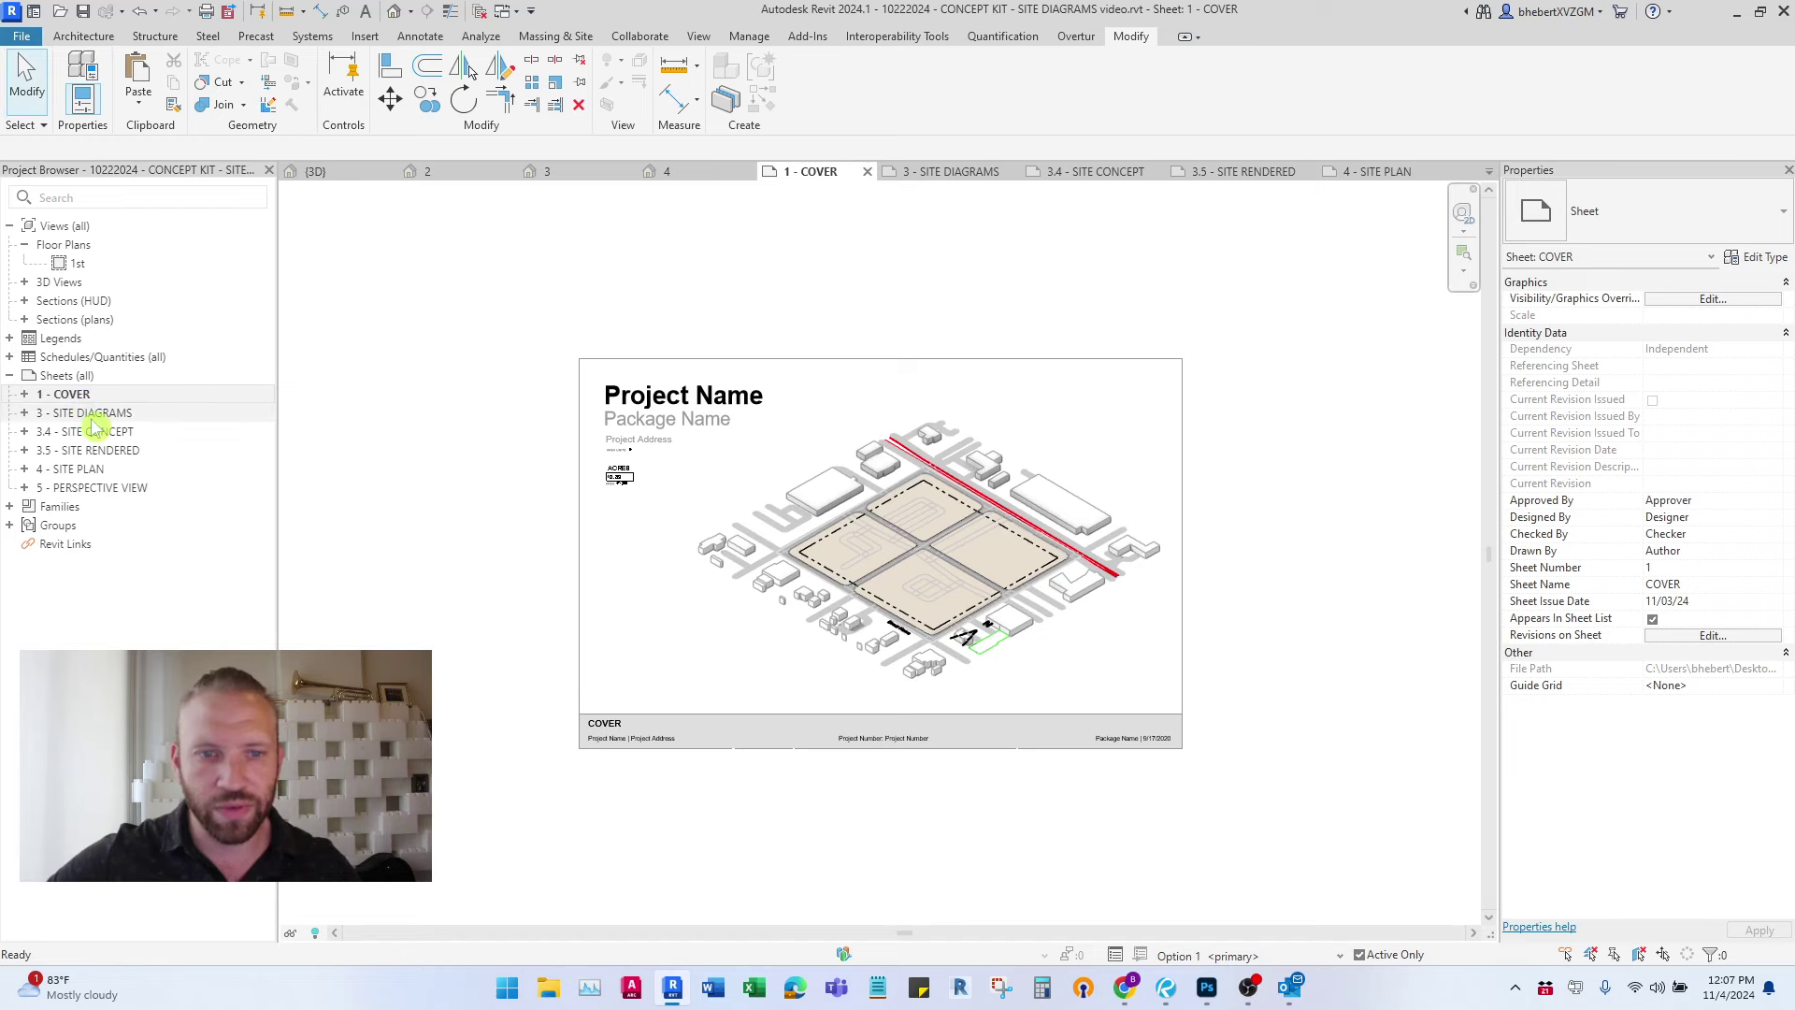
- Review the Site Concept, Site Rendered and Site Plan sheets, finishing back on the Cover sheet
double_click(94, 434)
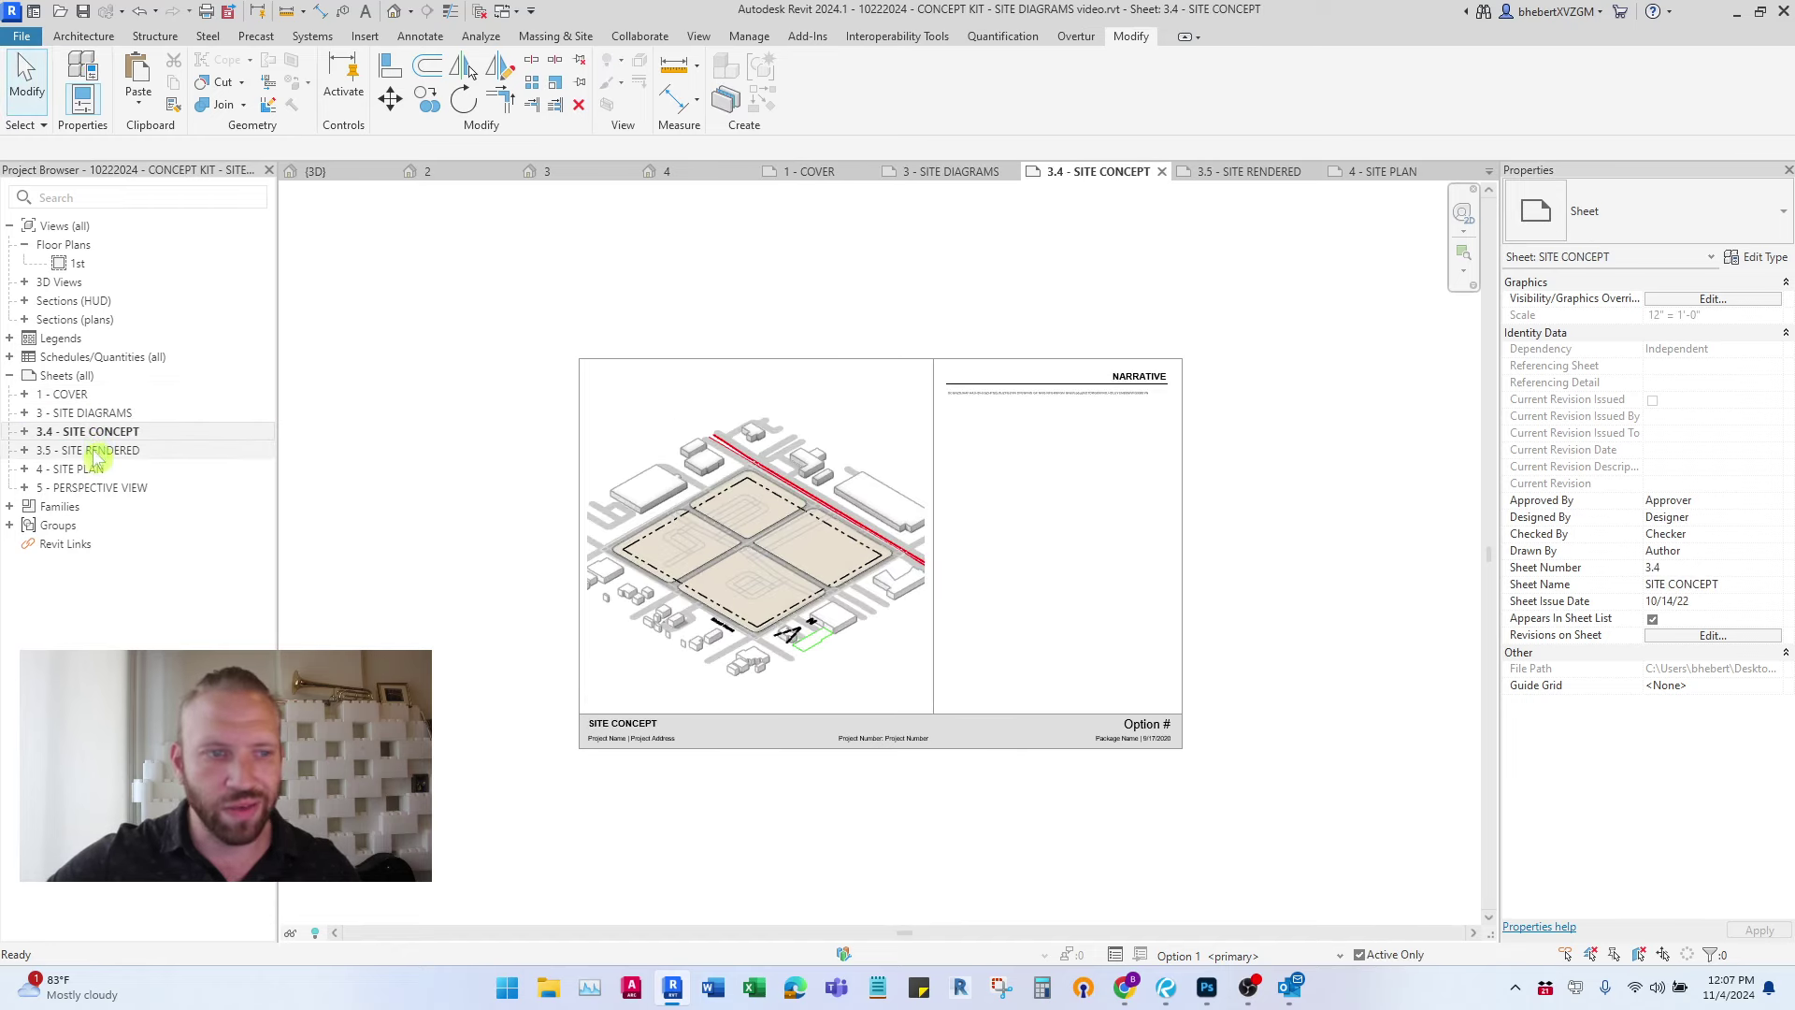
double_click(93, 453)
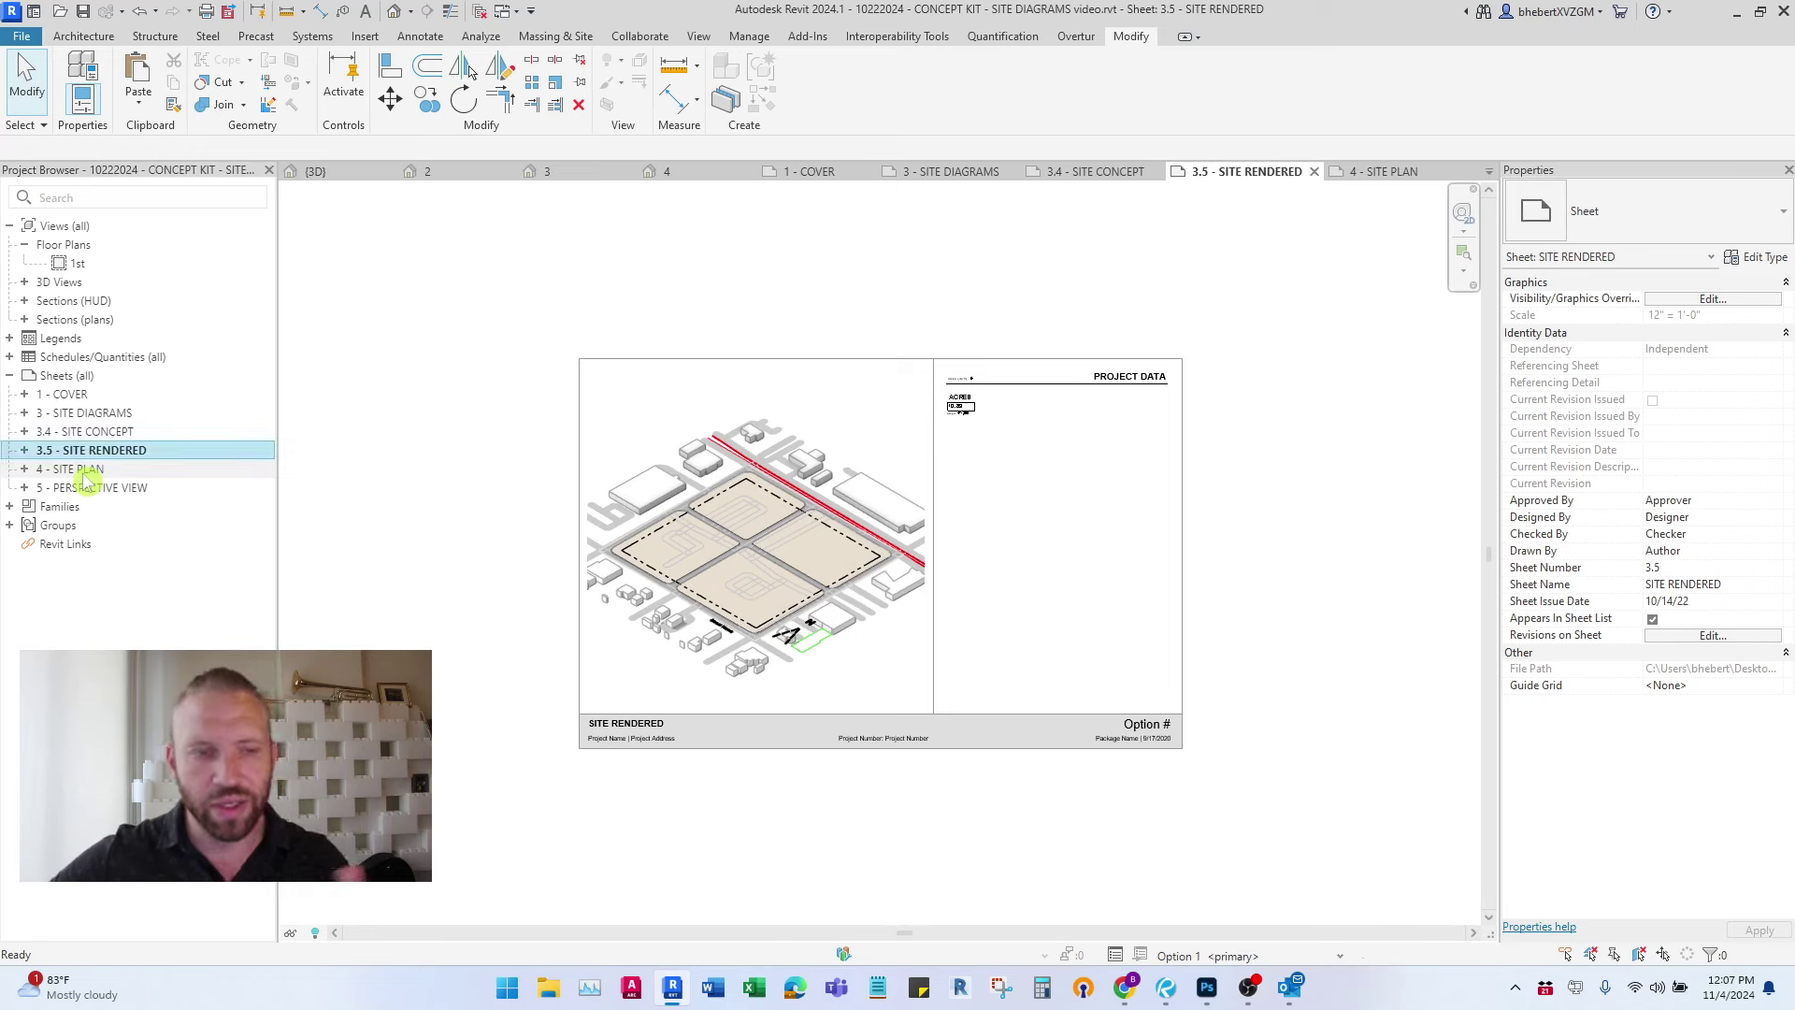
double_click(85, 470)
double_click(84, 506)
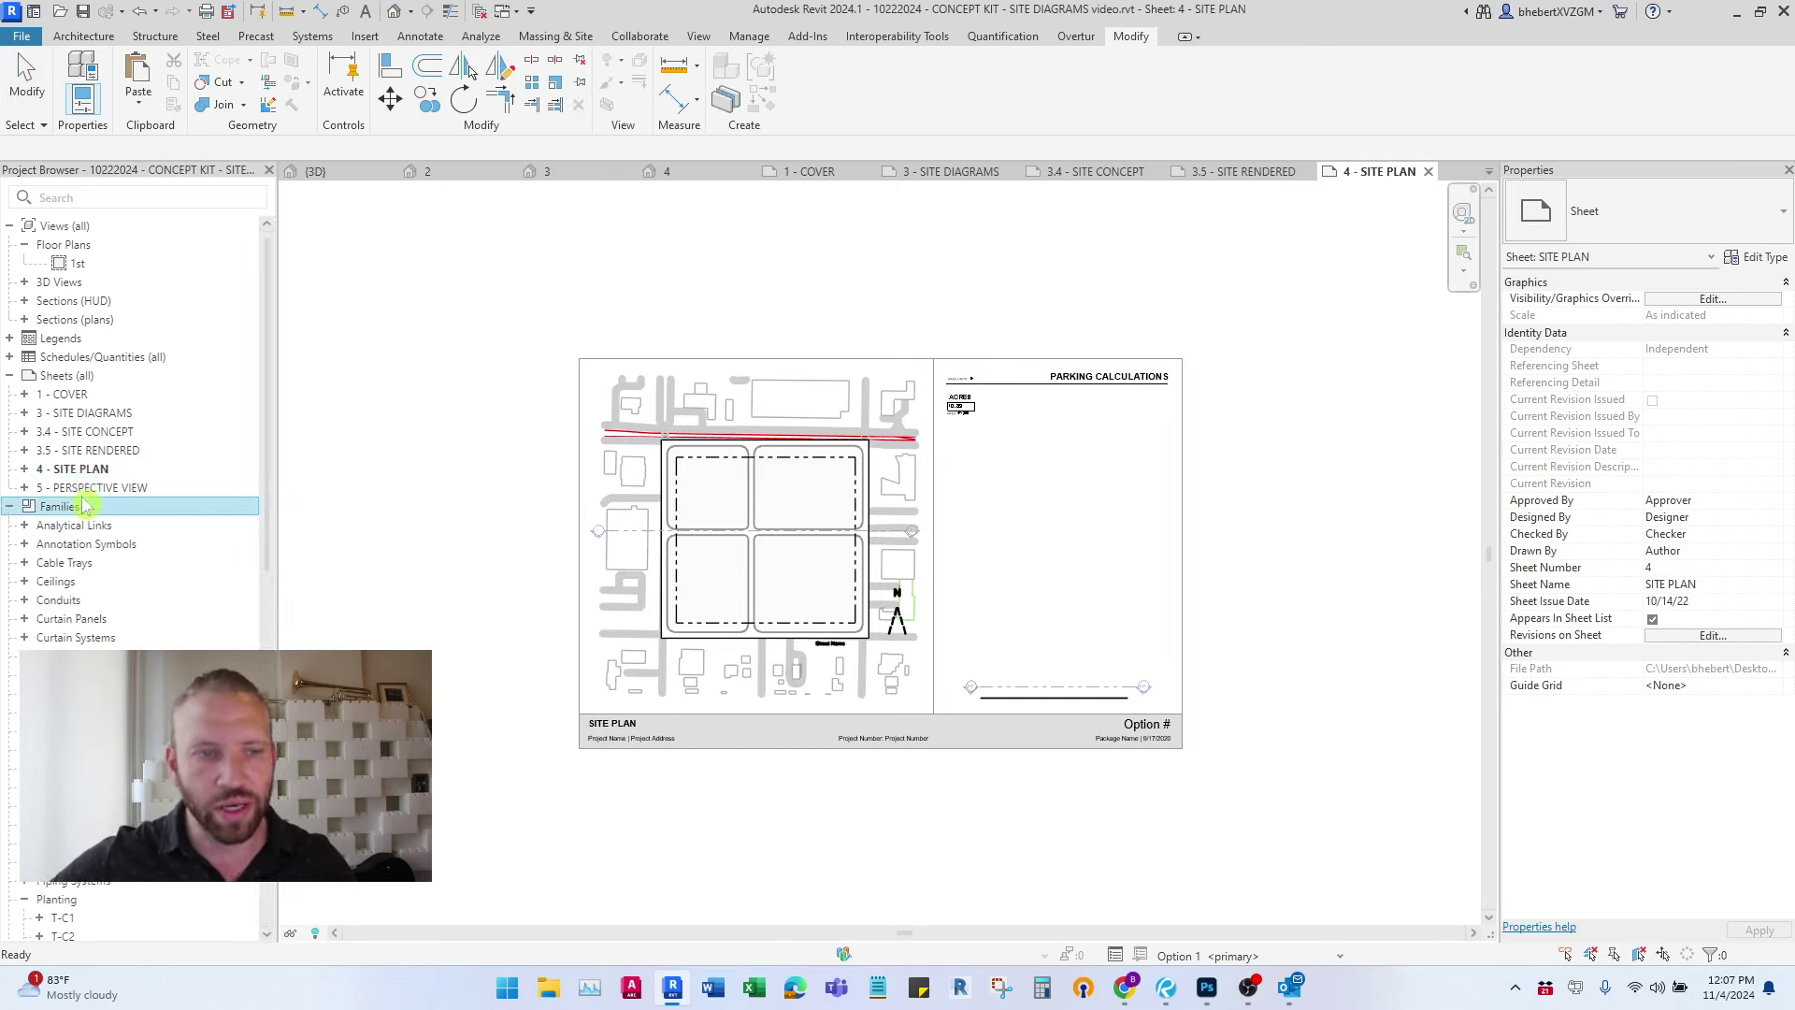
double_click(71, 395)
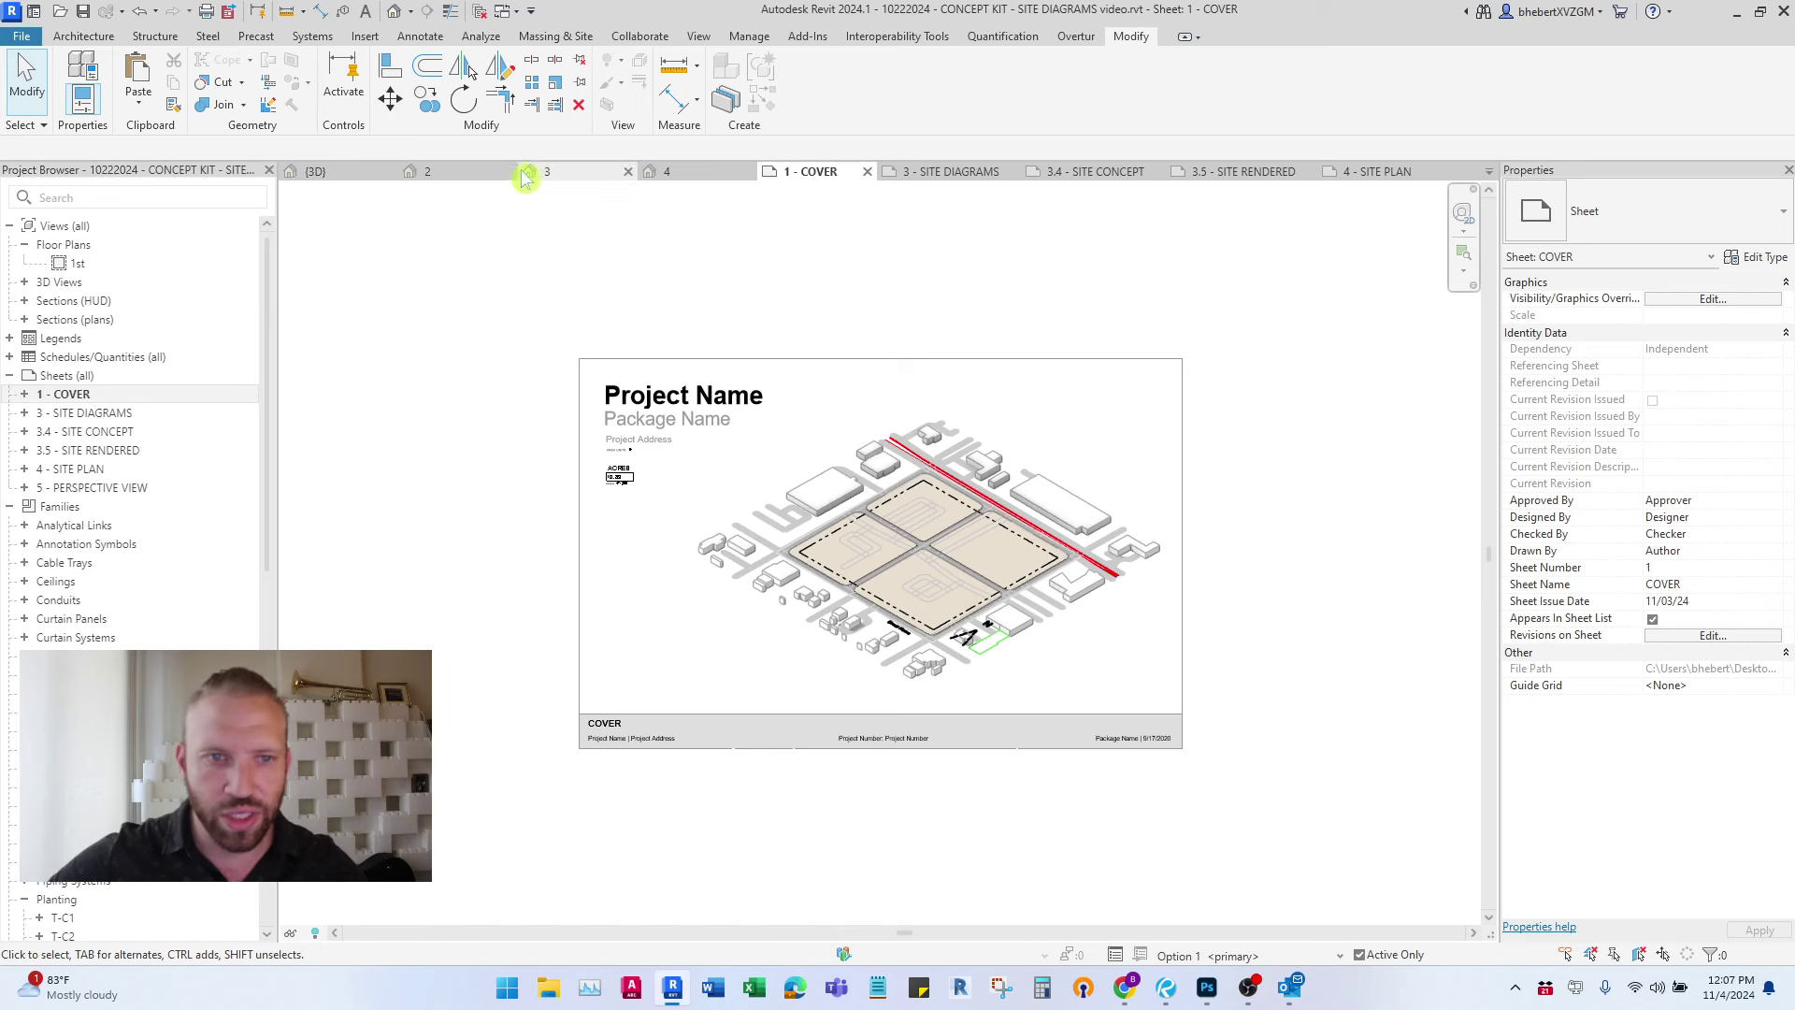
- Open the {3D} view and make SAMPLE PROJECT 4 the active design option
left_click(322, 172)
left_click(1345, 953)
left_click(1206, 933)
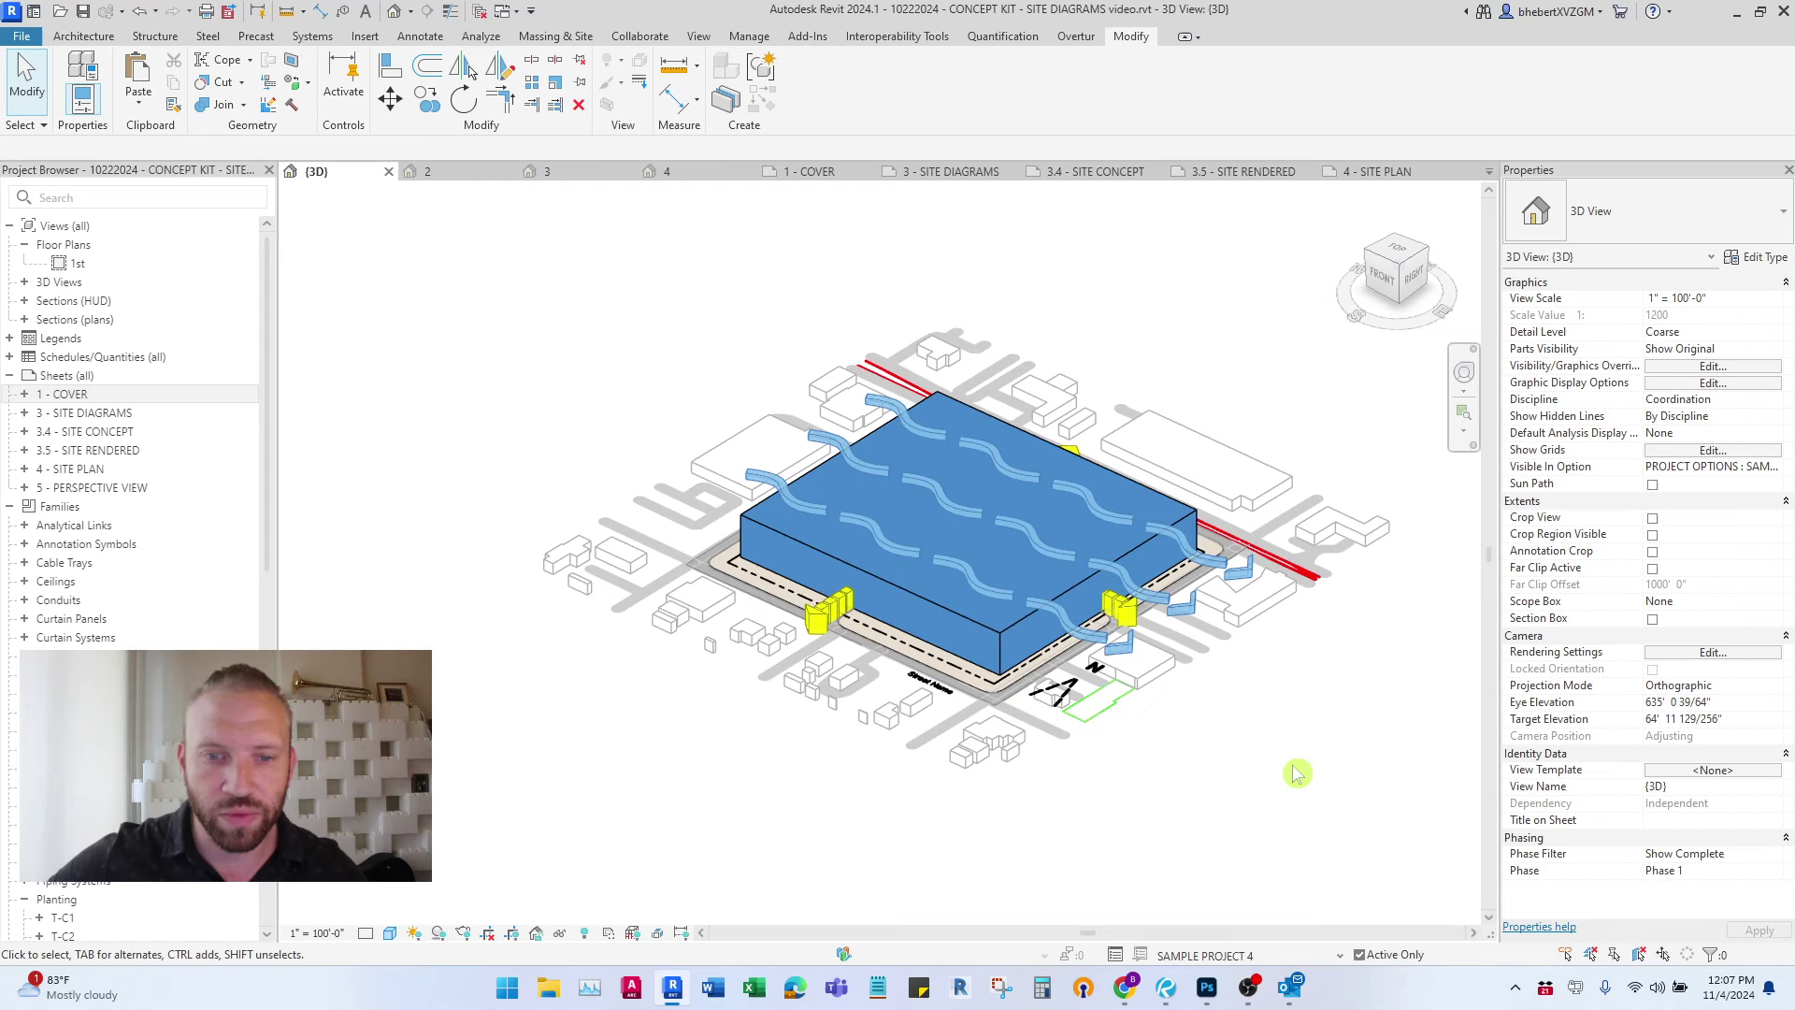
middle_click_drag(1002, 570, 903, 588)
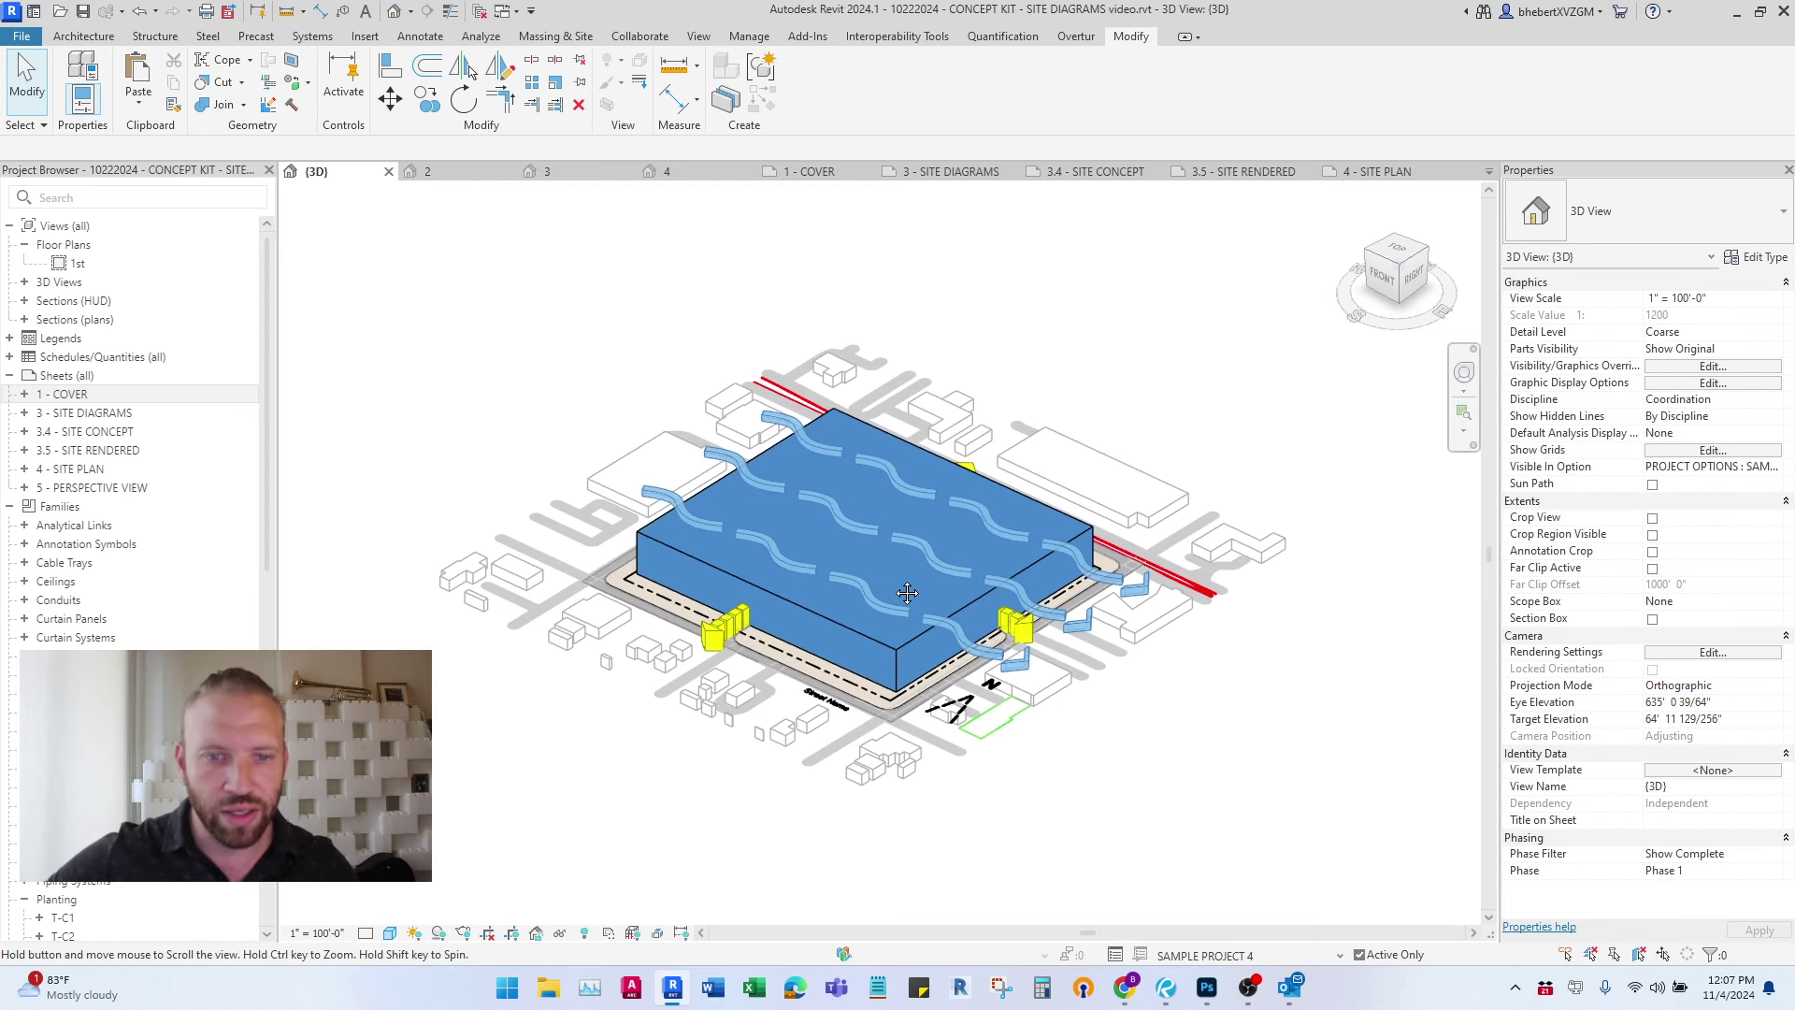
scroll(903, 588, "up", 1)
- Review every sheet from Cover through Perspective View with the sample project displayed, ending back on the Cover
double_click(70, 394)
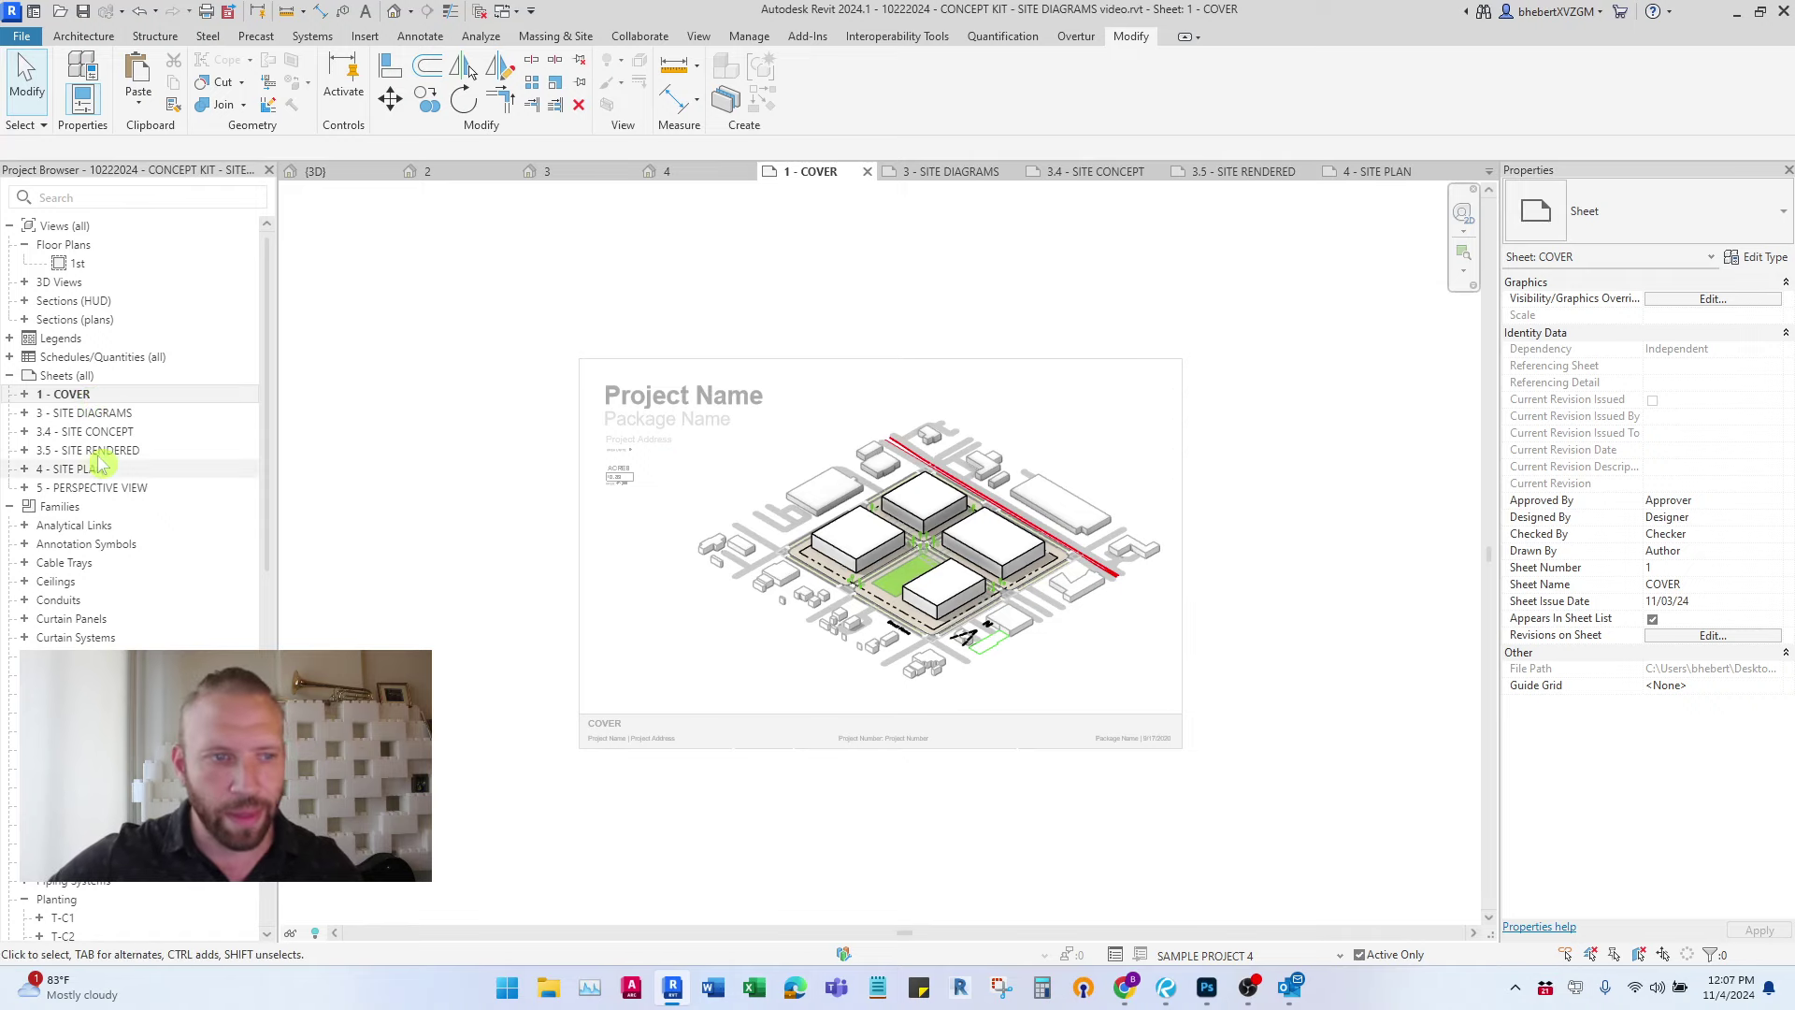
double_click(98, 414)
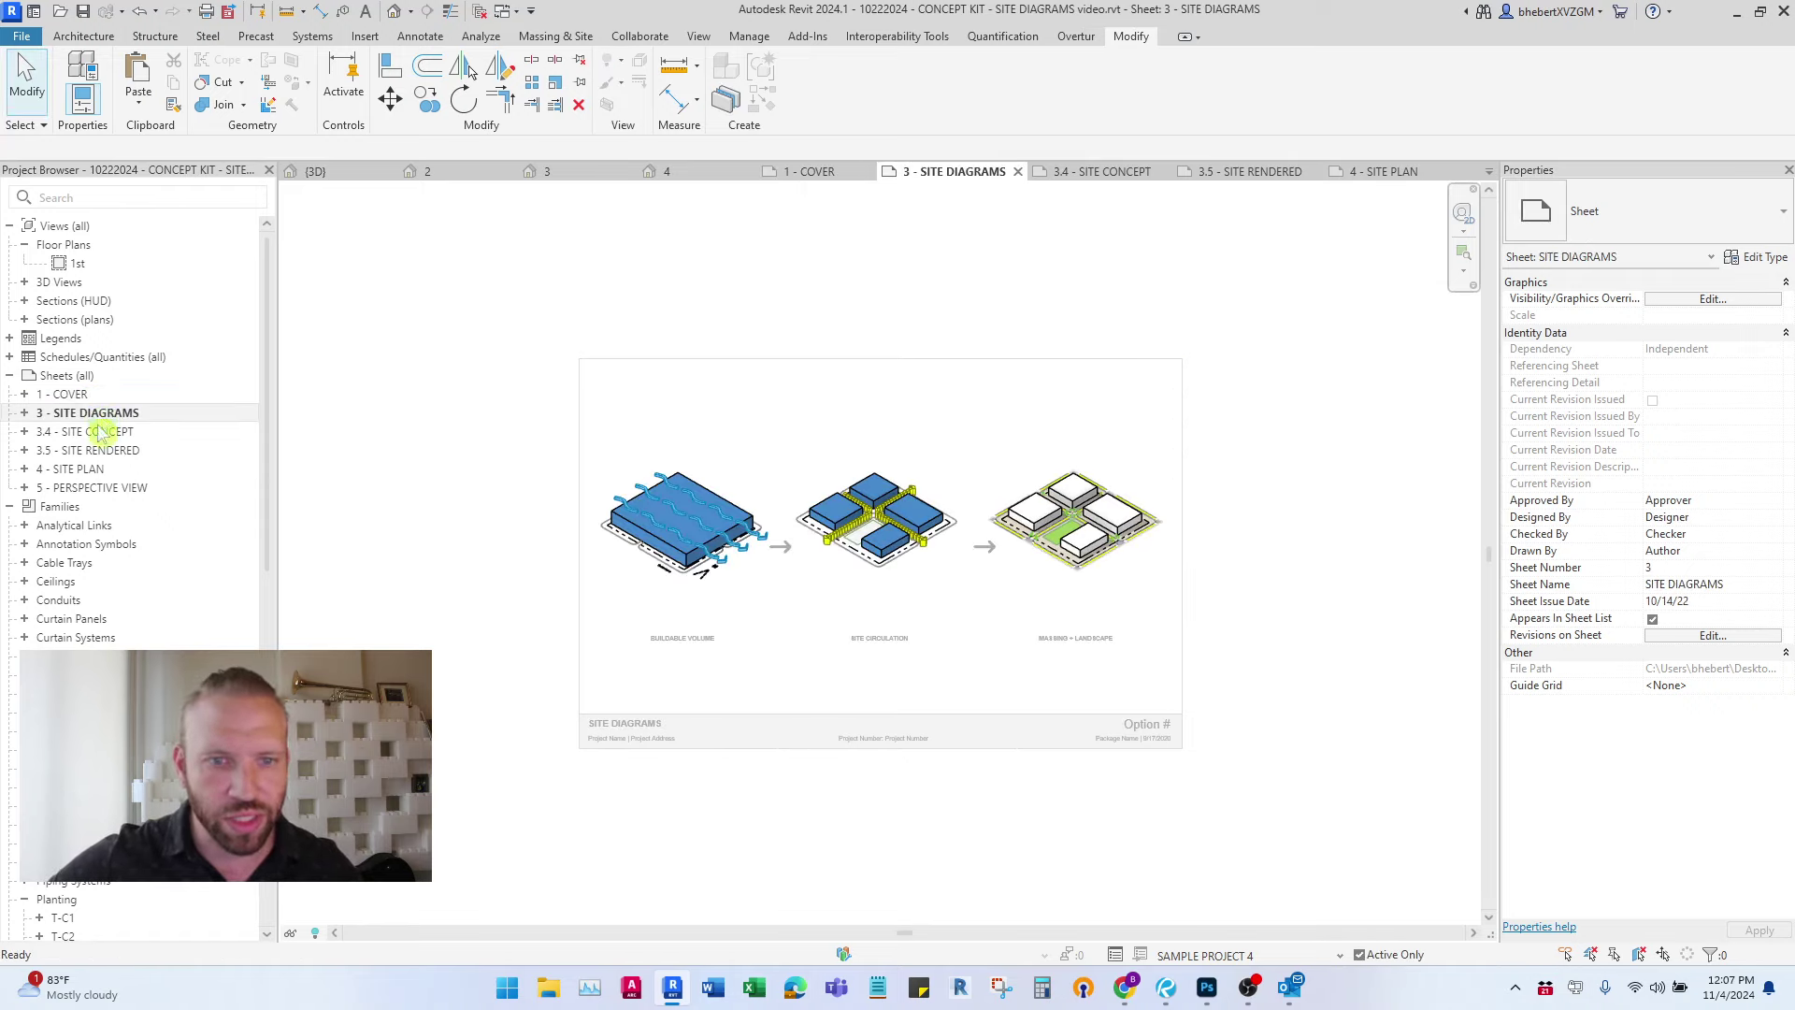
double_click(93, 432)
double_click(99, 450)
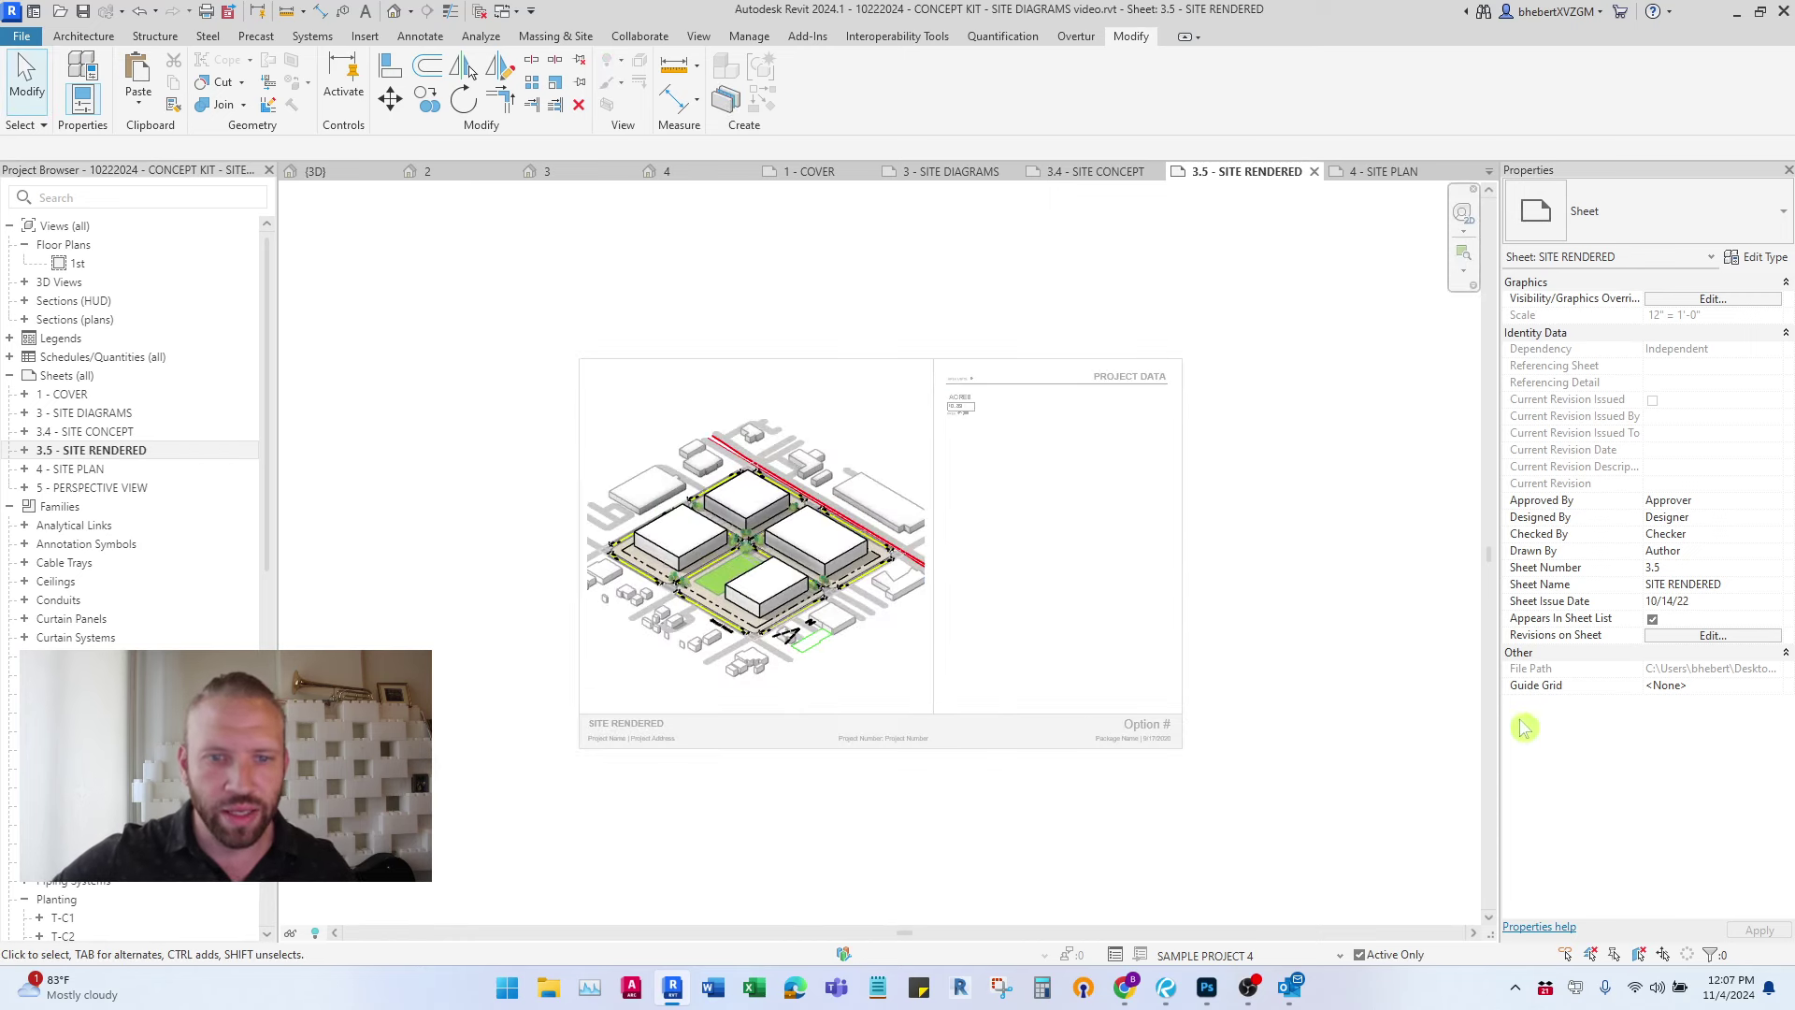
double_click(102, 470)
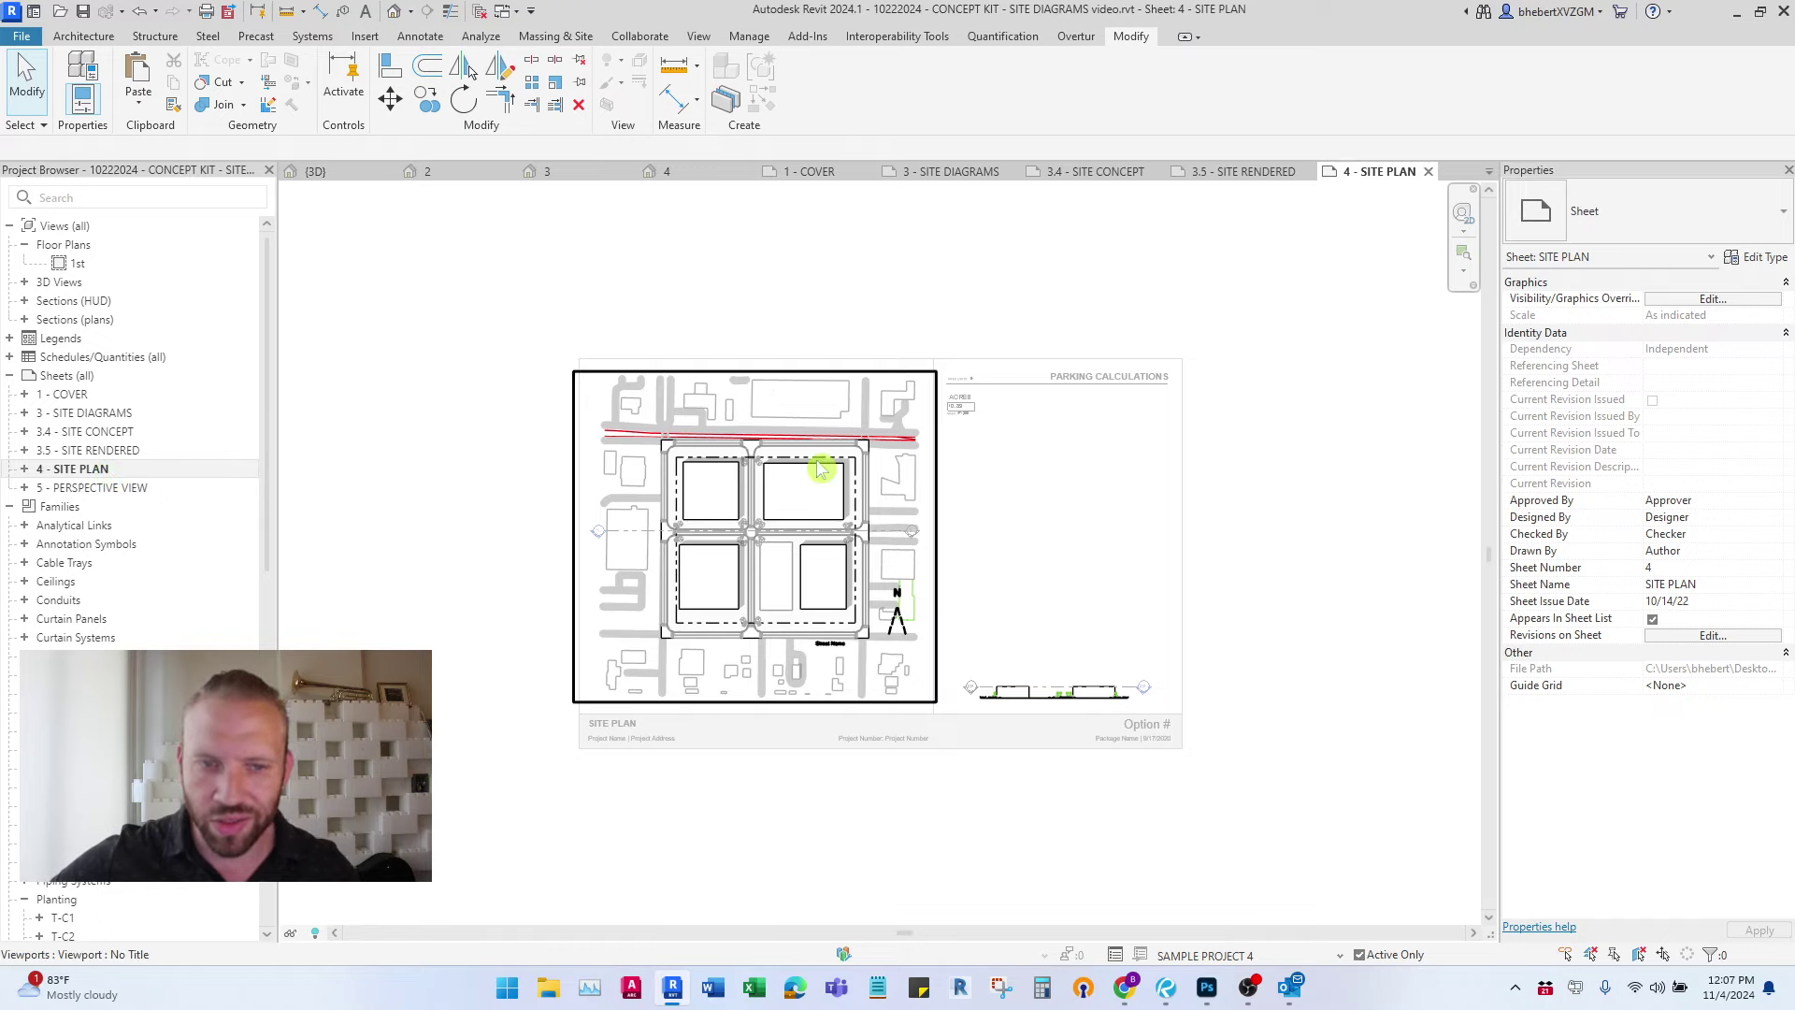
double_click(121, 488)
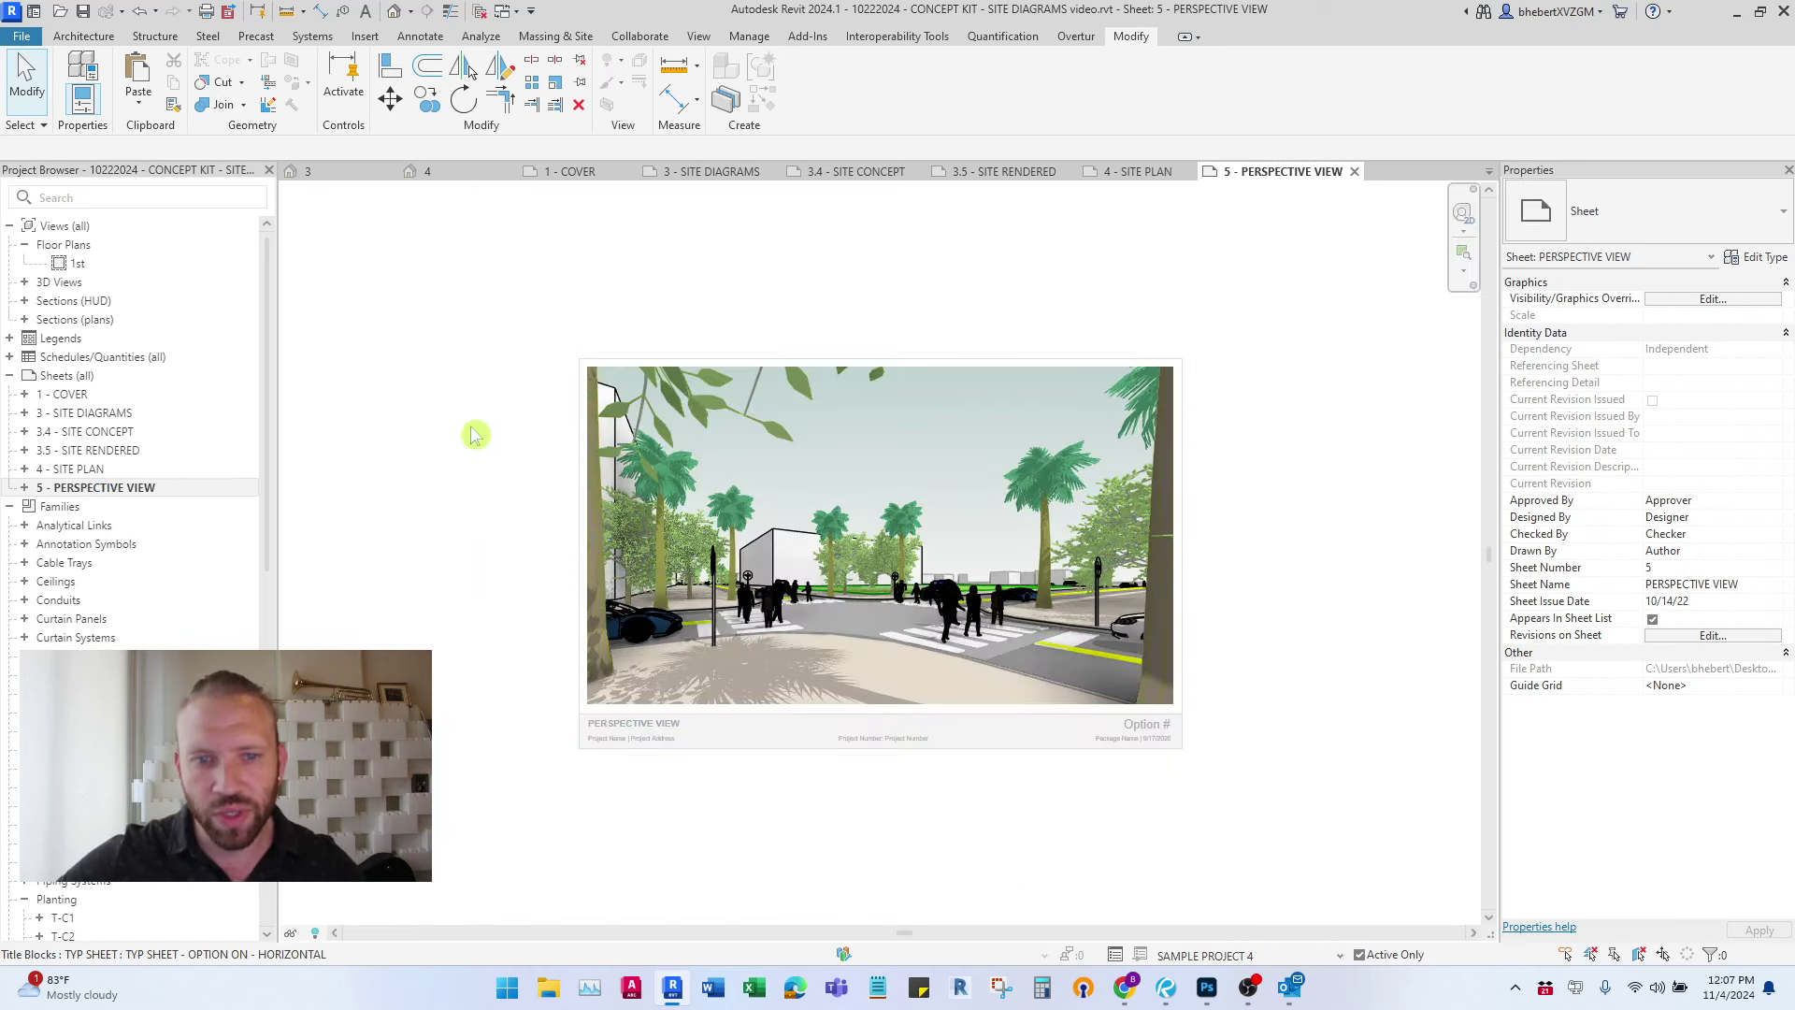
double_click(69, 394)
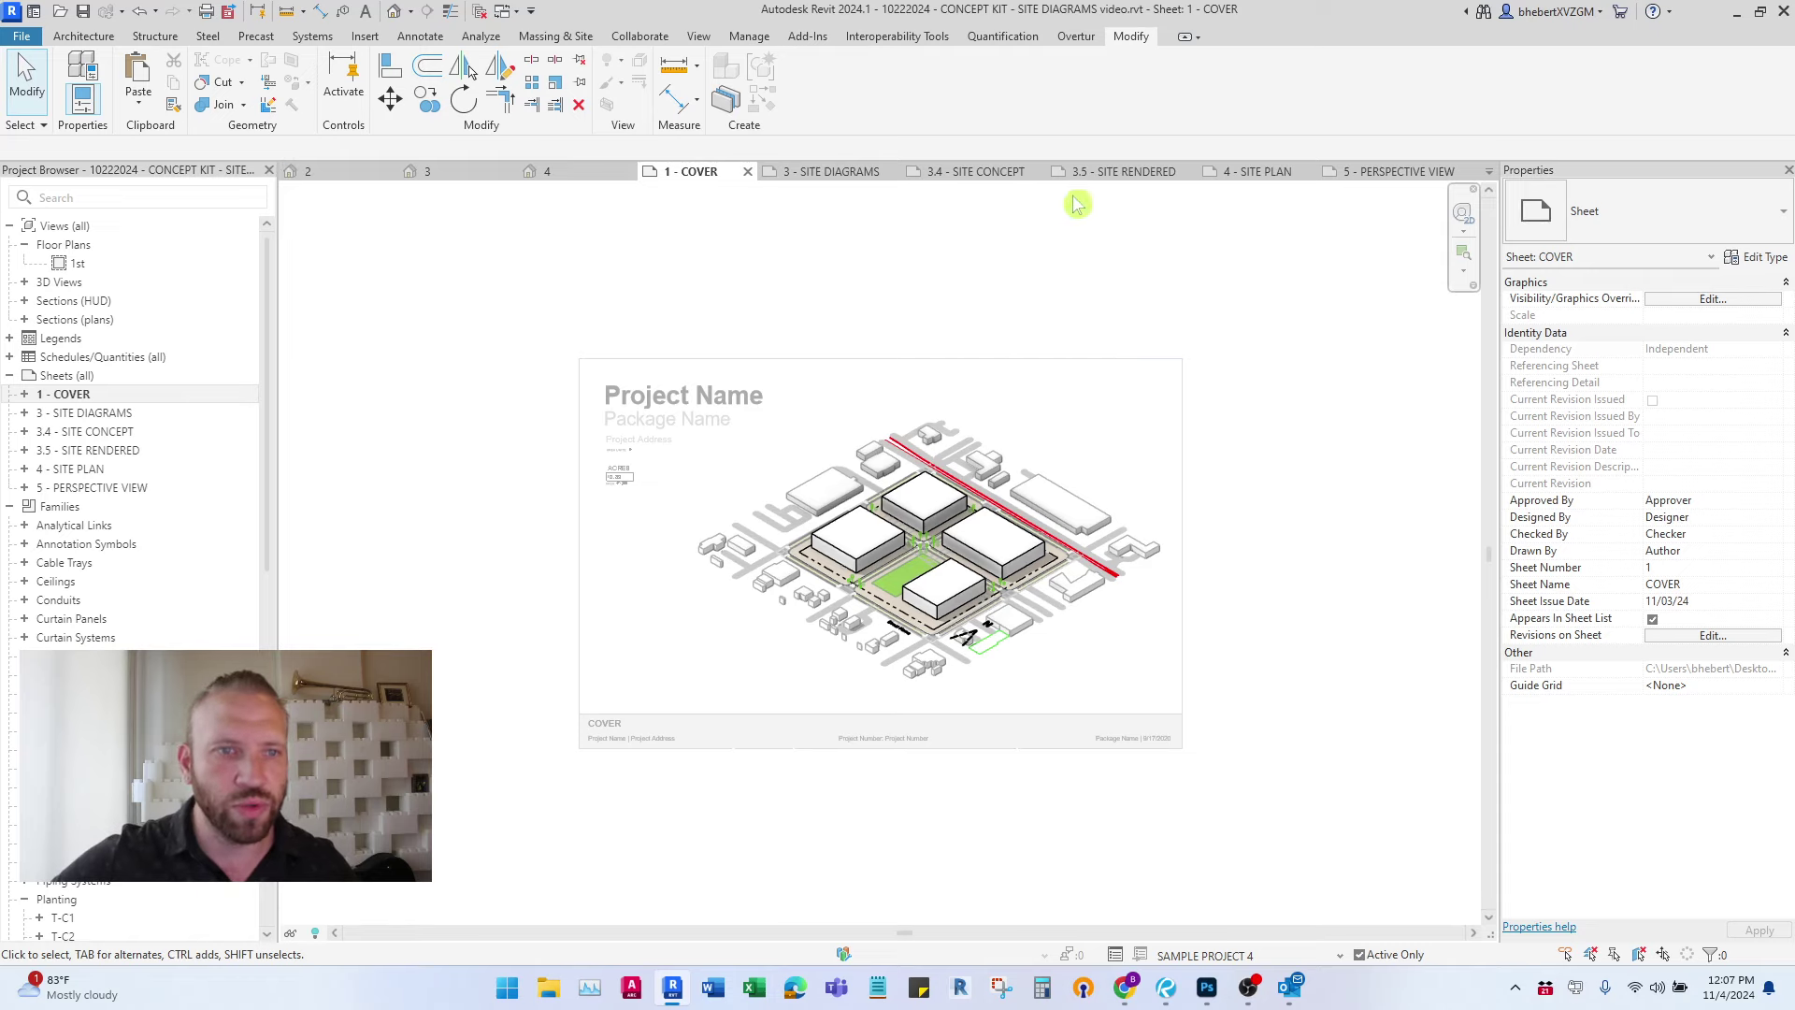
- Return to the {3D} view and set Option 1 as the active design option
left_click(1488, 174)
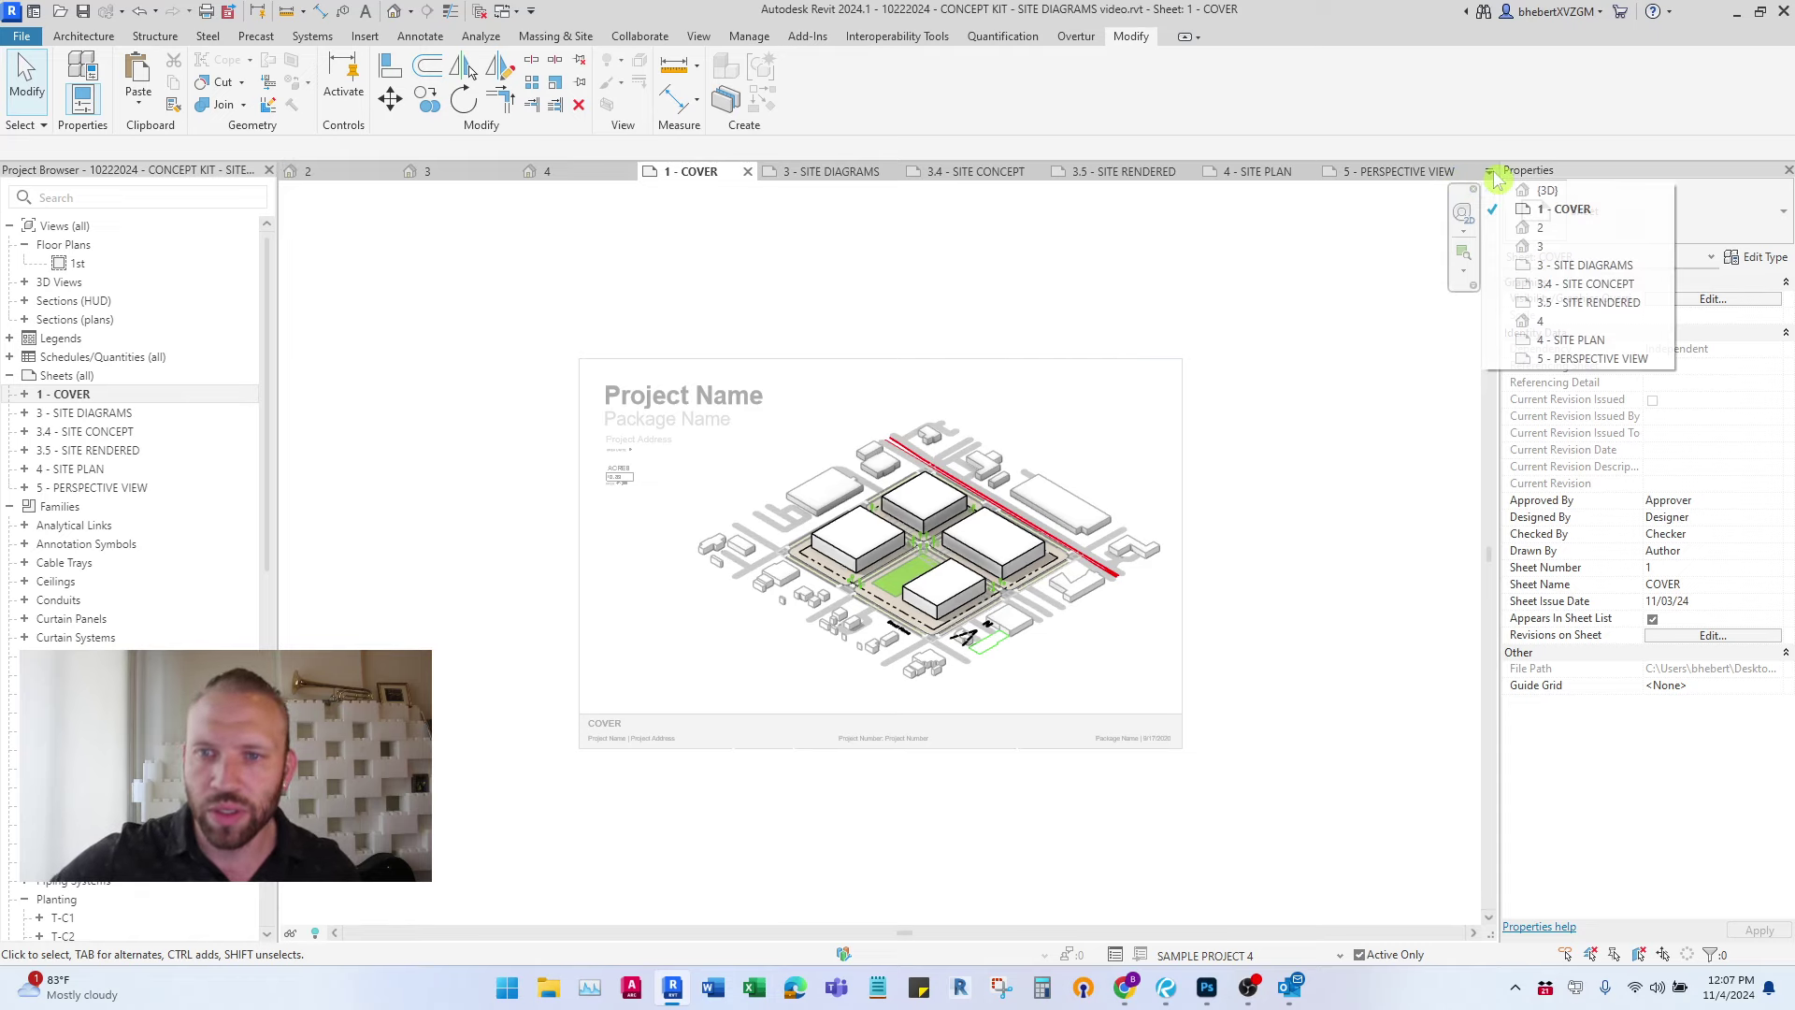
left_click(1548, 193)
left_click(1340, 954)
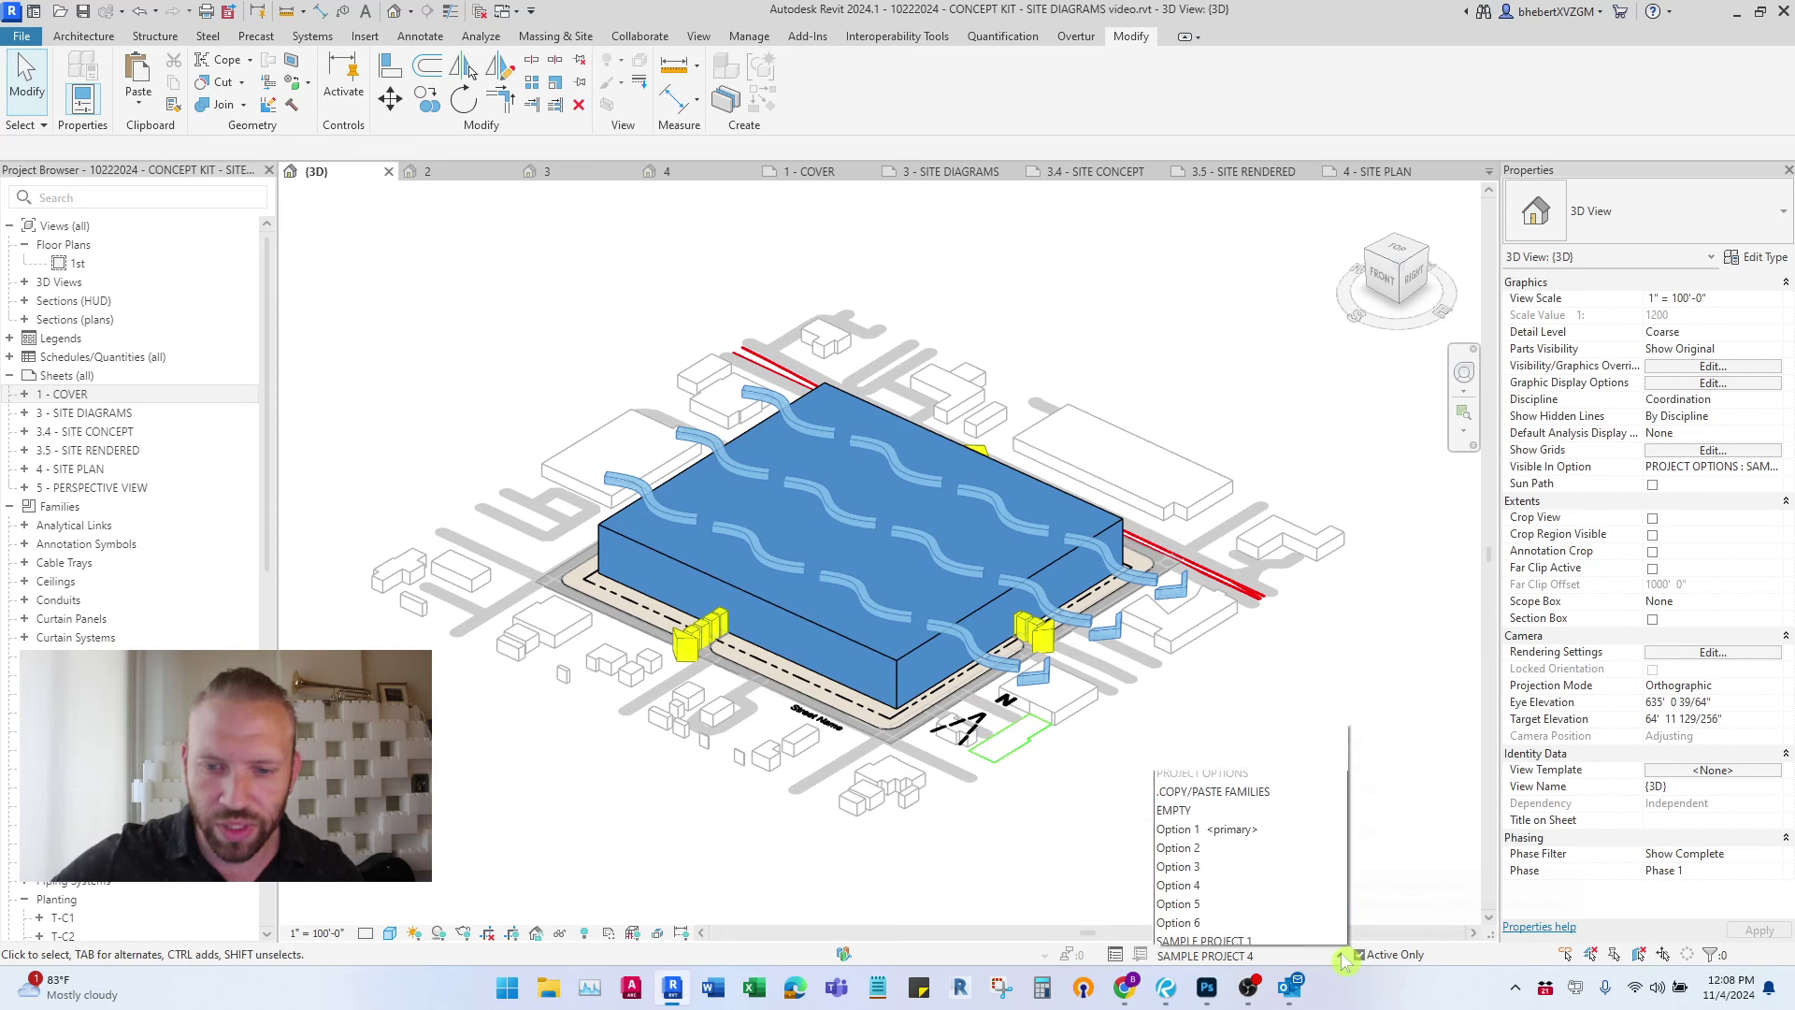
left_click(1220, 765)
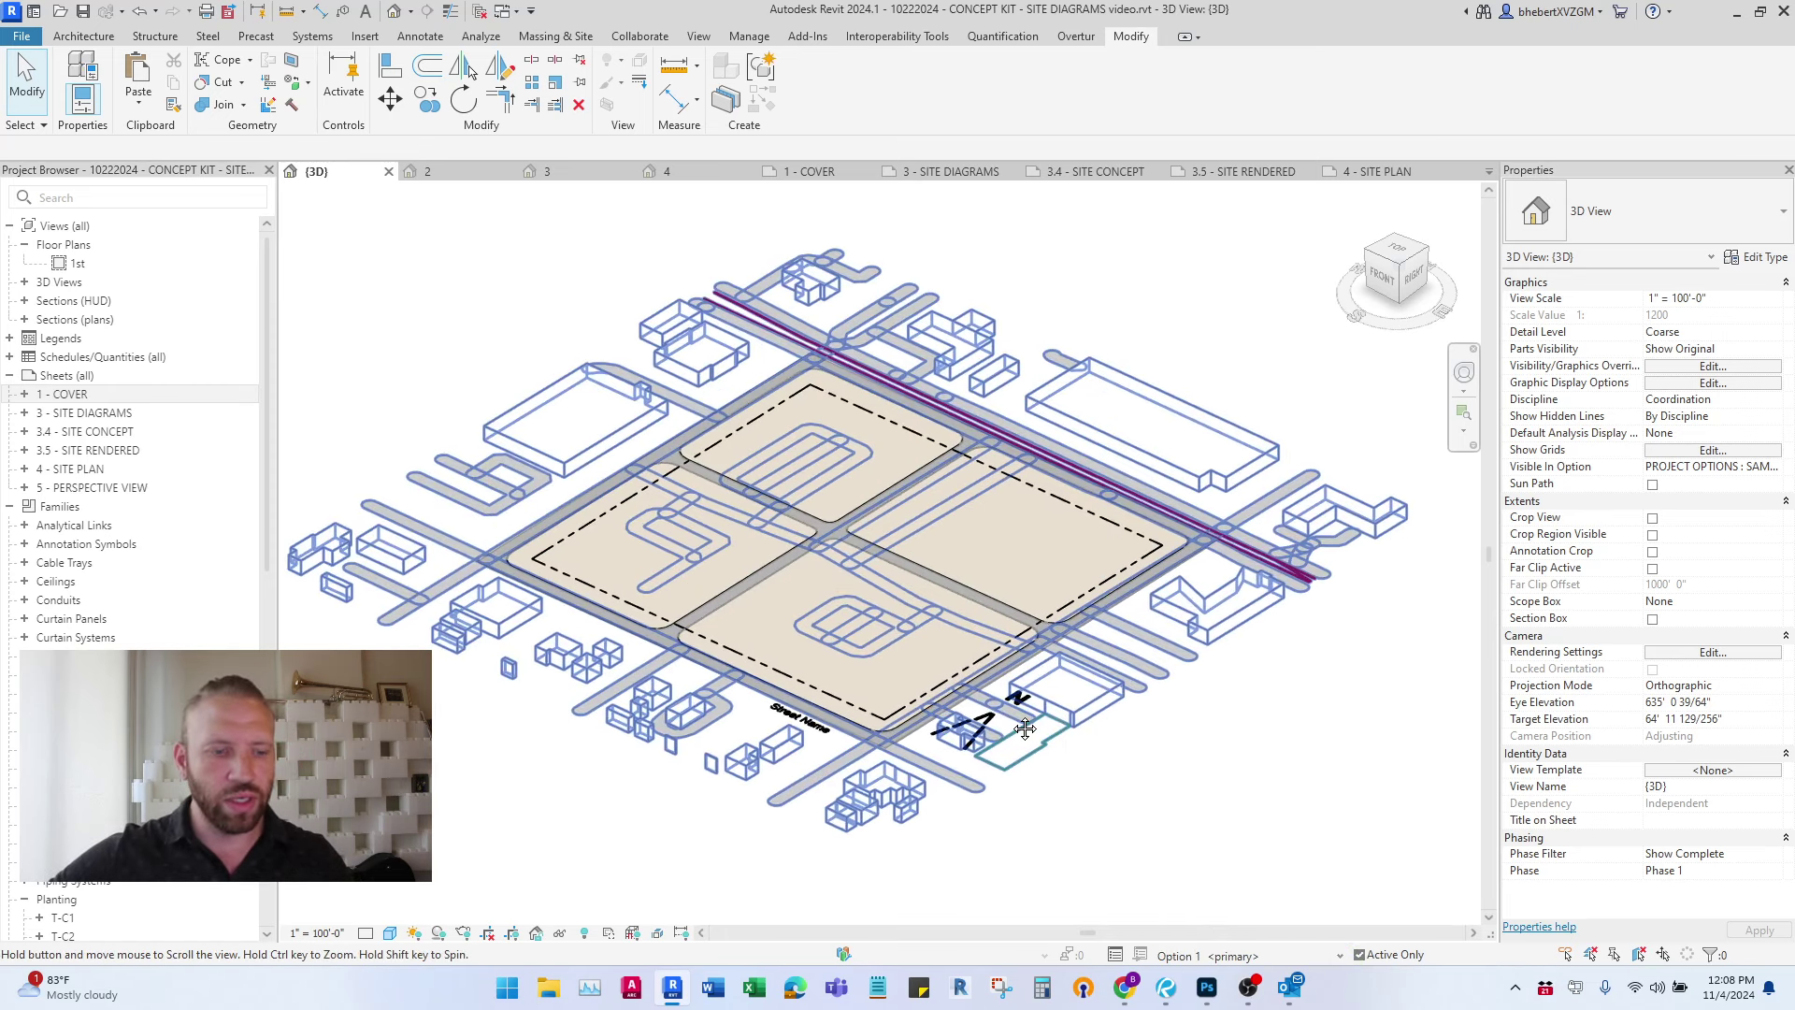
middle_click_drag(1025, 728, 1031, 738)
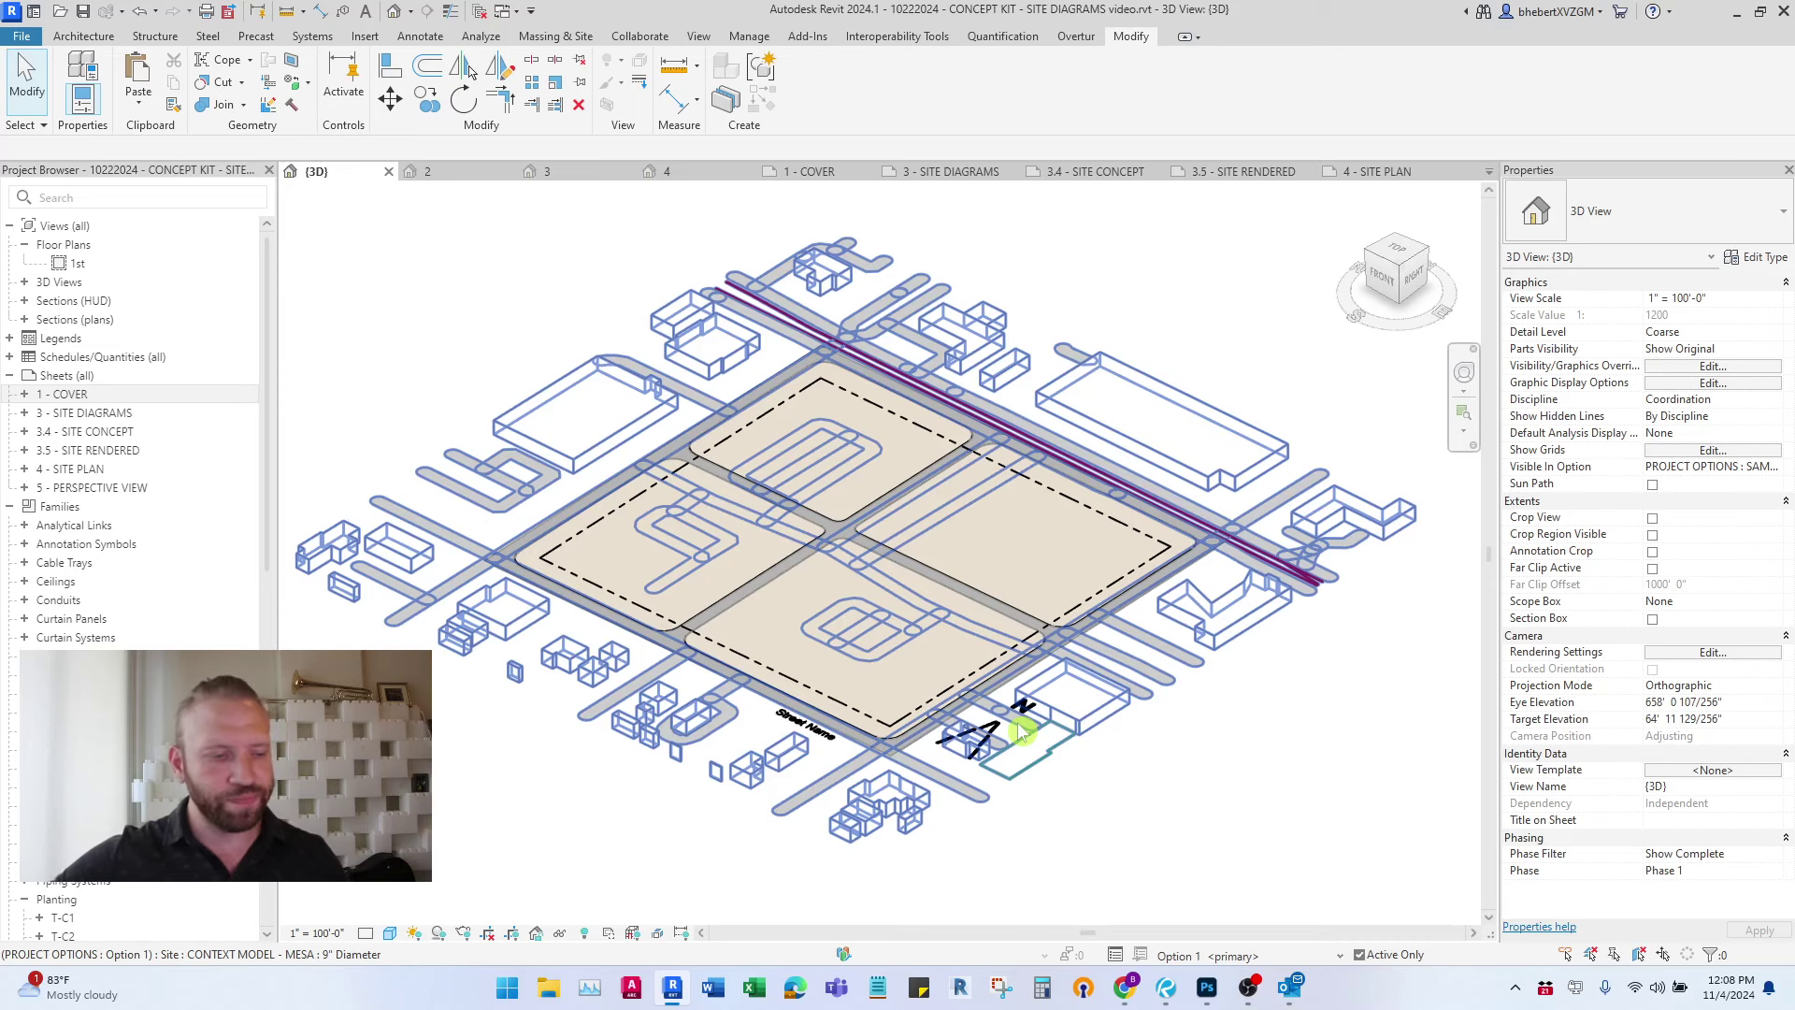
- Examine the site blocks, roads and surrounding context buildings in the {3D} view from several angles and distances
middle_click_drag(1290, 782, 1266, 685, "shift")
scroll(989, 528, "up", 5)
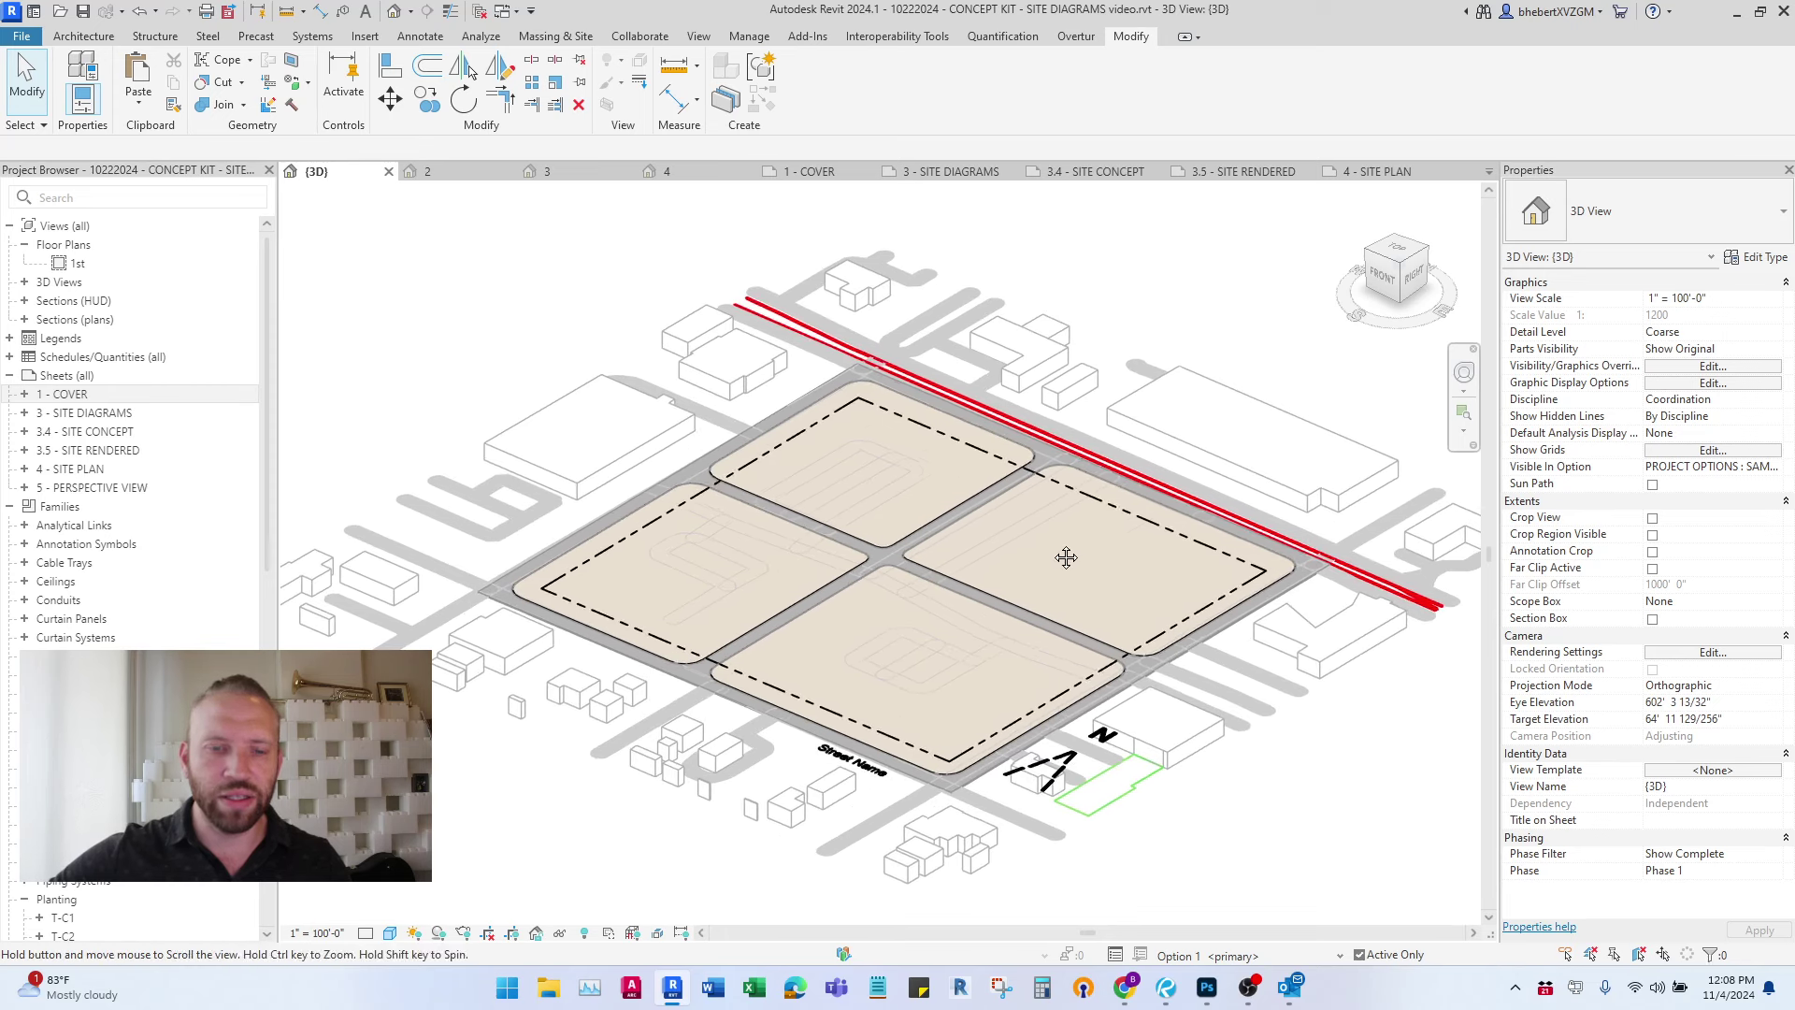
scroll(762, 389, "down", 2)
middle_click_drag(898, 537, 1040, 539)
scroll(1026, 485, "down", 1)
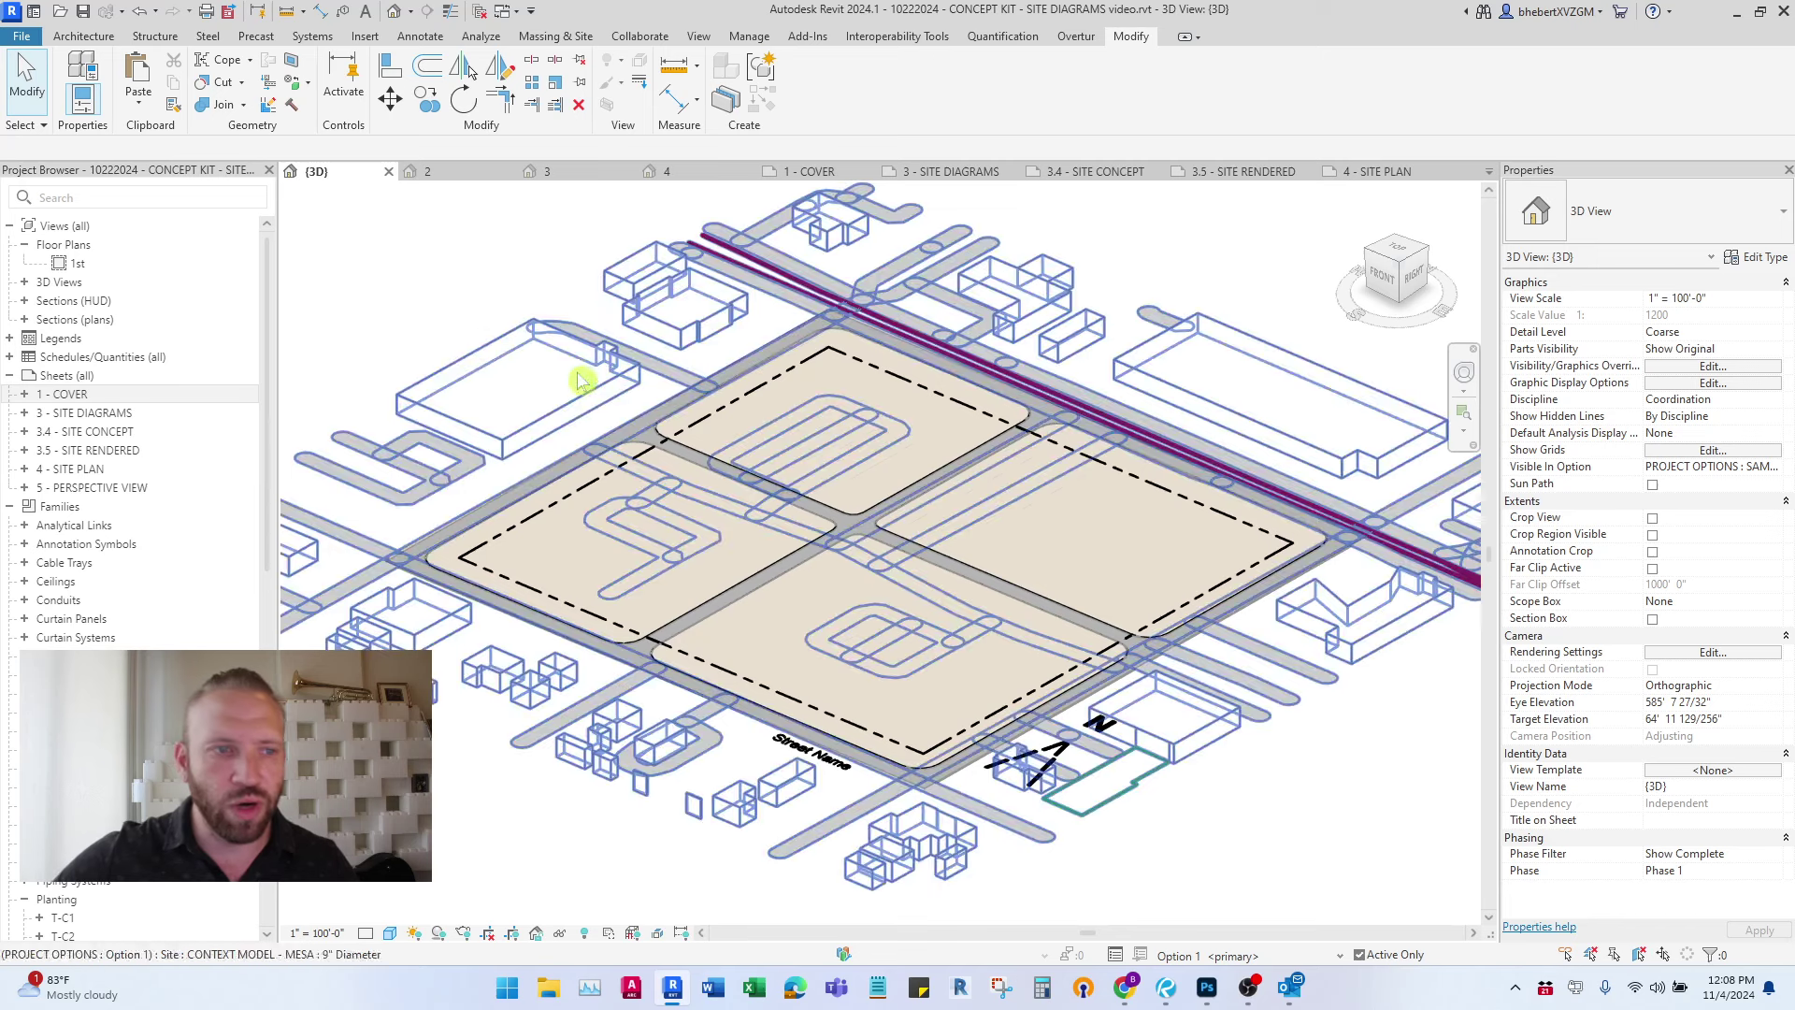
middle_click_drag(426, 303, 505, 312)
scroll(505, 313, "down", 3)
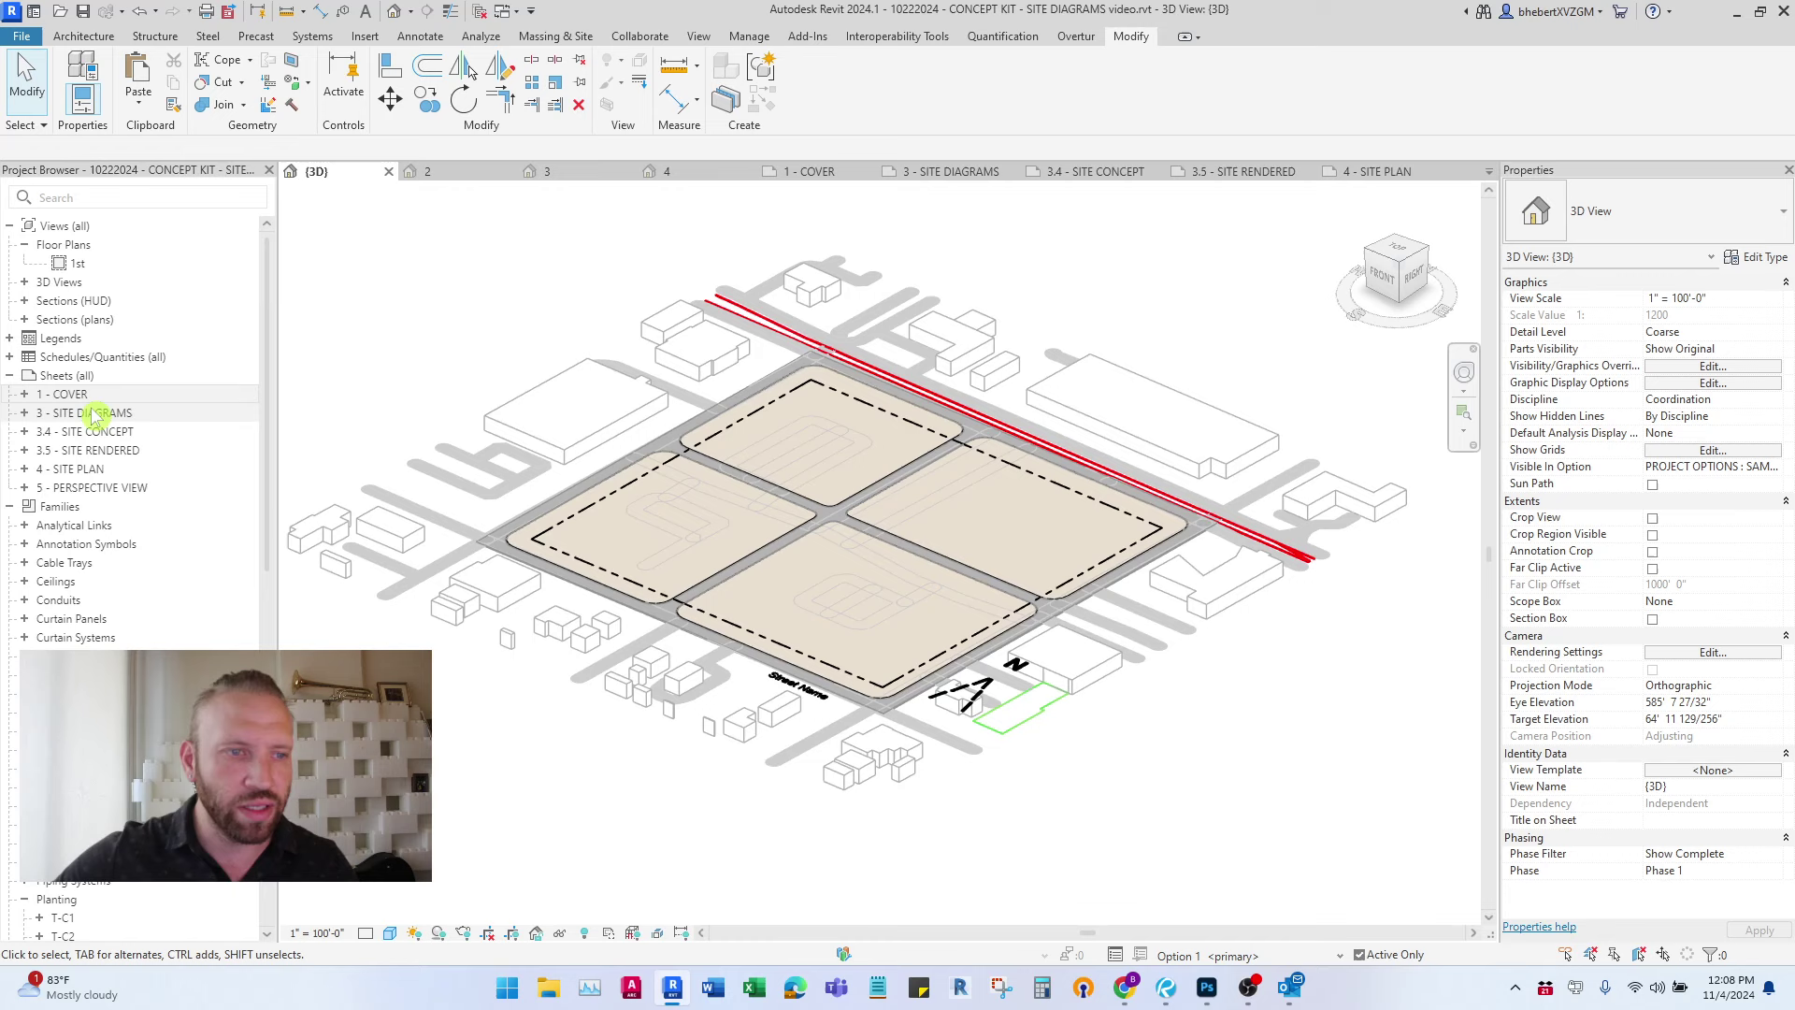
middle_click_drag(514, 318, 541, 327)
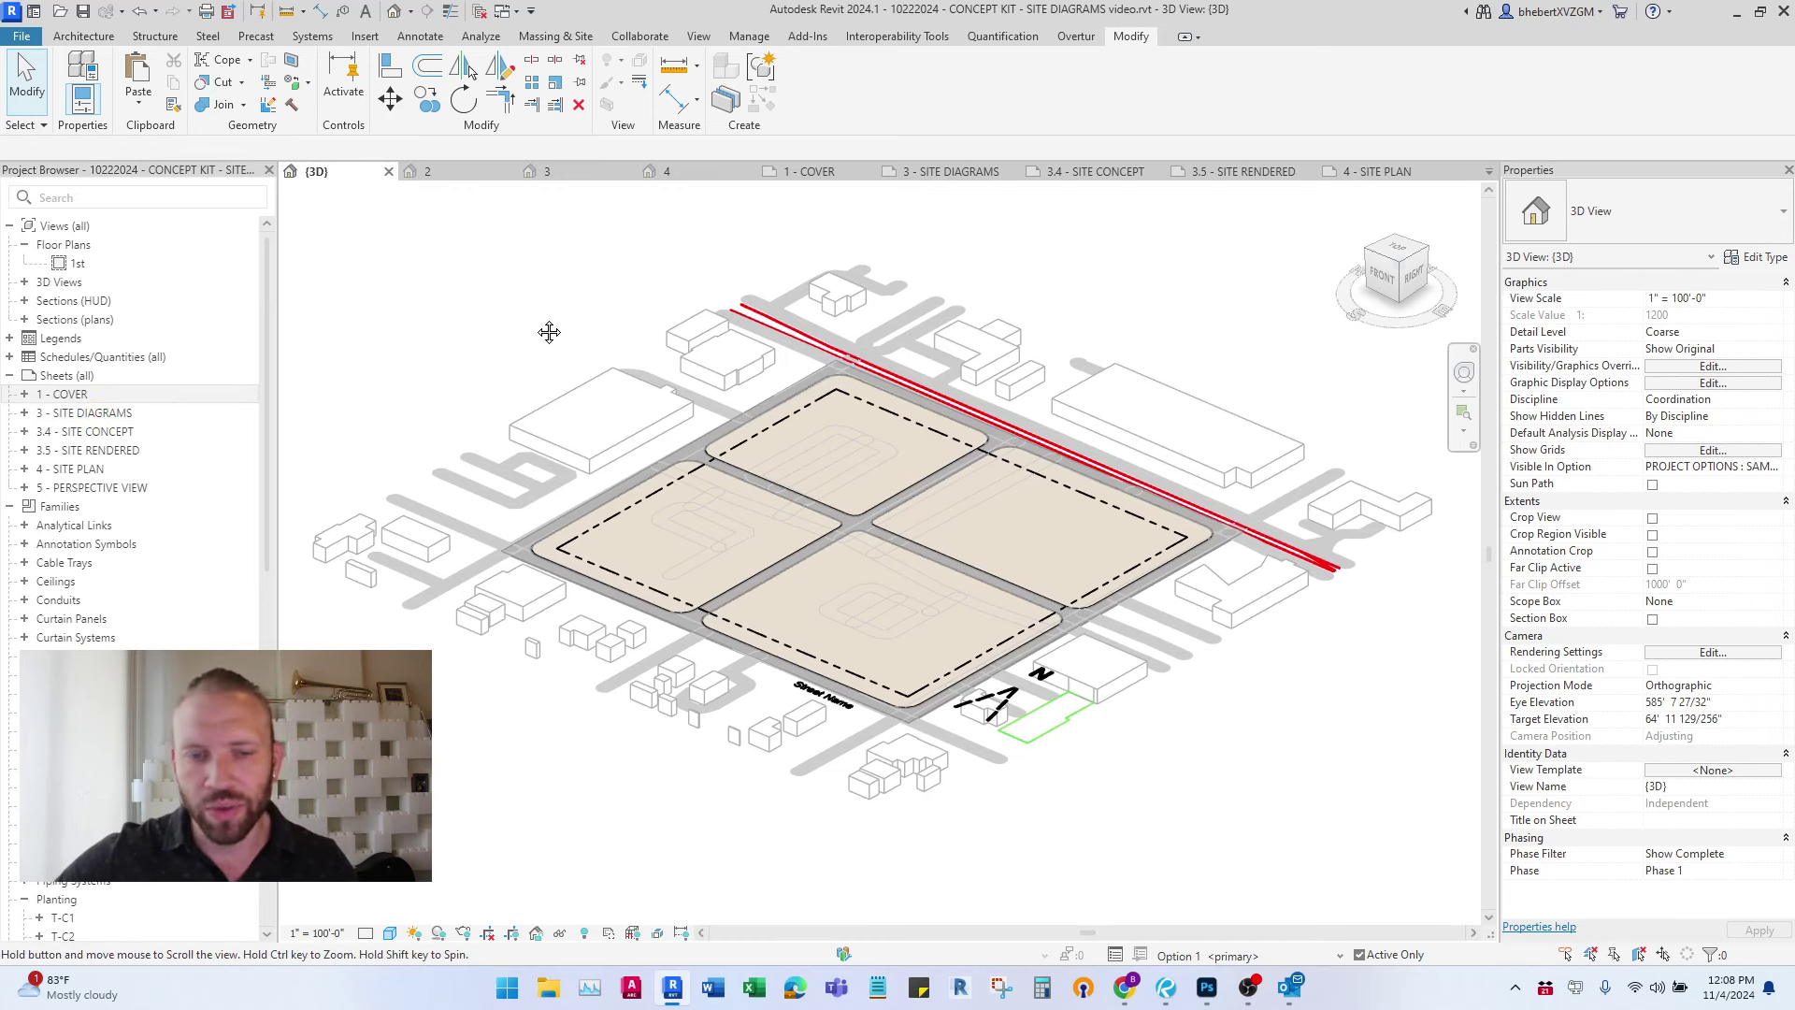
- Open the Site Diagrams sheet and switch the active design option to SAMPLE PROJECT 4 to compare its diagrams
double_click(84, 413)
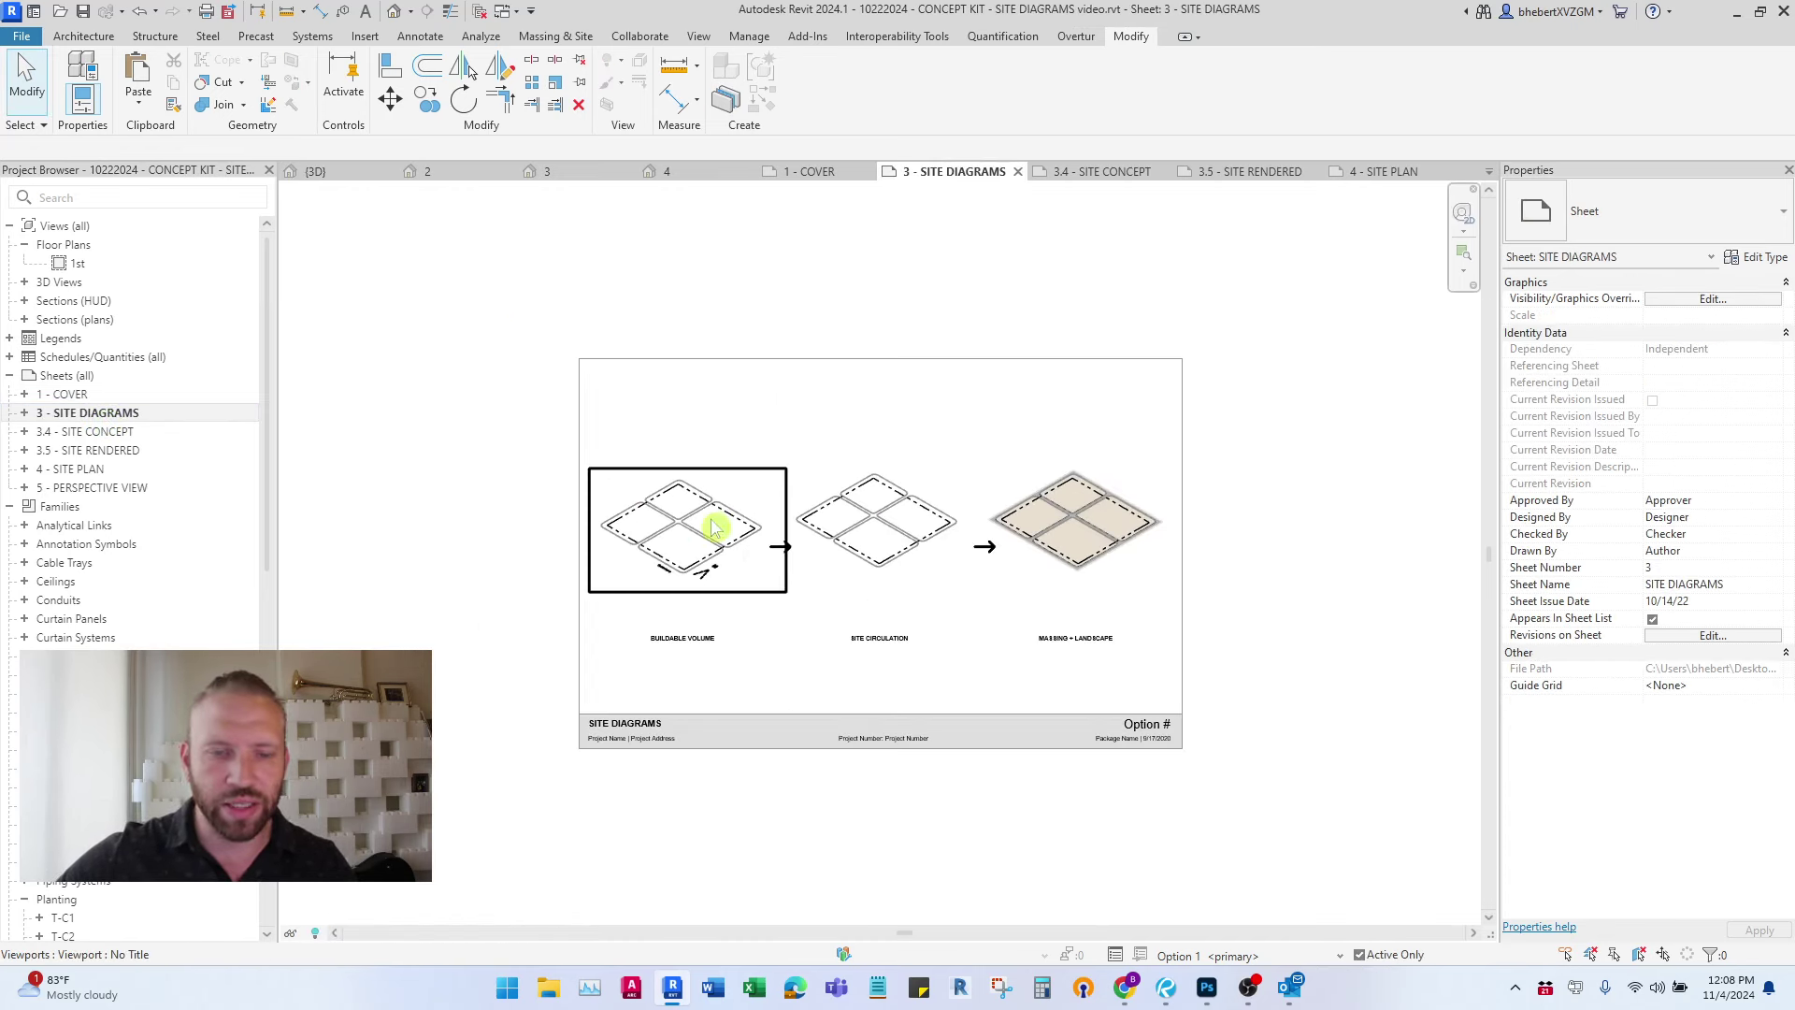
scroll(683, 636, "up", 3)
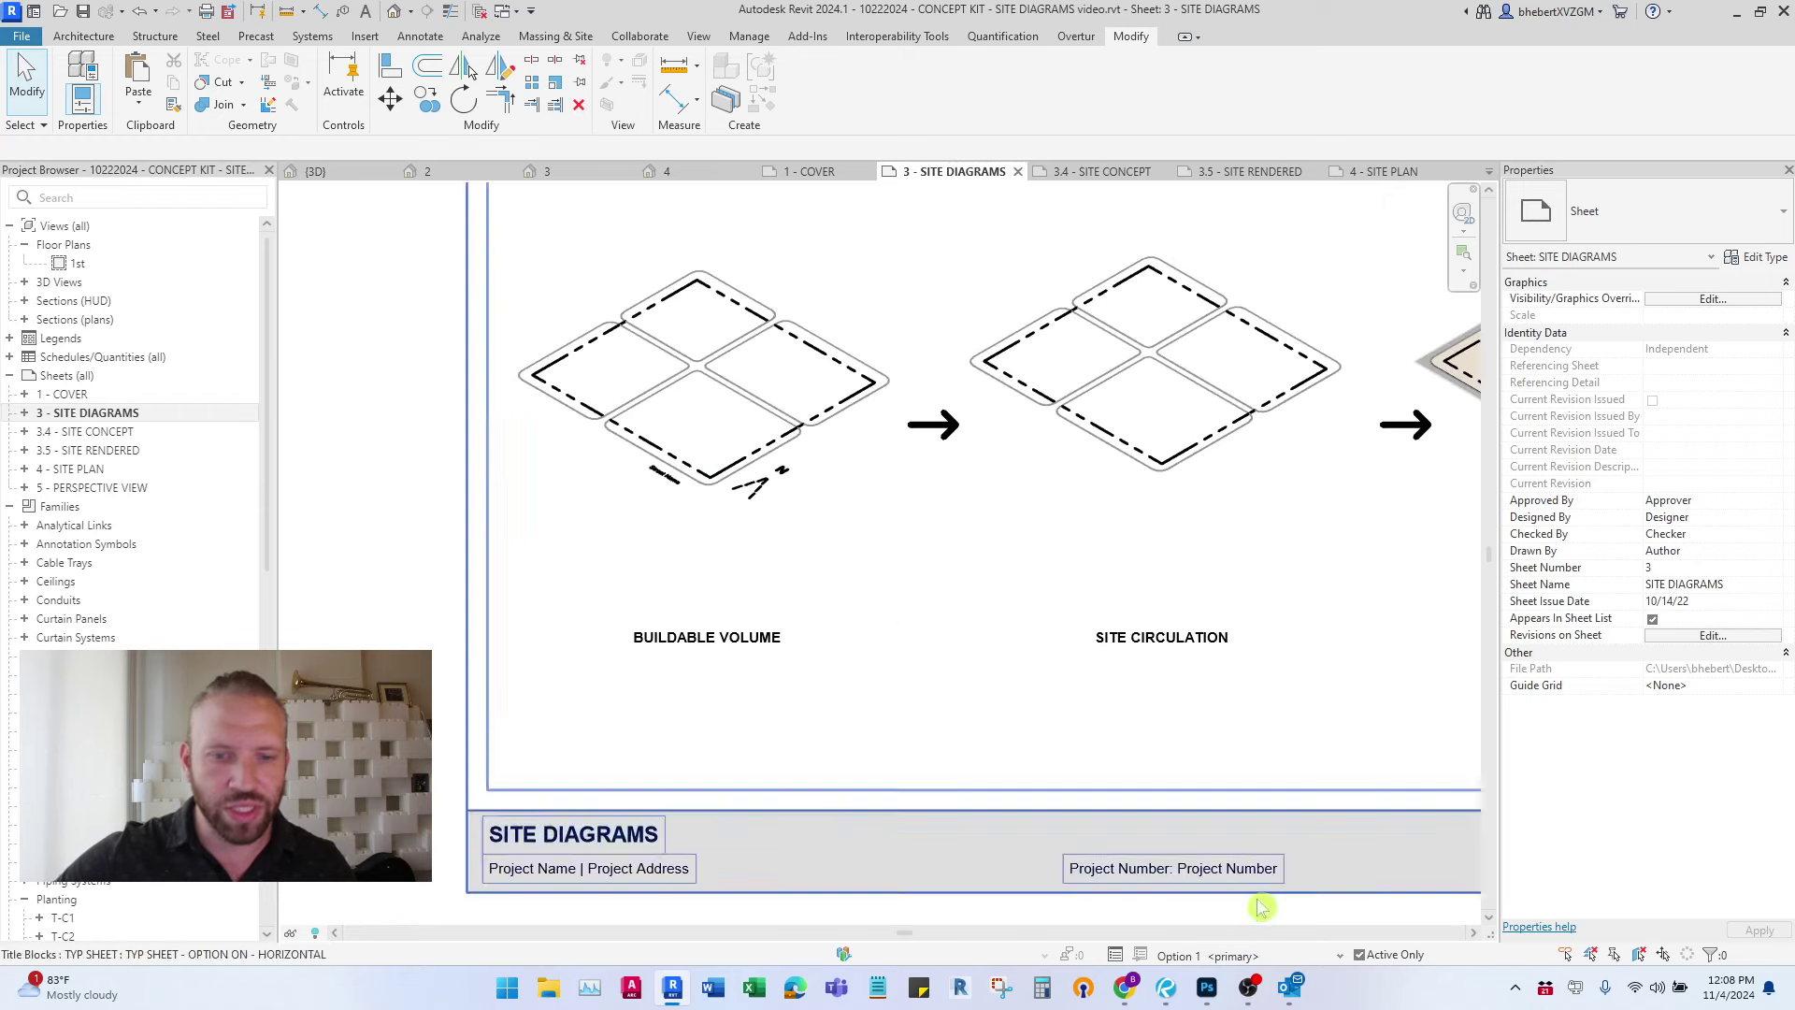
middle_click_drag(709, 397, 690, 466)
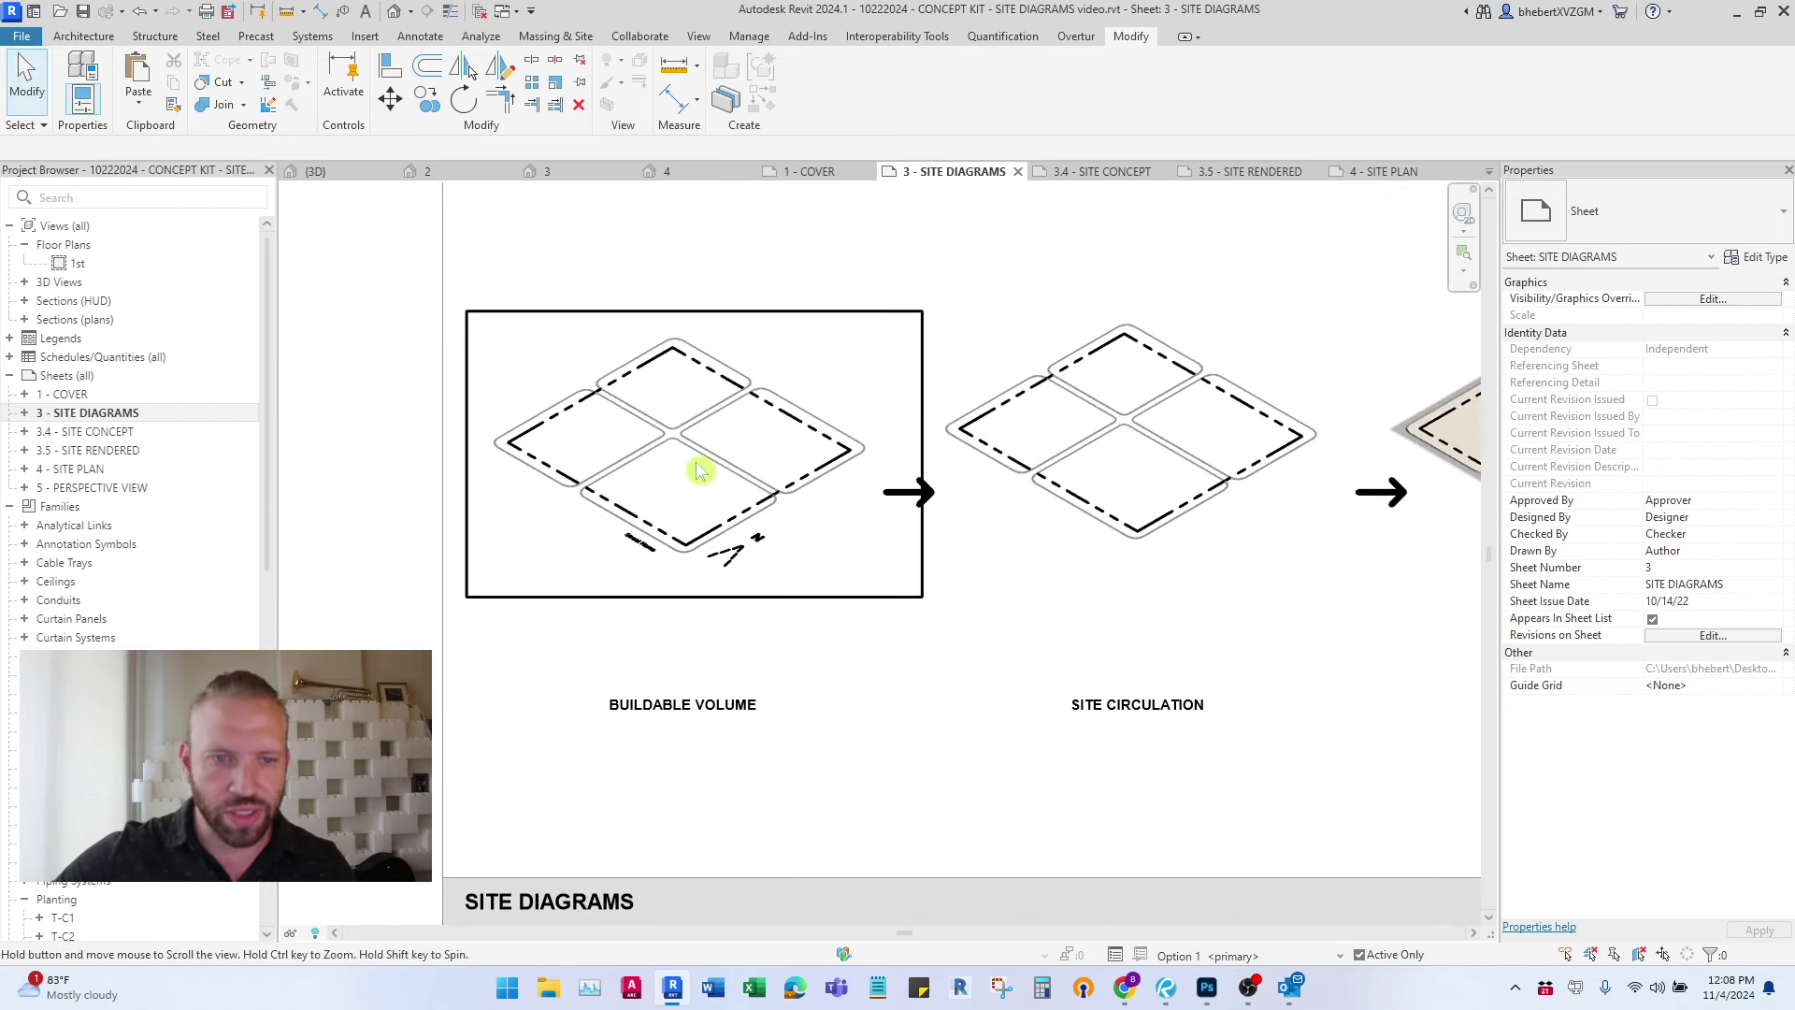
left_click(1340, 956)
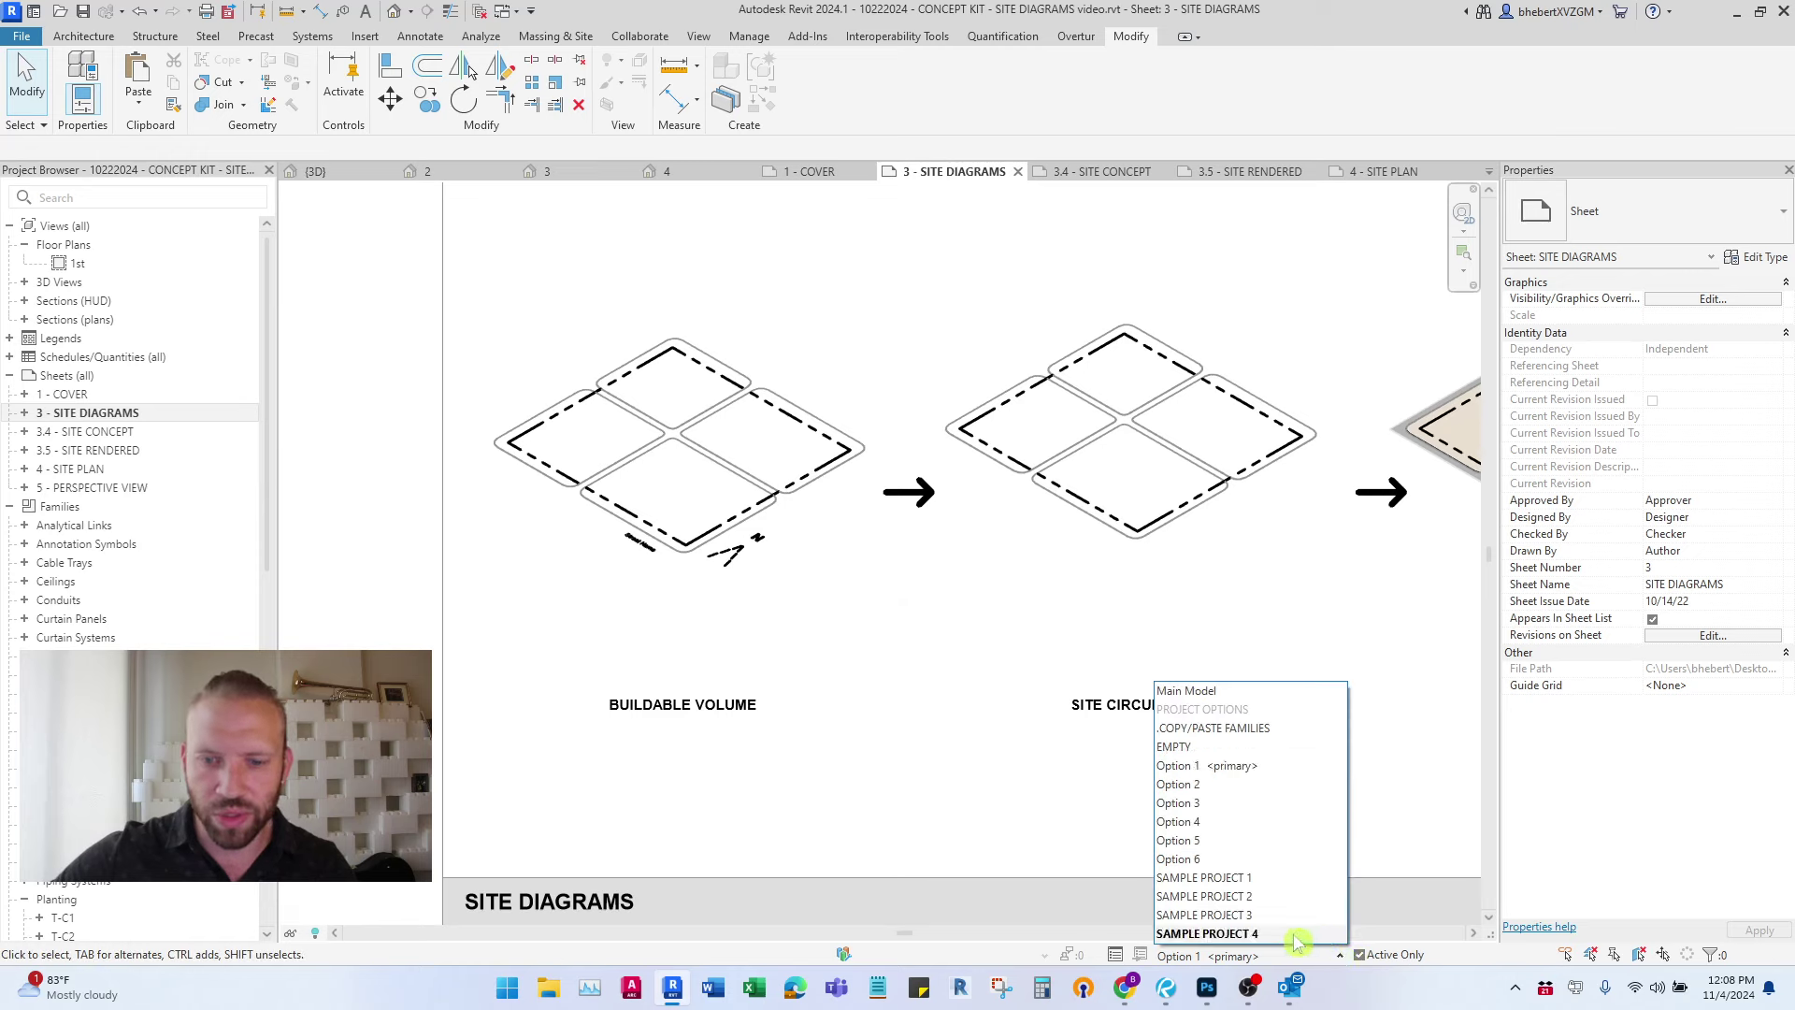
left_click(1215, 918)
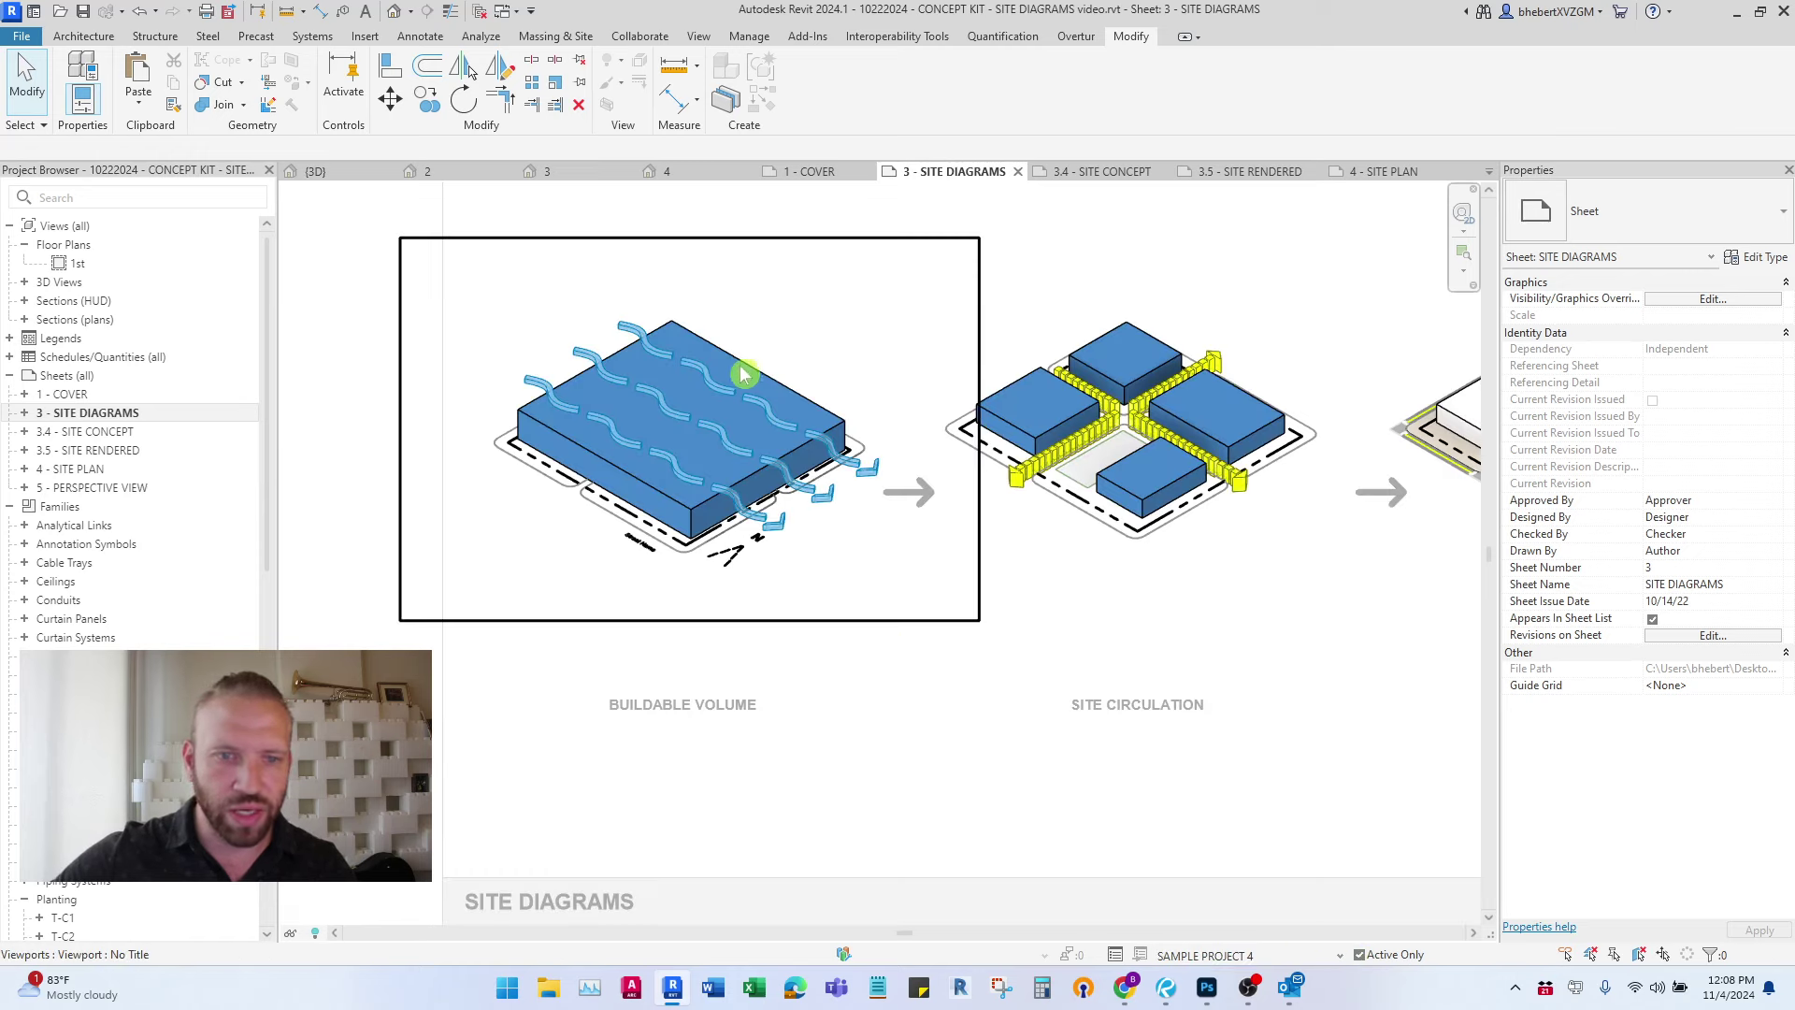
- Go back to the {3D} view and activate the .COPY/PASTE FAMILIES design option
left_click(1340, 956)
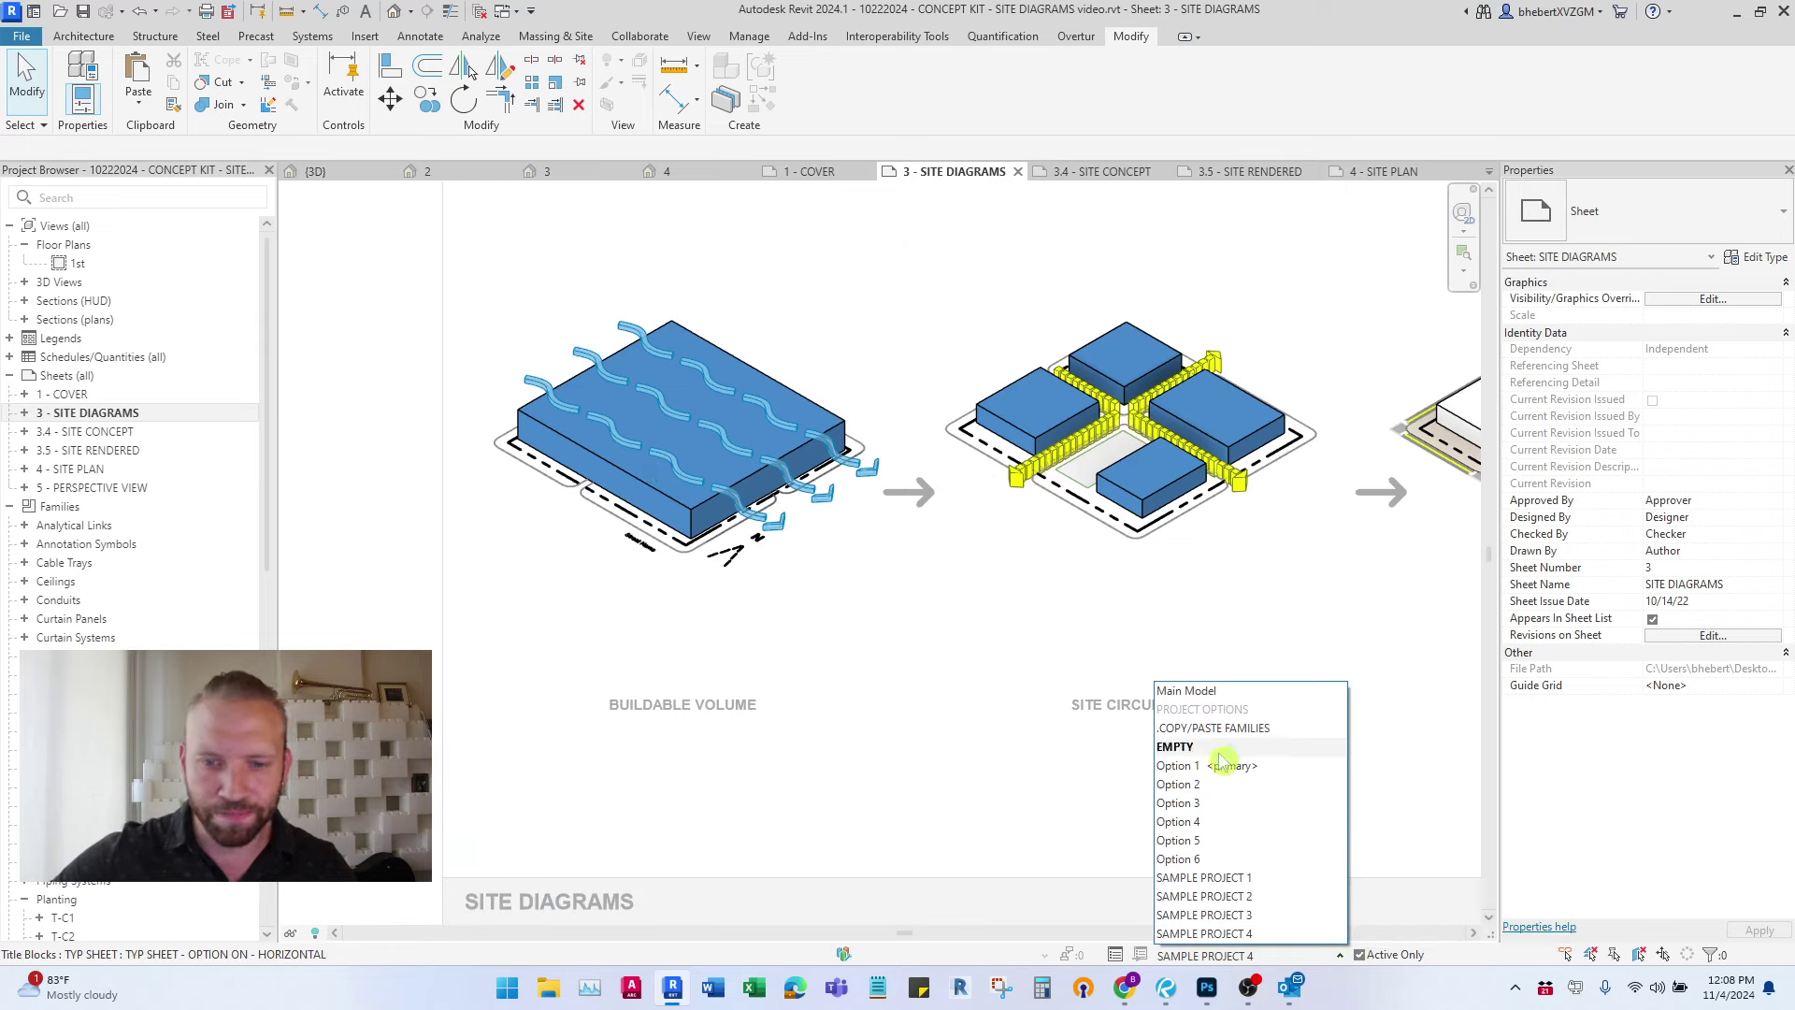
left_click(322, 171)
left_click(322, 171)
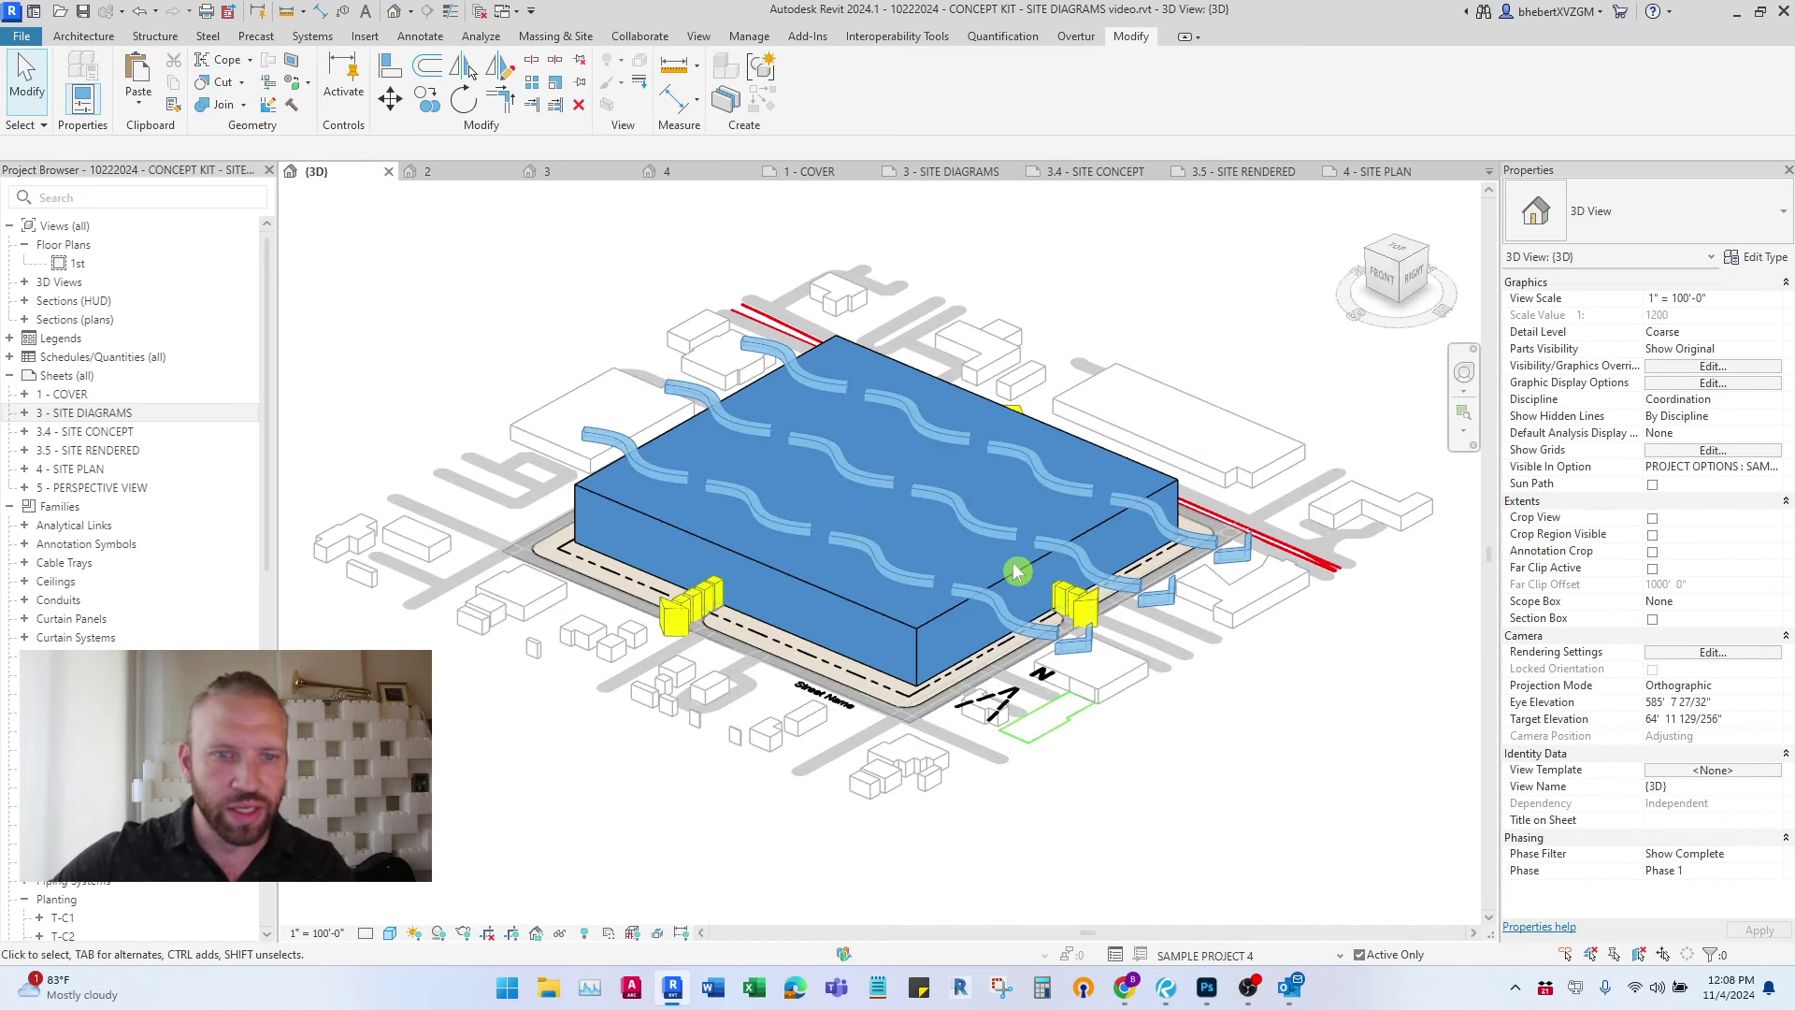
left_click(1342, 956)
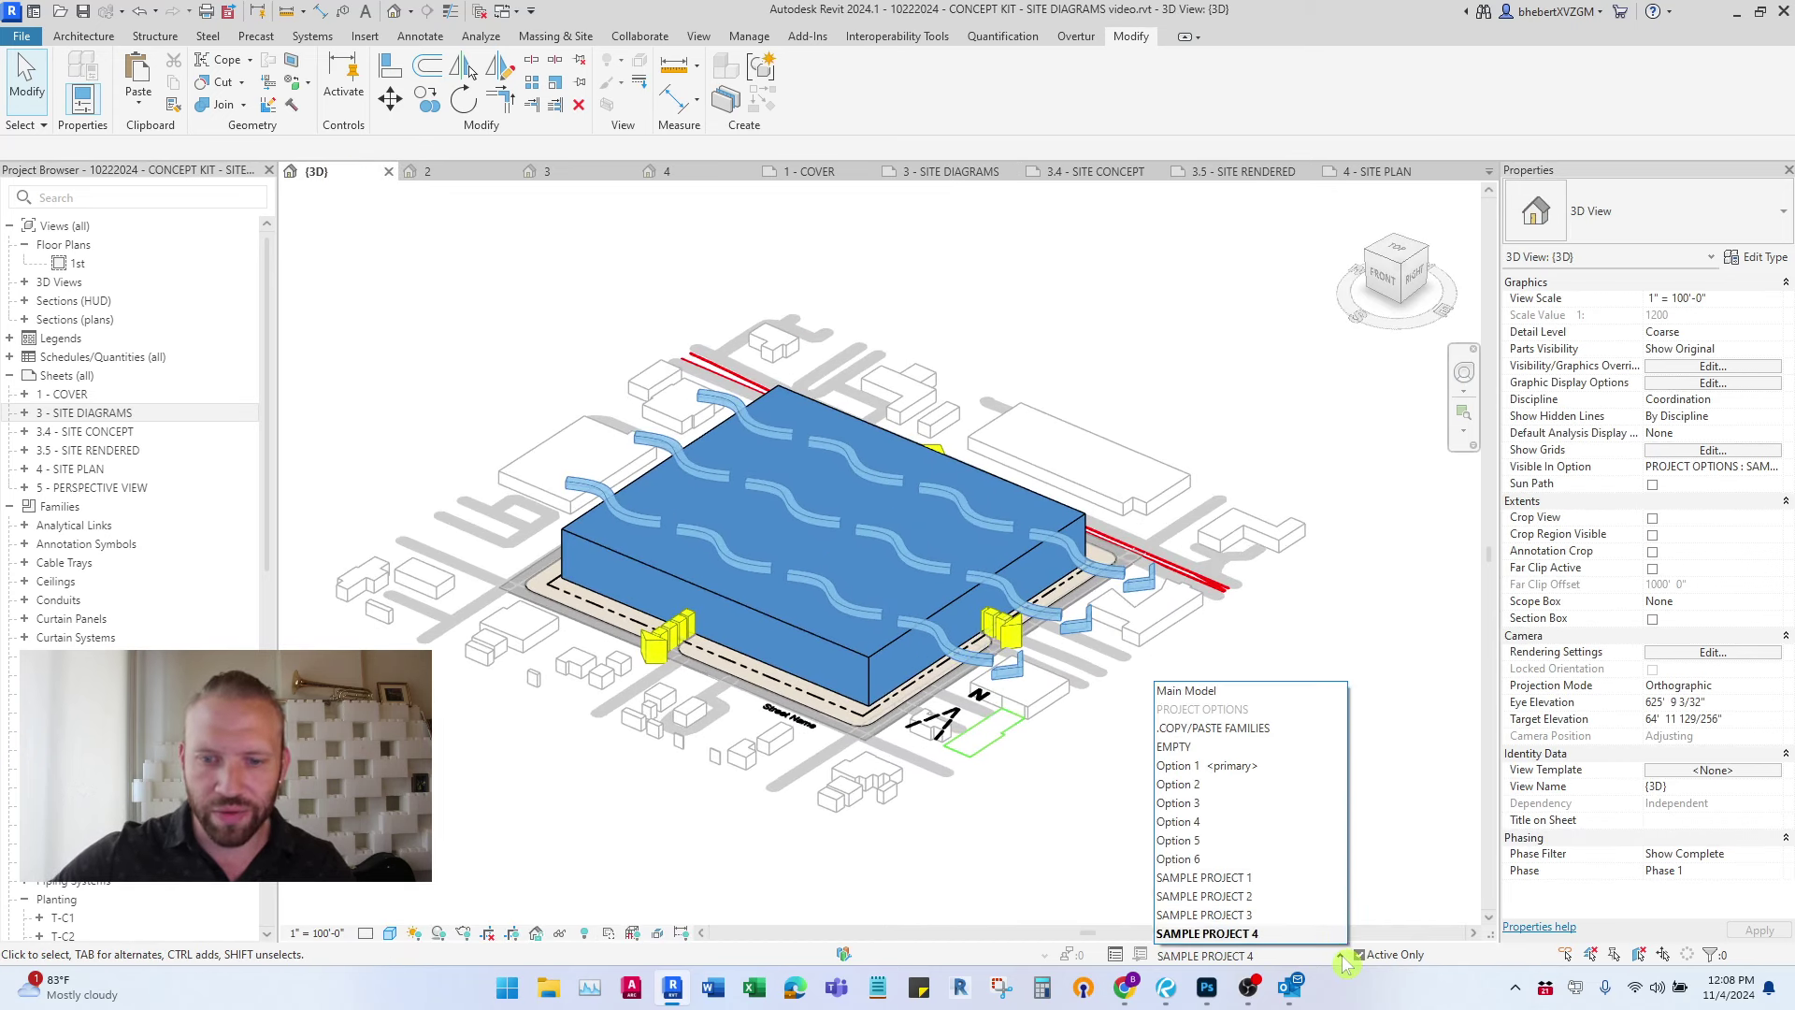
left_click(1225, 729)
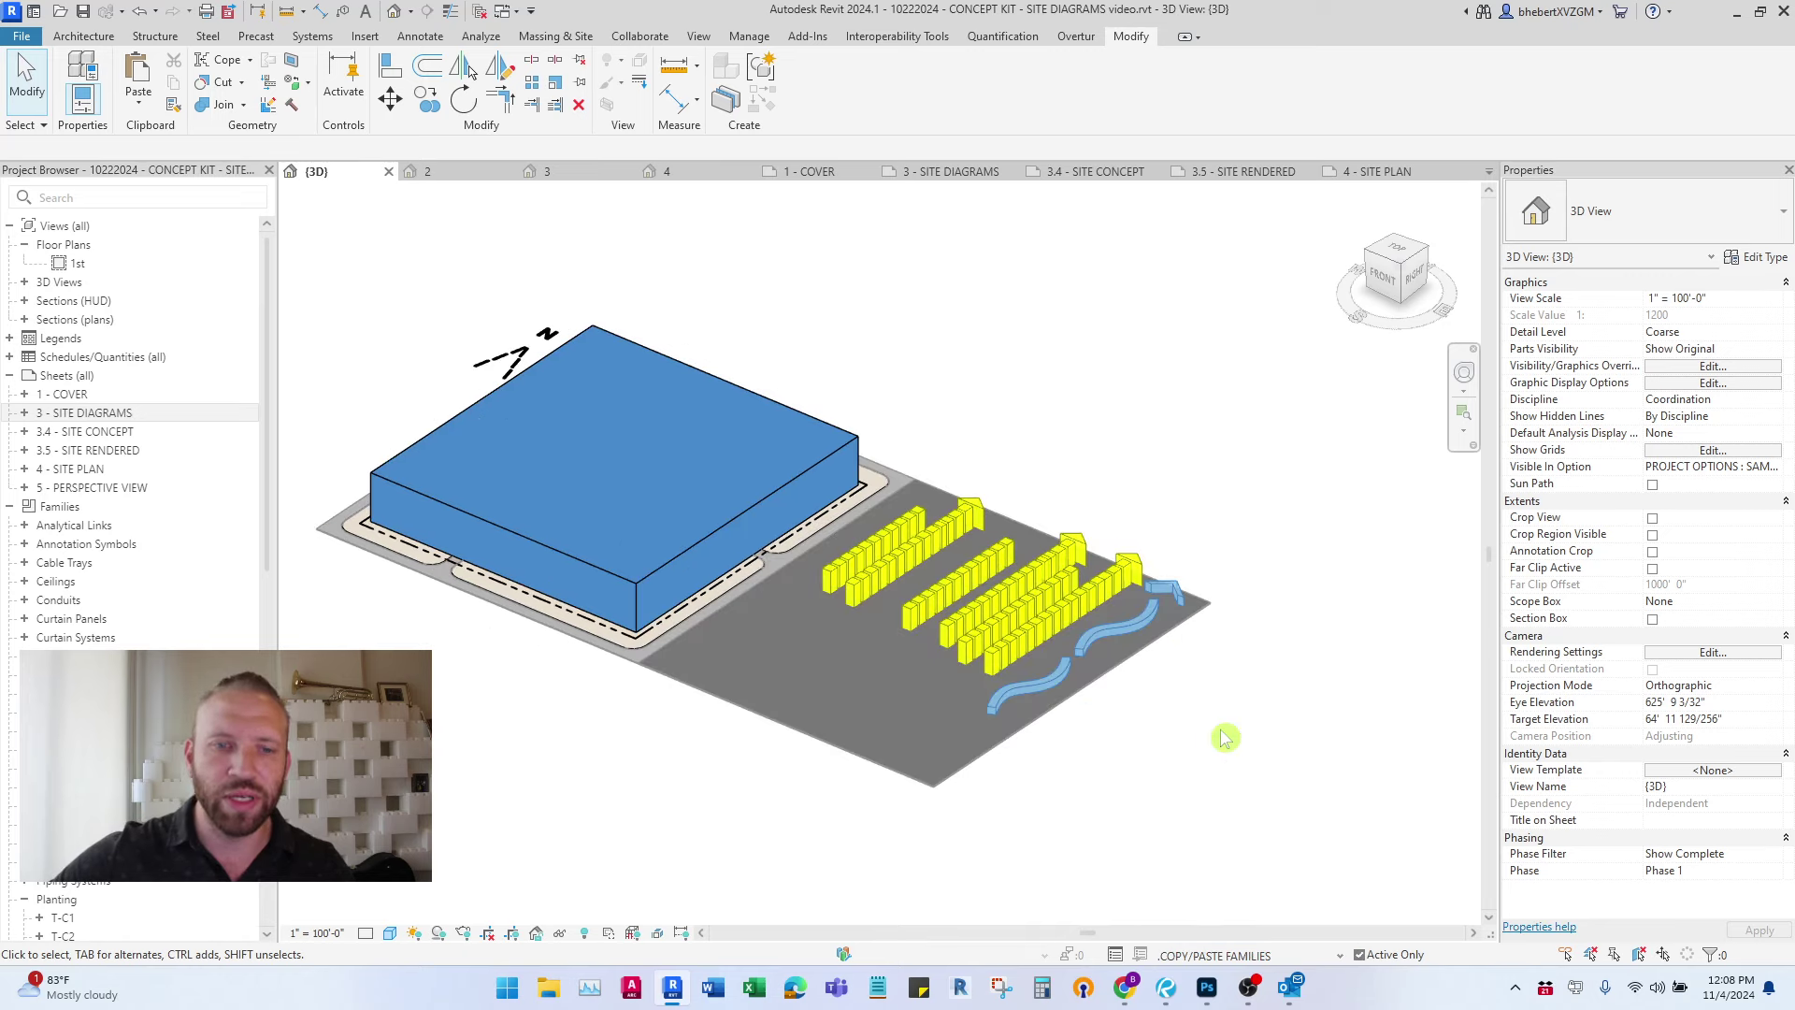
- Inspect the ready-made diagram families and select the large blue building volume to examine the masses inside it
middle_click_drag(1159, 447, 917, 627, "shift")
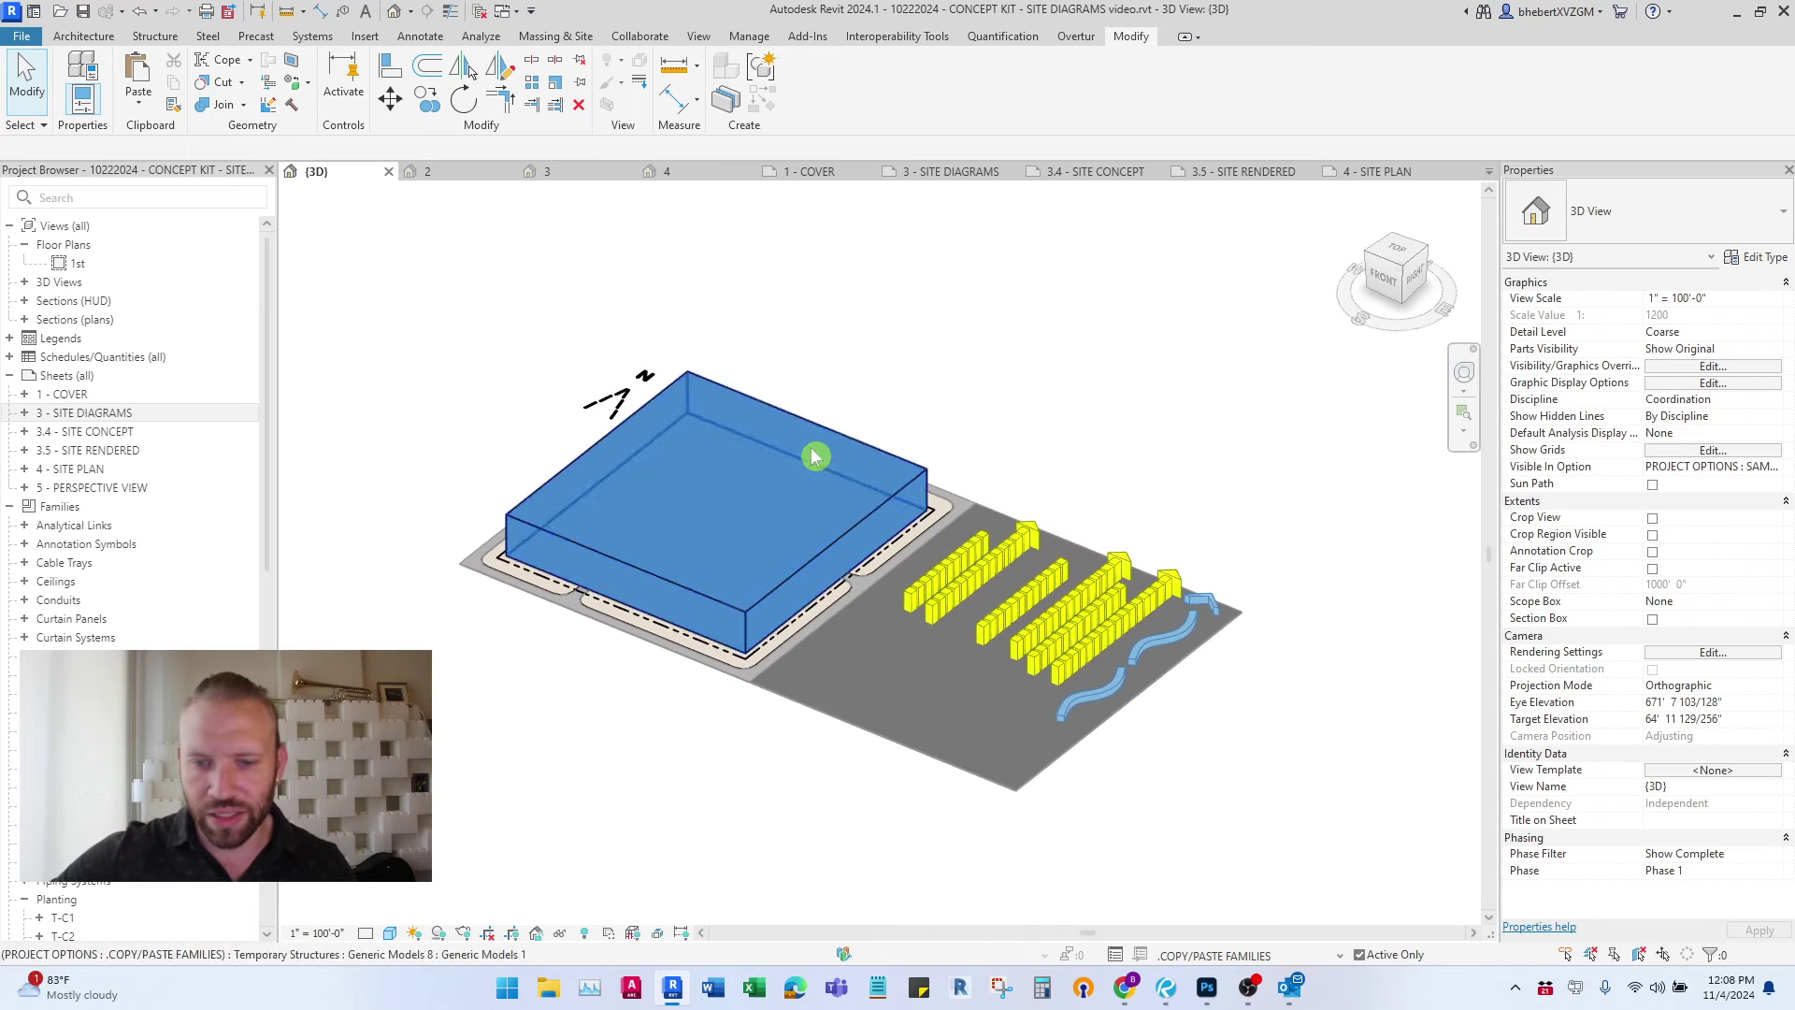
middle_click_drag(817, 449, 778, 577, "shift")
left_click(837, 559)
scroll(710, 587, "up", 1)
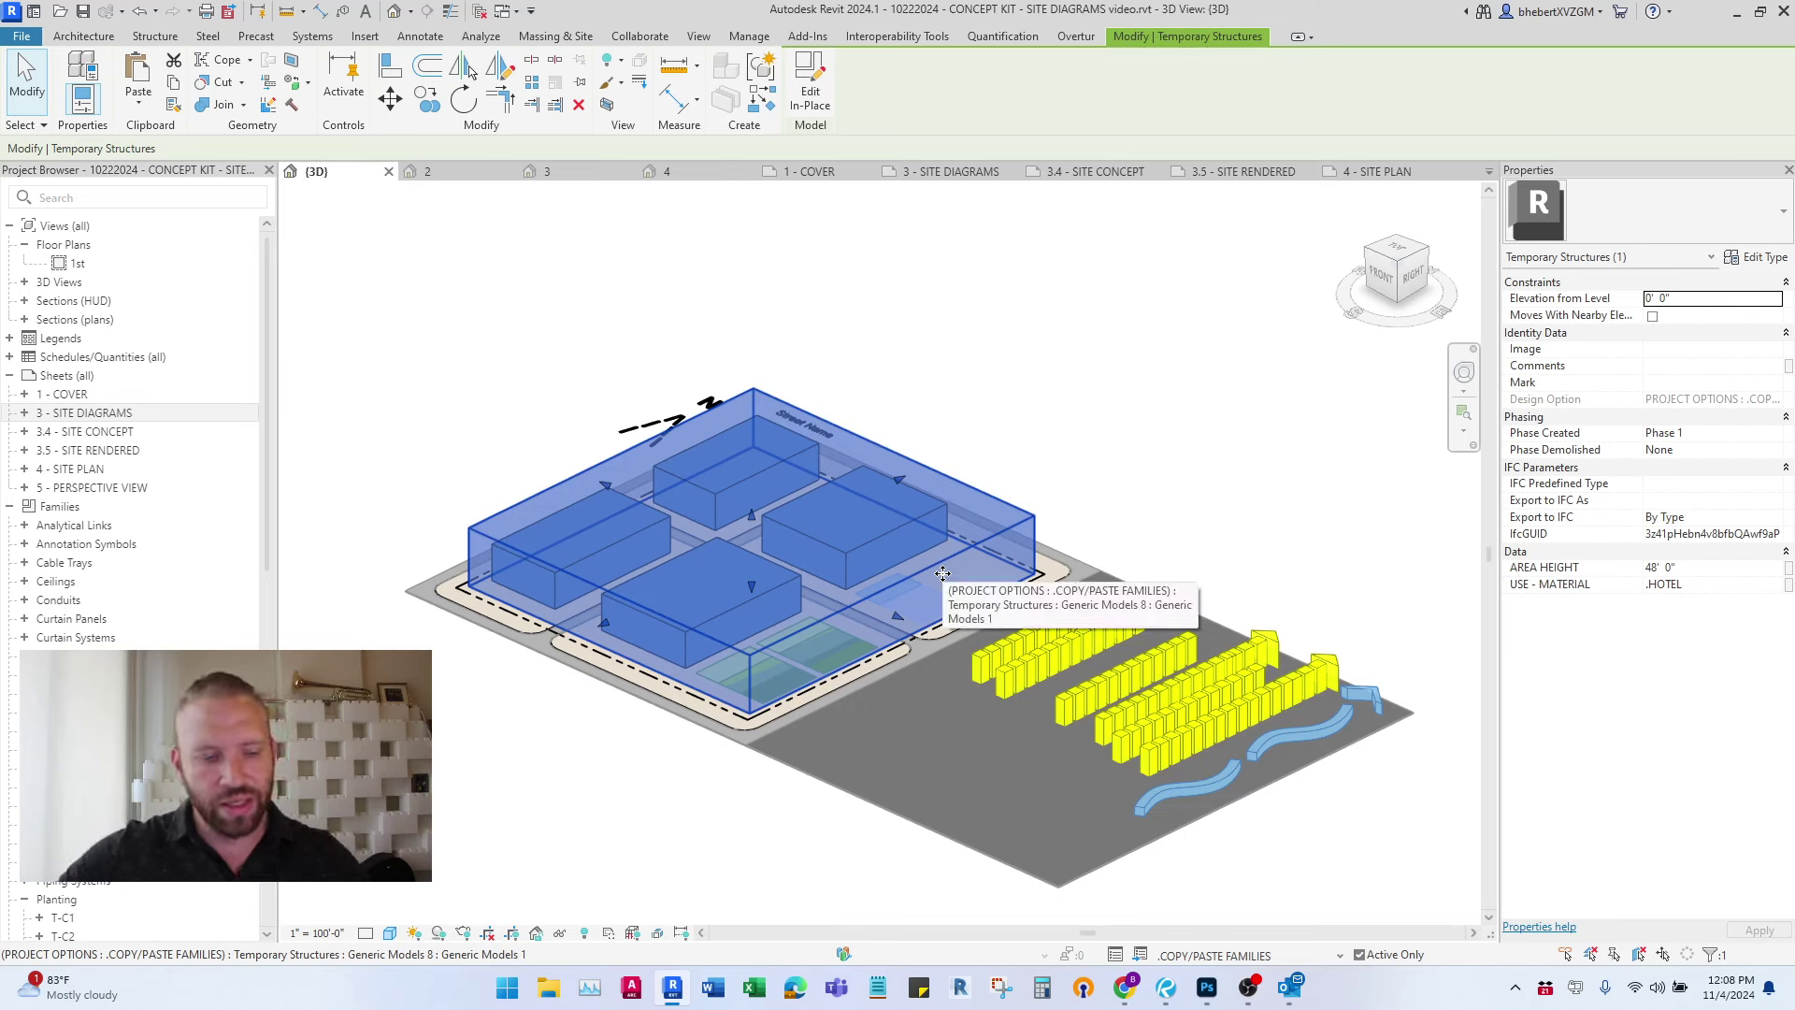
left_click(1011, 426)
left_click(987, 495)
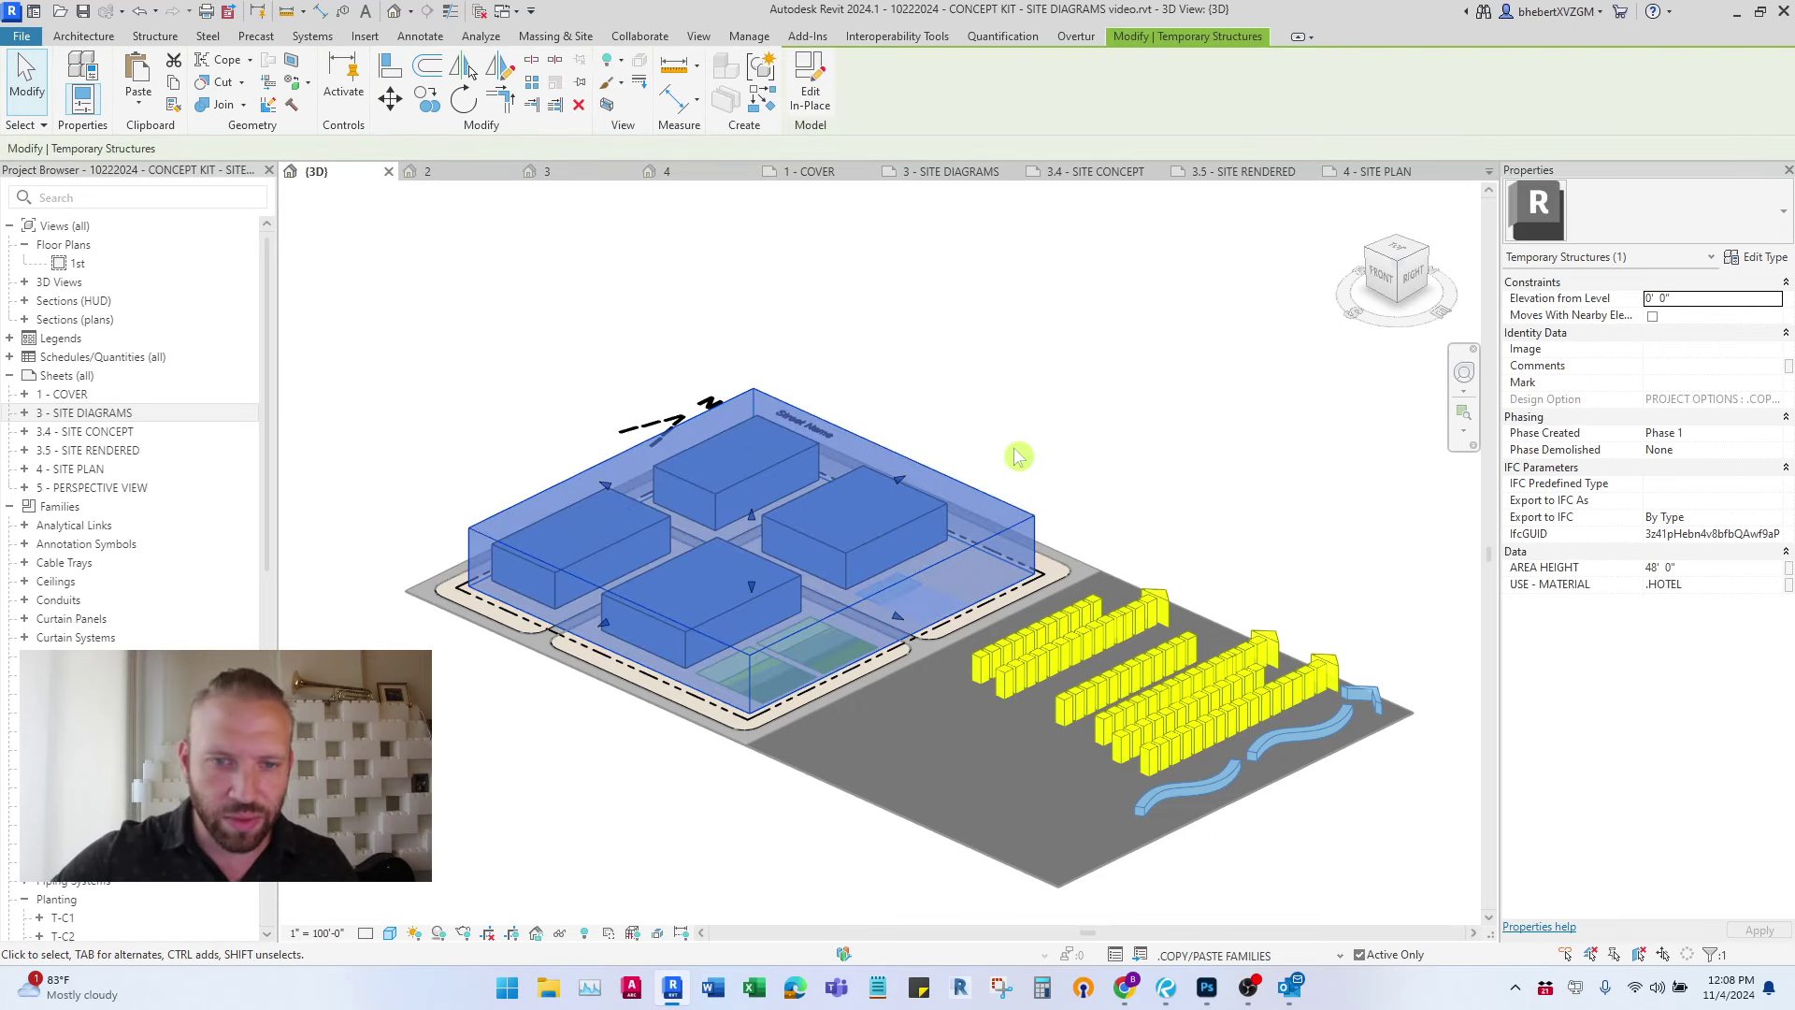
- Activate the Option 1 design option and paste the copied blue building volume at its original position
left_click(1340, 953)
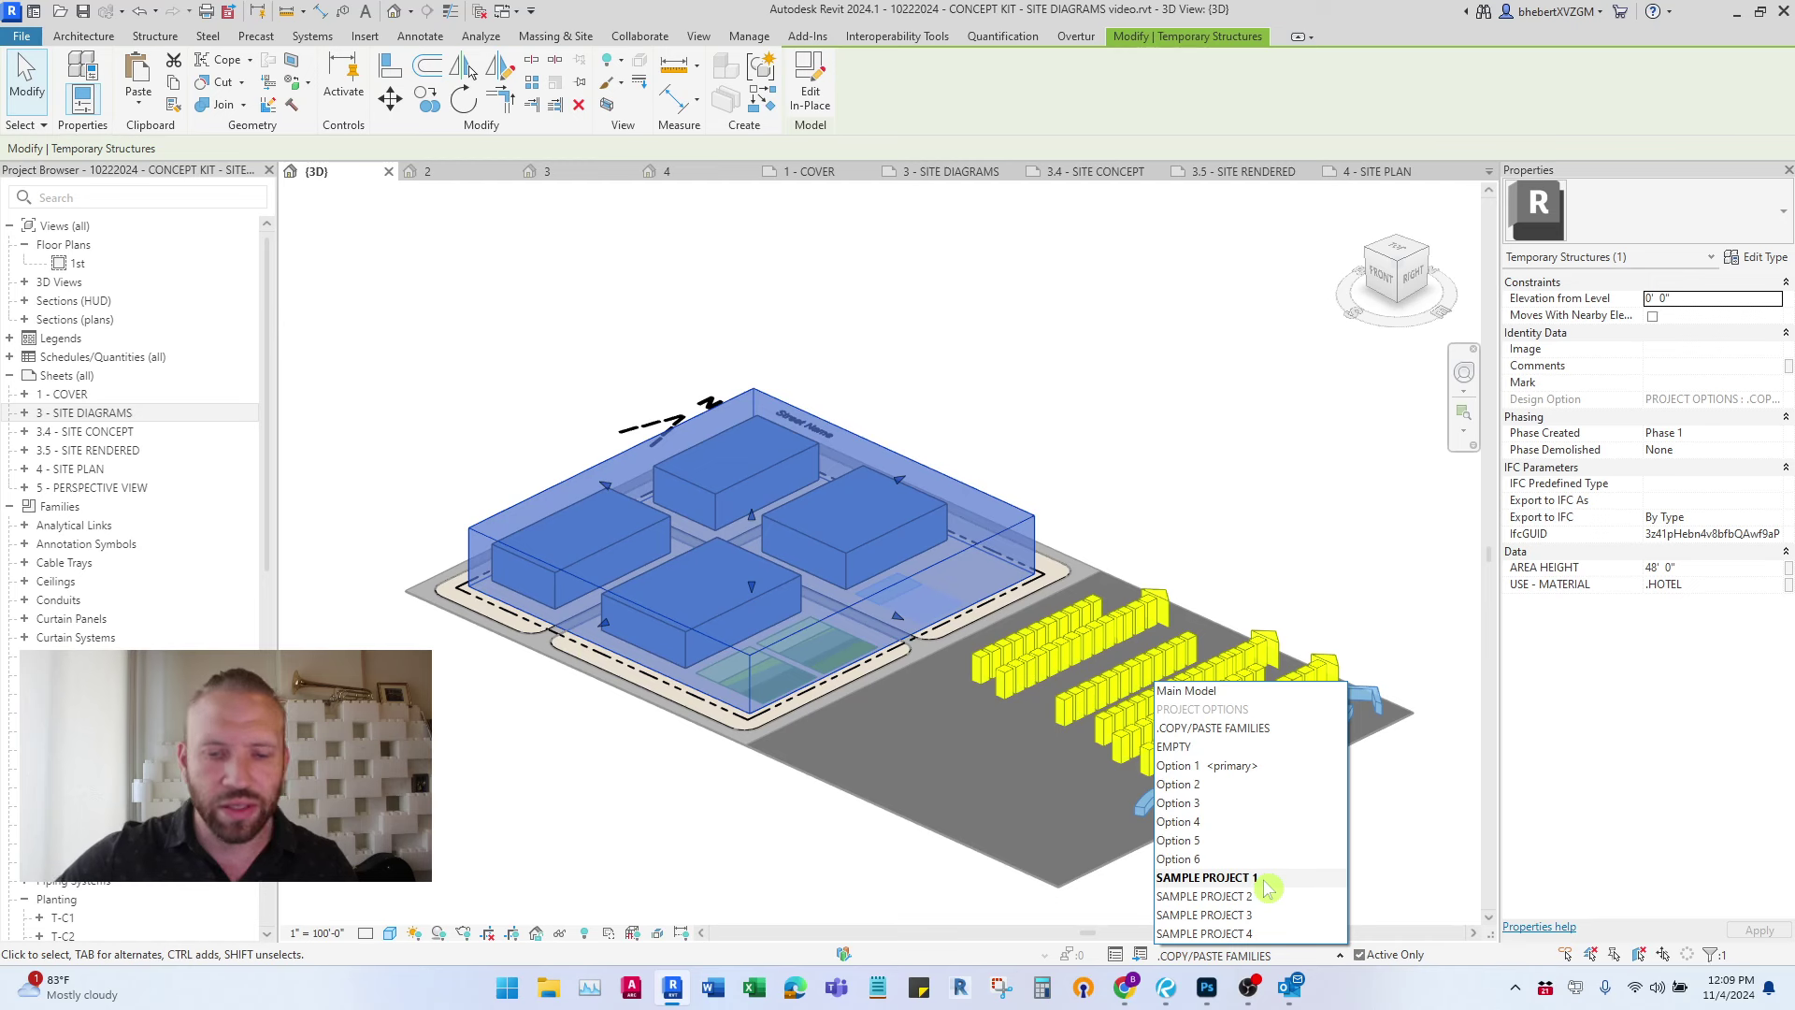
left_click(1234, 933)
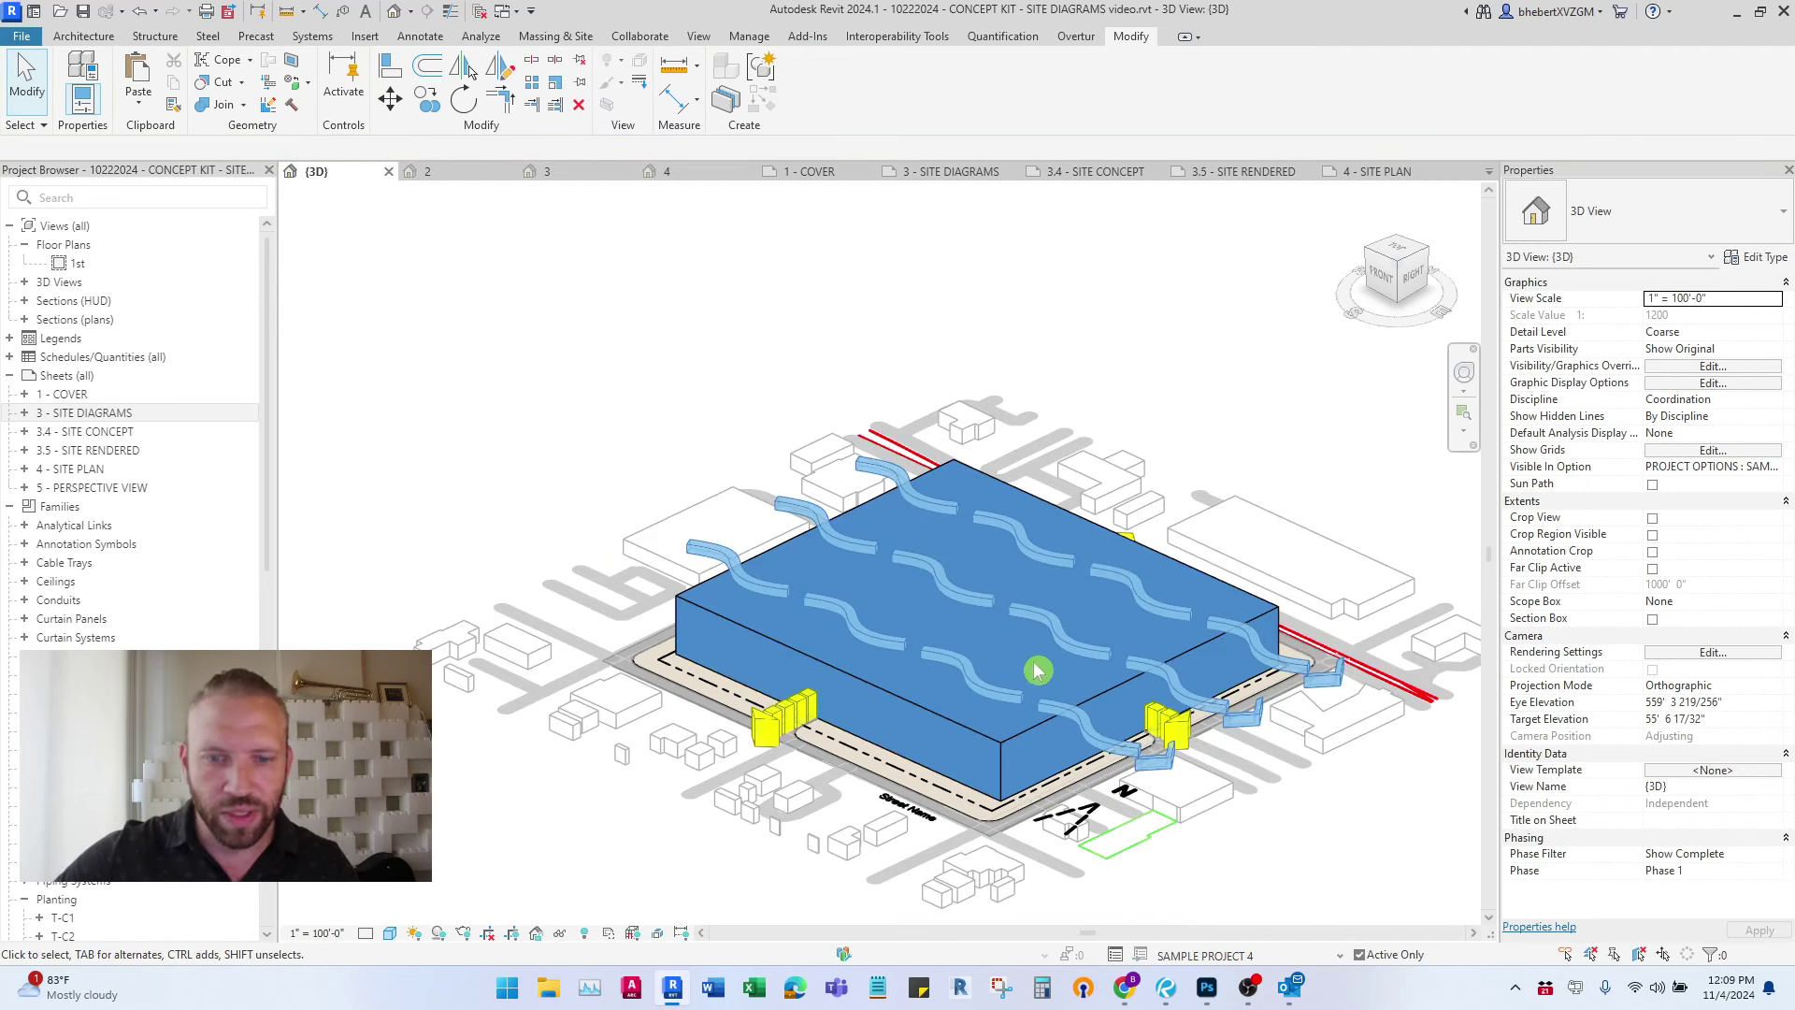
left_click(1340, 954)
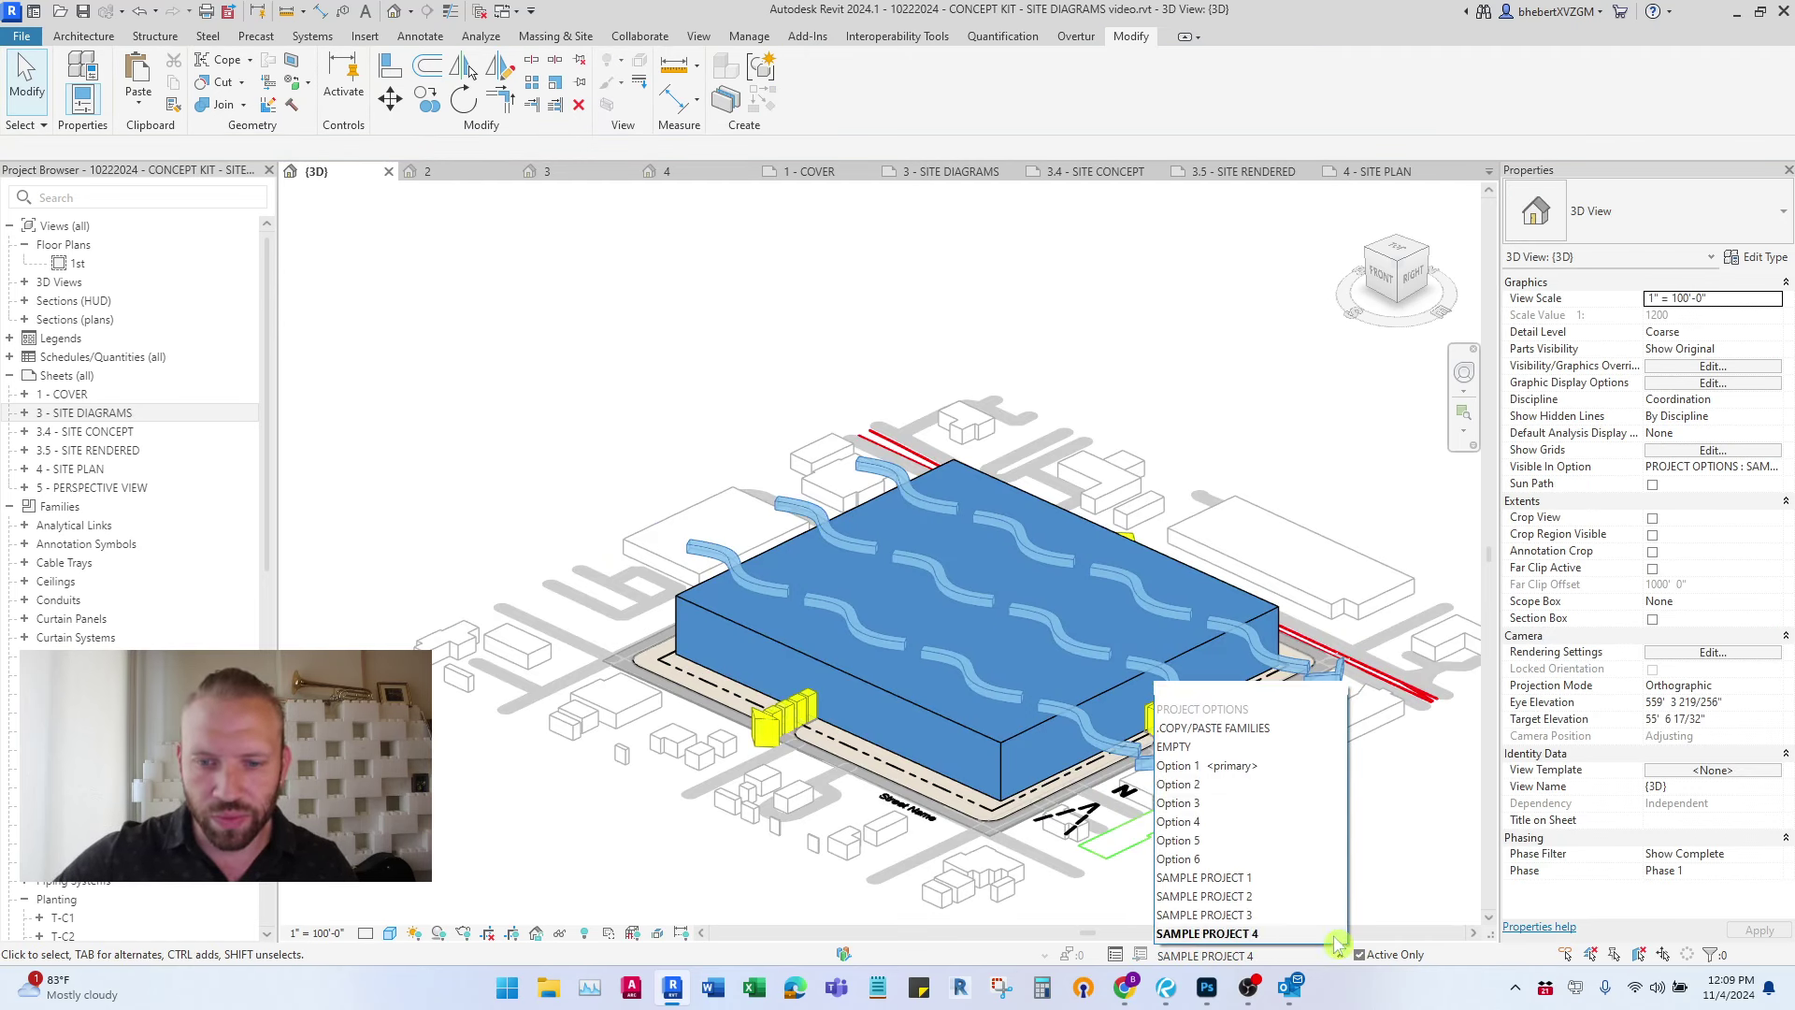
left_click(1232, 765)
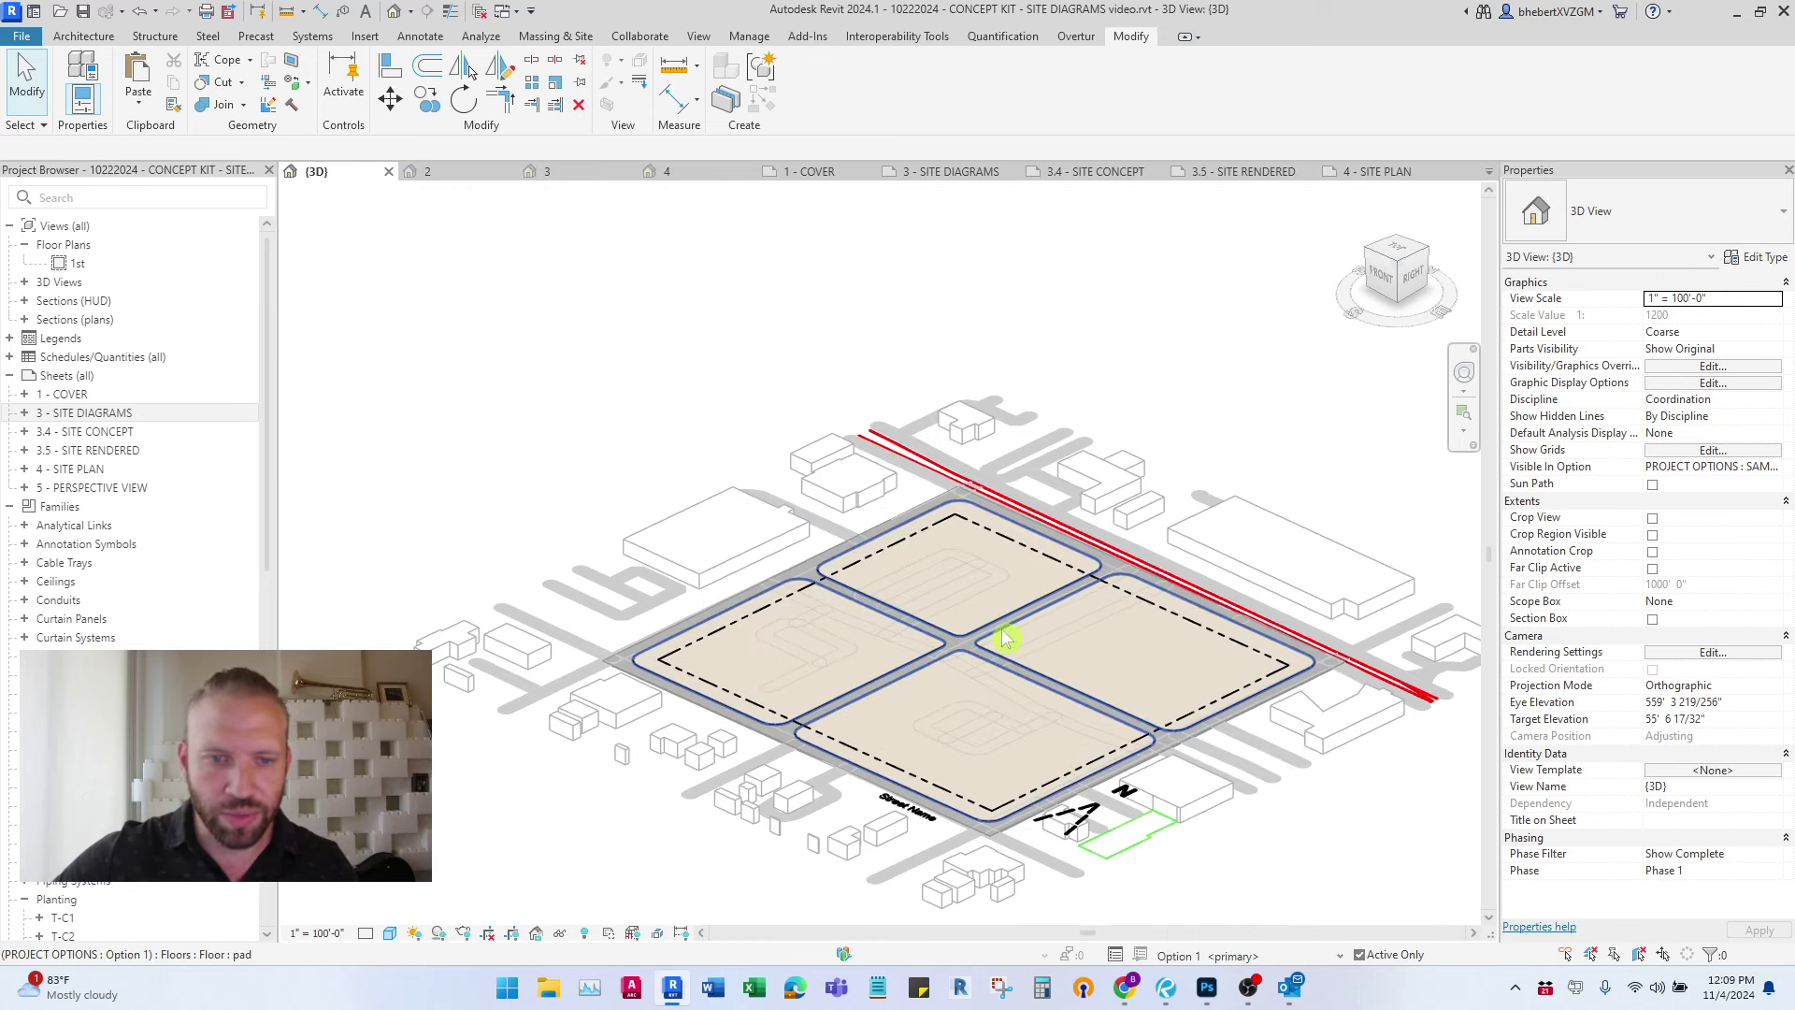
scroll(823, 576, "down", 2)
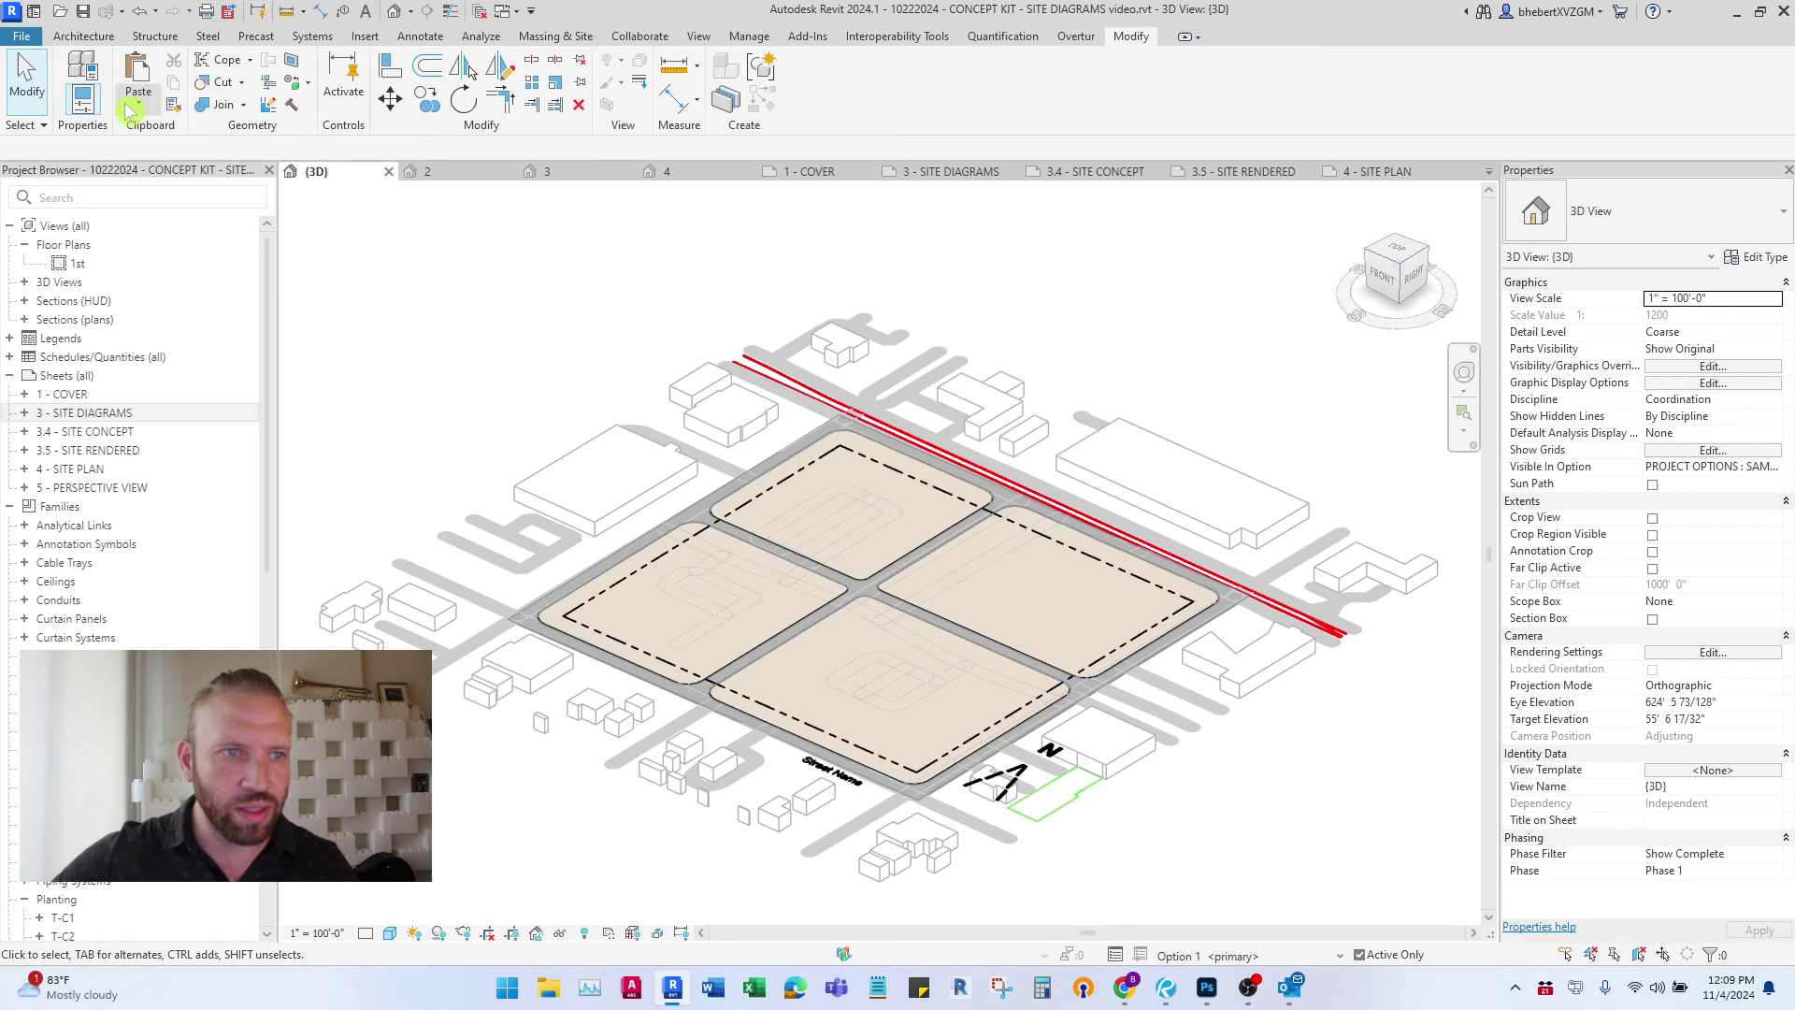
left_click(129, 110)
left_click(201, 282)
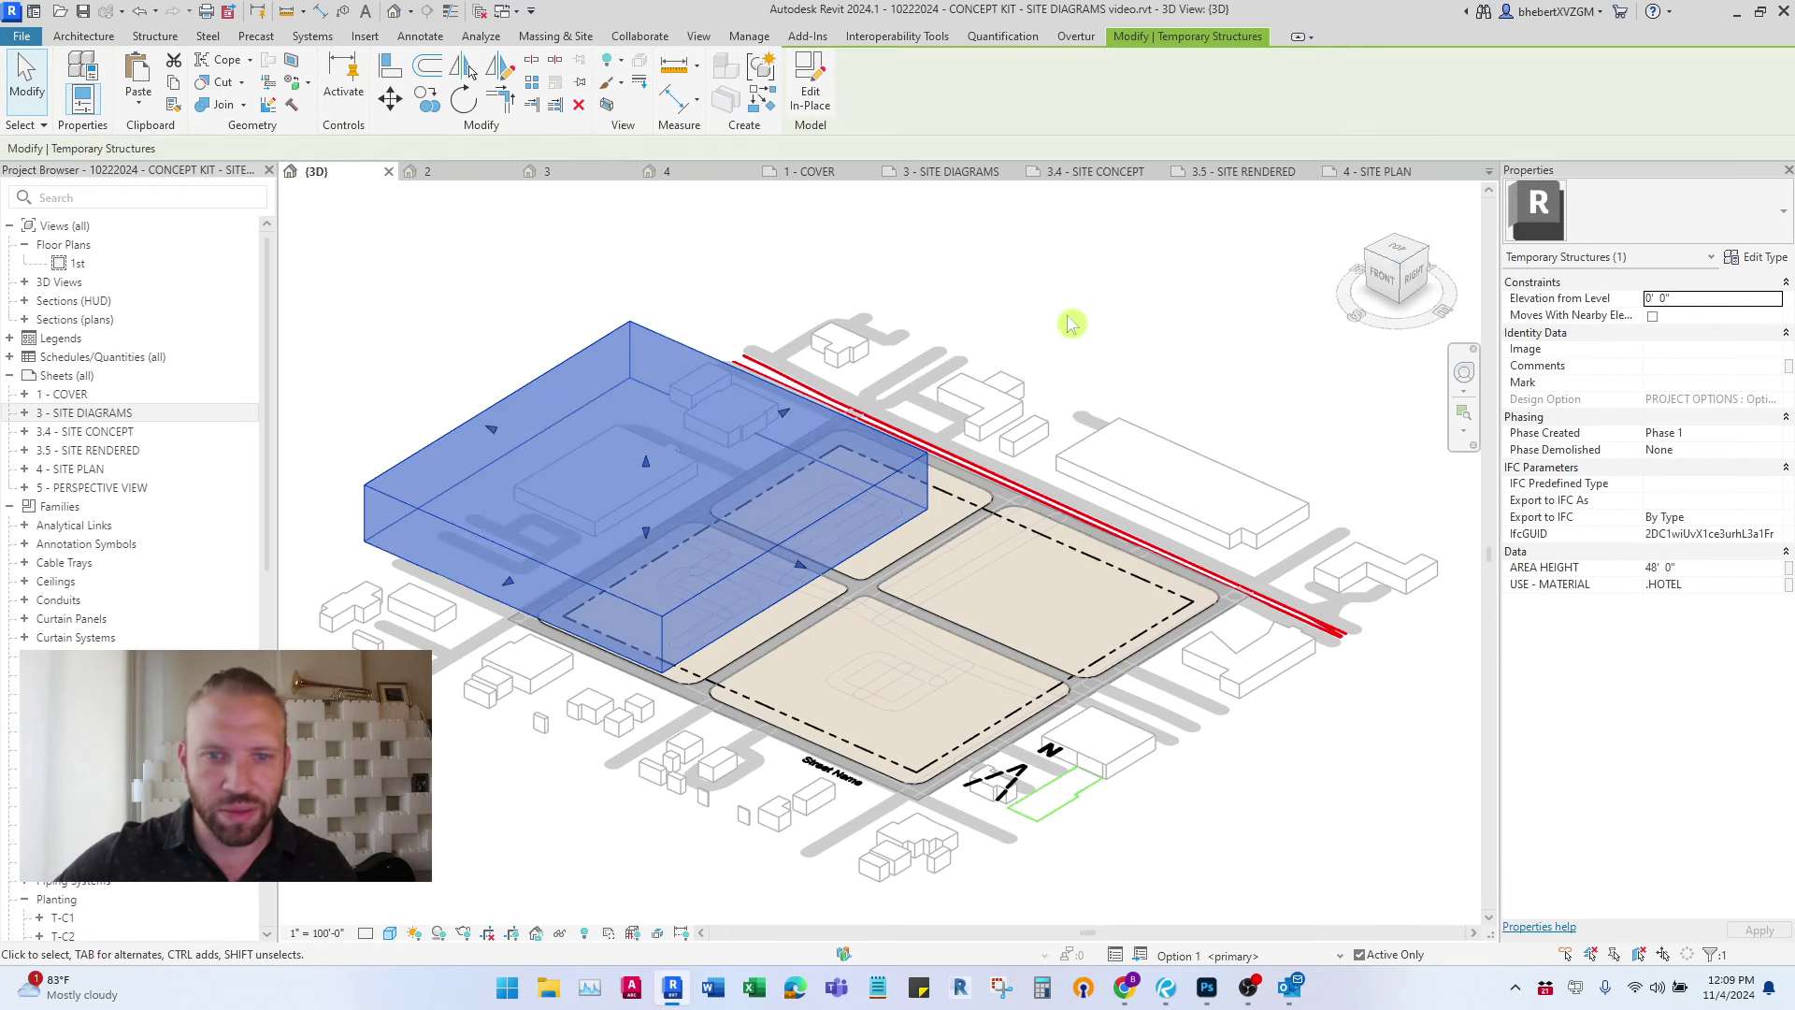
- View the model from the top and stretch the blue volume's east and north sides outward and its west side inward to fit the site
left_click(1135, 278)
middle_click_drag(977, 505, 1159, 691, "shift")
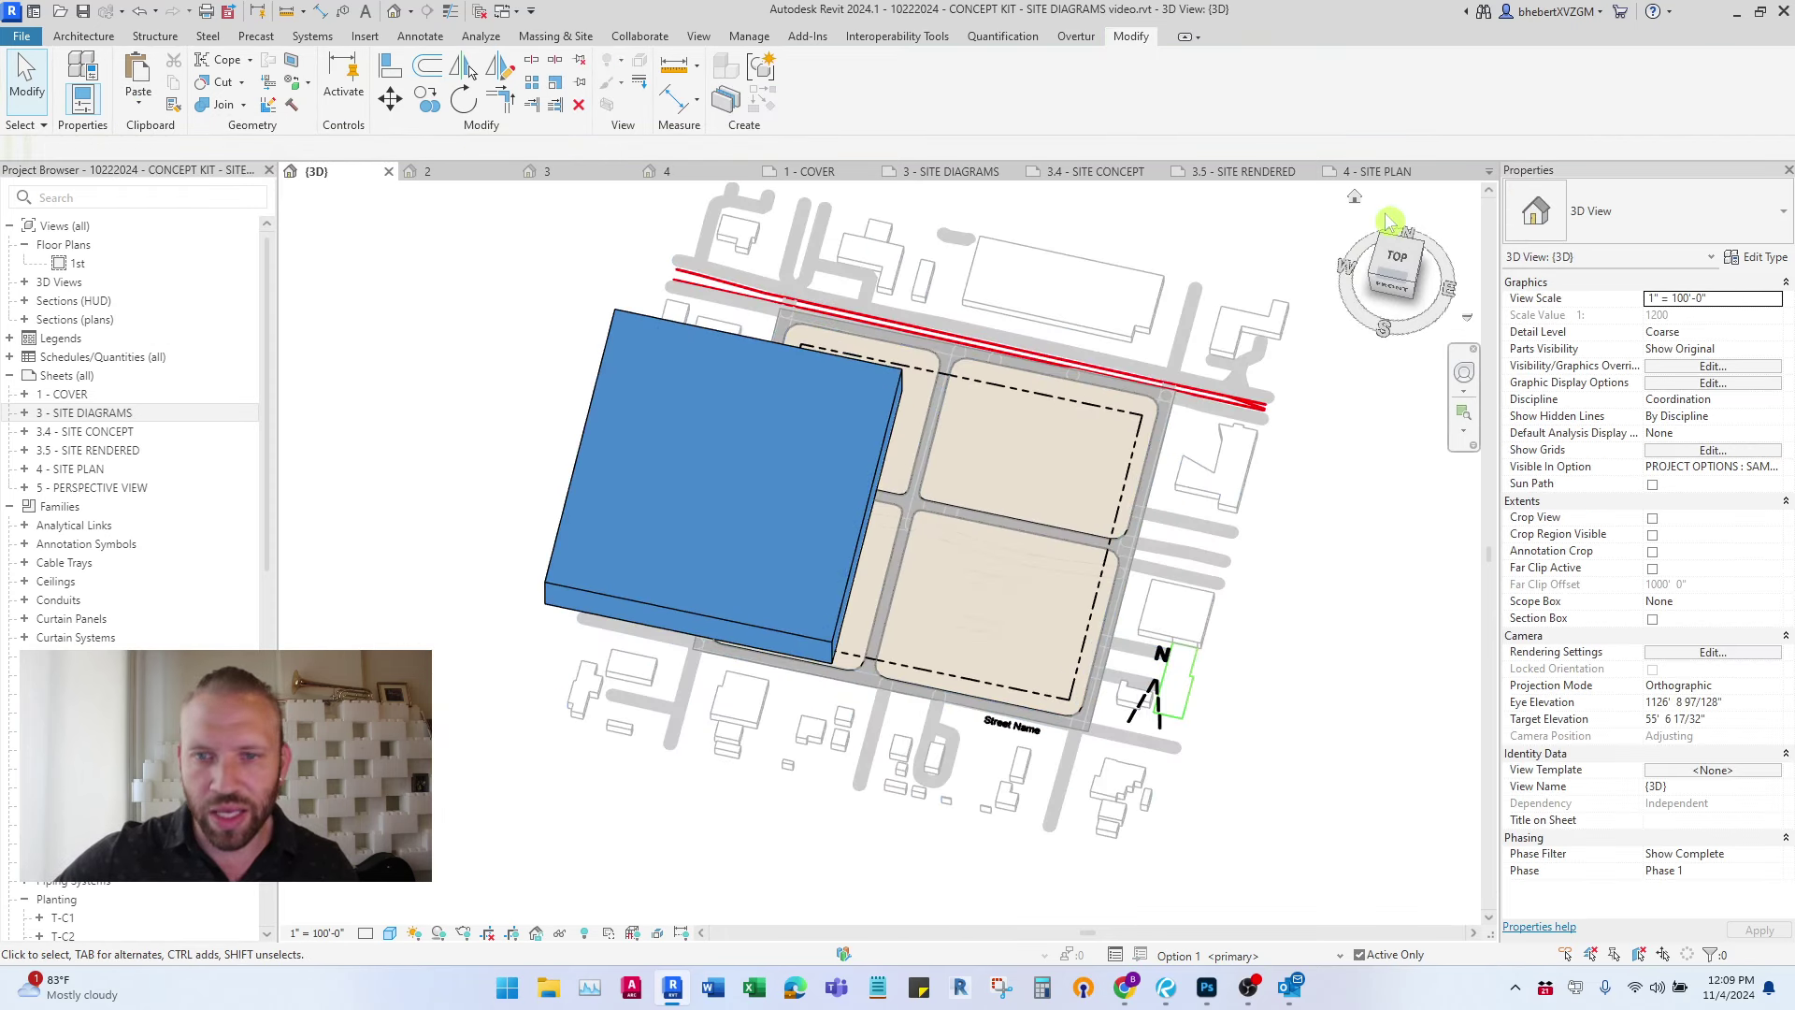
left_click(1403, 265)
left_click(851, 561)
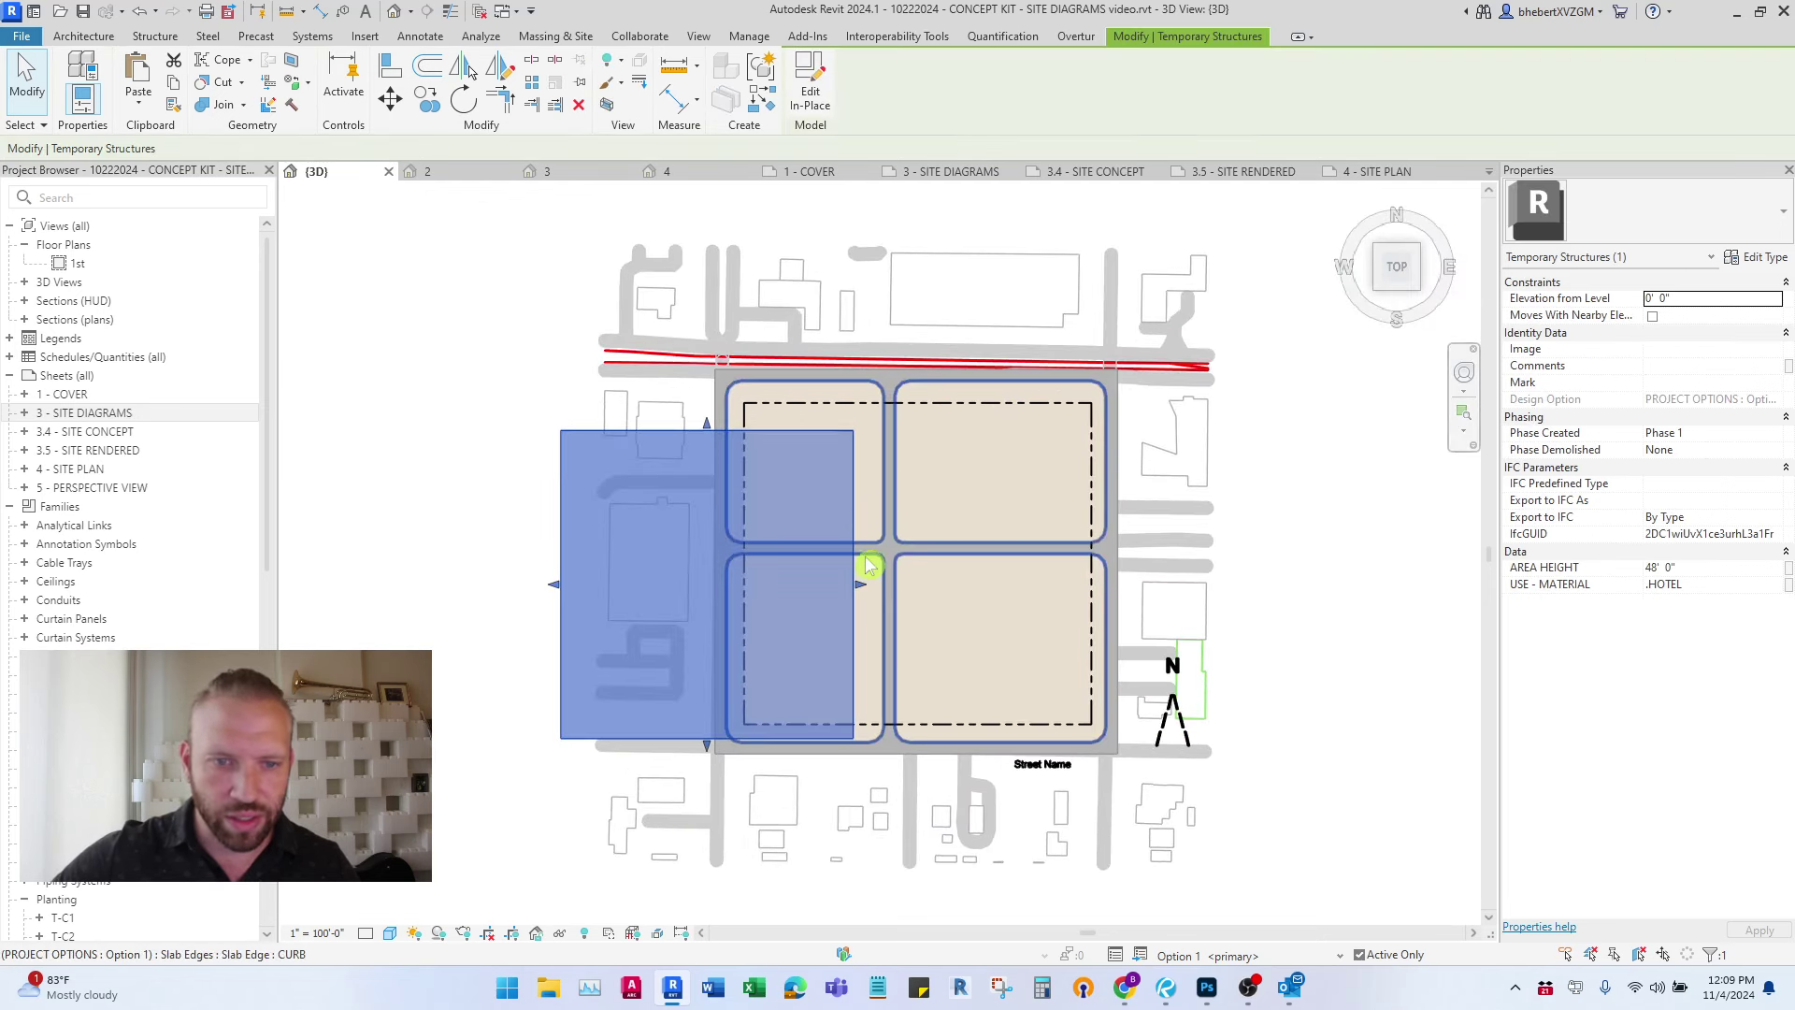
left_click_drag(868, 564, 1080, 570)
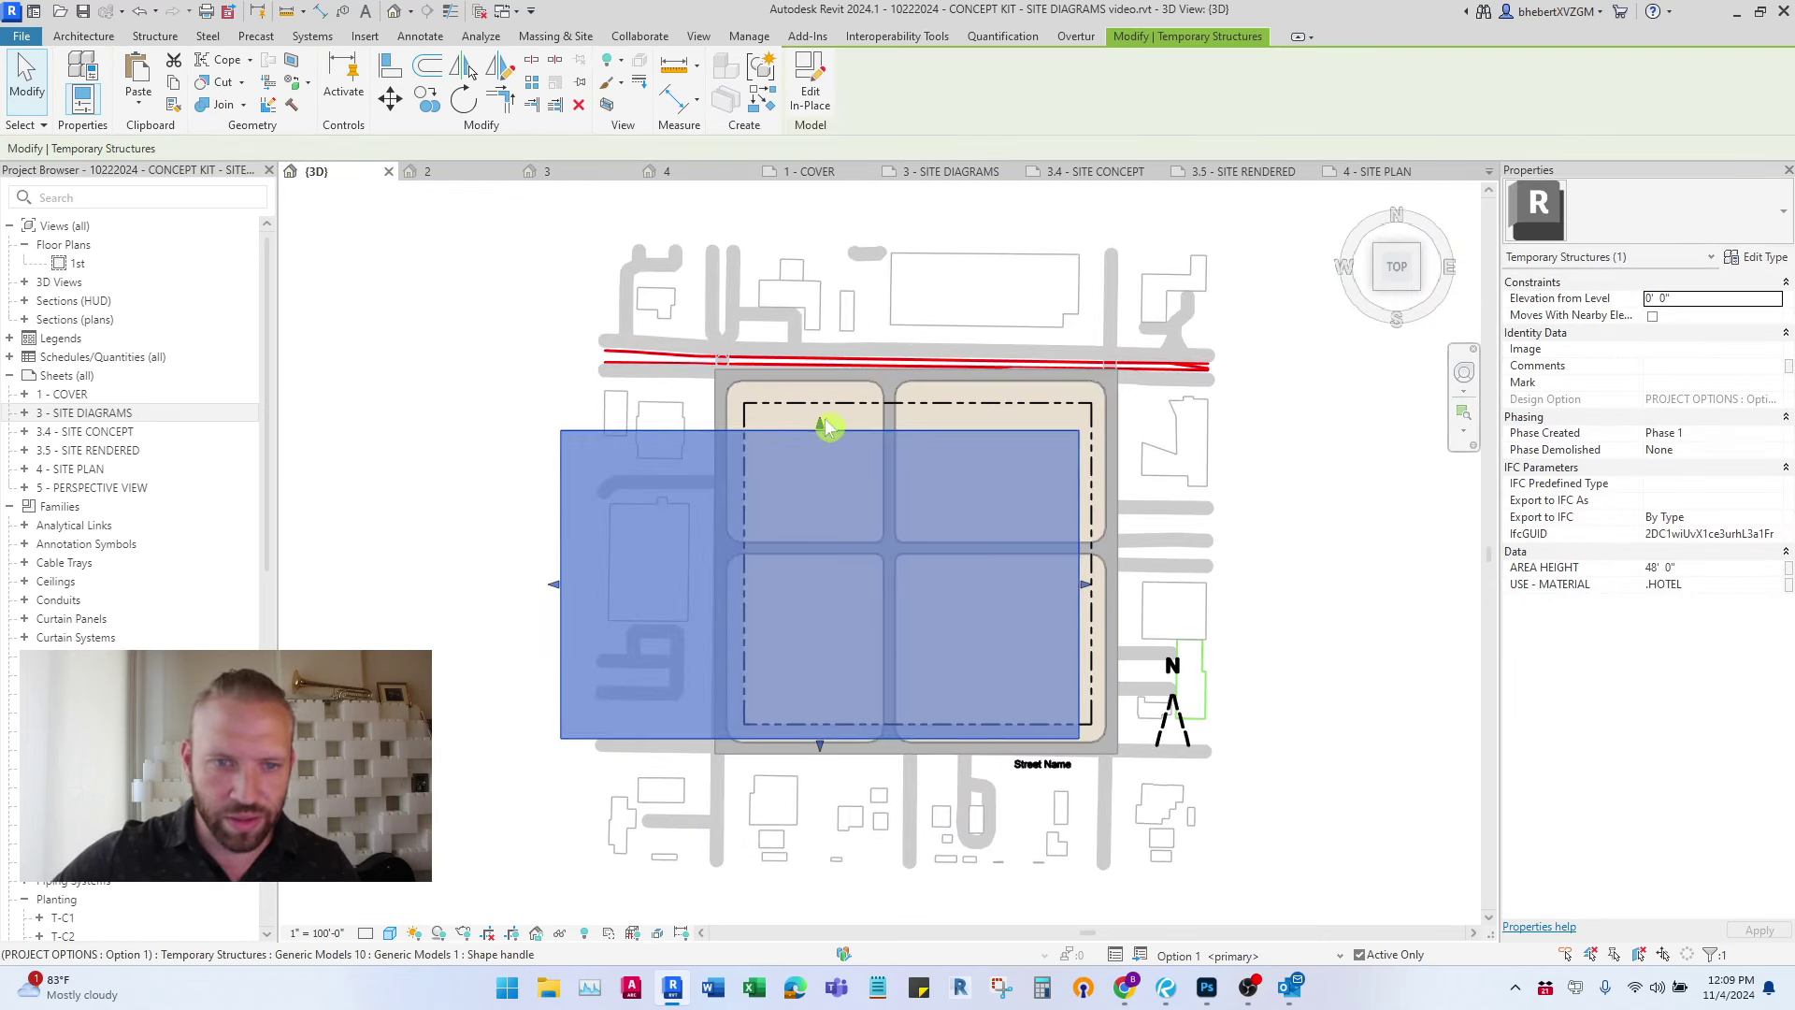
left_click_drag(815, 422, 820, 402)
left_click_drag(559, 566, 759, 550)
- Pull the blue volume's south and north edges inside the dashed site boundary
scroll(940, 722, "up", 3)
left_click_drag(900, 753, 906, 710)
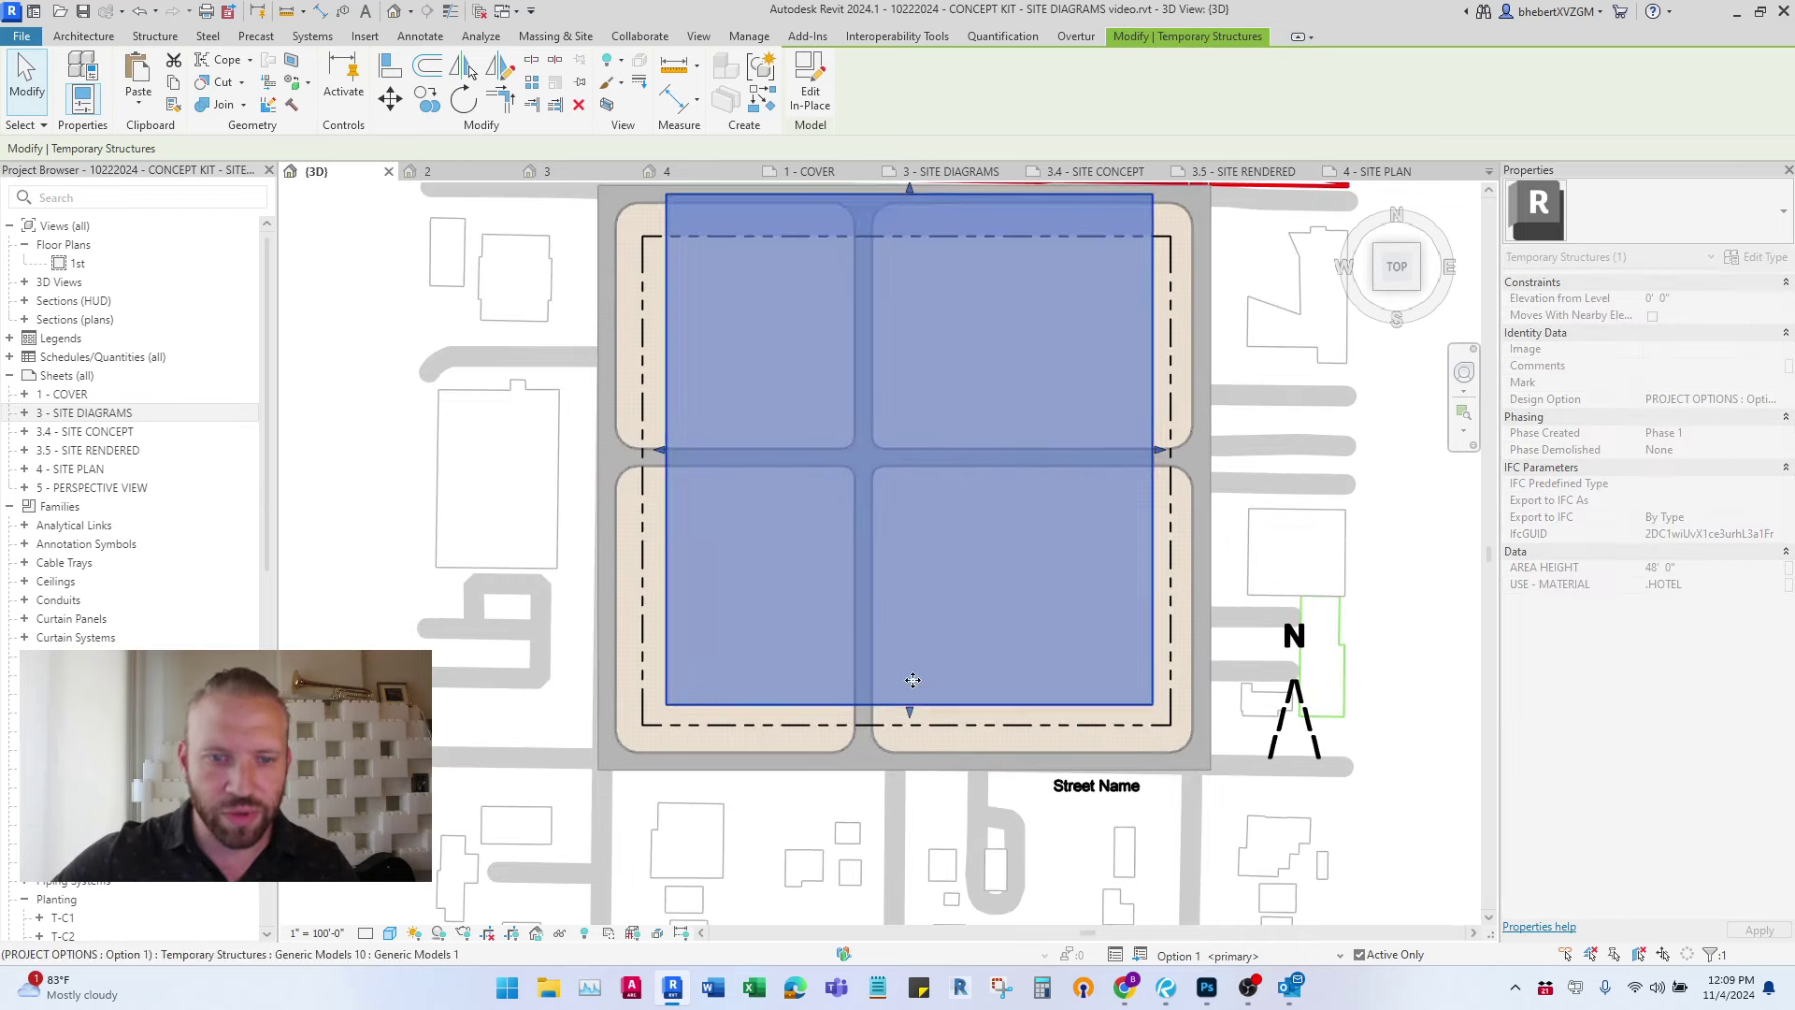
scroll(906, 702, "down", 1)
scroll(906, 298, "up", 1)
left_click_drag(906, 298, 907, 360)
scroll(956, 463, "down", 2)
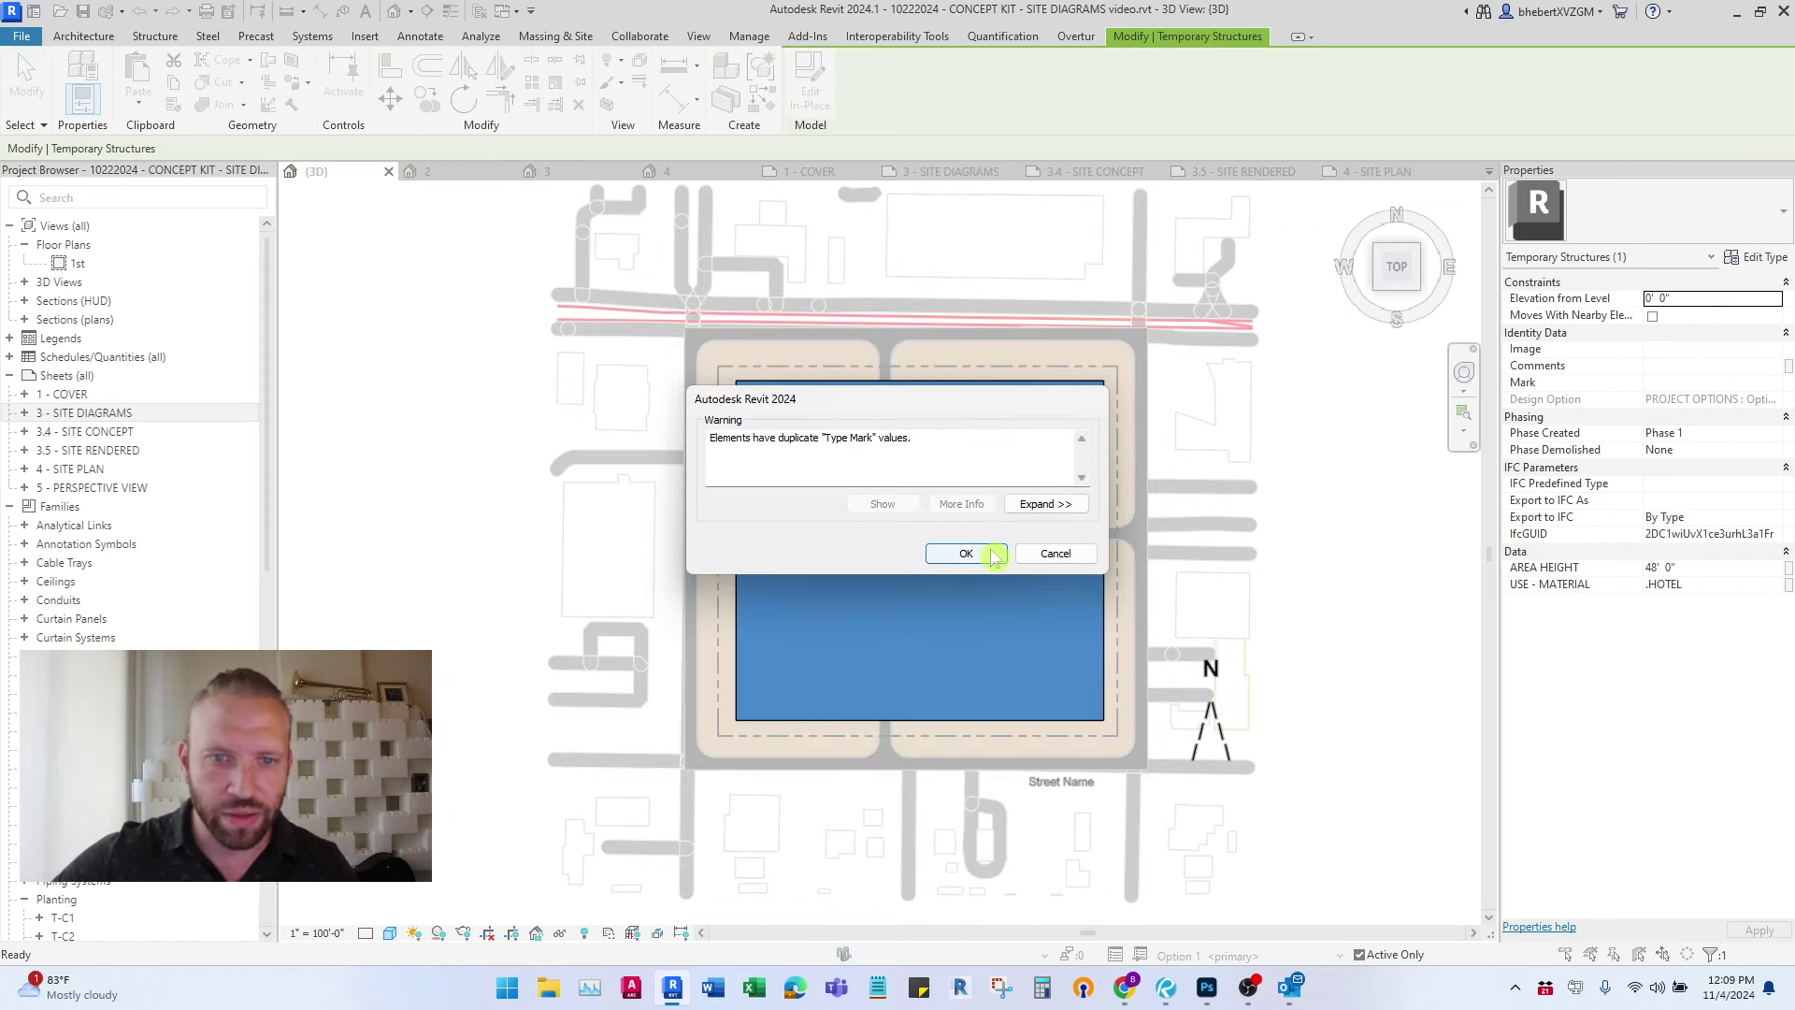
- Examine the blue volume's extrusion outline with Edit Extrusion, and finish the in-place model
left_click(965, 553)
double_click(938, 377)
left_click(1034, 397)
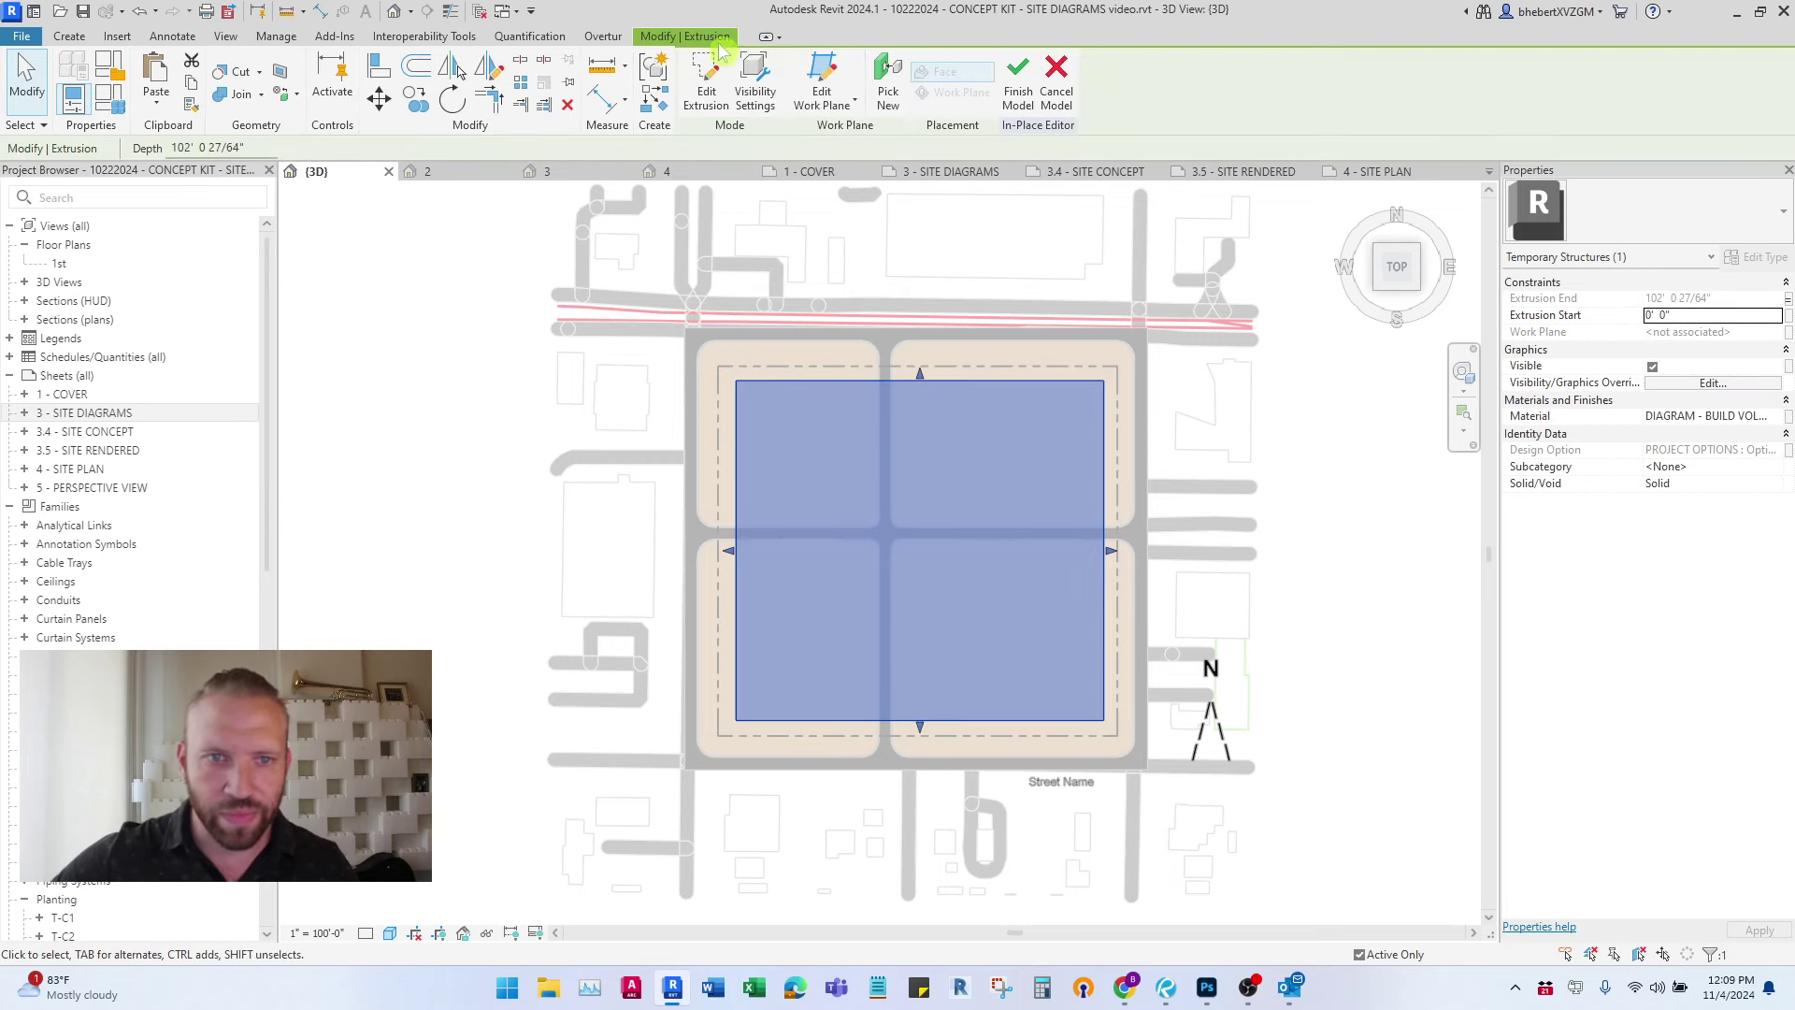
left_click(716, 64)
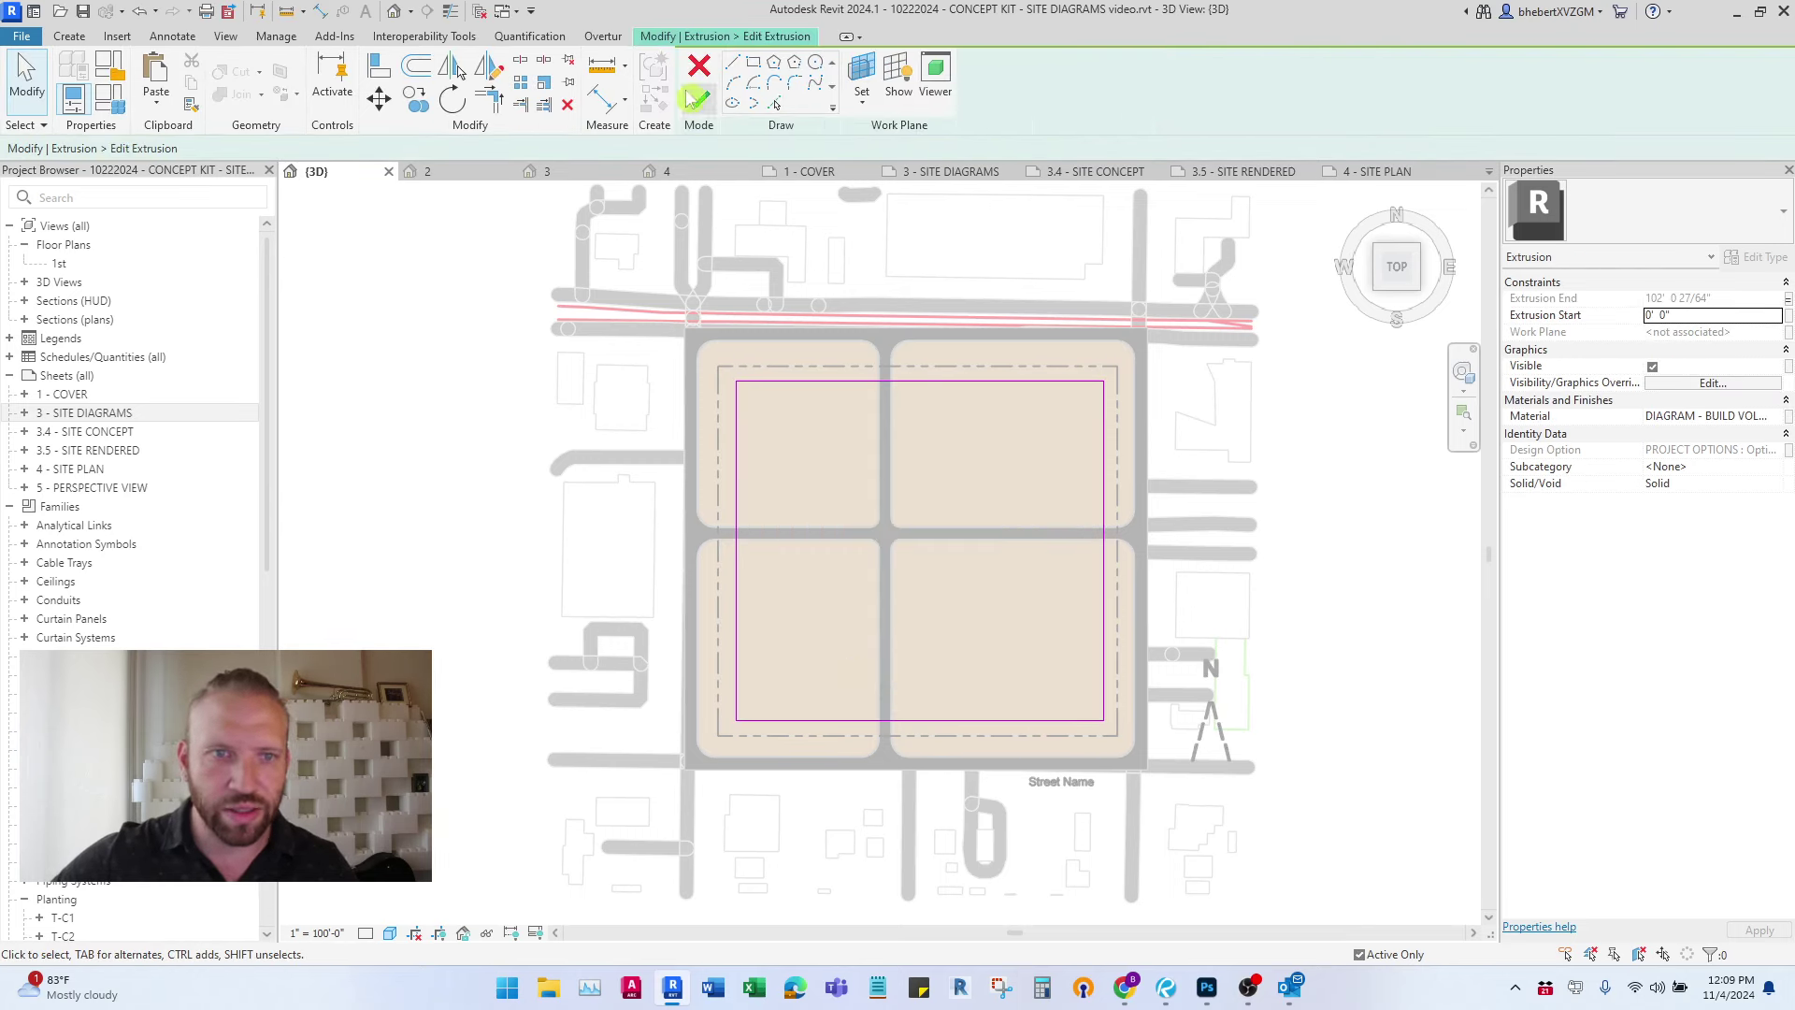
left_click(704, 103)
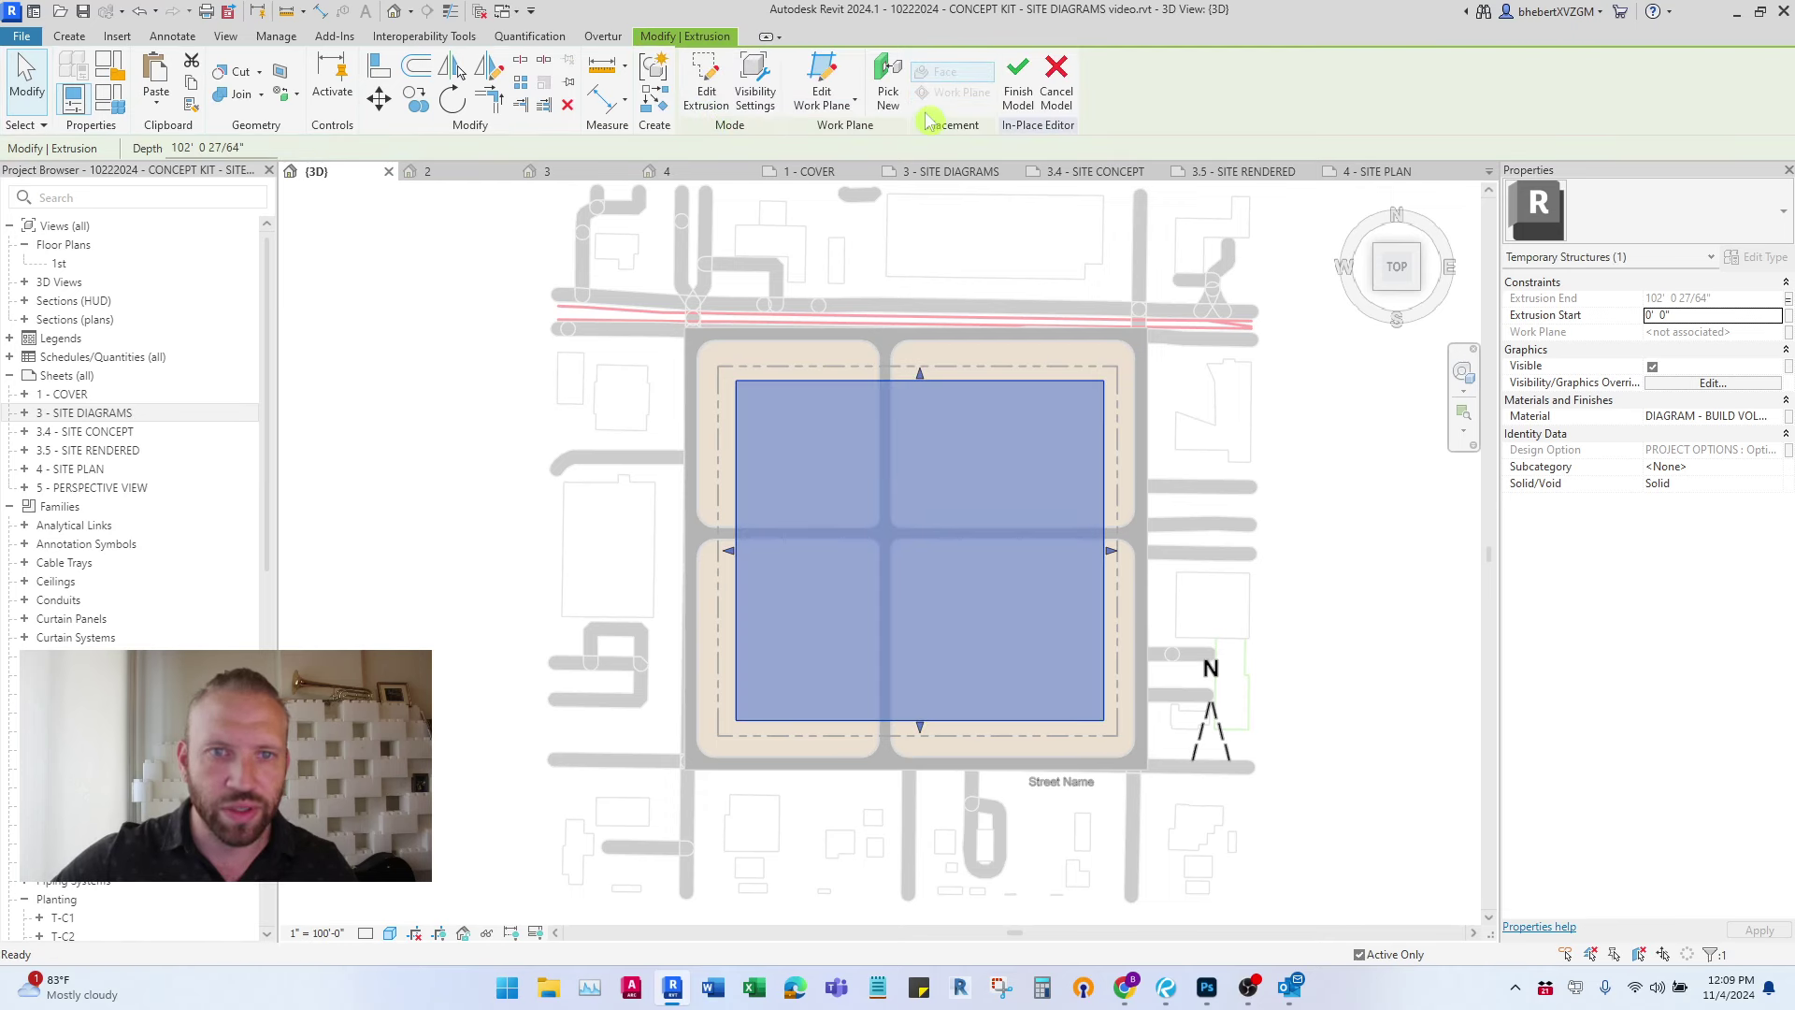
left_click(1008, 77)
- Stretch the blue volume's west side closer to the dashed site boundary and view the site in 3D
left_click(761, 537)
scroll(745, 525, "up", 5)
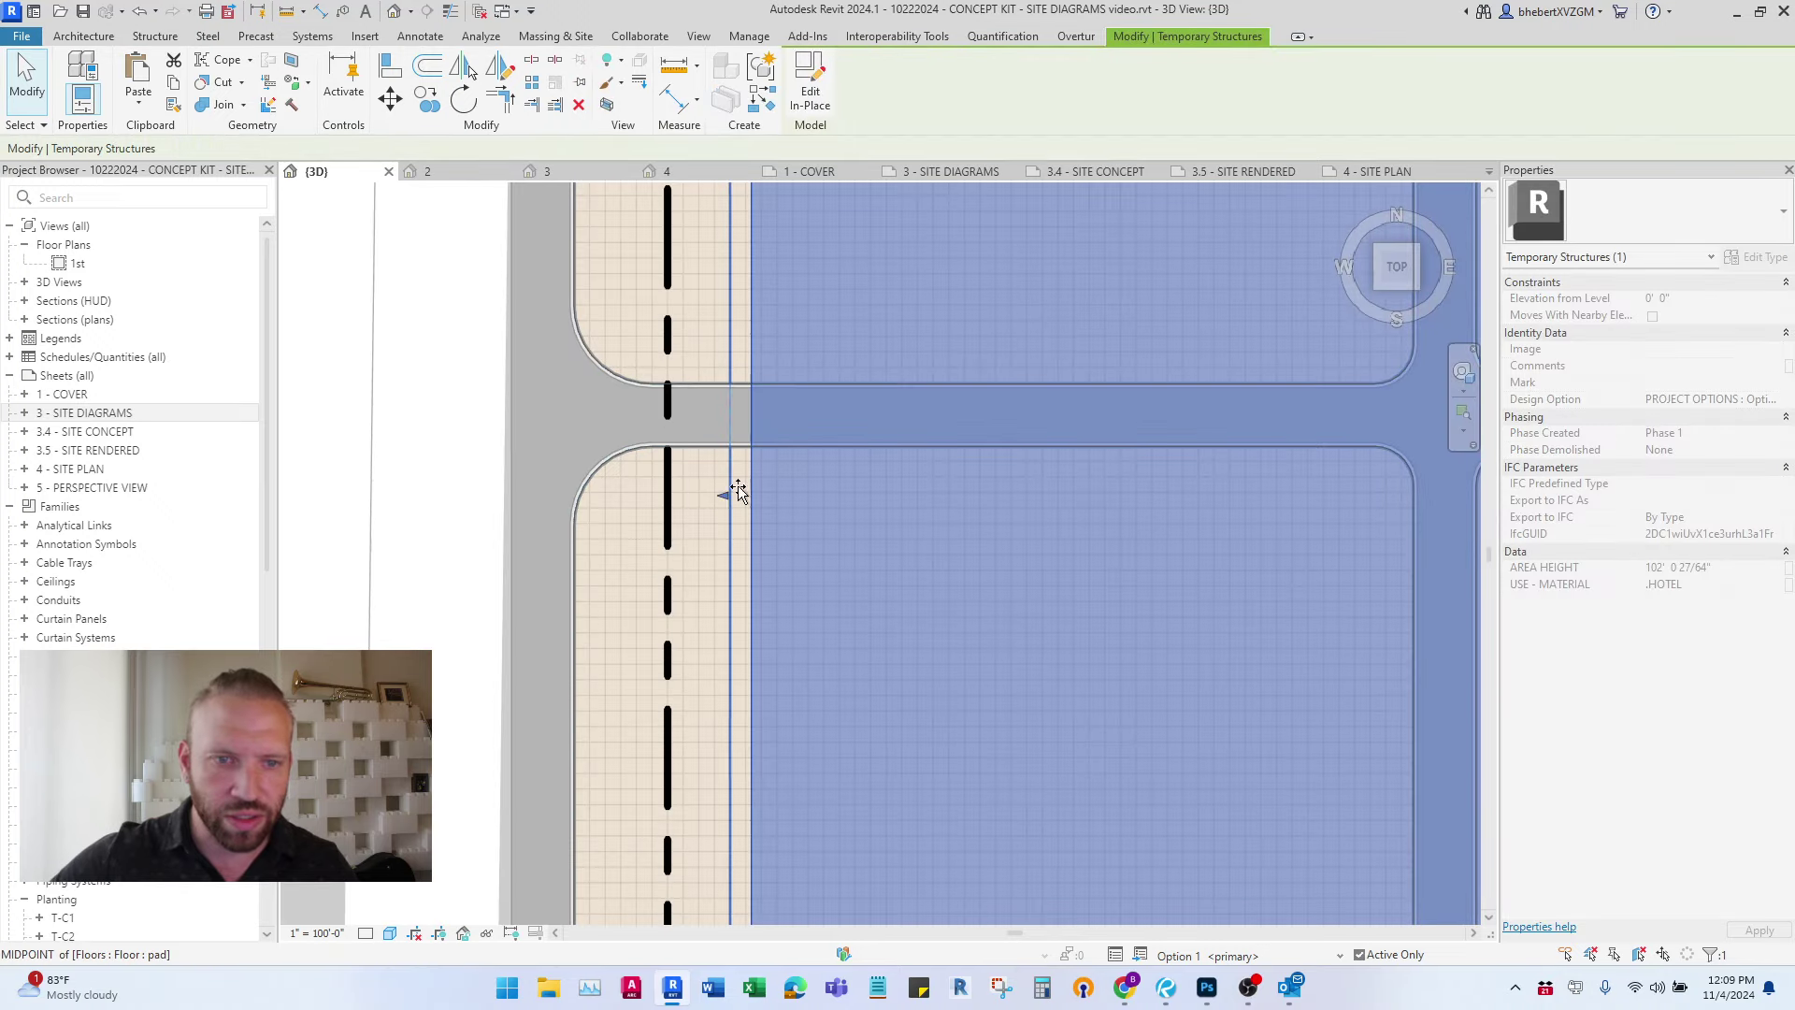
left_click_drag(738, 486, 713, 500)
scroll(720, 519, "down", 6)
left_click(592, 492)
scroll(911, 585, "down", 1)
mouse_move(970, 624)
middle_mouse_down("shift")
mouse_move(897, 366)
mouse_move(825, 514)
middle_mouse_up("shift")
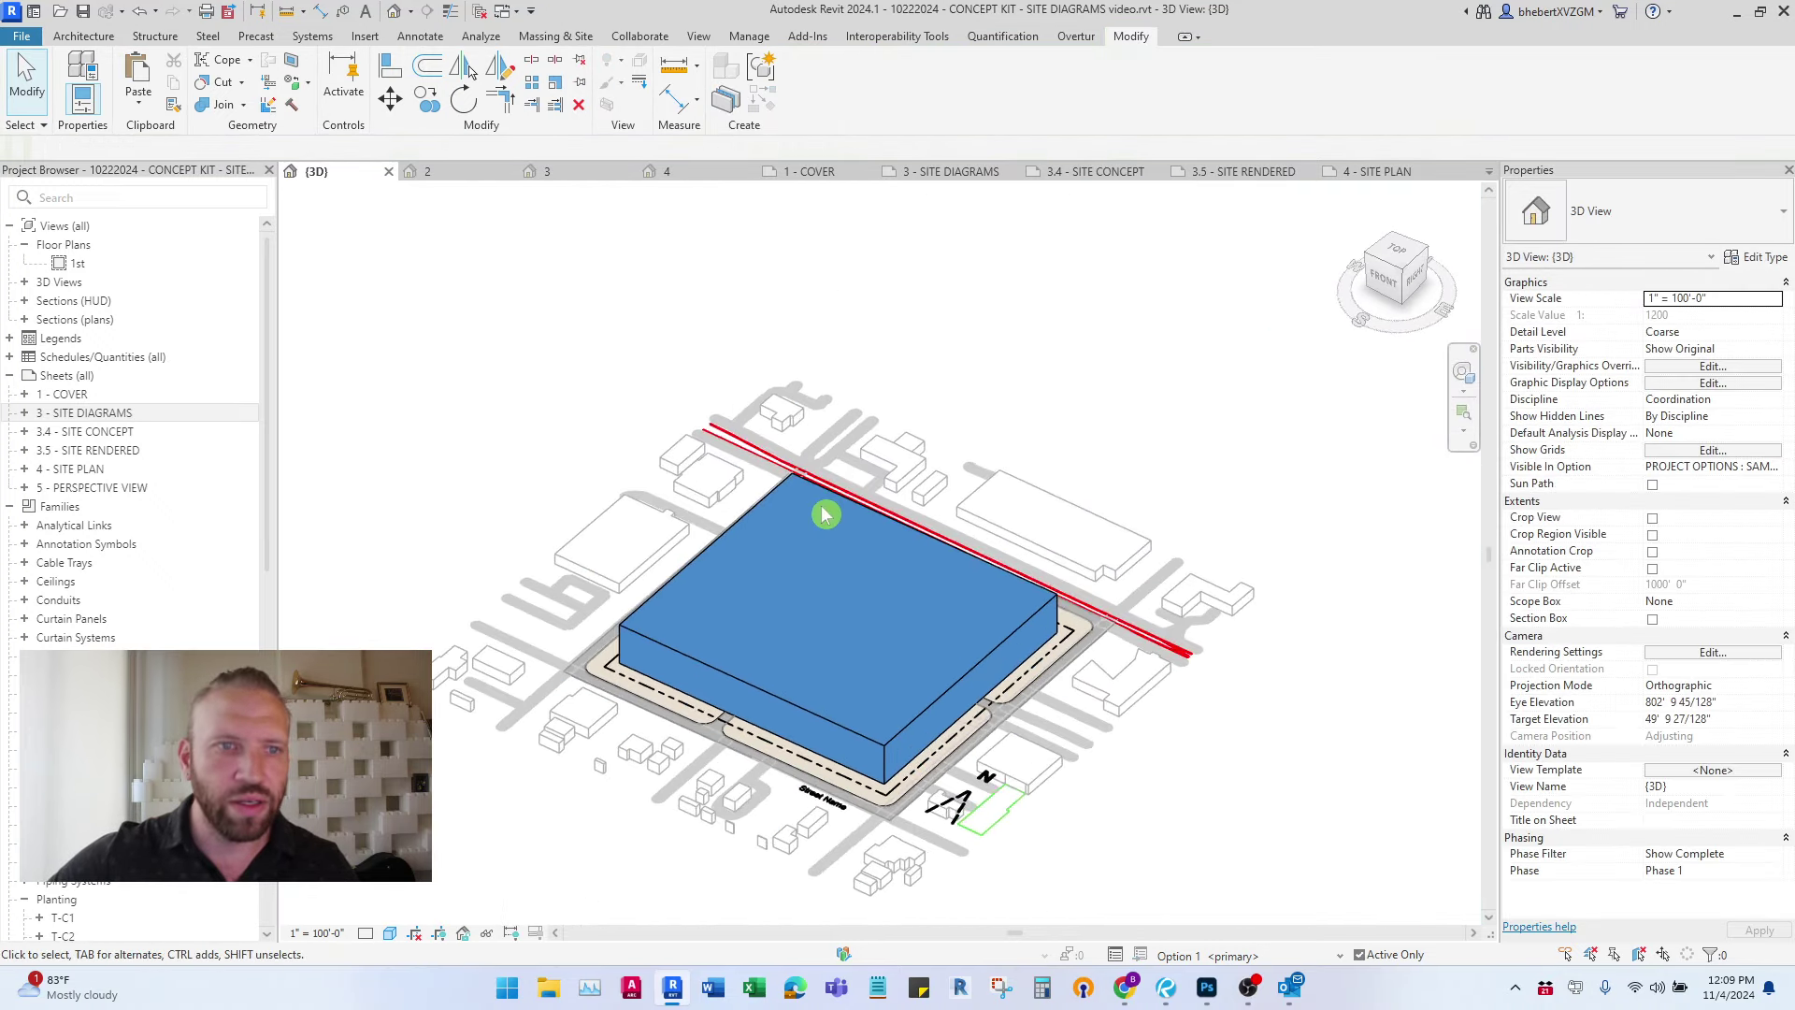
- Check the Buildable Volume, Site Circulation and Massing + Landscape diagrams on the Site Diagrams sheet
left_click(1119, 177)
left_click(998, 172)
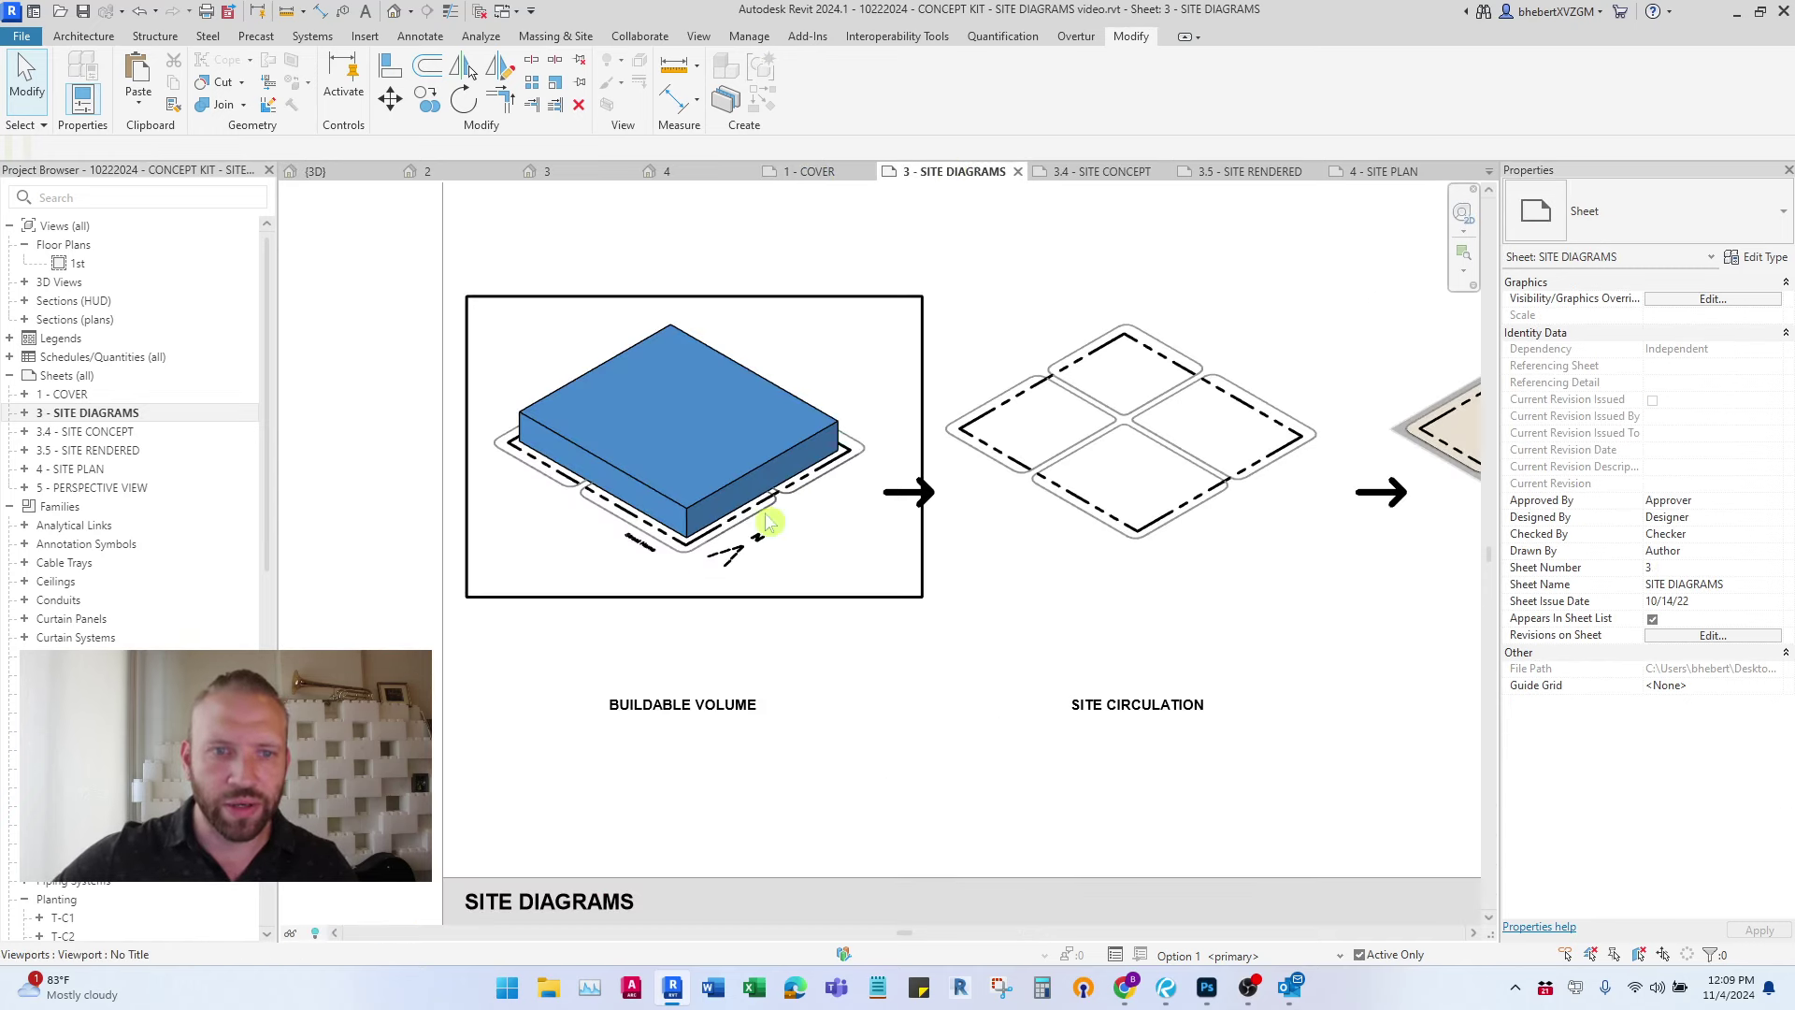
scroll(720, 531, "down", 3)
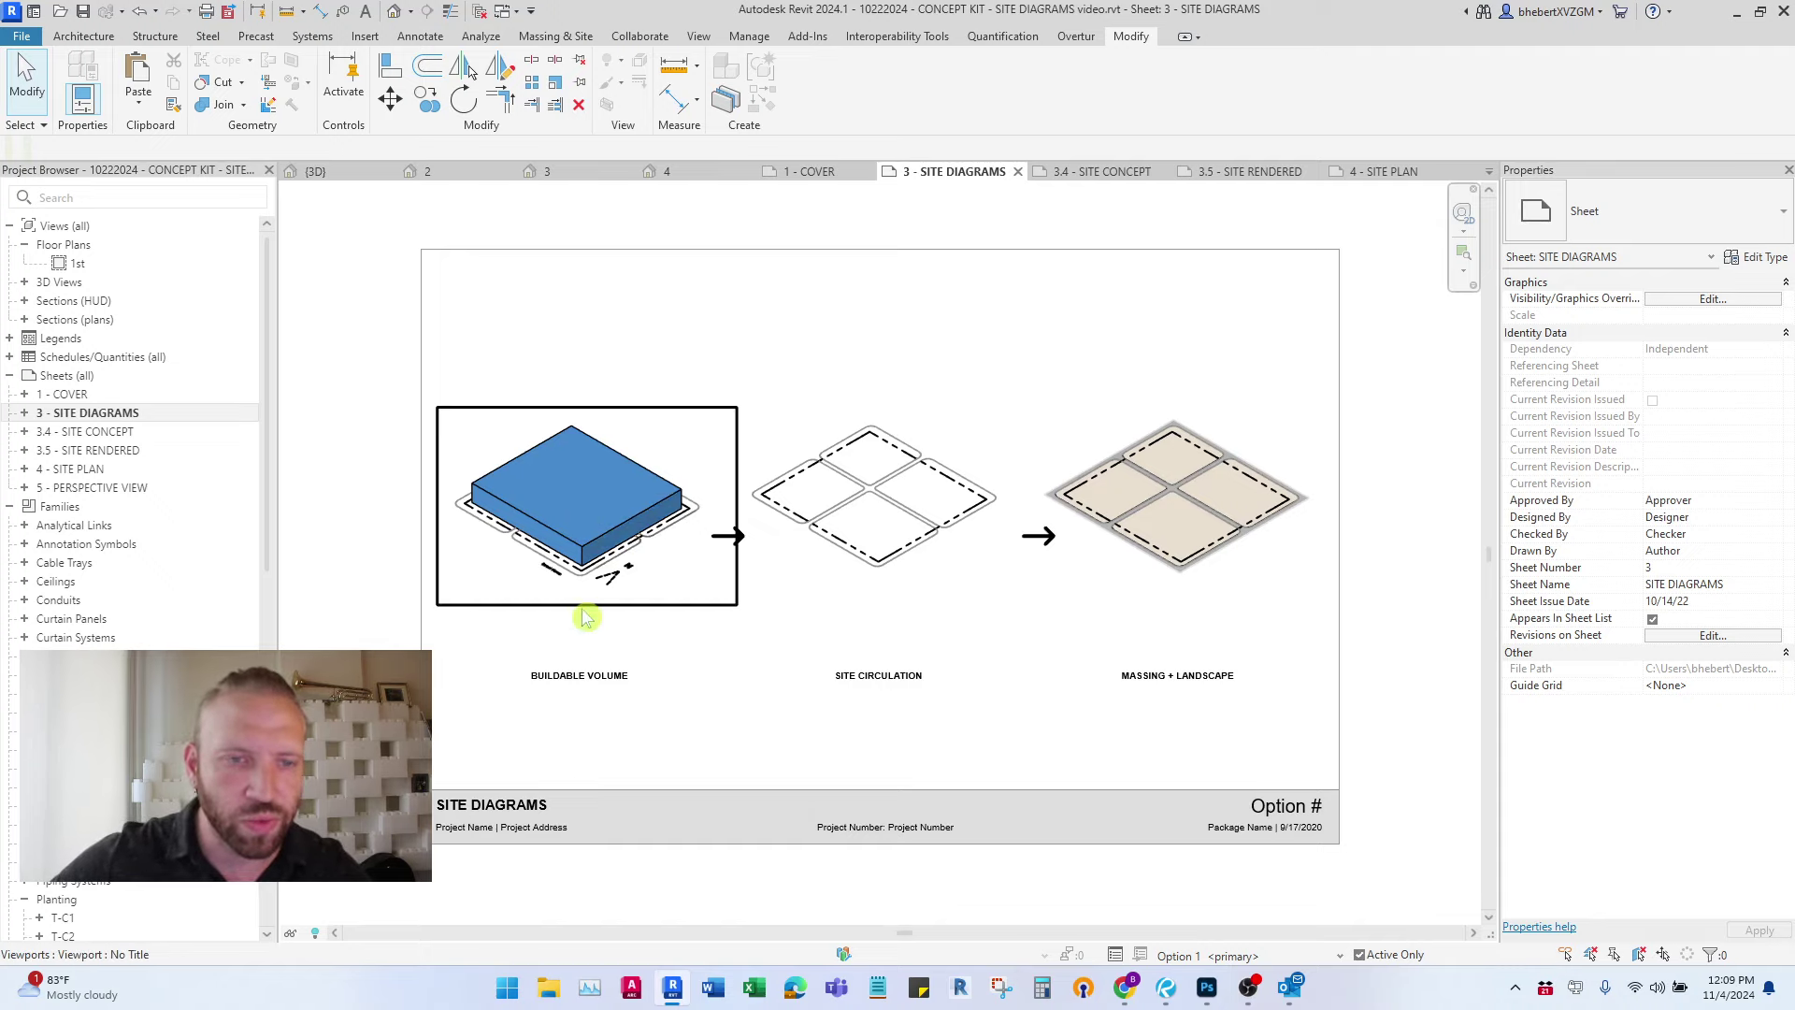
- In the {3D} view's .COPY/PASTE FAMILIES option, move the blue volume aside and select the four smaller building masses for copying
left_click(329, 172)
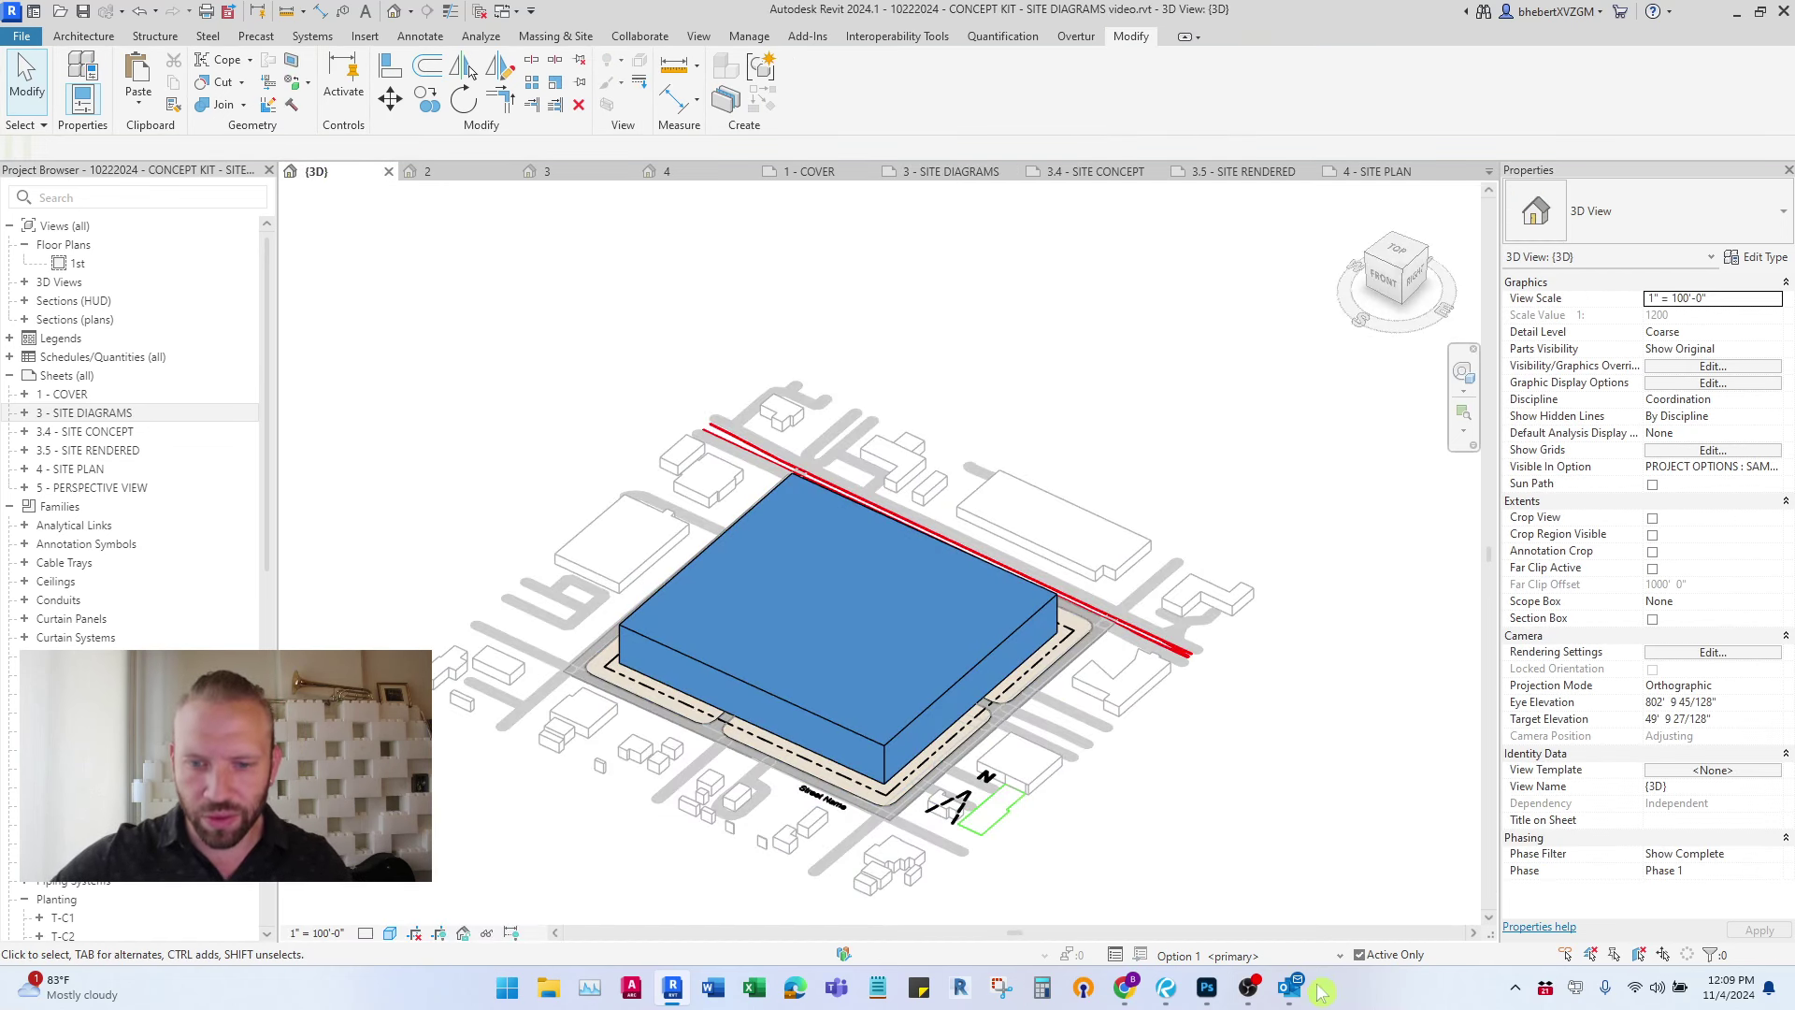
left_click(1340, 956)
left_click(1215, 726)
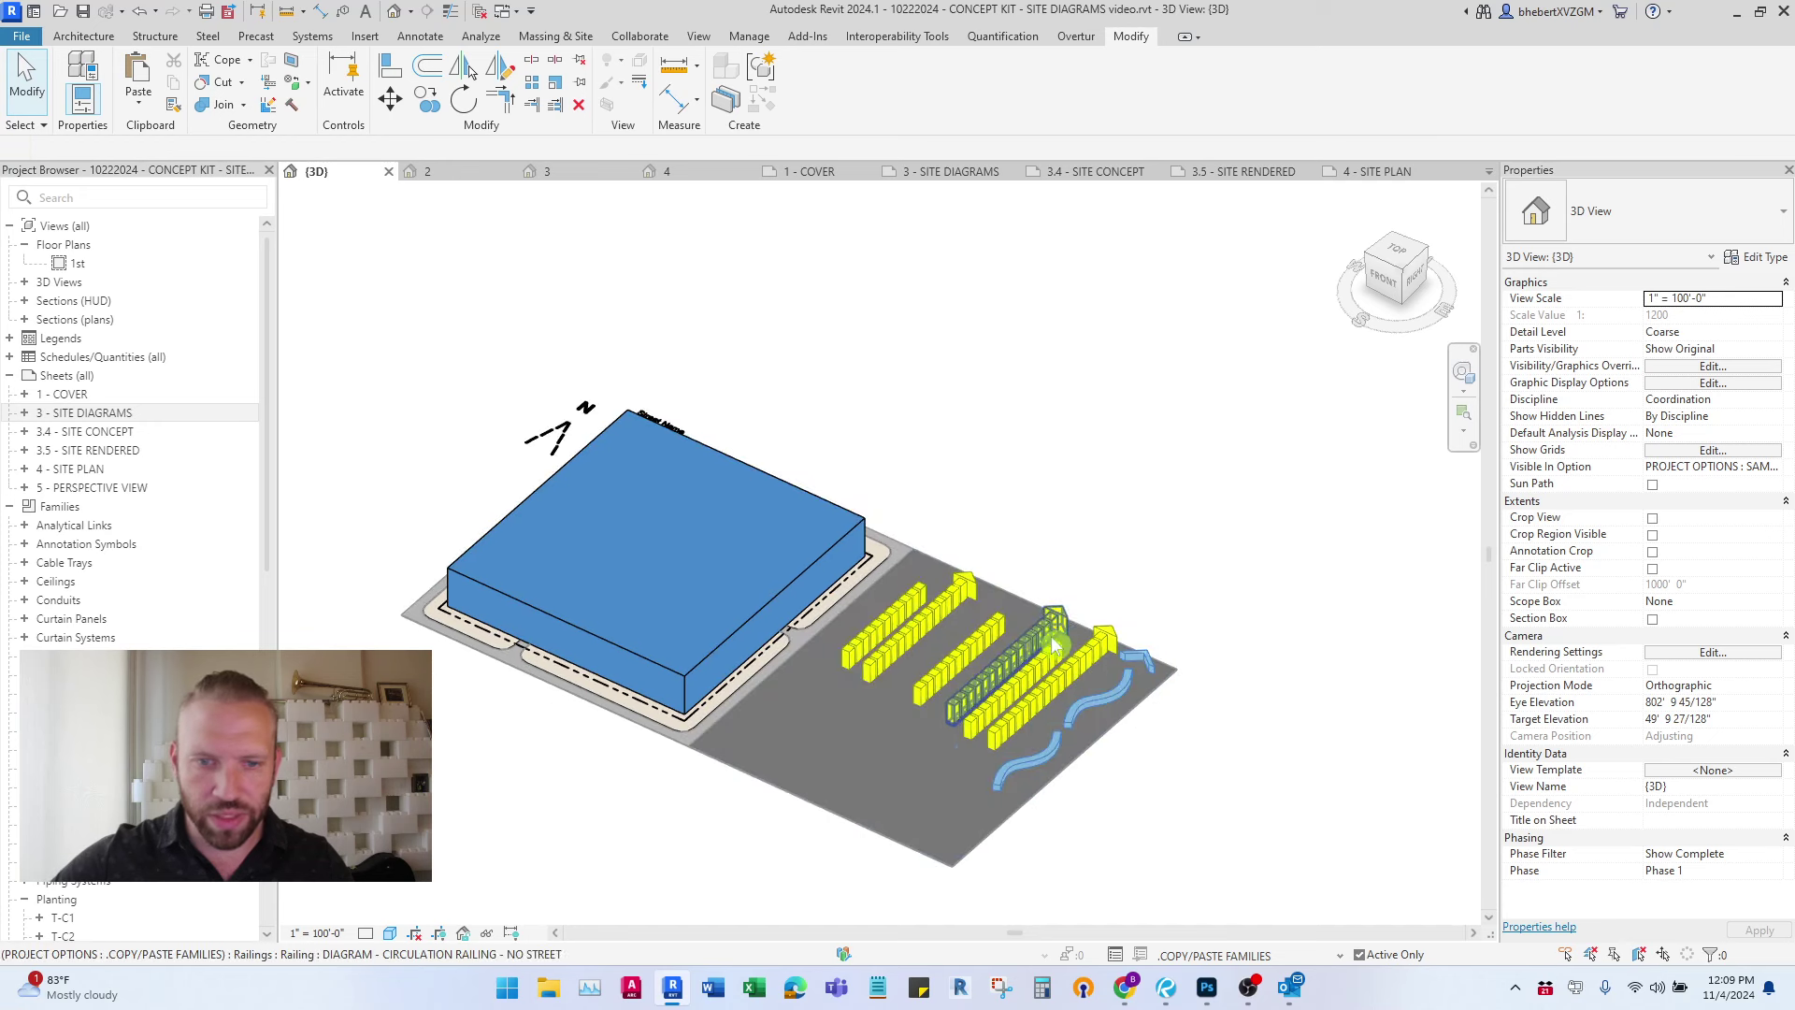
left_click_drag(801, 593, 1180, 444)
left_click(833, 300)
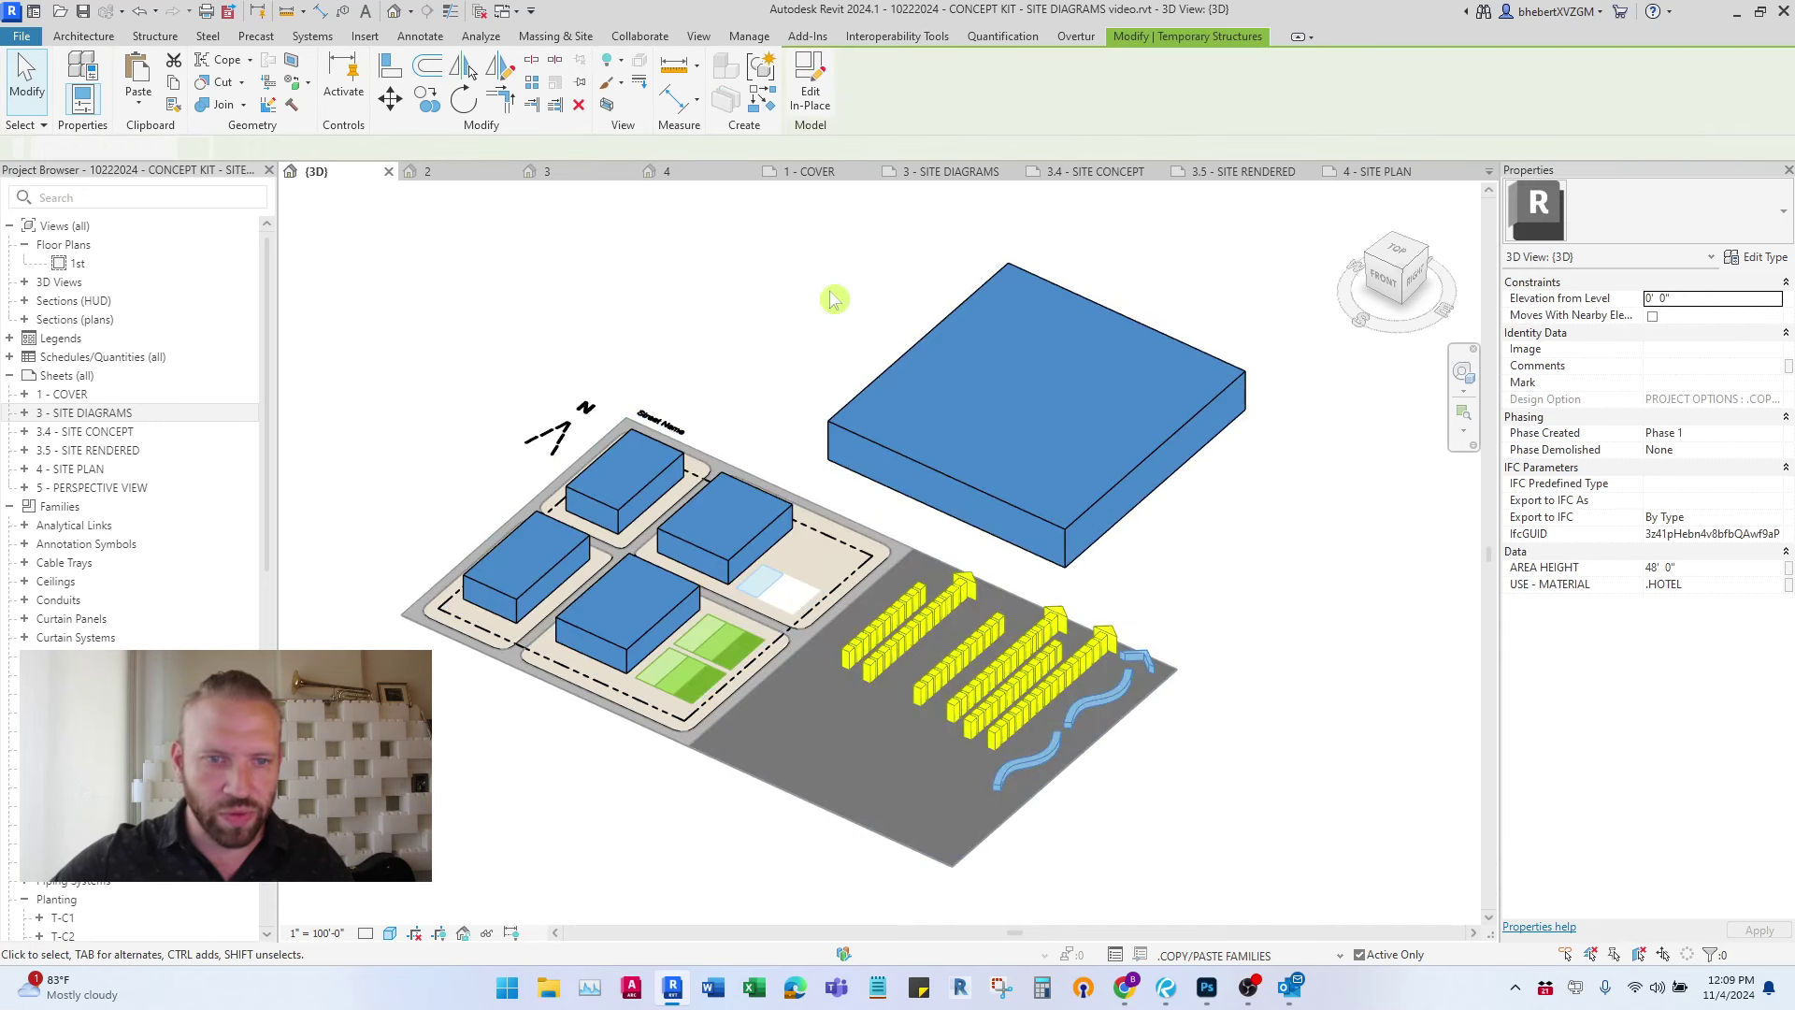
left_click(757, 542)
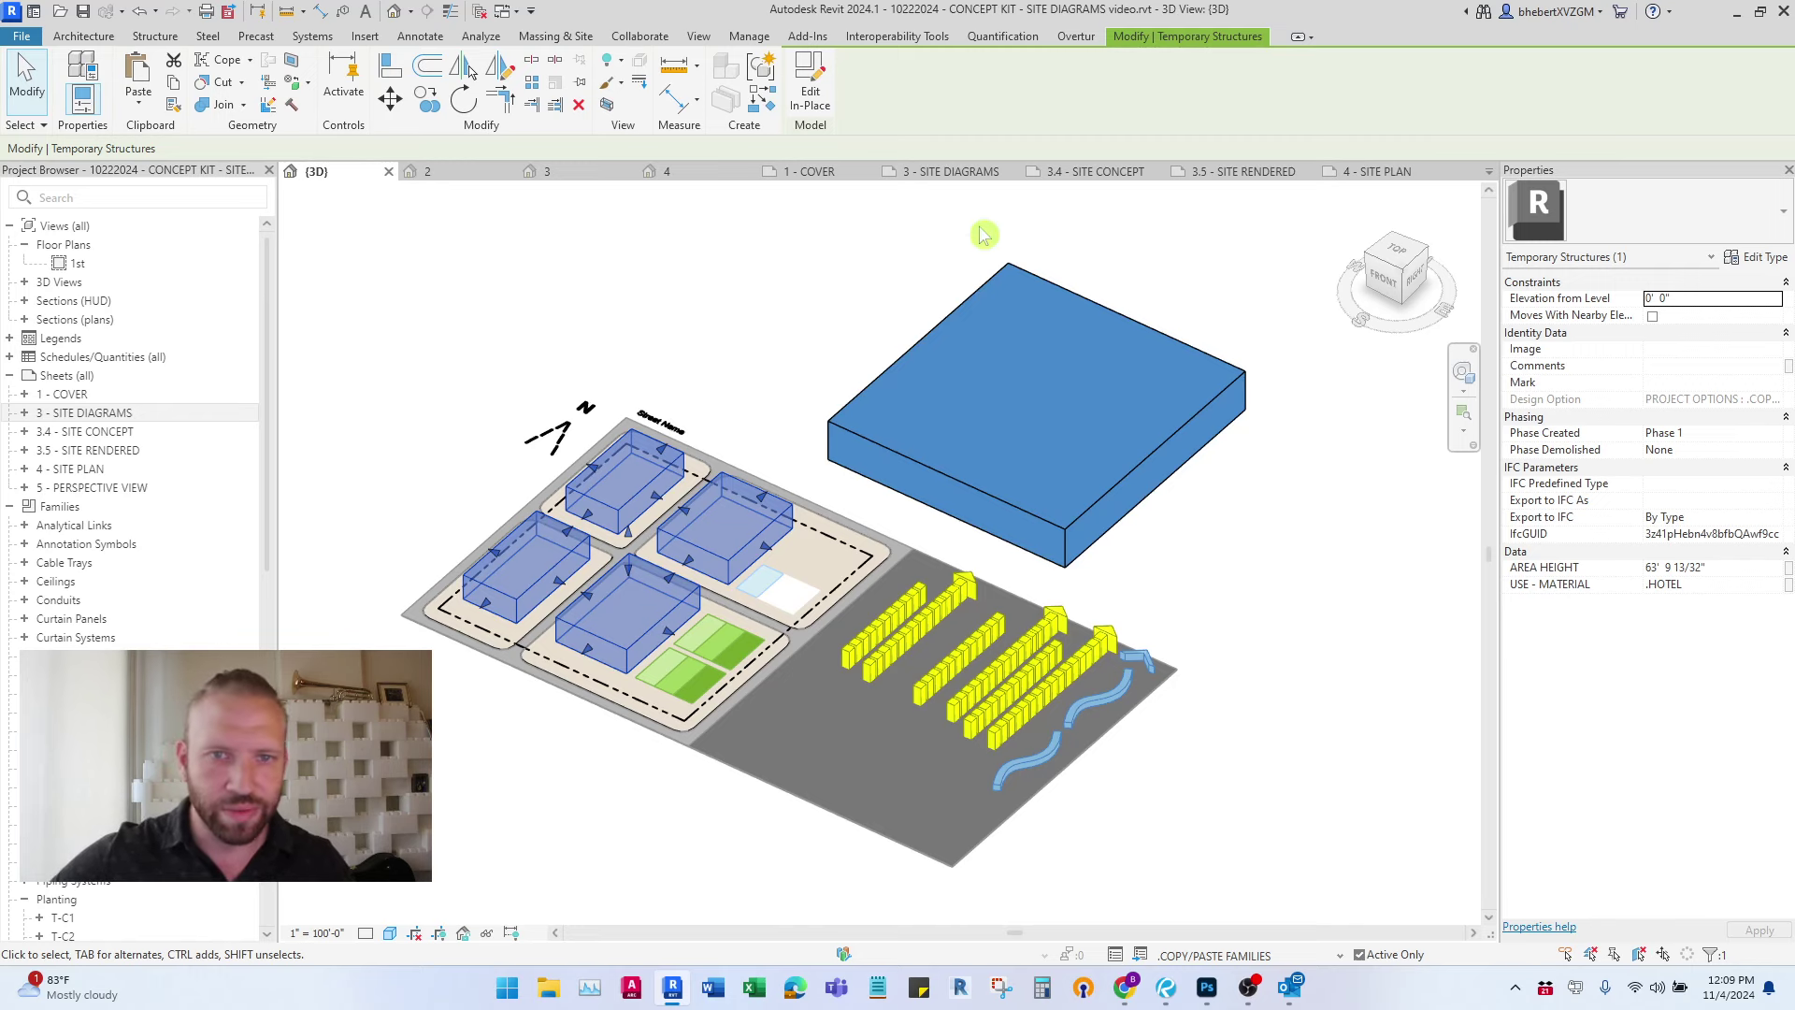
- Activate Option 1 and paste the four building masses at their original position
left_click(1340, 955)
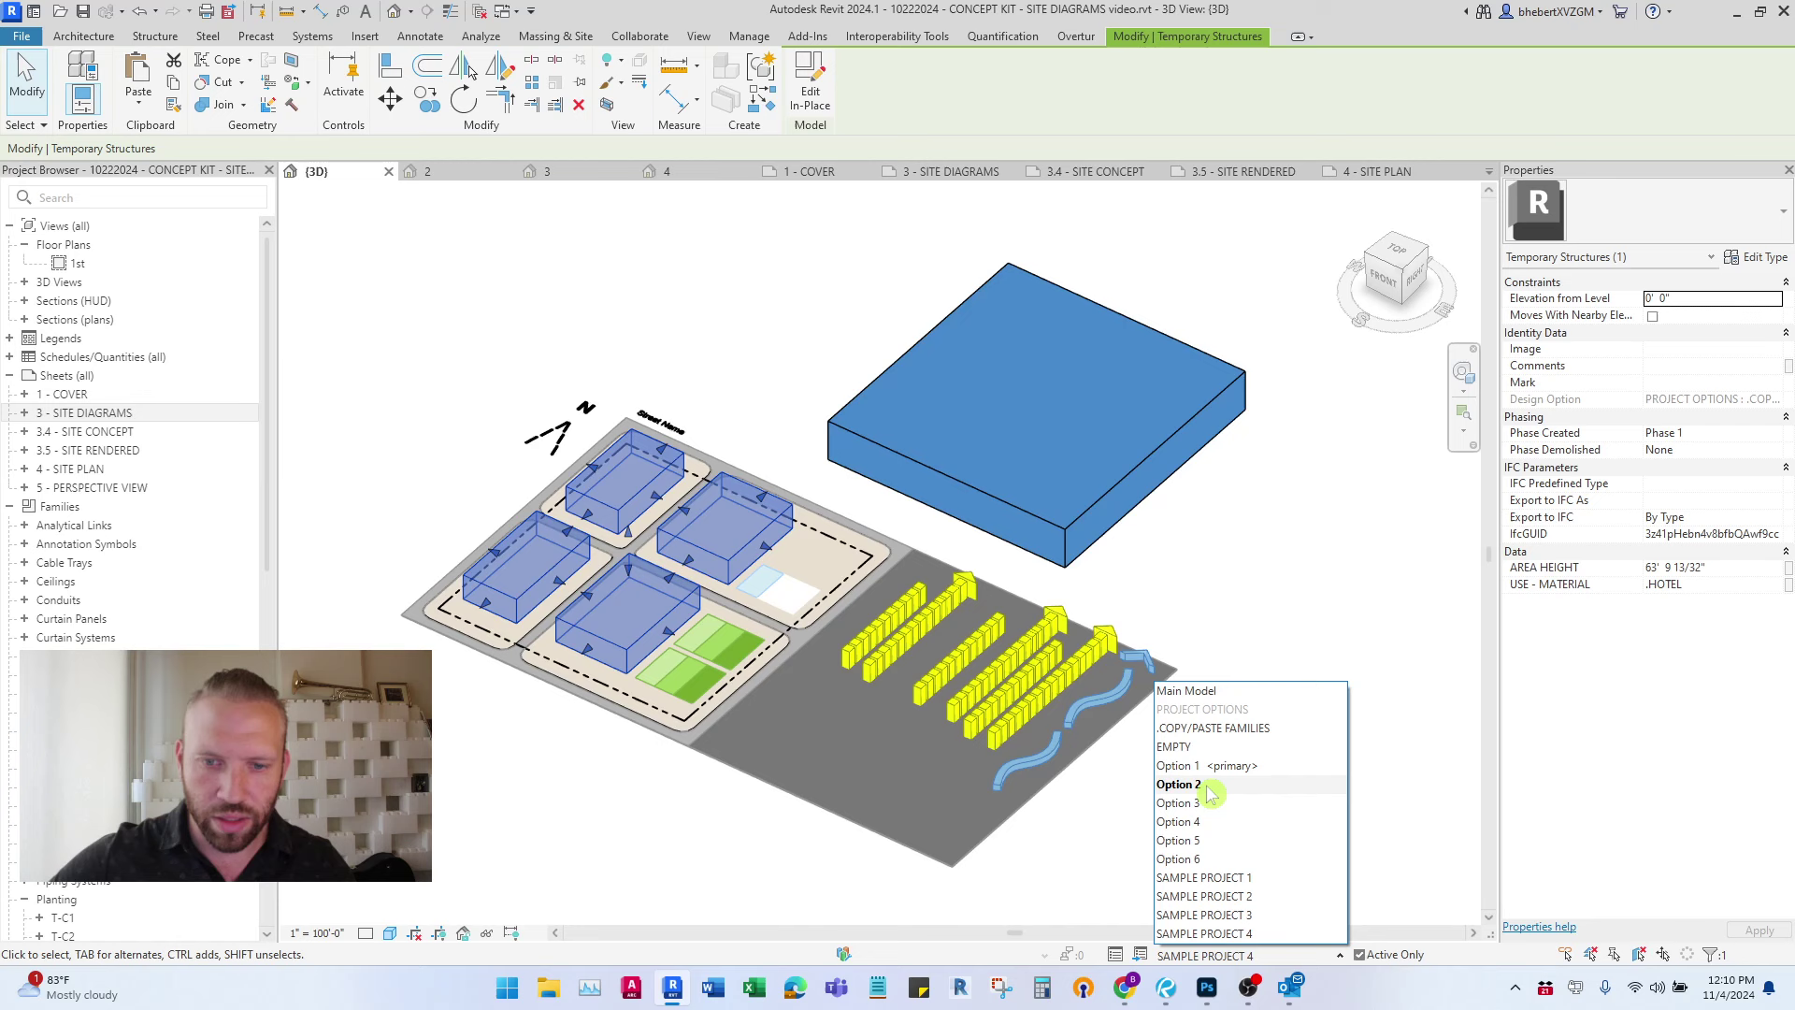
left_click(1215, 766)
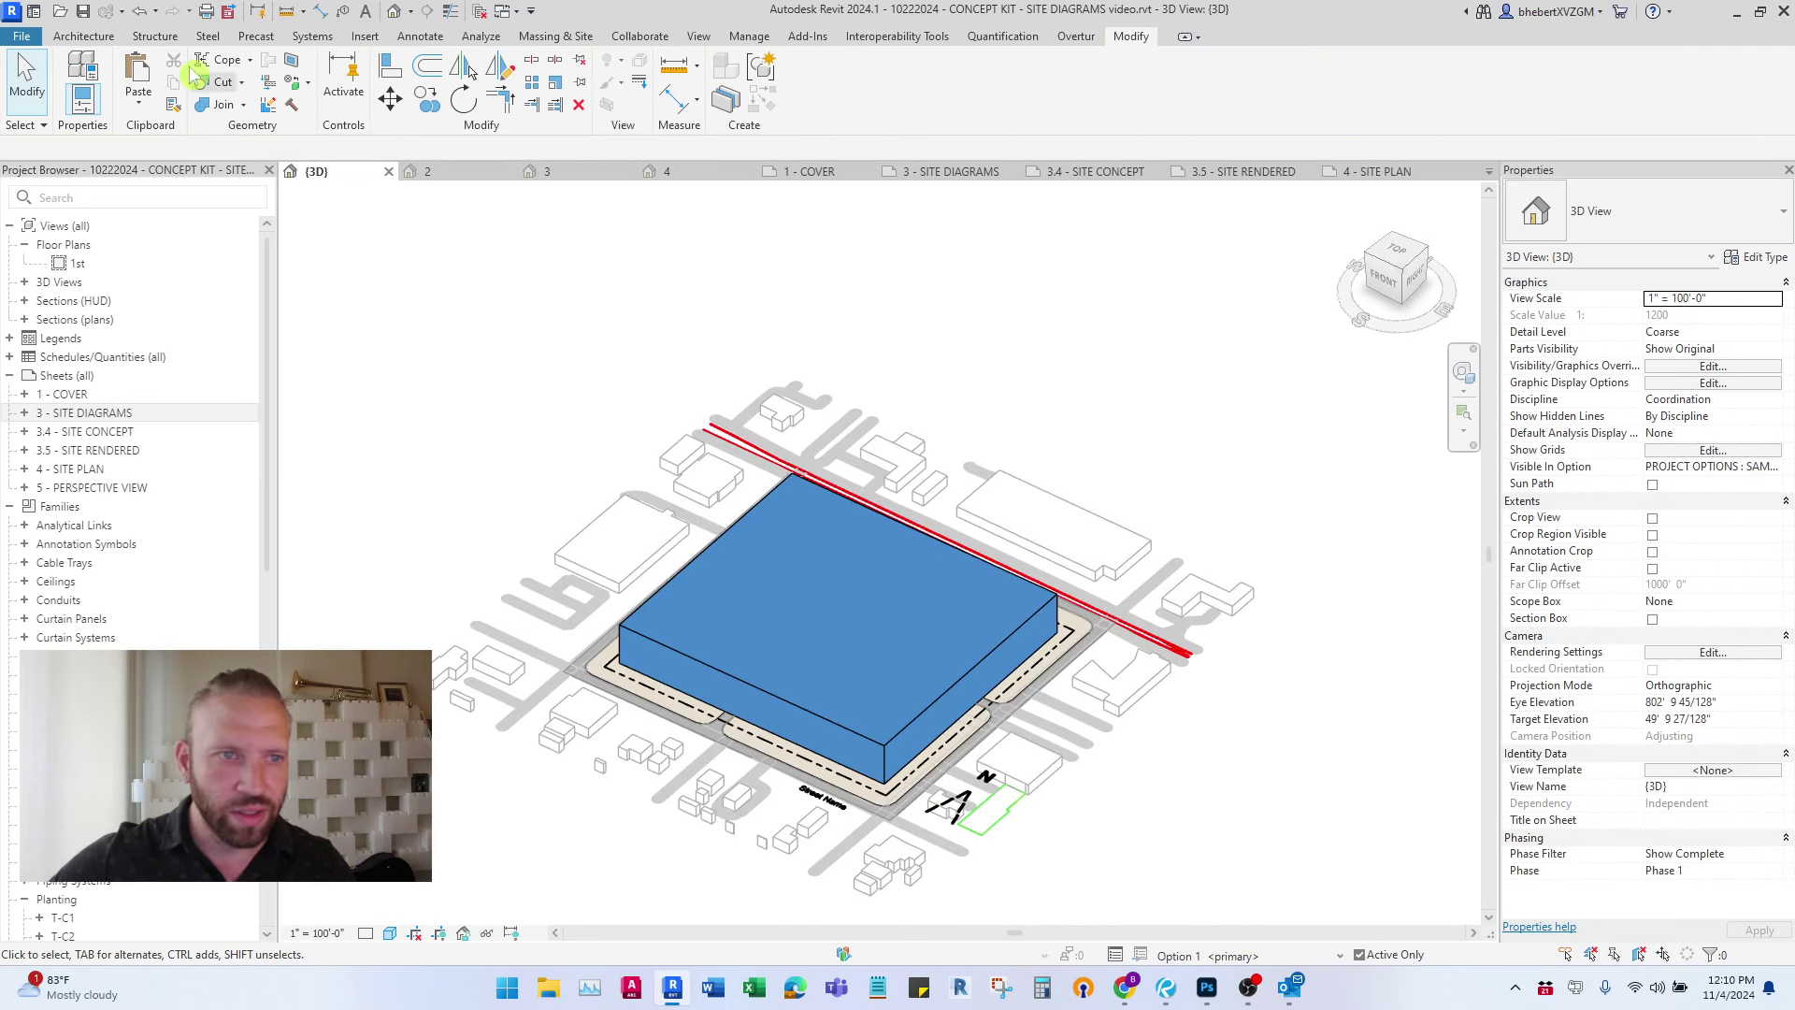
left_click(138, 106)
left_click(188, 285)
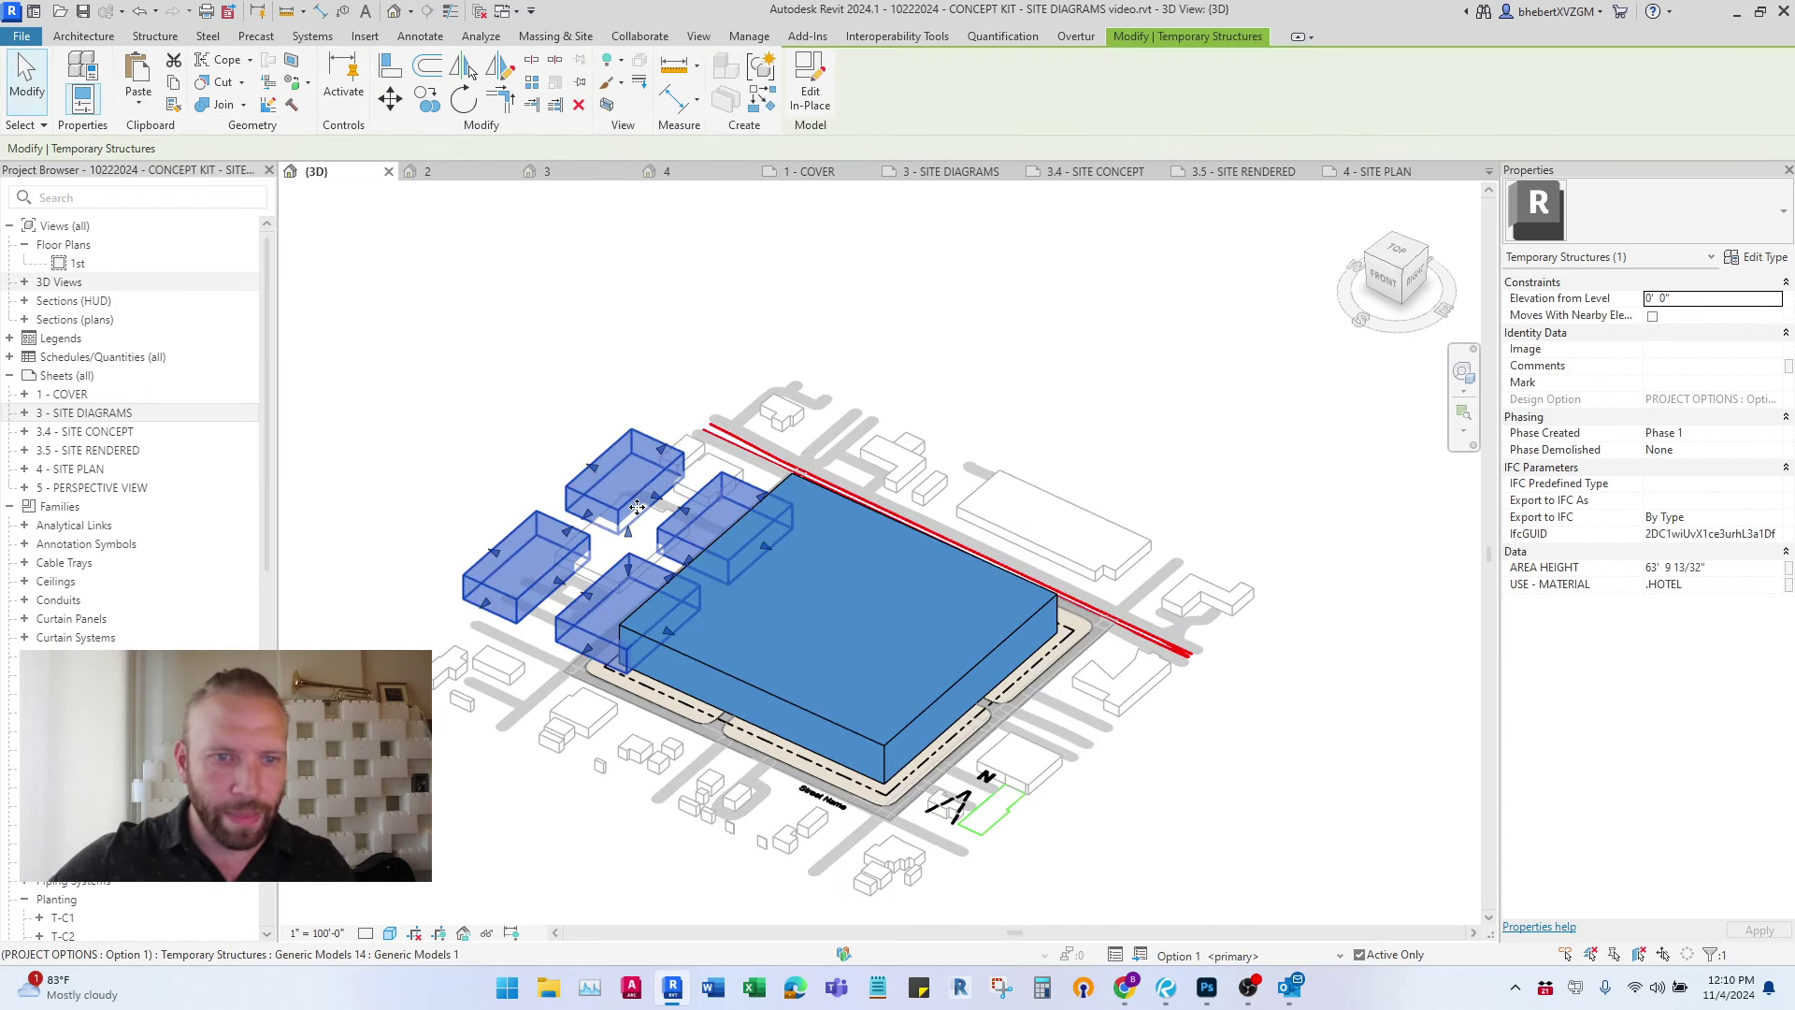
- From the top view, move the four masses onto the site blocks and shift the large blue volume west off the site
middle_click_drag(625, 524, 775, 472, "shift")
left_click(1400, 250)
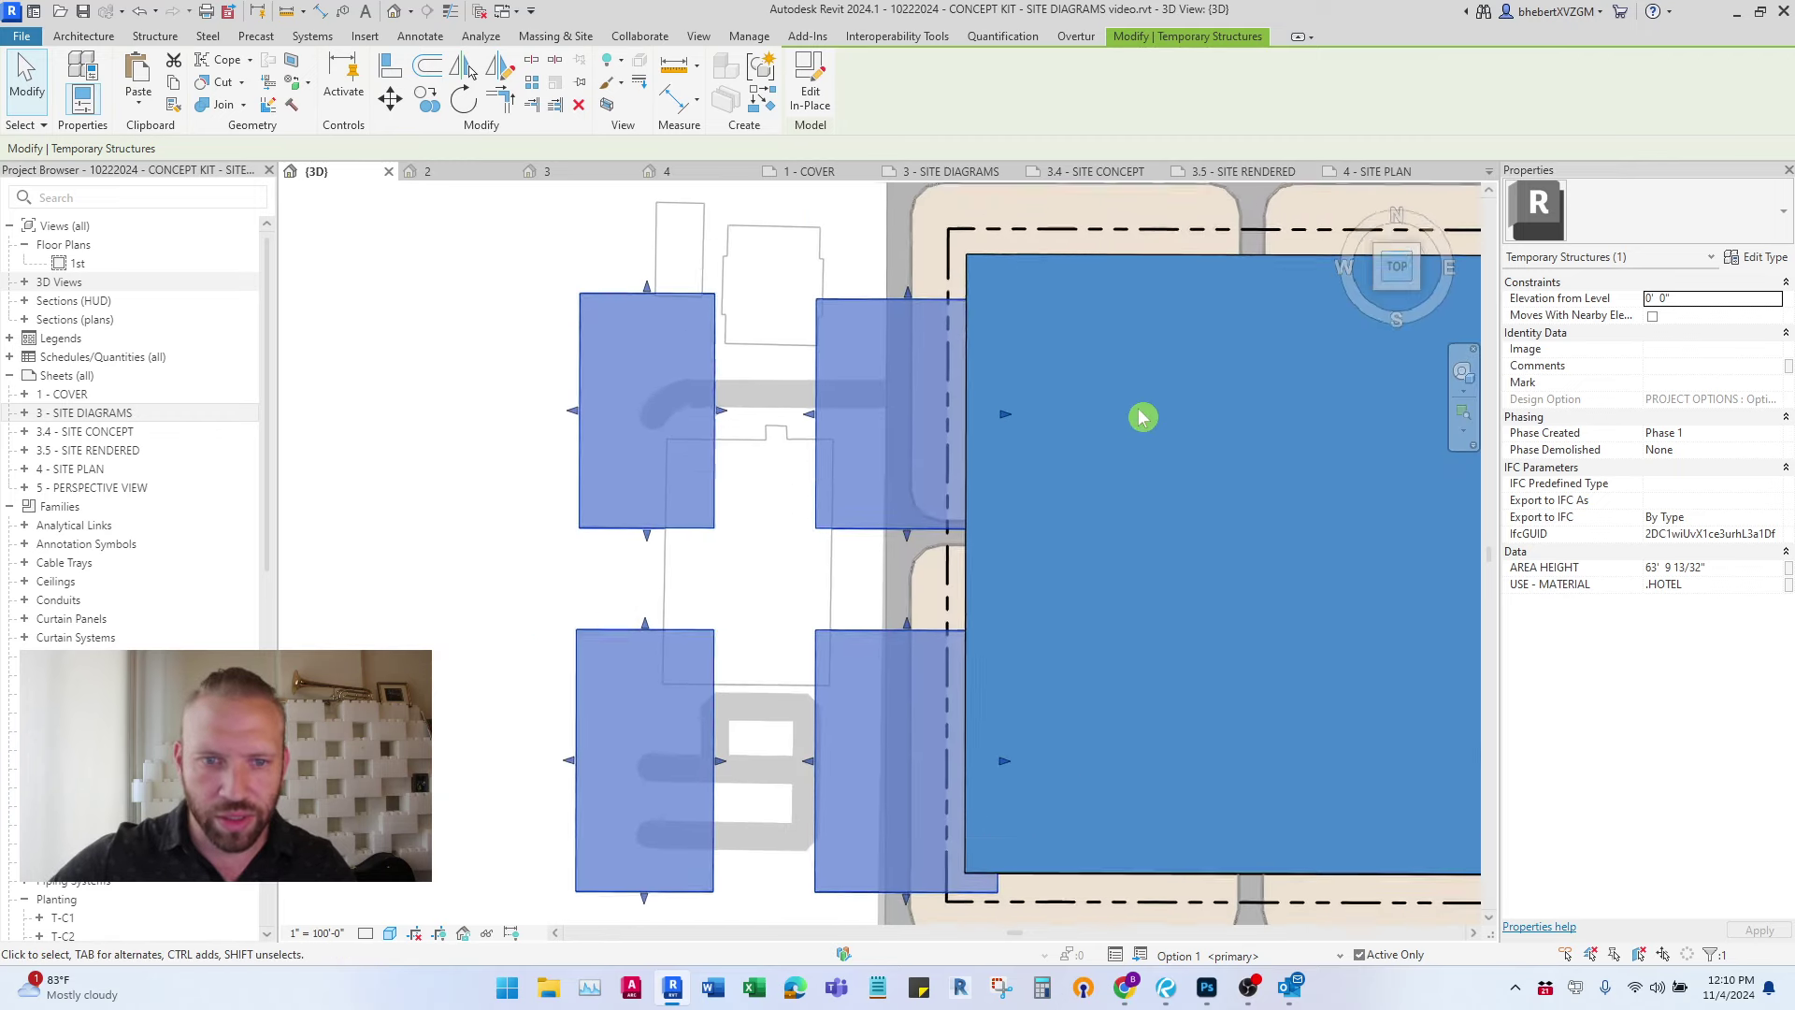
scroll(582, 489, "down", 3)
scroll(655, 402, "up", 3)
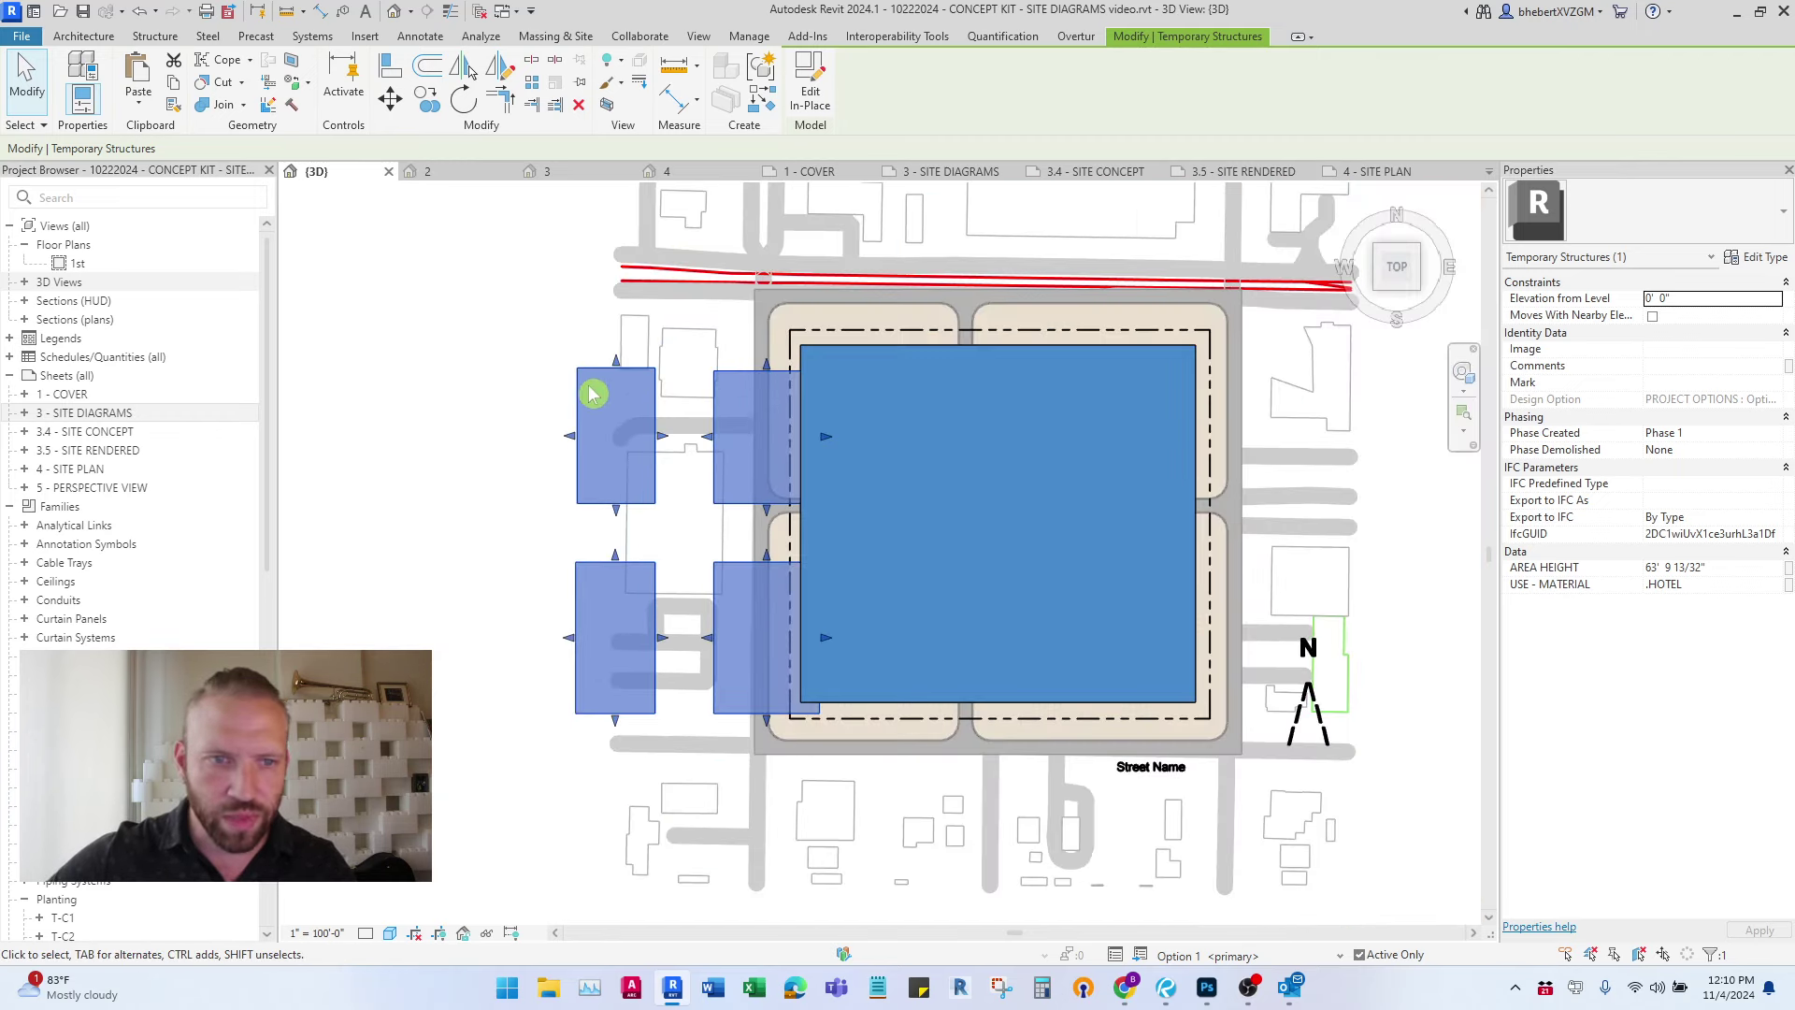
left_click(799, 377)
left_click_drag(812, 371, 856, 376)
left_click_drag(1174, 364, 631, 379)
- Stretch the western masses westward and the eastern masses eastward toward the site boundary, and pull in the southeast mass's west side
left_click(925, 397)
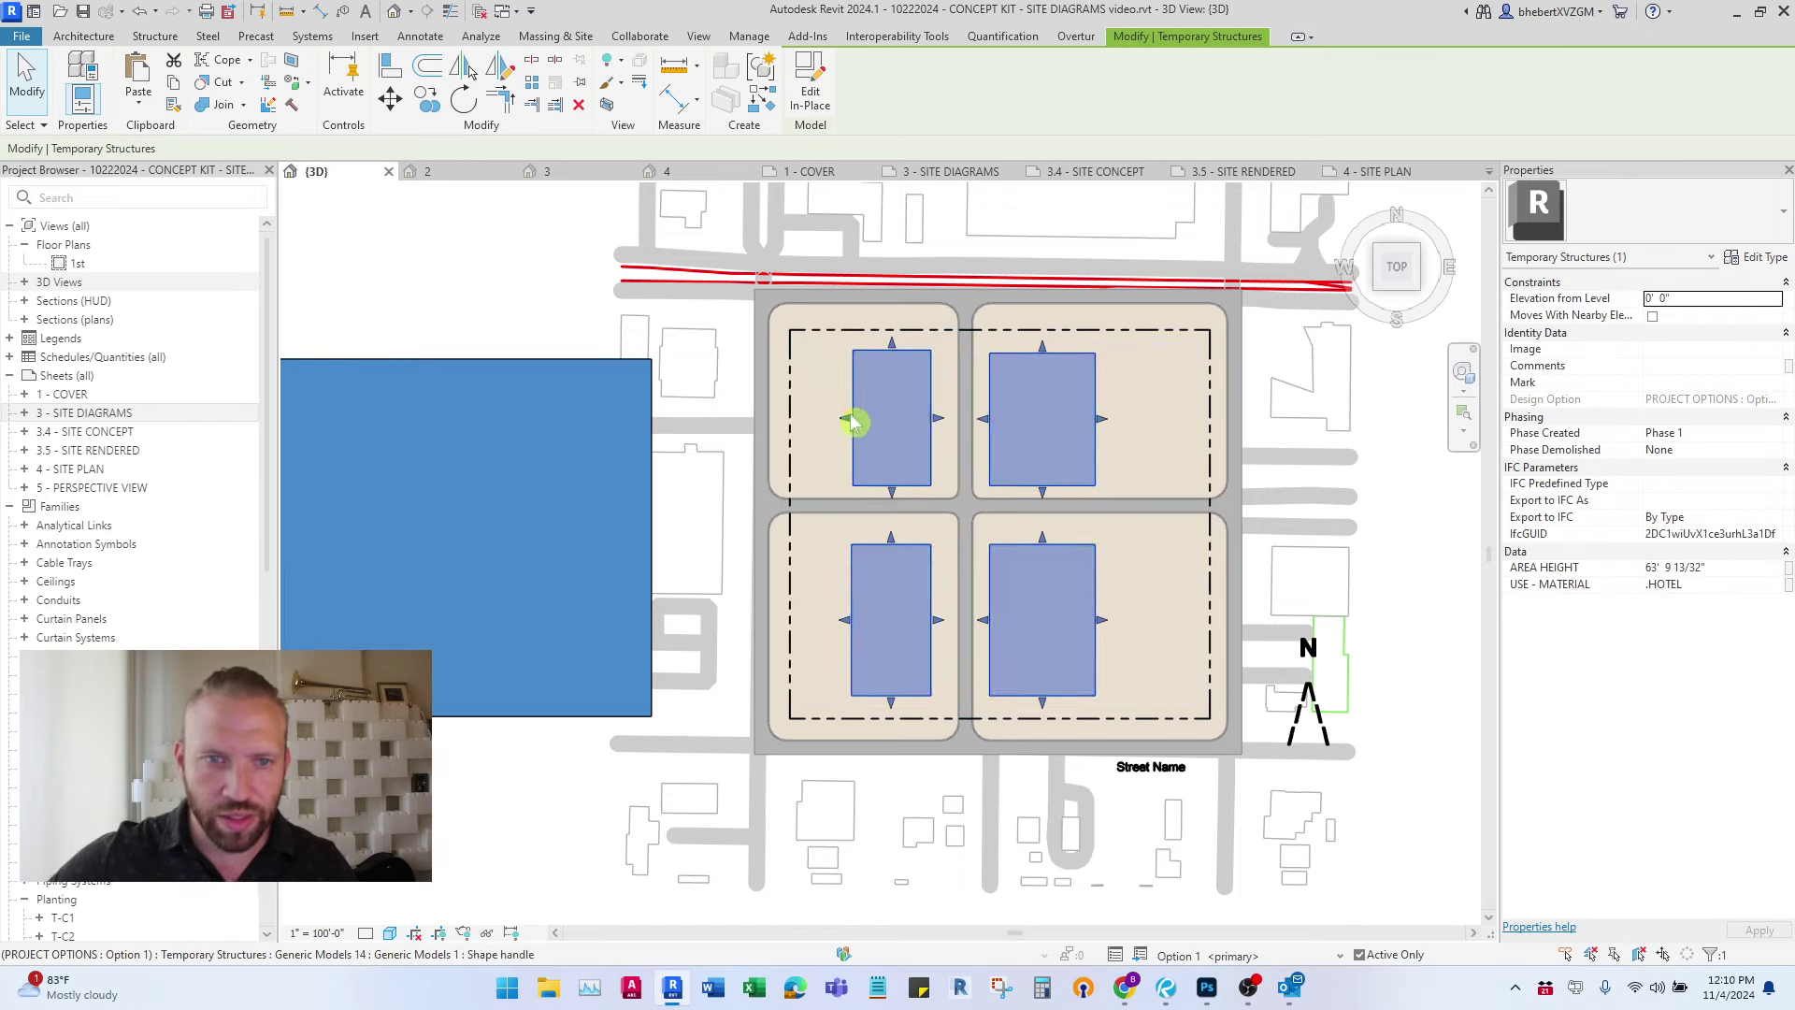
left_click_drag(854, 422, 803, 421)
left_click_drag(841, 624, 802, 617)
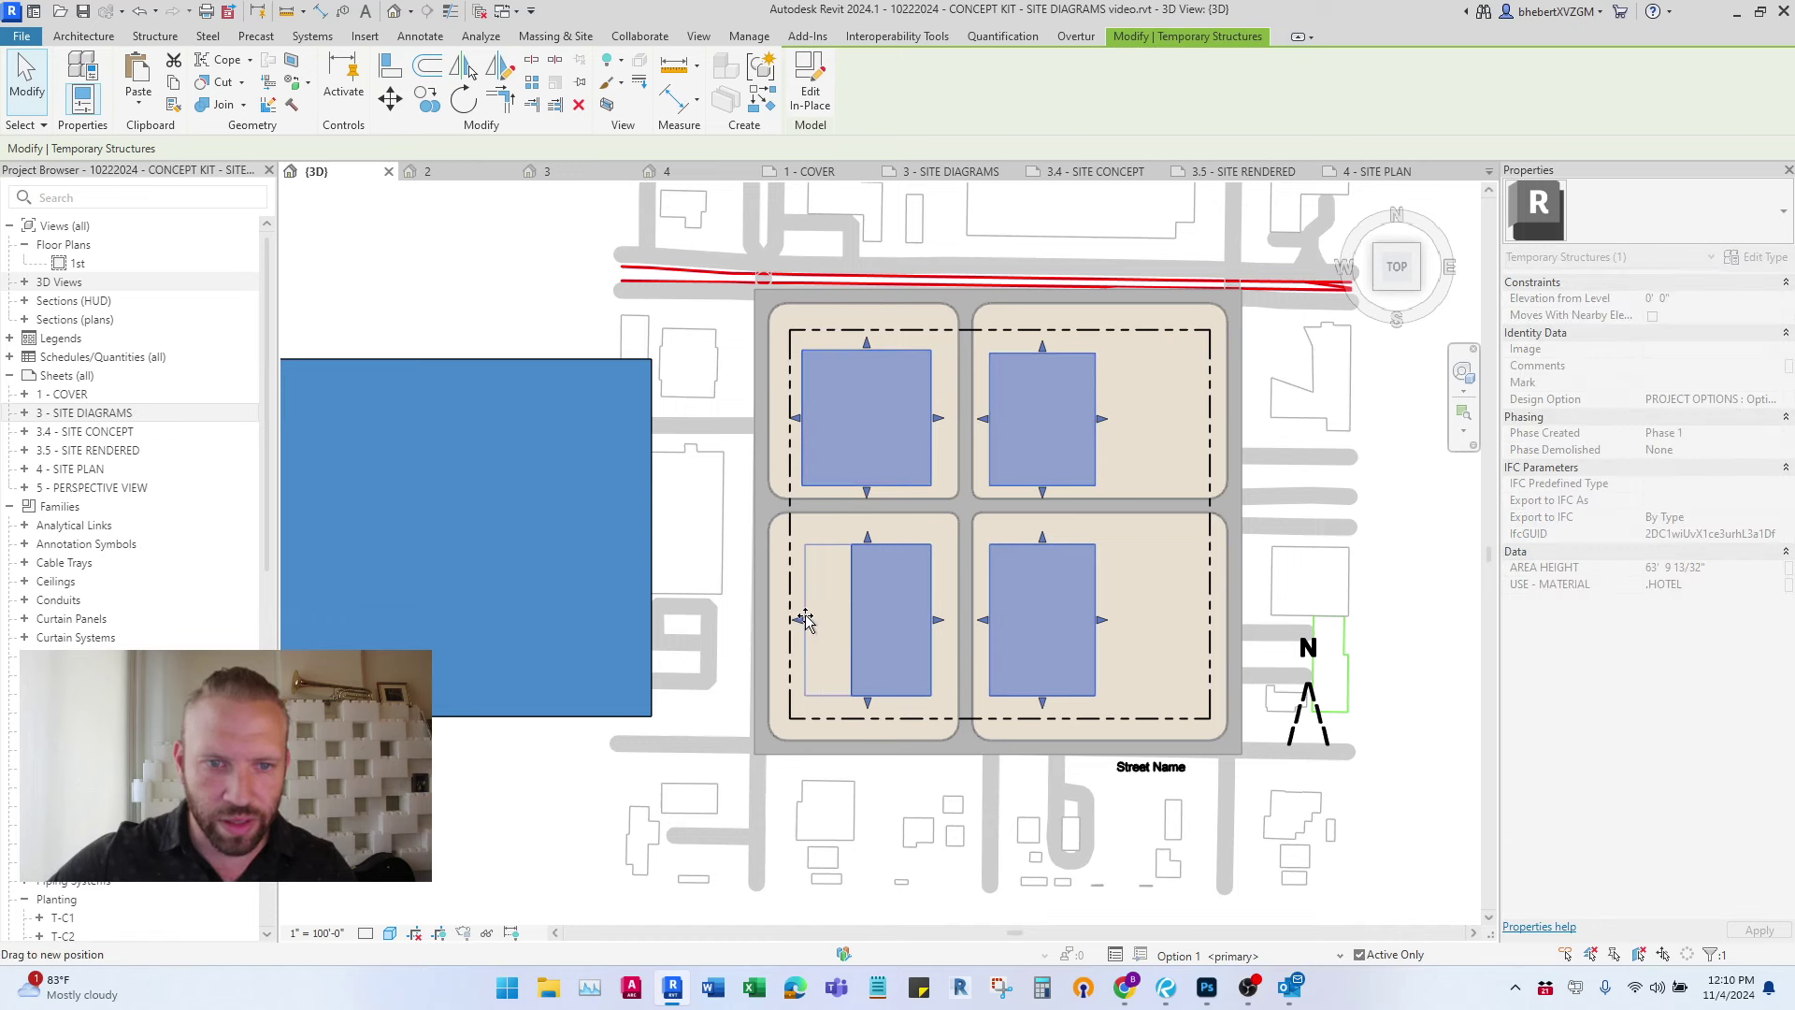
left_click_drag(1102, 420, 1198, 414)
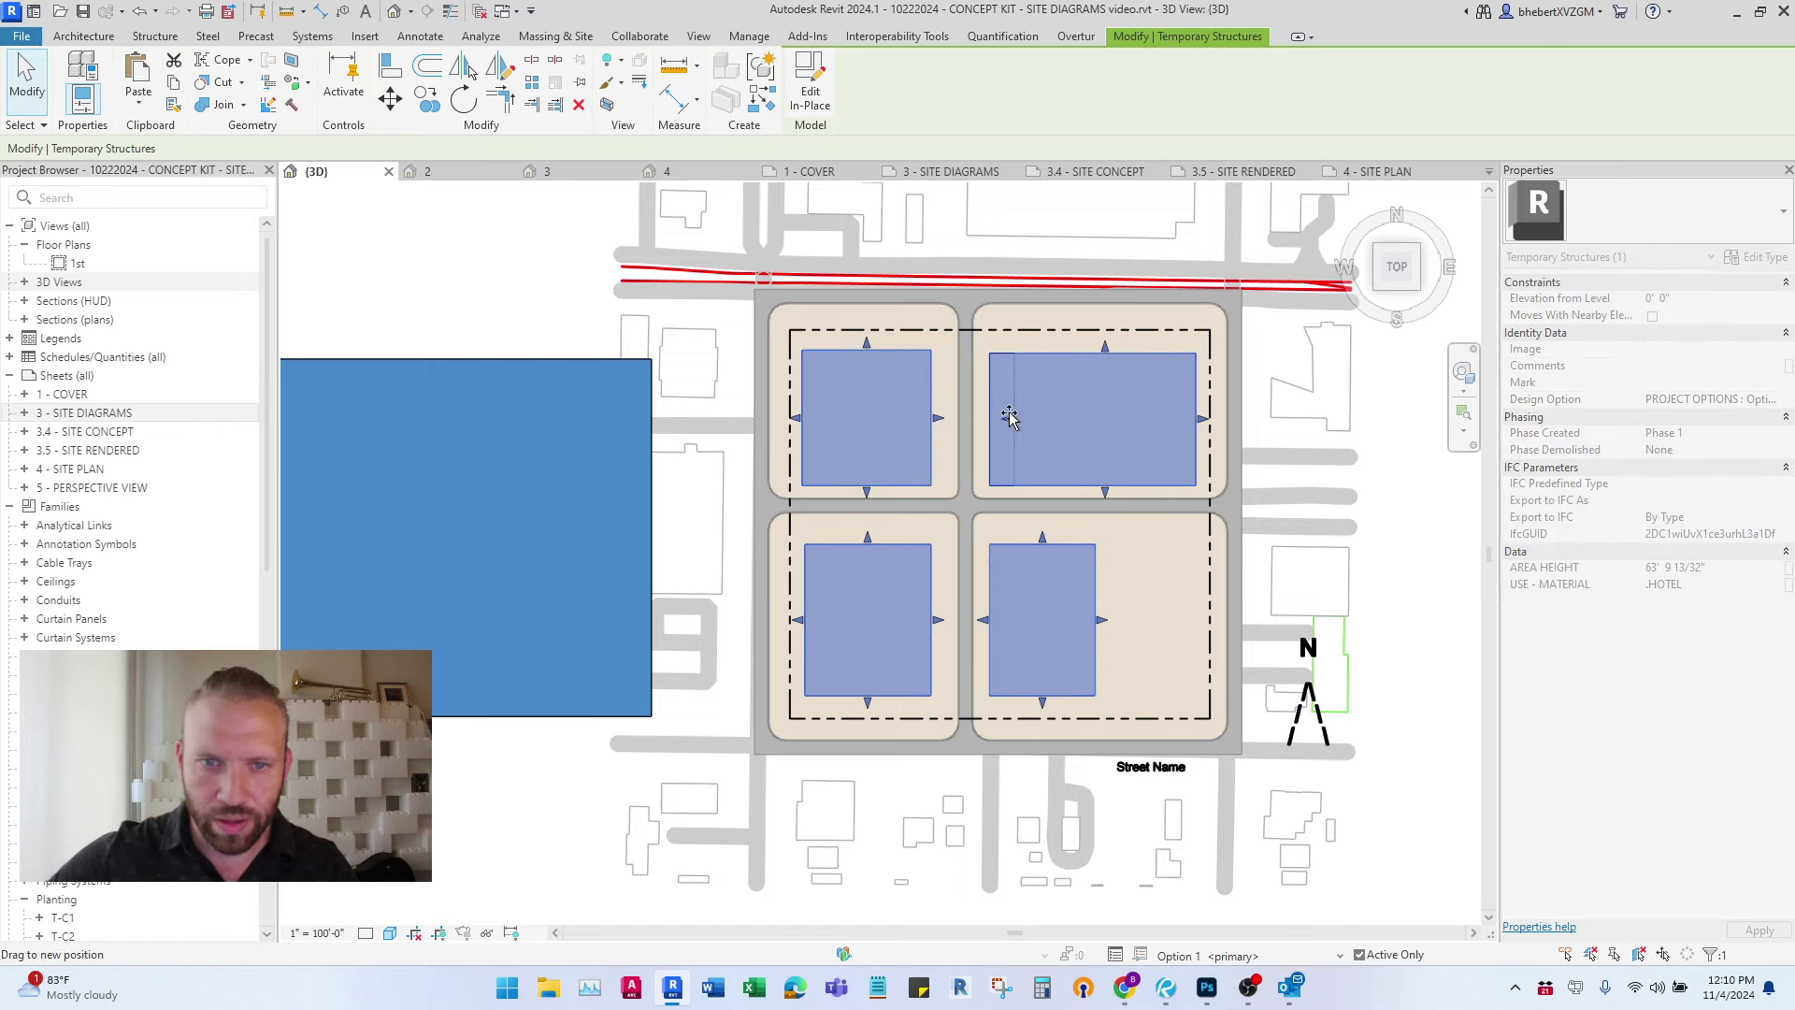
left_click_drag(993, 423, 993, 420)
left_click_drag(1103, 619, 1197, 619)
left_click_drag(996, 635, 1082, 620)
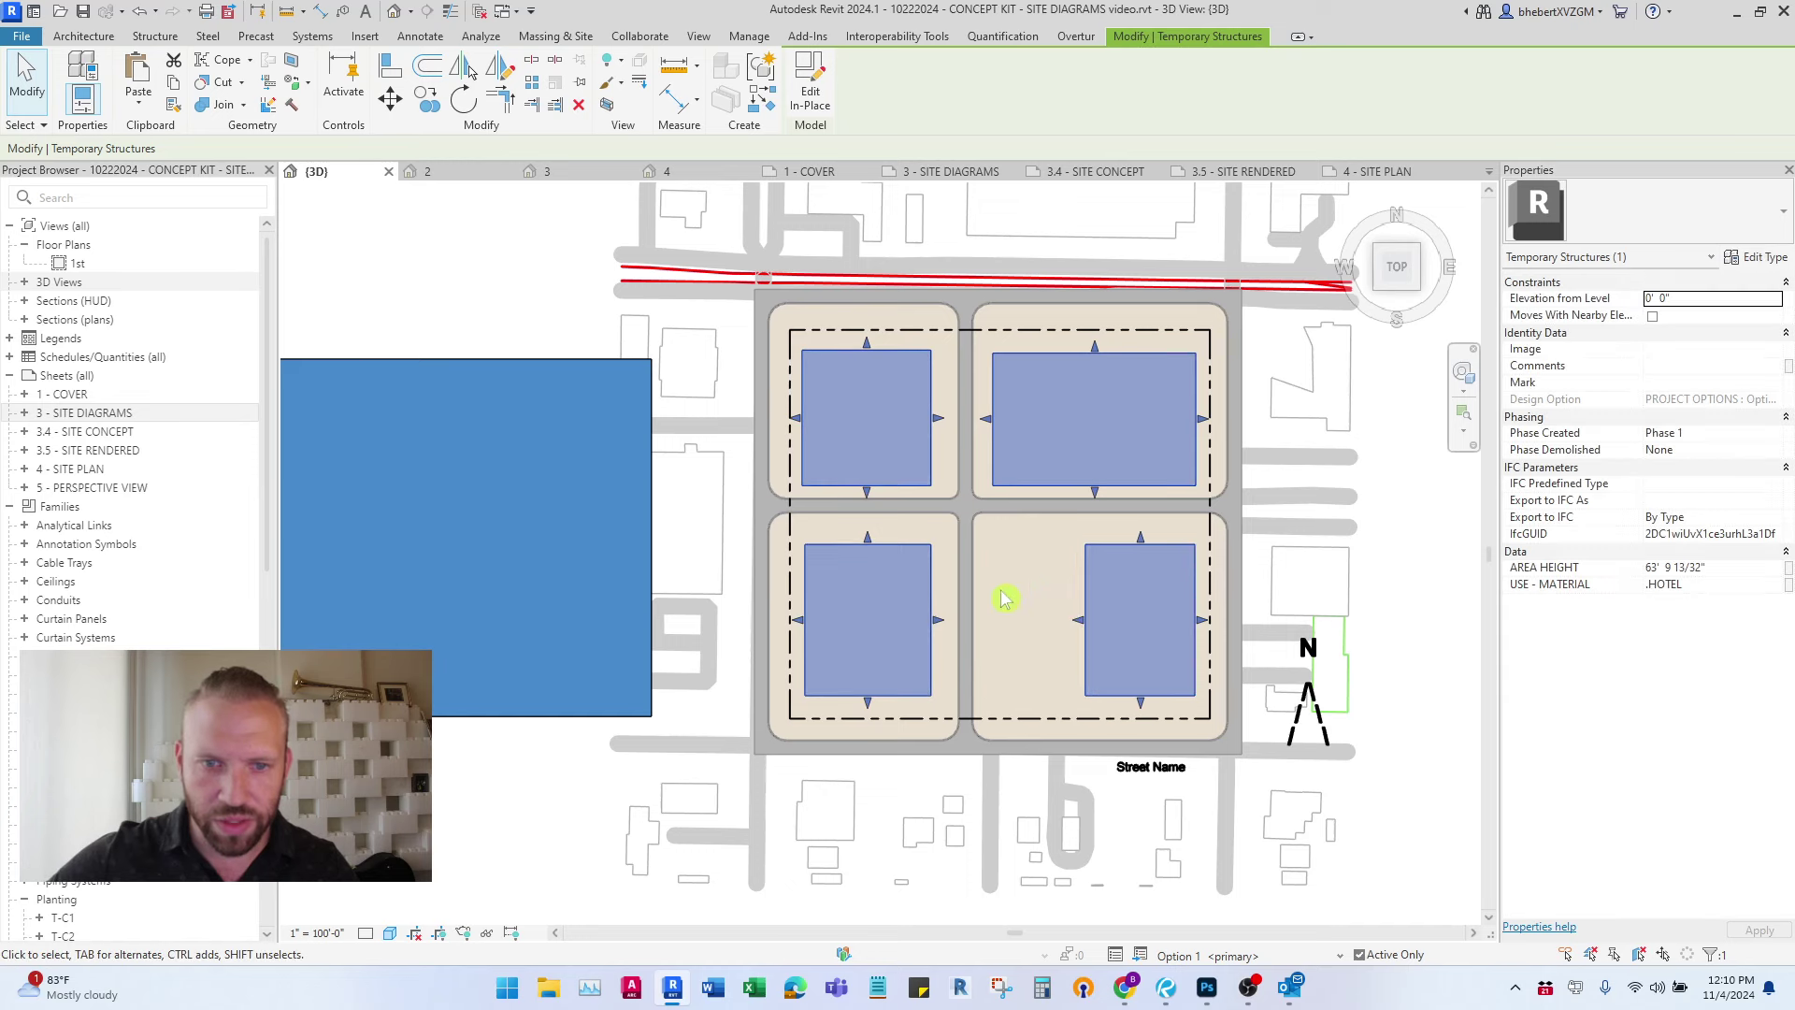
- Move the large blue volume back over the four masses, stretch its sides to enclose them within the site boundary, and view the site in 3D
left_click_drag(565, 374, 1087, 338)
scroll(1202, 529, "up", 6)
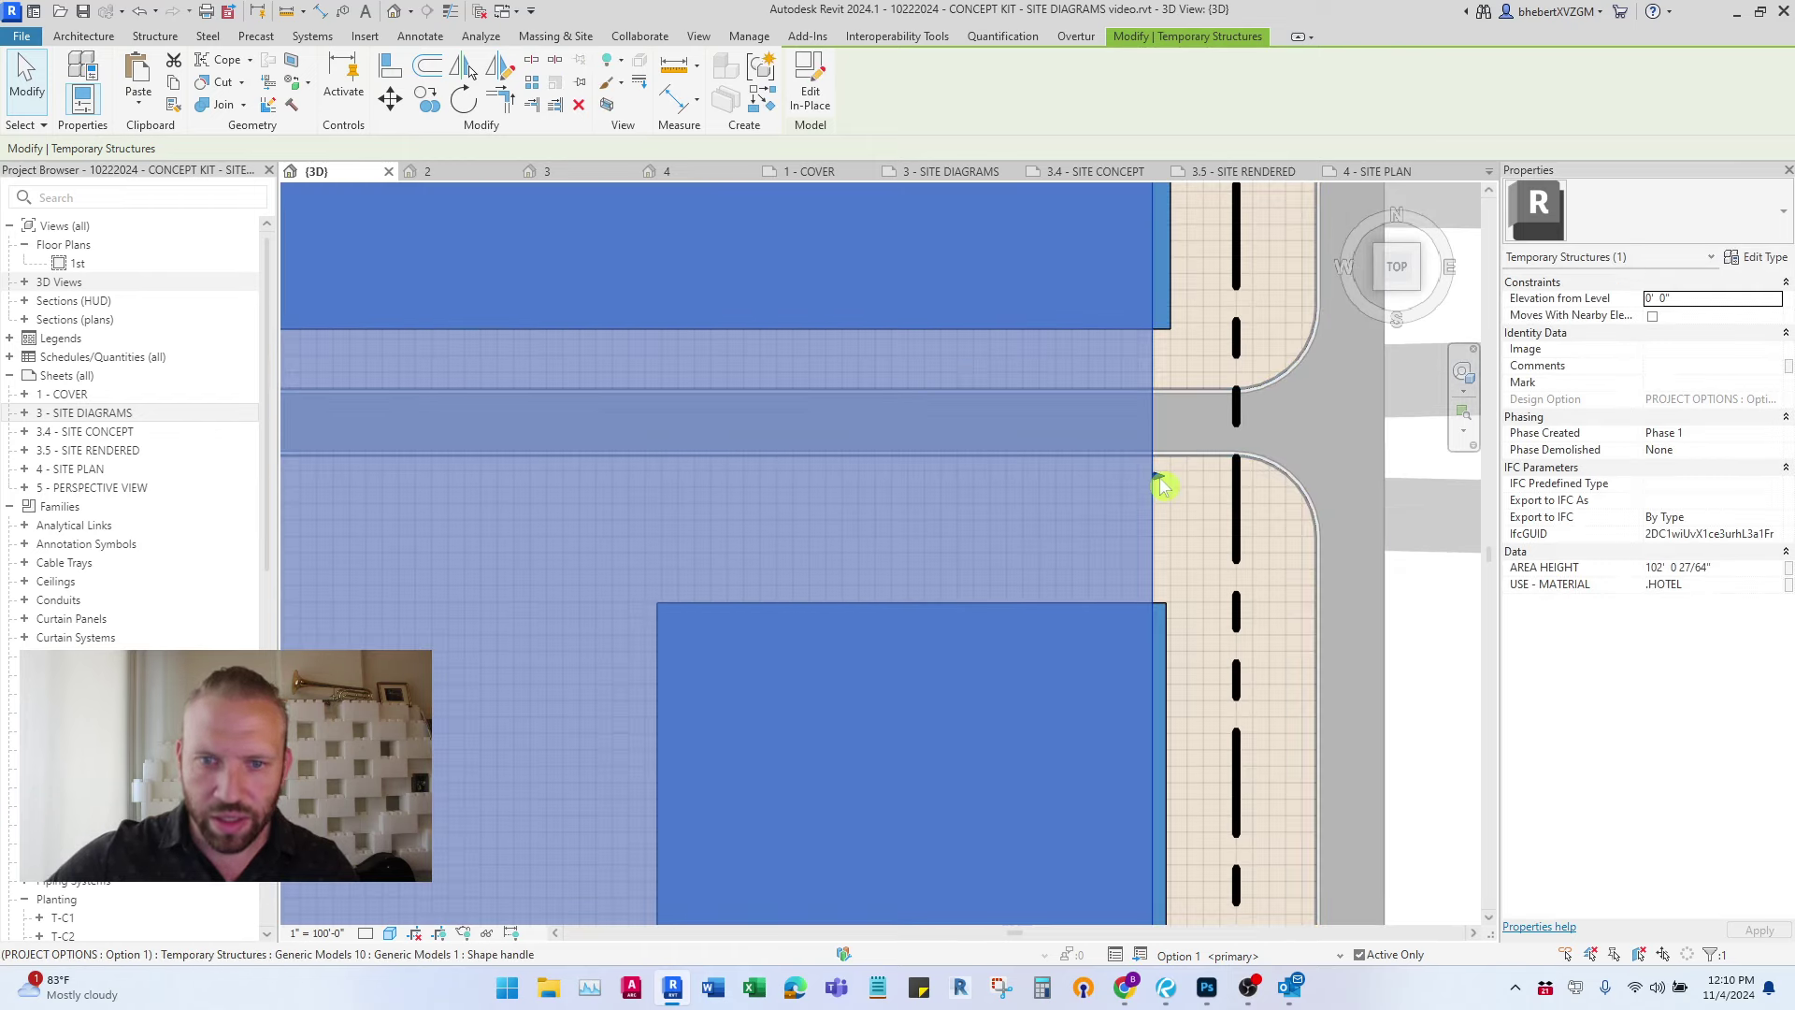
scroll(1212, 476, "down", 10)
scroll(969, 732, "up", 8)
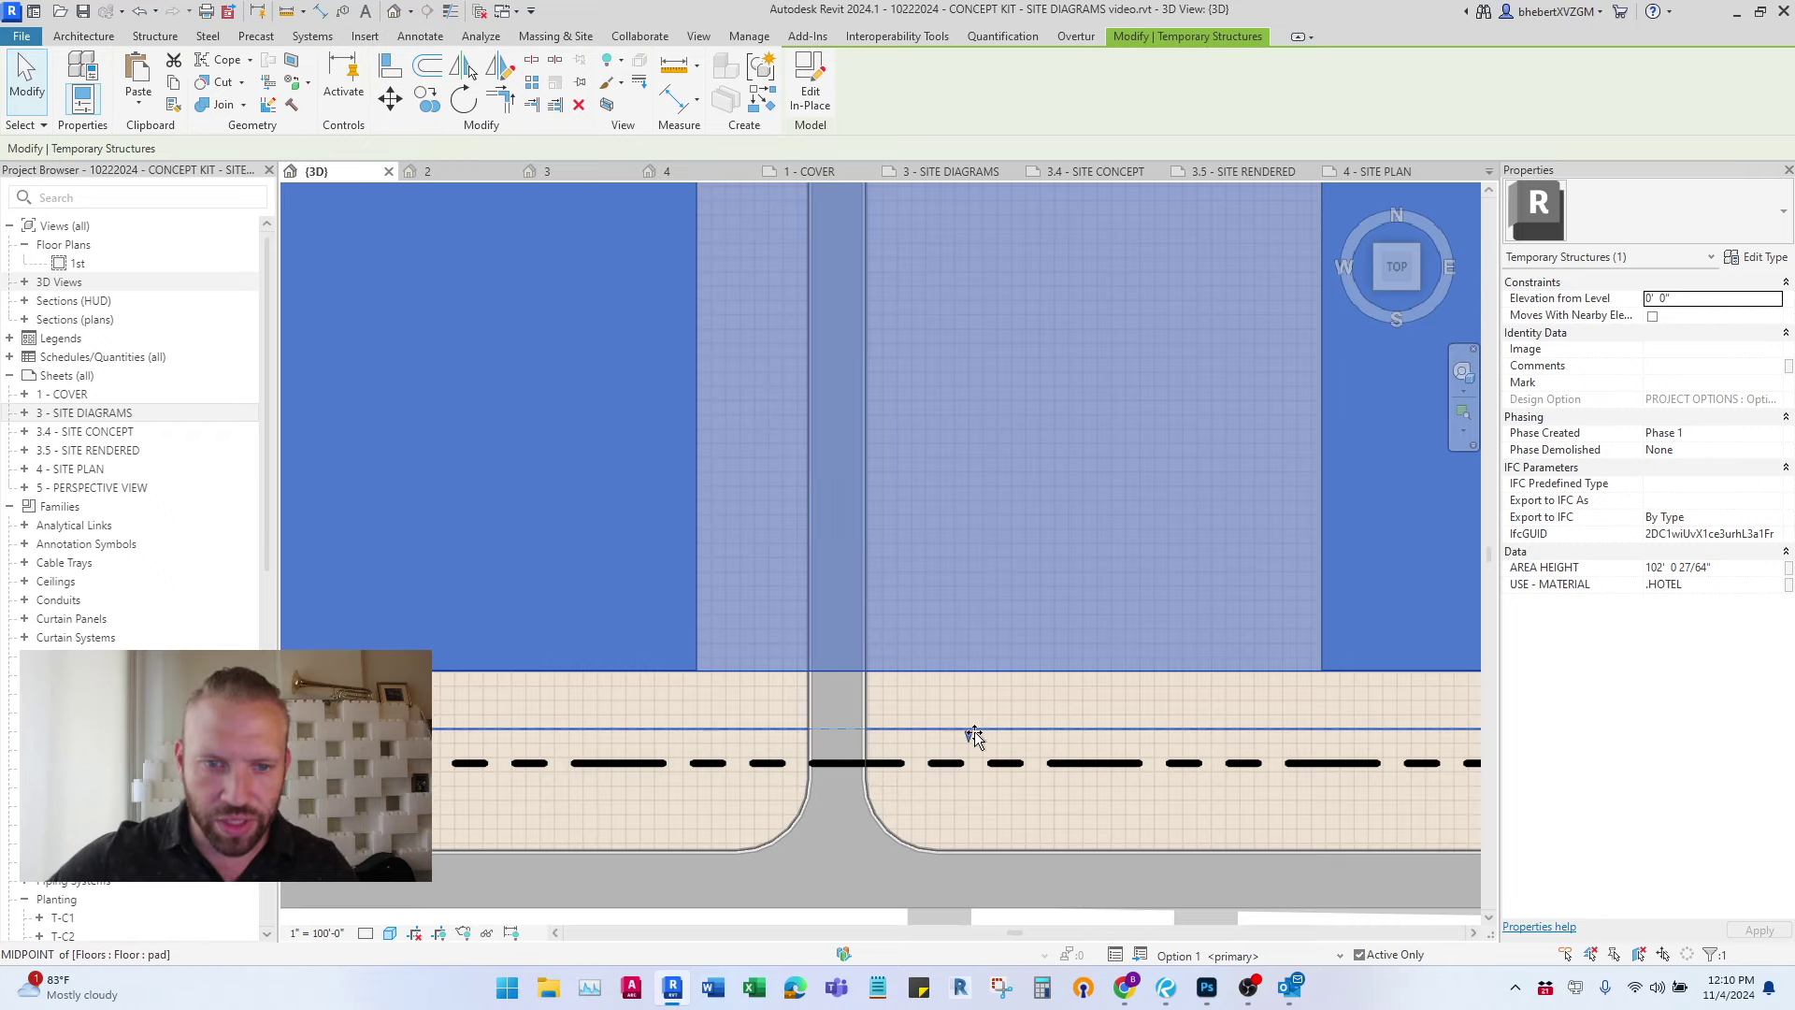
scroll(972, 733, "down", 3)
scroll(992, 699, "down", 5)
middle_click_drag(991, 699, 821, 296, "shift")
left_click(746, 373)
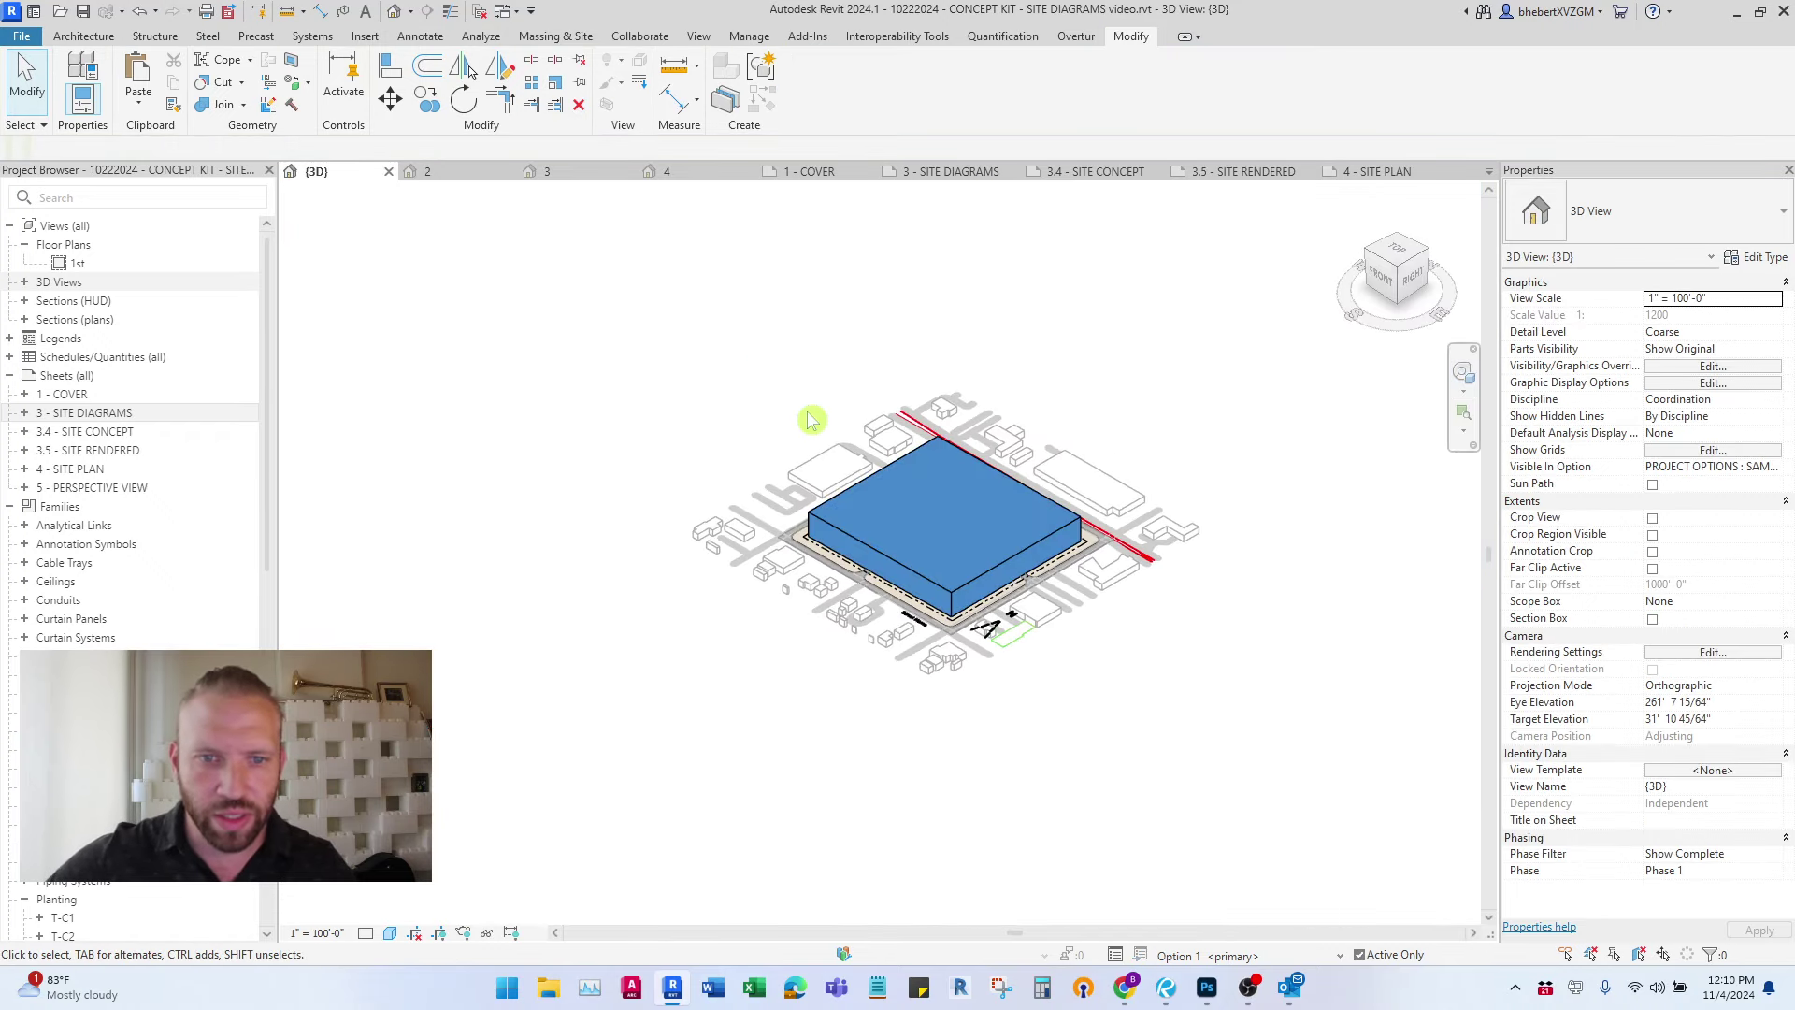
scroll(938, 482, "up", 3)
middle_click_drag(938, 483, 985, 563, "shift")
scroll(891, 621, "up", 2)
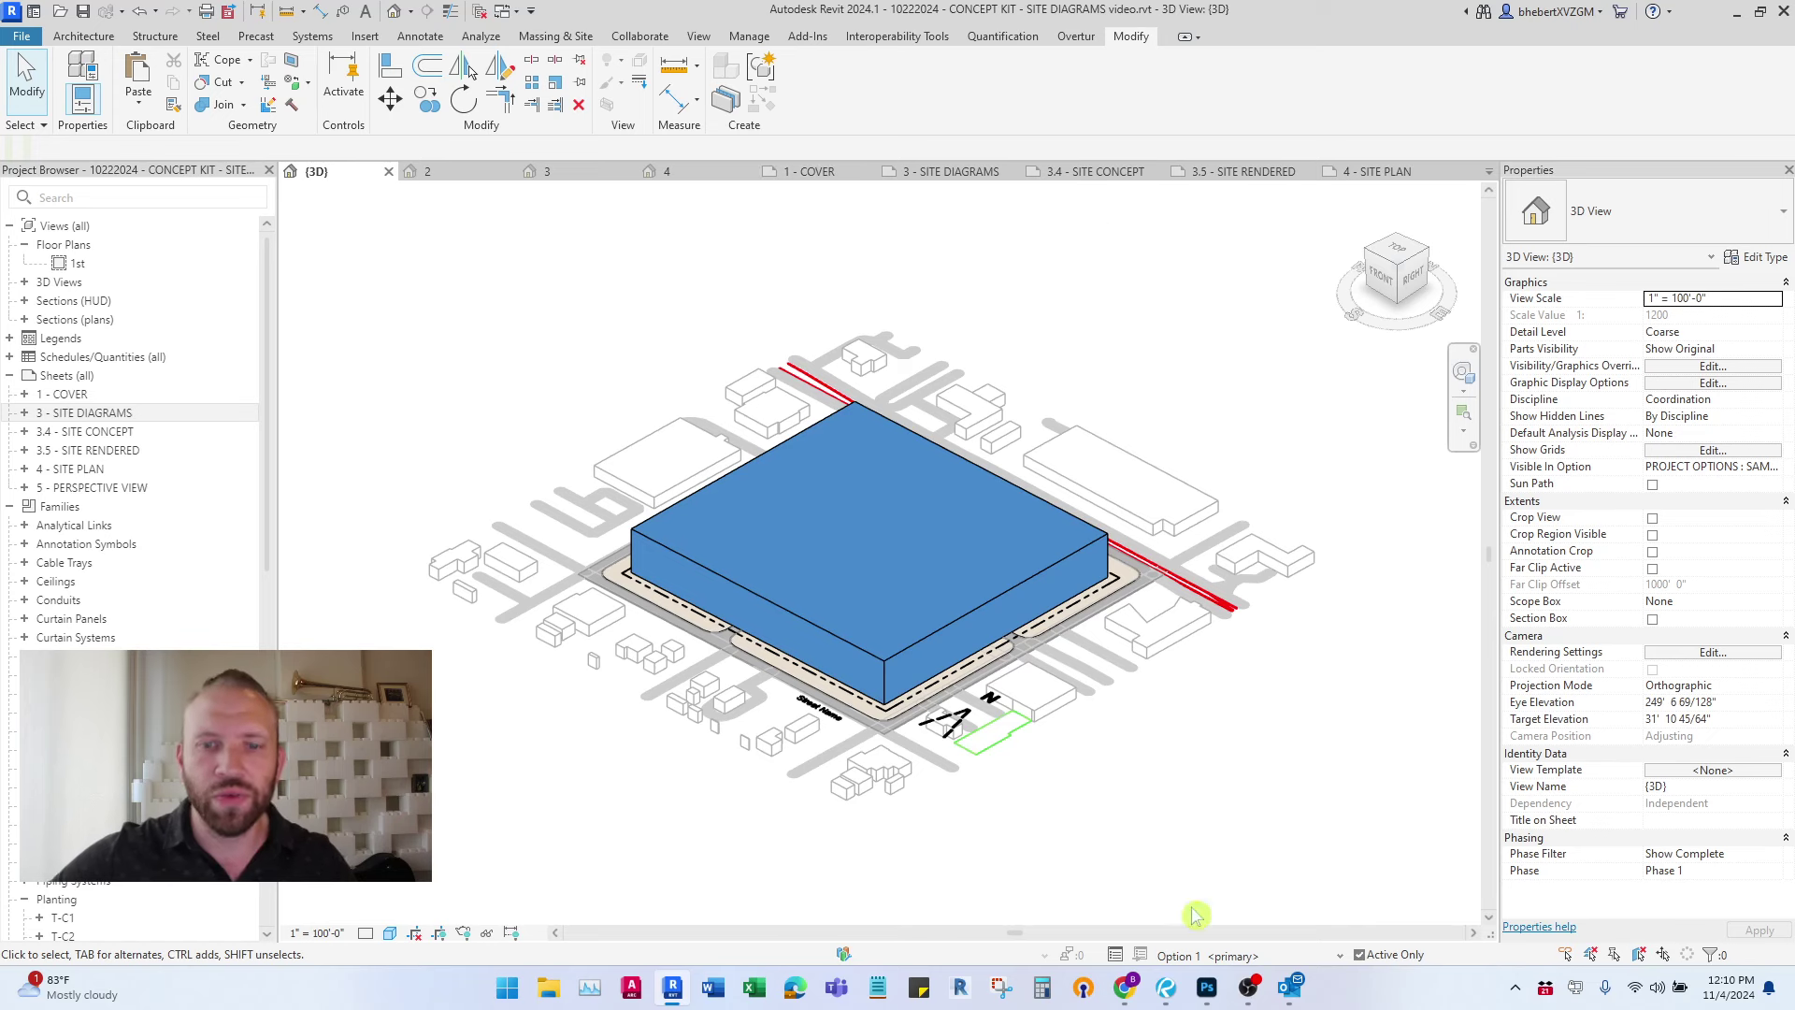
- Activate the .COPY/PASTE FAMILIES design option and move the large blue volume onto the four building masses
left_click(1339, 954)
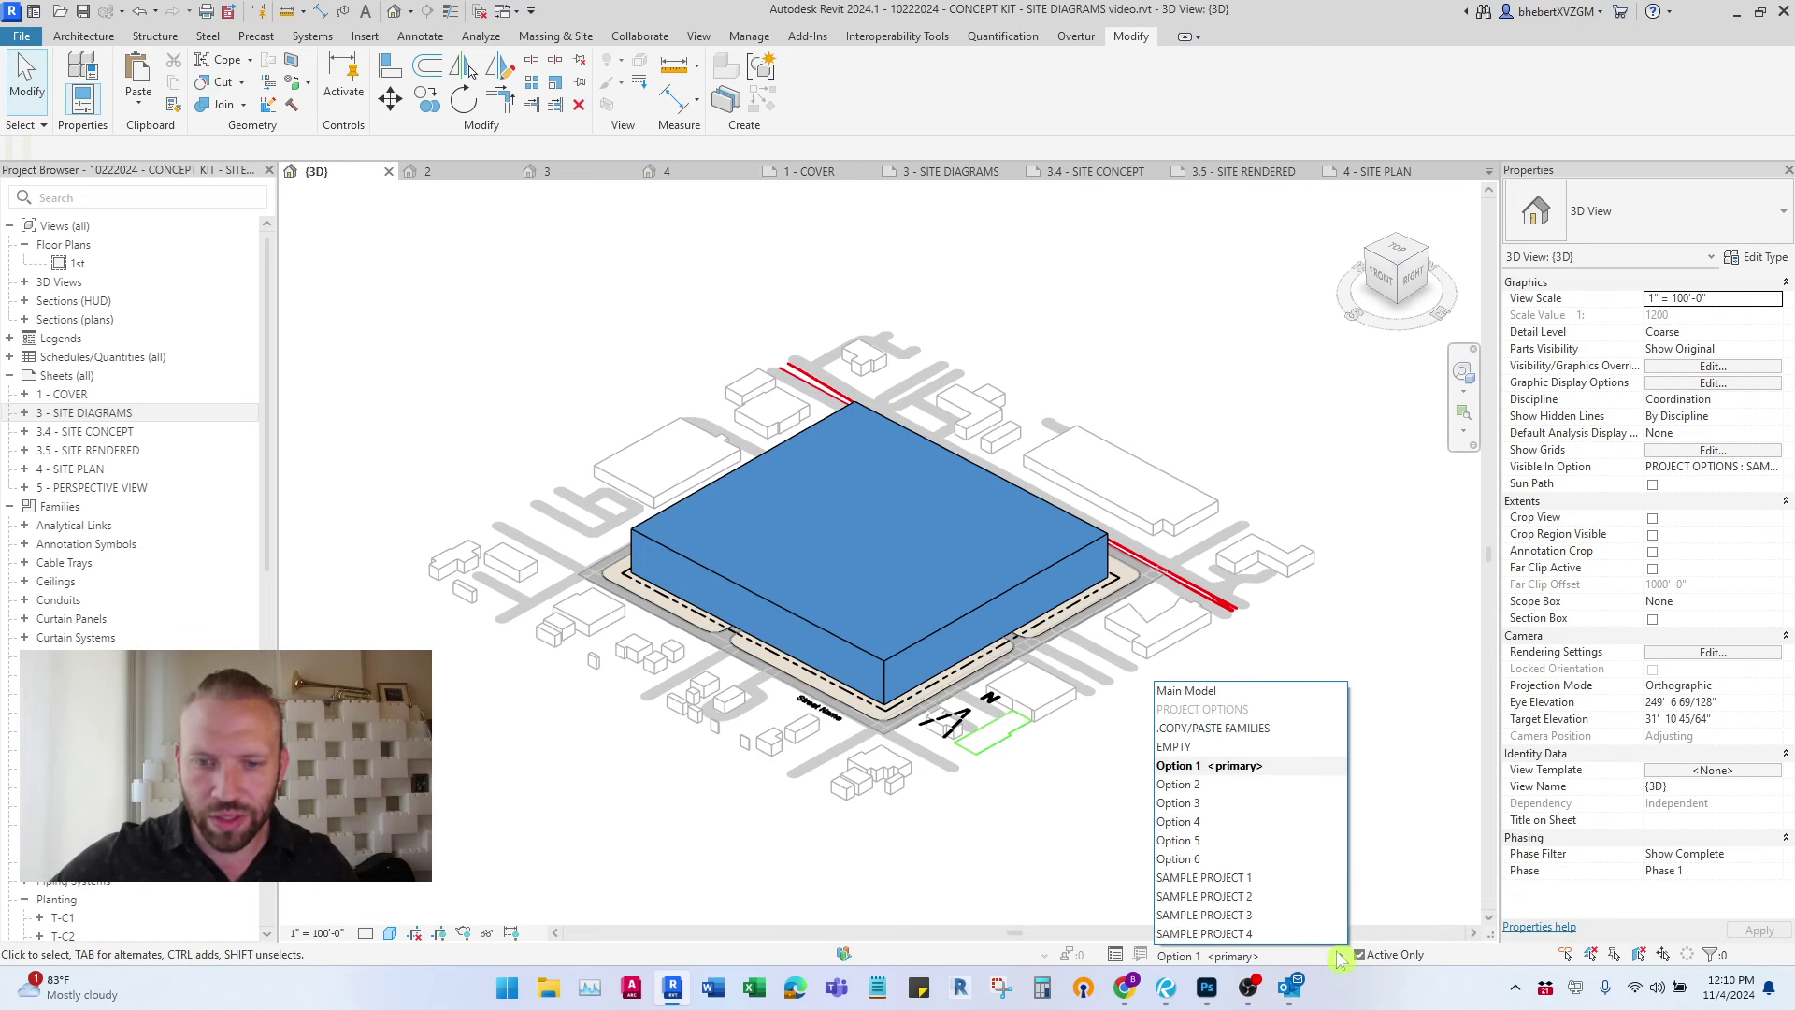
left_click(1240, 729)
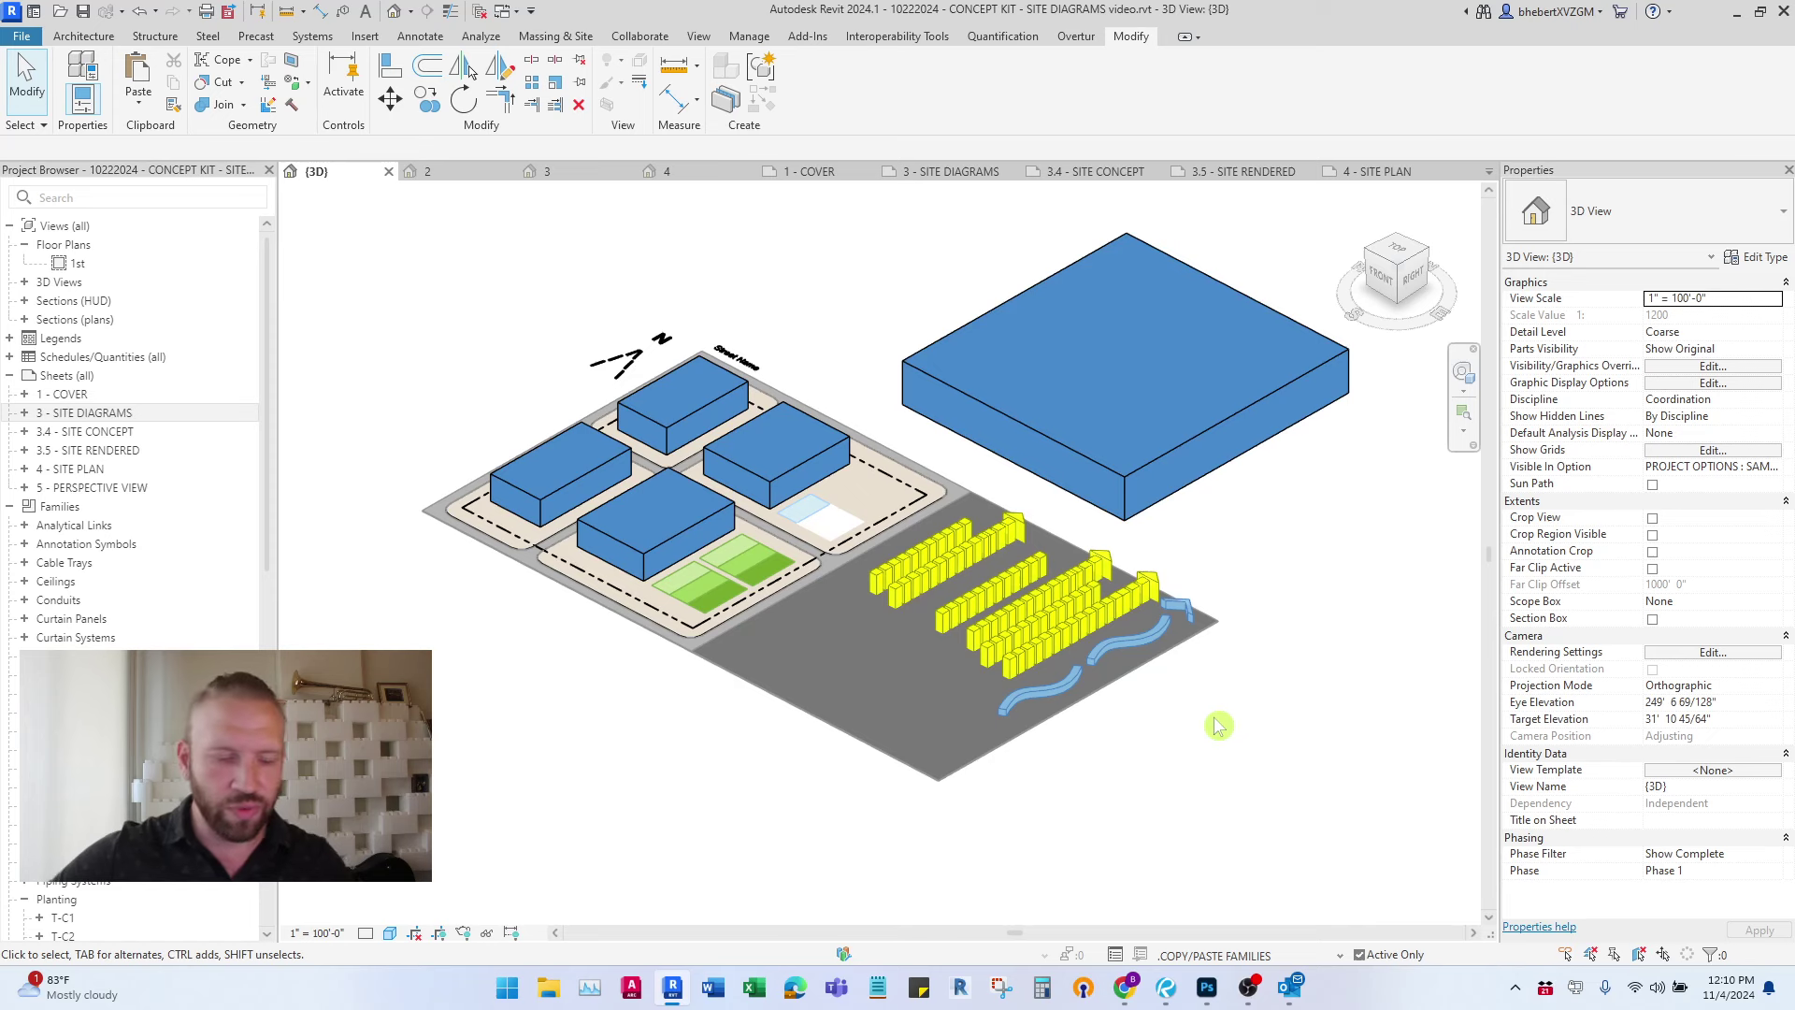
left_click(771, 535)
left_click_drag(771, 536, 778, 552)
left_click(1247, 765)
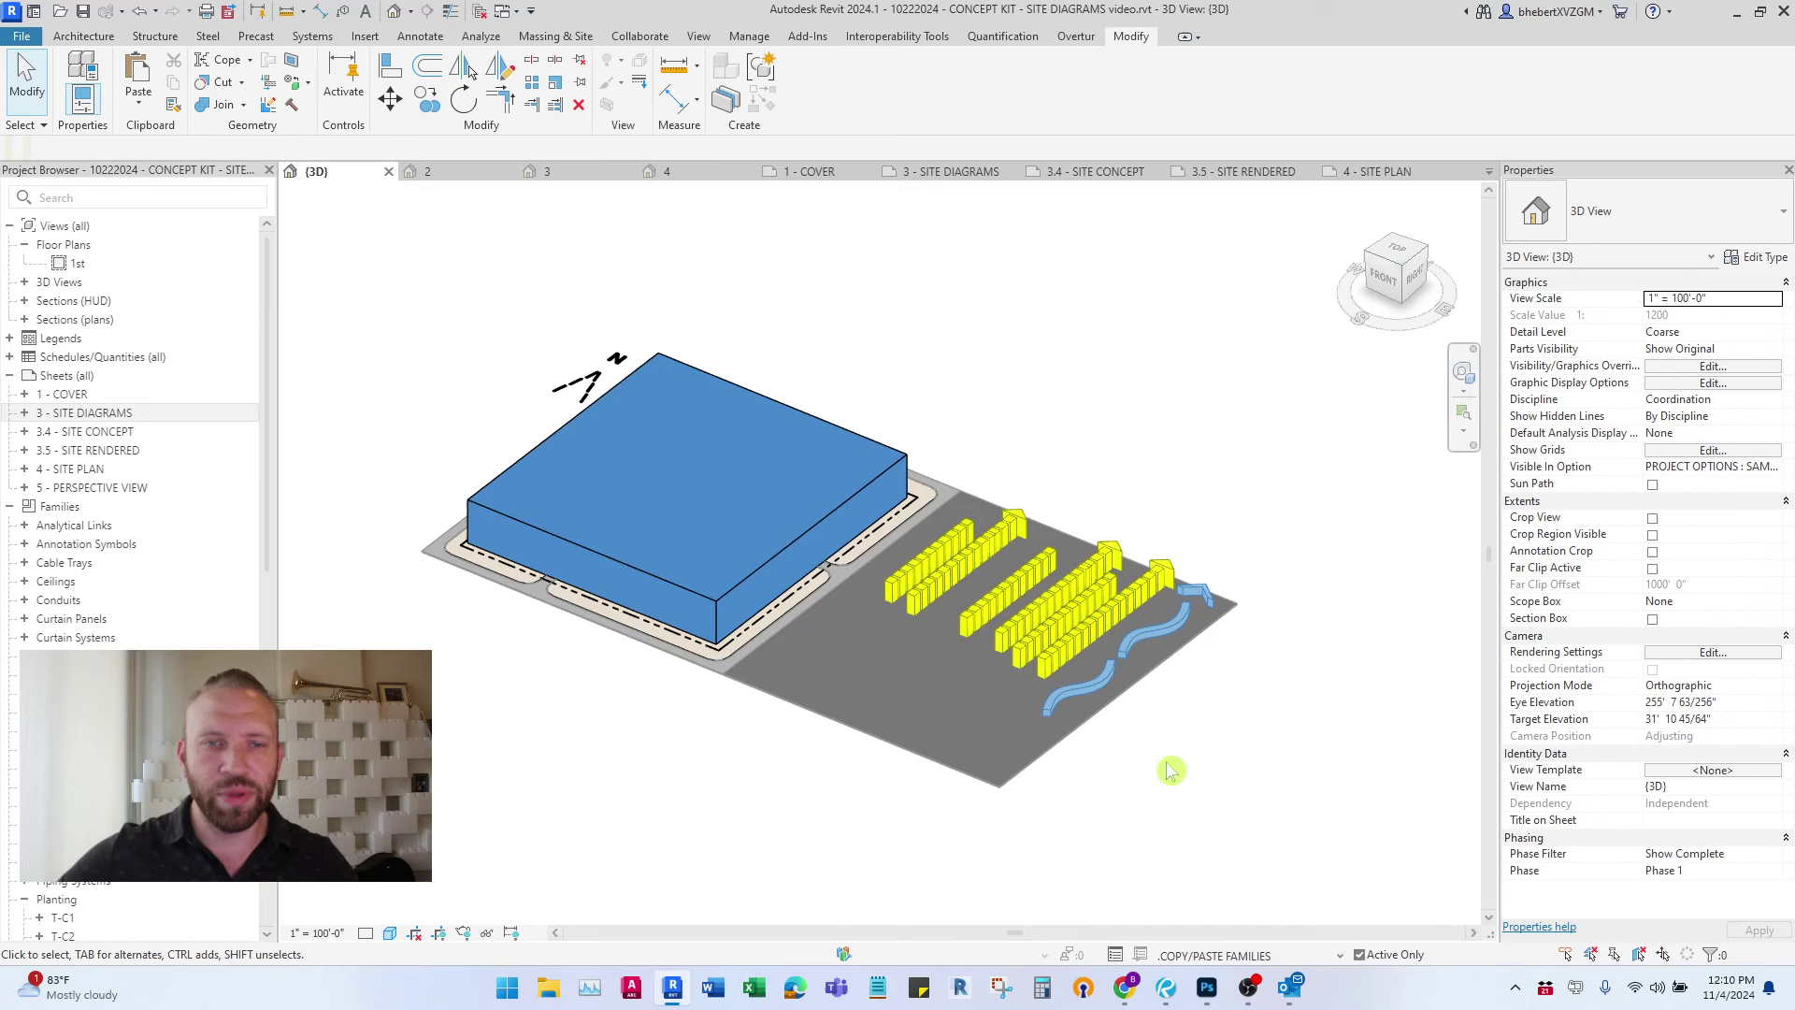
- Open the SITE DIAGRAMS sheet and activate SAMPLE PROJECT 4 to examine the wind arrows in its buildable volume diagram
left_click(960, 184)
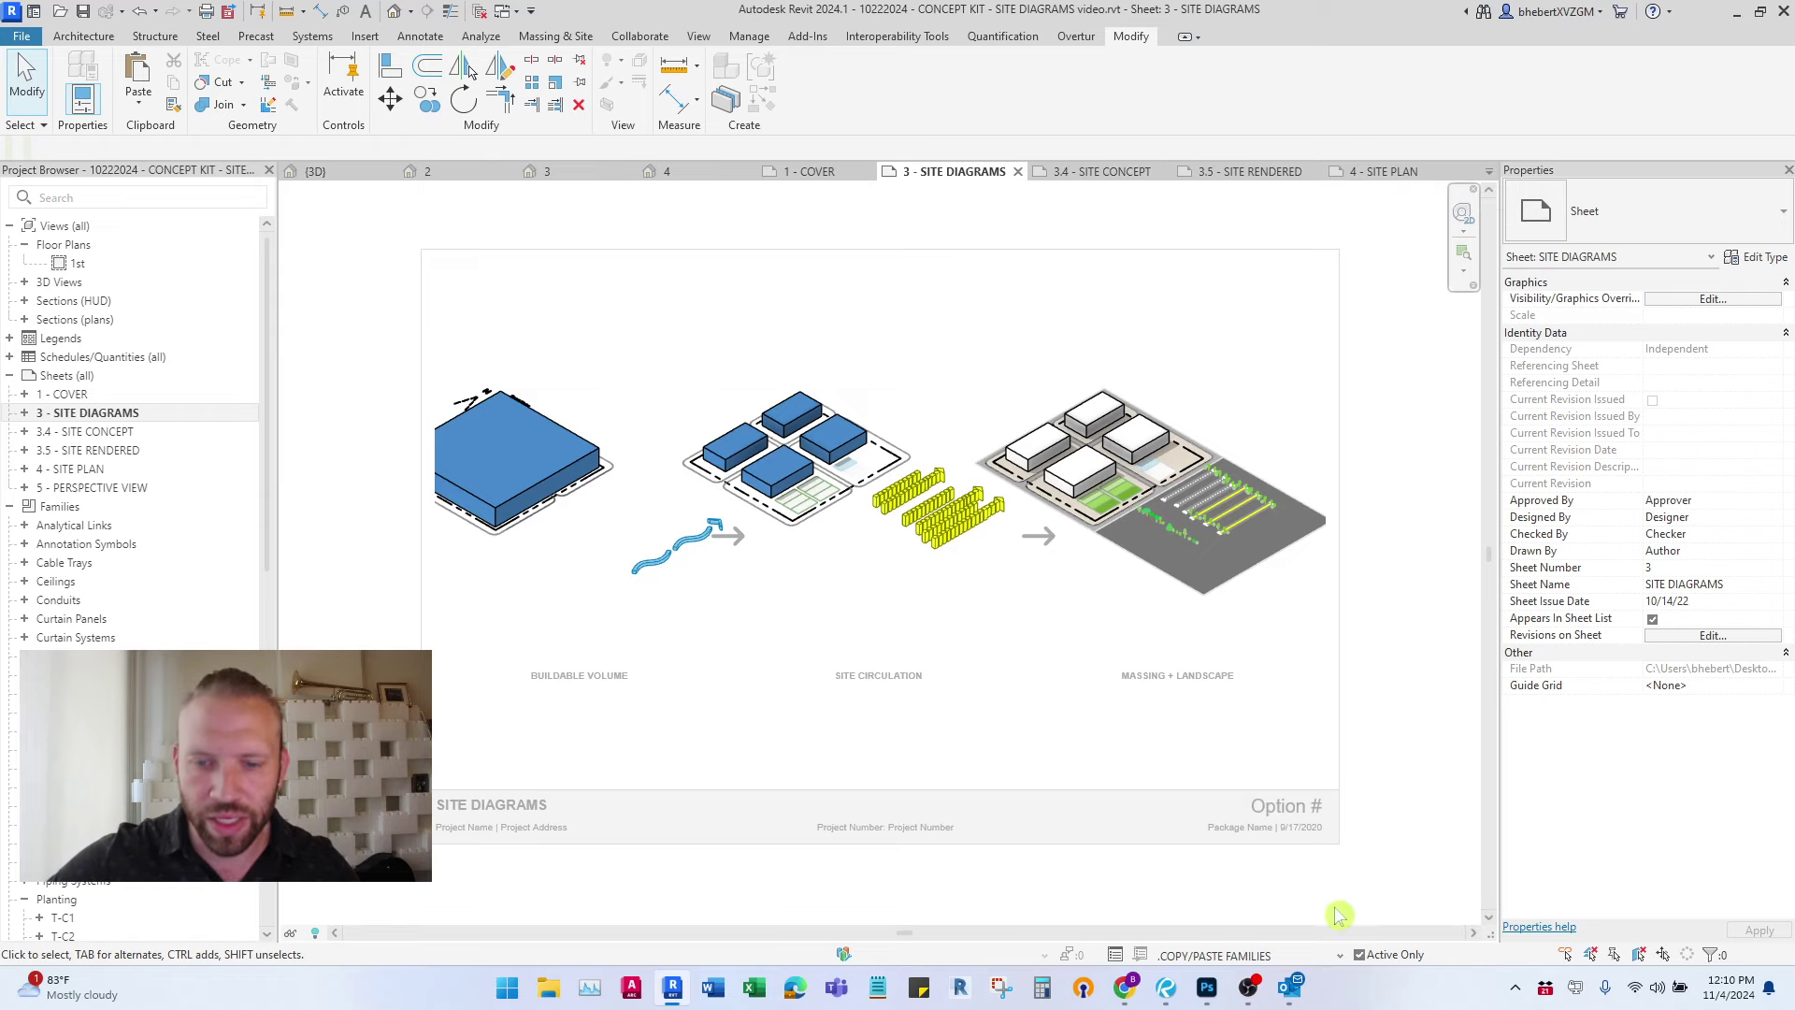
left_click(1340, 954)
left_click(1215, 919)
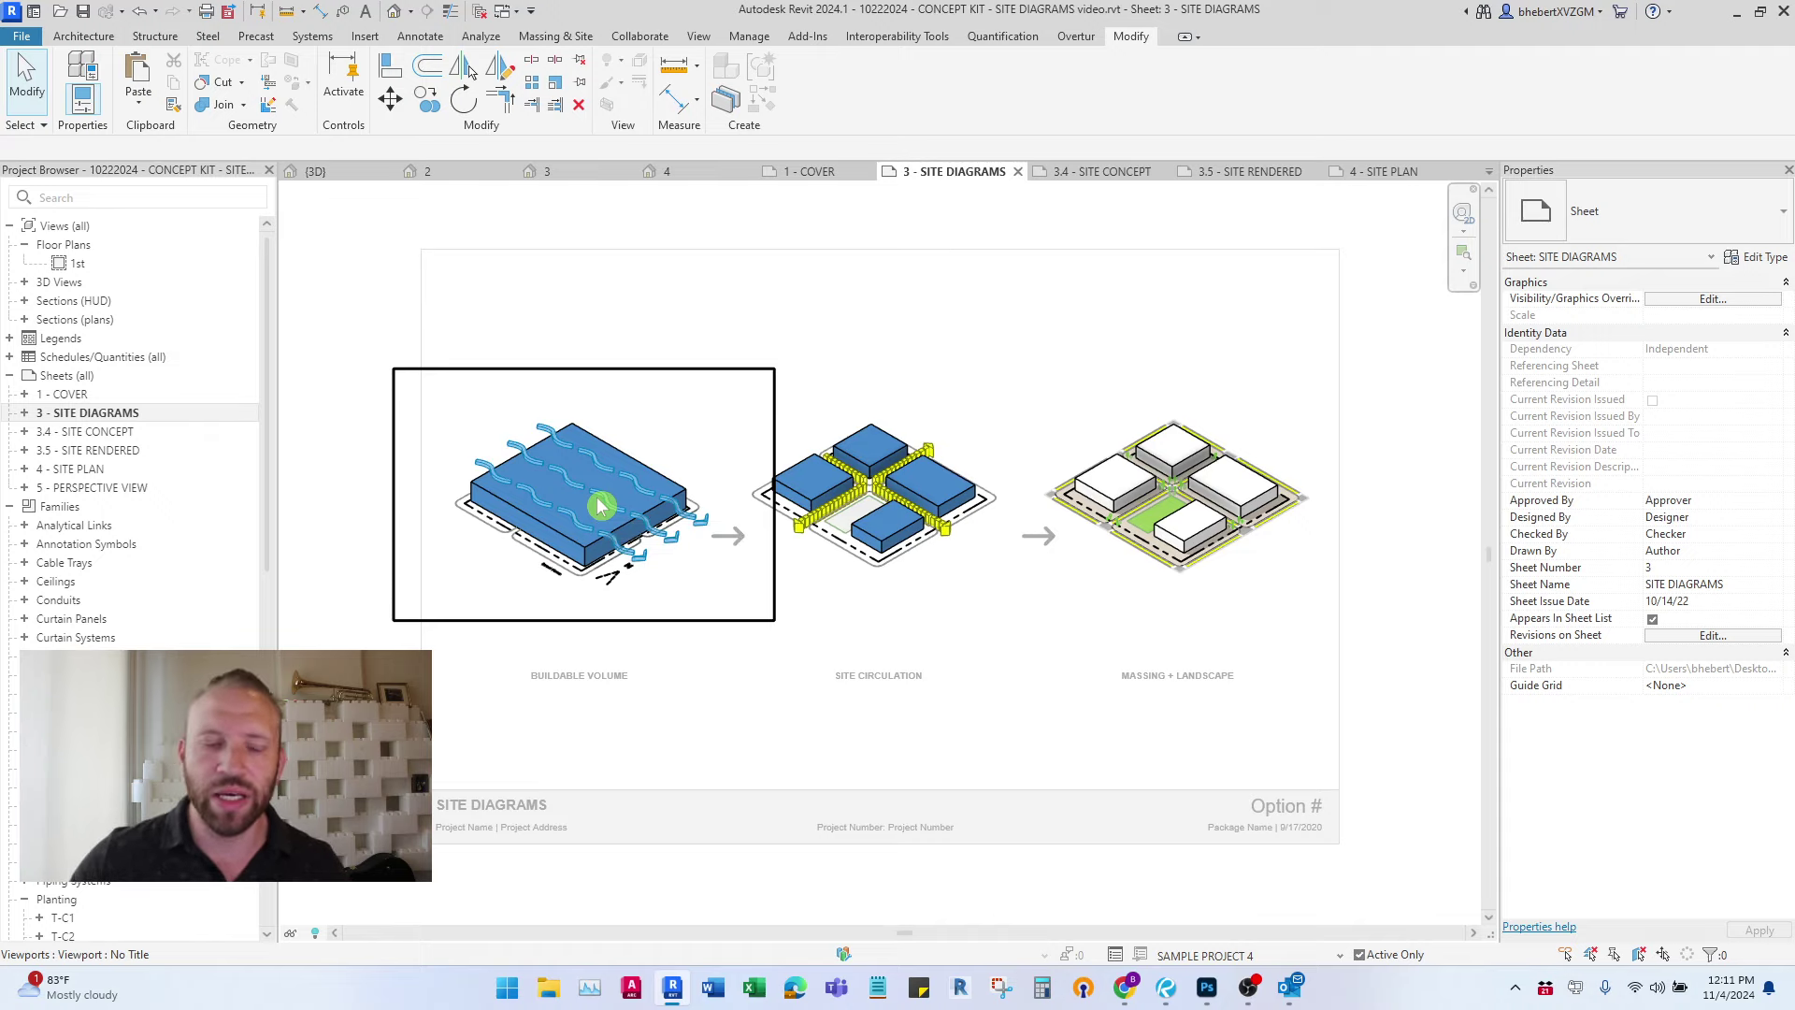
key("Escape")
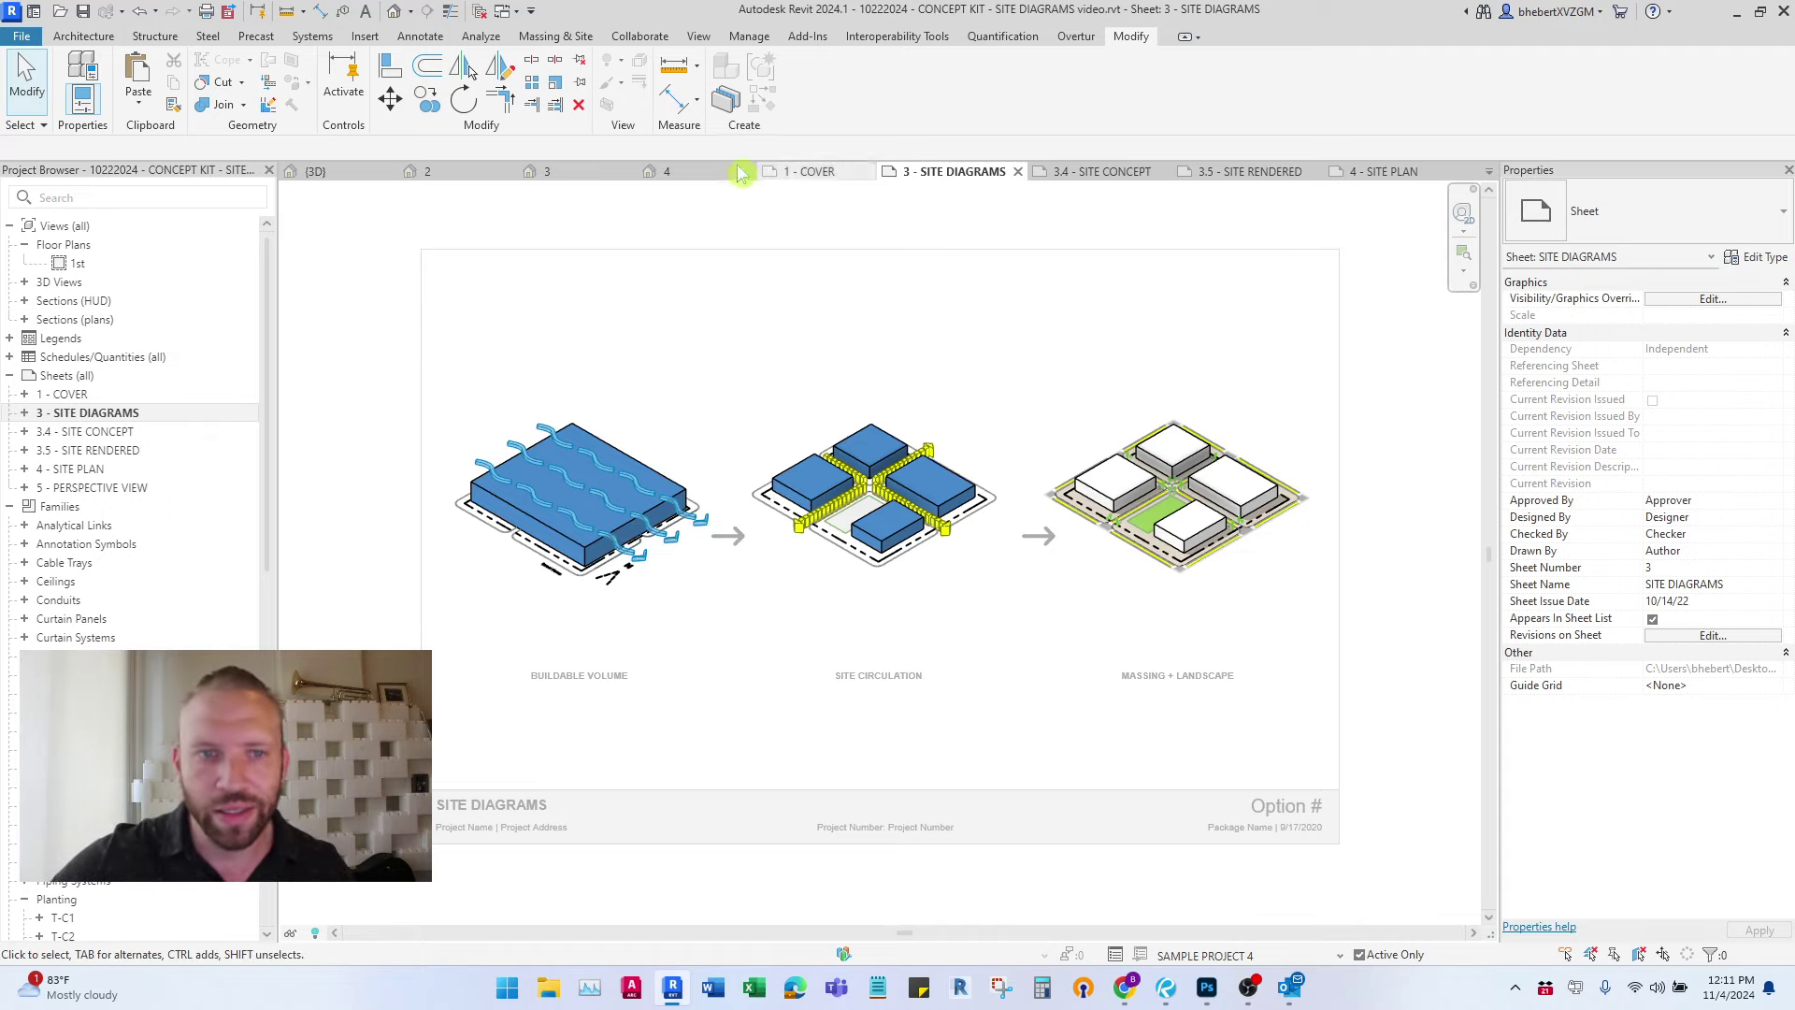
- Return to the 3D view, activate the .COPY/PASTE FAMILIES option and inspect the blue wavy wind railing
left_click(322, 171)
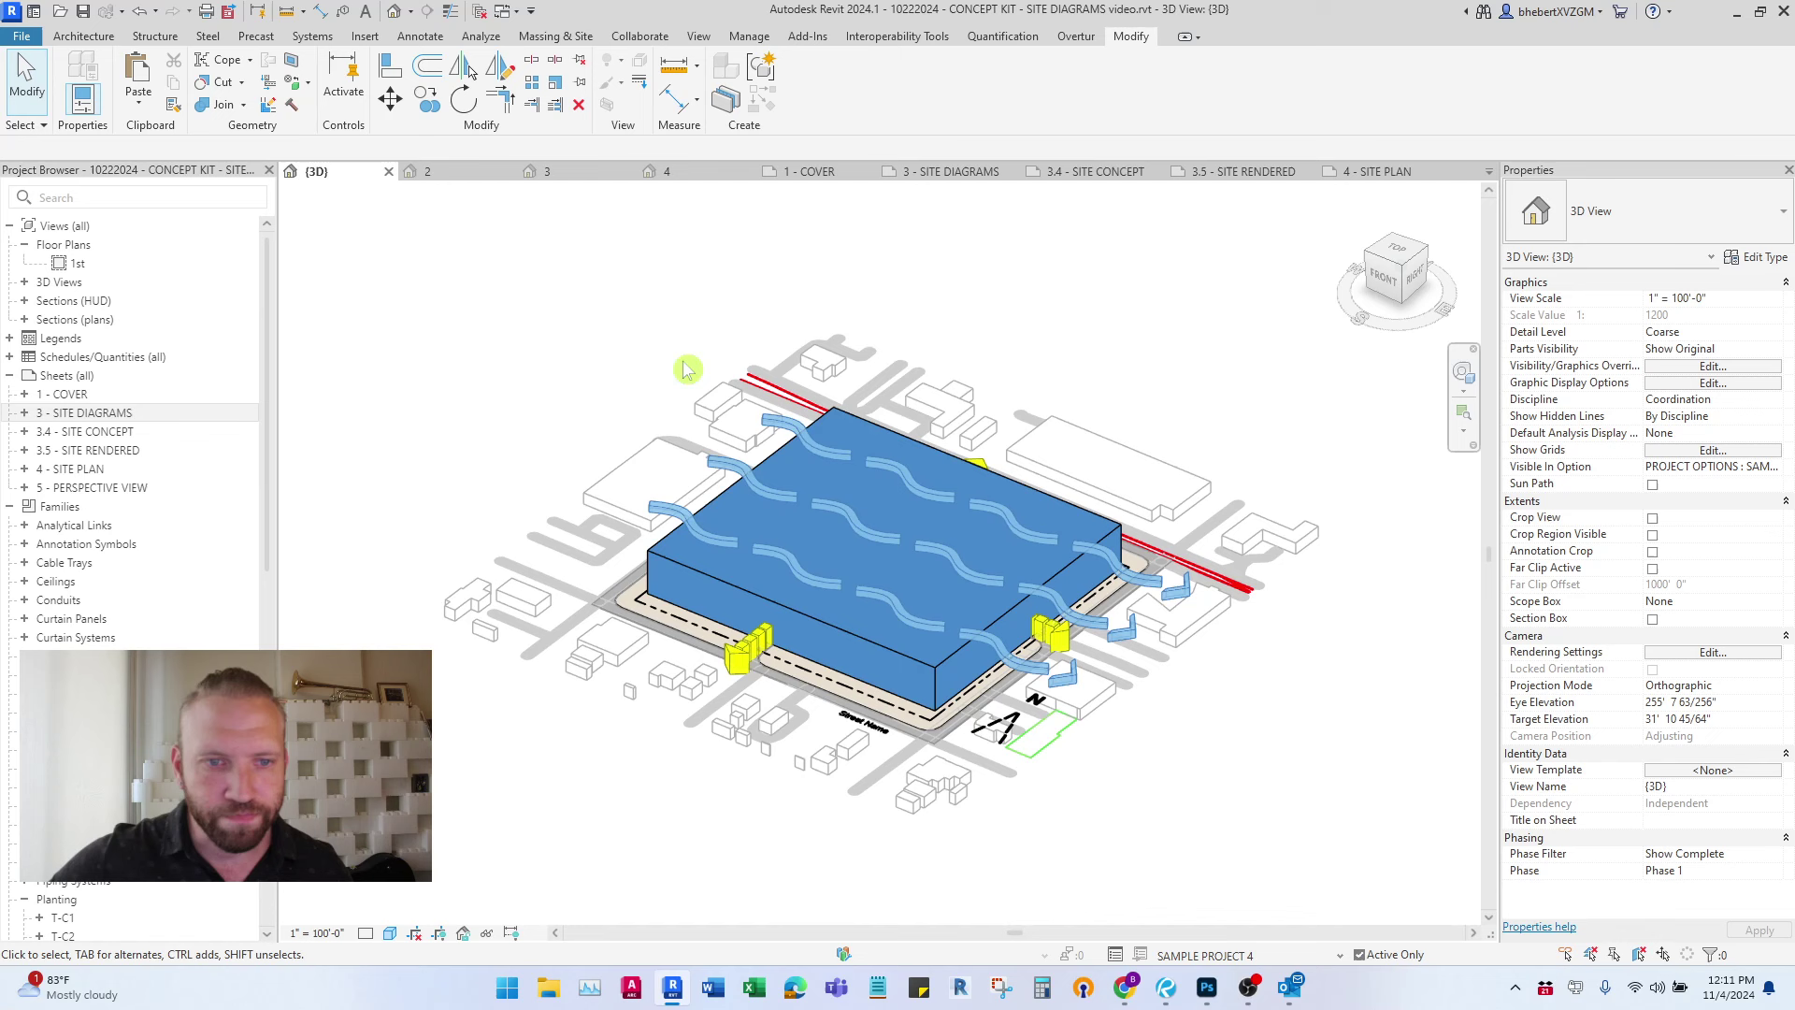
left_click(1341, 955)
left_click(1274, 735)
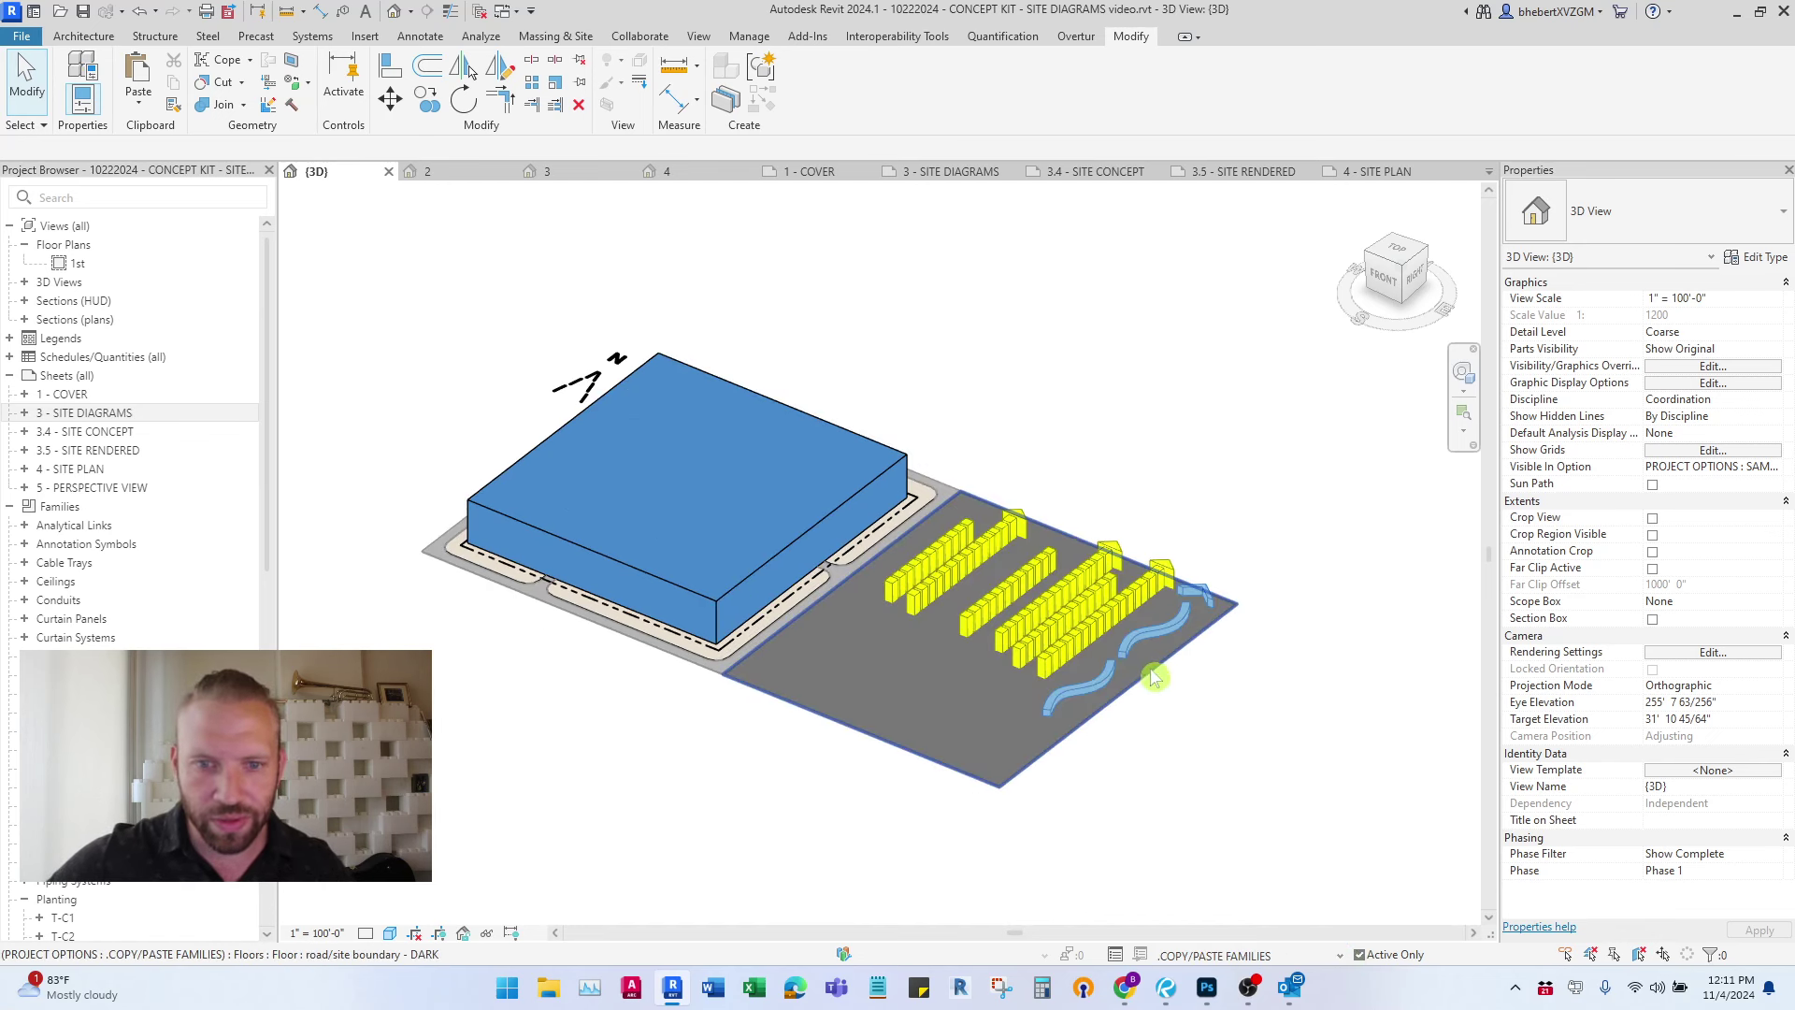
left_click(1180, 625)
scroll(1180, 625, "up", 2)
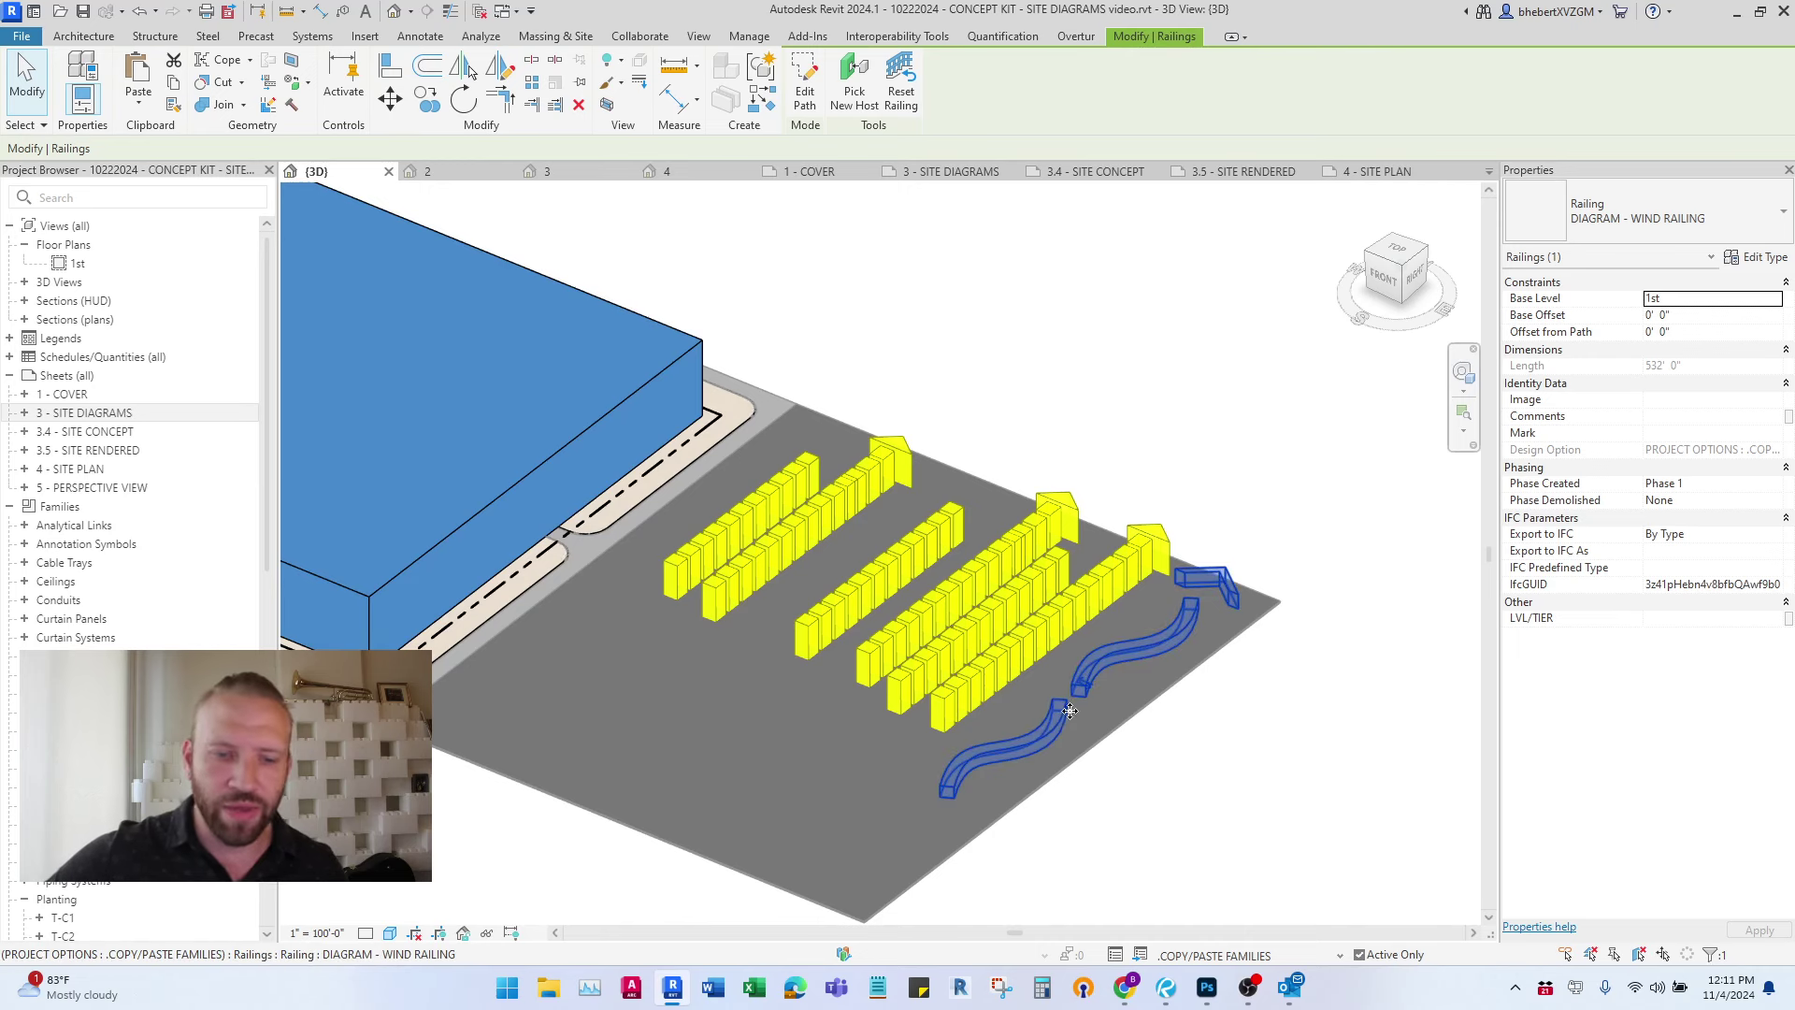
scroll(1069, 711, "down", 2)
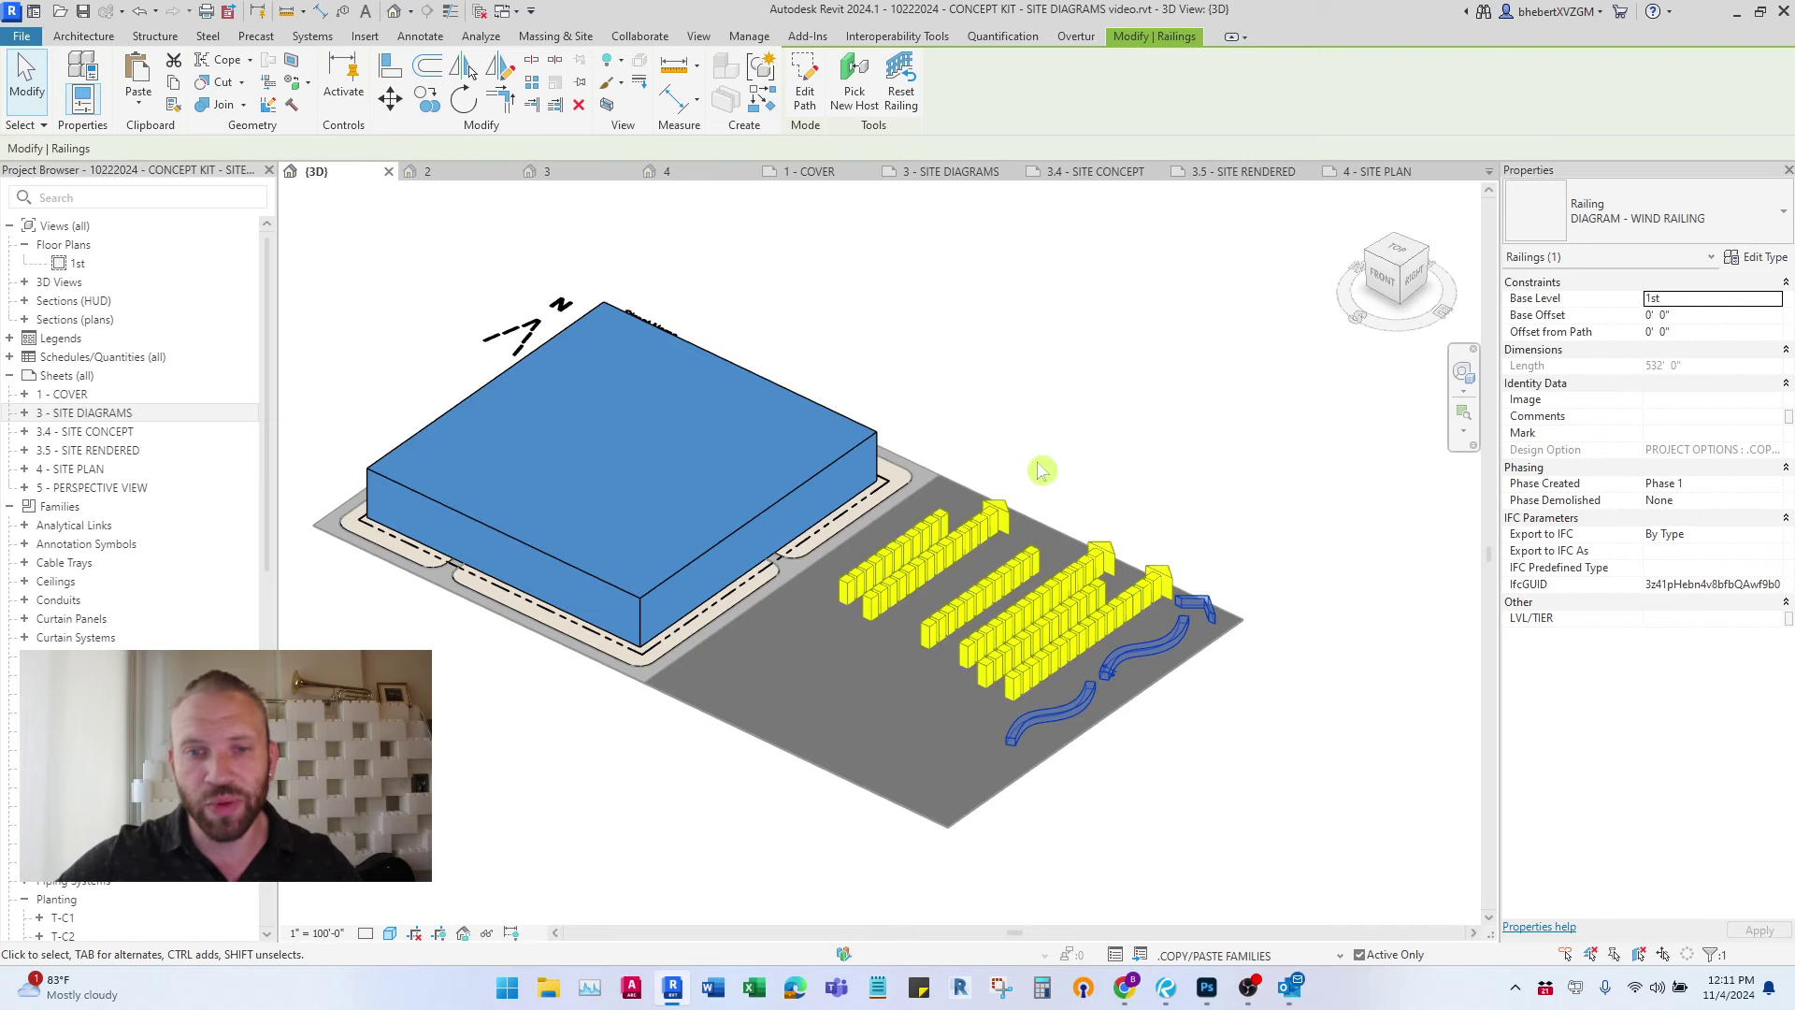
scroll(1043, 472, "down", 1)
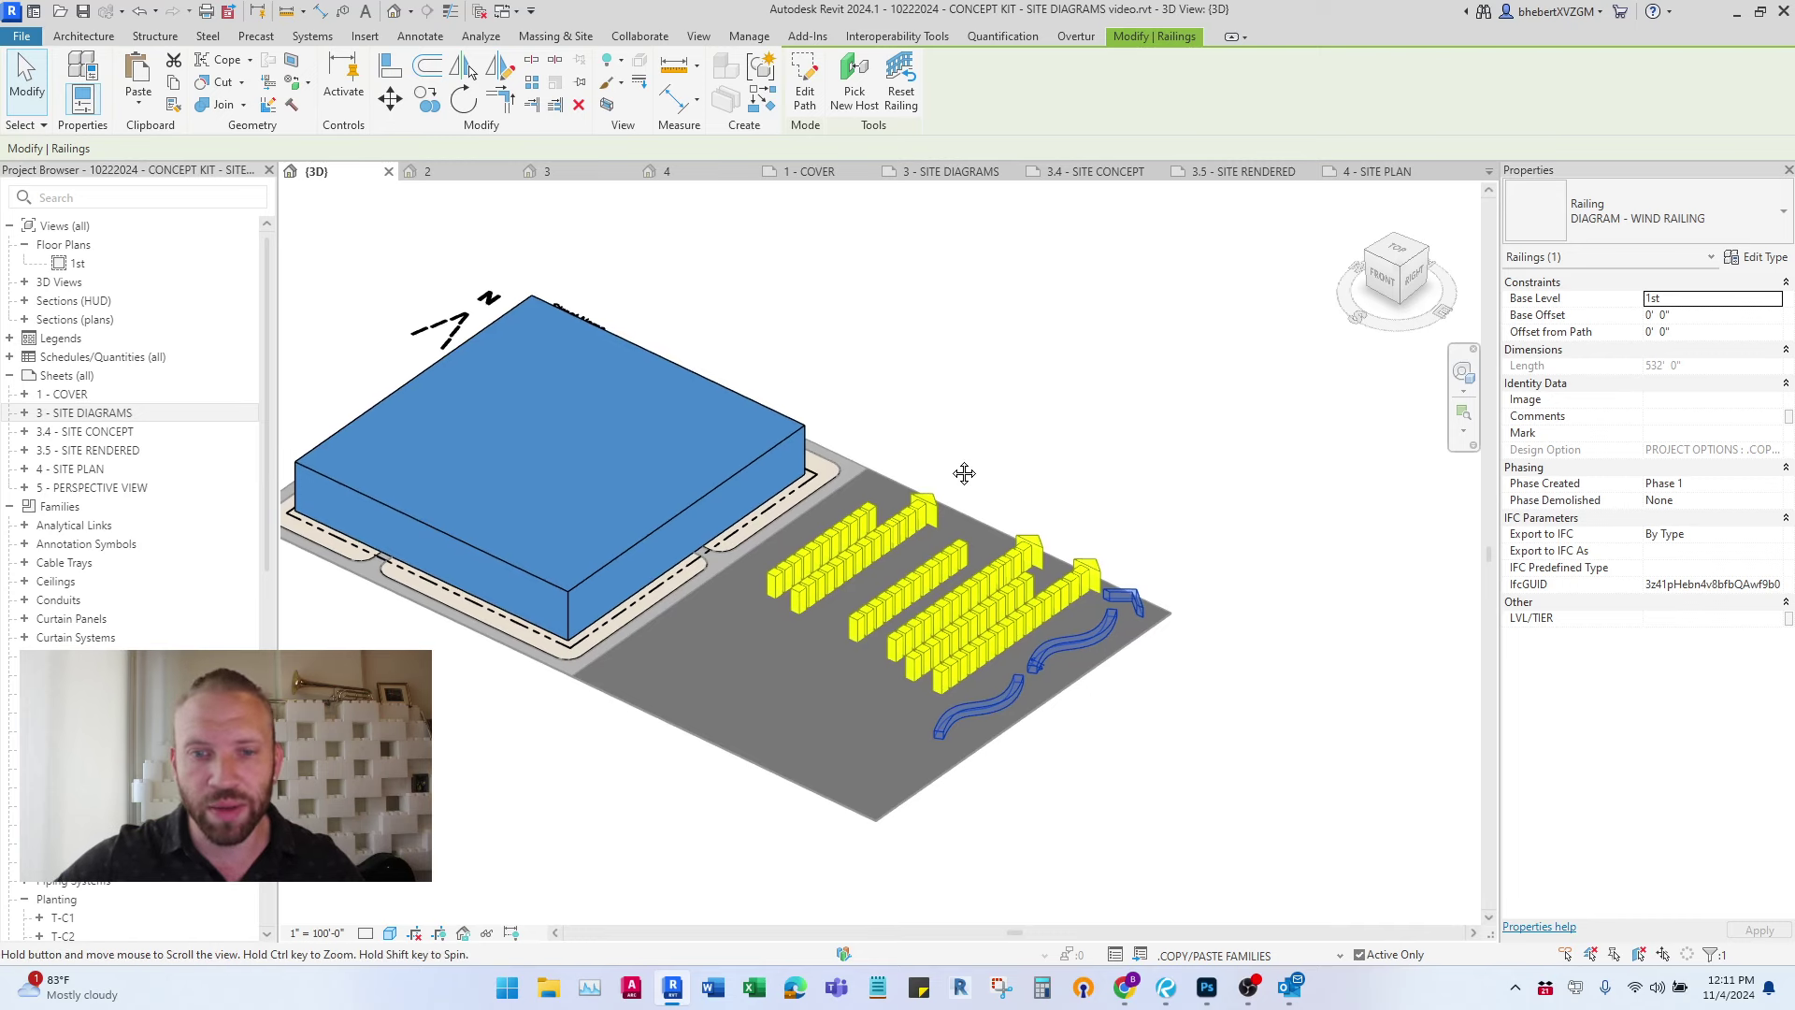
left_click(957, 357)
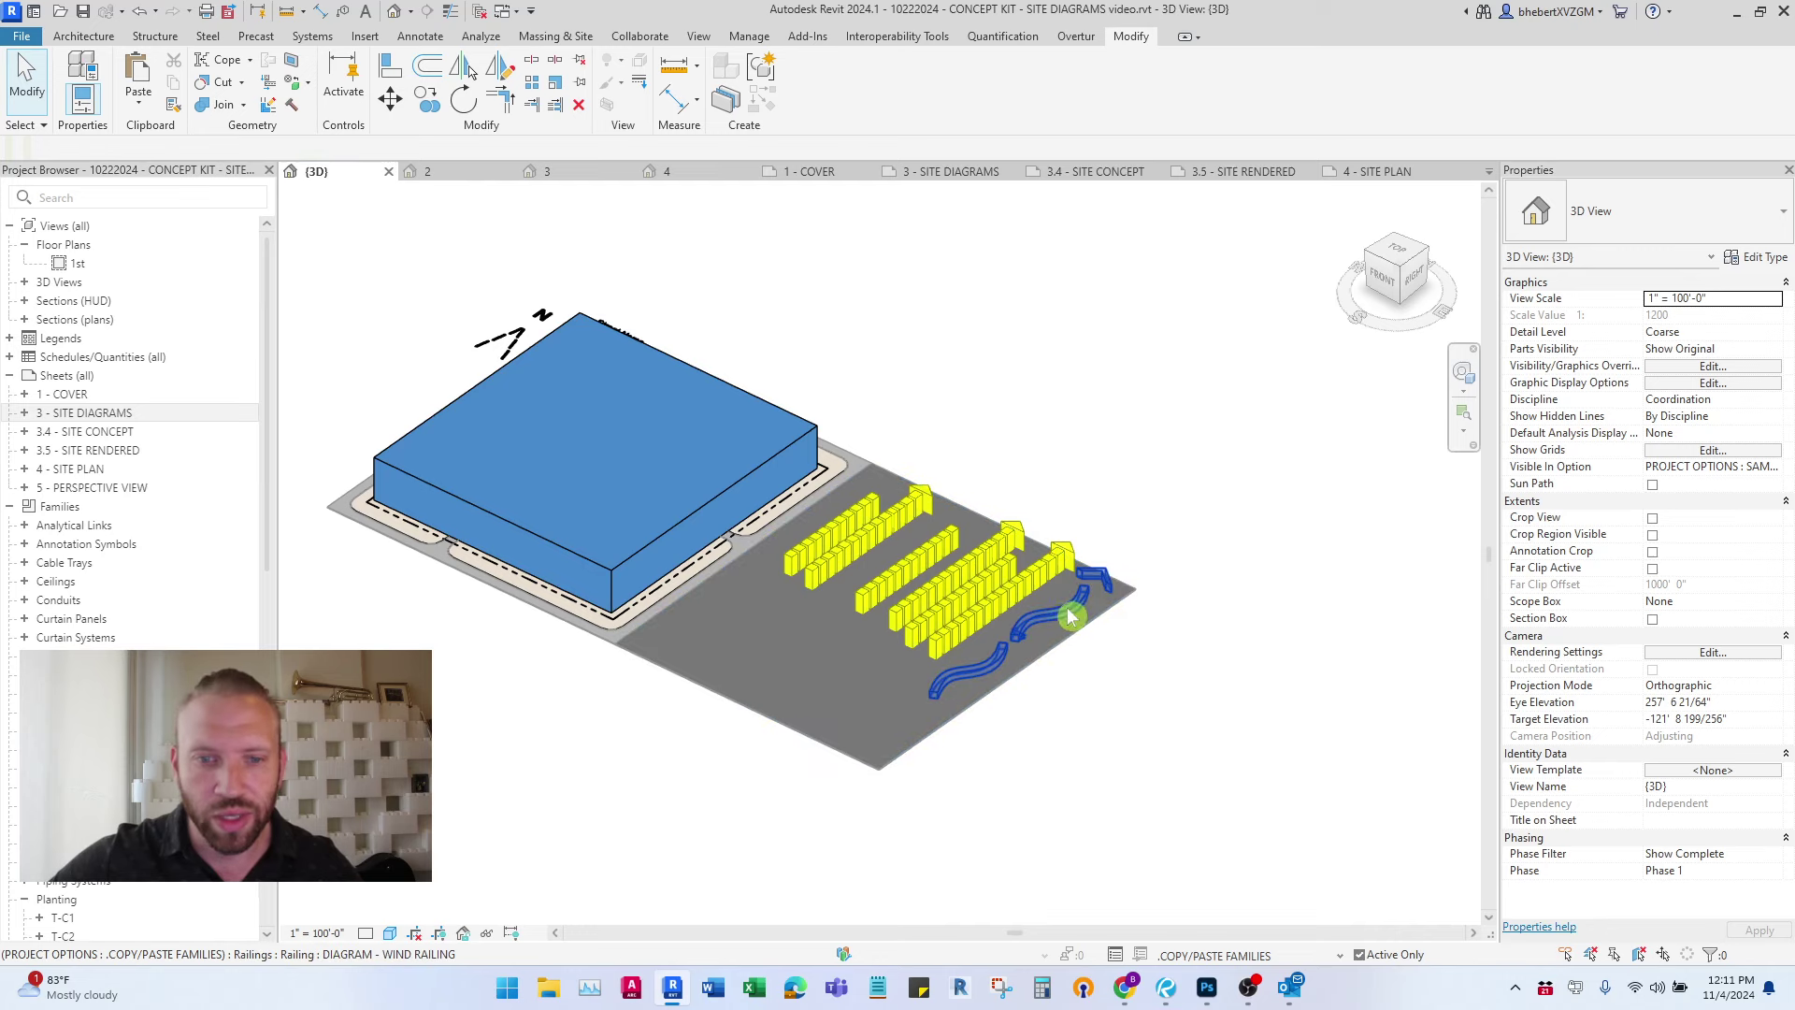
- Open the wind railing's path sketch to inspect its line, and finish the sketch without editing it
left_click(1058, 613)
left_click(821, 104)
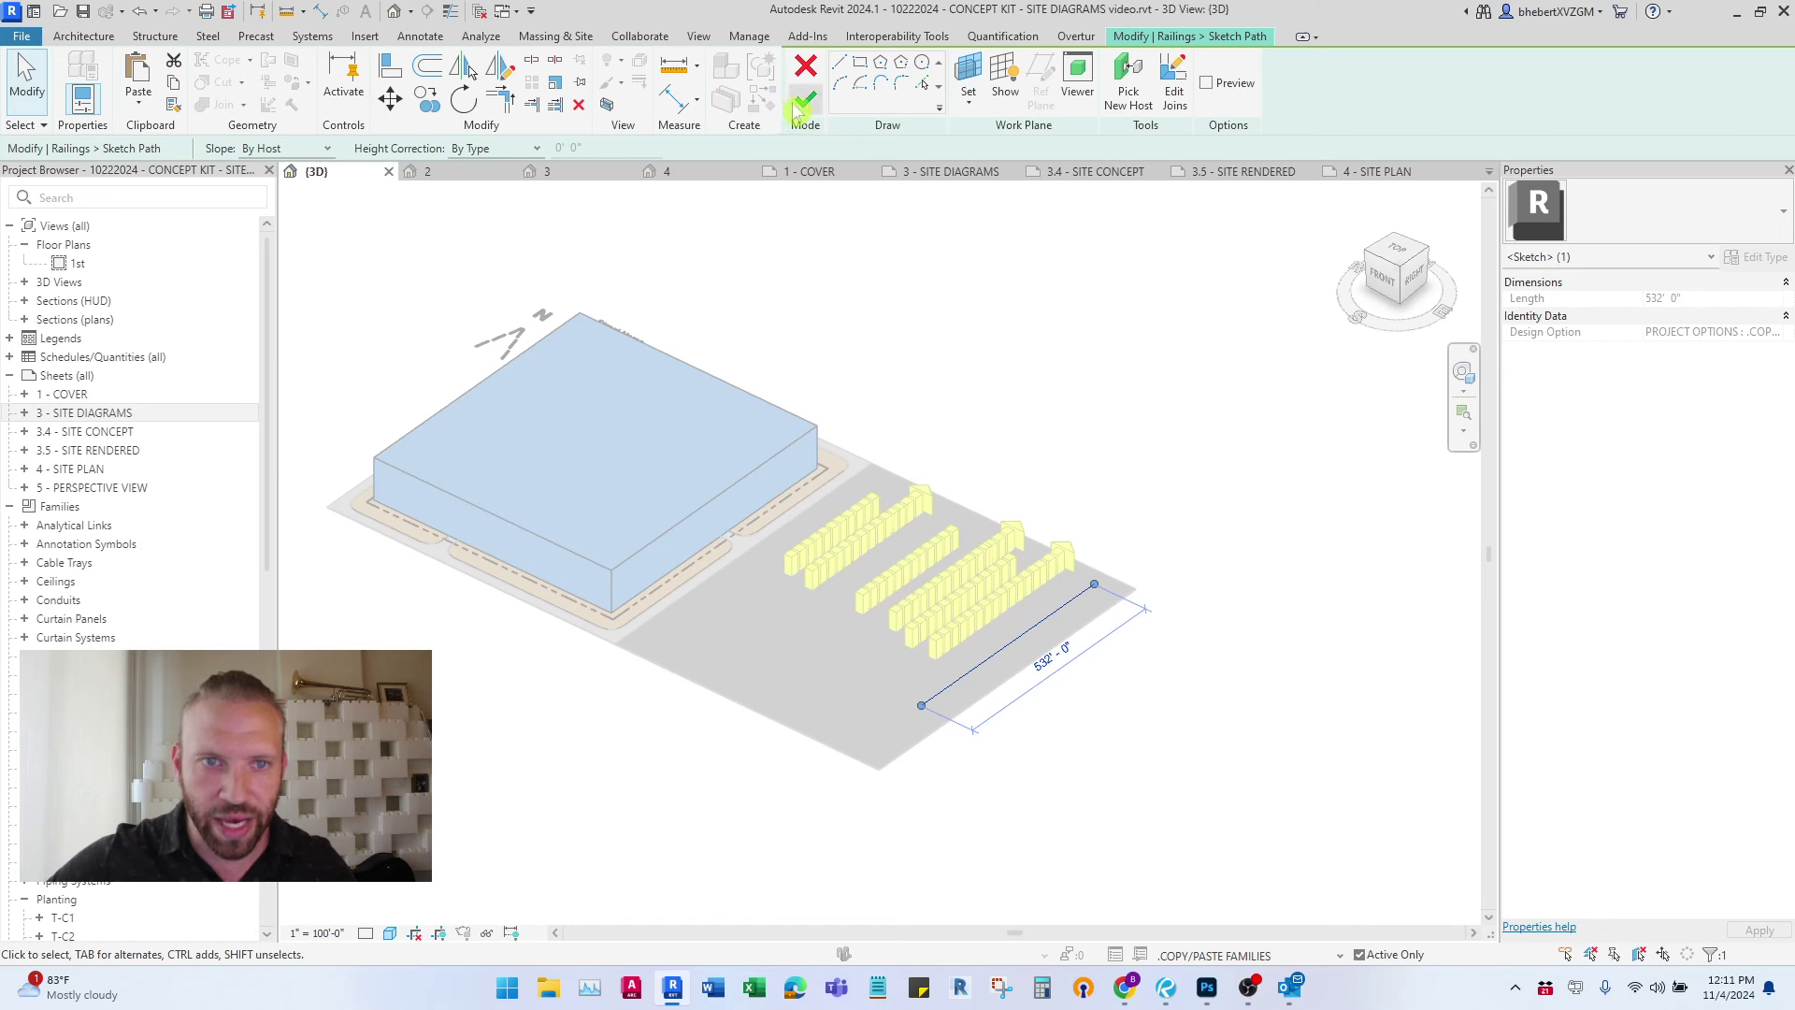
left_click(802, 103)
left_click(1169, 360)
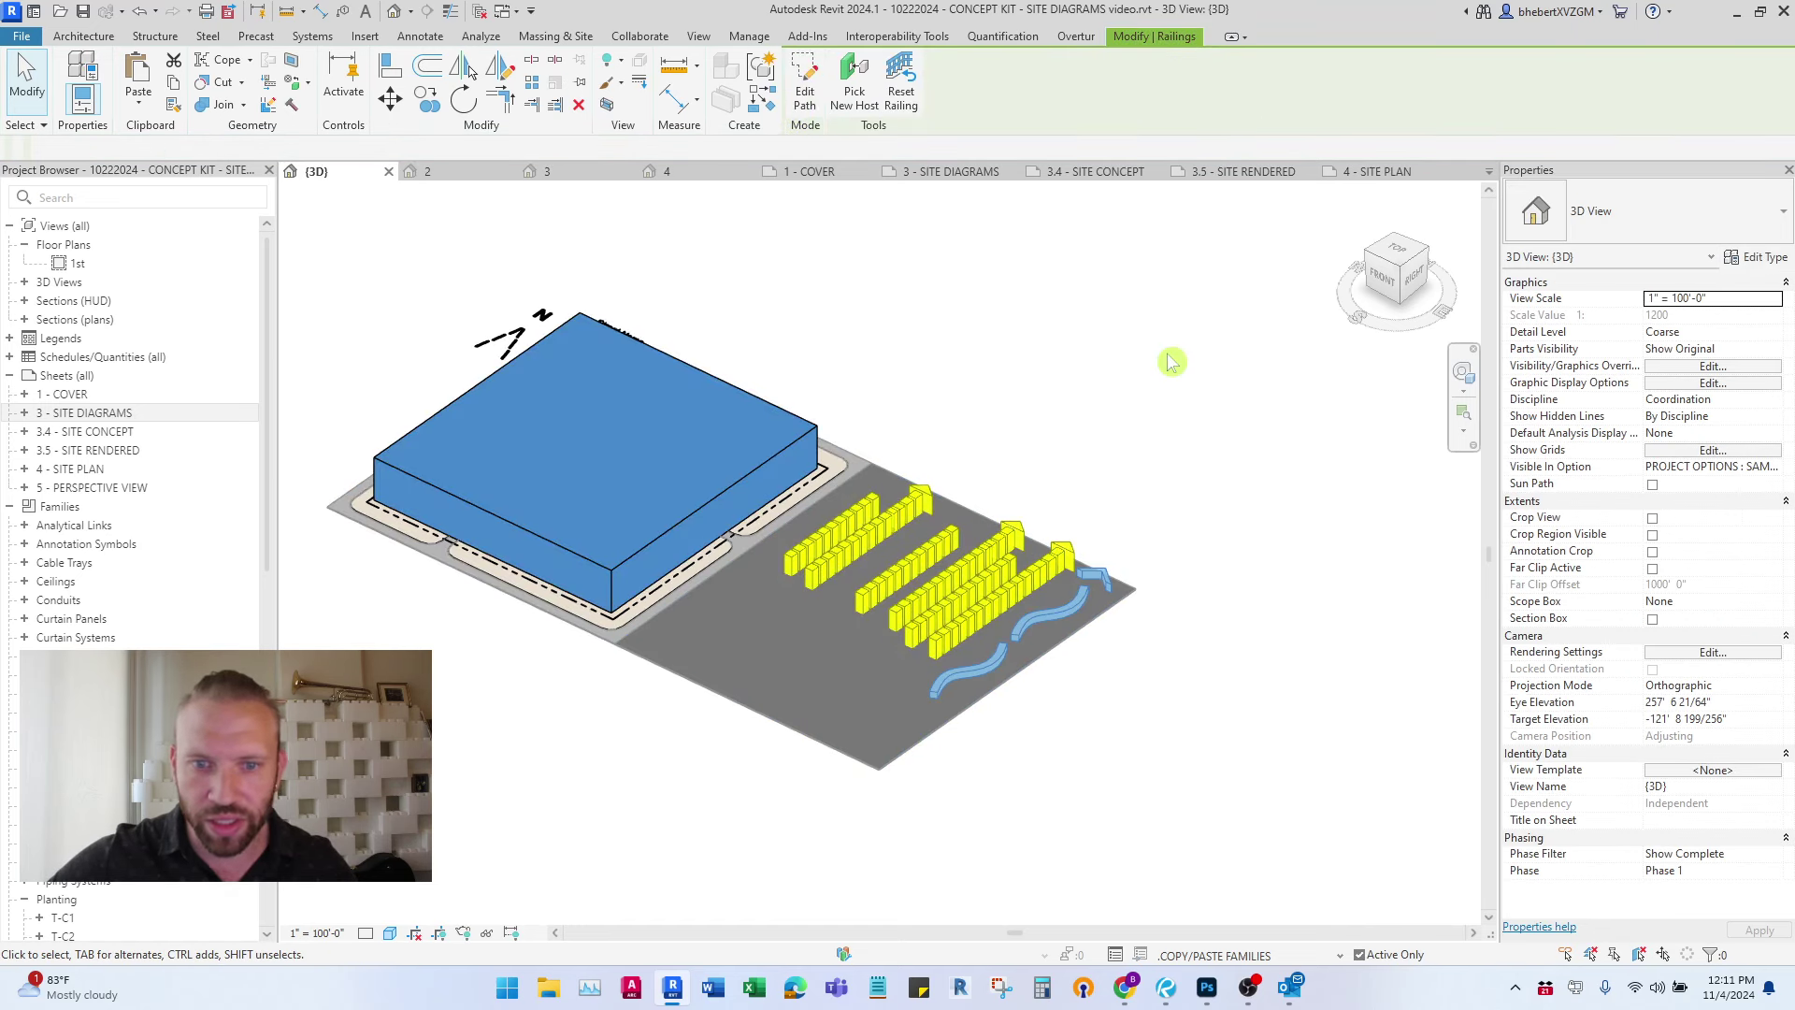
- Copy the wind railing, activate Option 1 and paste the railing aligned to the same place
left_click(1111, 591)
left_click(1164, 552)
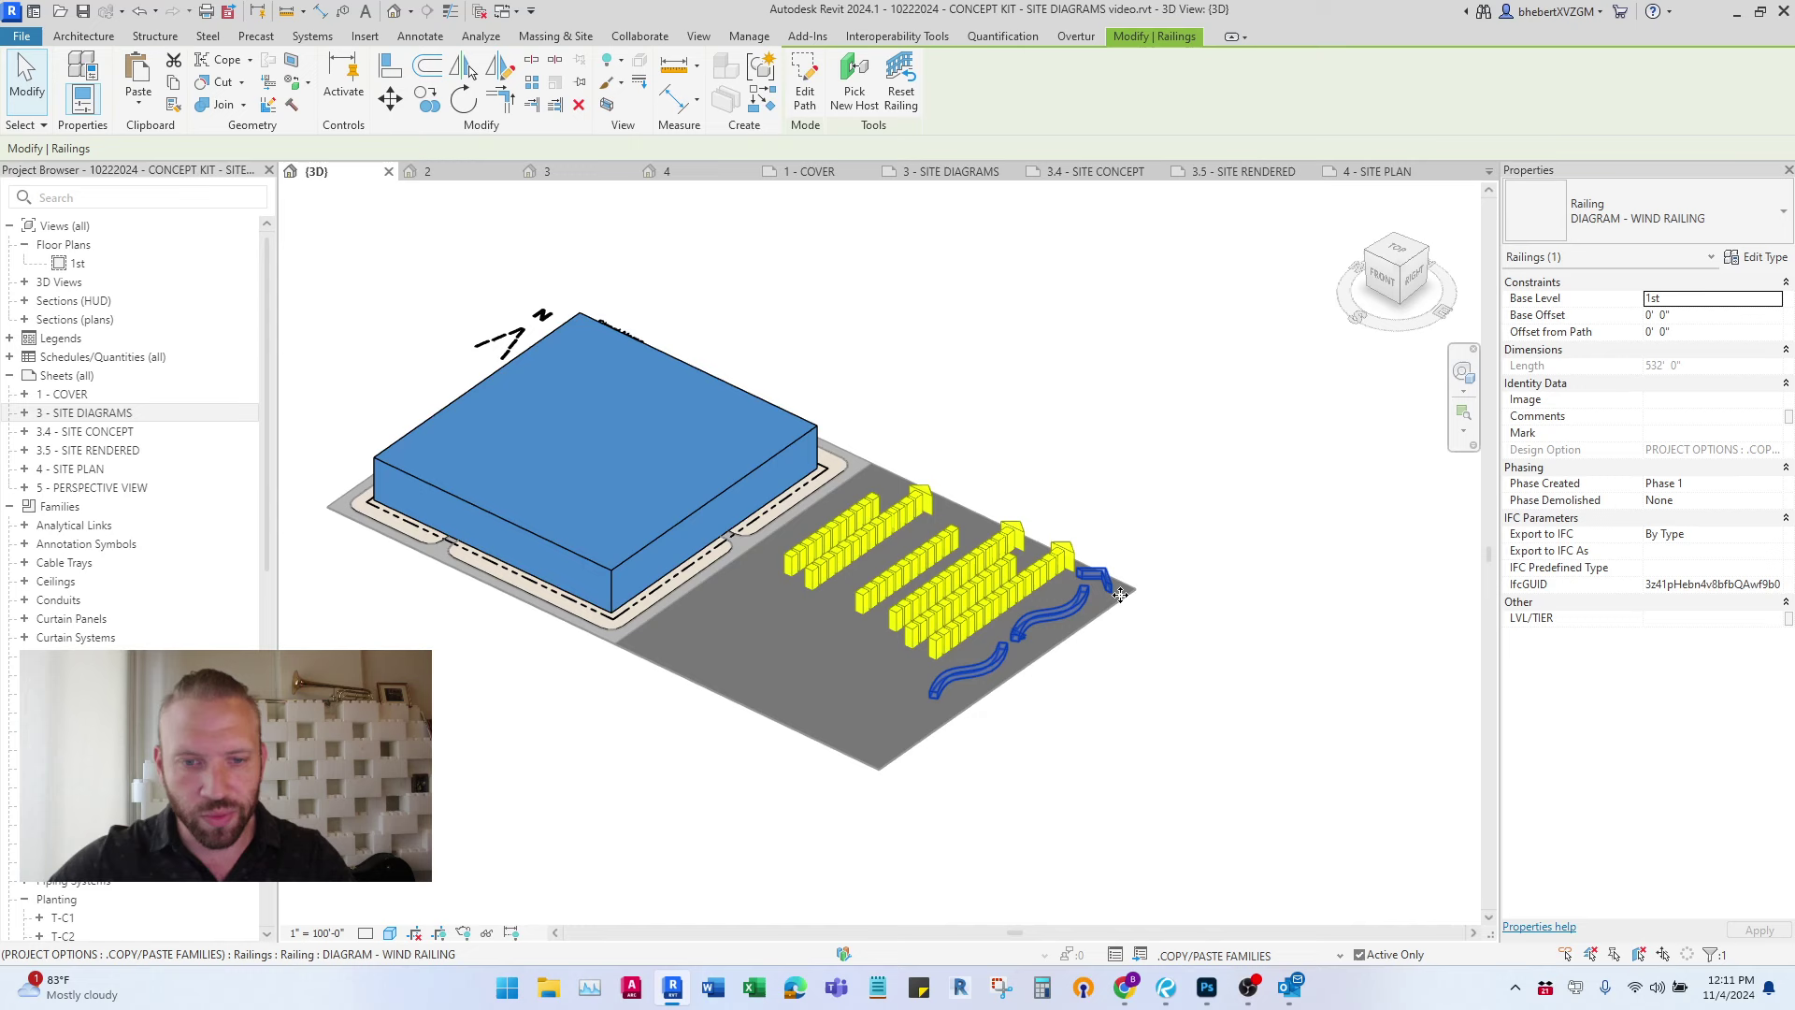
scroll(1346, 669, "down", 1)
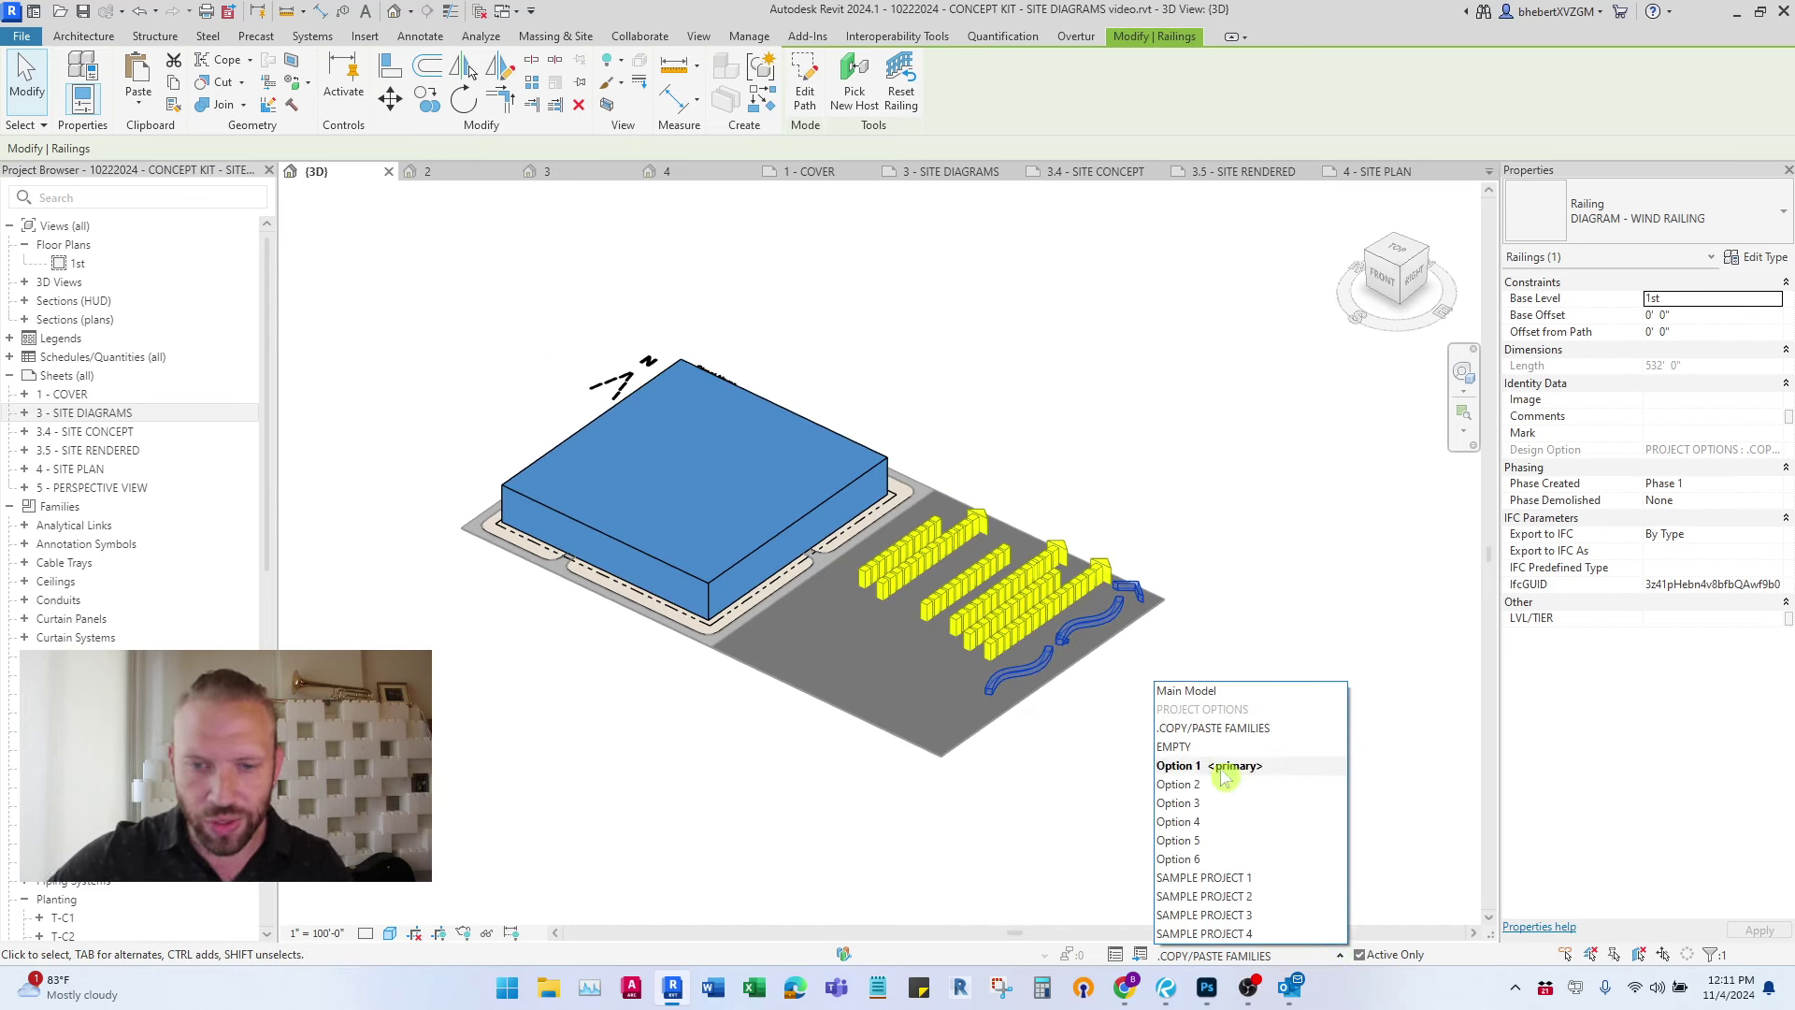
left_click(1220, 767)
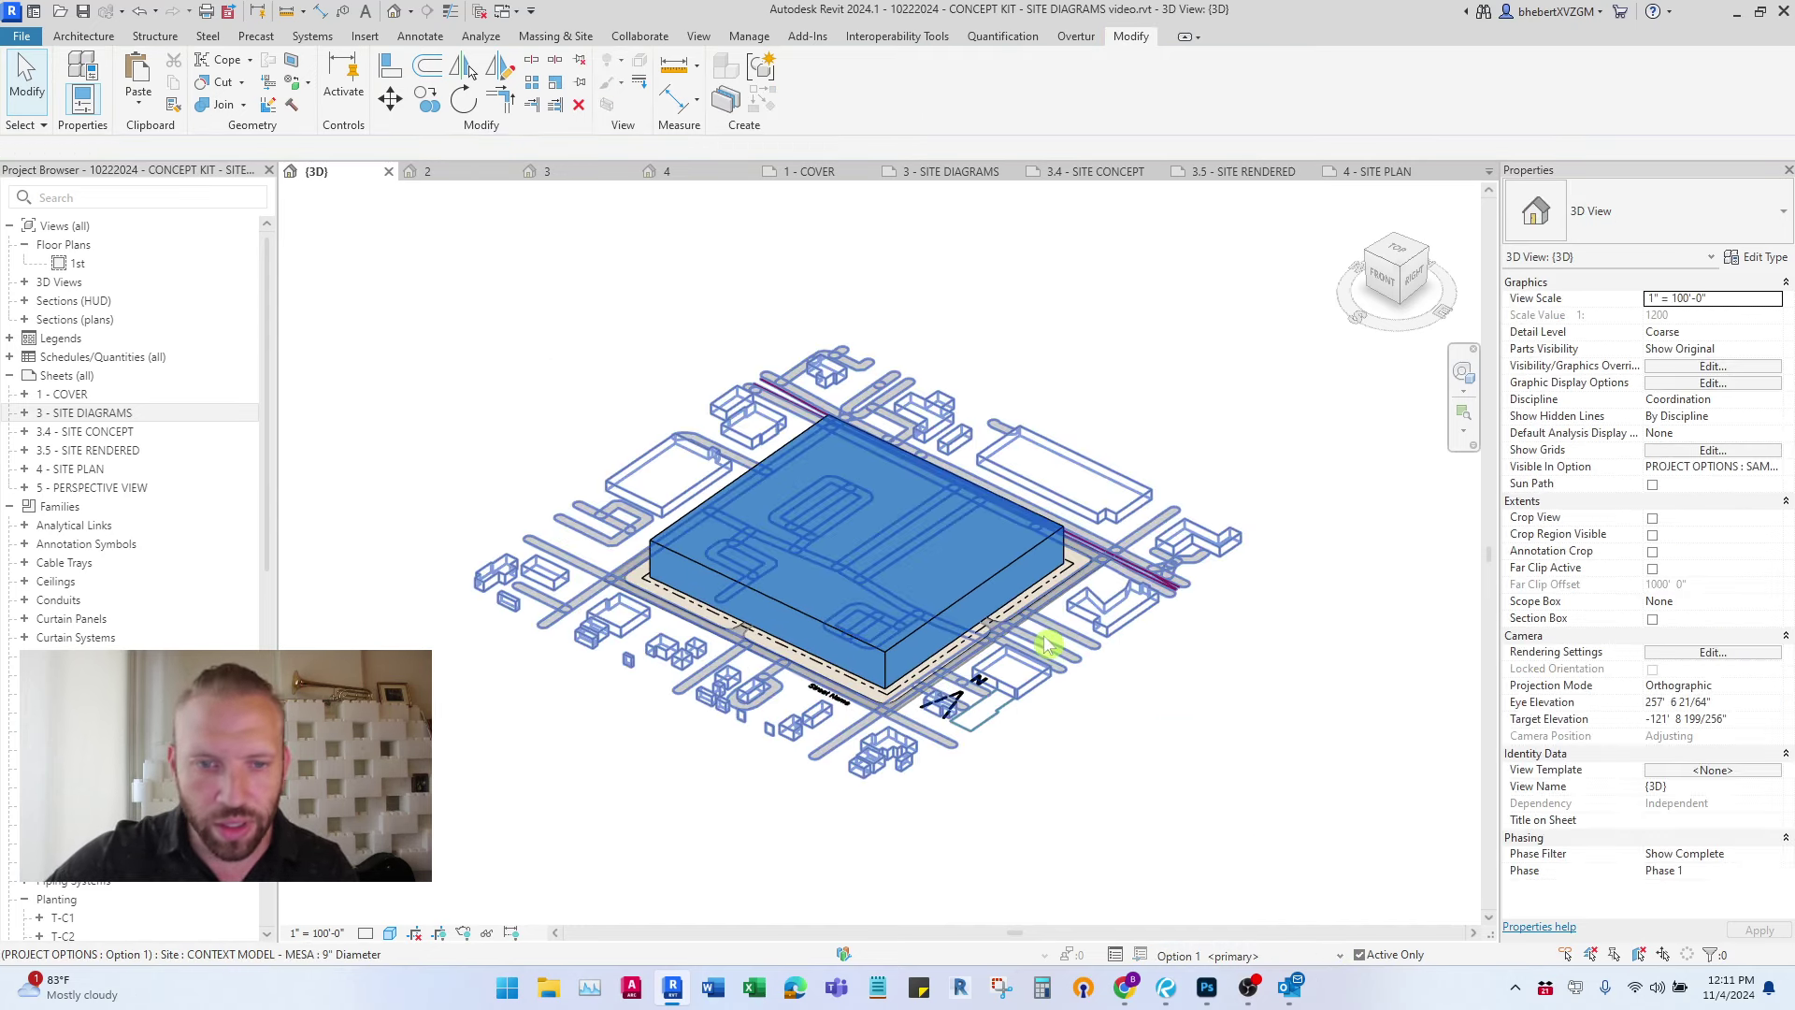
left_click(136, 109)
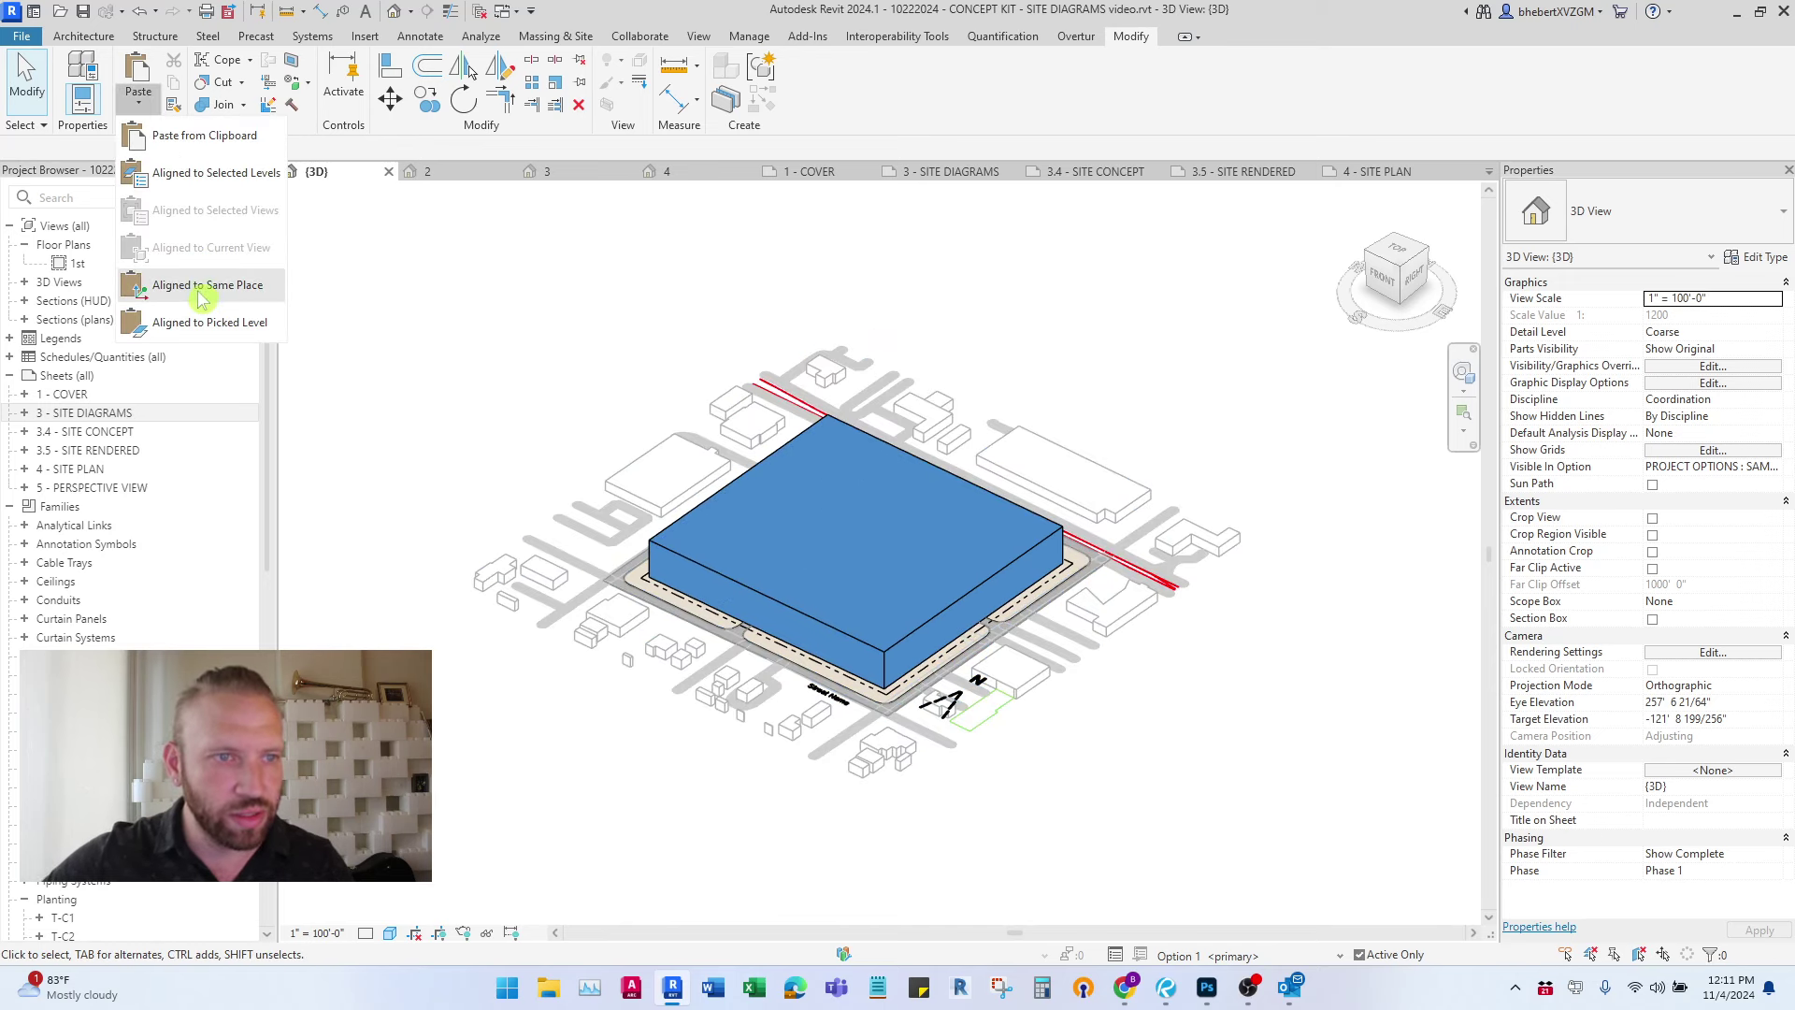
left_click(200, 292)
- Move the pasted wind railing east, clear of the context buildings, and set its base offset to 120'
middle_click_drag(845, 589, 970, 622, "shift")
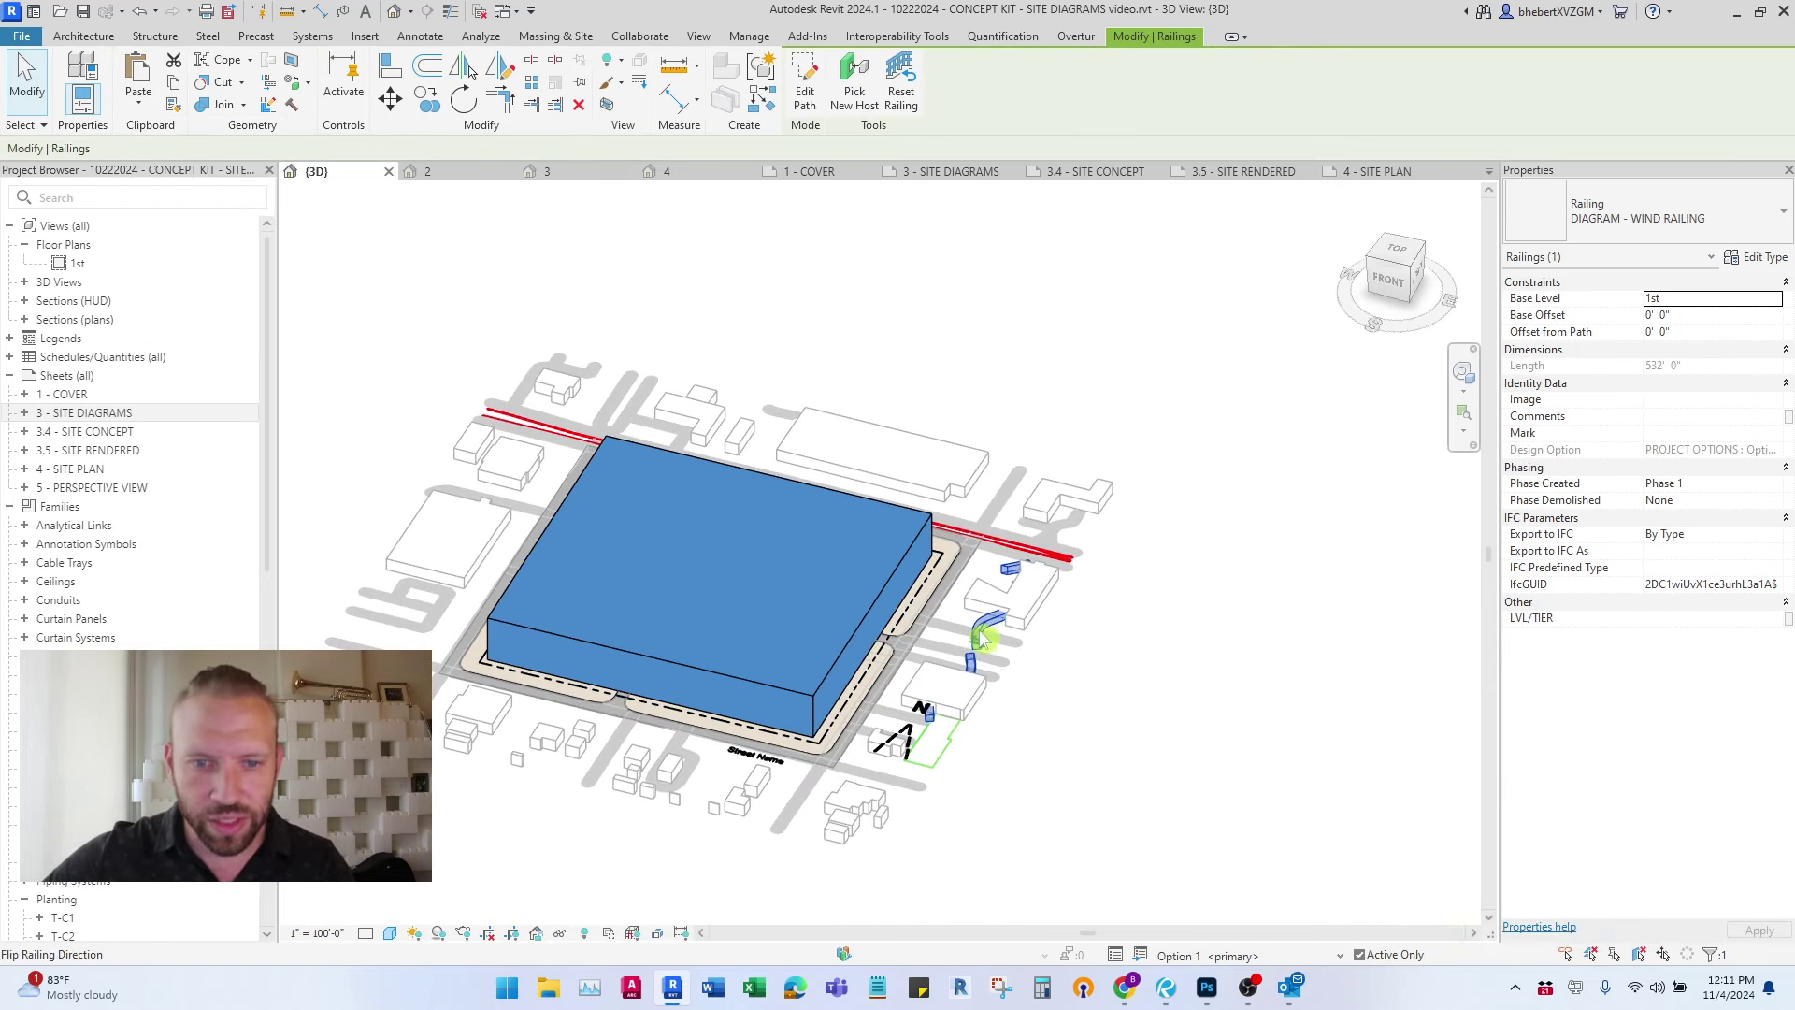
scroll(1057, 645, "up", 2)
left_click(1140, 675)
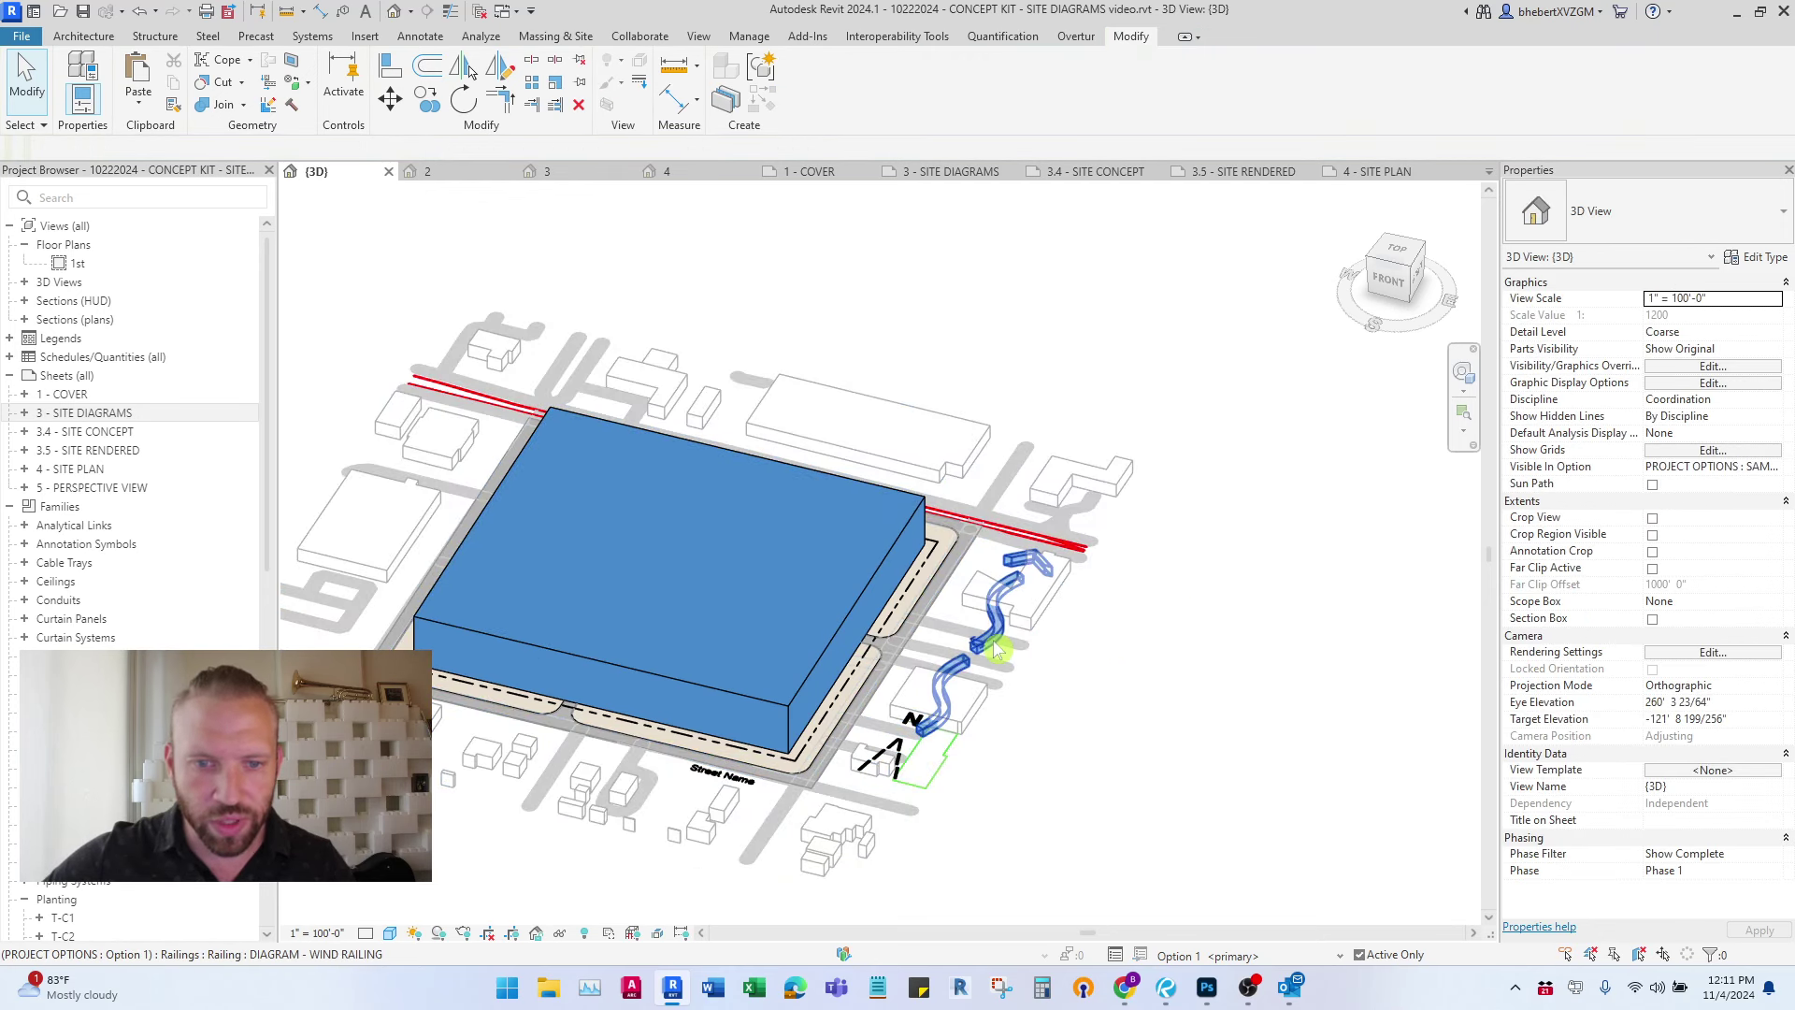
left_click_drag(998, 635, 1162, 684)
middle_click_drag(993, 619, 966, 600, "shift")
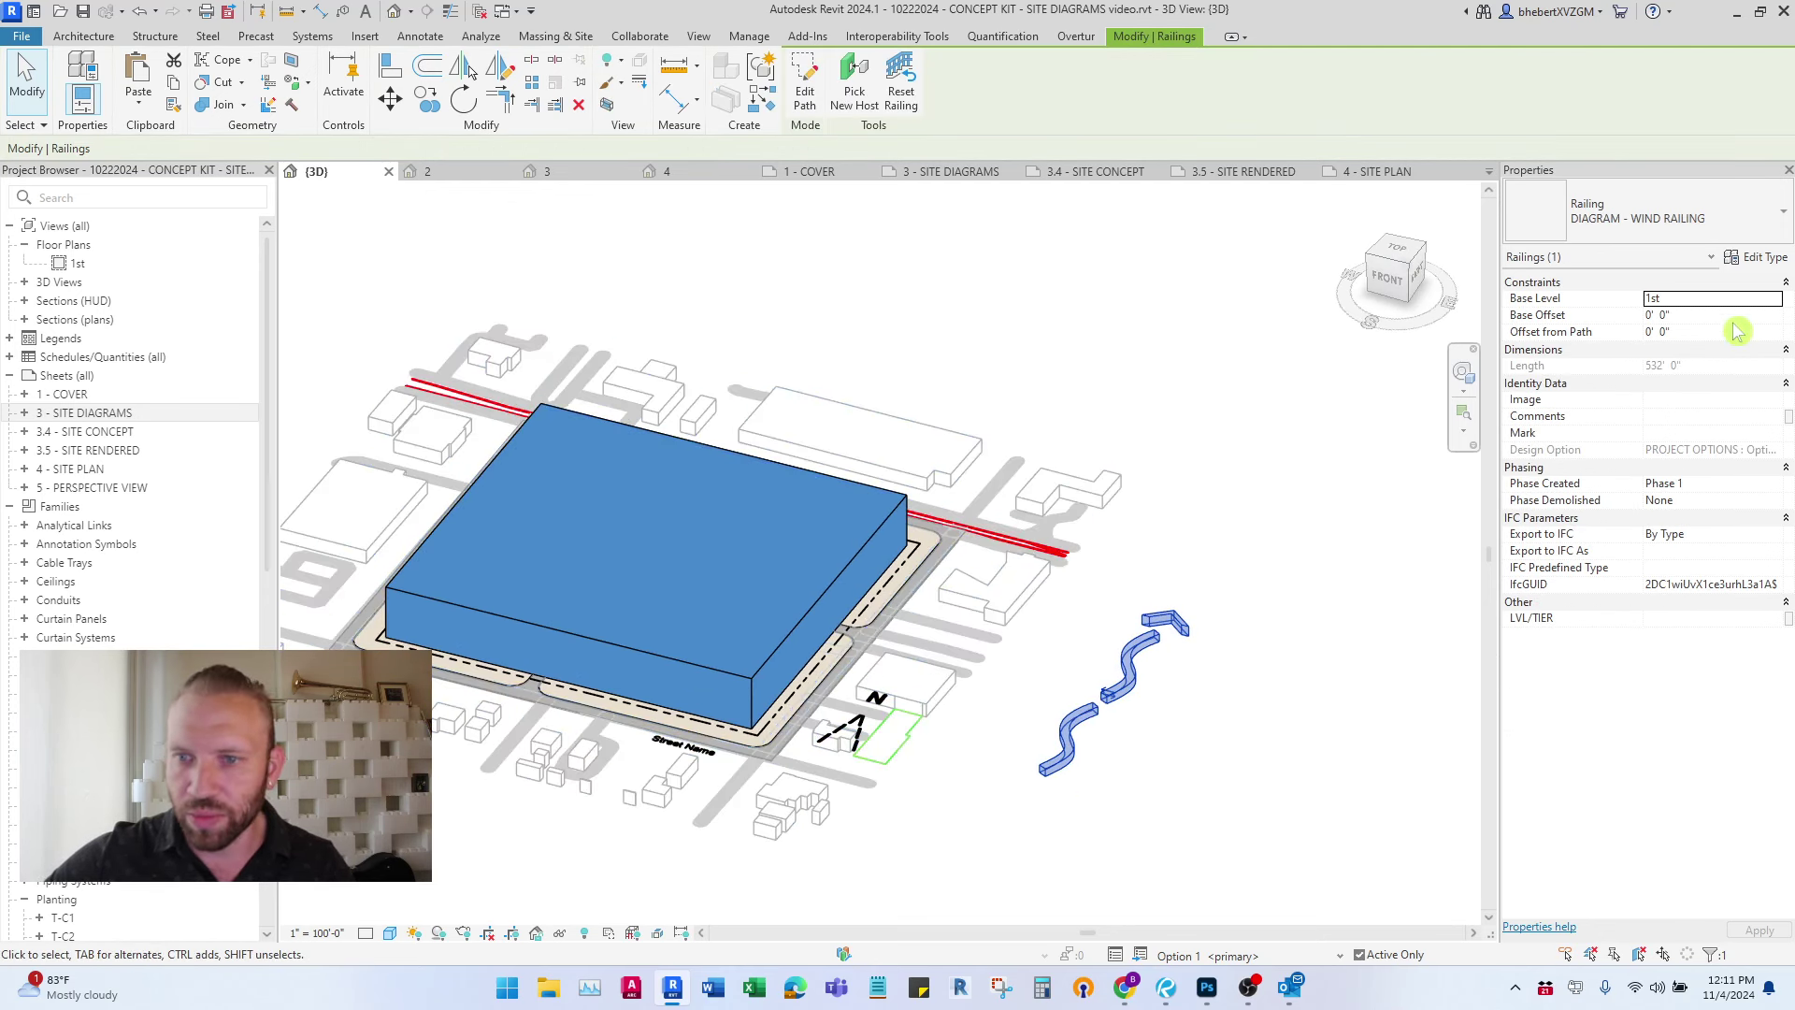
middle_click_drag(1066, 540, 1159, 393, "shift")
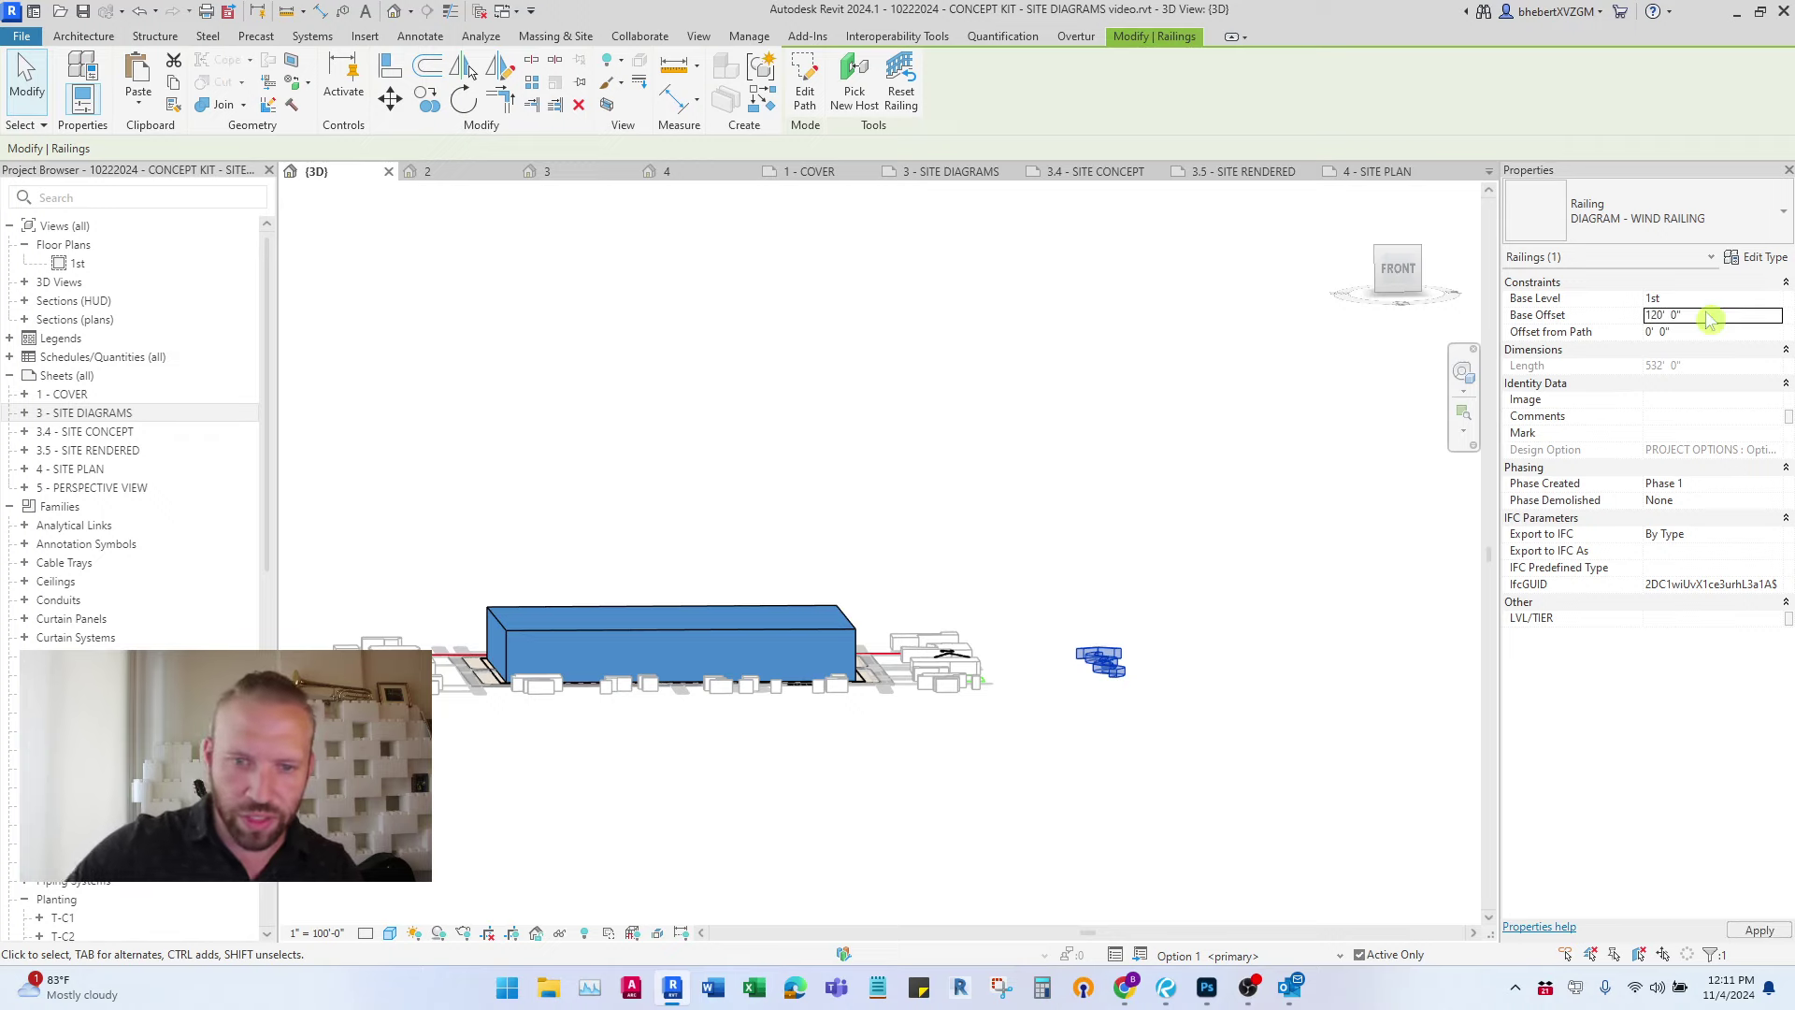
- From the top view, rotate the wind railing clockwise to point slightly south of east and move it over the site's southeast part
middle_click_drag(928, 485, 976, 815, "shift")
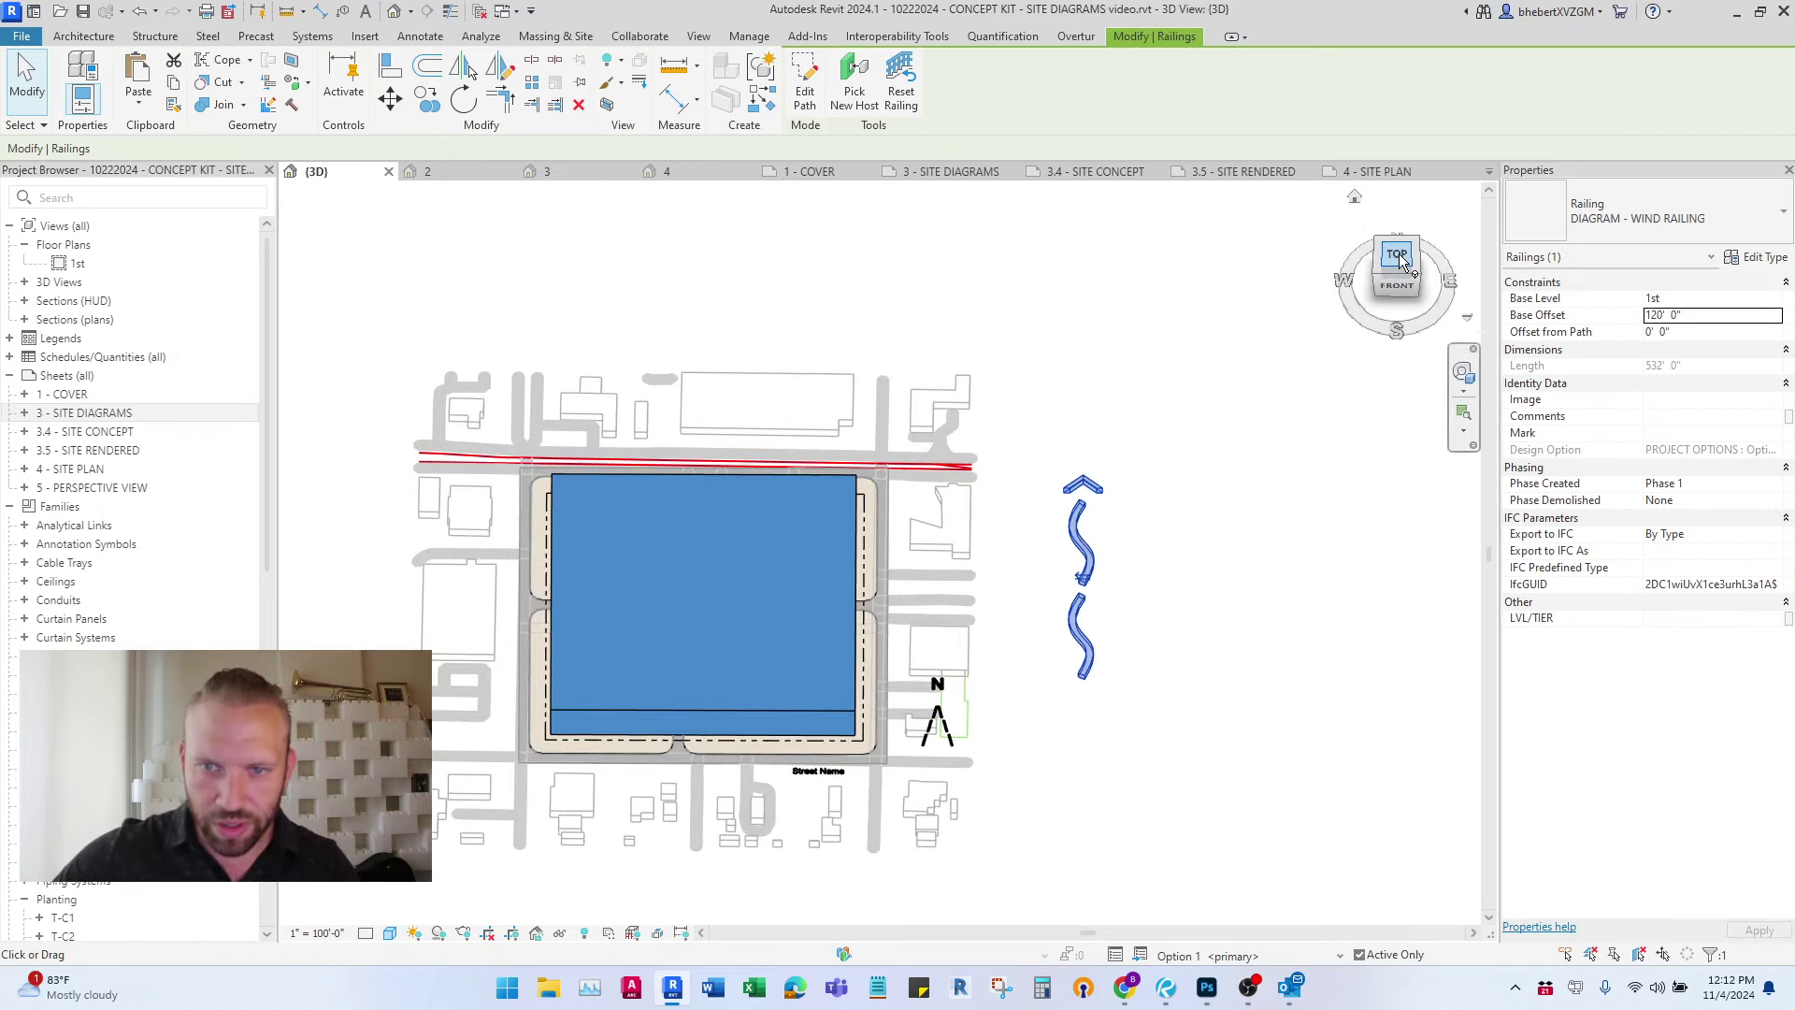
left_click(1399, 254)
left_click(464, 99)
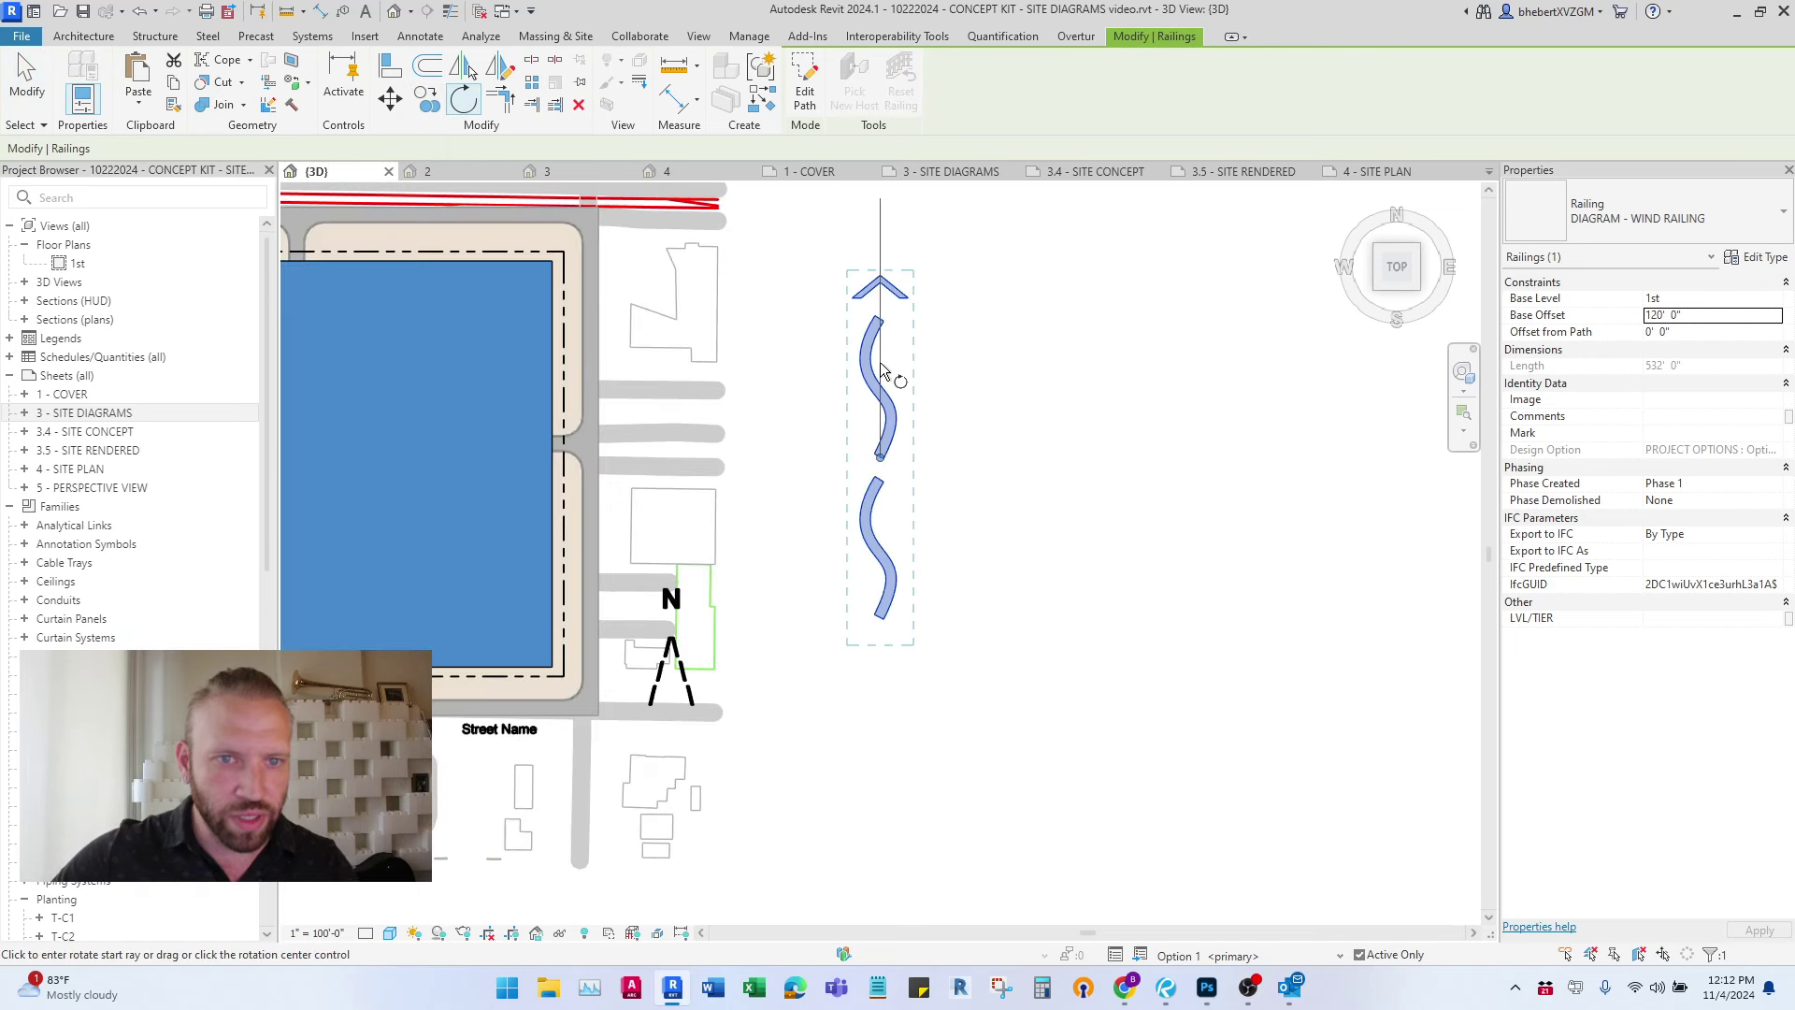
left_click(883, 372)
left_click(1206, 499)
left_click_drag(1049, 511, 831, 592)
- Edit the wind railing's path, extending its west end past the site's western edge for a length of about 1316'
left_click(819, 105)
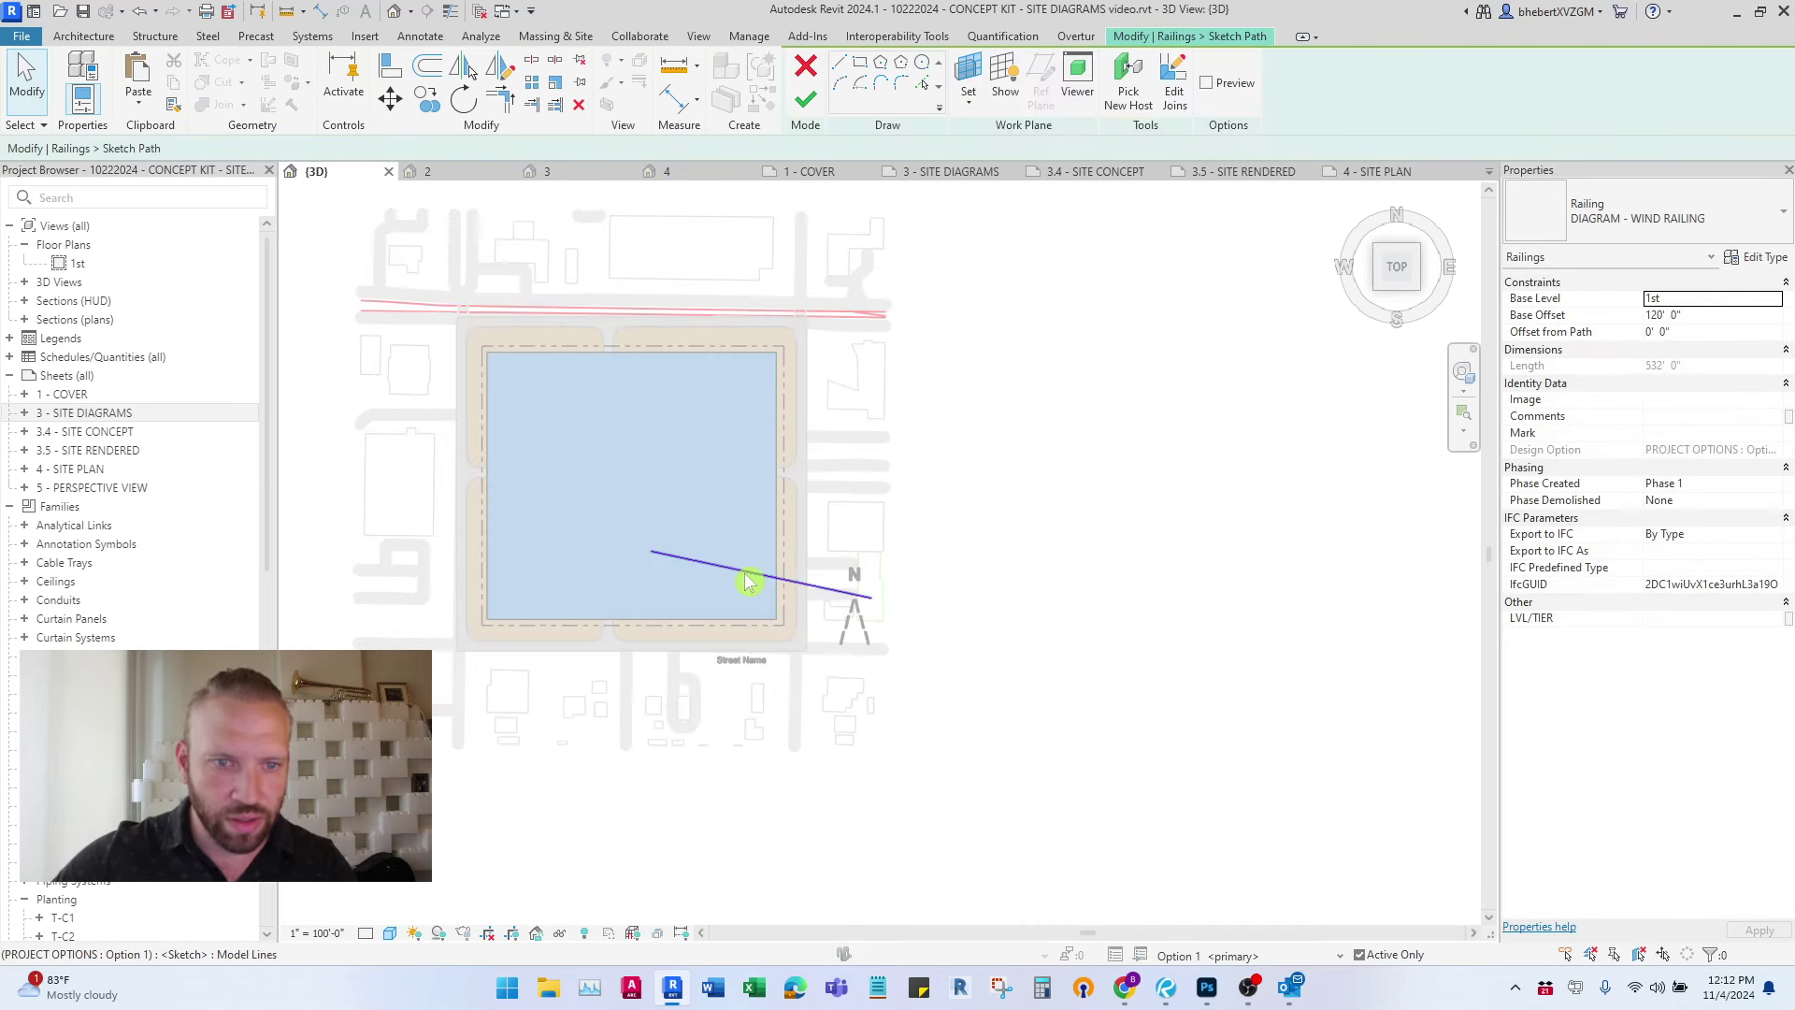
left_click(747, 571)
left_click_drag(654, 549, 586, 536)
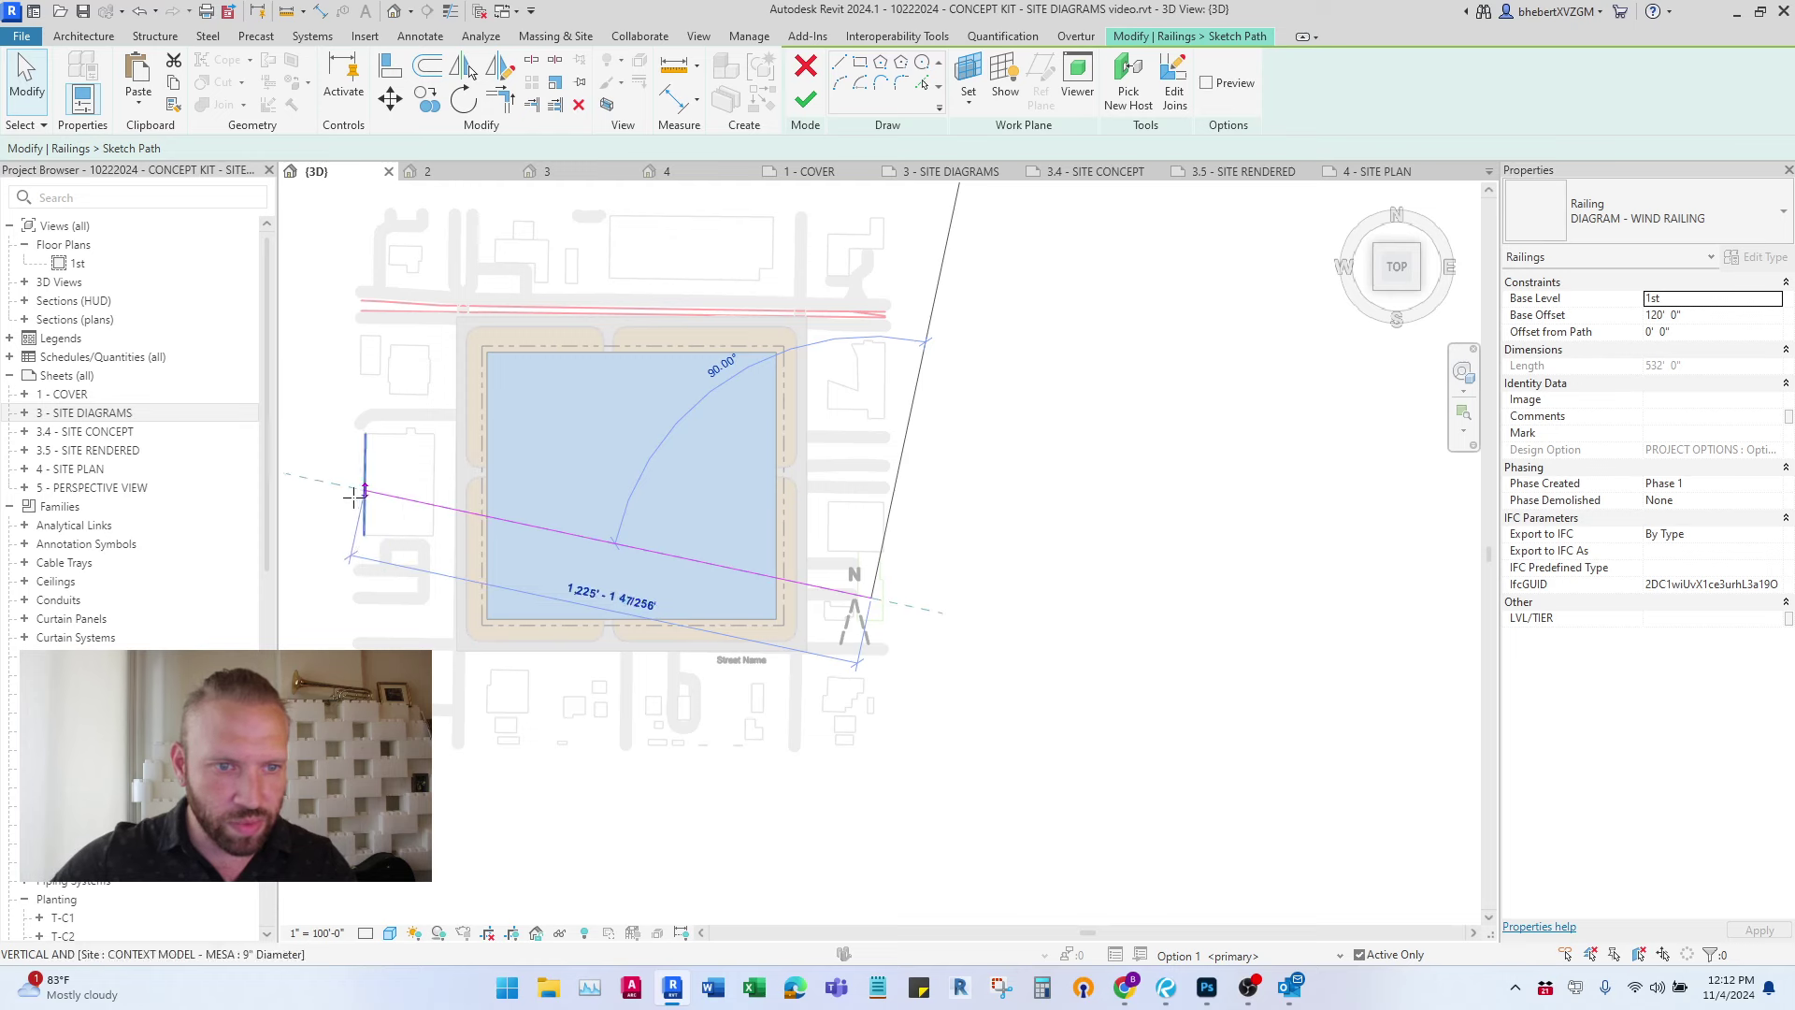
left_click(364, 490)
left_click(805, 98)
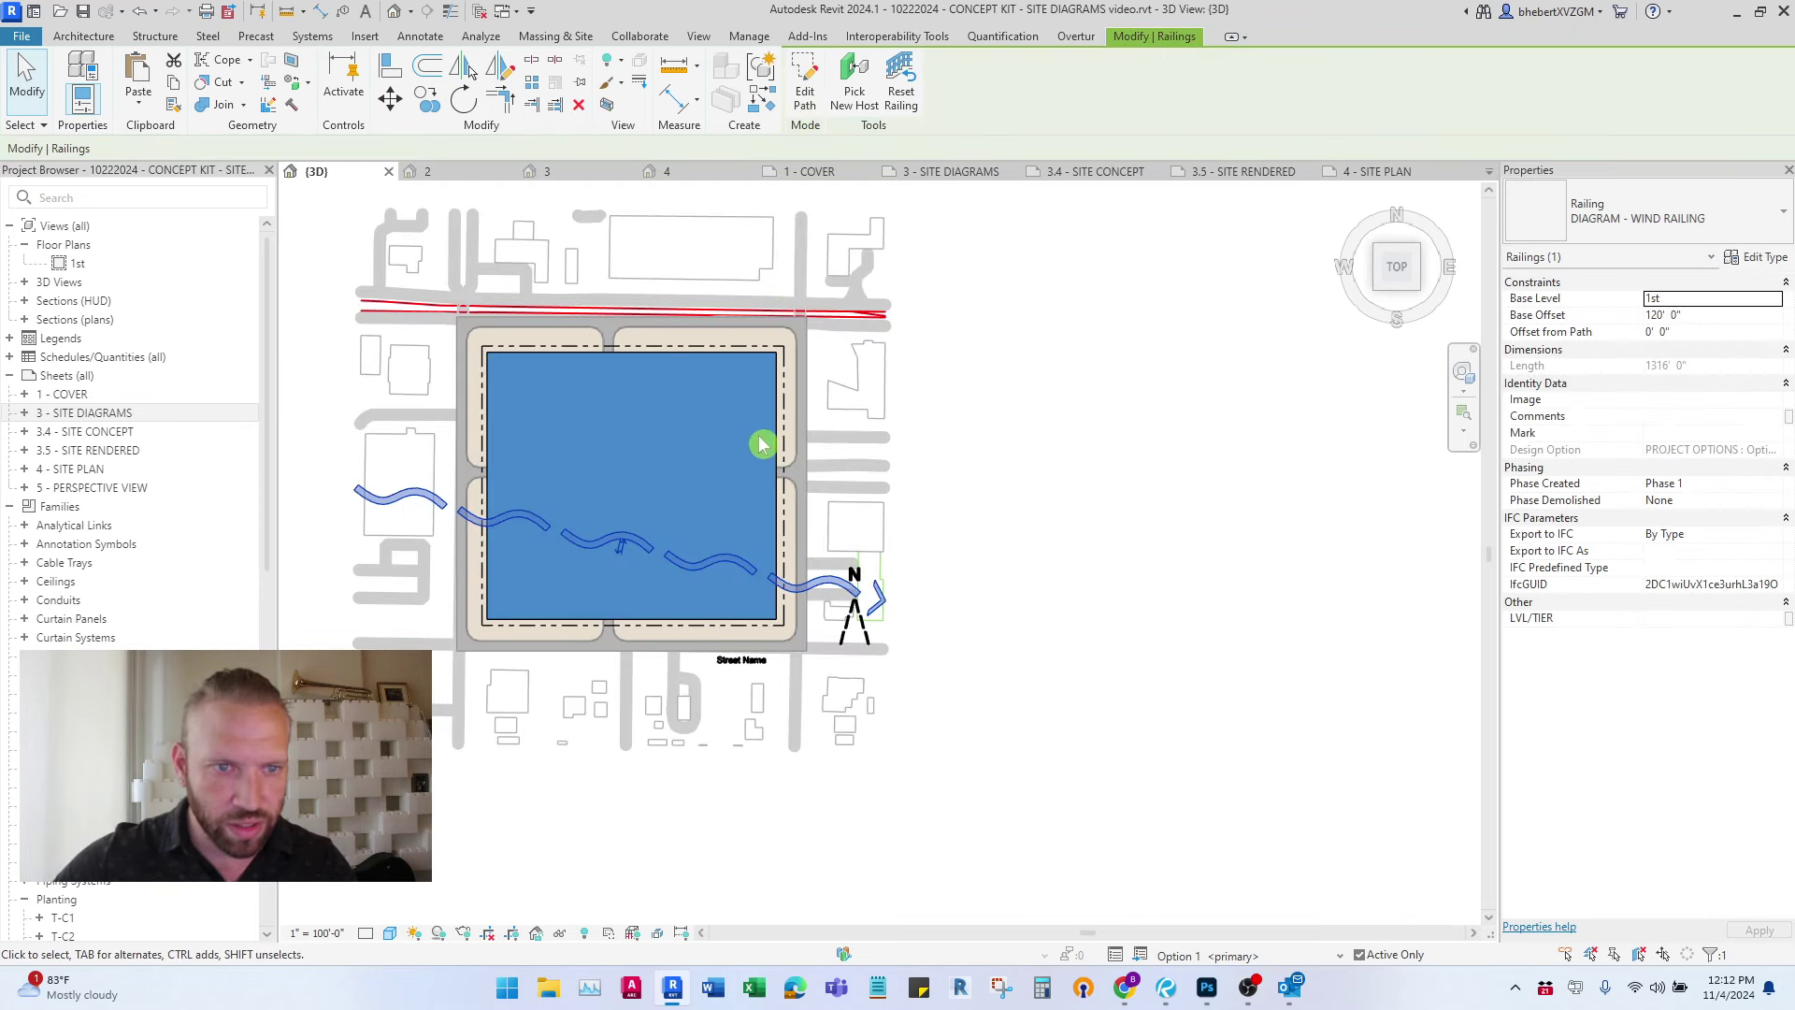
- Copy the wind railing northward twice to form three roughly evenly spaced wind arrows across the site
middle_click_drag(762, 444, 908, 453)
scroll(731, 519, "up", 1)
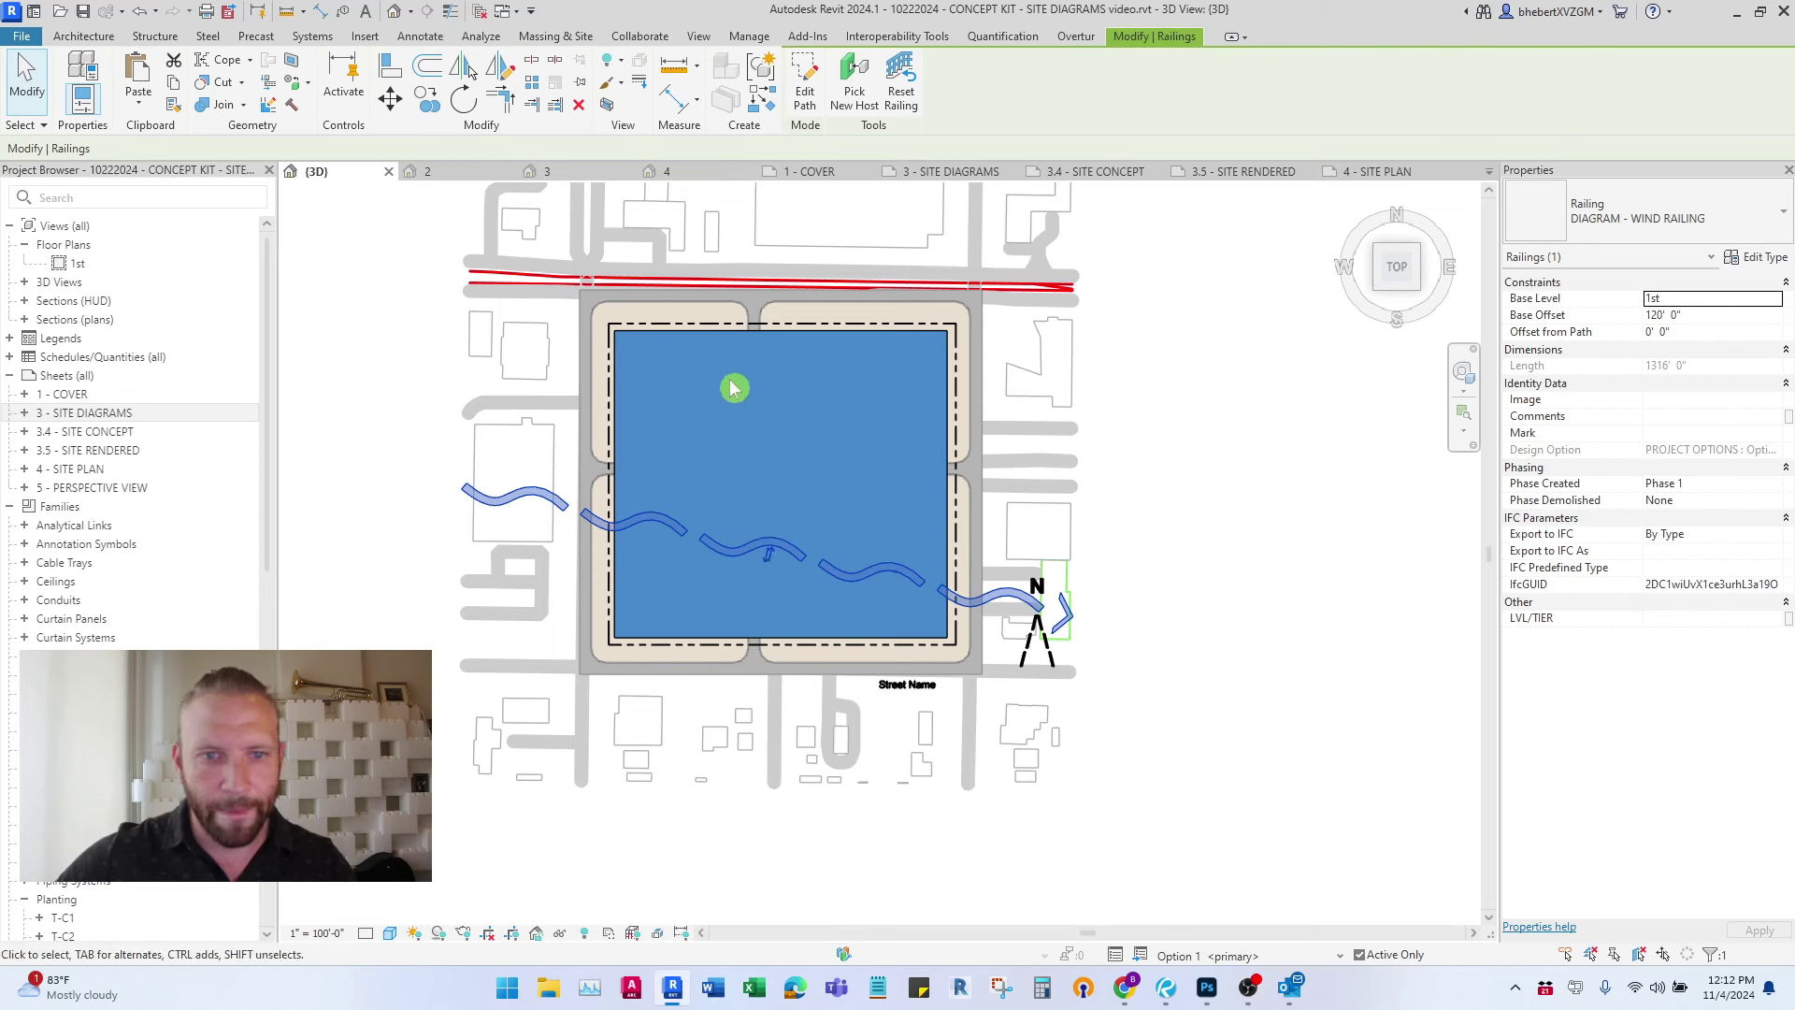
left_click(426, 99)
left_click(1125, 617)
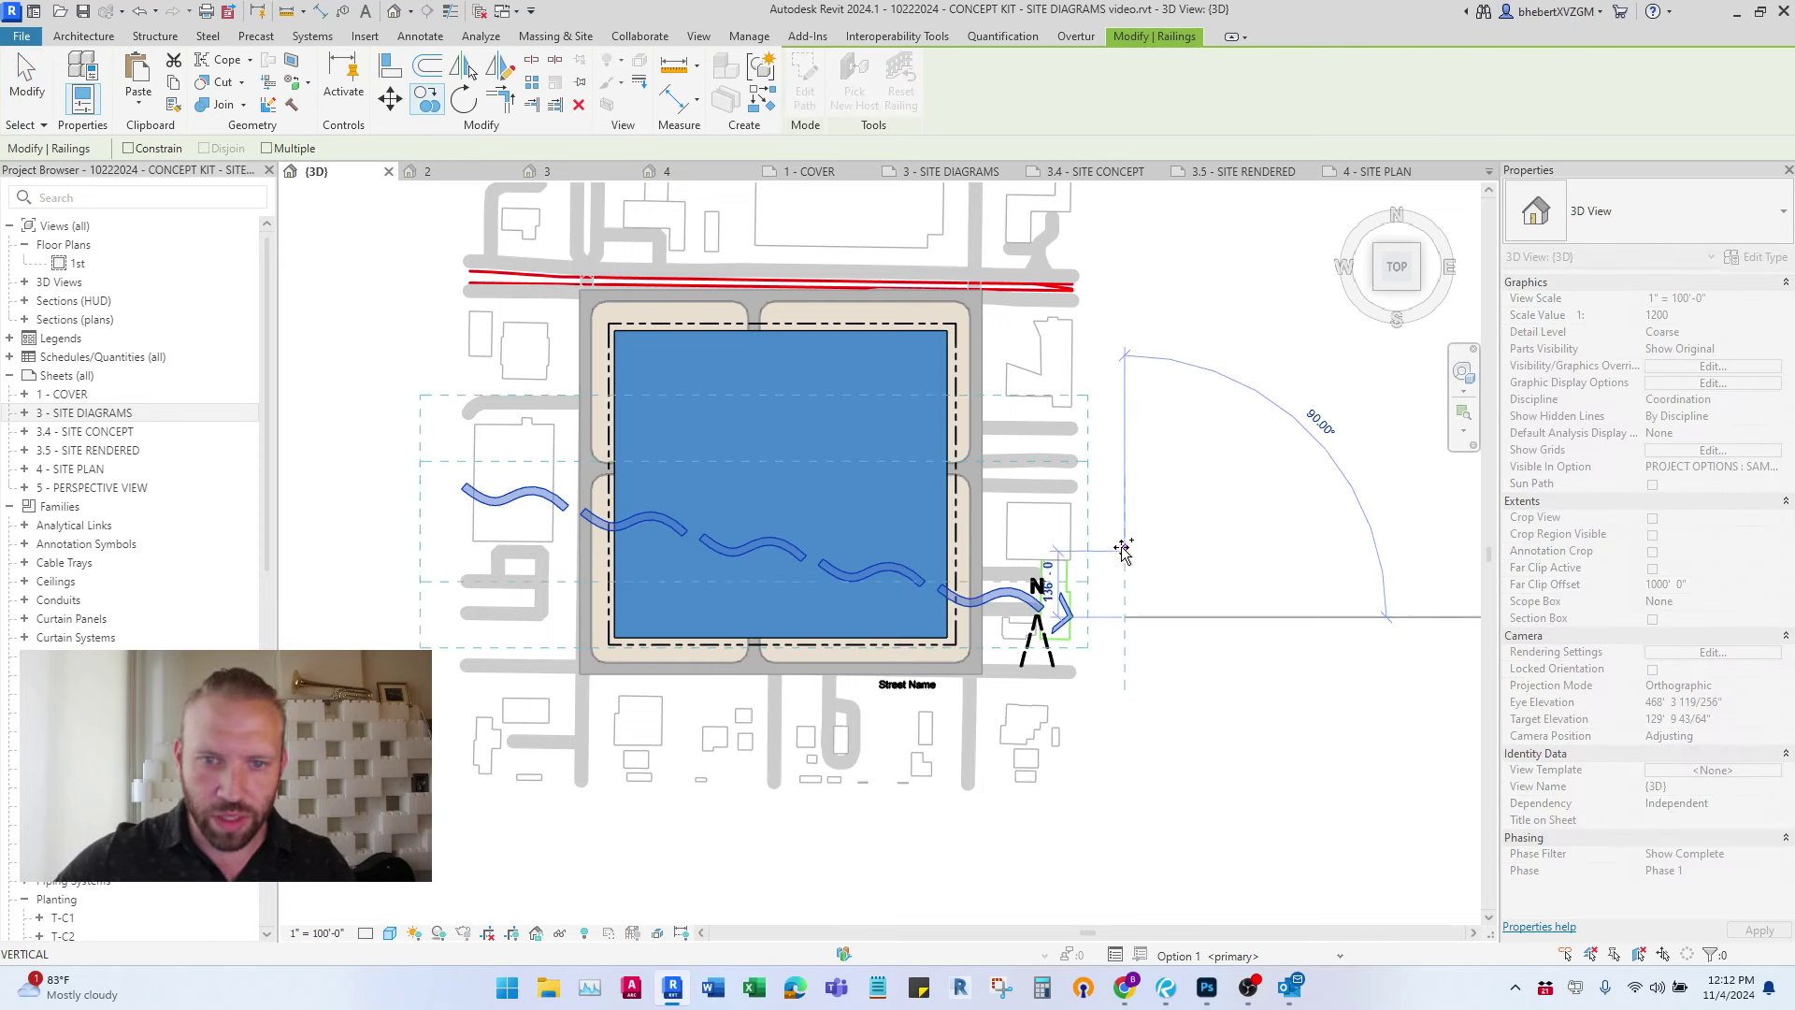
left_click(1127, 529)
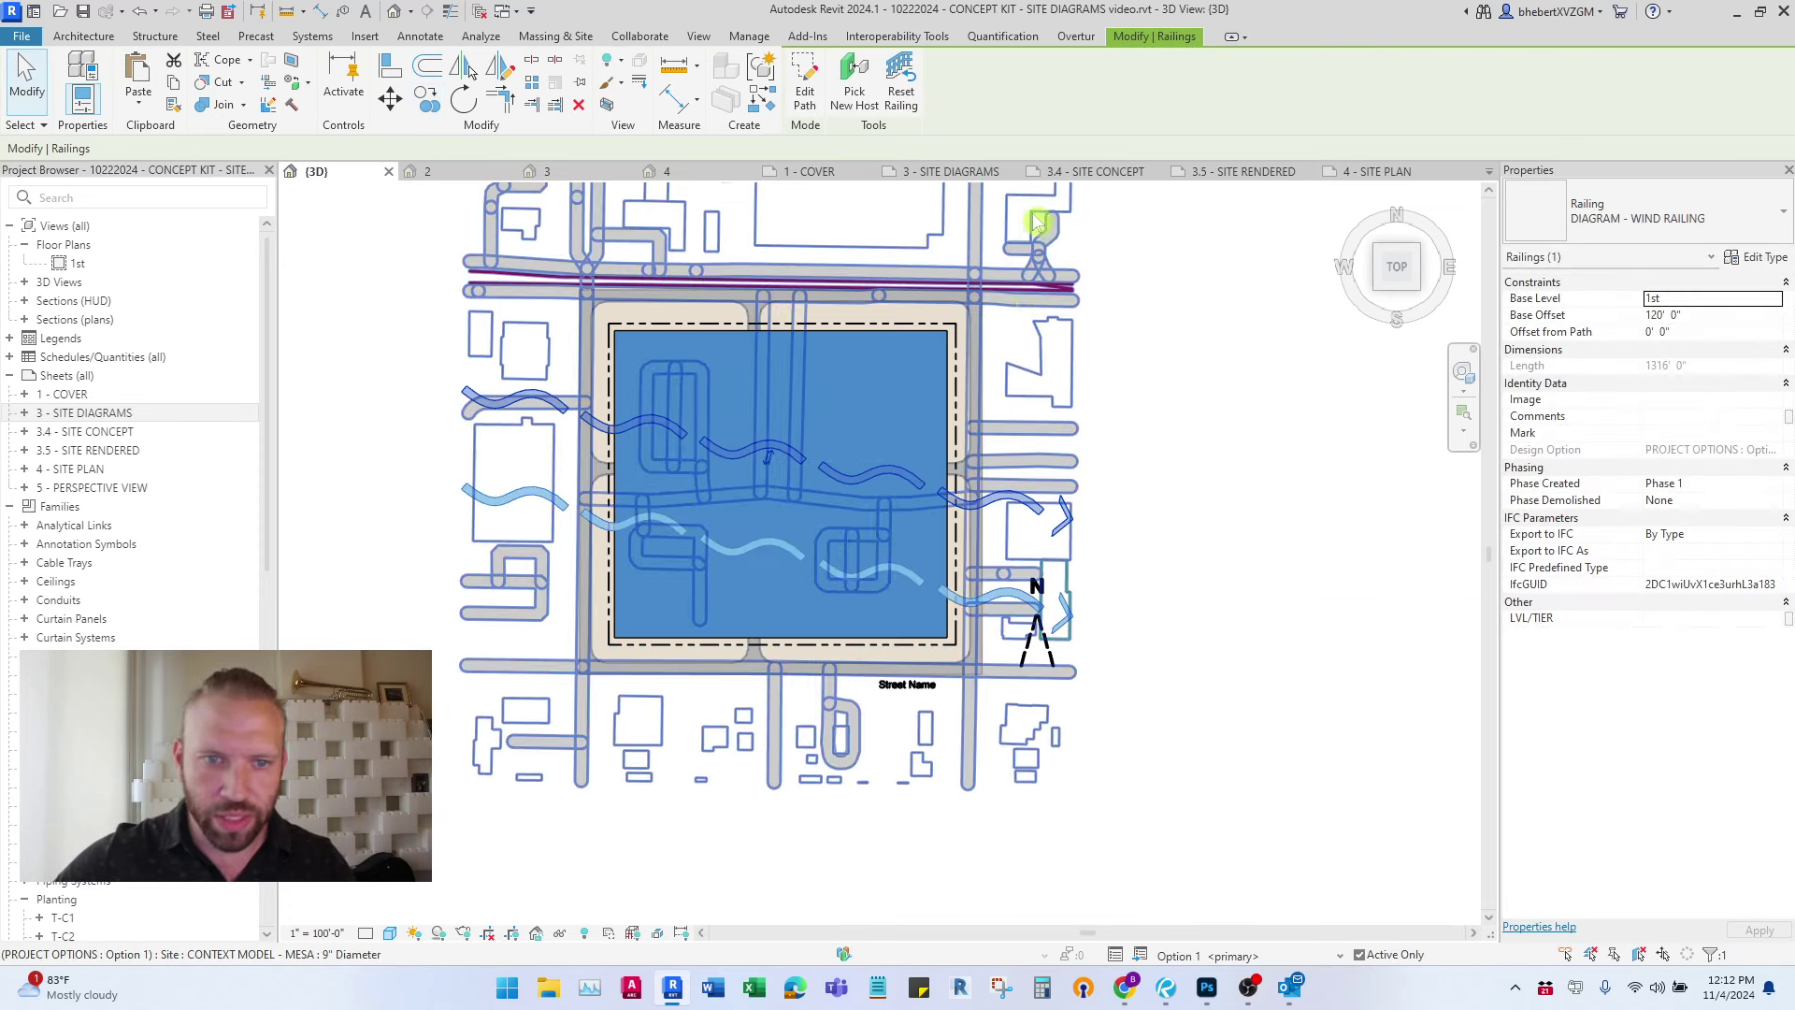
left_click(428, 98)
left_click(1169, 556)
left_click(1170, 477)
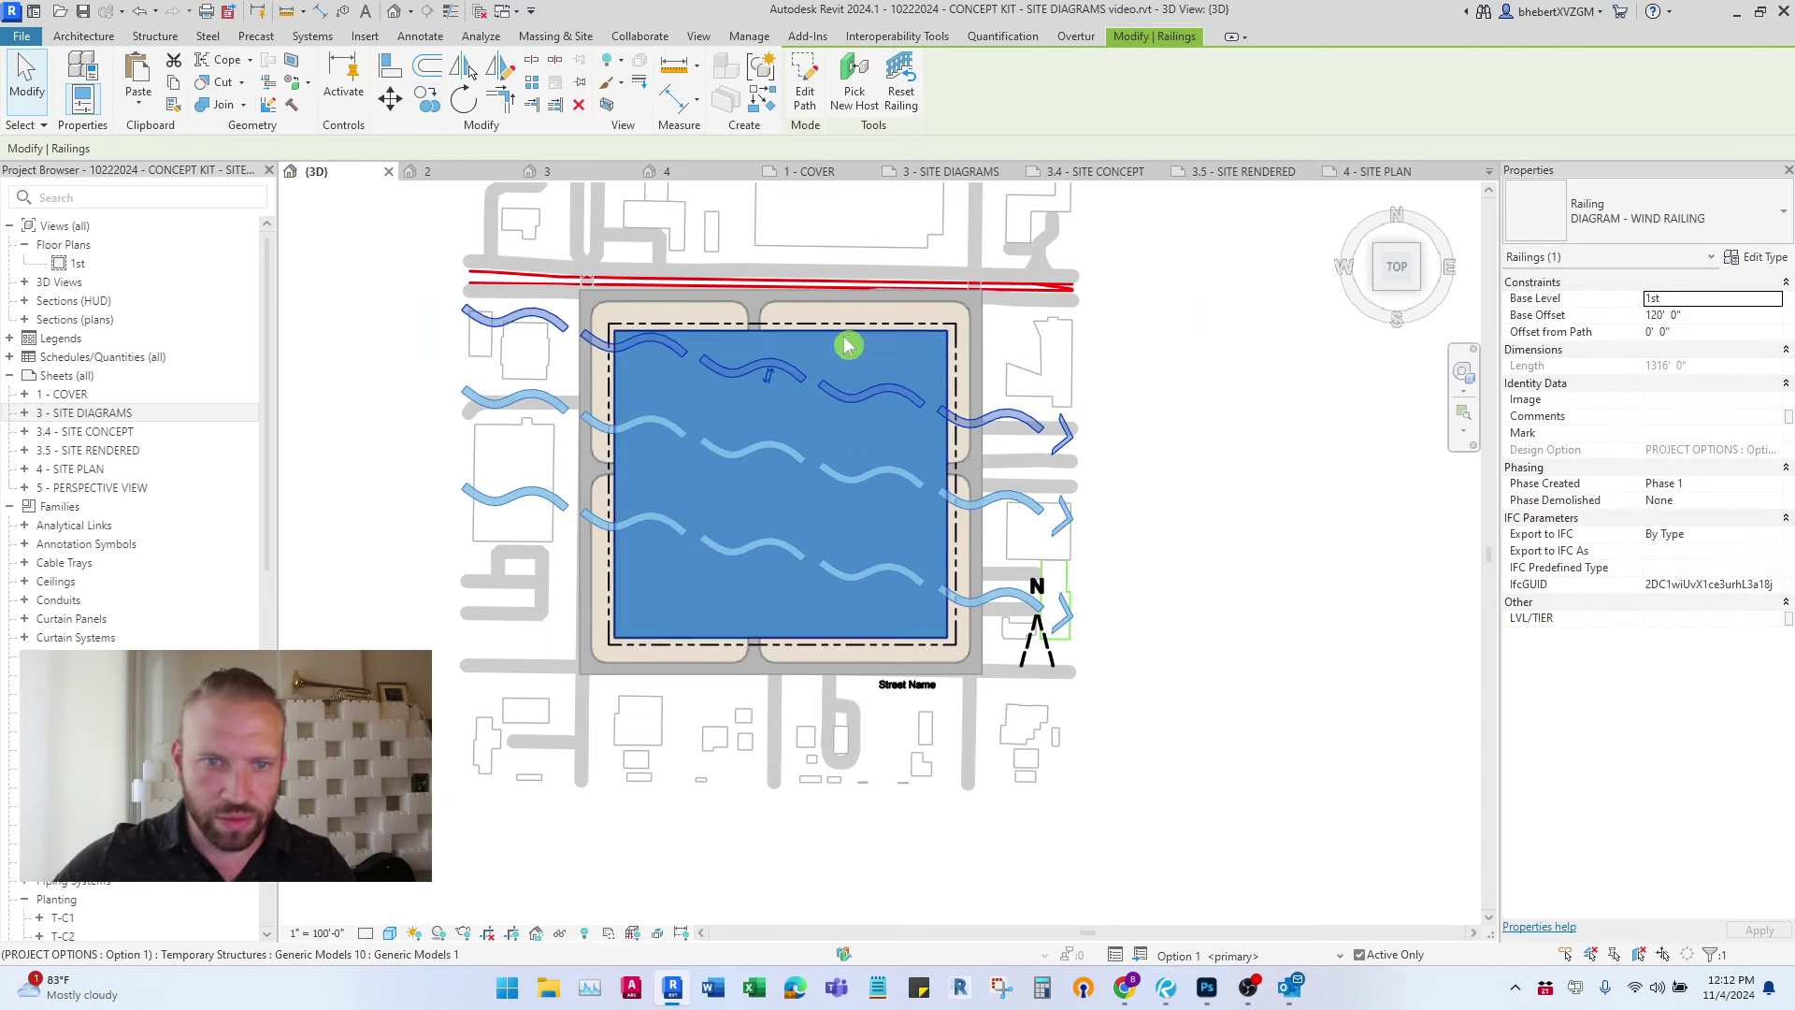
- Nudge the three wind railings together slightly toward the southeast in an isometric view, and check the SITE DIAGRAMS sheet
key("Escape")
left_click(844, 477)
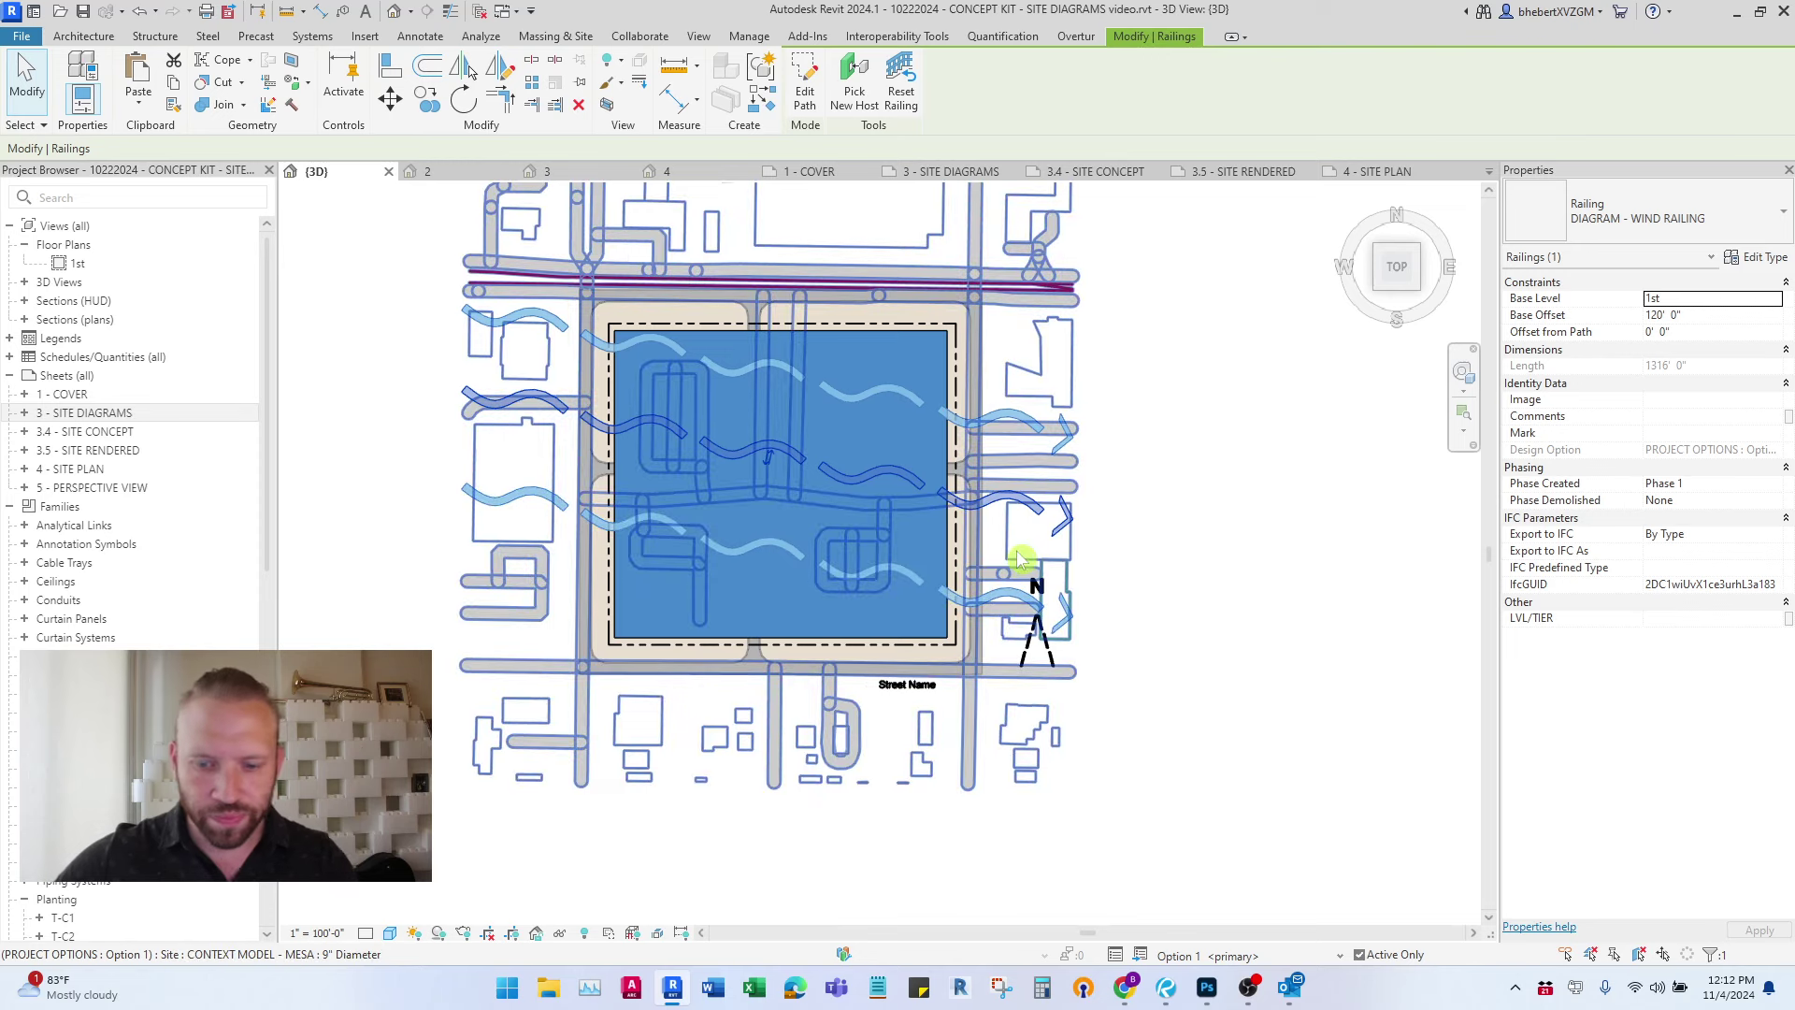
middle_click_drag(1182, 552, 1051, 324, "shift")
scroll(1051, 325, "down", 1)
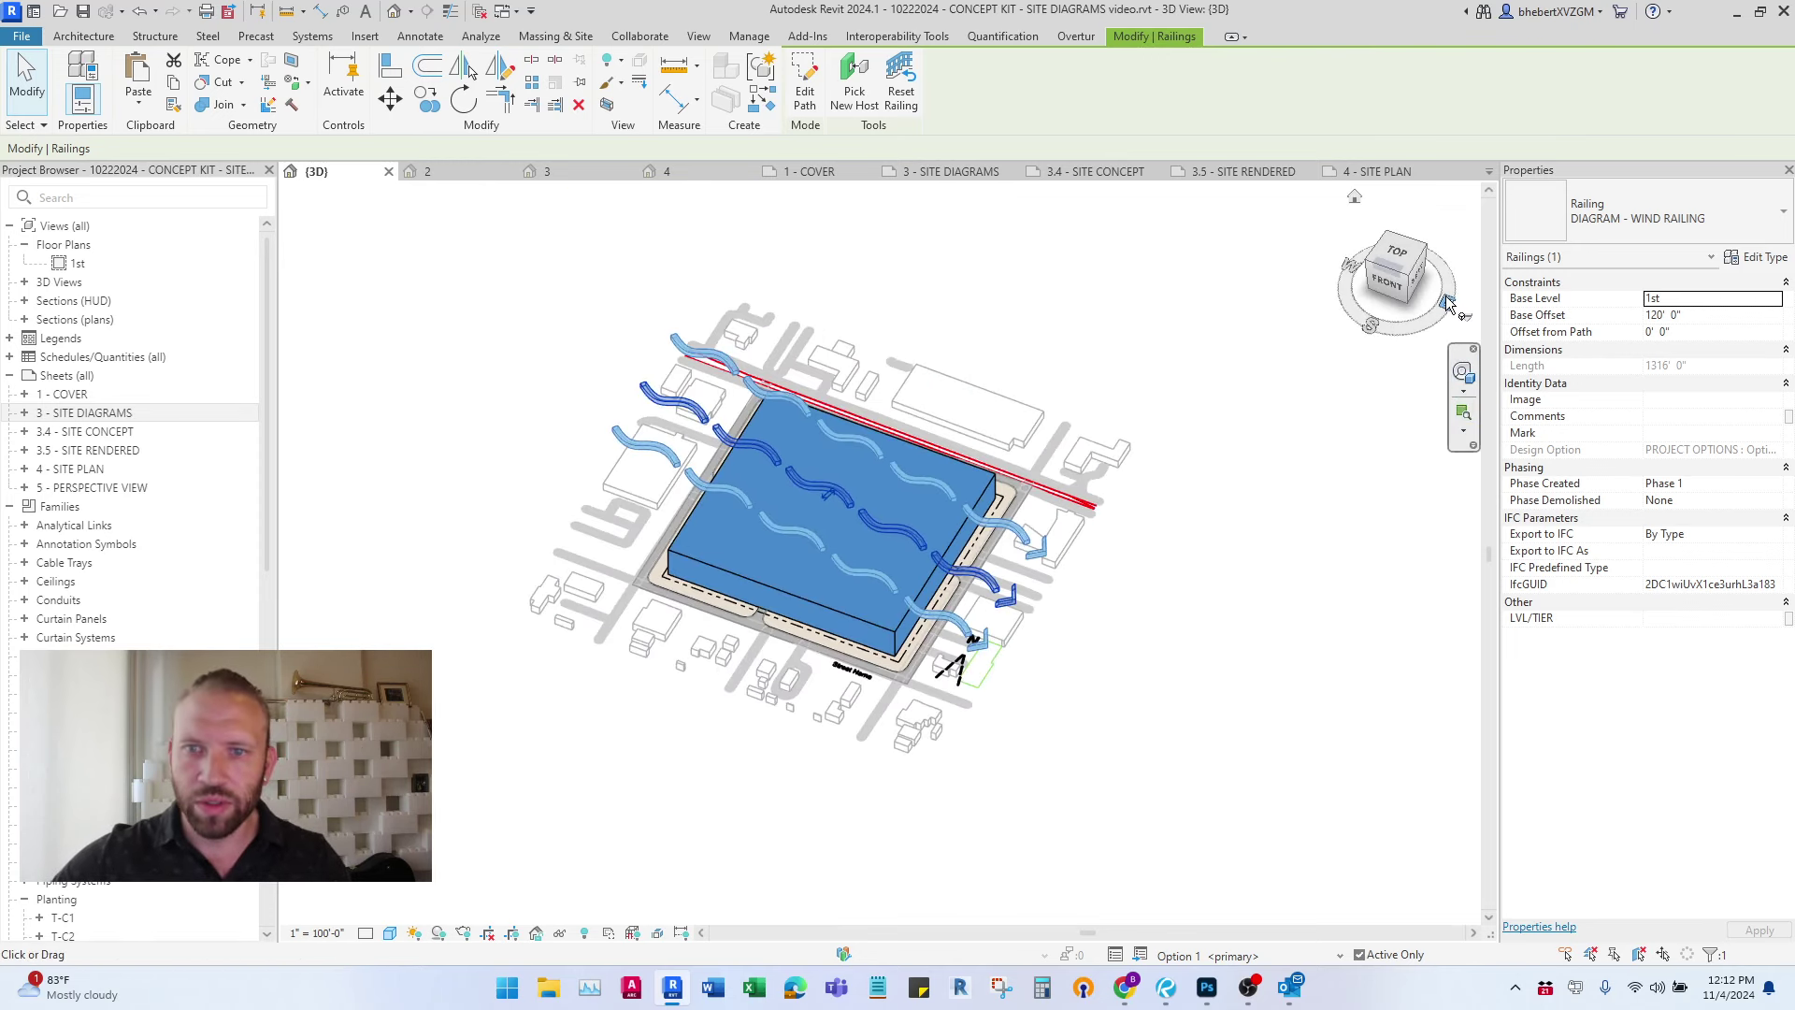
left_click(1411, 278)
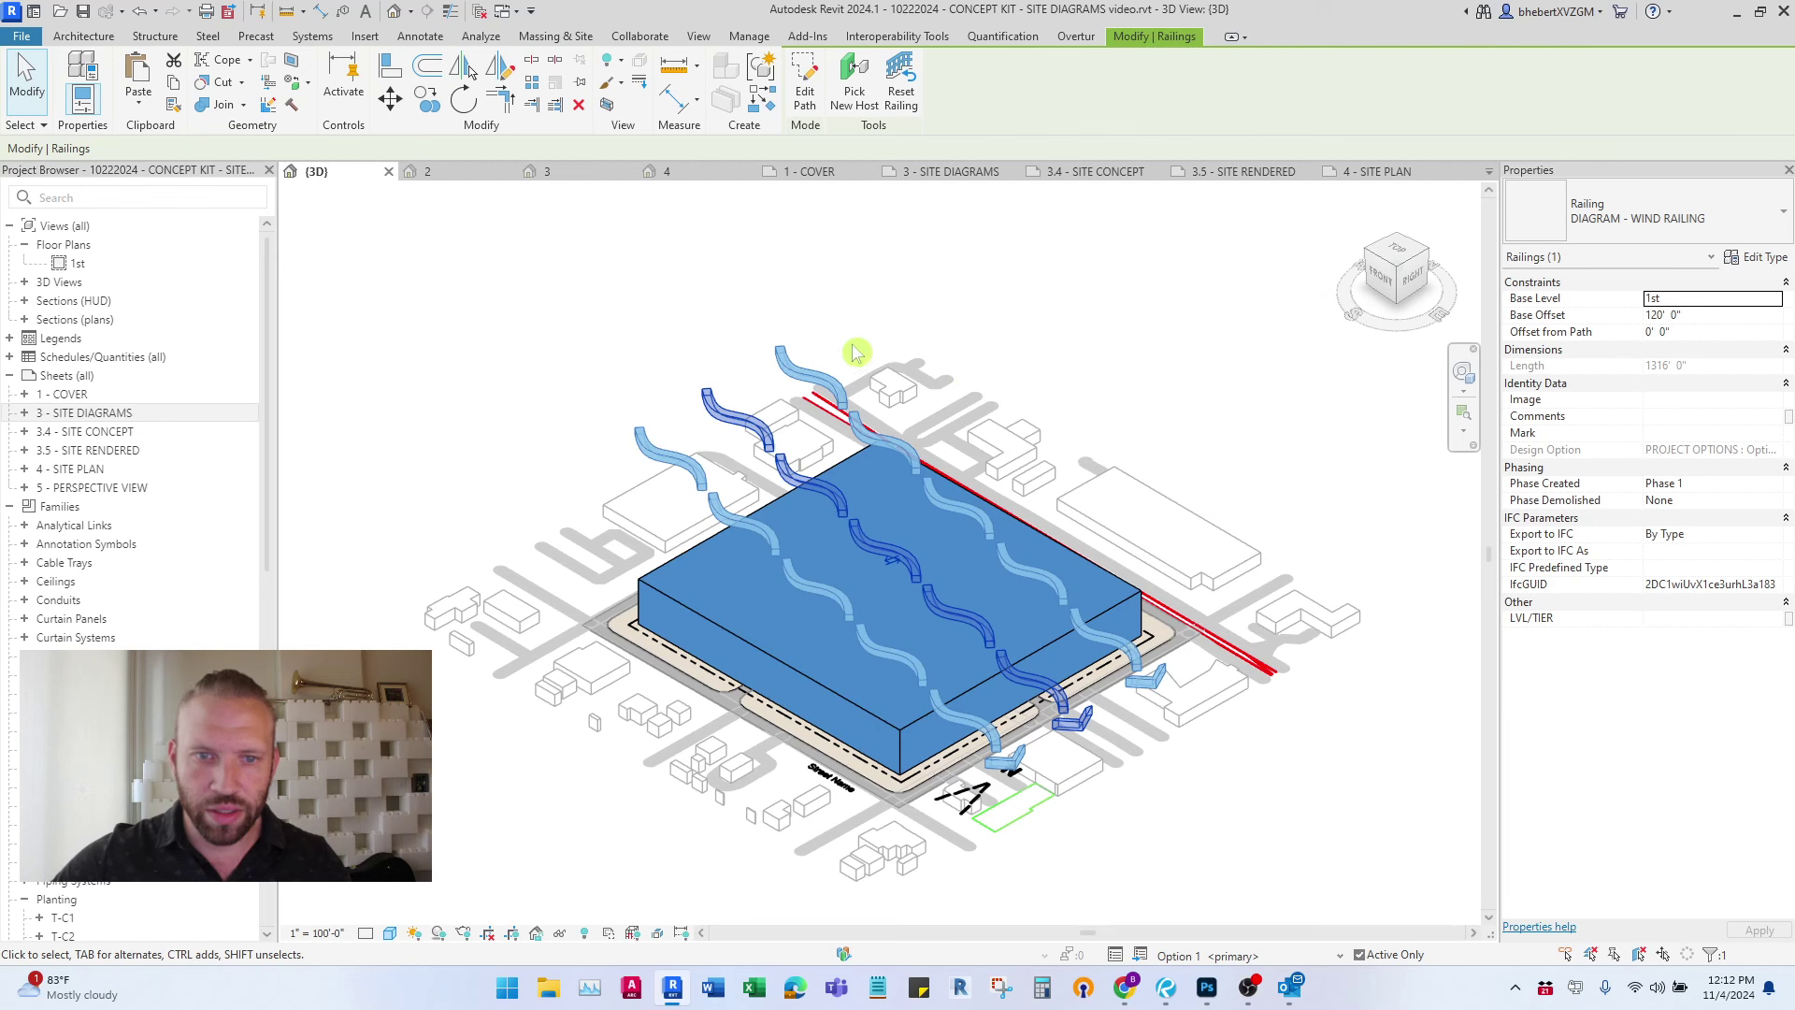
left_click(733, 418, "ctrl")
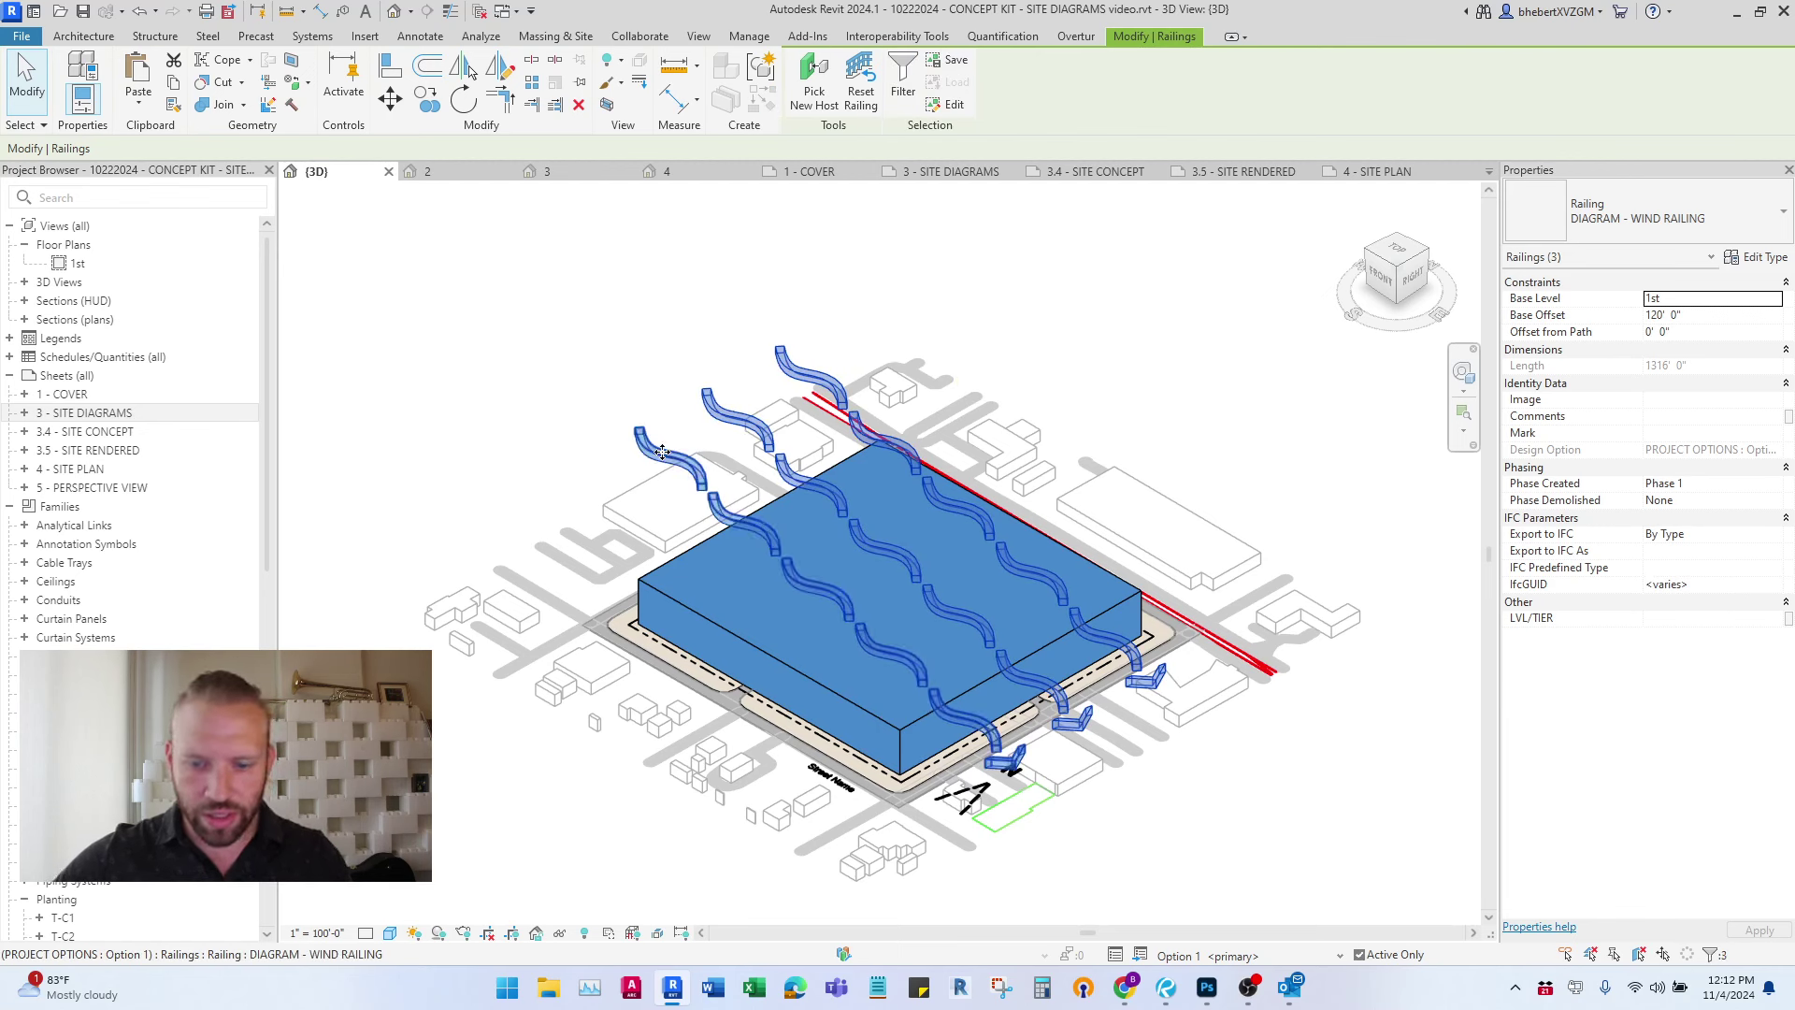
left_click(662, 451, "ctrl")
key("Down")
key("Down")
key("Right")
key("Right")
key("Right")
key("Right")
key("Right")
key("Right")
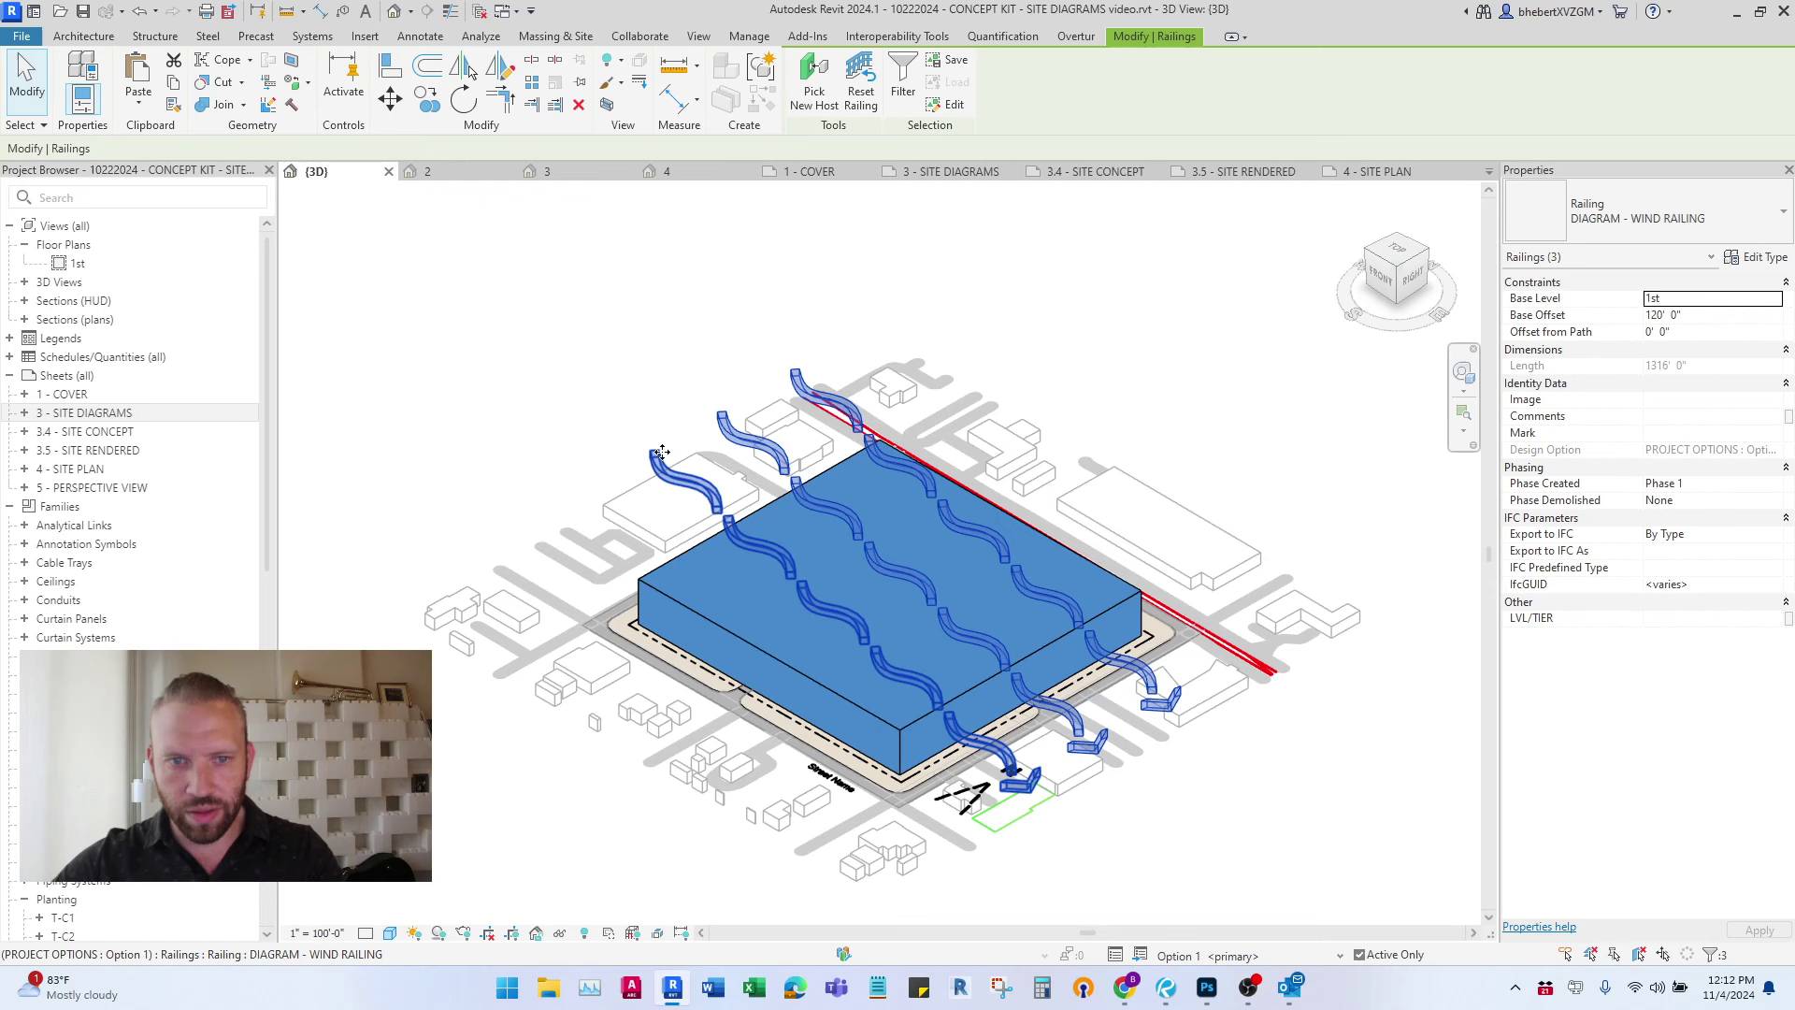
key("Down")
key("Down")
left_click_drag(664, 458, 665, 457)
left_click(472, 406)
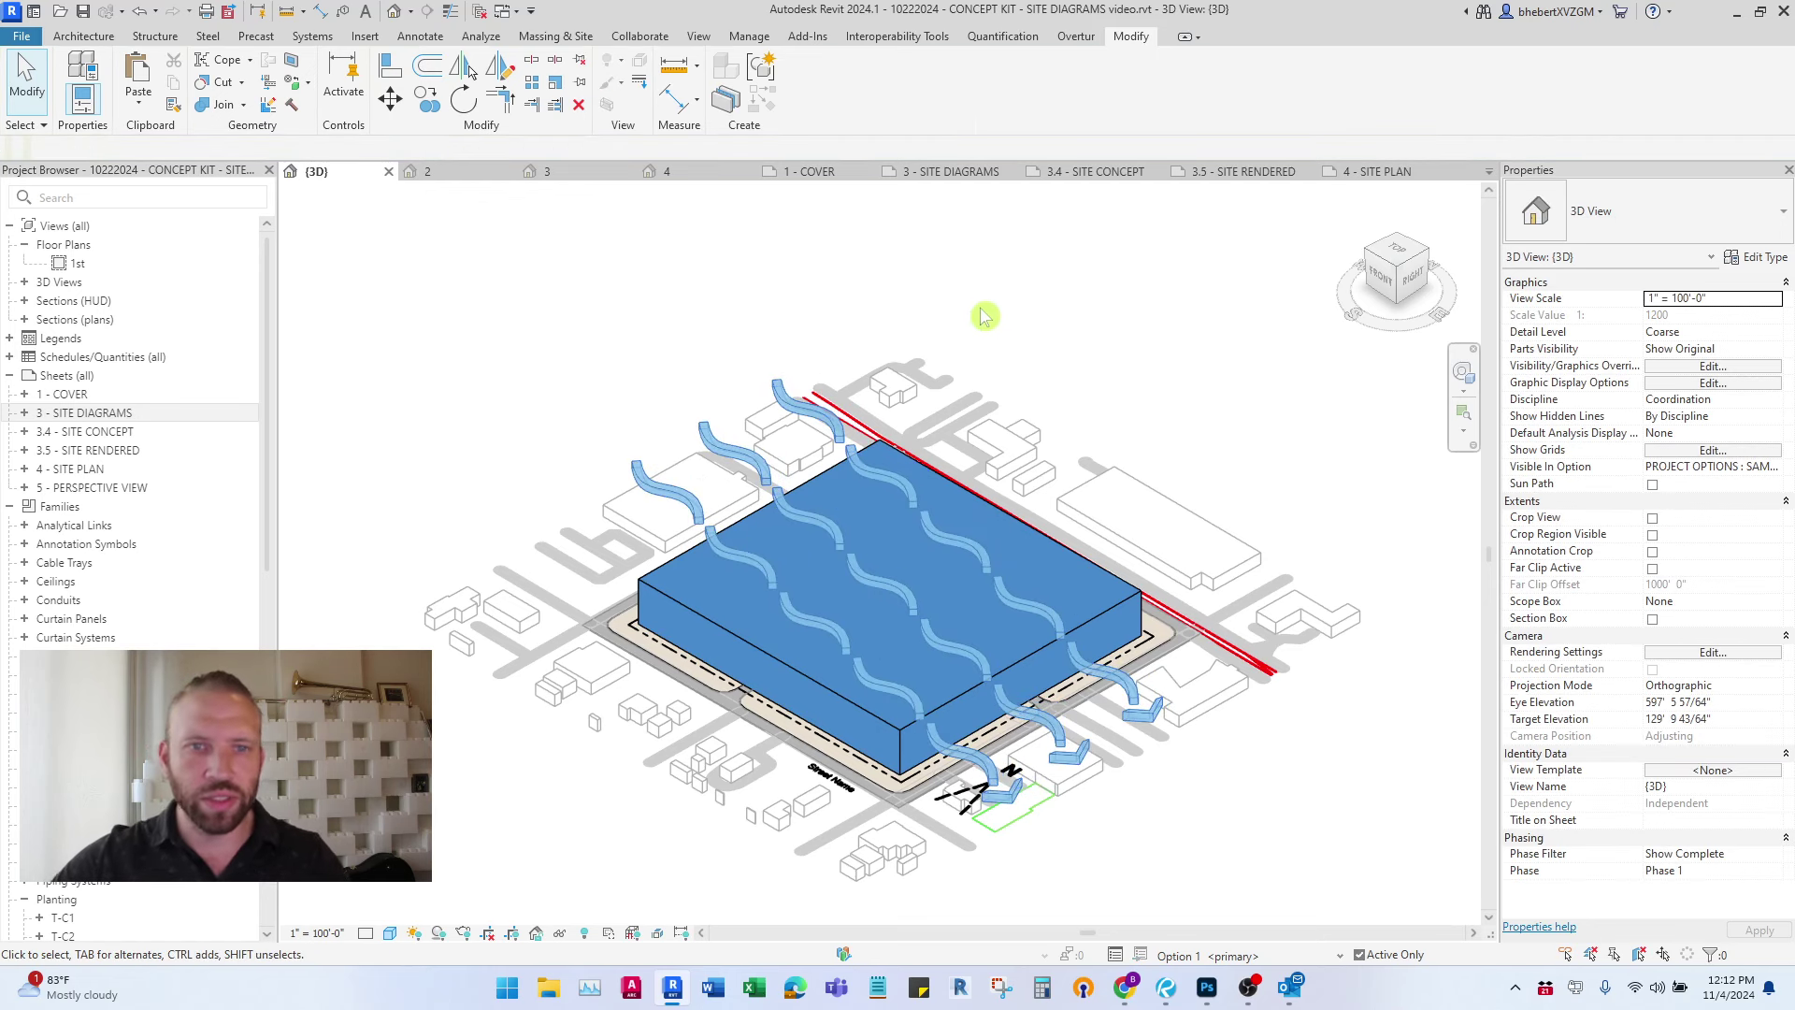
left_click(963, 172)
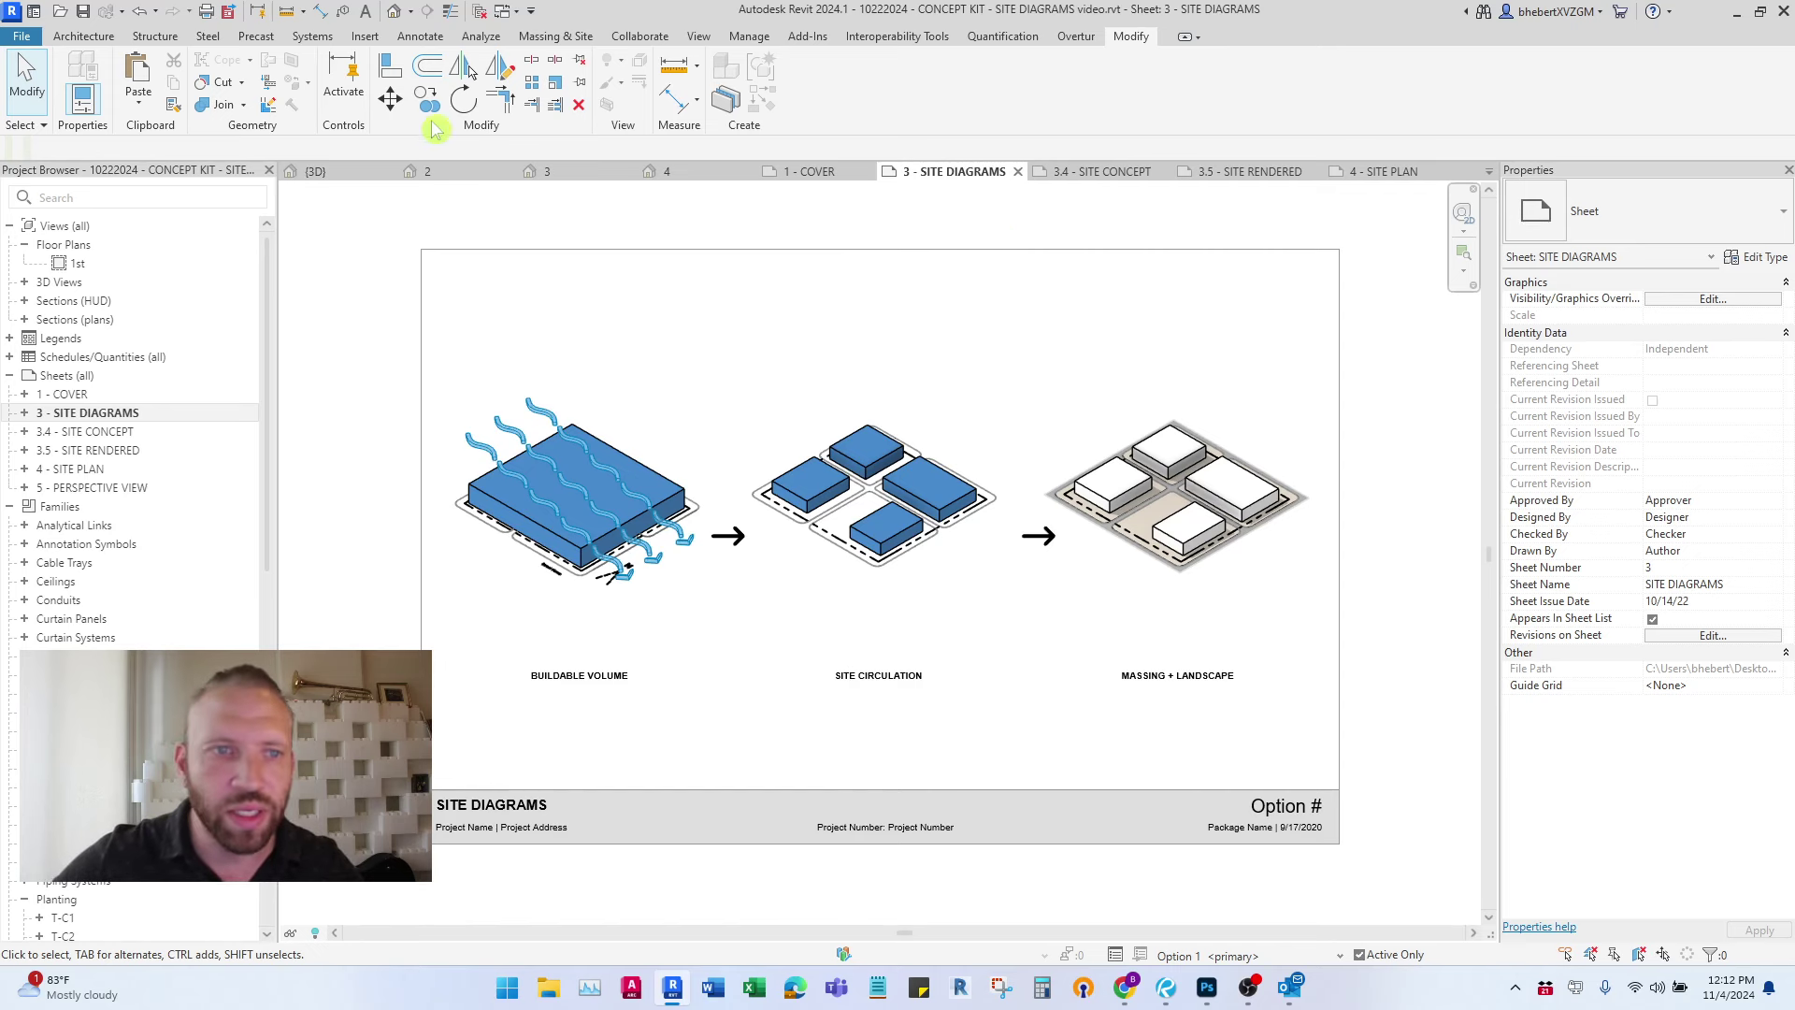
left_click(318, 172)
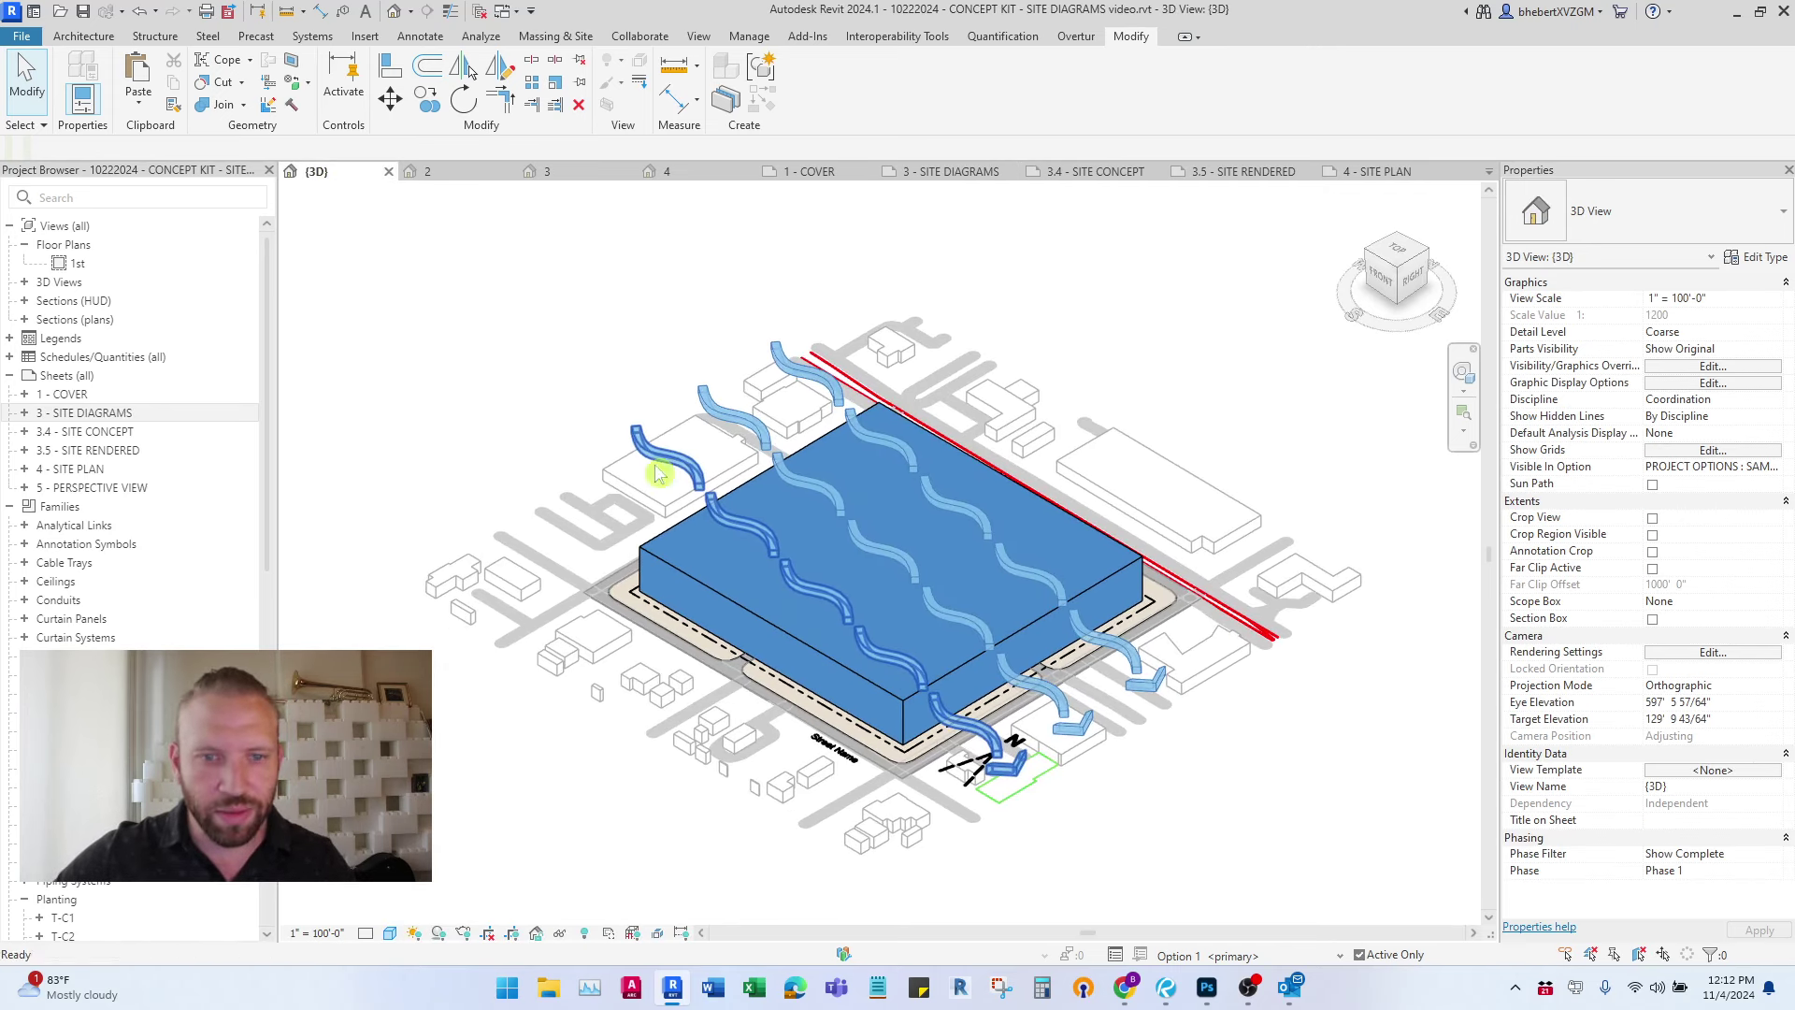
- Move the three wind railings together with the large blue buildable-volume mass west, off the site and clear of the four smaller masses
middle_click_drag(1206, 600, 1255, 589, "shift")
left_click(737, 394)
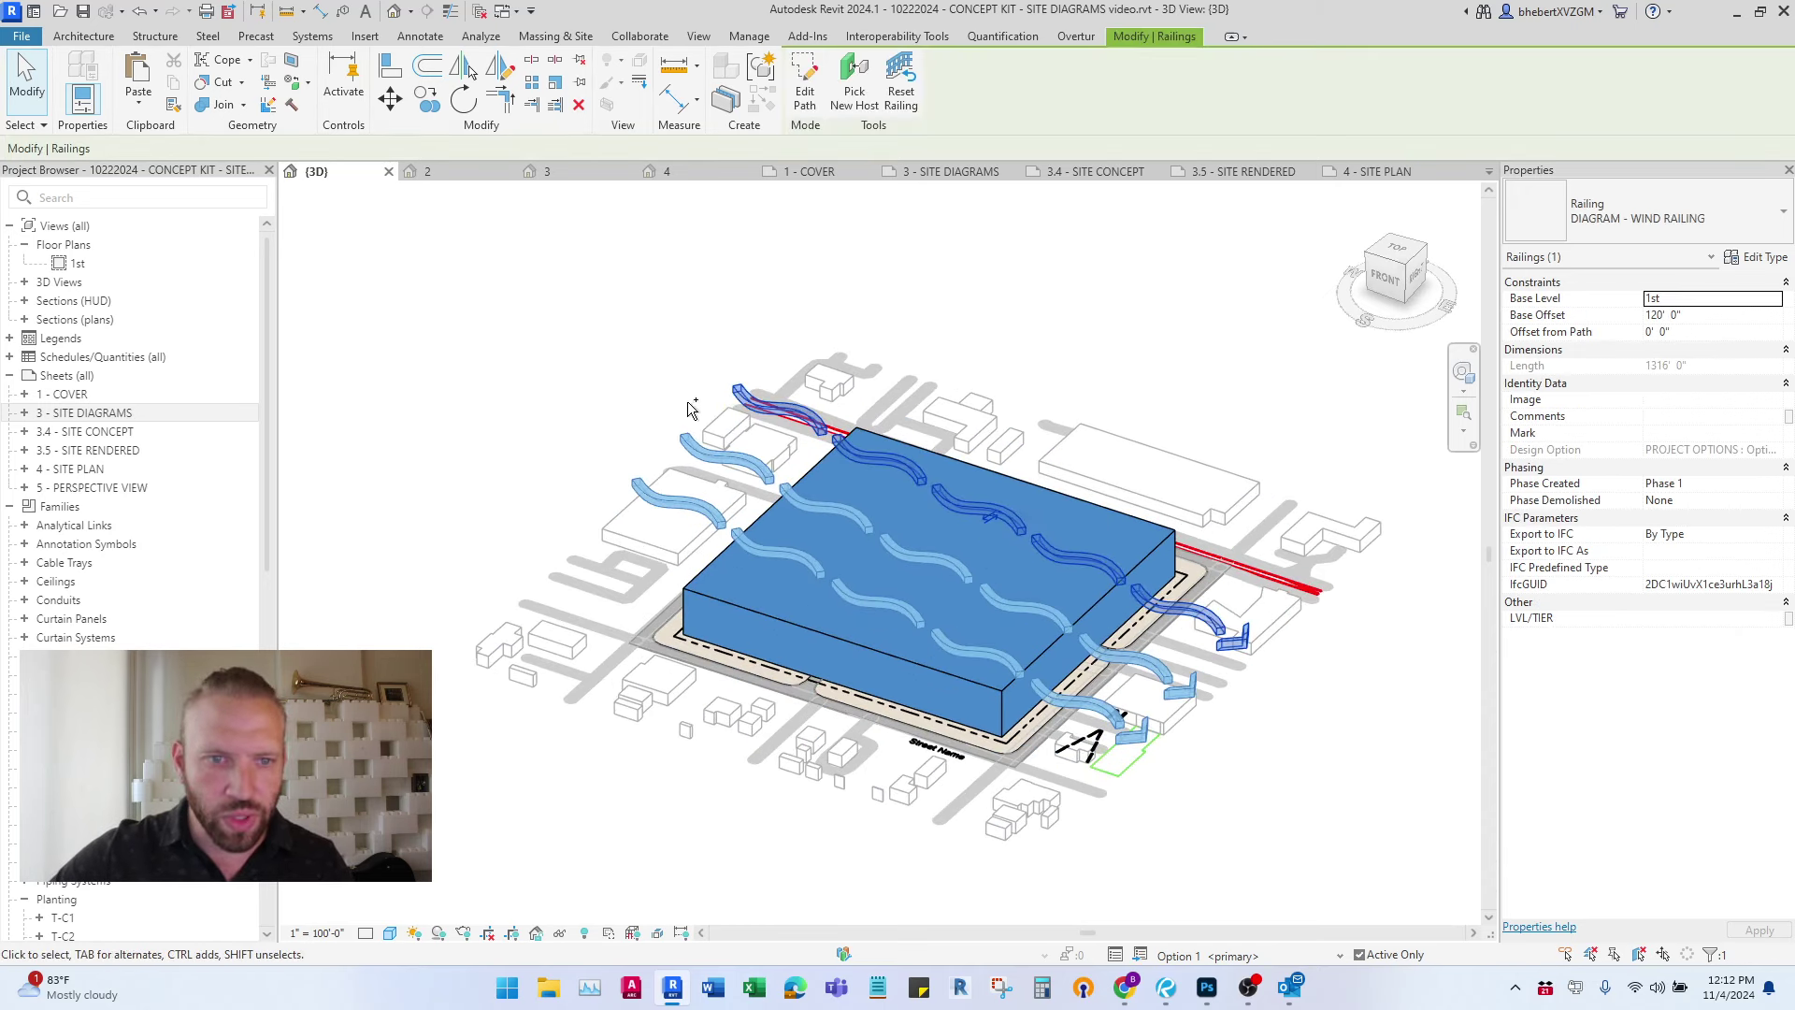
left_click(686, 439, "ctrl")
left_click(639, 479, "ctrl")
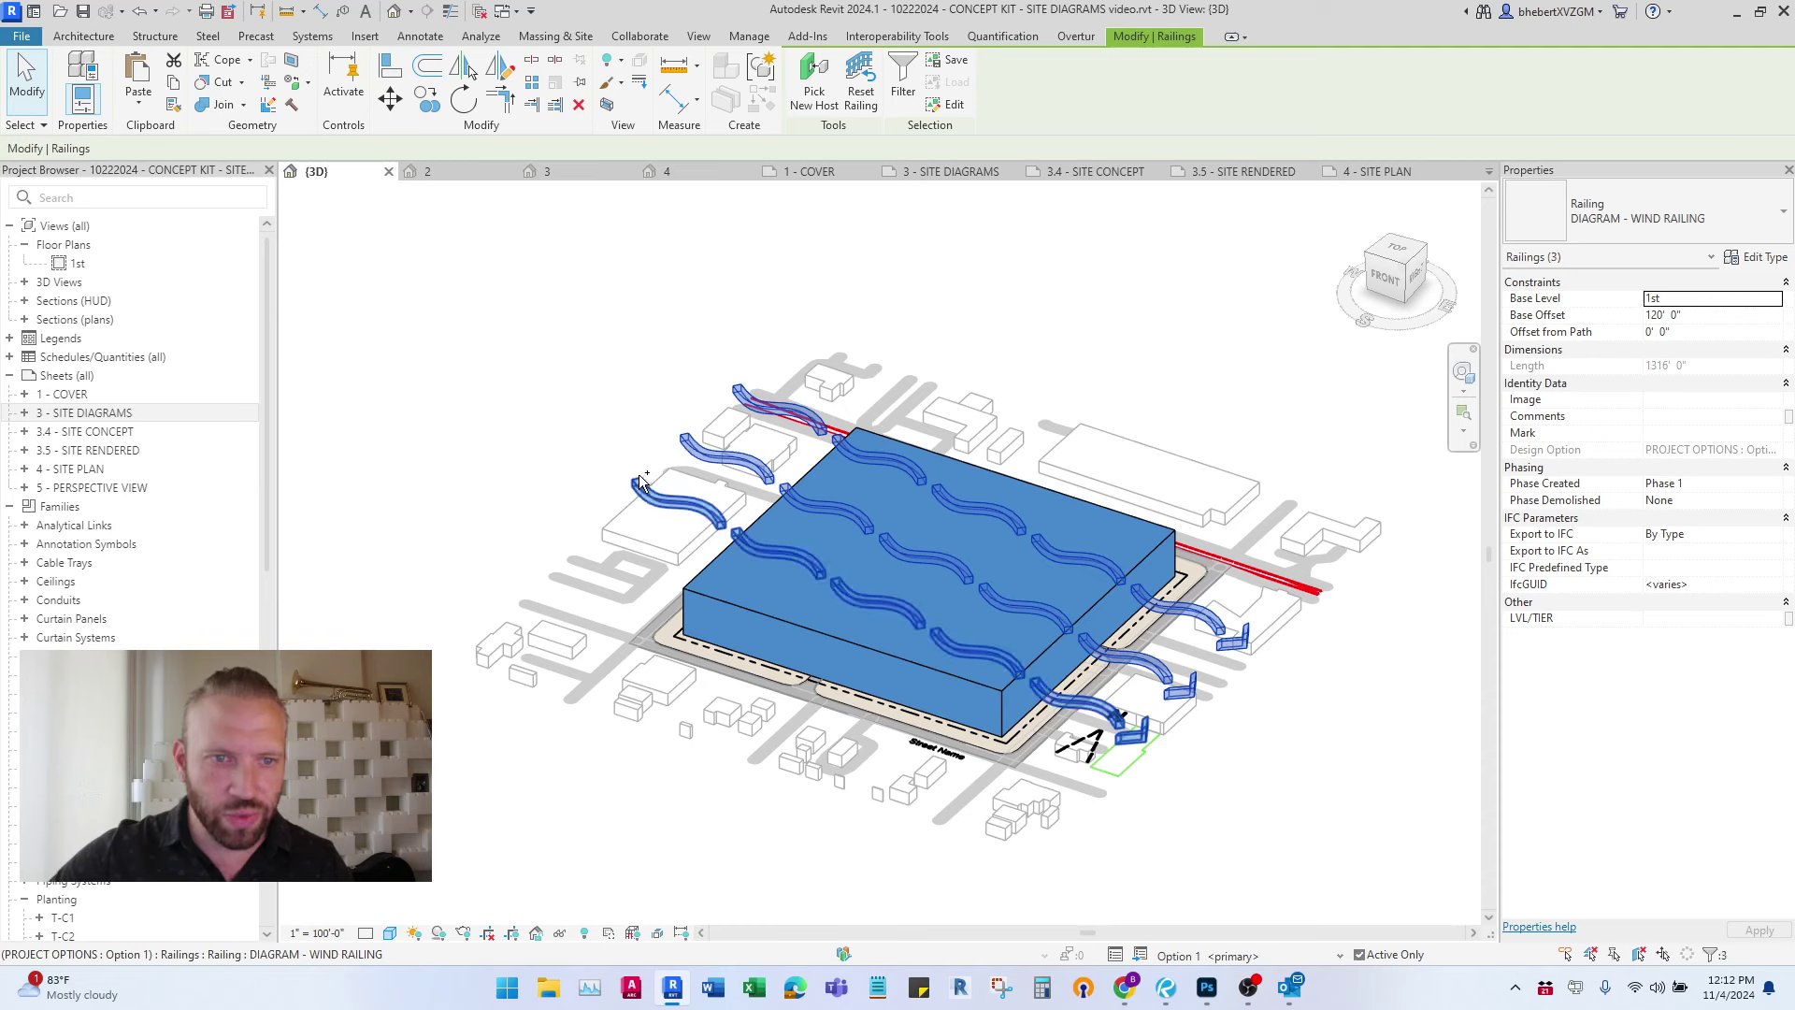
left_click(709, 597, "ctrl")
scroll(991, 673, "down", 3)
left_click_drag(991, 673, 561, 486)
left_click(1003, 346)
middle_click_drag(1063, 669, 799, 628)
scroll(841, 617, "up", 3)
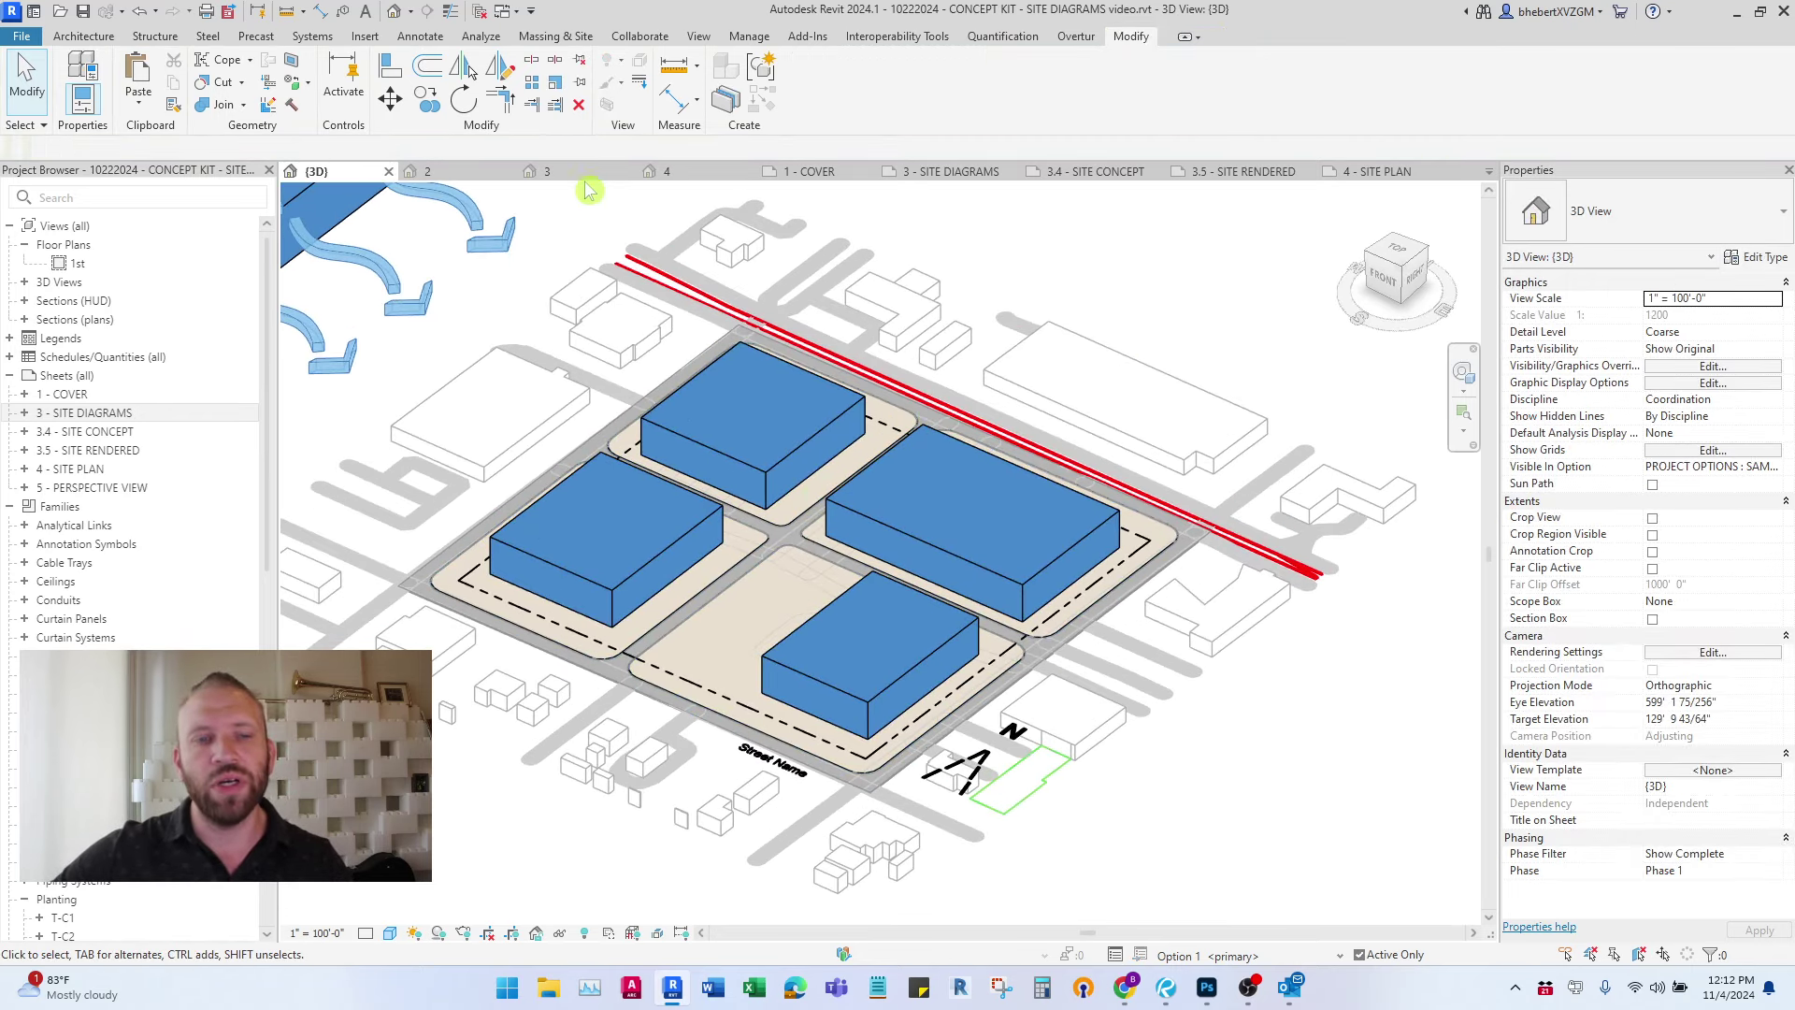
- Activate the SAMPLE PROJECT 4 option and examine its site circulation diagram on the SITE DIAGRAMS sheet
left_click(1337, 954)
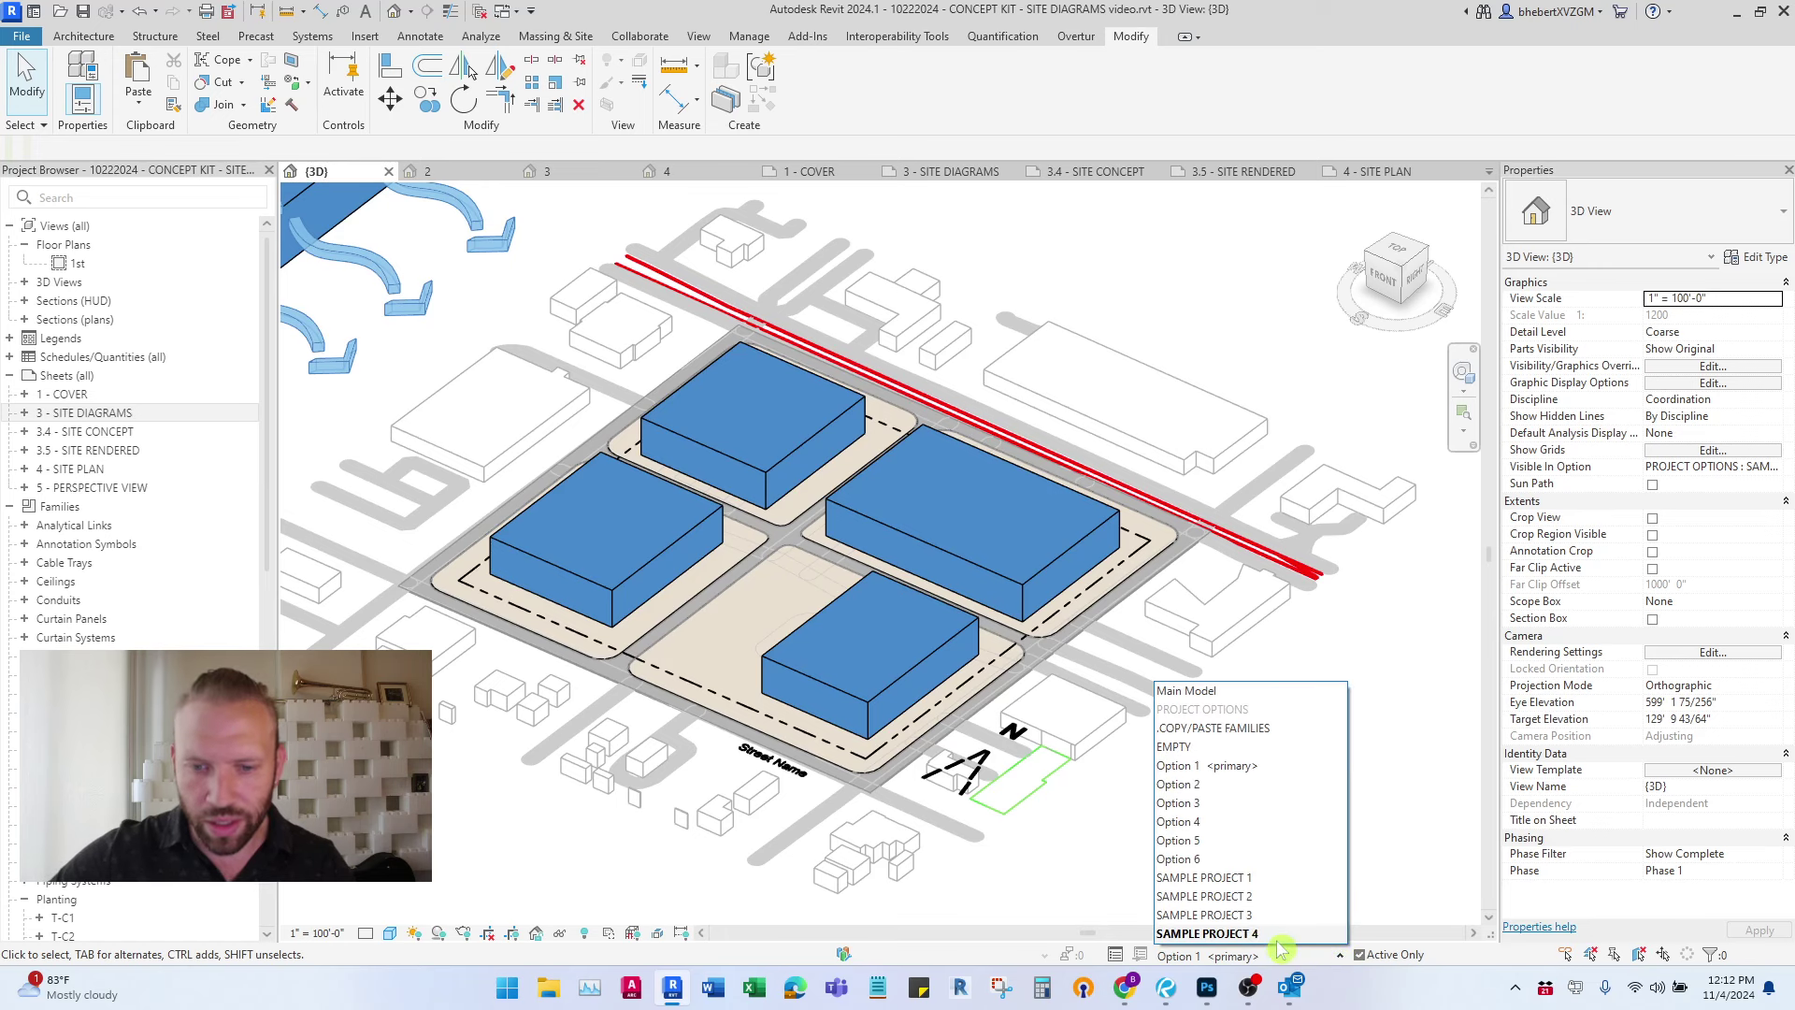
left_click(1206, 813)
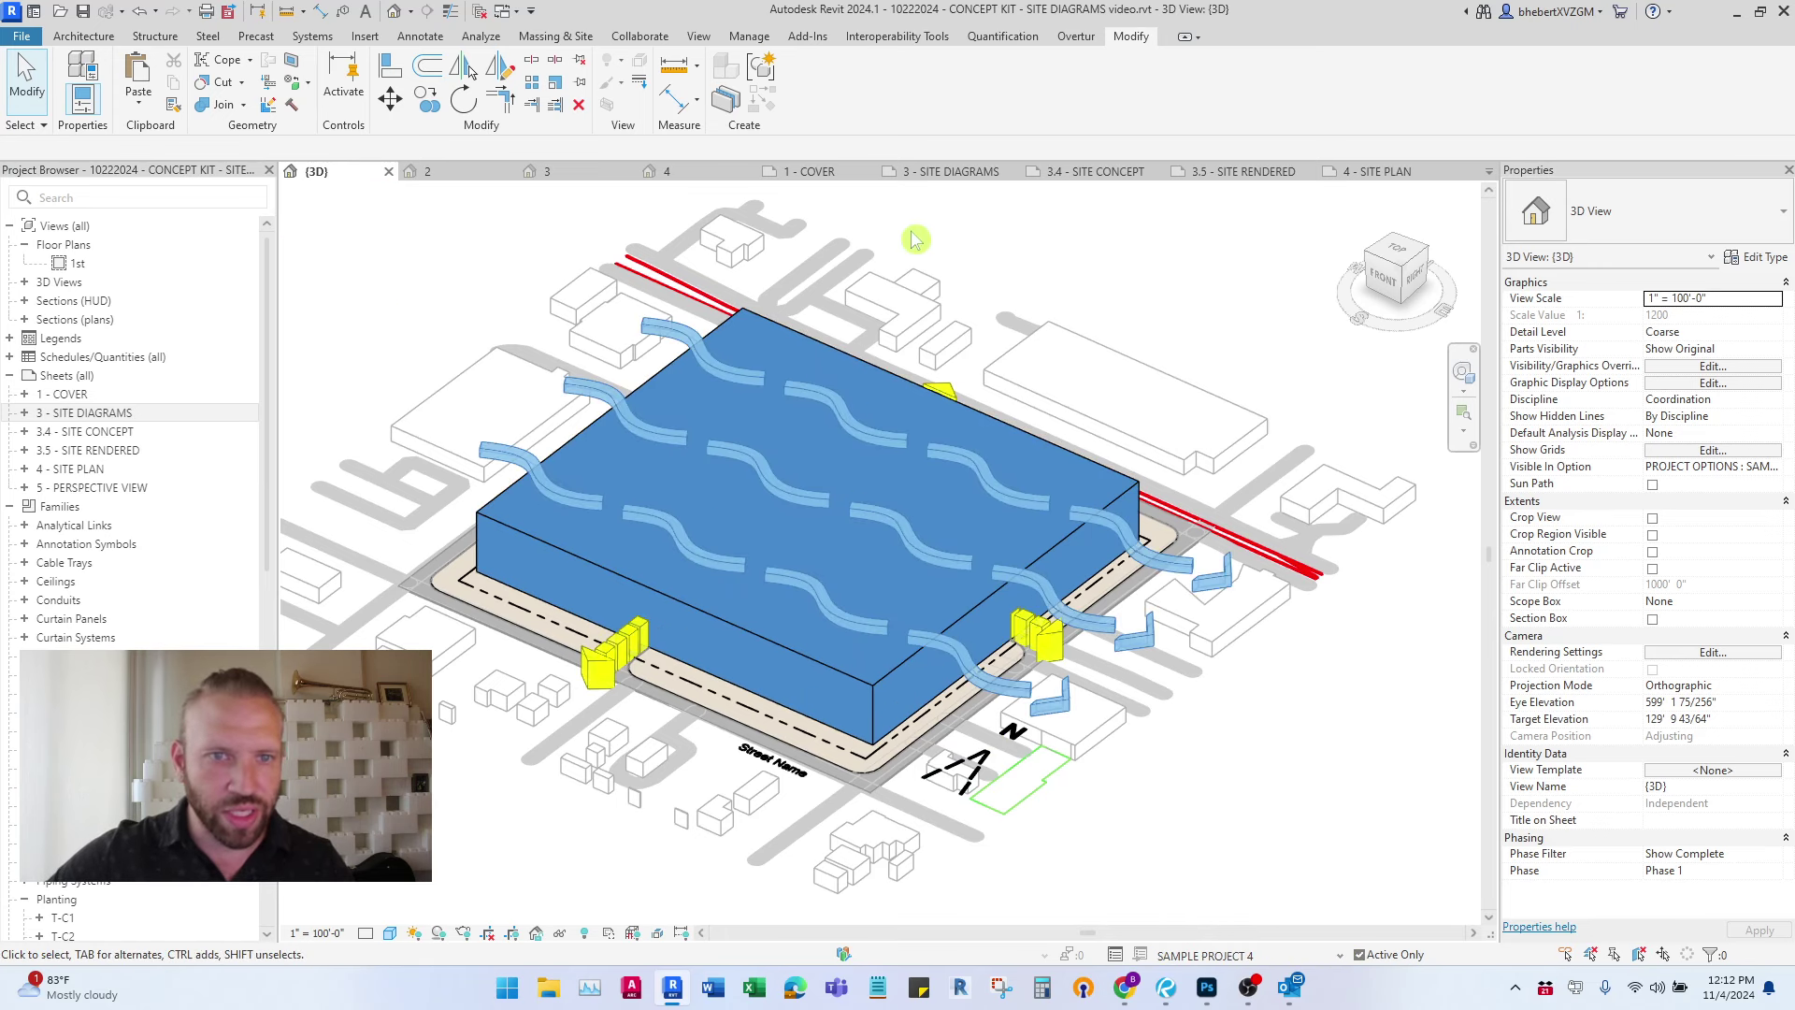
left_click(953, 172)
scroll(828, 532, "up", 8)
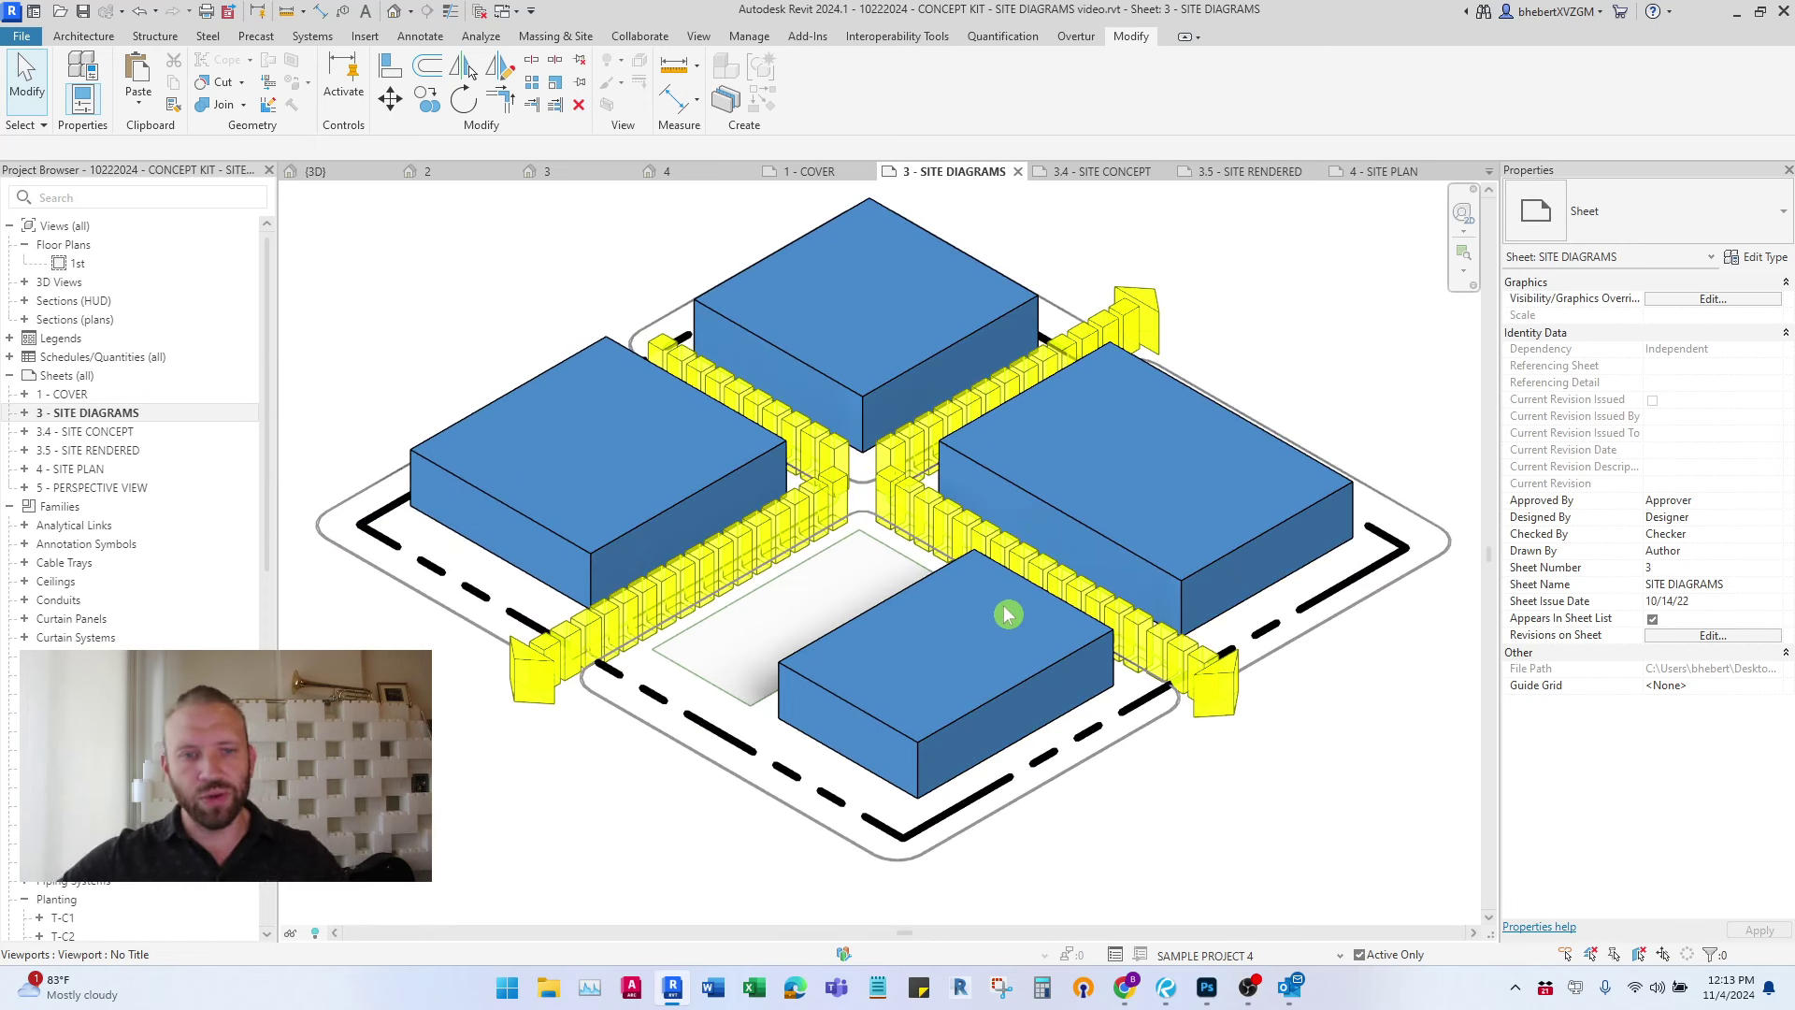
scroll(1182, 628, "down", 6)
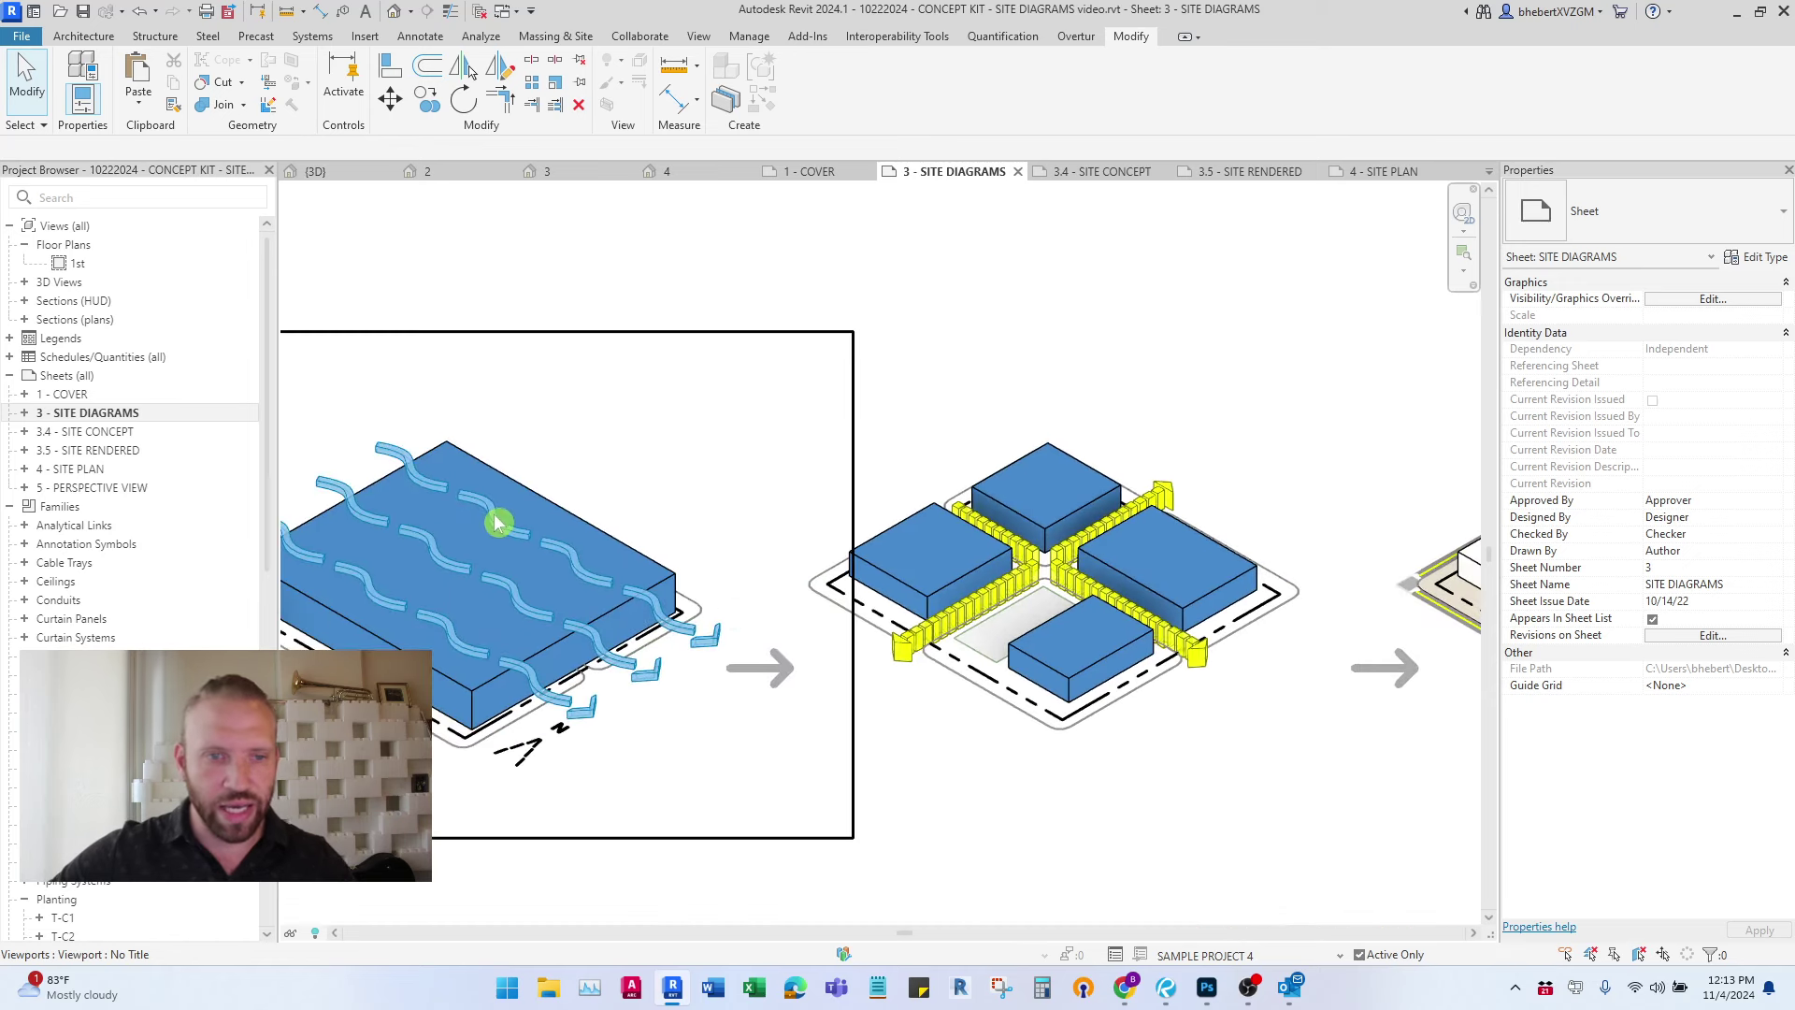
scroll(1025, 520, "down", 2)
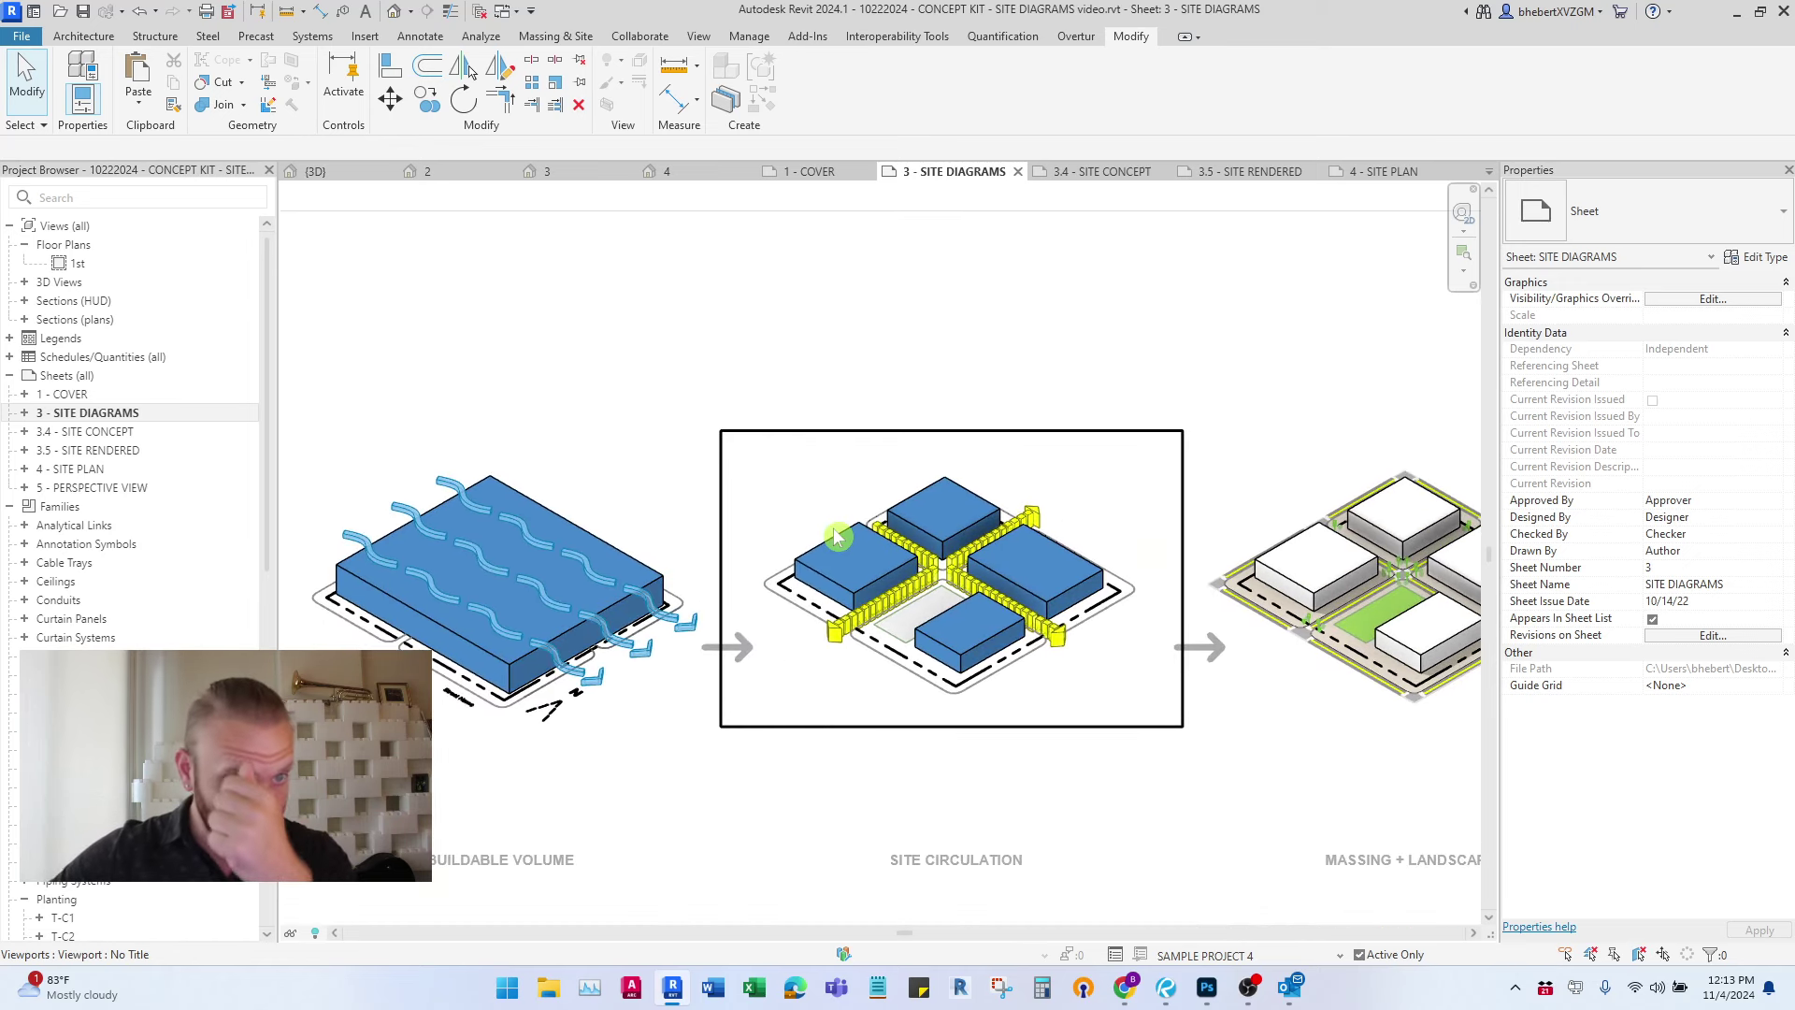
scroll(447, 208, "down", 1)
left_click(321, 174)
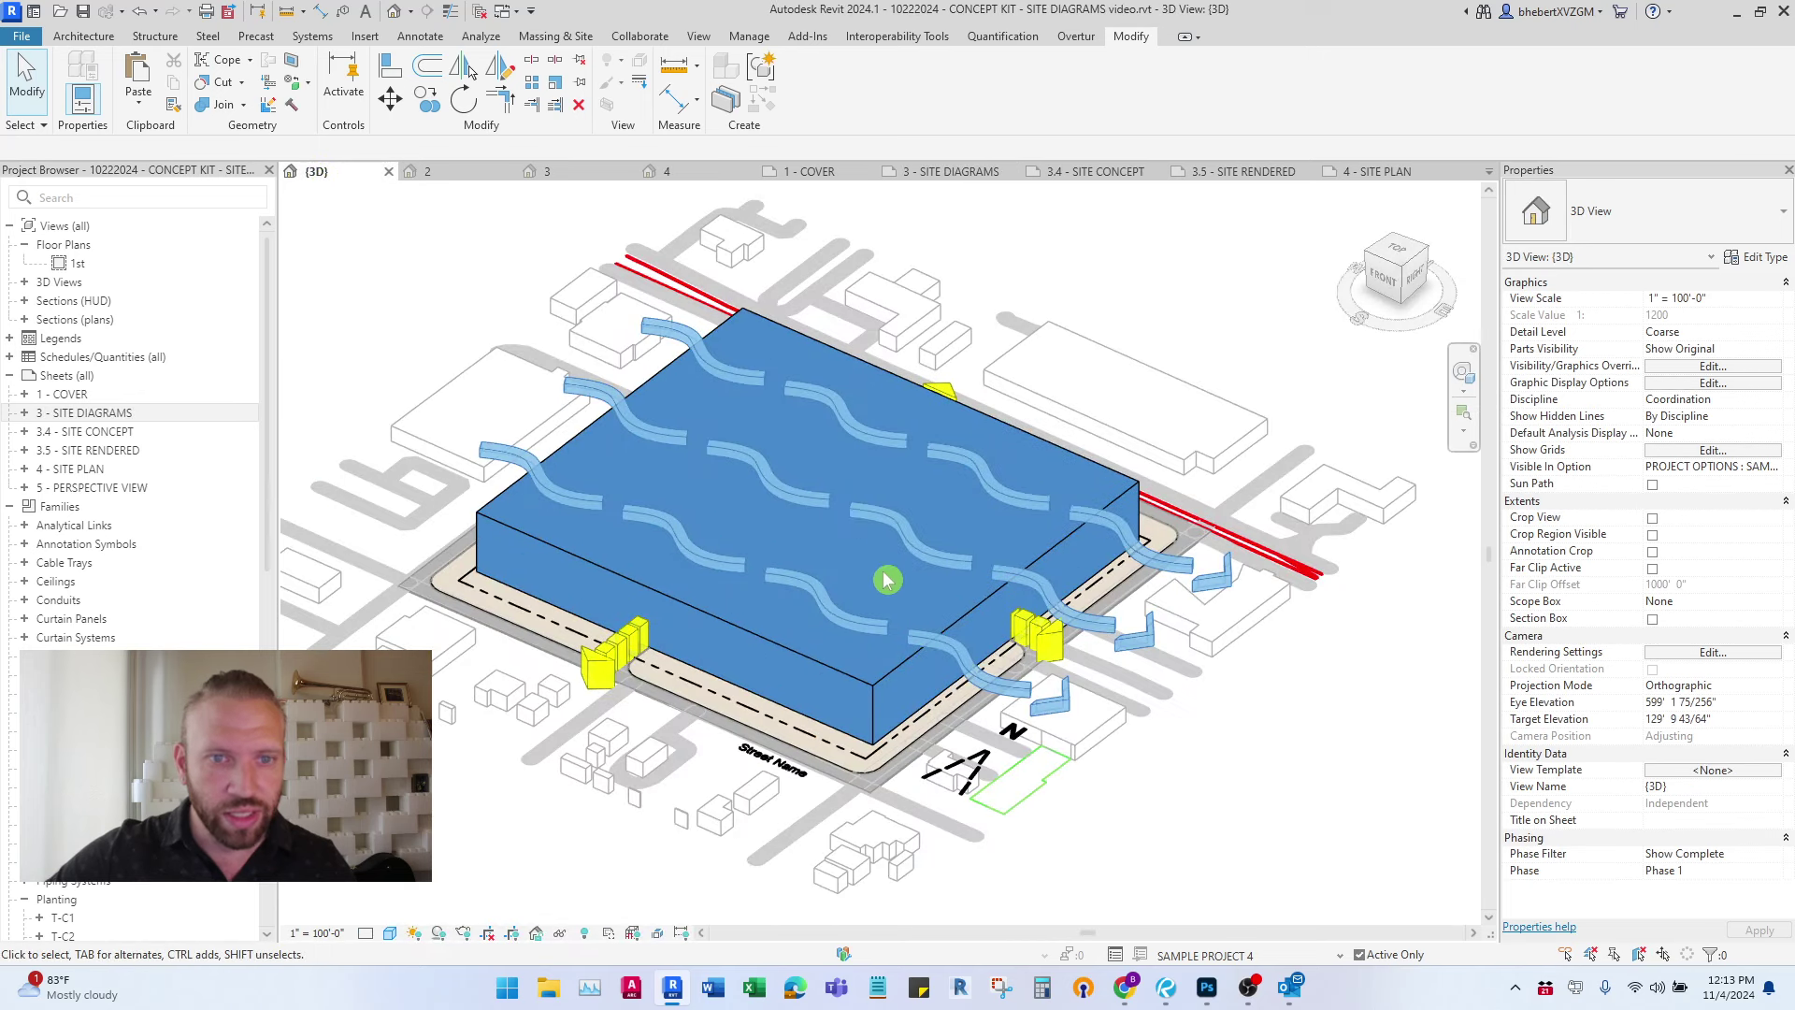
- Make .COPY/PASTE FAMILIES the active design option and bring its ready-made circulation railings into close view
left_click(1344, 955)
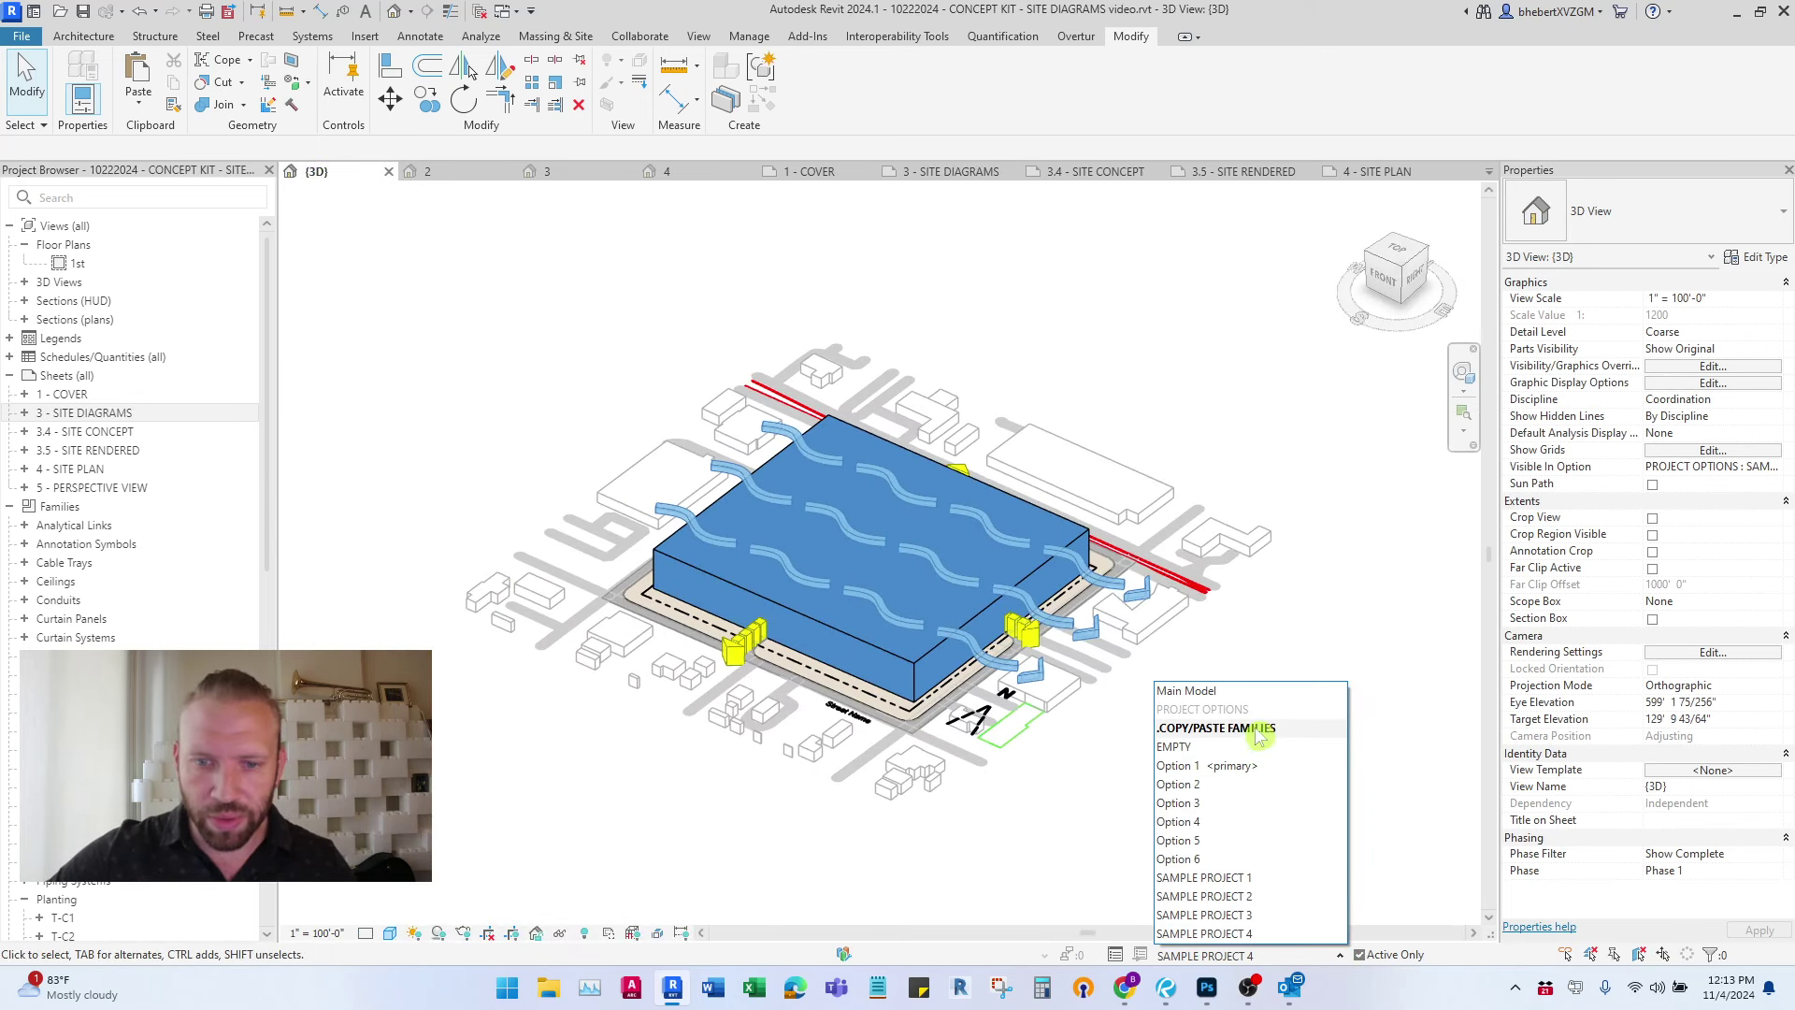
left_click(1246, 729)
scroll(1090, 632, "up", 1)
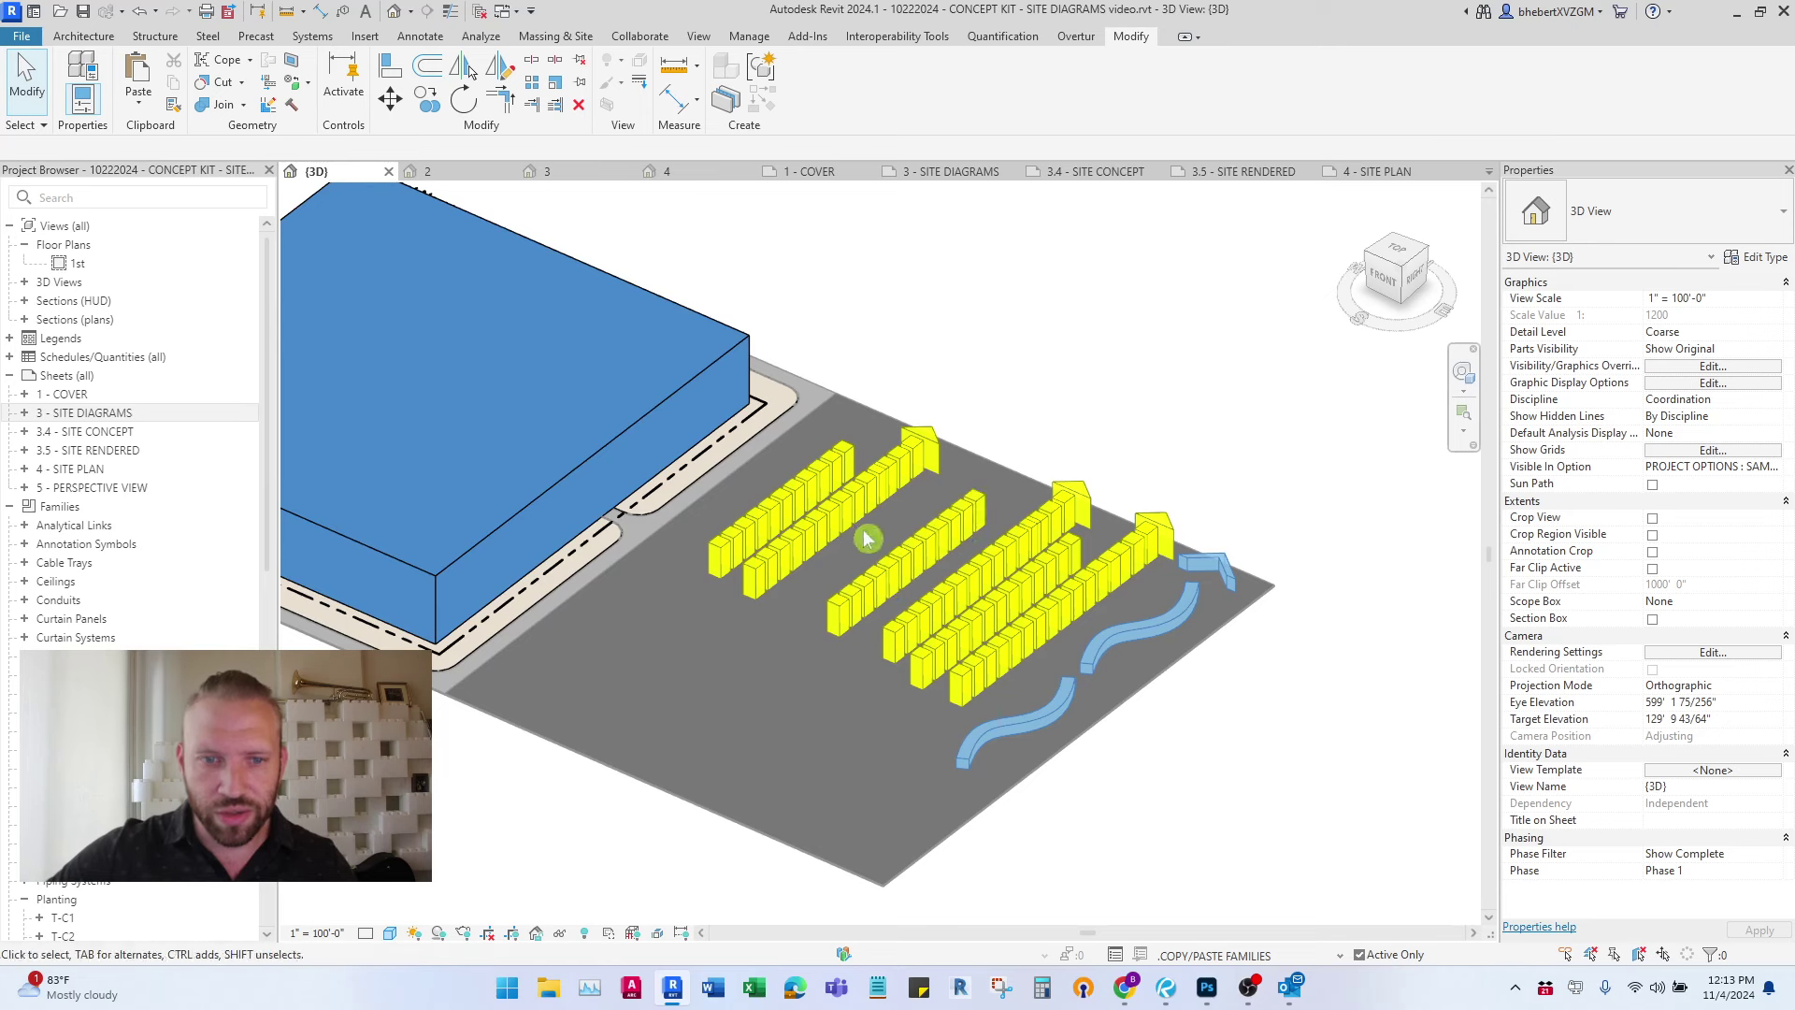
middle_click_drag(869, 536, 1056, 599, "shift")
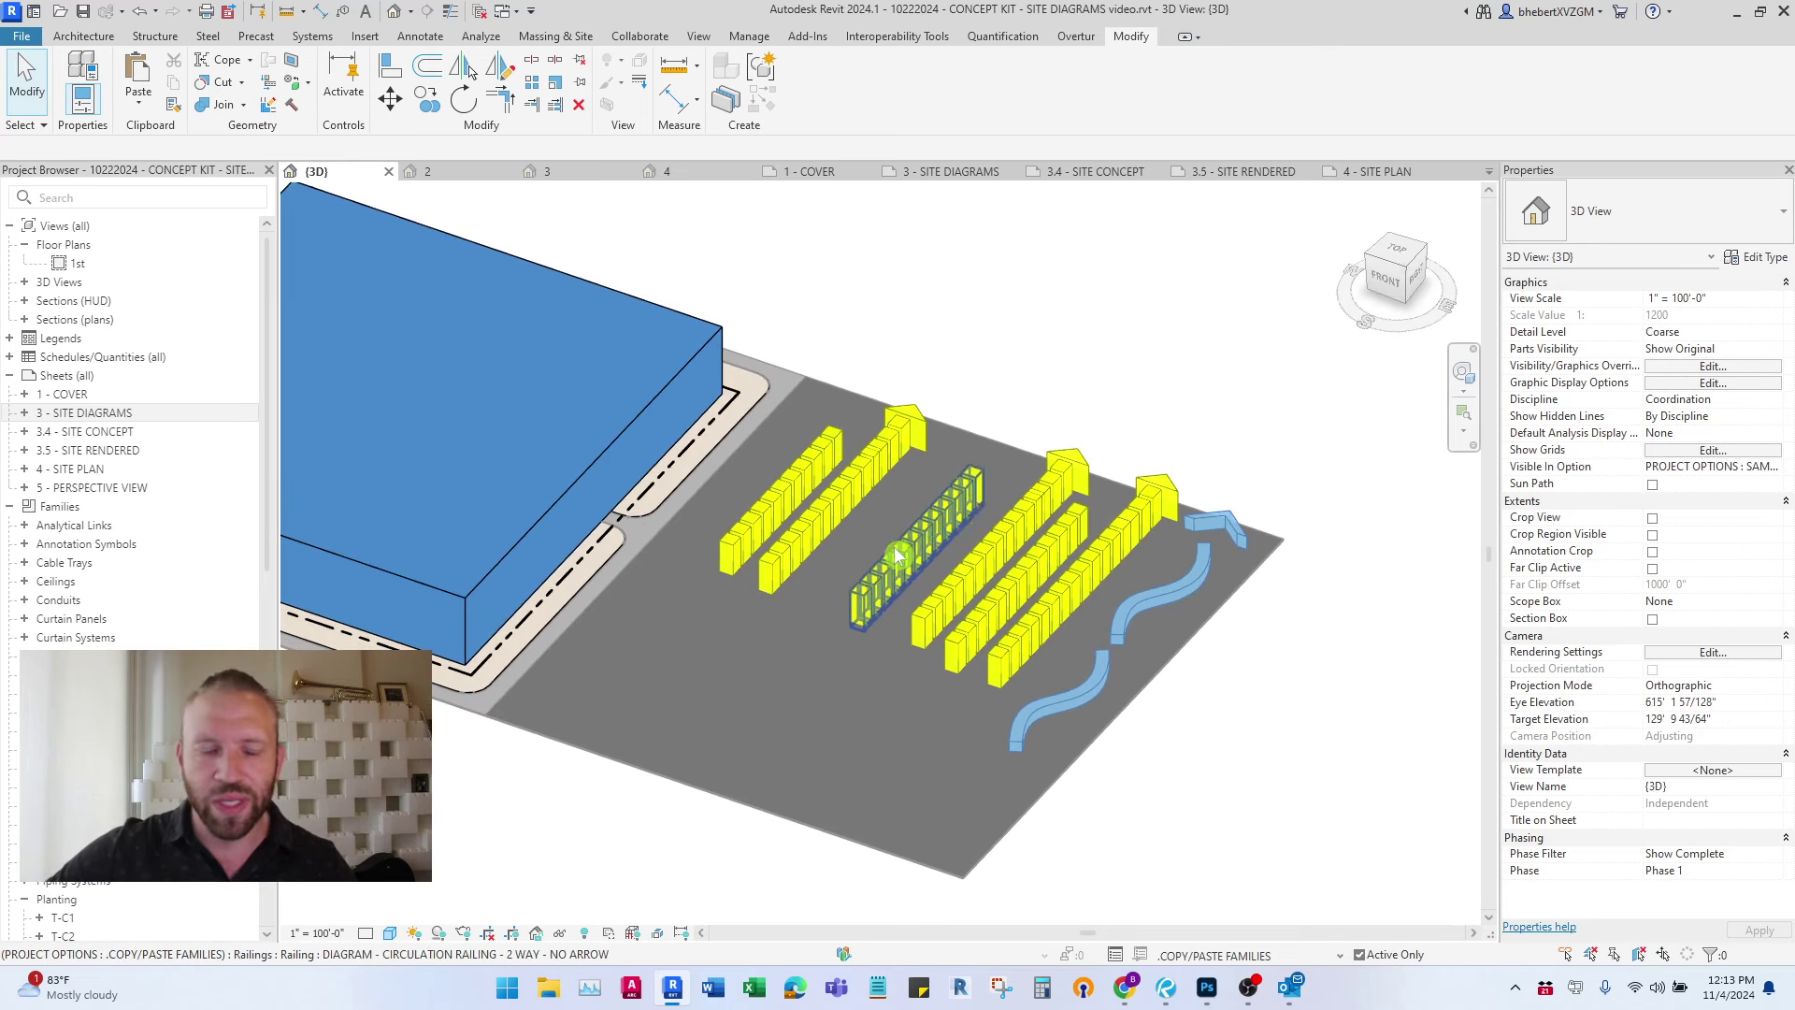
scroll(1002, 591, "up", 2)
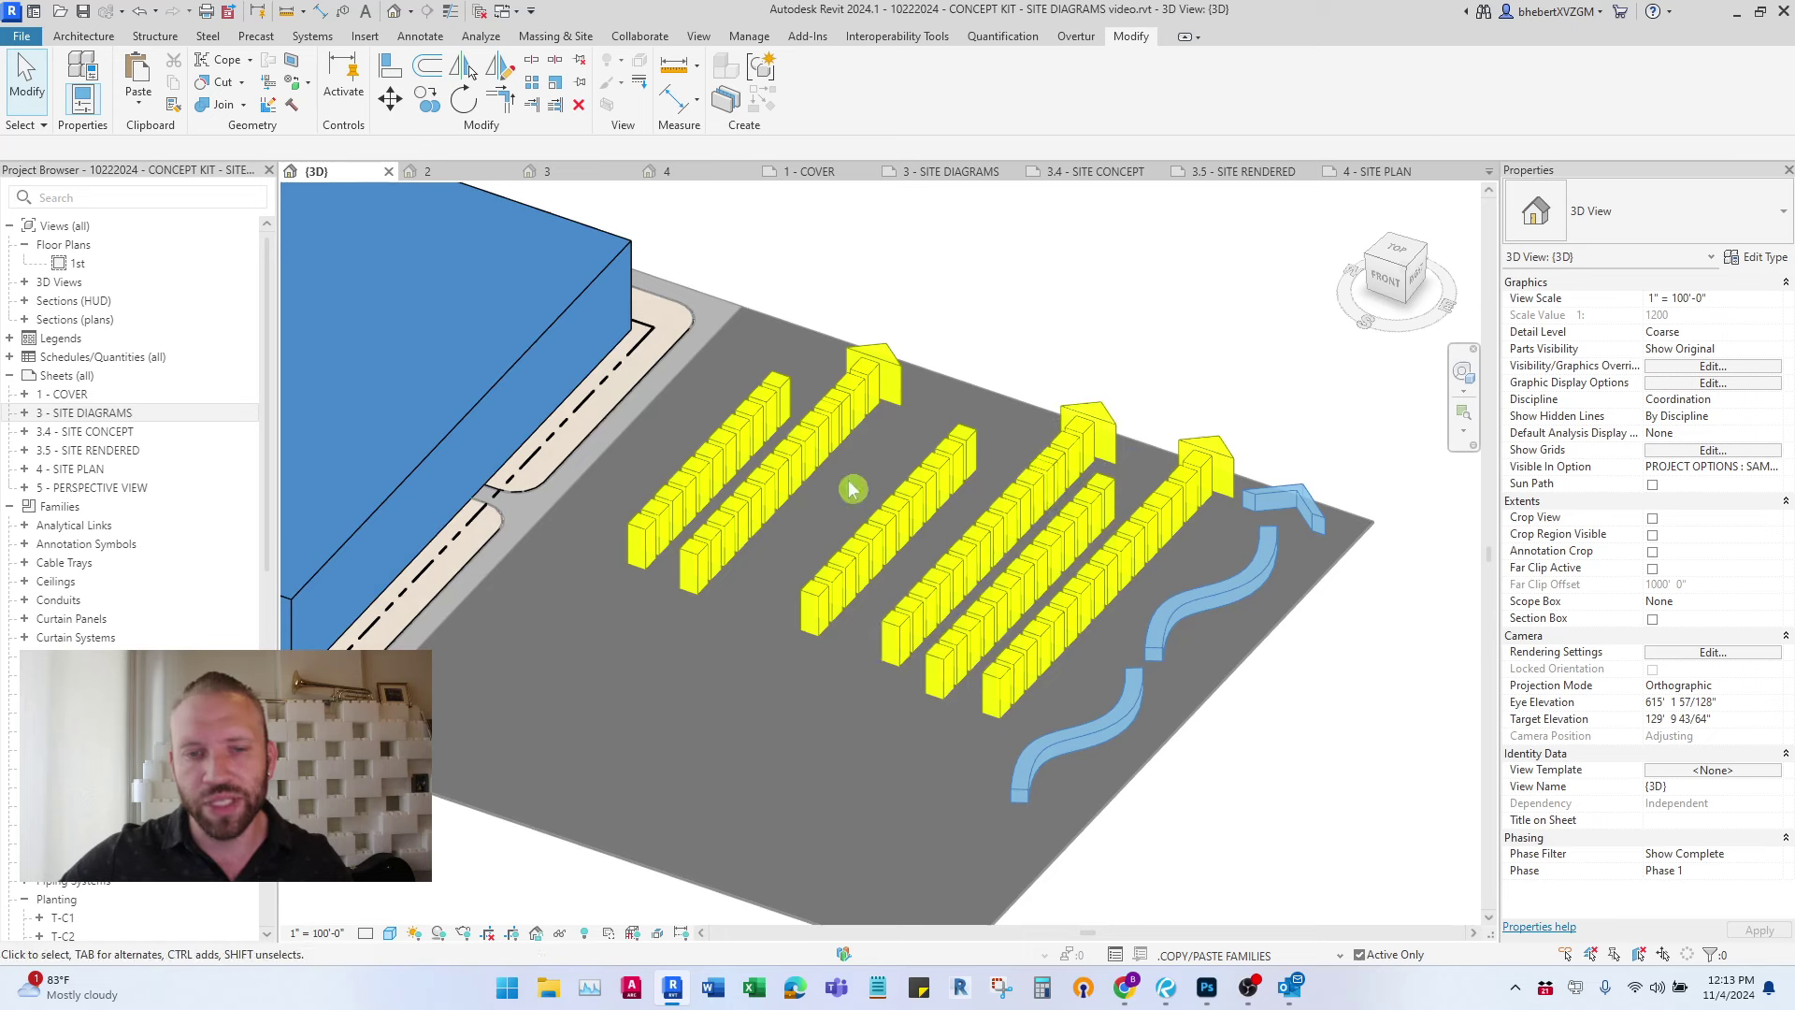
- Inspect the path sketch of the DIAGRAM - CIRCULATION RAILING - NO STREET without changing it
left_click(1134, 564)
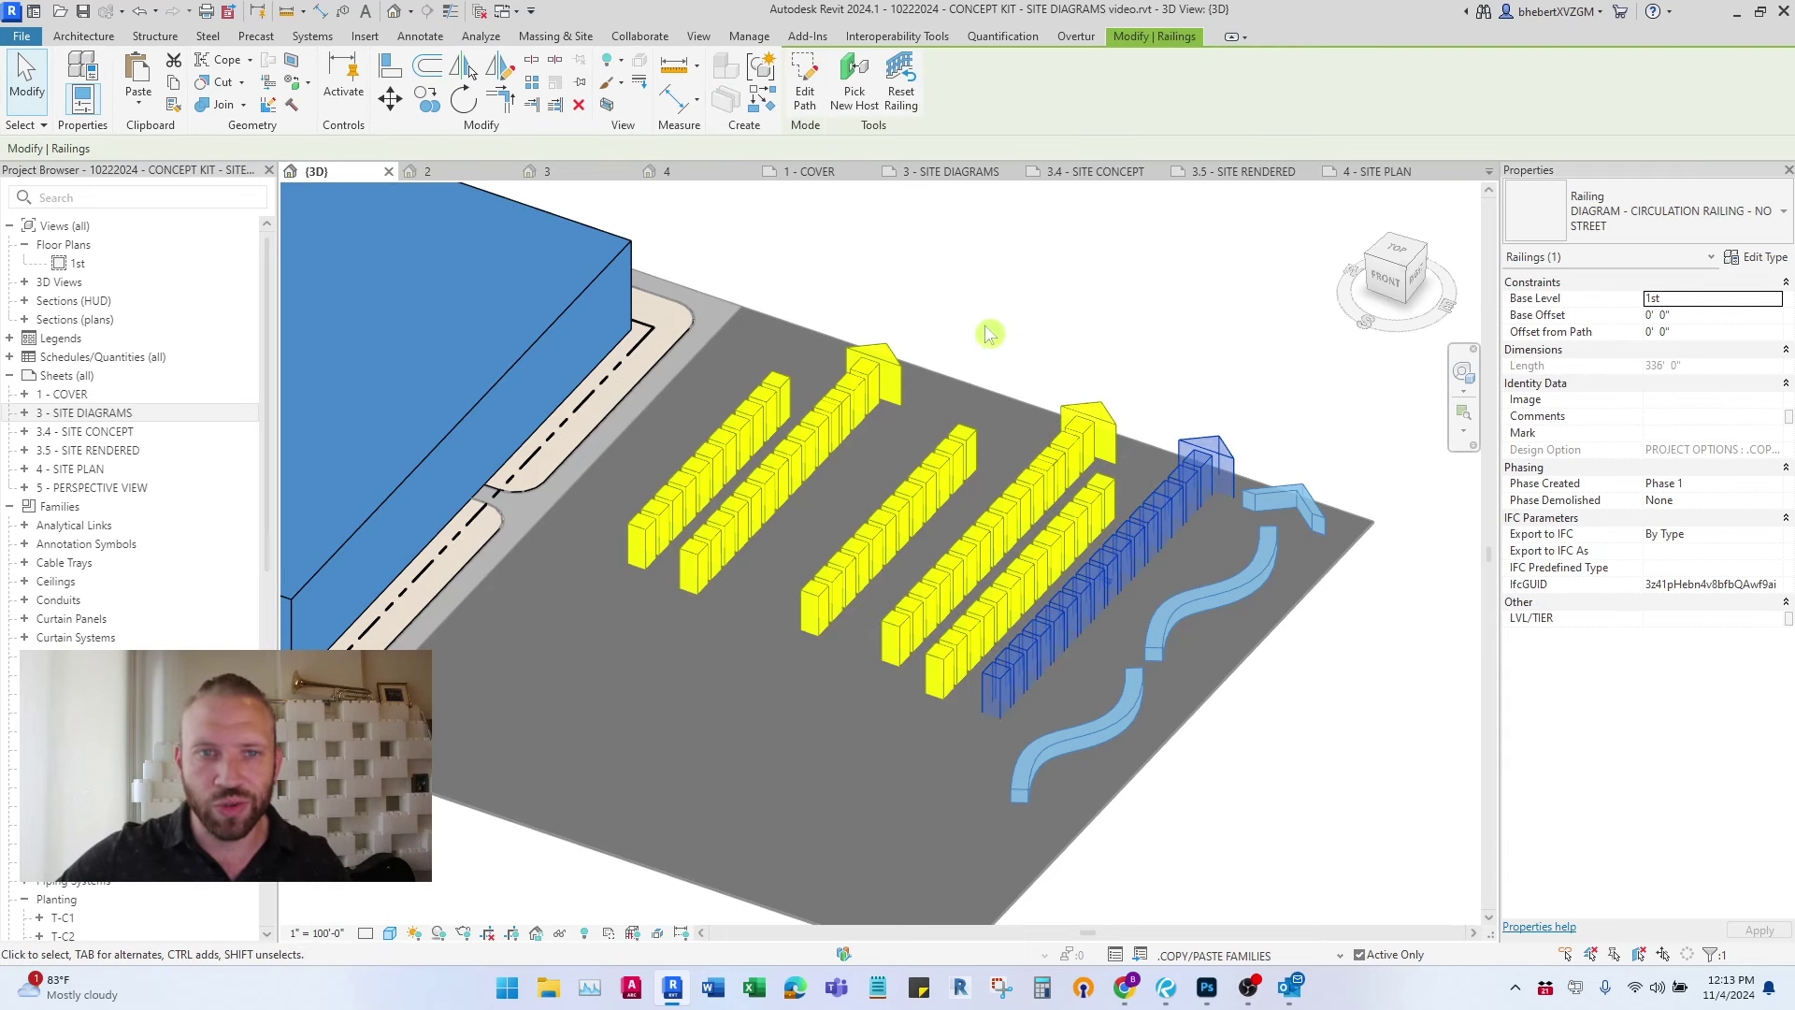
left_click(806, 91)
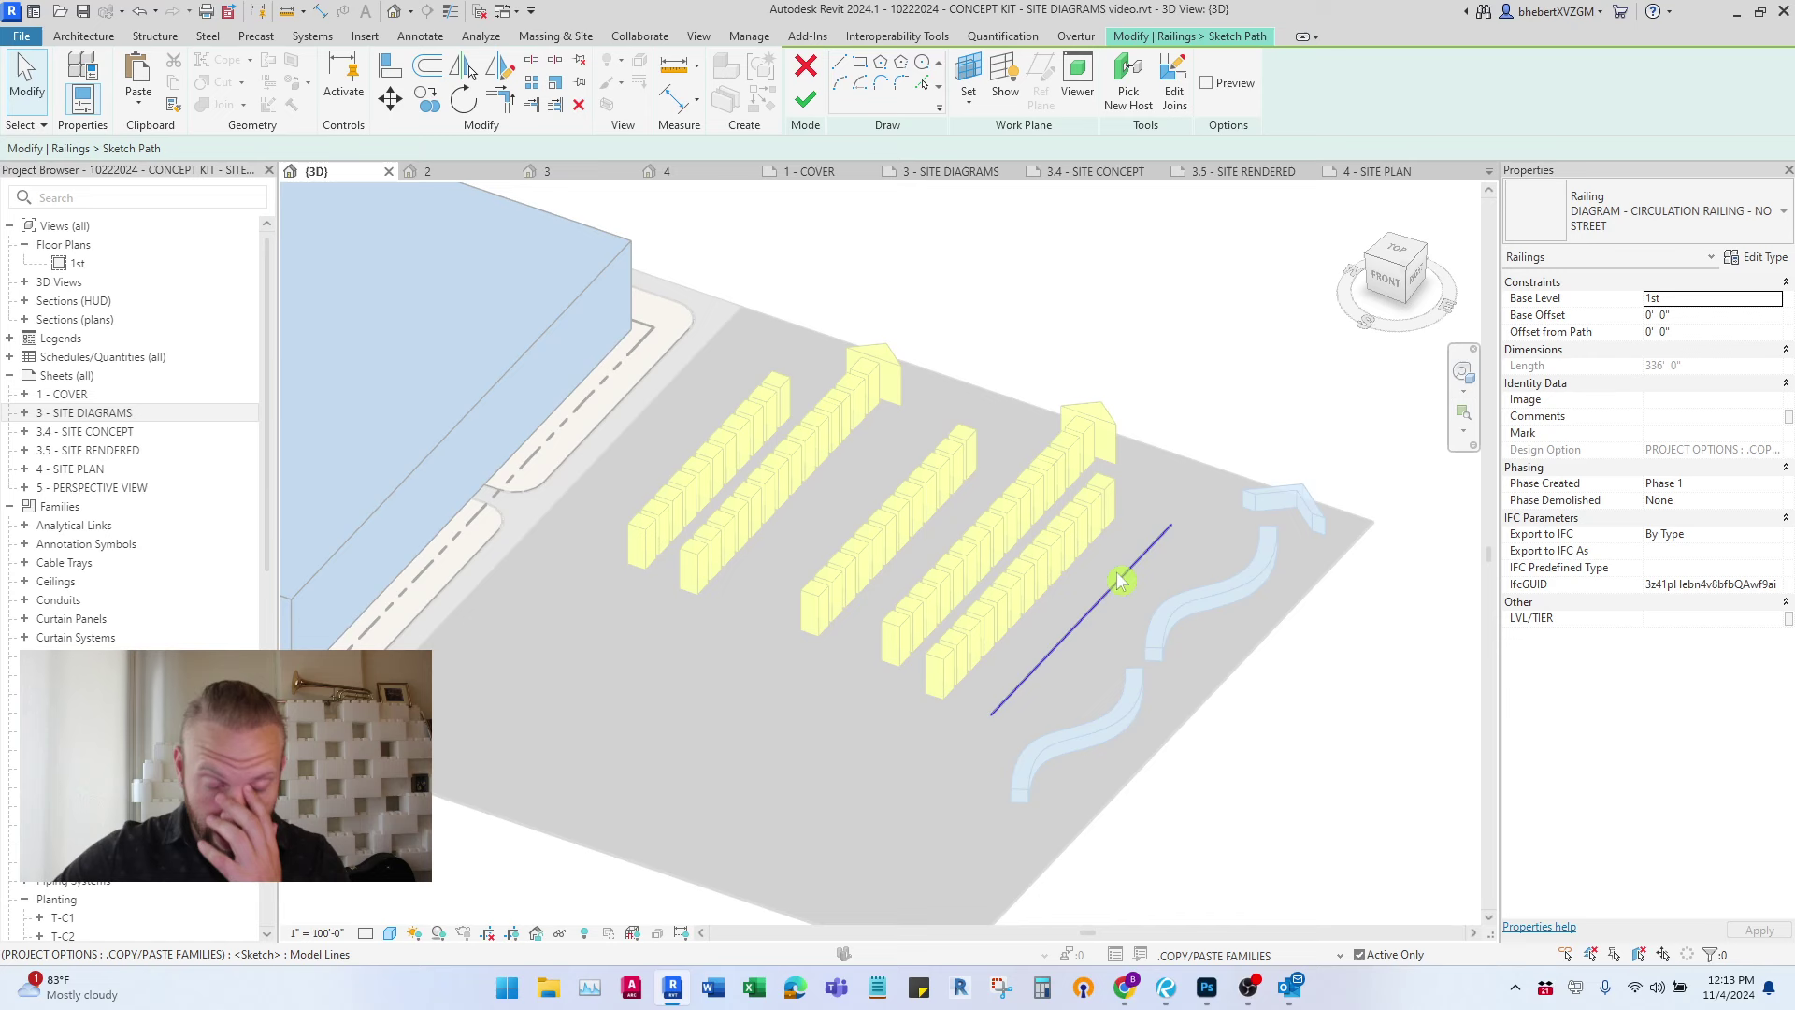
left_click(806, 100)
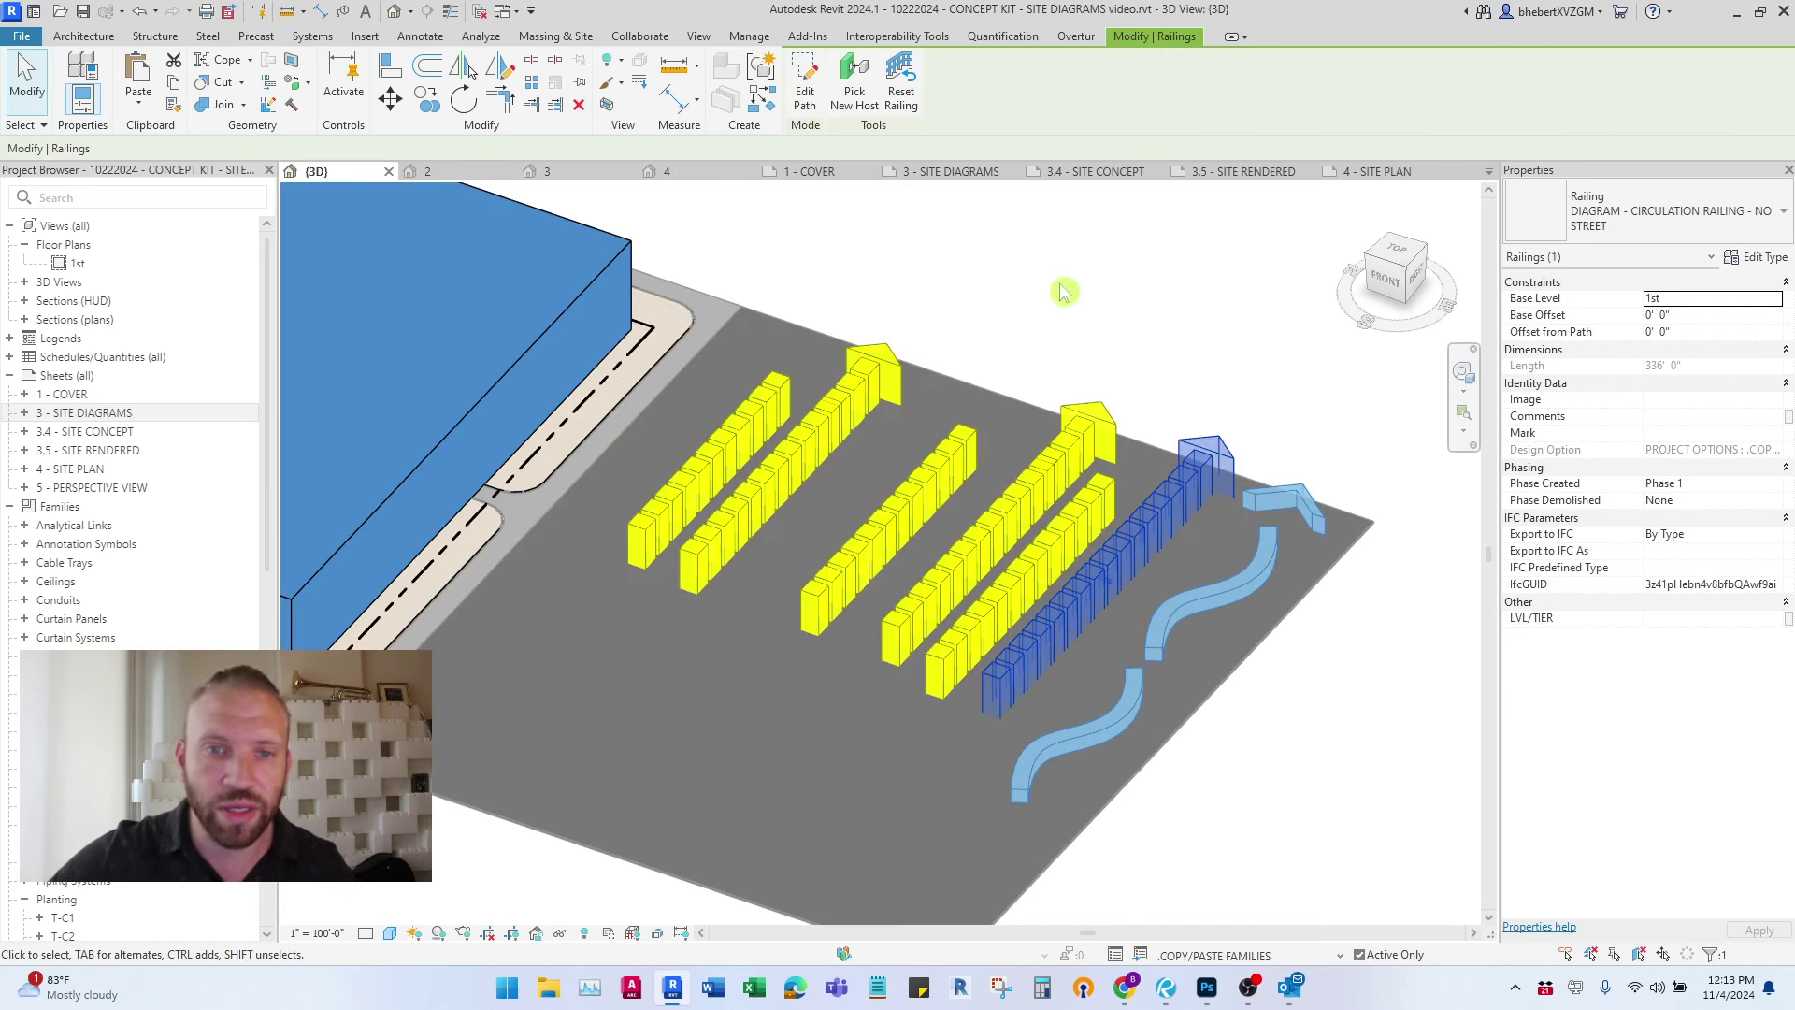
scroll(1194, 377, "down", 3)
middle_click_drag(1116, 411, 1150, 413, "shift")
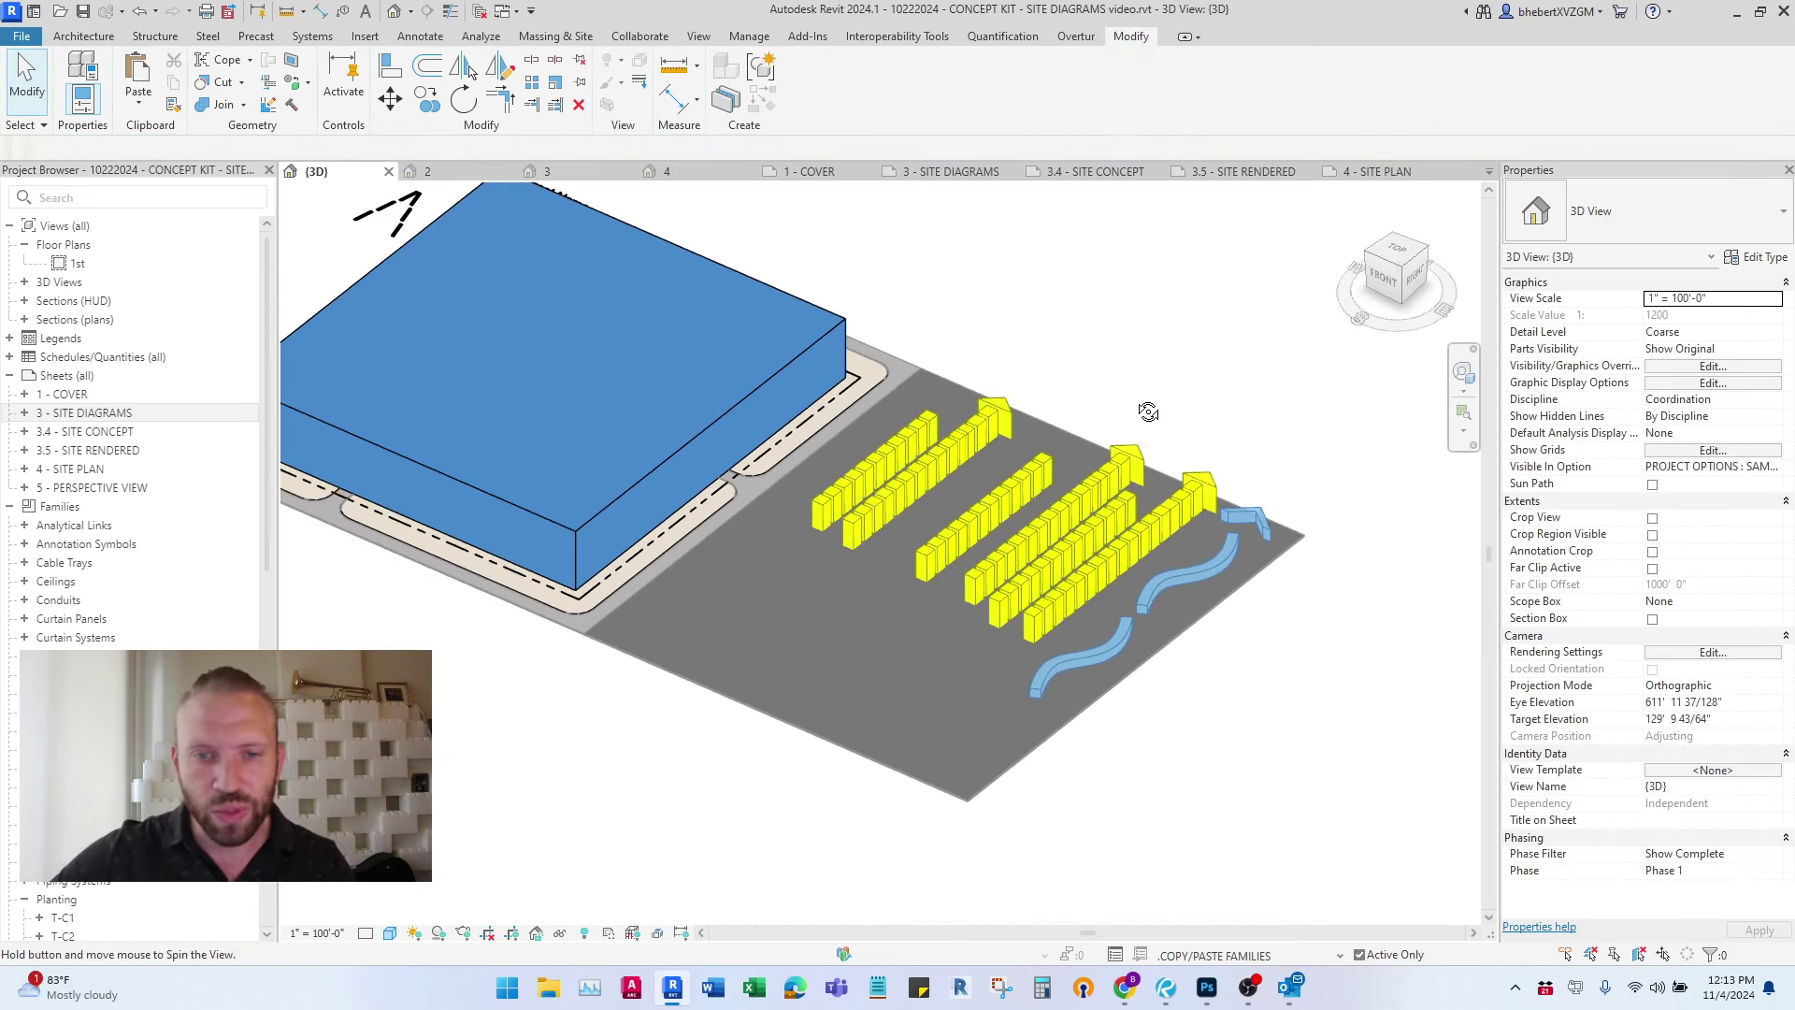
scroll(1150, 409, "down", 1)
- Copy the DIAGRAM - CIRCULATION RAILING - 2 WAY and paste it into Option 1
left_click(1160, 454)
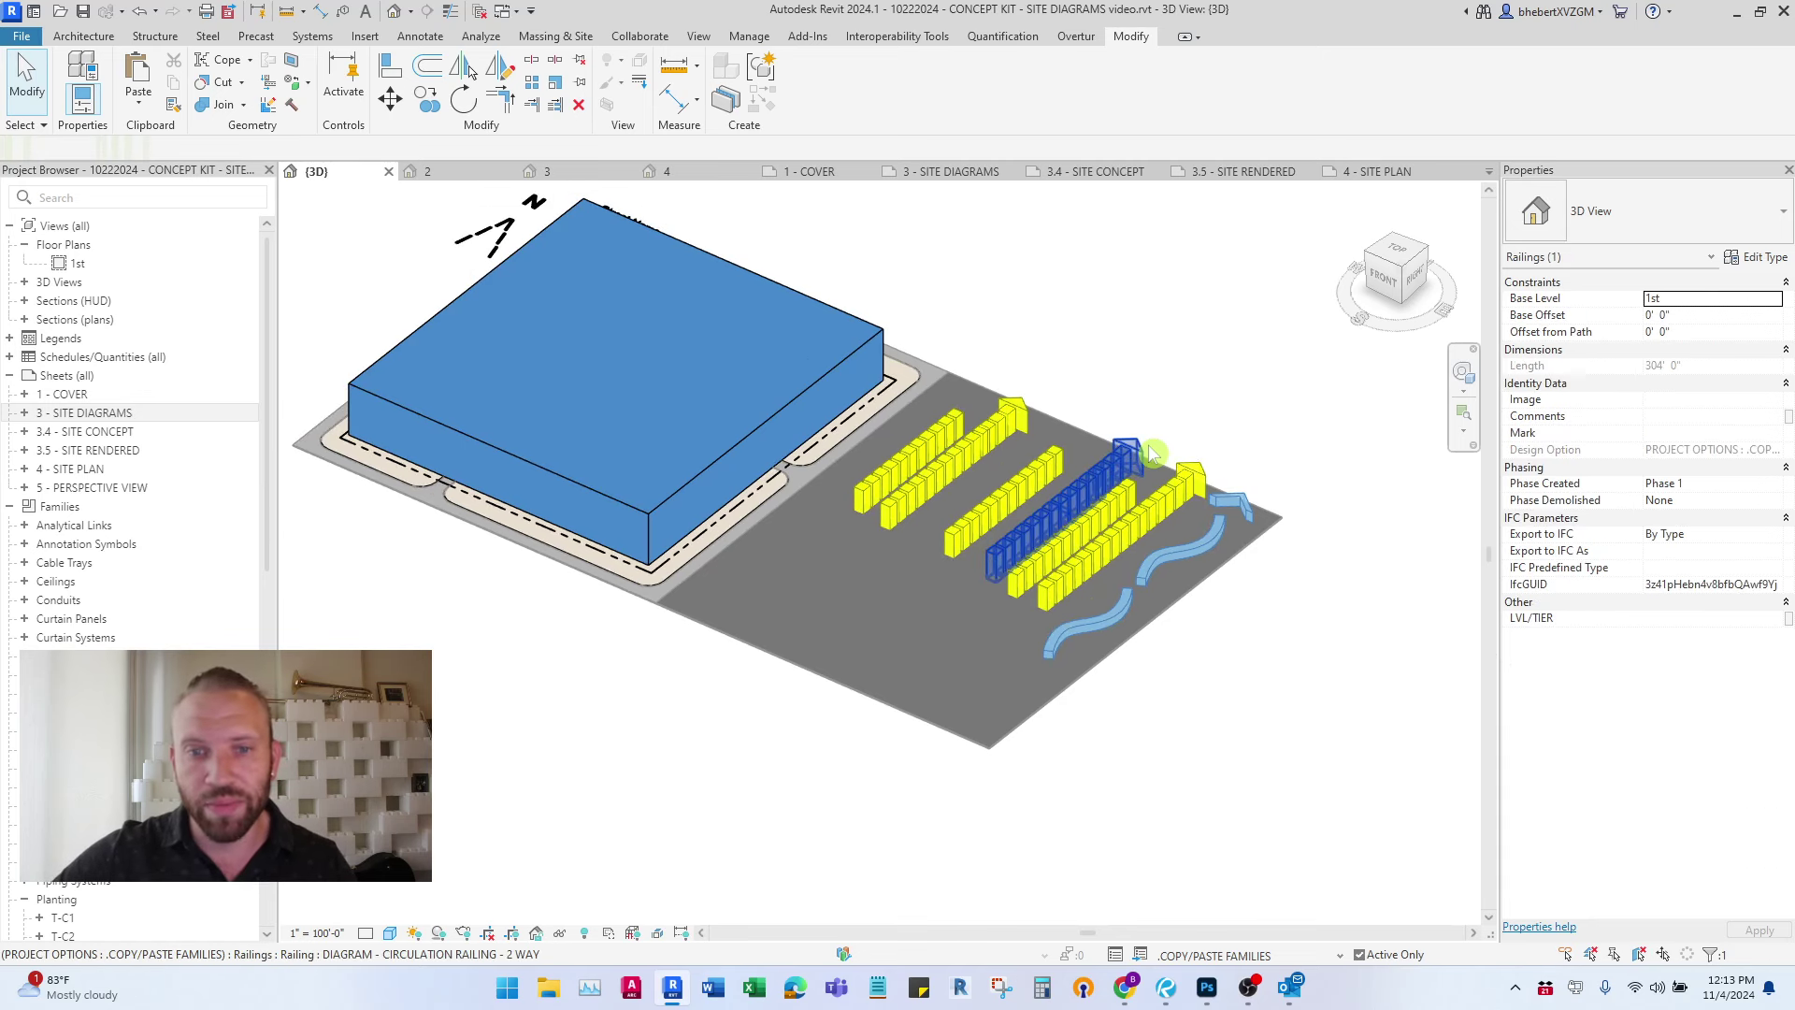
scroll(1150, 445, "up", 1)
mouse_move(1115, 428)
middle_mouse_down("shift")
mouse_move(1086, 451)
mouse_move(1166, 417)
mouse_move(1142, 412)
middle_mouse_up("shift")
left_click(1103, 352)
left_click(1118, 437)
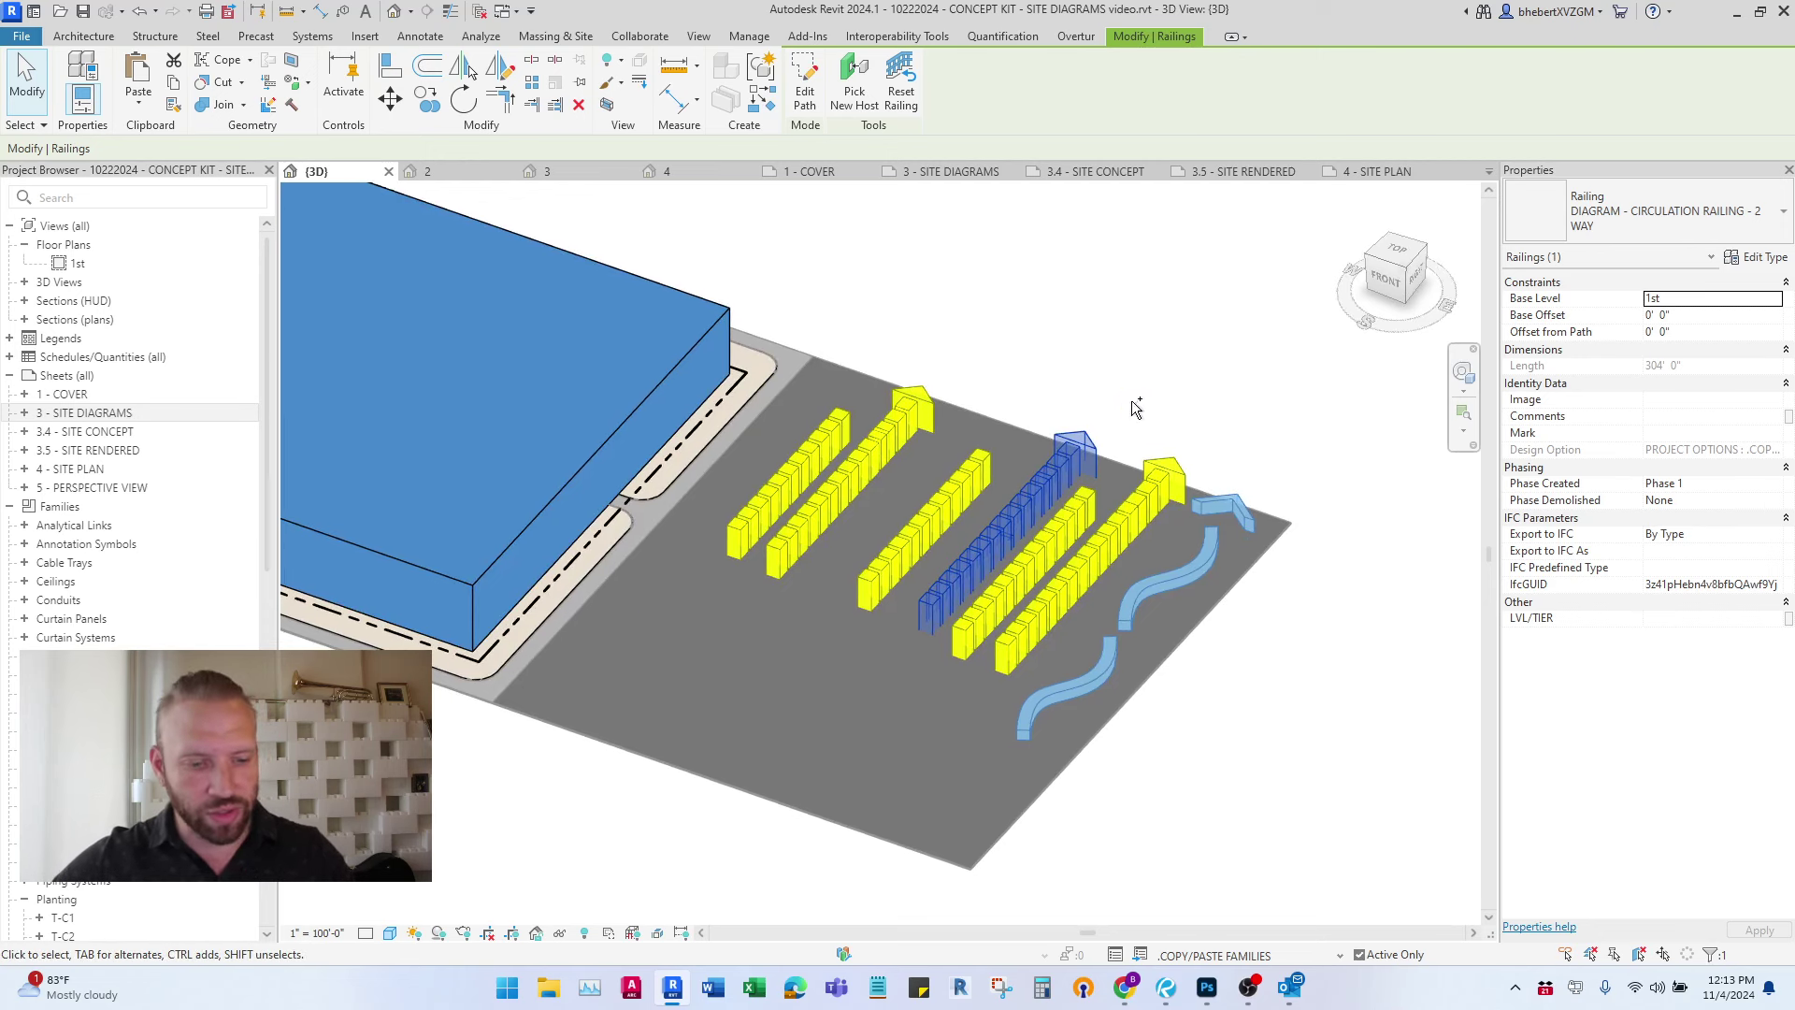
left_click(1337, 956)
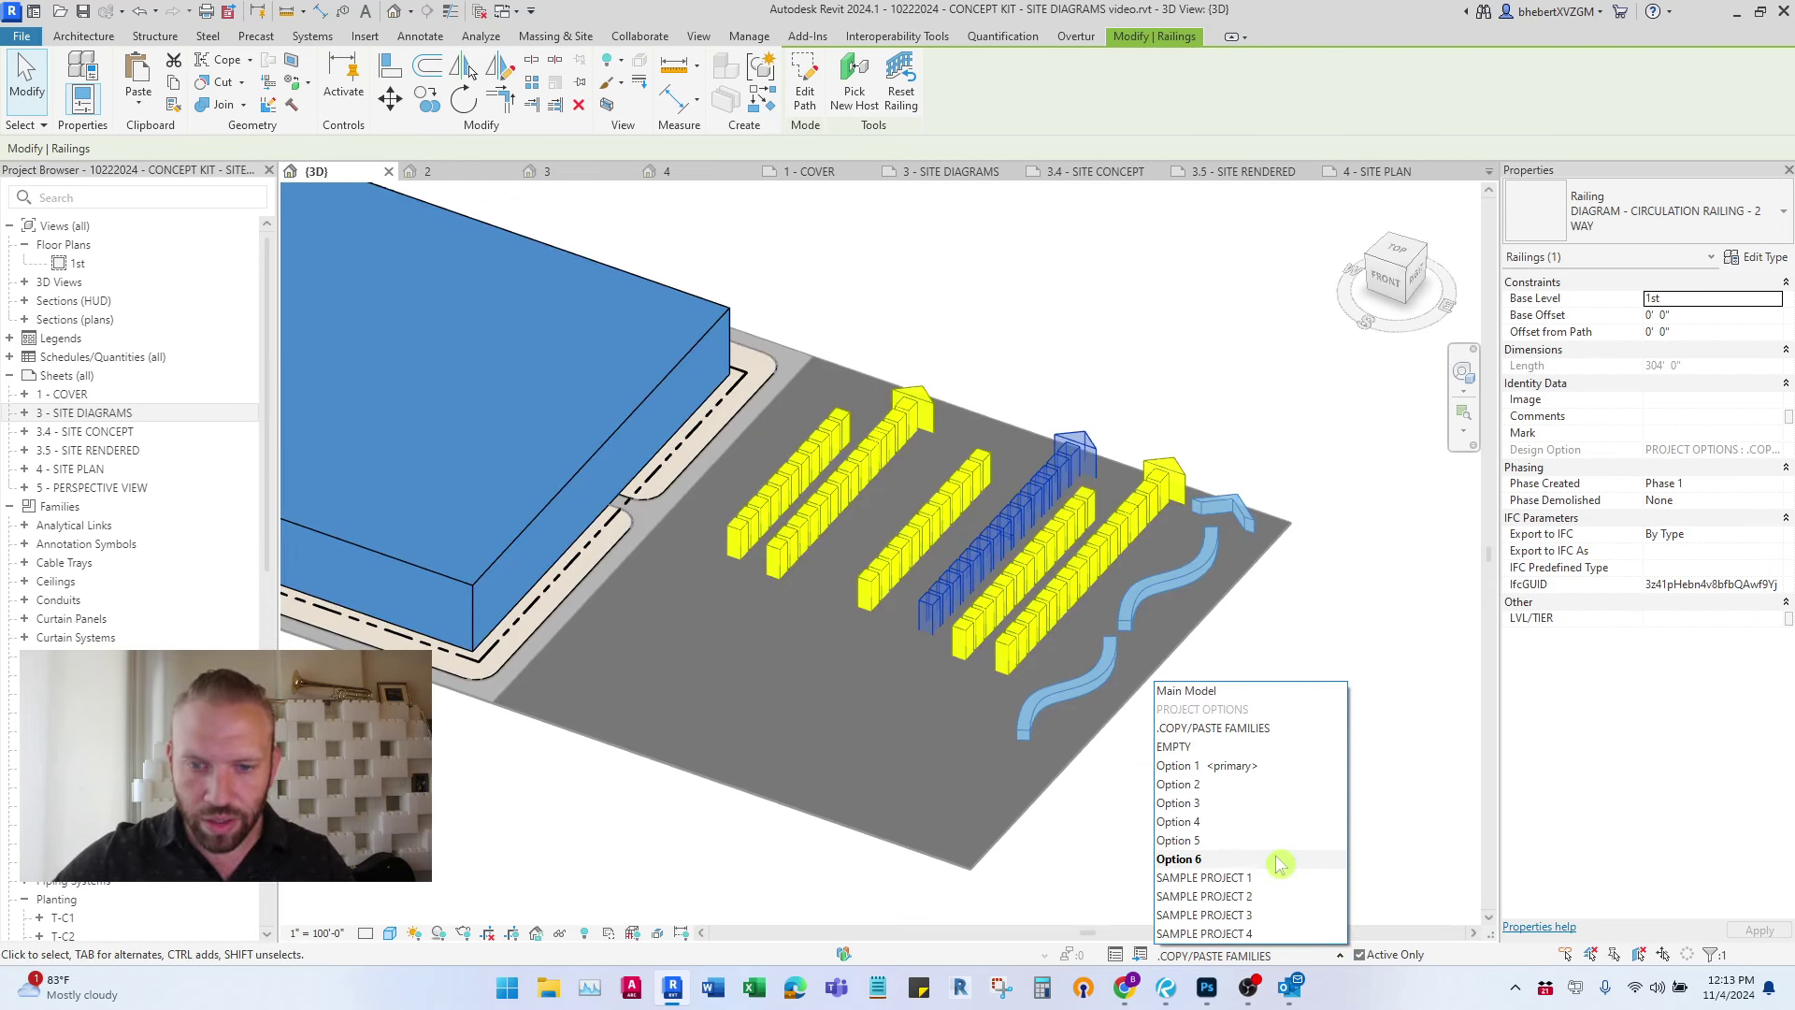
left_click(1222, 771)
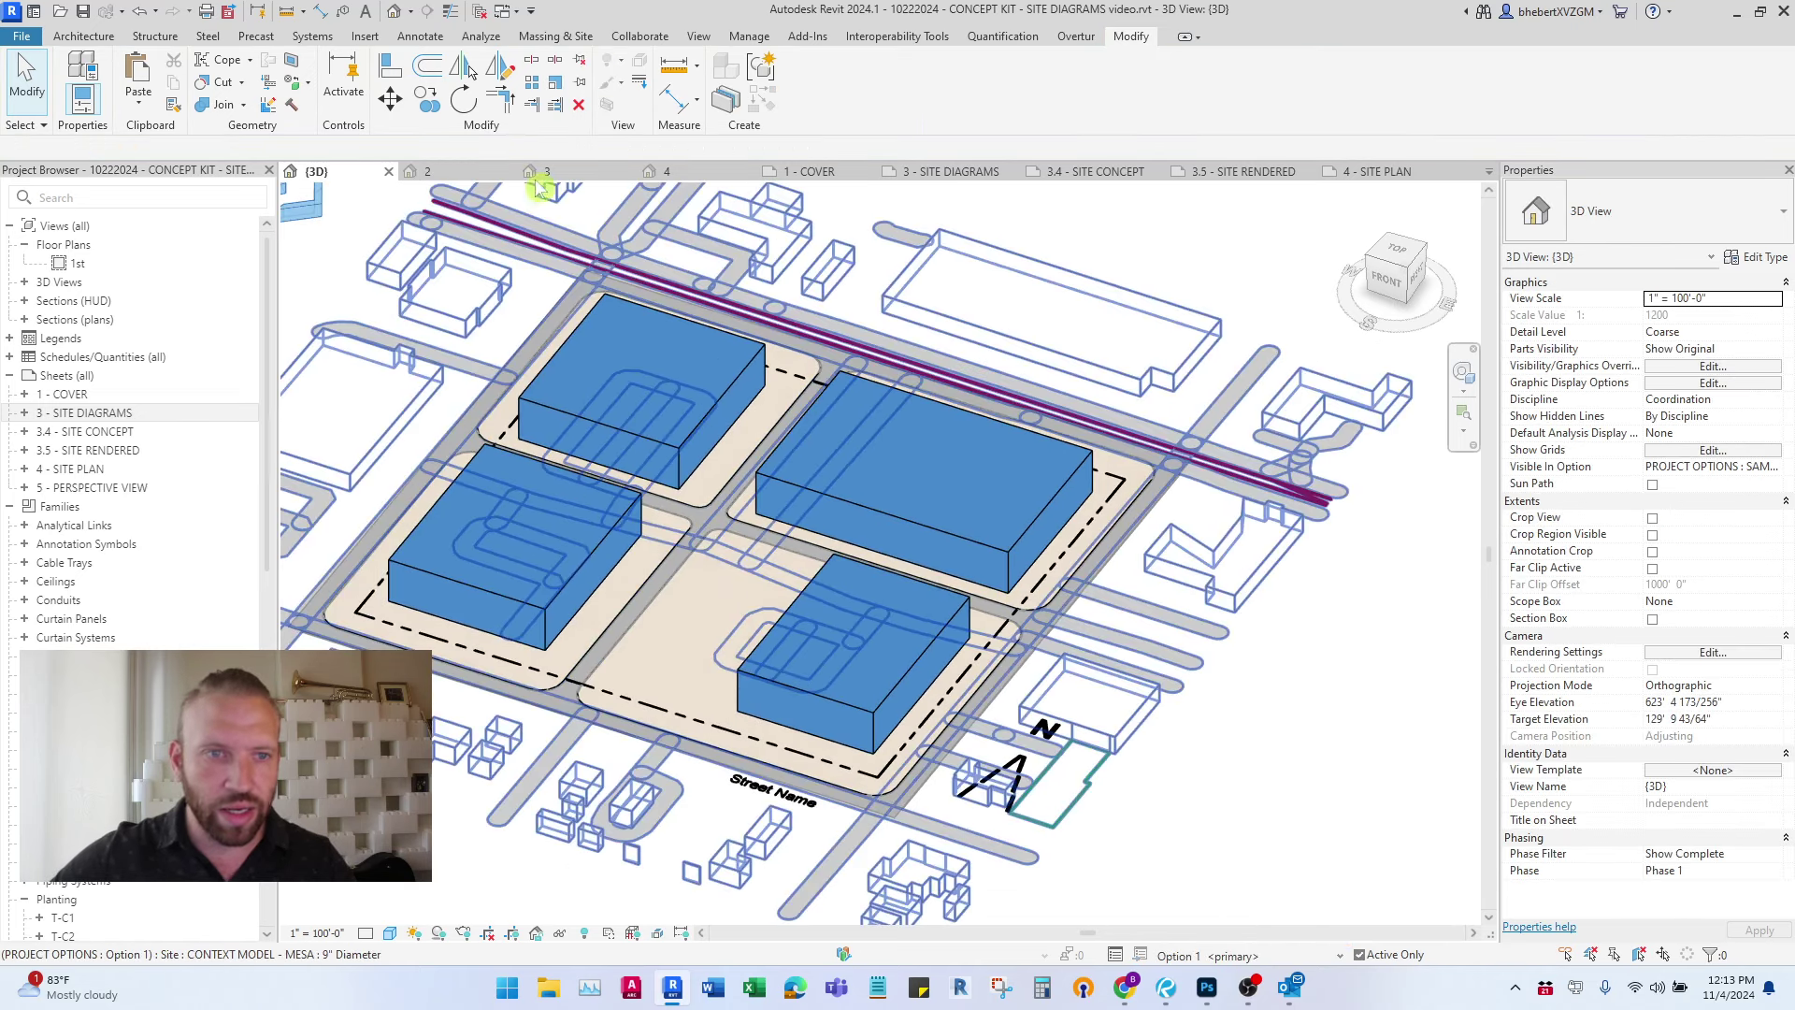
left_click(145, 104)
left_click(213, 288)
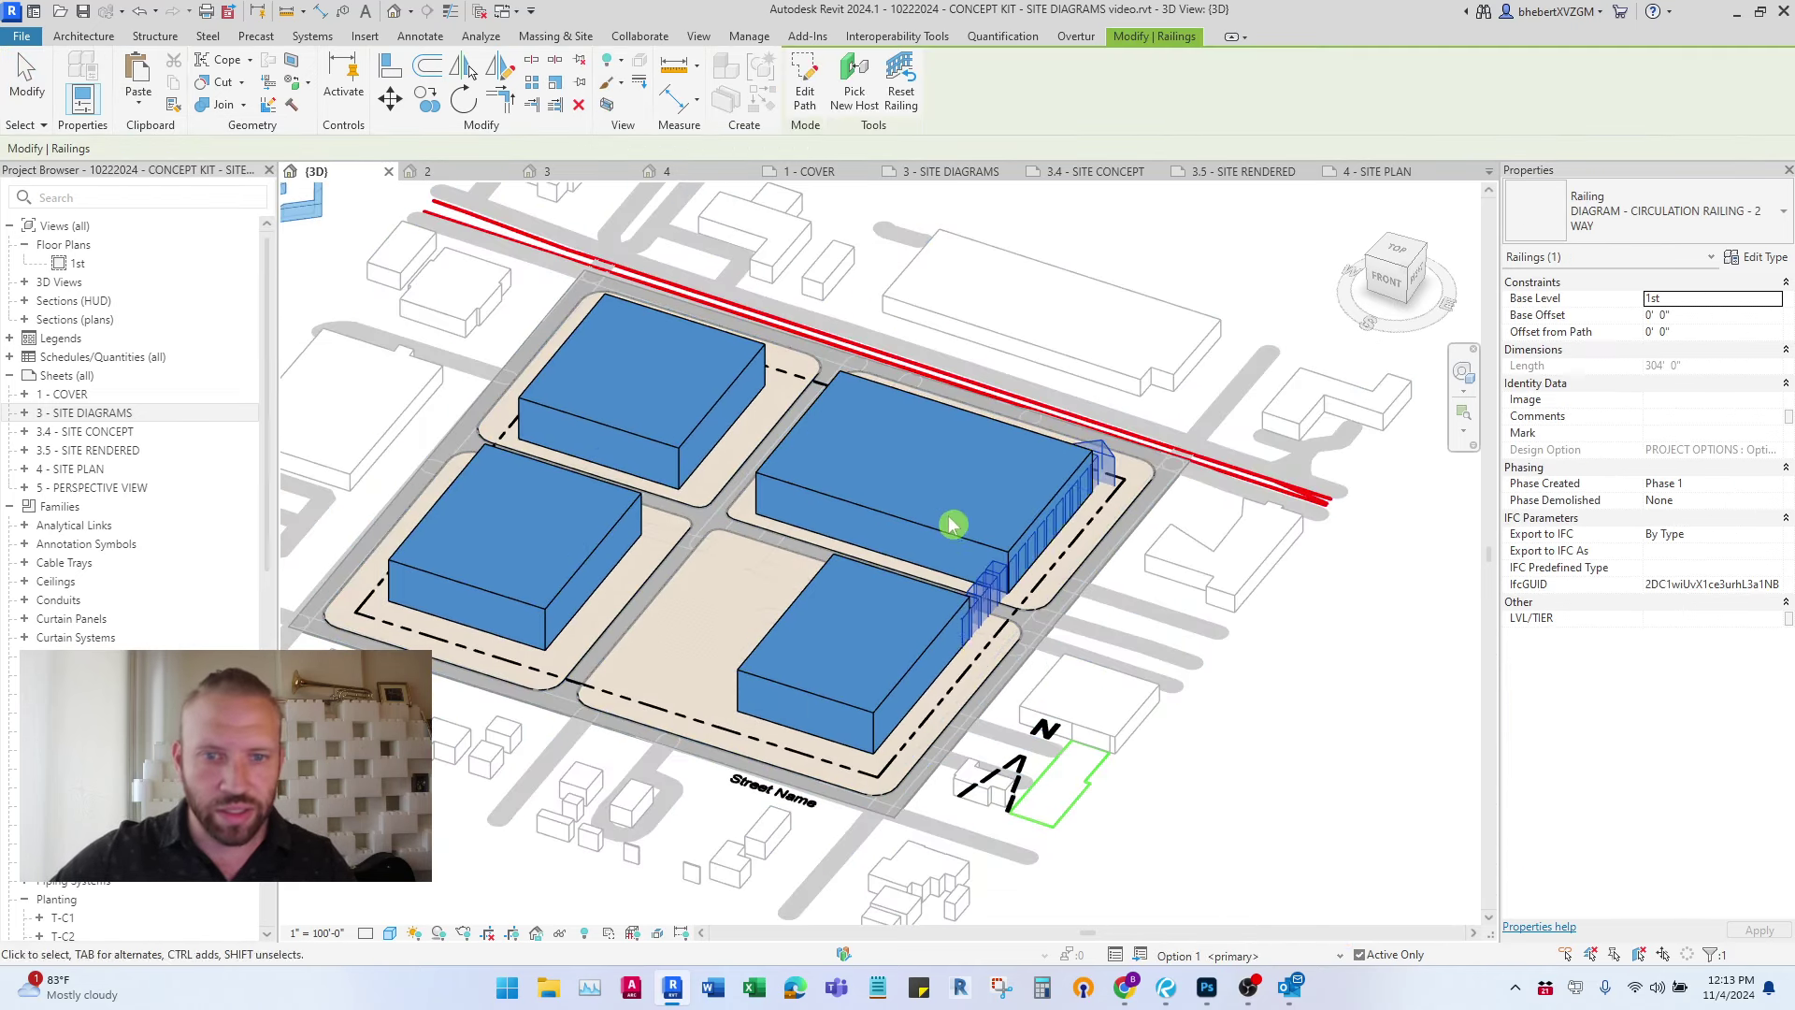
- Move the pasted circulation railing onto the north-south street between the two northern blocks and view it from the top
middle_click_drag(1015, 575, 1058, 624, "shift")
left_click_drag(1008, 609, 731, 496)
middle_click_drag(1006, 377, 1025, 445, "shift")
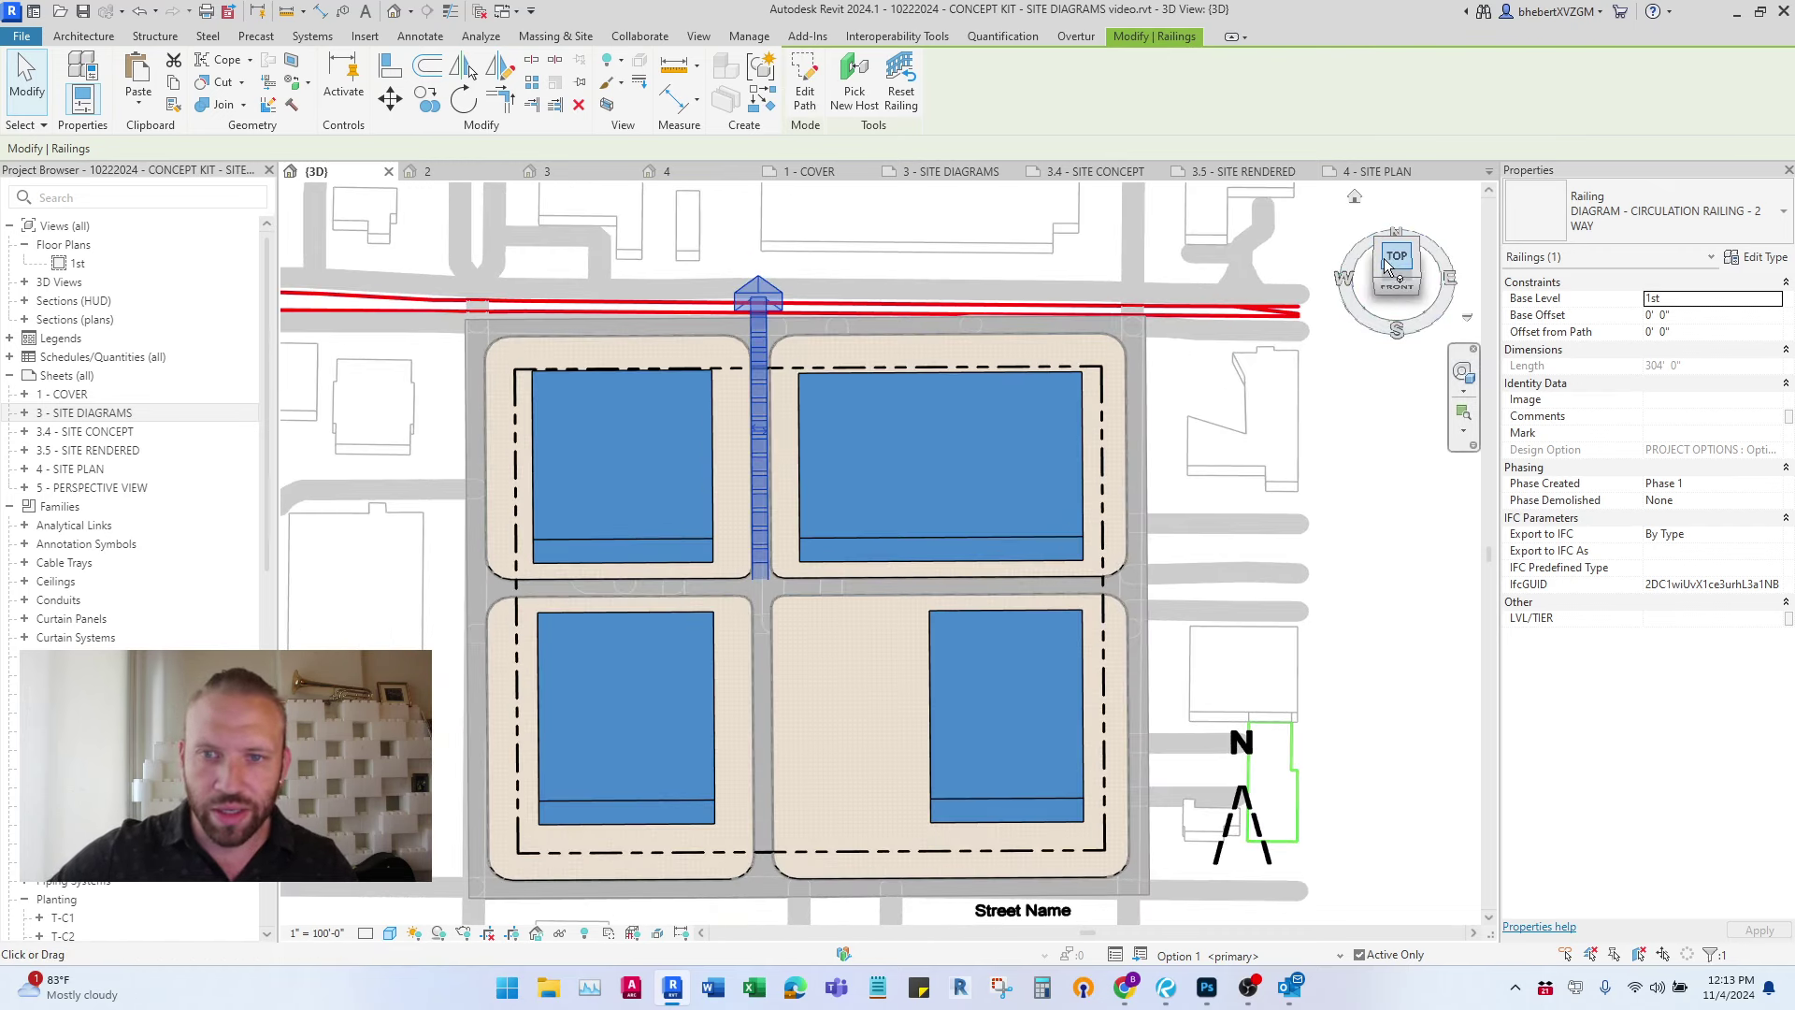
left_click(1395, 262)
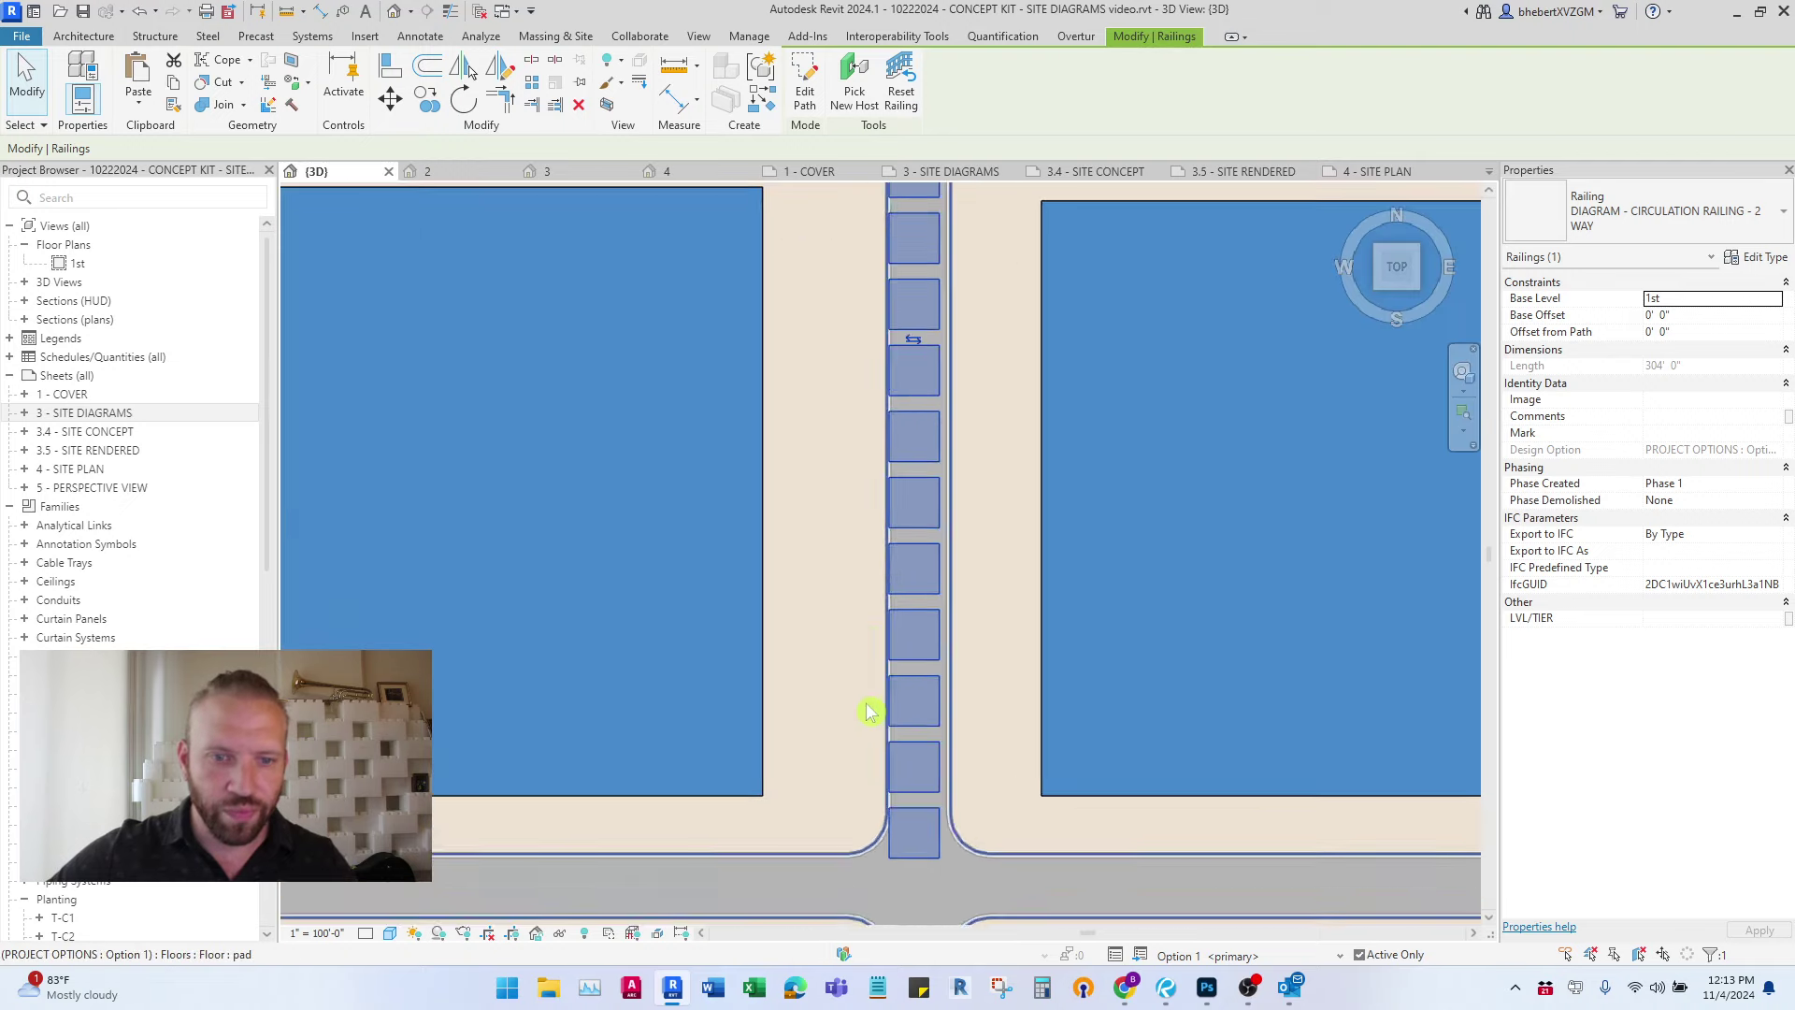
left_click(391, 99)
scroll(970, 842, "up", 3)
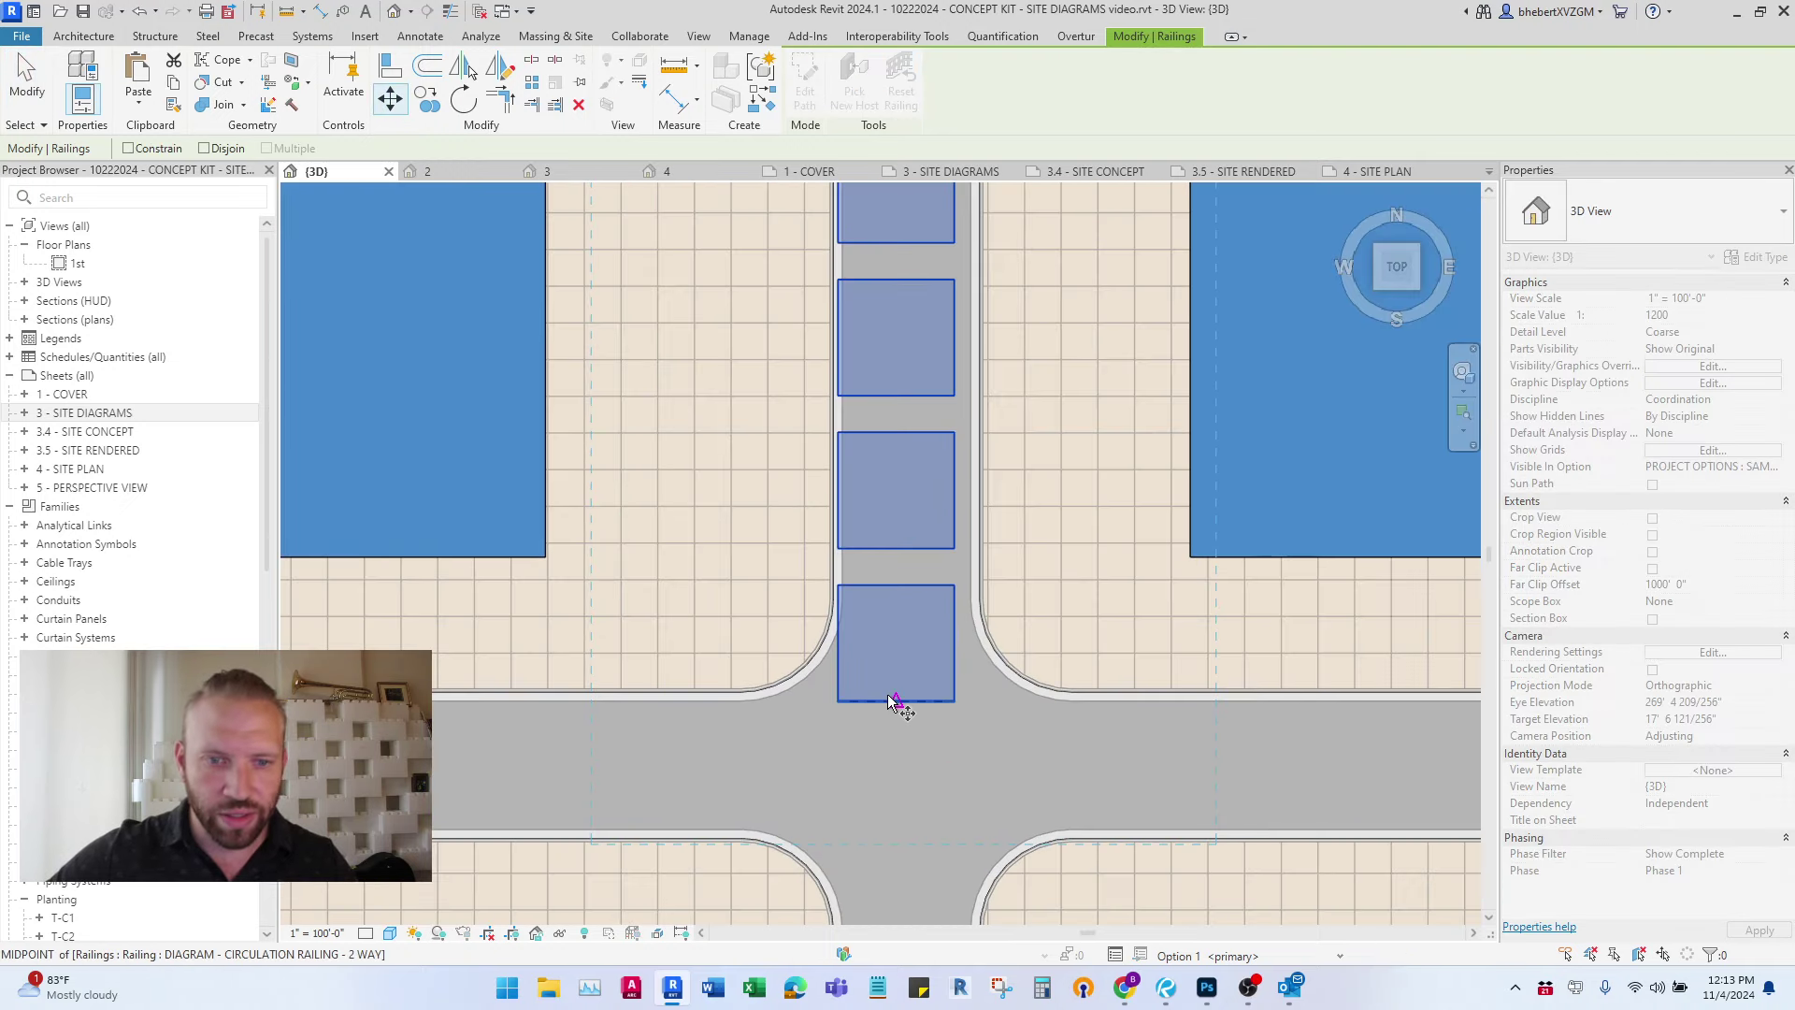
left_click(27, 75)
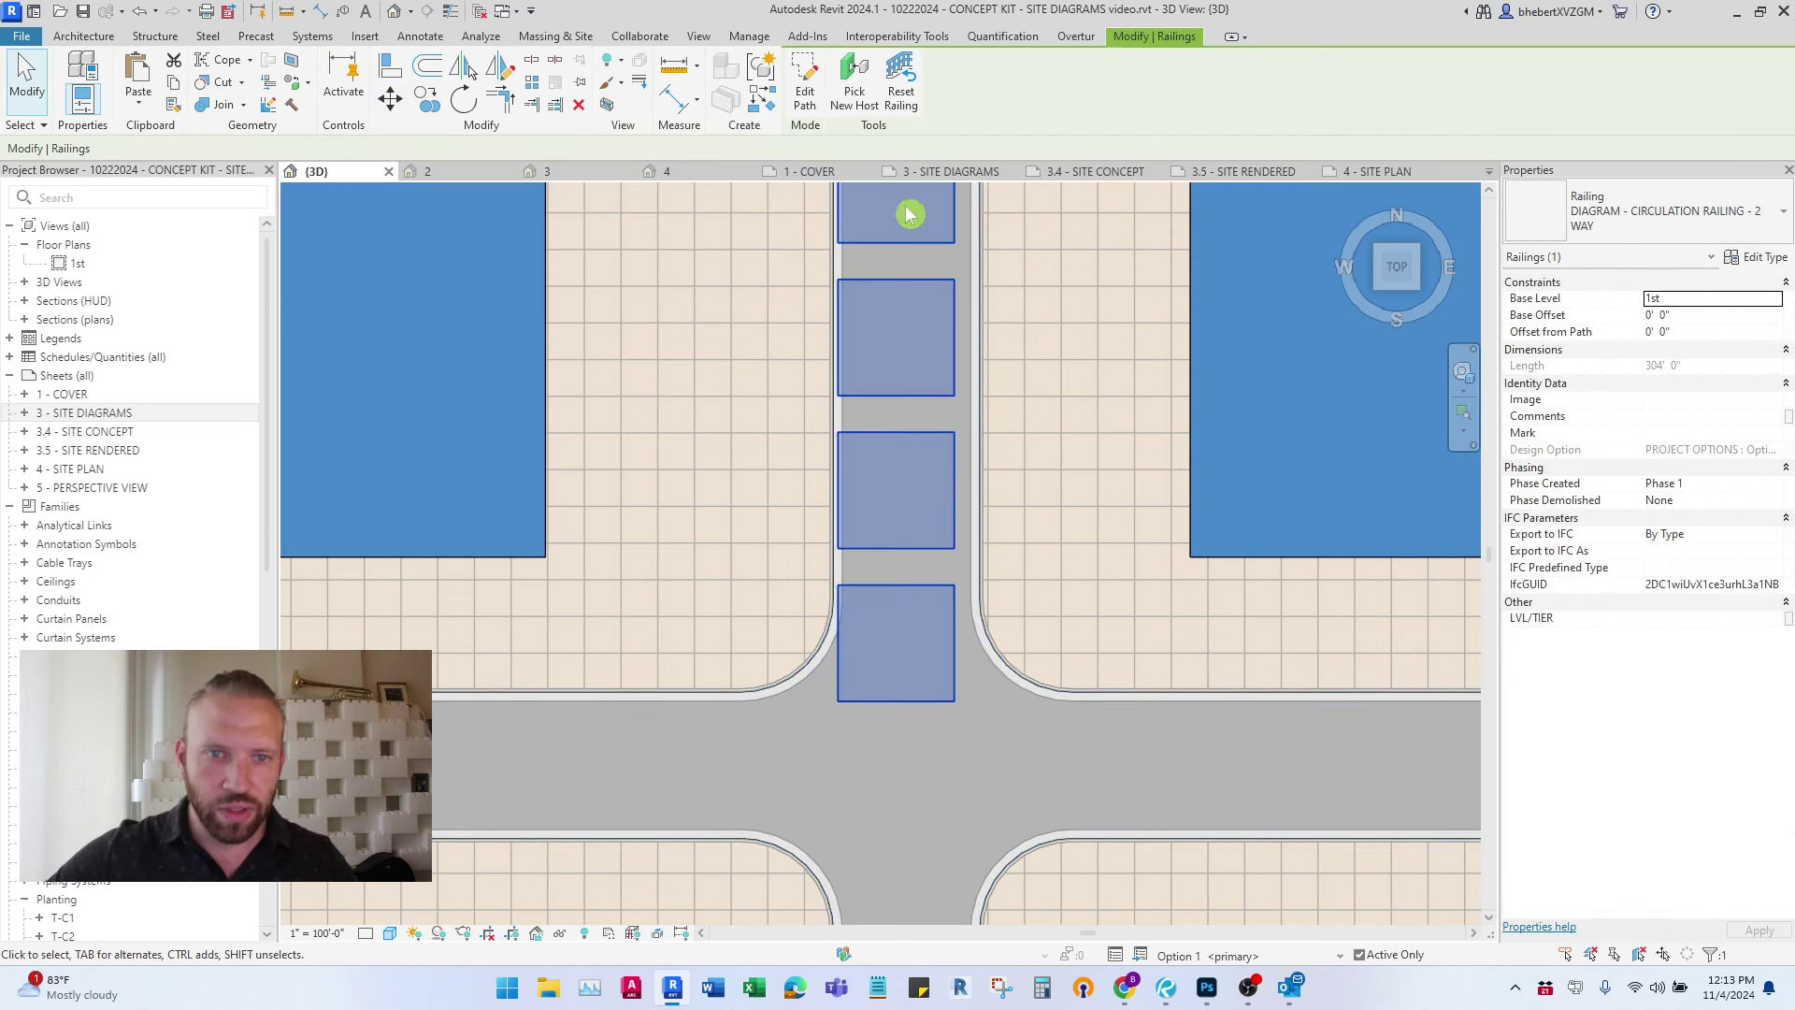
- Edit the circulation railing's path and move its line onto the street's west curb, with the south end where the corner curve starts
left_click(804, 99)
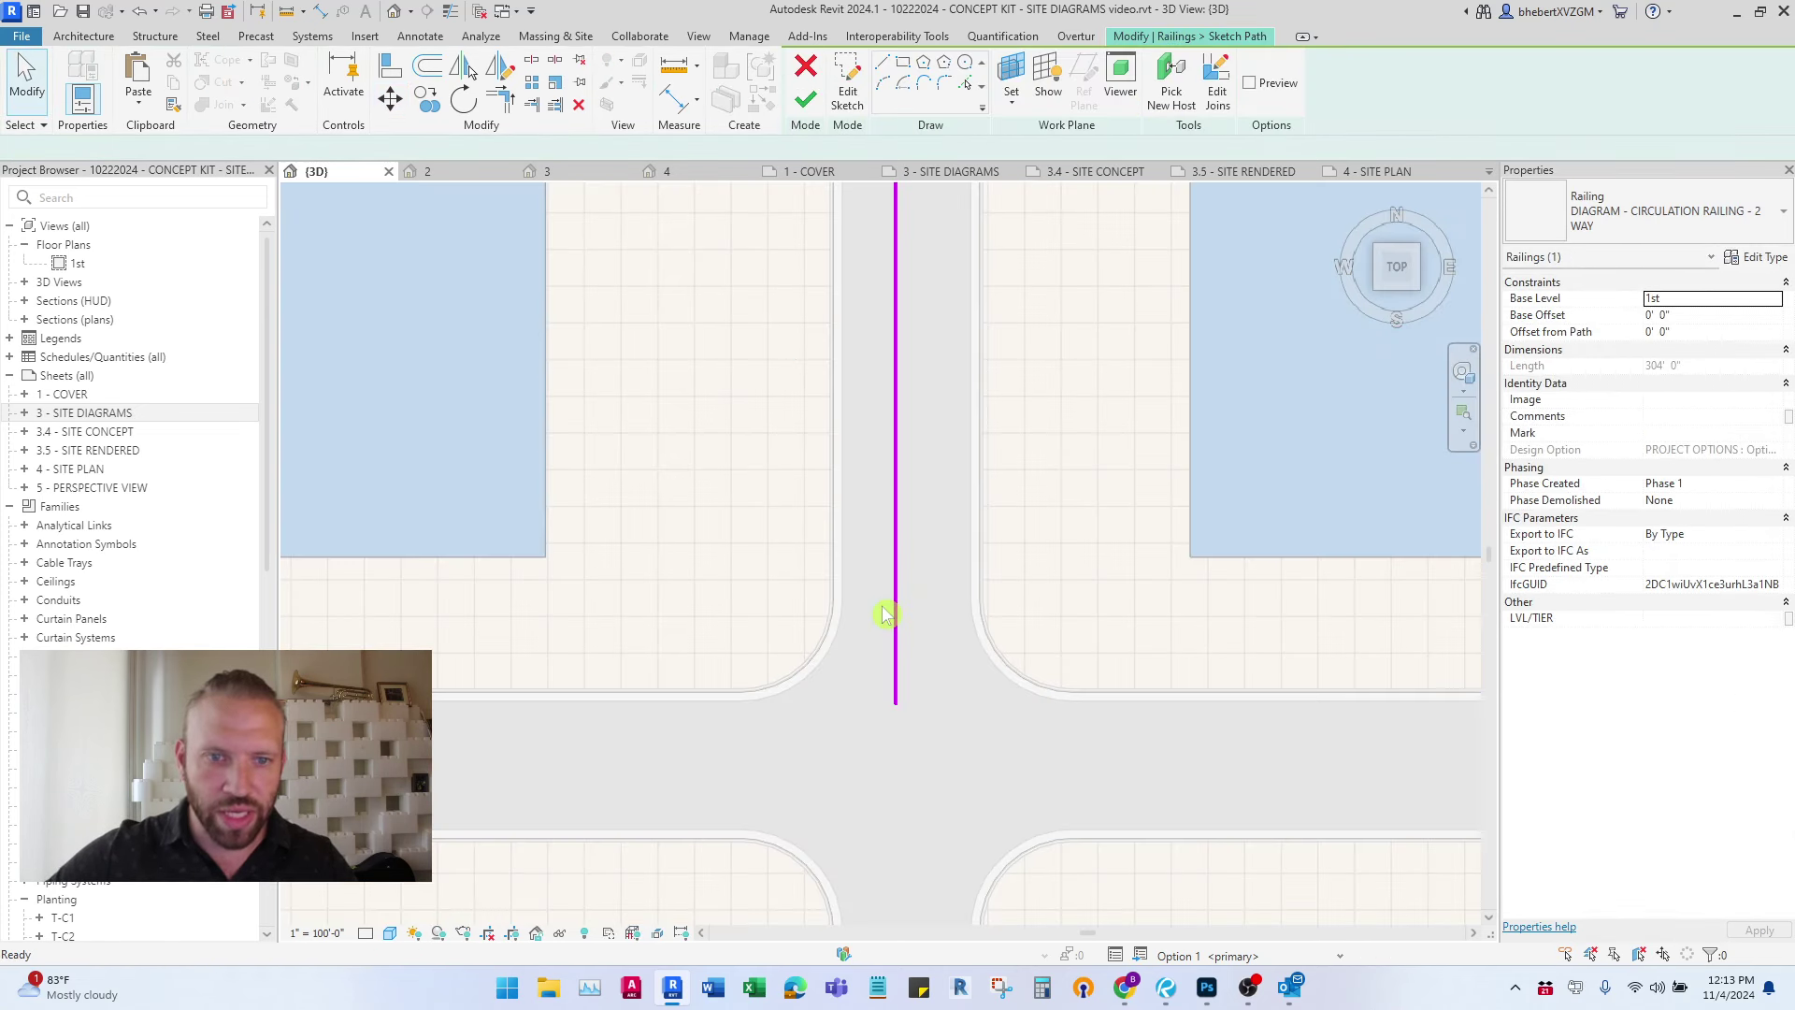
left_click(391, 99)
left_click(895, 703)
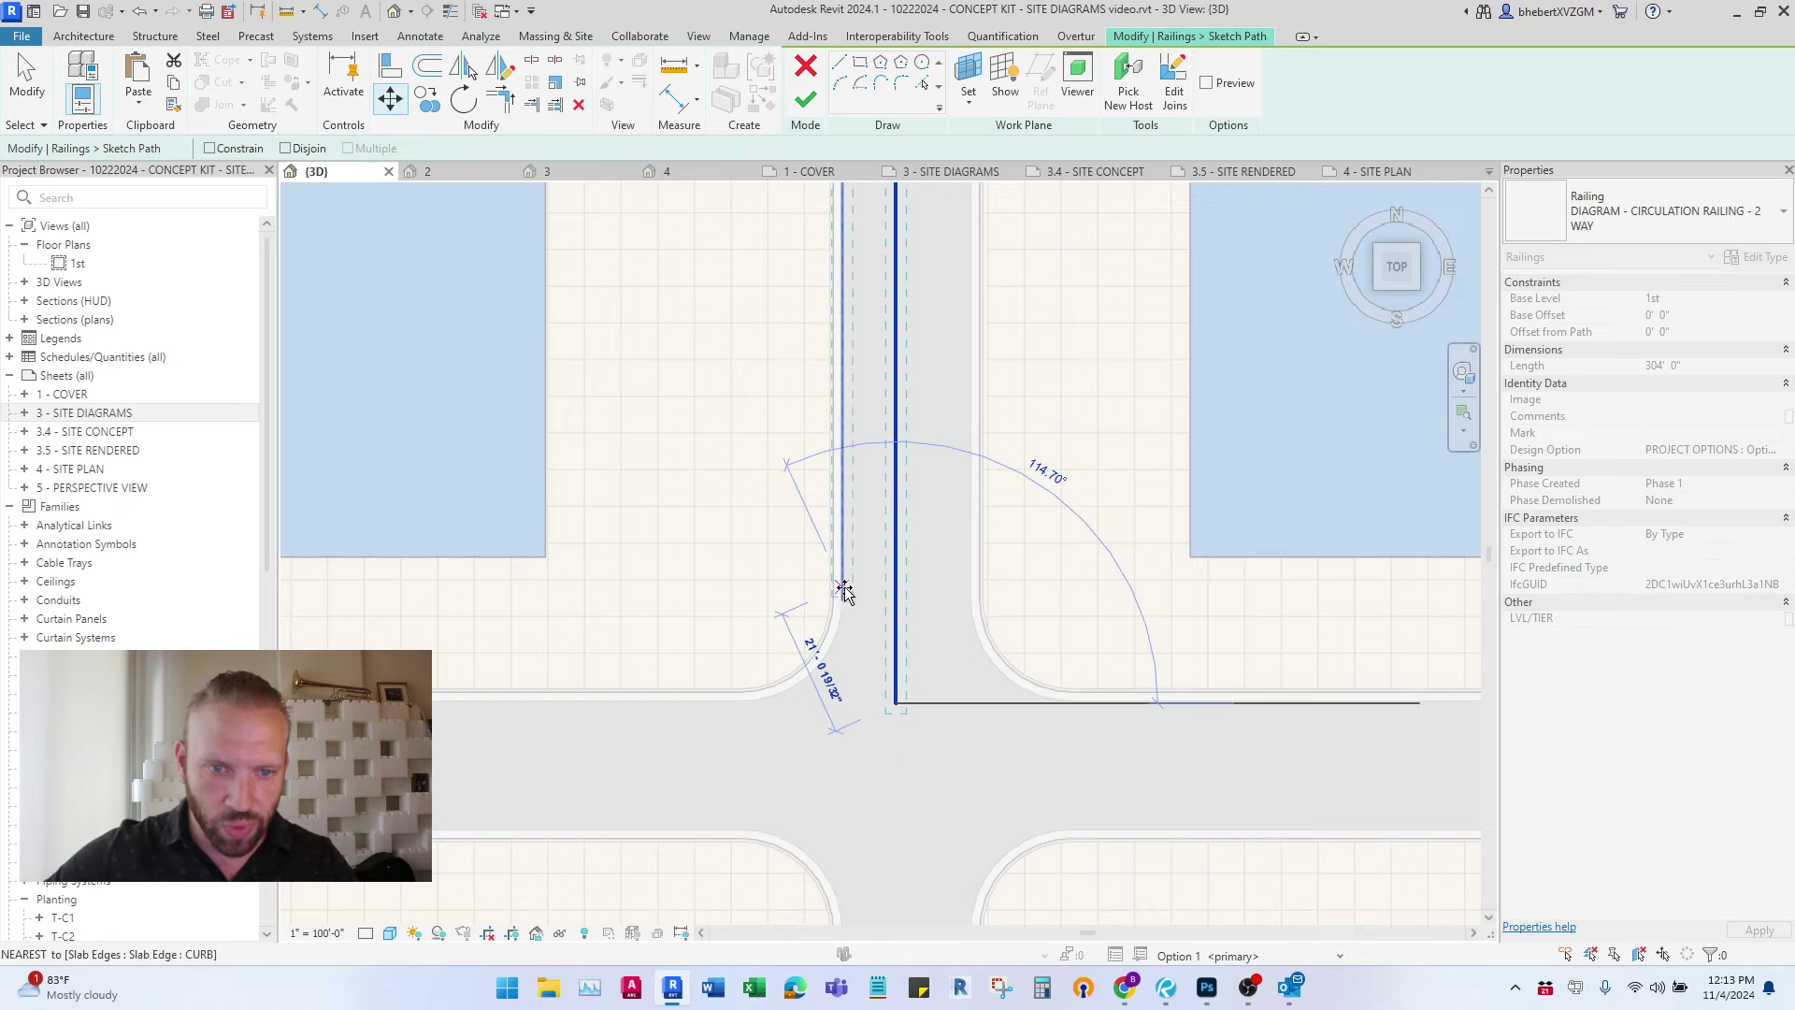
scroll(852, 582, "up", 4)
left_click(816, 643)
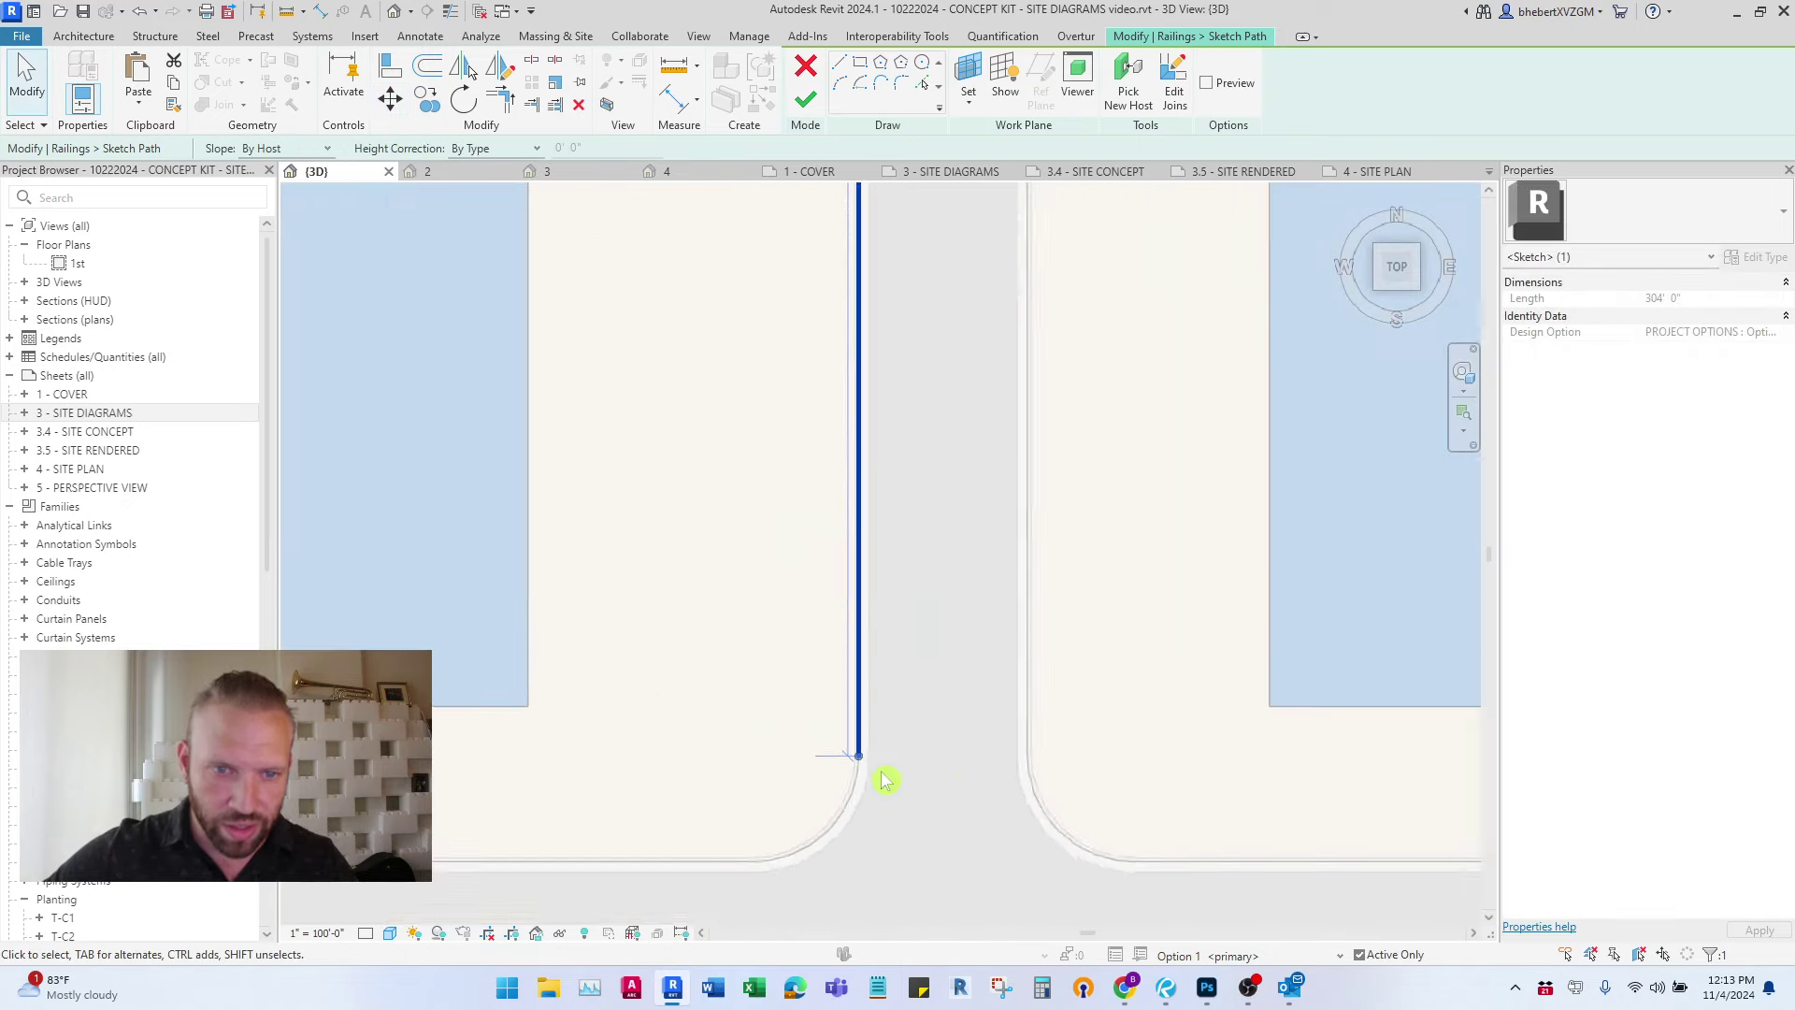
- Shorten the path's north end to where the curb's northern corner curve begins, making the line about 286' 7" long
scroll(885, 777, "down", 3)
left_click_drag(846, 367, 846, 508)
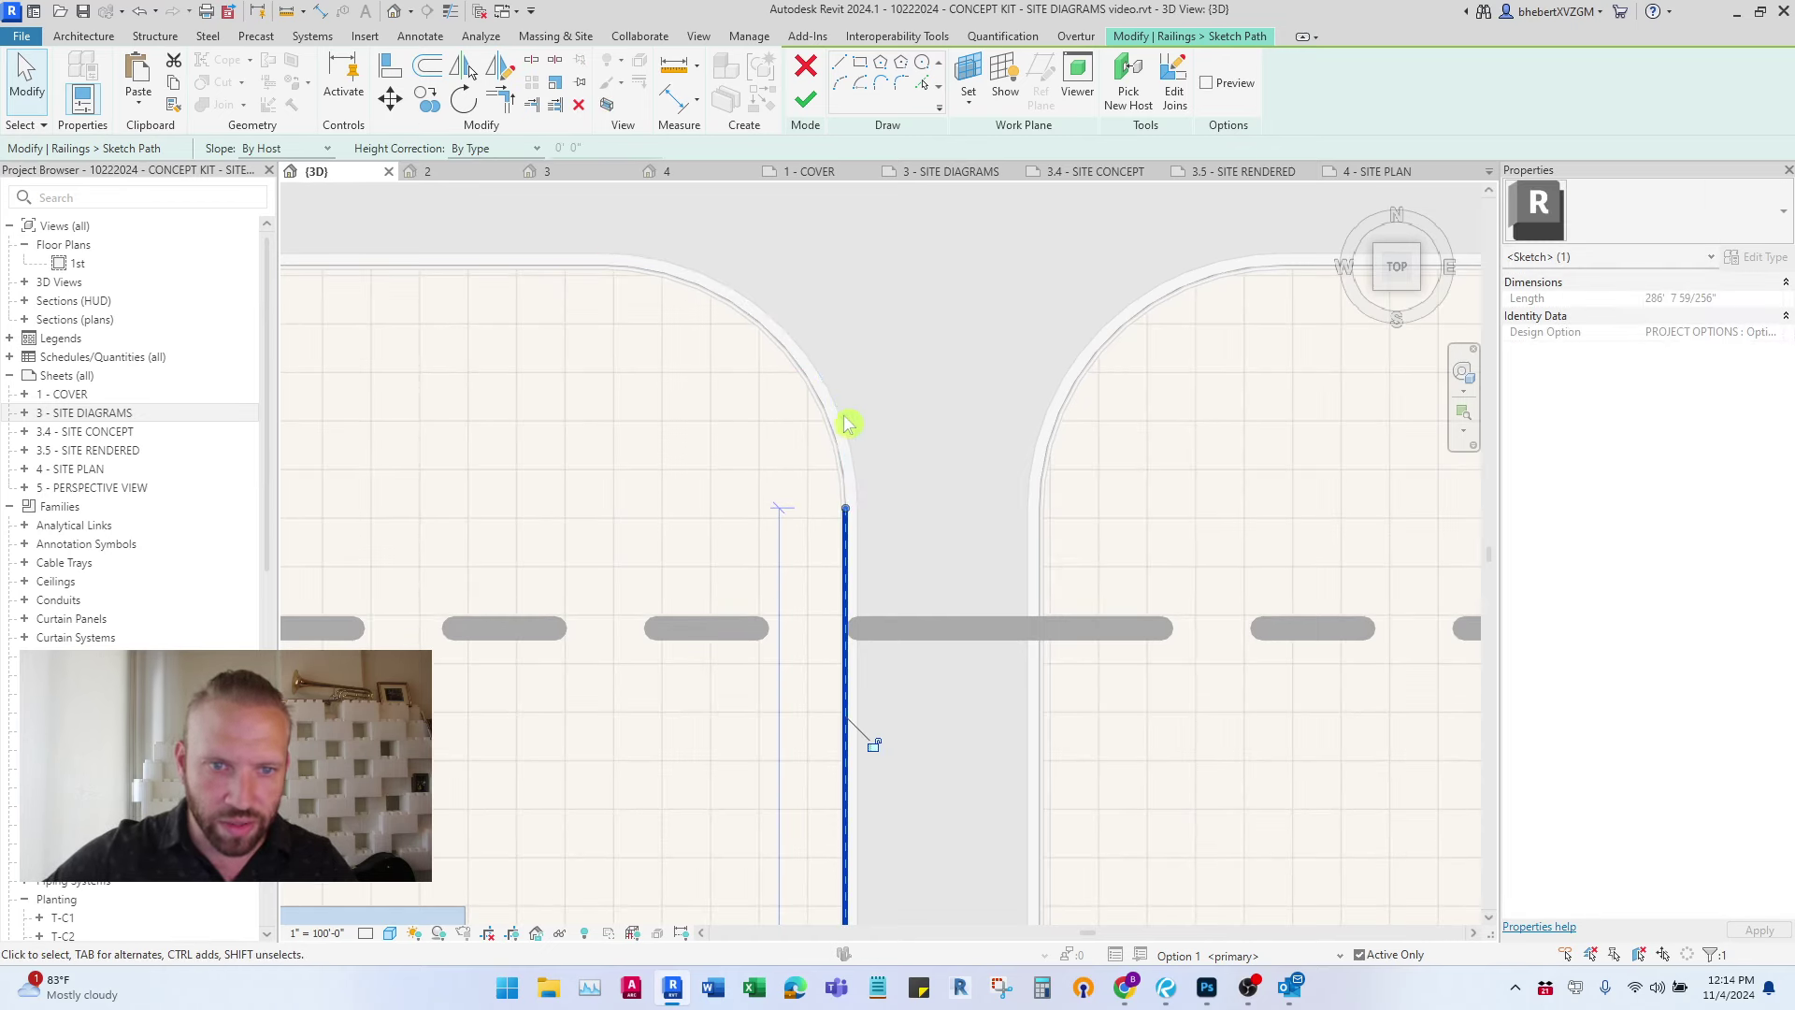
scroll(852, 448, "down", 4)
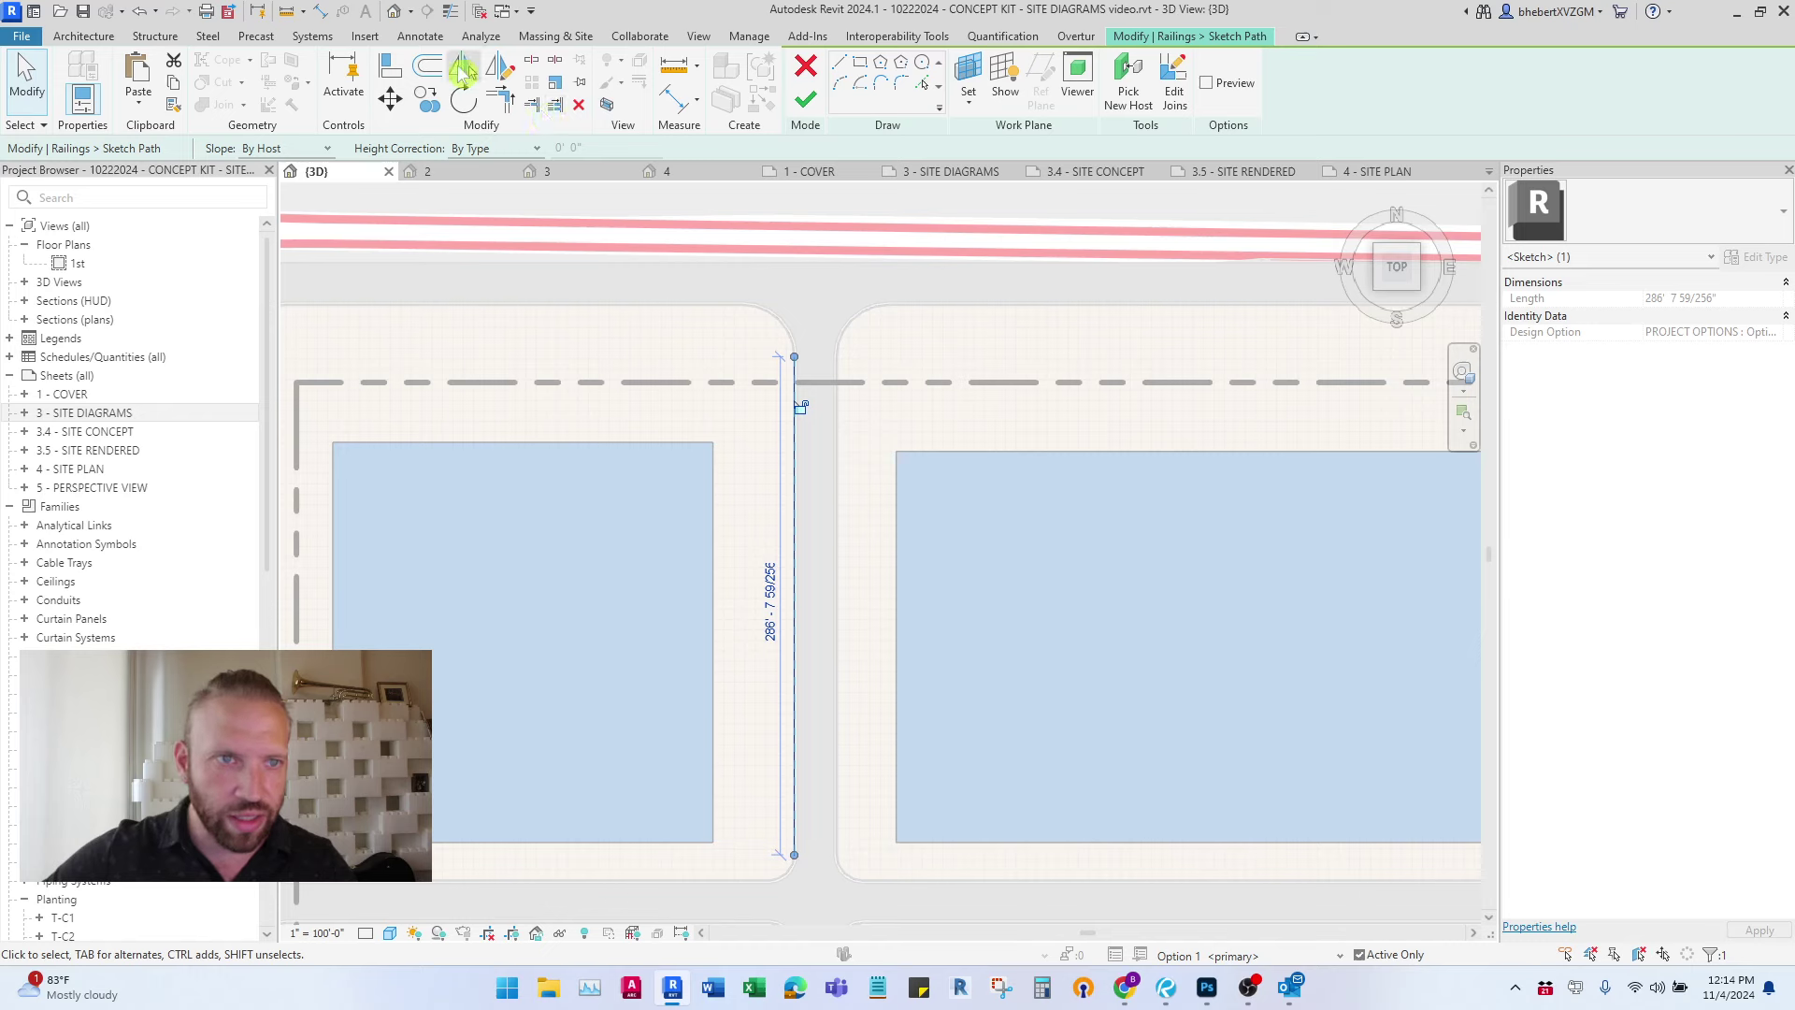
- Offset the path 12' 0" toward the street's centre without keeping the original line, and finish the path sketch
left_click(435, 73)
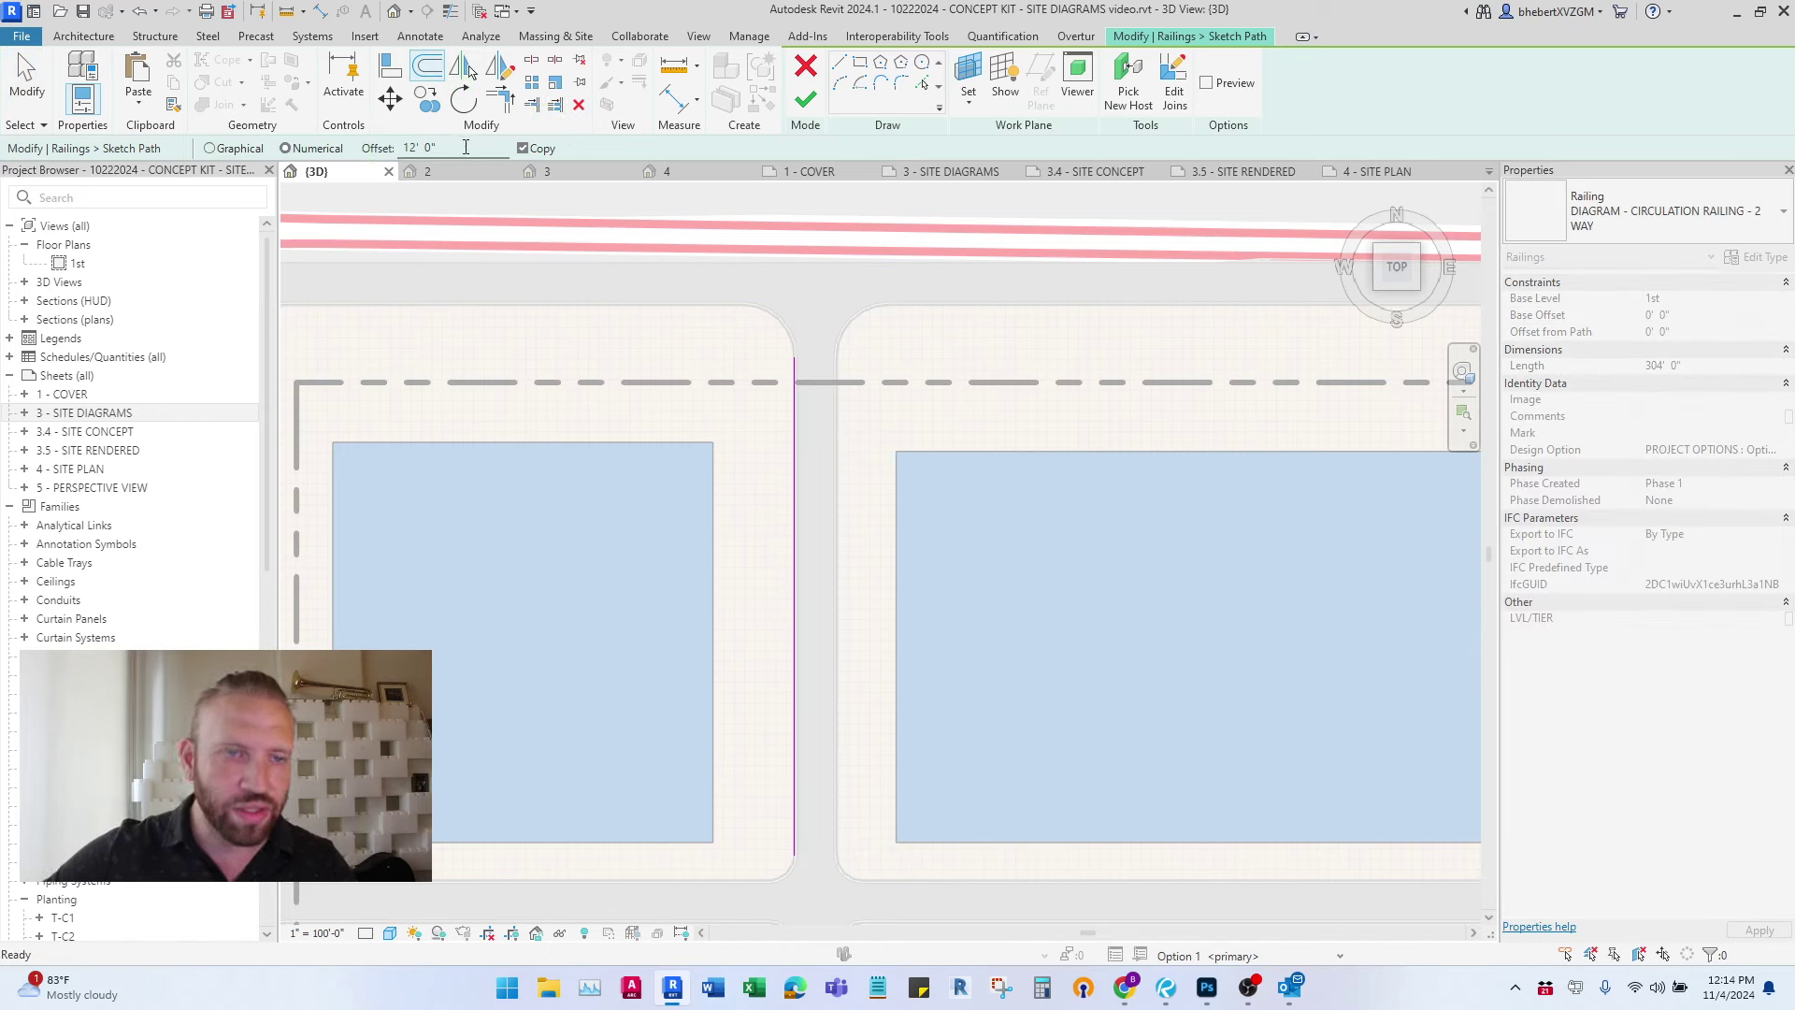
left_click(810, 418)
middle_click_drag(817, 371, 794, 358)
left_click(804, 105)
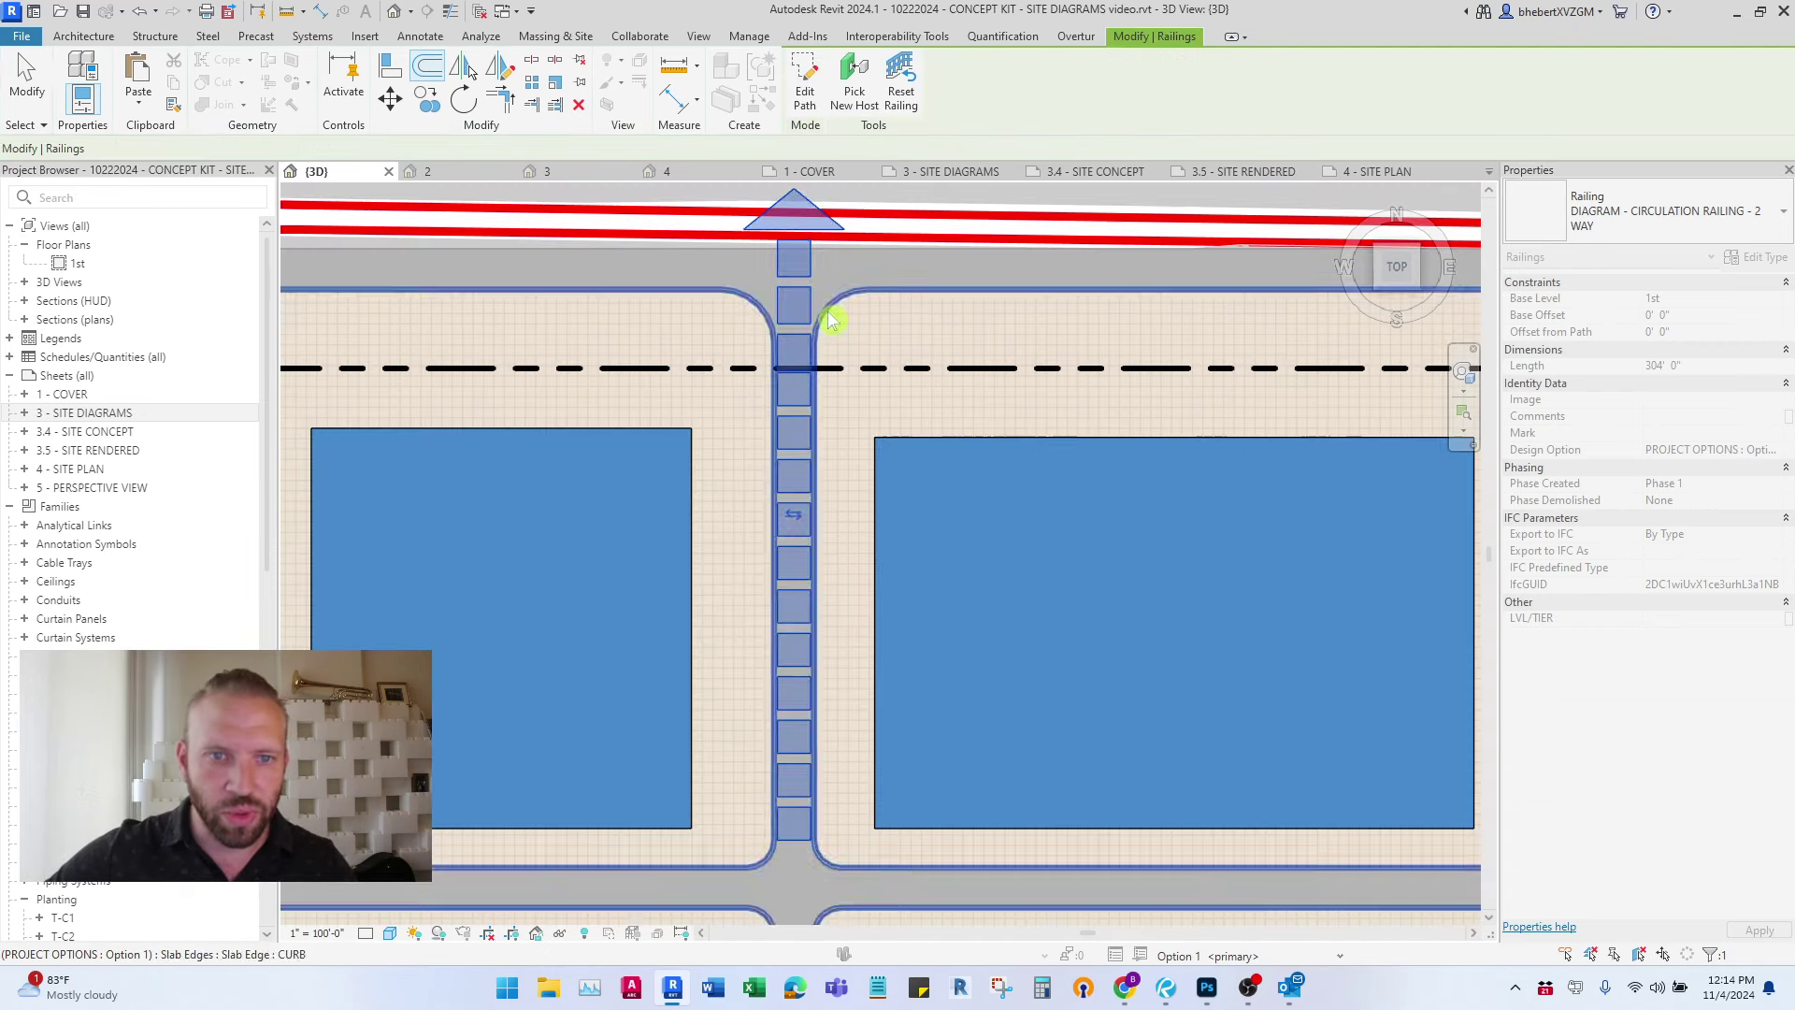
- Copy the fitted circulation railing southward onto the street between the two southern blocks
scroll(705, 349, "down", 3)
scroll(712, 372, "up", 1)
middle_click_drag(712, 371, 752, 369)
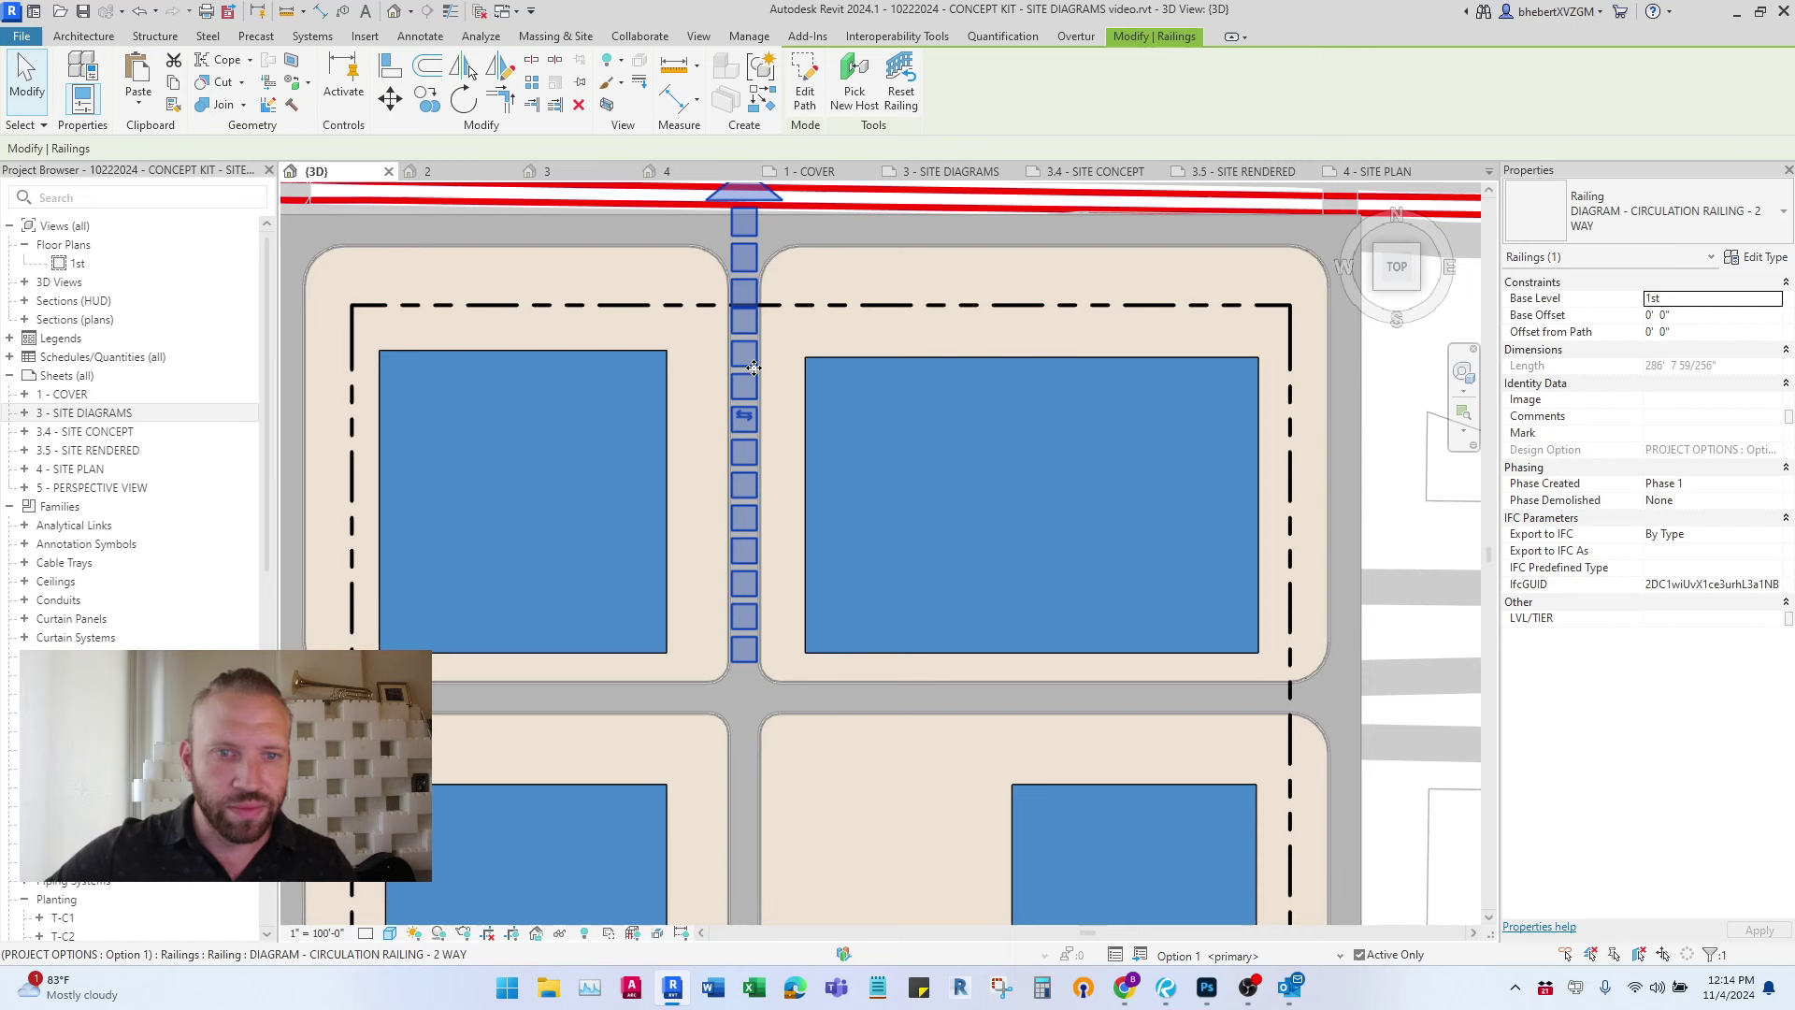
left_click(429, 99)
scroll(821, 392, "down", 2)
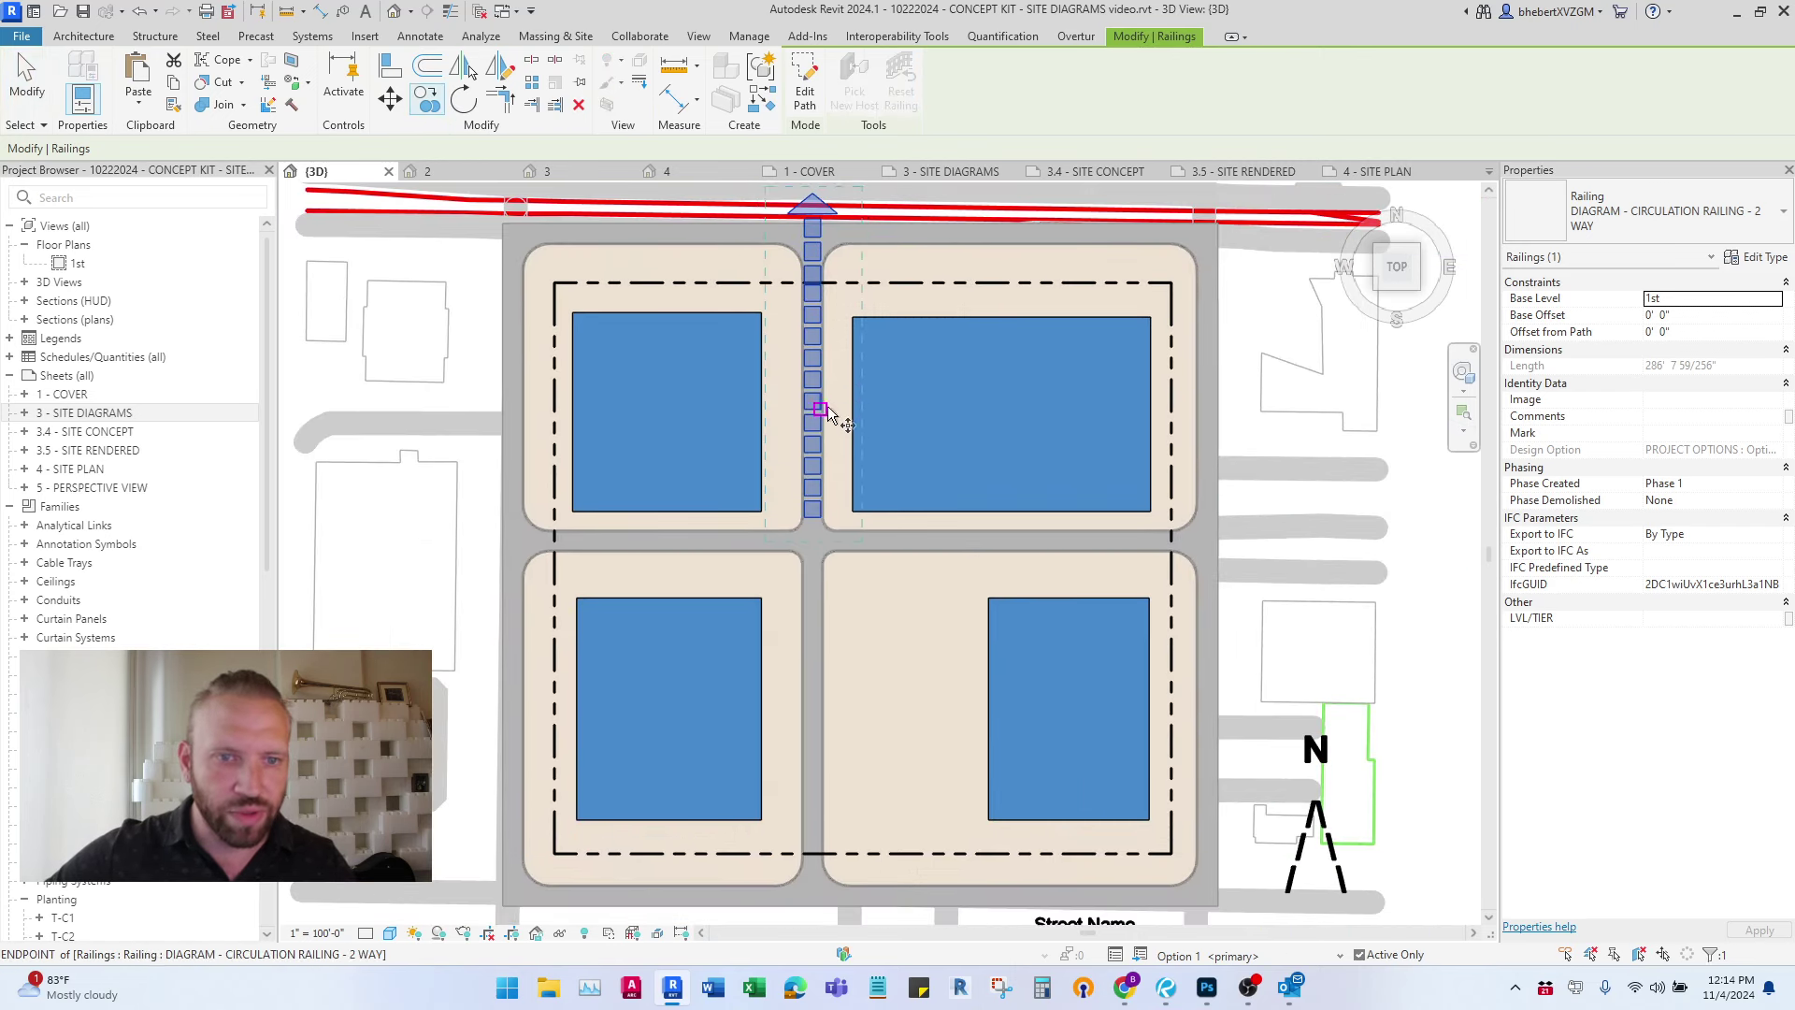
scroll(821, 428, "up", 3)
left_click(808, 441)
scroll(823, 420, "down", 3)
left_click(826, 612)
scroll(826, 612, "up", 3)
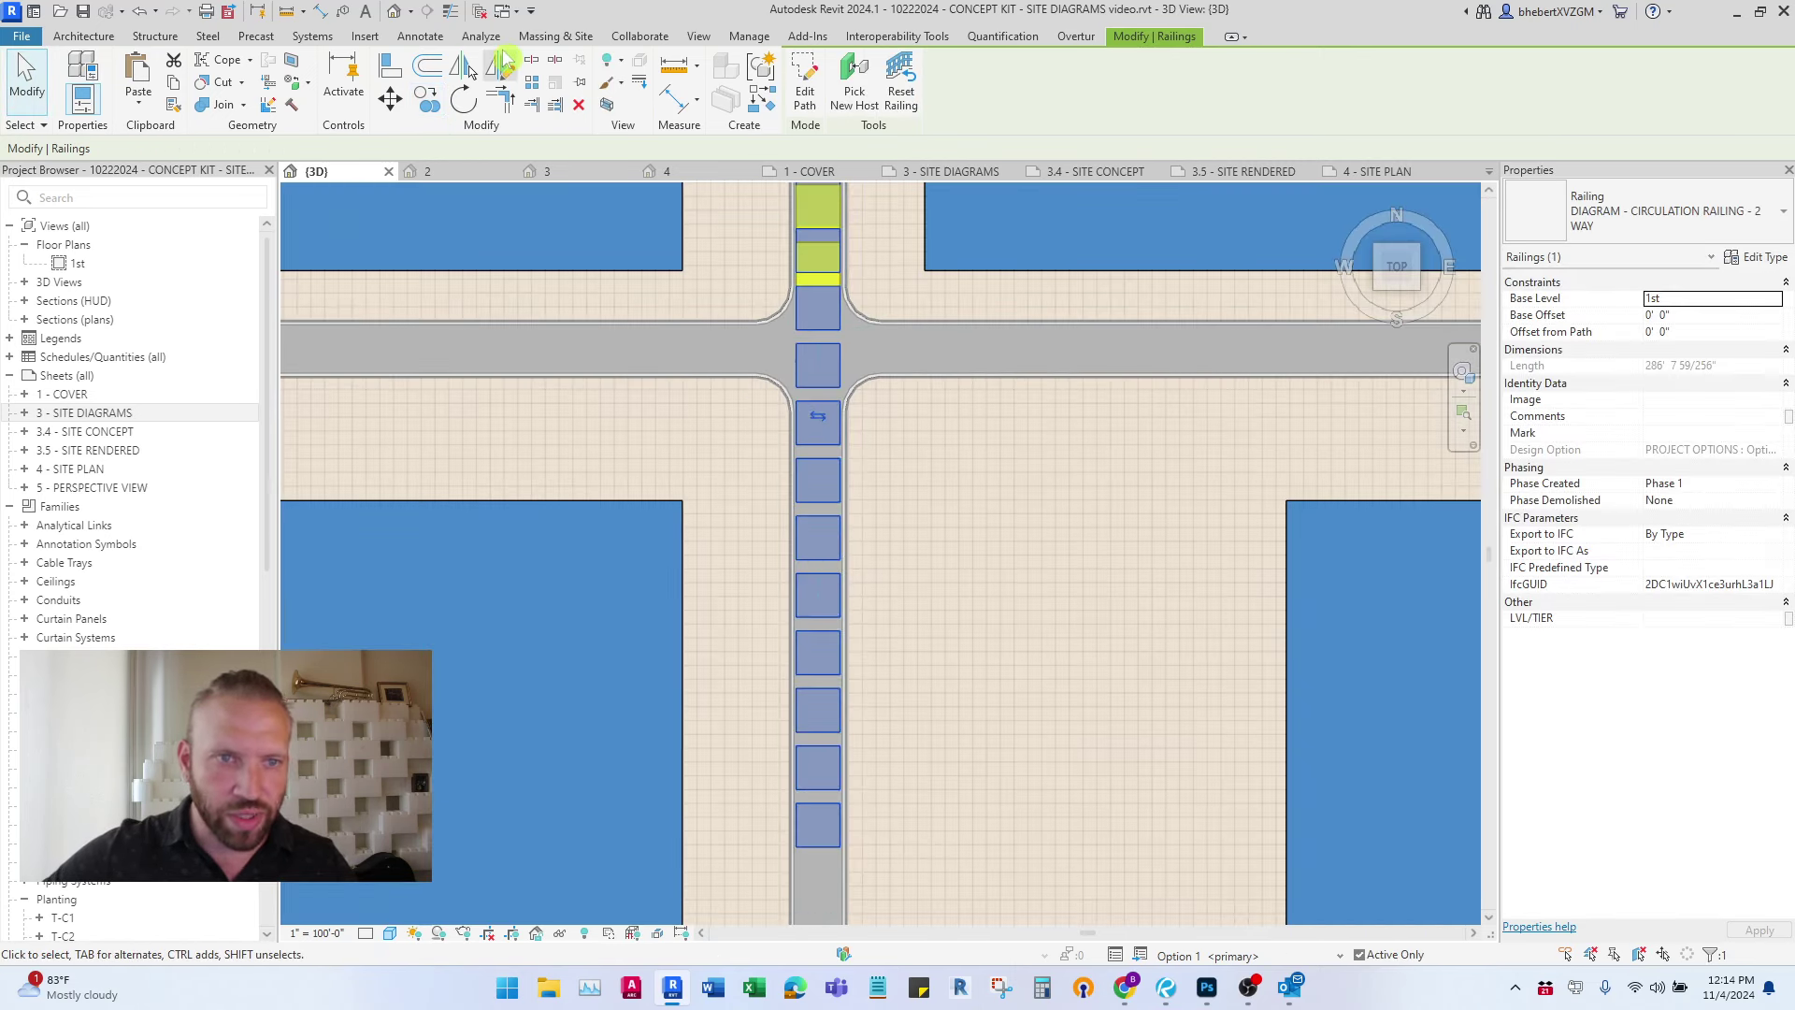
- Rotate the copied circulation railing half a turn so its arrow points south
scroll(721, 320, "down", 2)
key("r")
key("o")
left_click(701, 321)
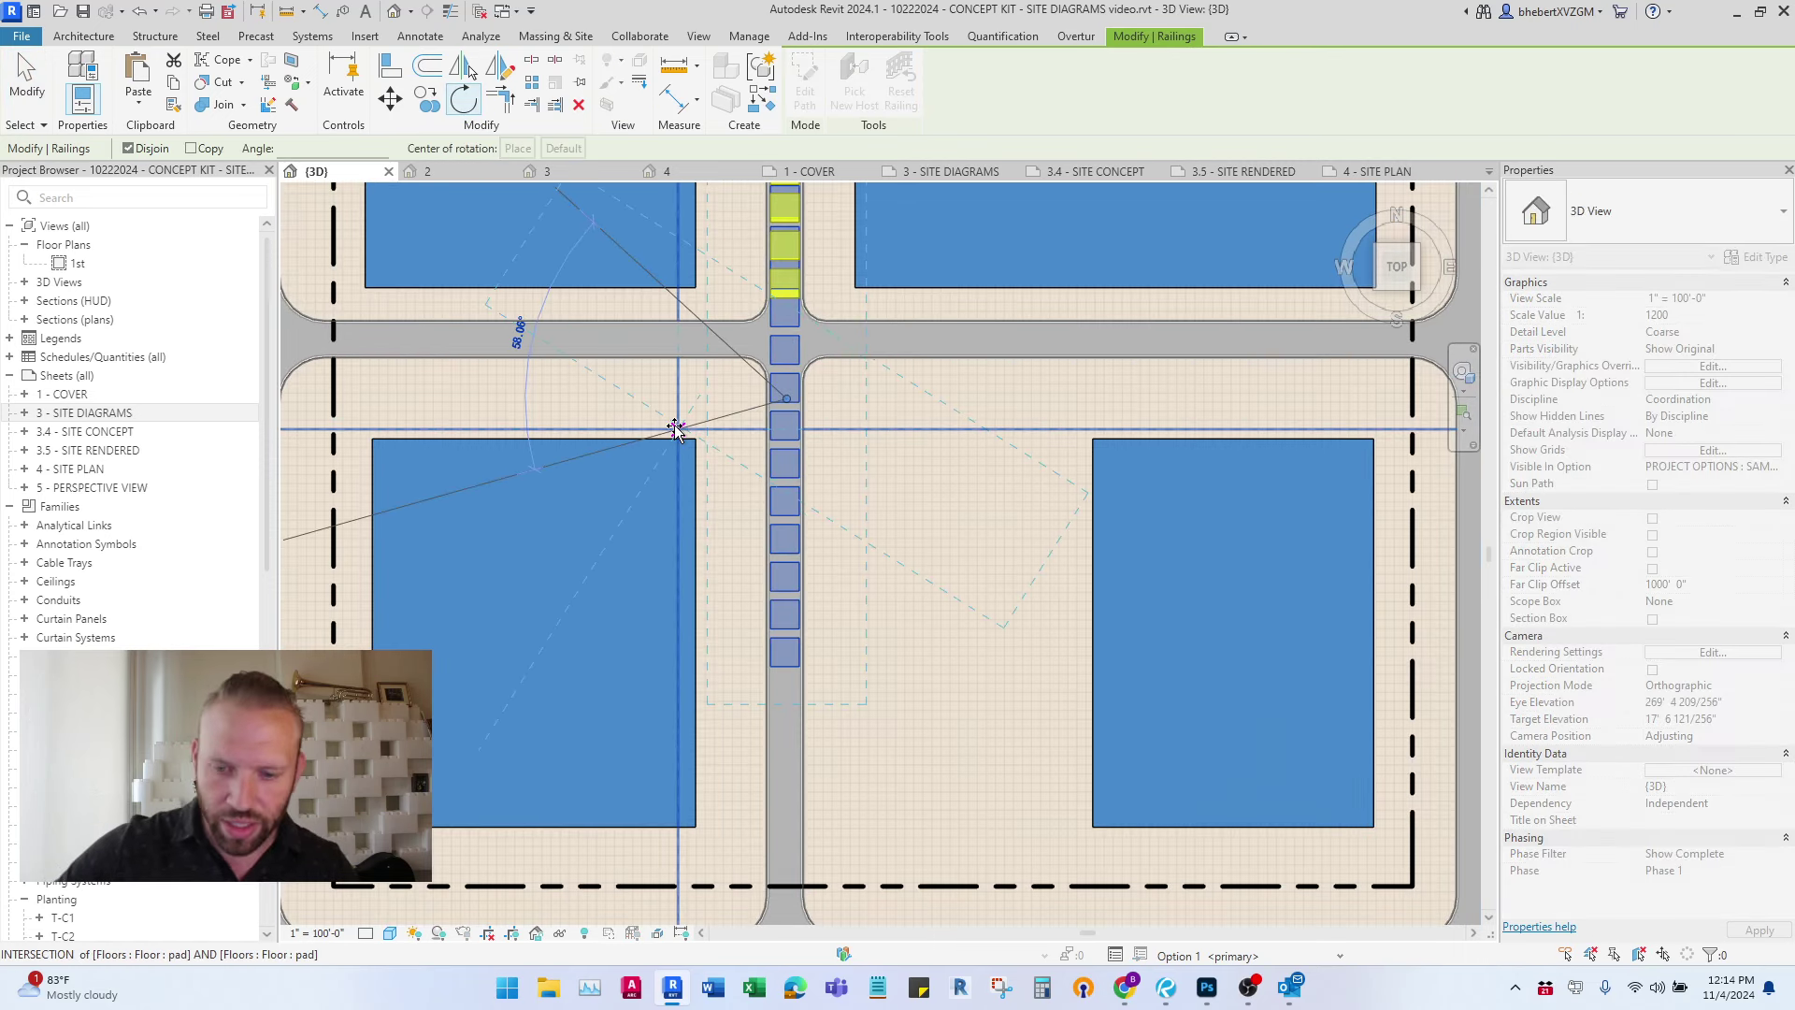
key("Return")
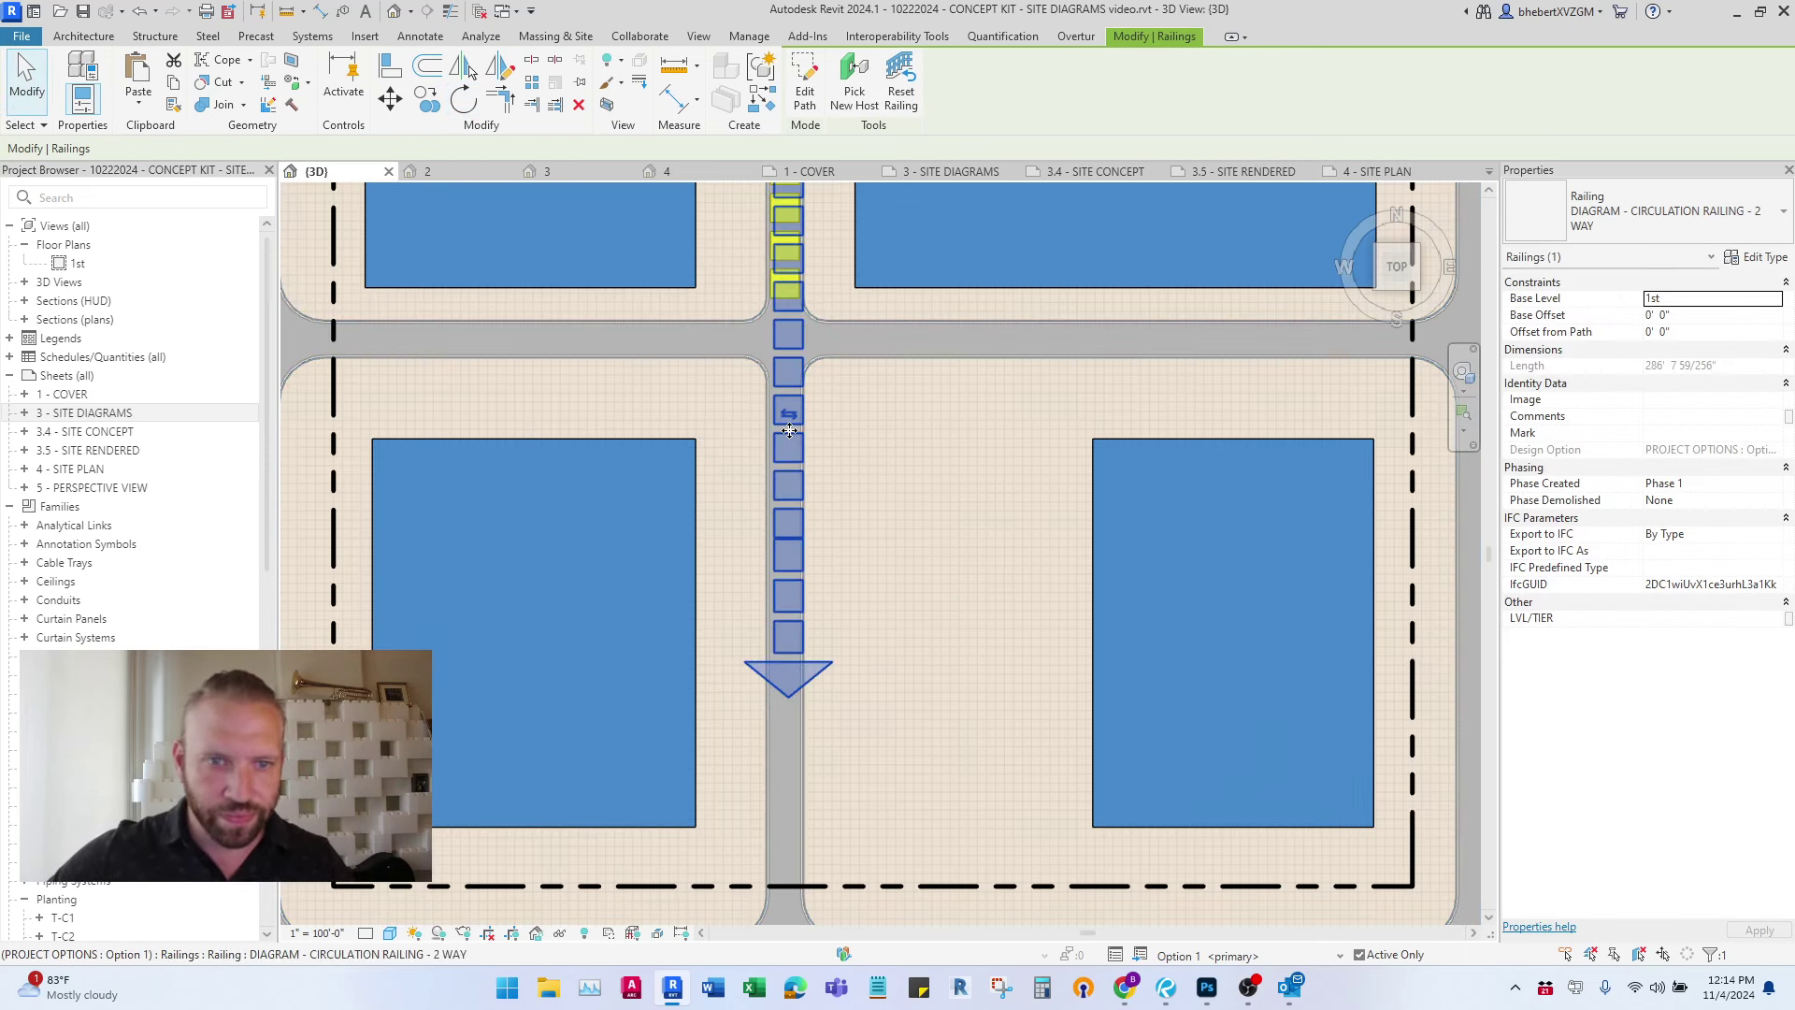
- Move the rotated railing south so its north end meets the west curb where the corner curve ends below the intersection
left_click_drag(769, 606, 771, 839)
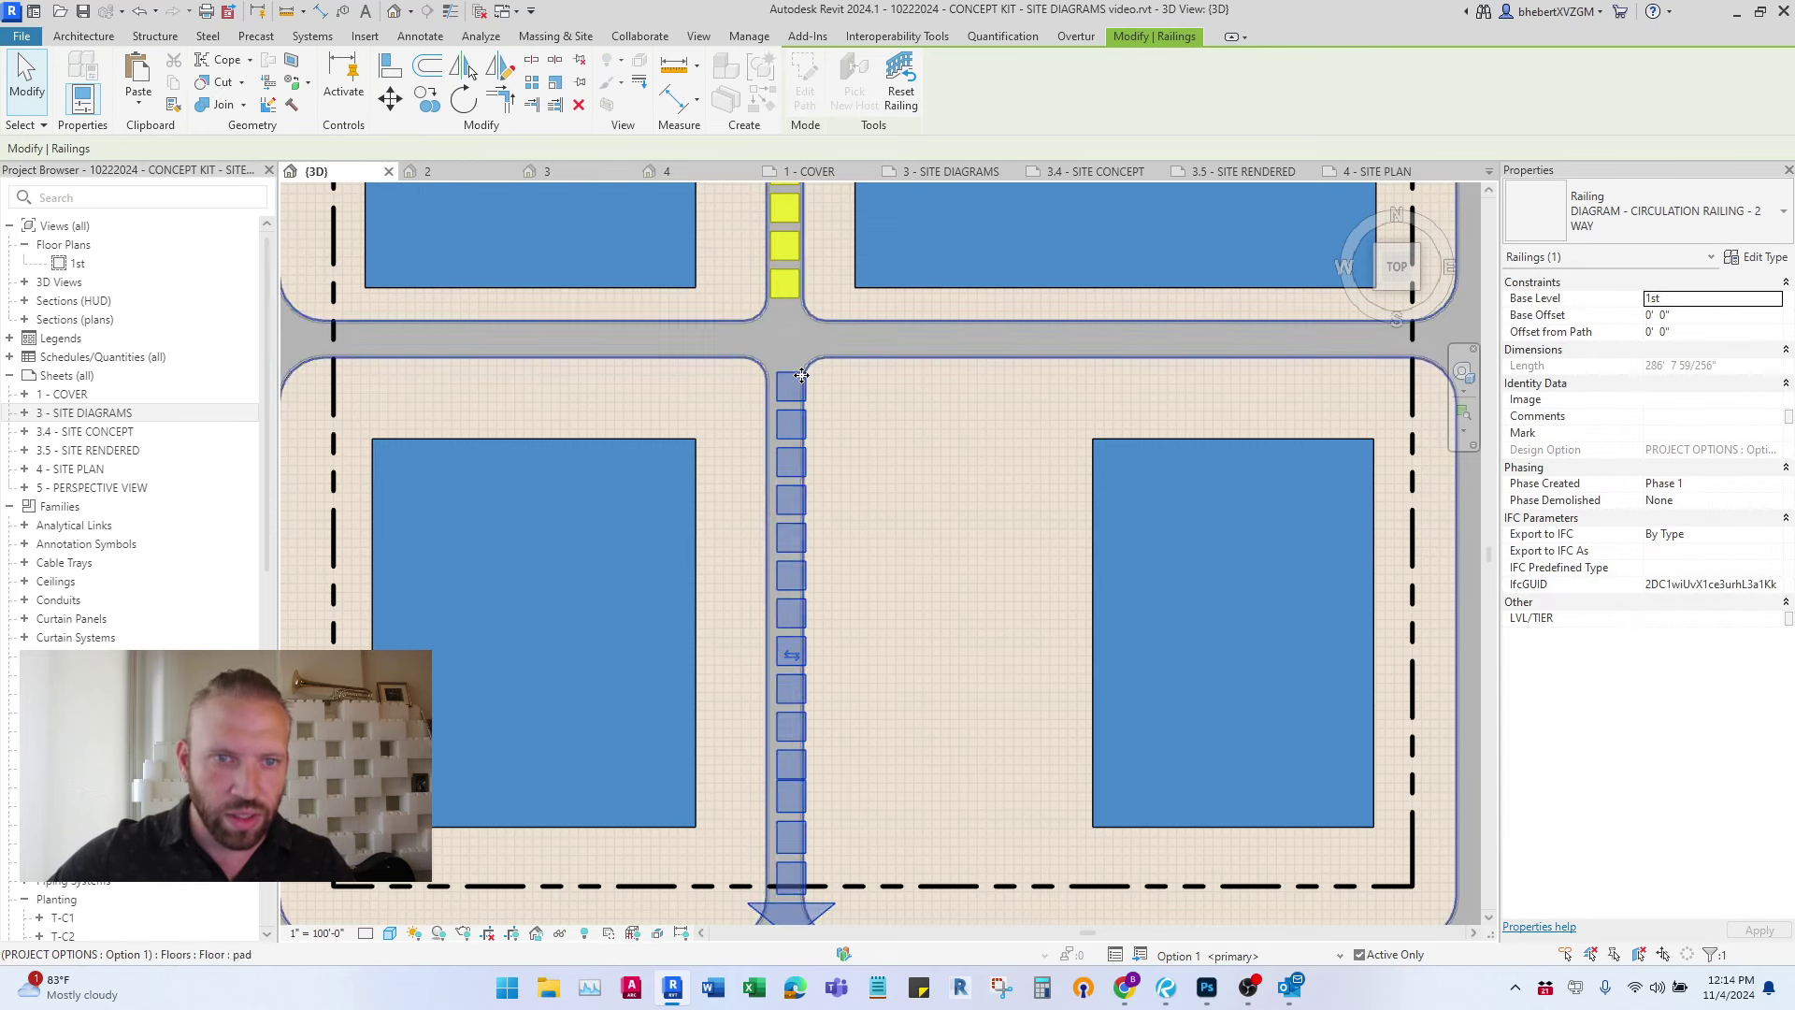
left_click(391, 98)
scroll(796, 387, "up", 5)
left_click(788, 357)
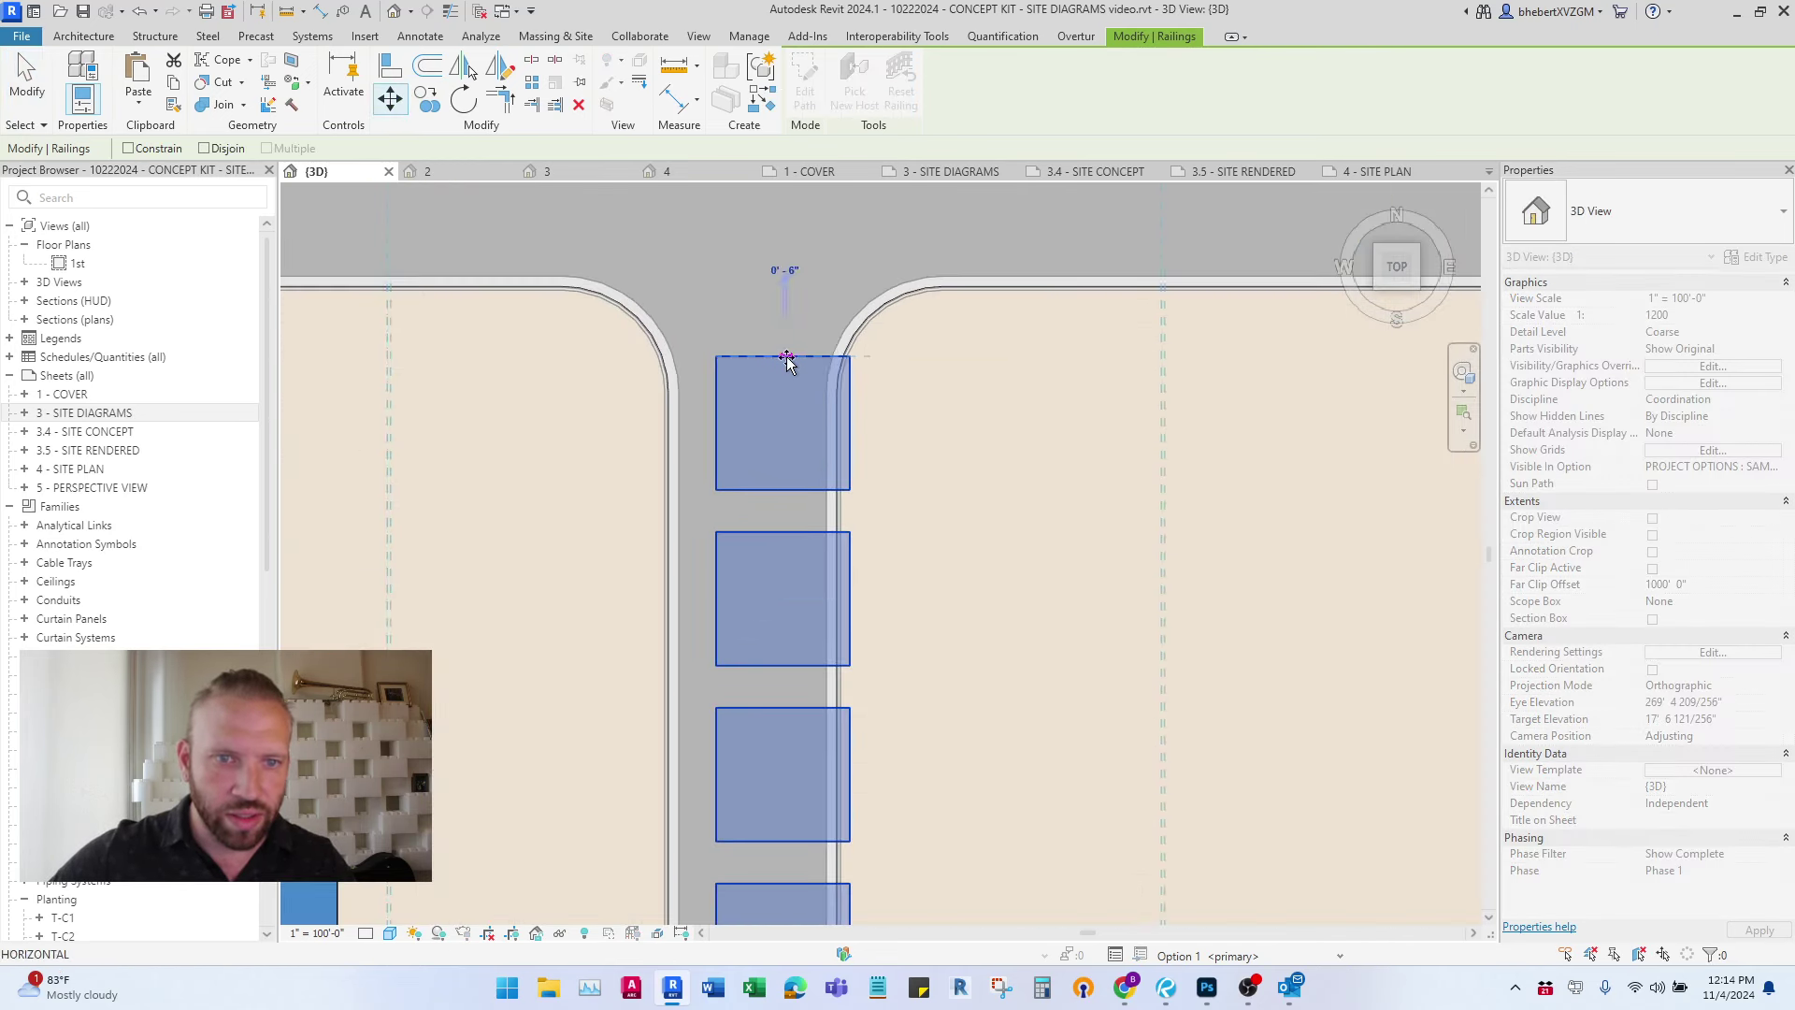
scroll(711, 358, "up", 2)
scroll(646, 358, "up", 3)
left_click(723, 499)
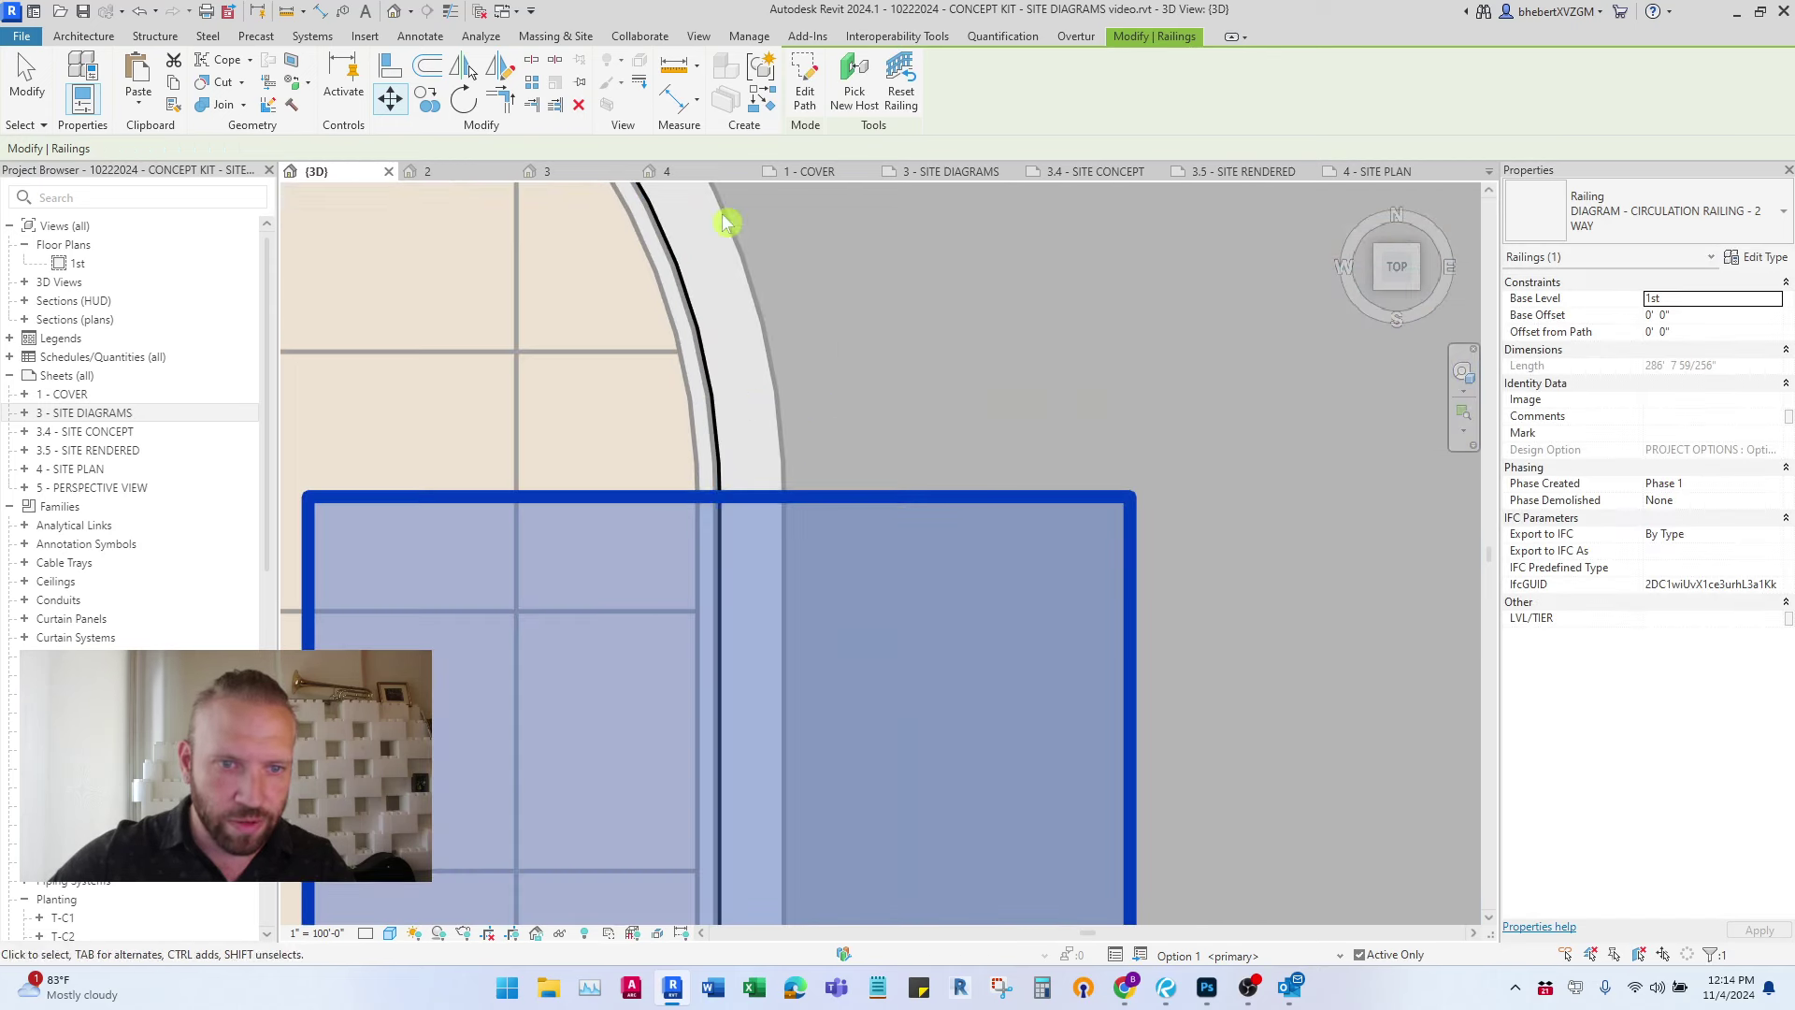
- Edit the southern railing's path and extend its south end to the start of the curb's corner curve, about 342' long
left_click(805, 91)
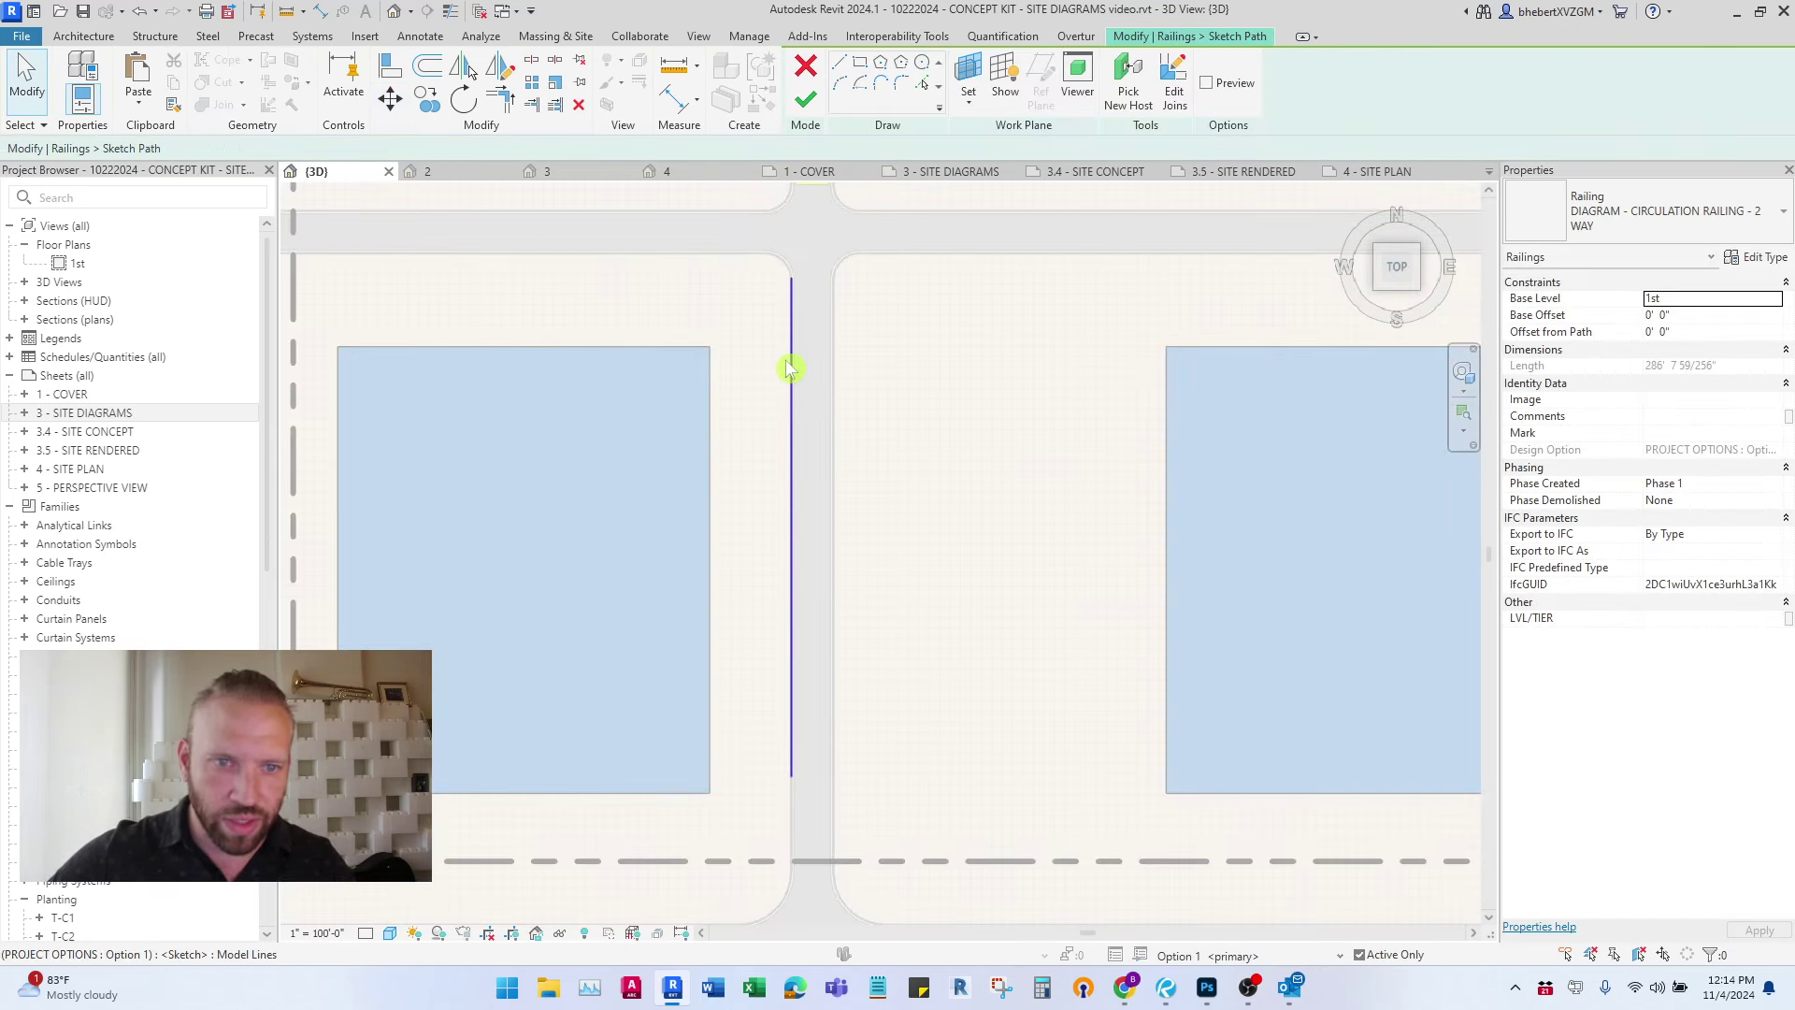
left_click(787, 367)
scroll(774, 542, "down", 3)
scroll(930, 429, "up", 6)
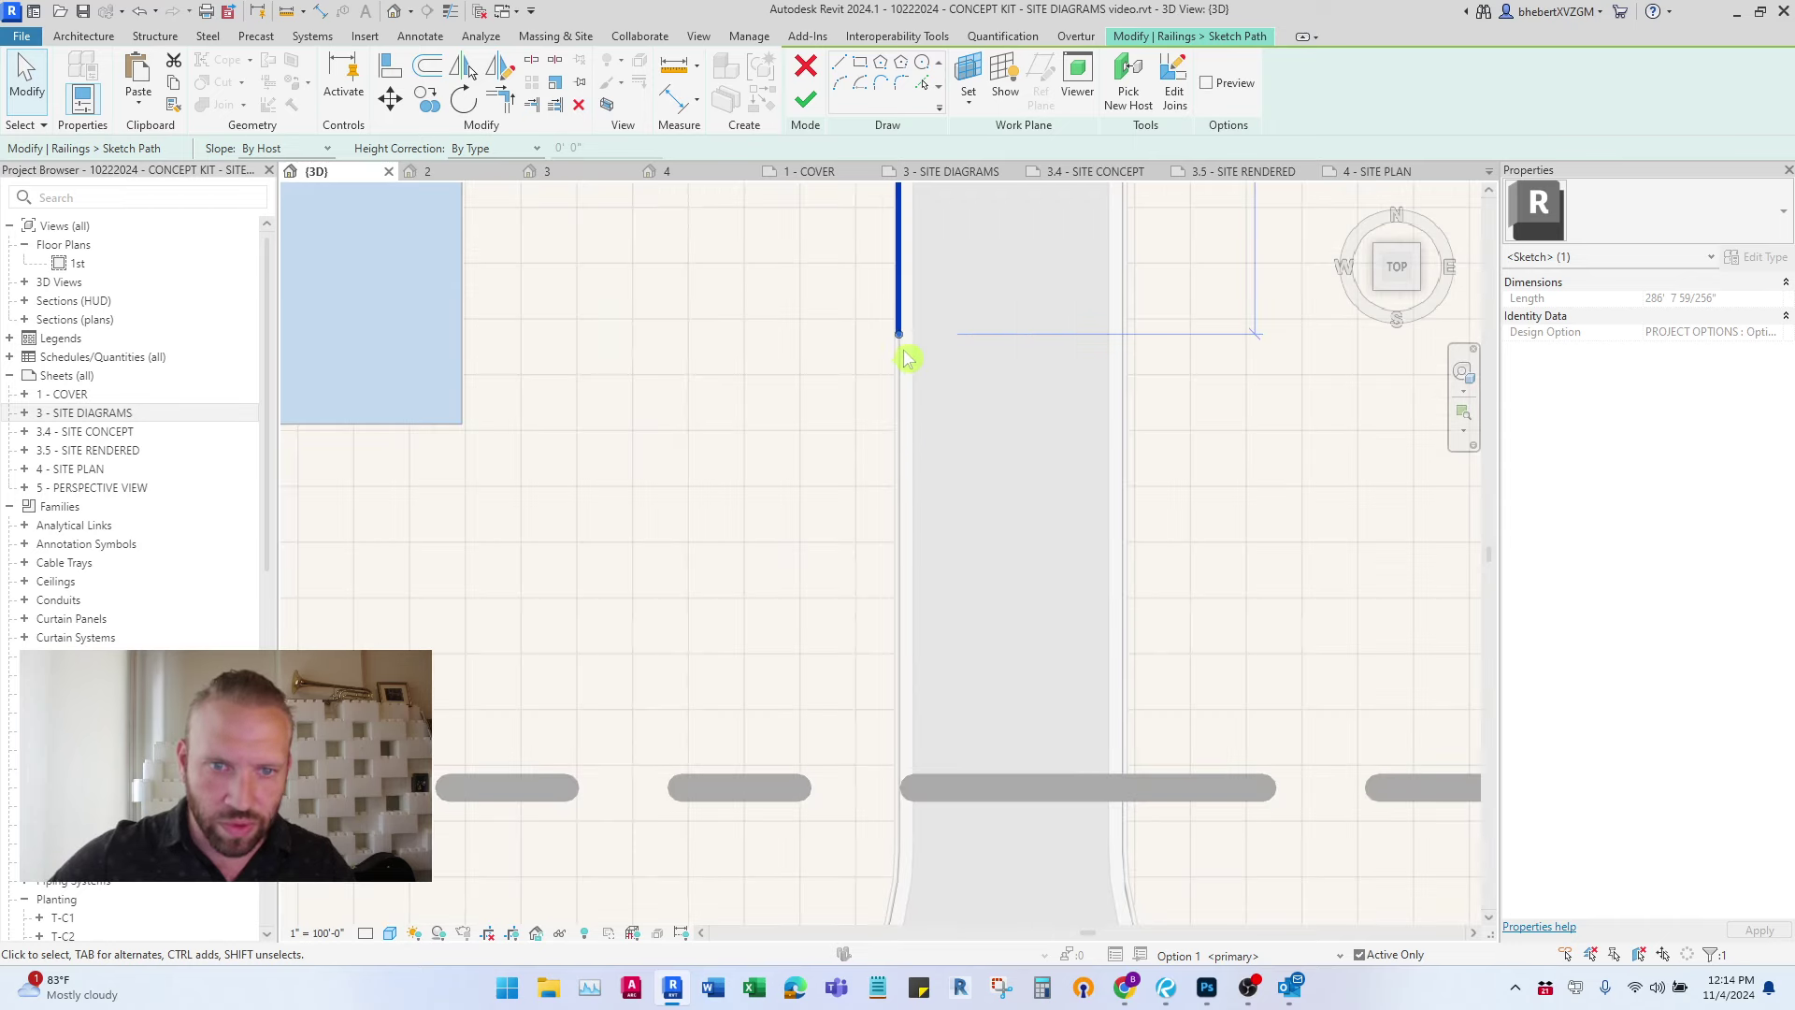
left_click_drag(899, 335, 870, 540)
left_click_drag(882, 834, 900, 852)
scroll(883, 654, "down", 5)
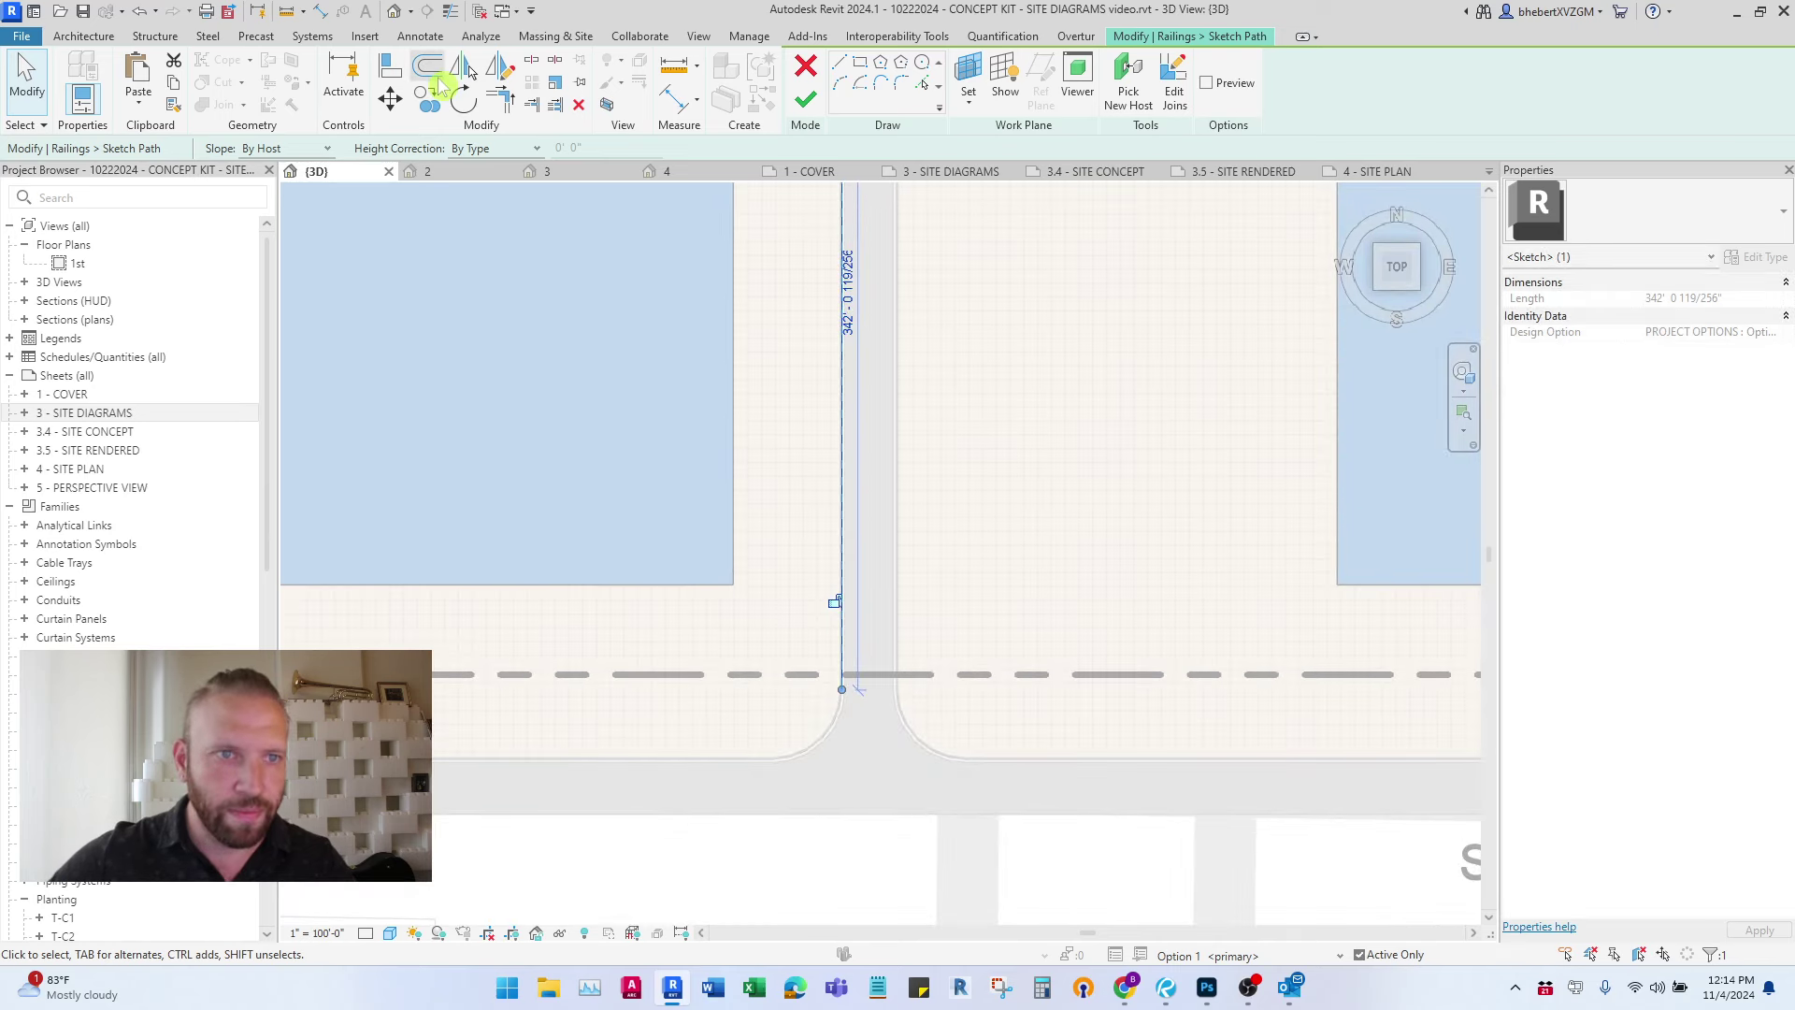
- Offset the southern railing's path 12' 0" toward the street's centre without a copy and finish the path sketch
left_click(433, 75)
scroll(845, 339, "down", 3)
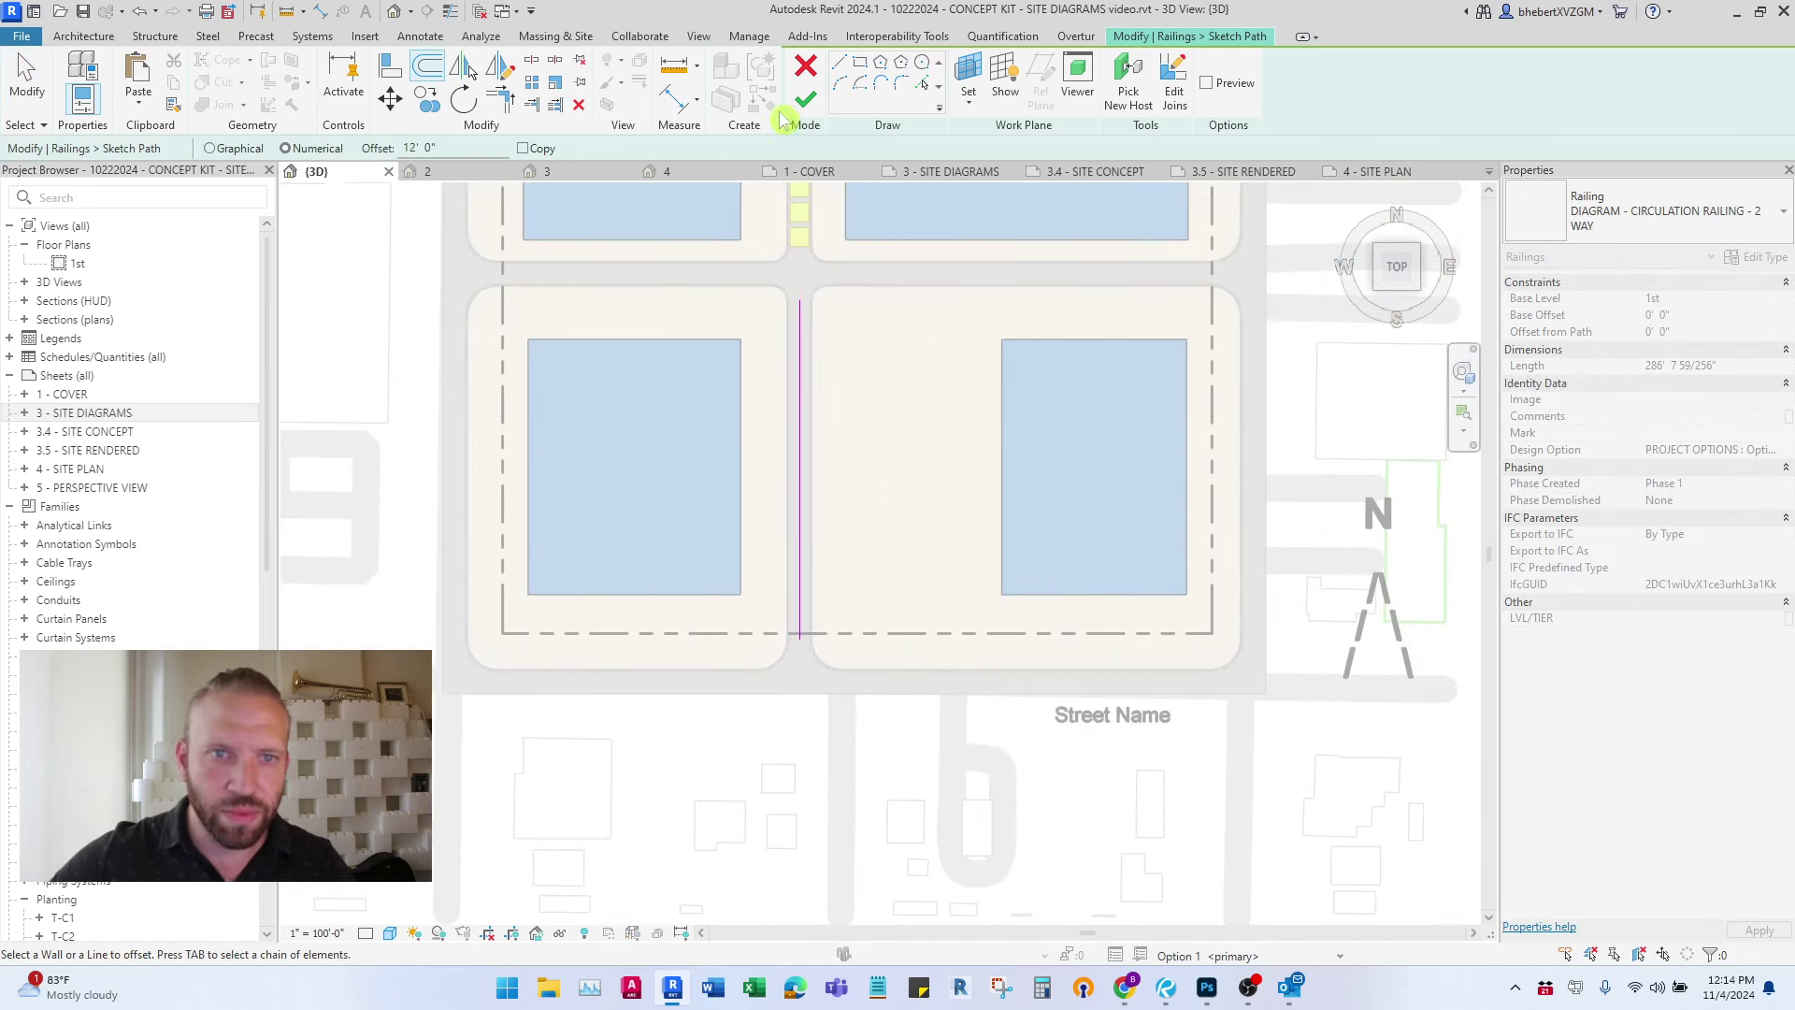
left_click(804, 99)
scroll(873, 413, "down", 2)
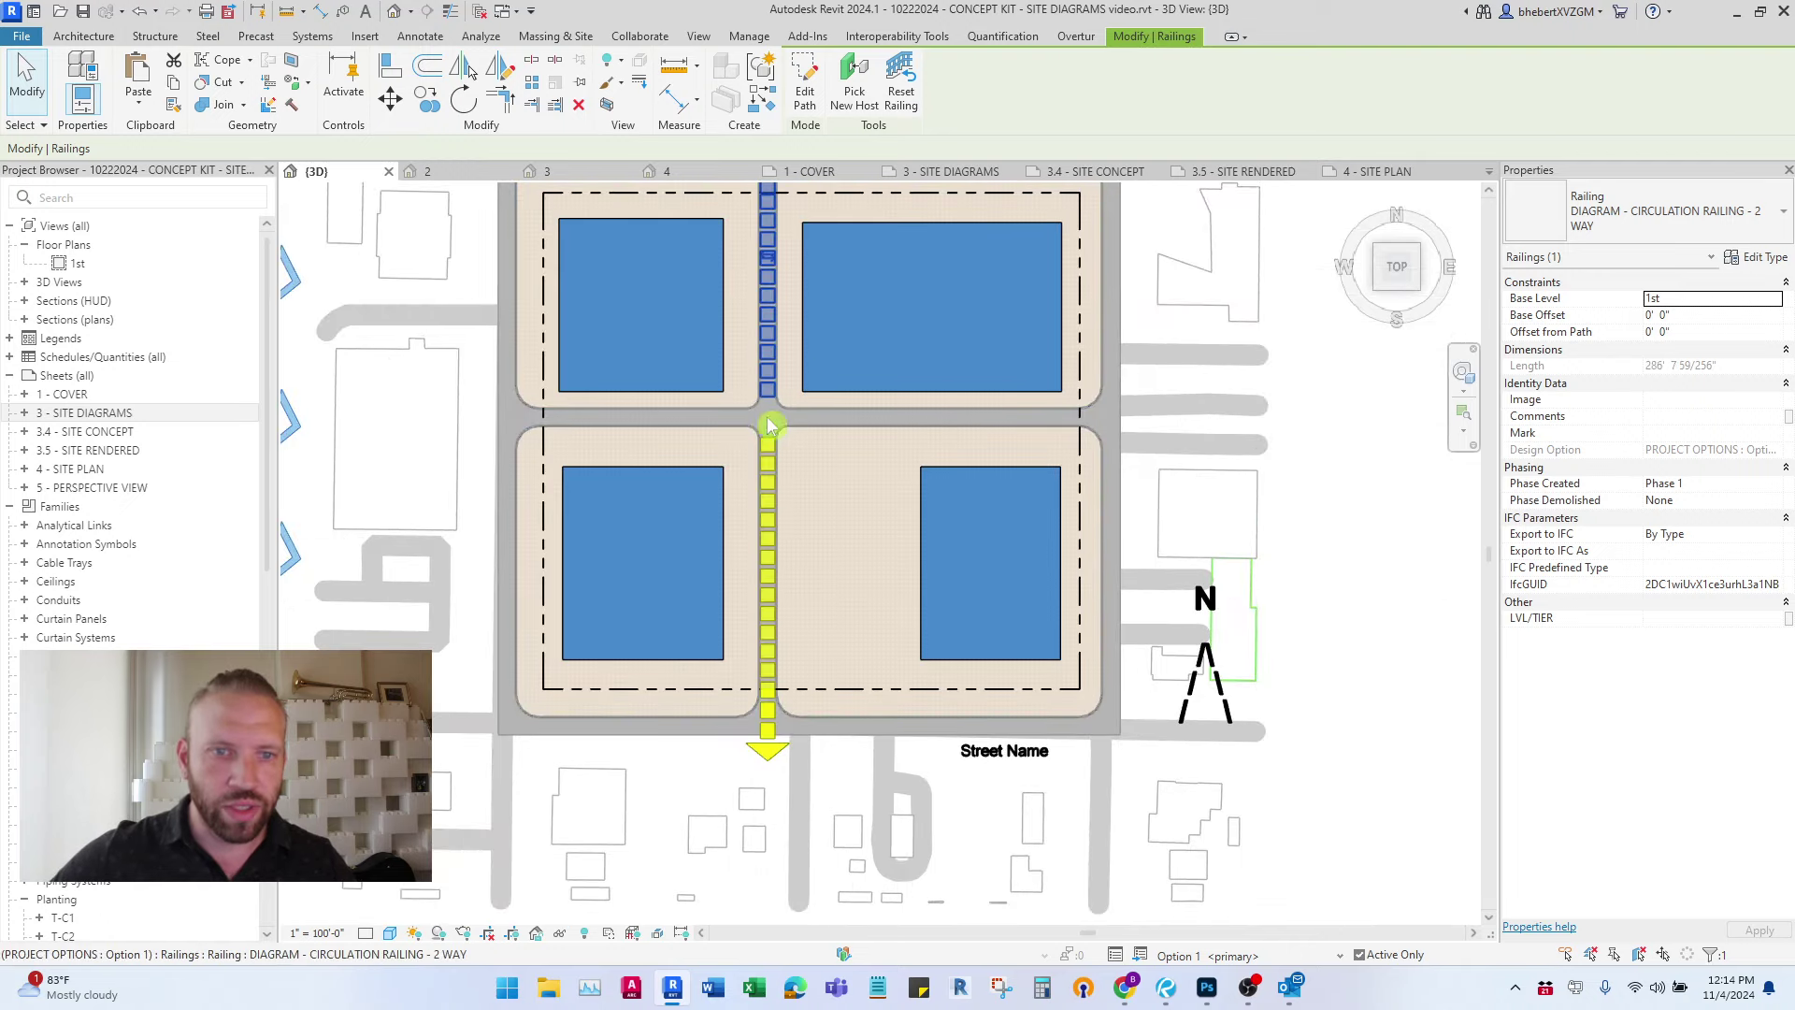
- Rotate a copy of both north-south circulation railings 90 degrees about the intersection's centre onto the east-west street
left_click(766, 445, "ctrl")
scroll(767, 445, "up", 2)
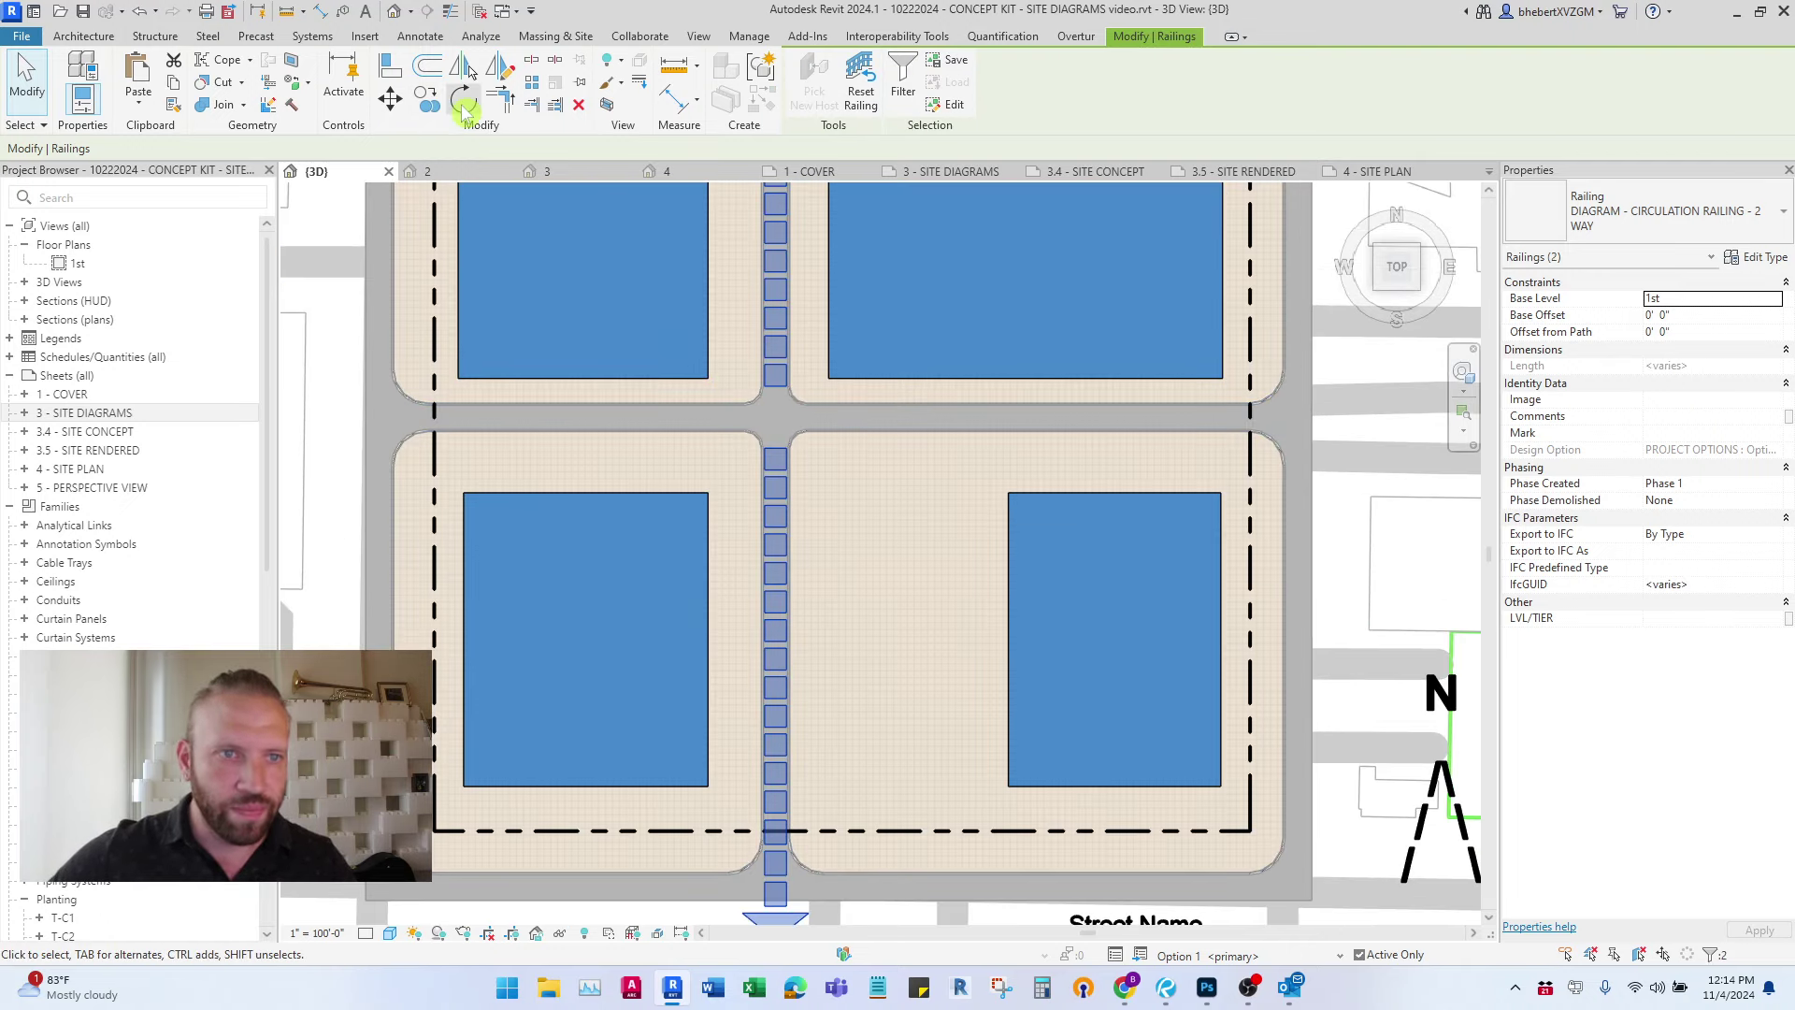
left_click(464, 101)
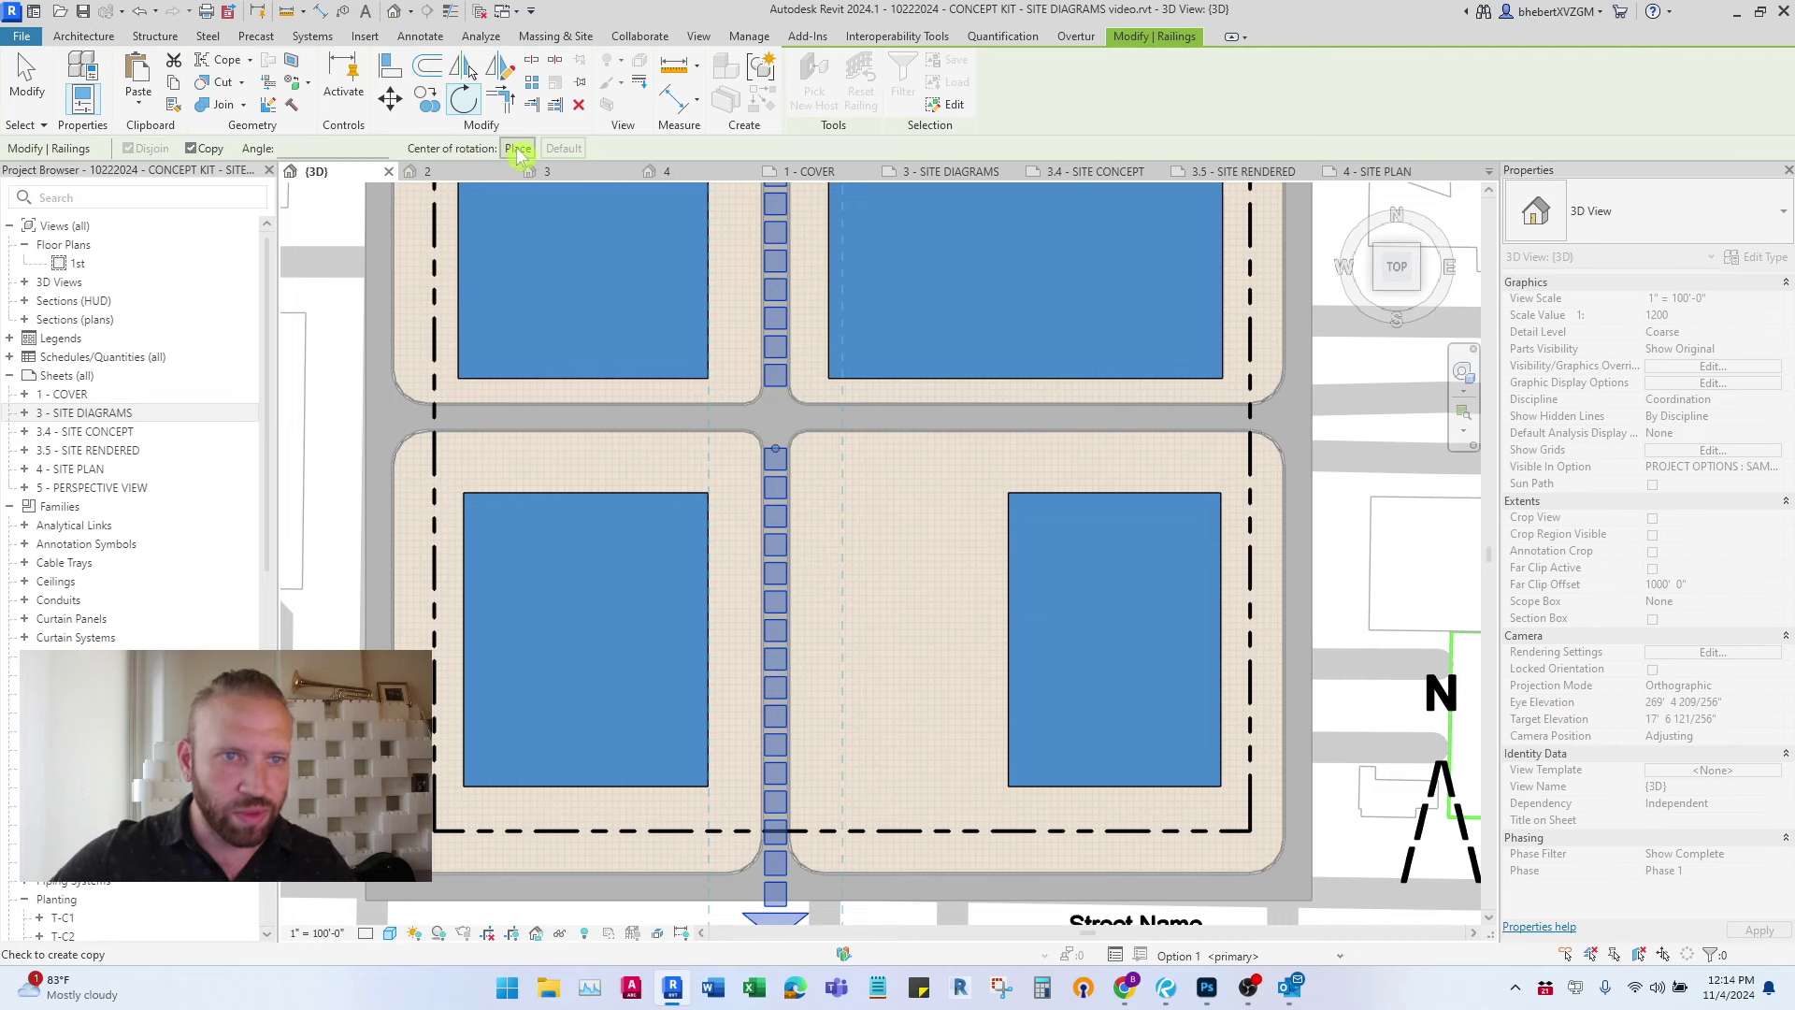
left_click(517, 149)
scroll(786, 453, "up", 3)
left_click(798, 478)
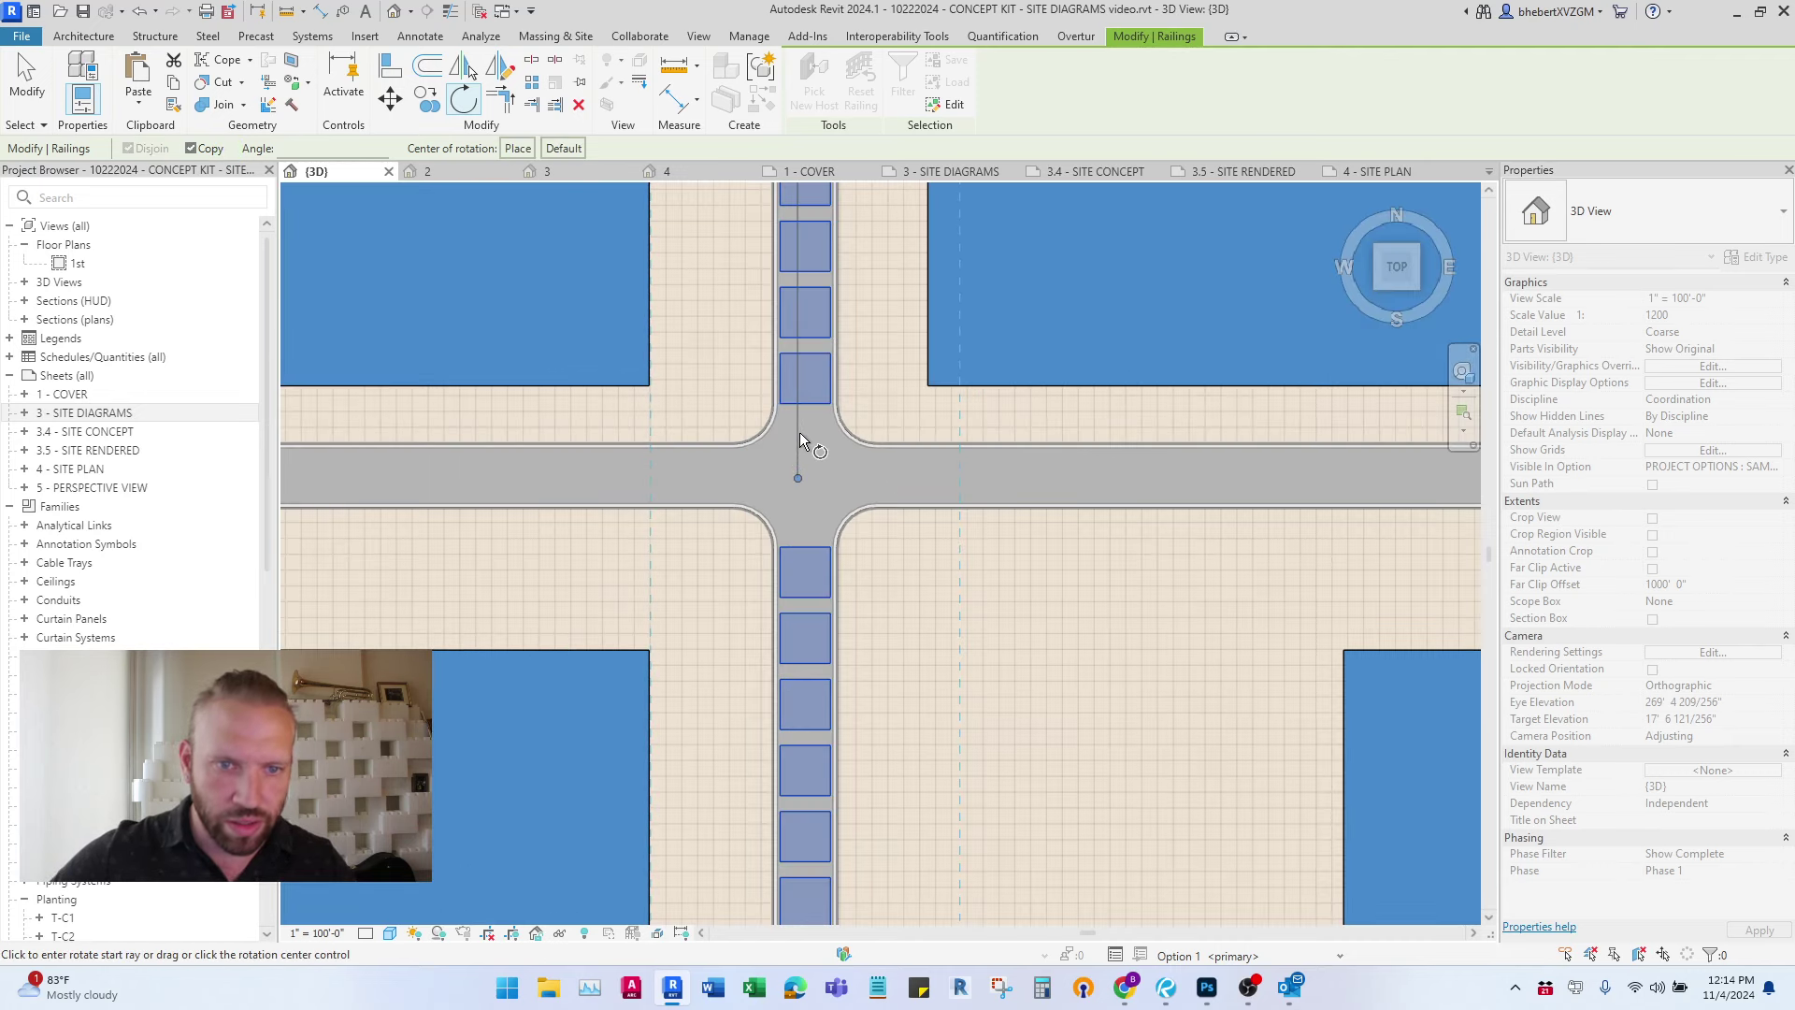
left_click(695, 479)
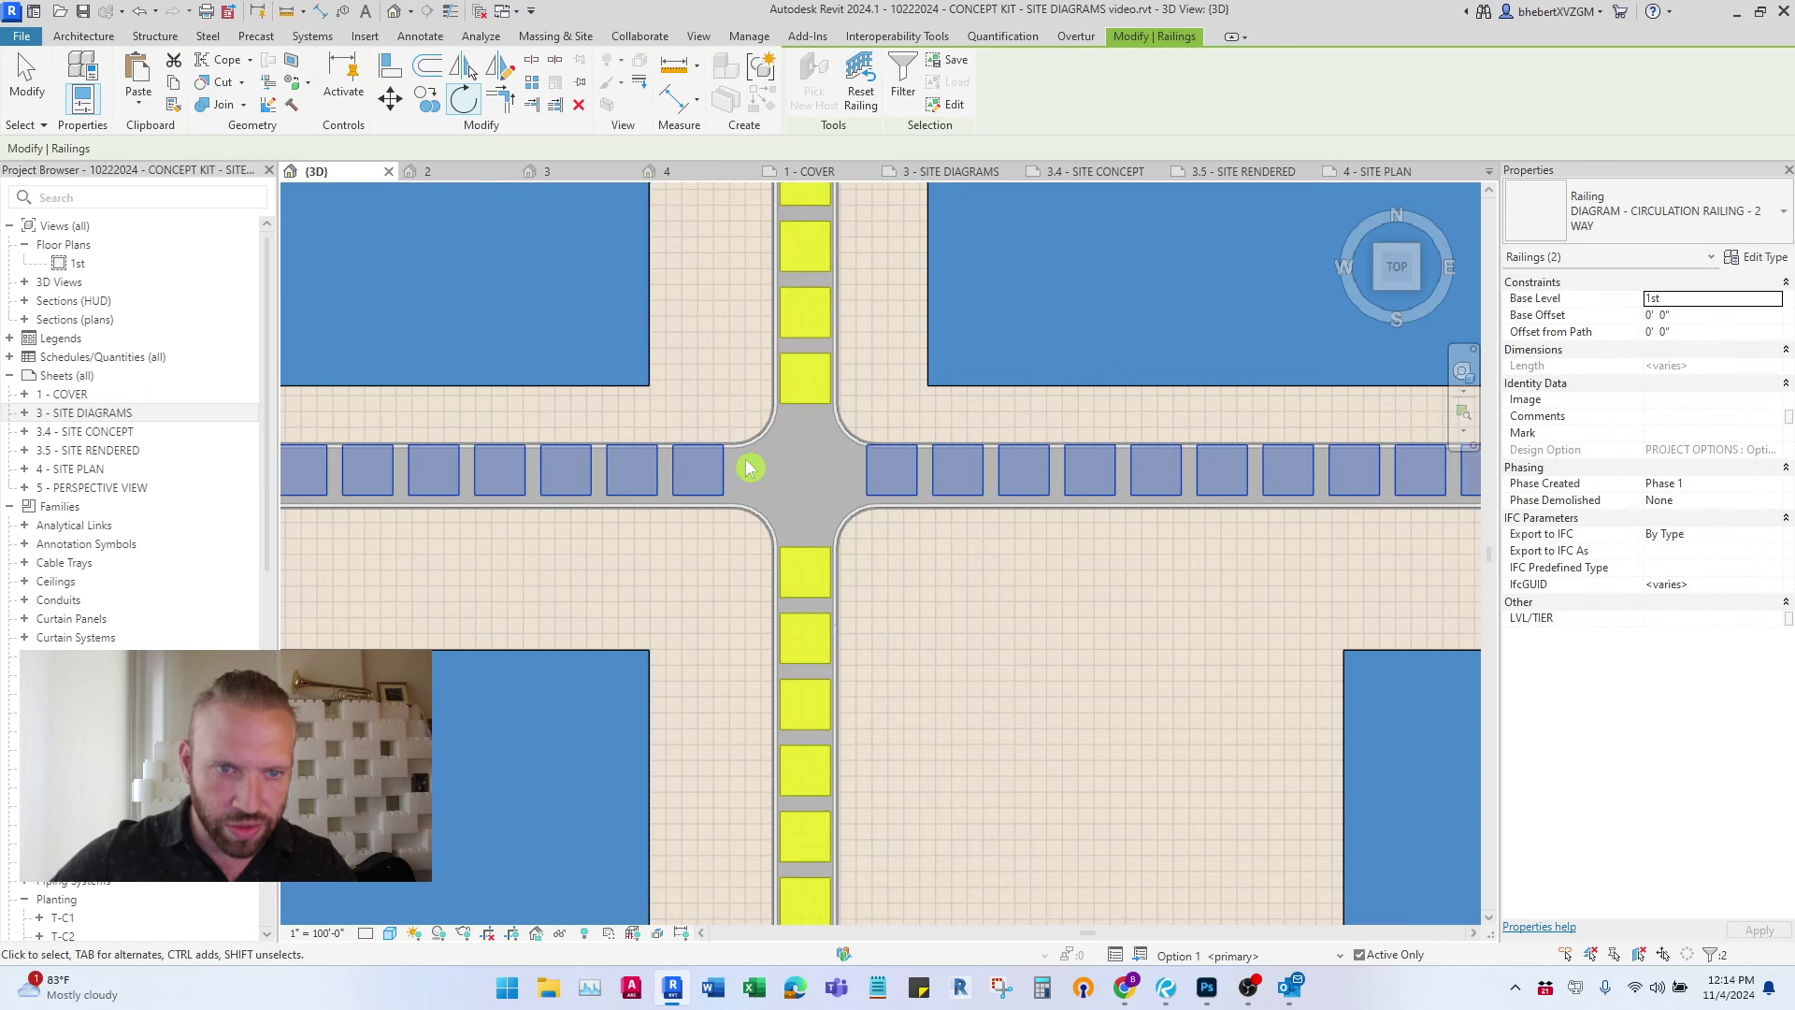
scroll(696, 479, "down", 2)
left_click(47, 75)
scroll(604, 473, "up", 2)
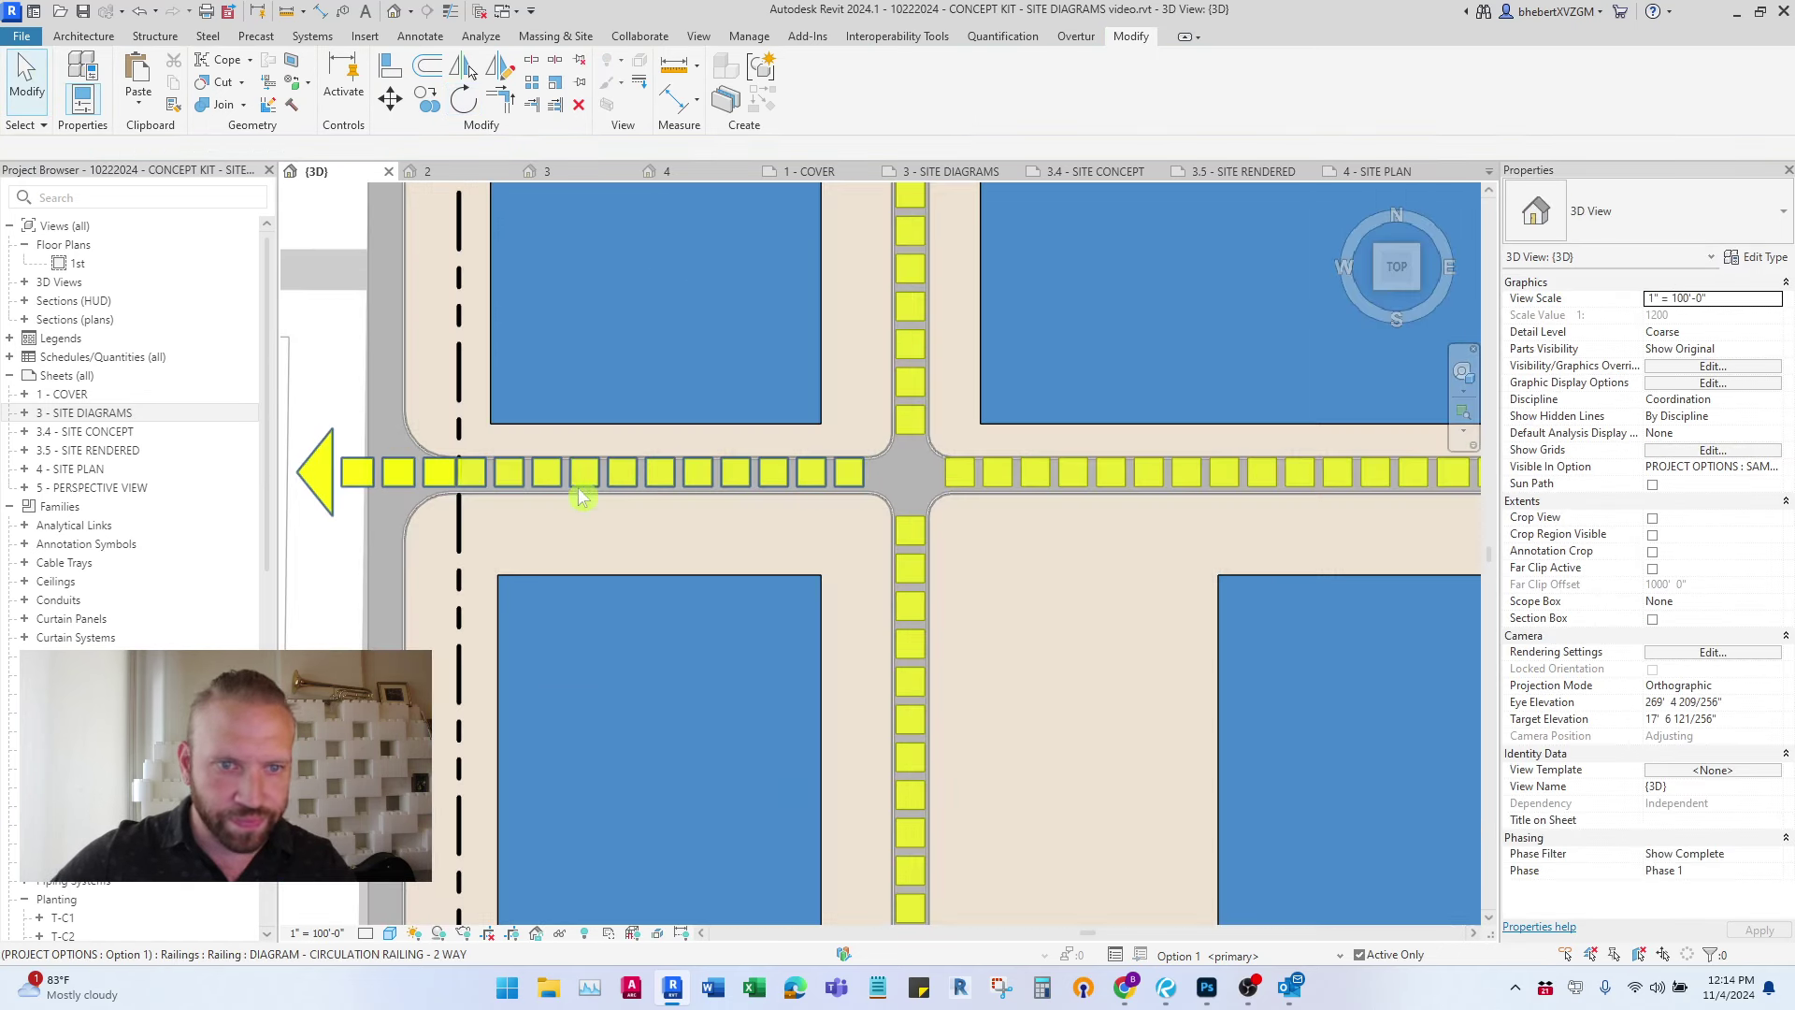
left_click(729, 480)
scroll(959, 481, "up", 3)
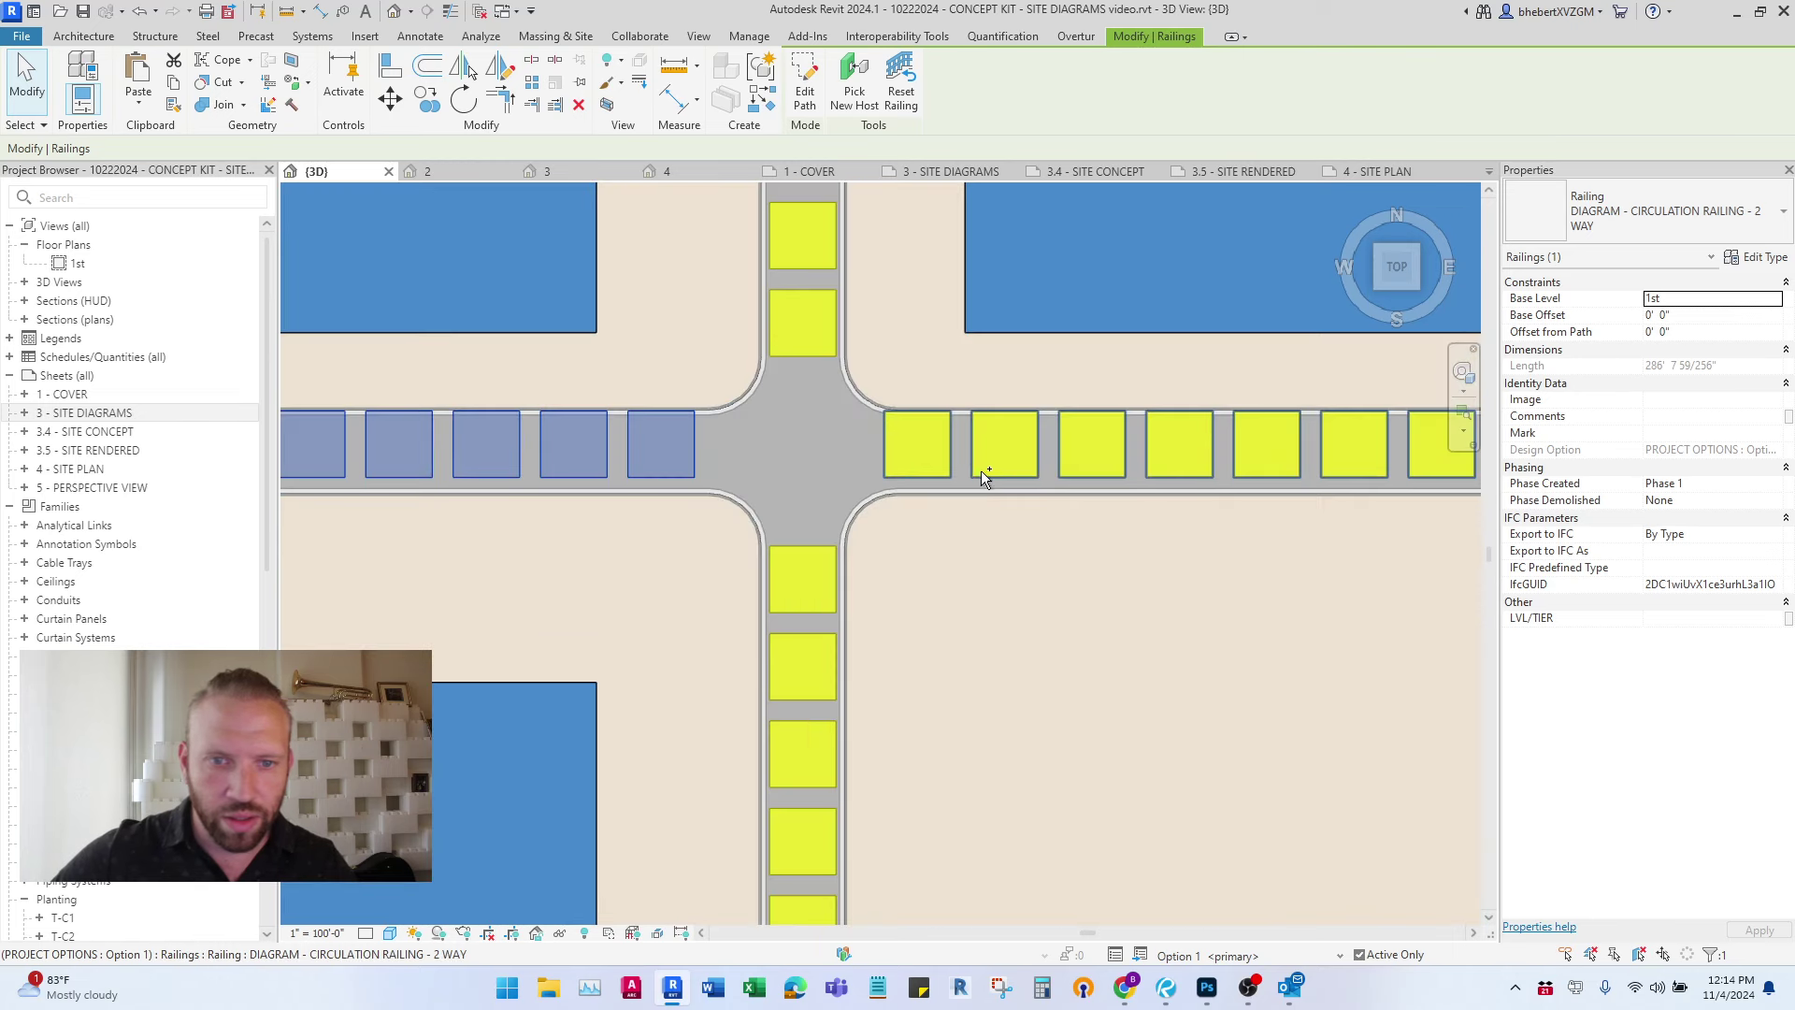
left_click(973, 473, "ctrl")
key("Escape")
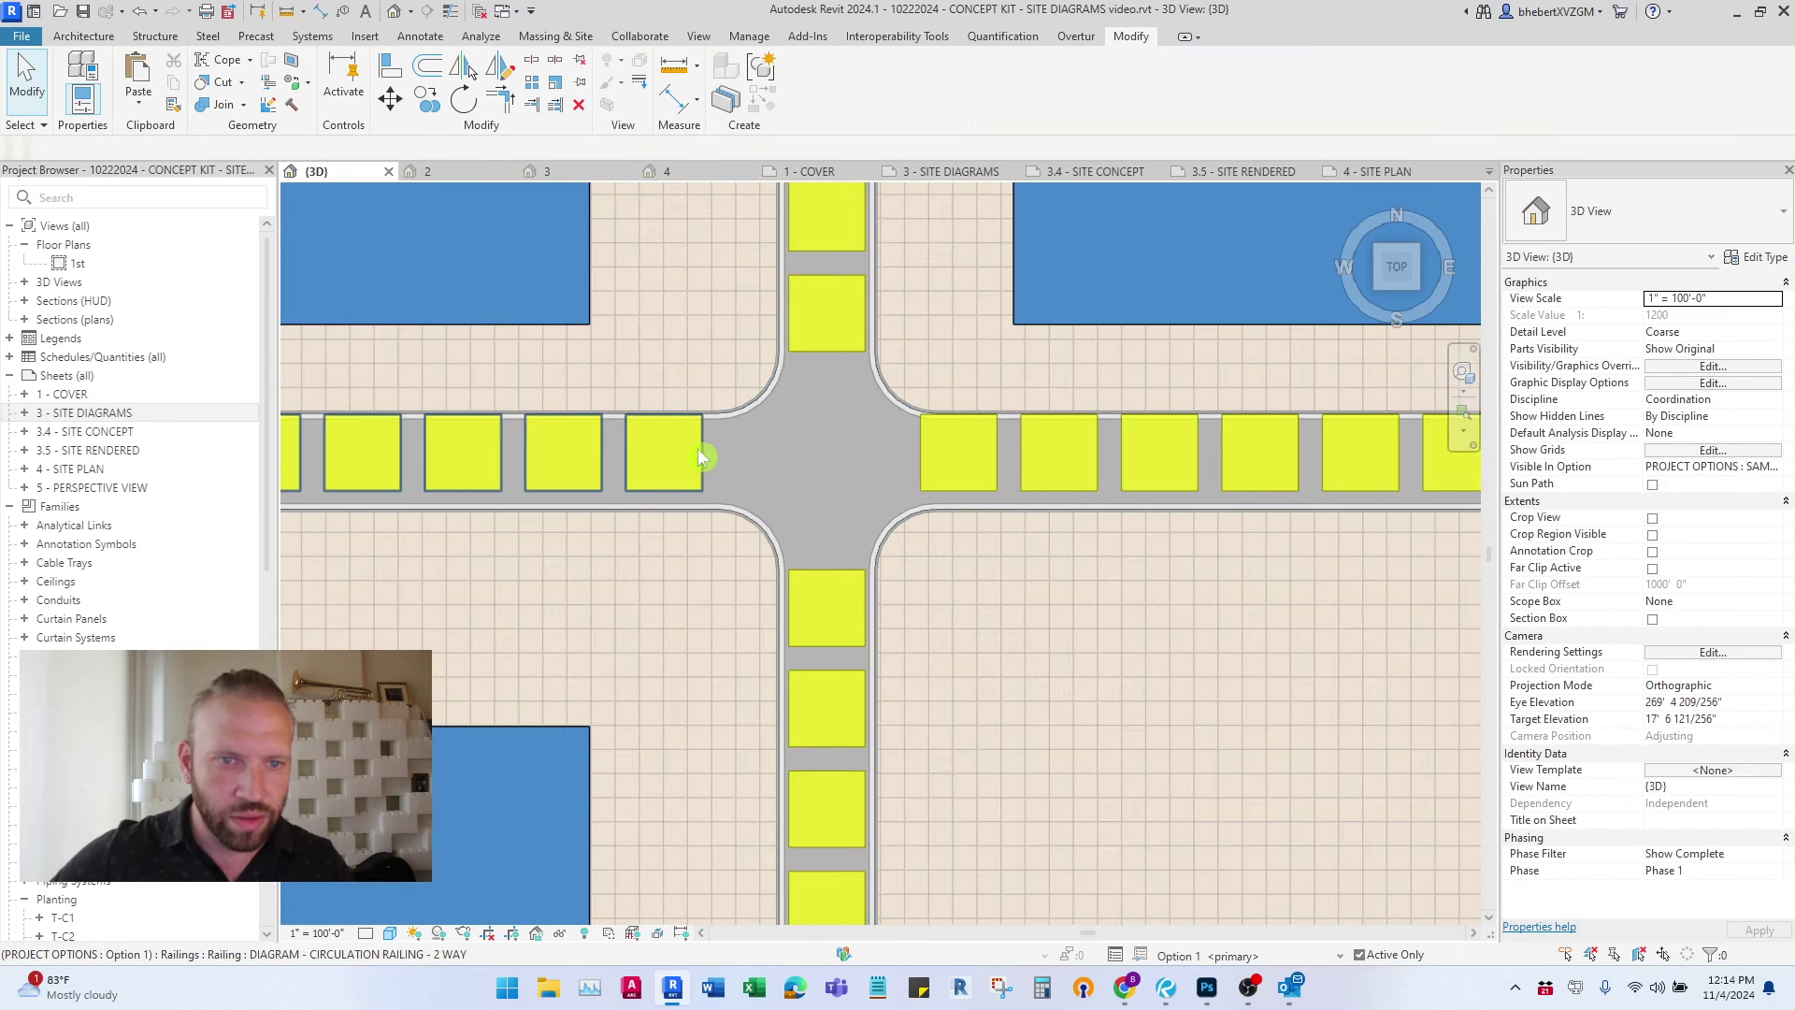
- Edit the western railing's path and move its line onto the street's north curb, with the east end where the corner curve begins
left_click(702, 452)
left_click(804, 98)
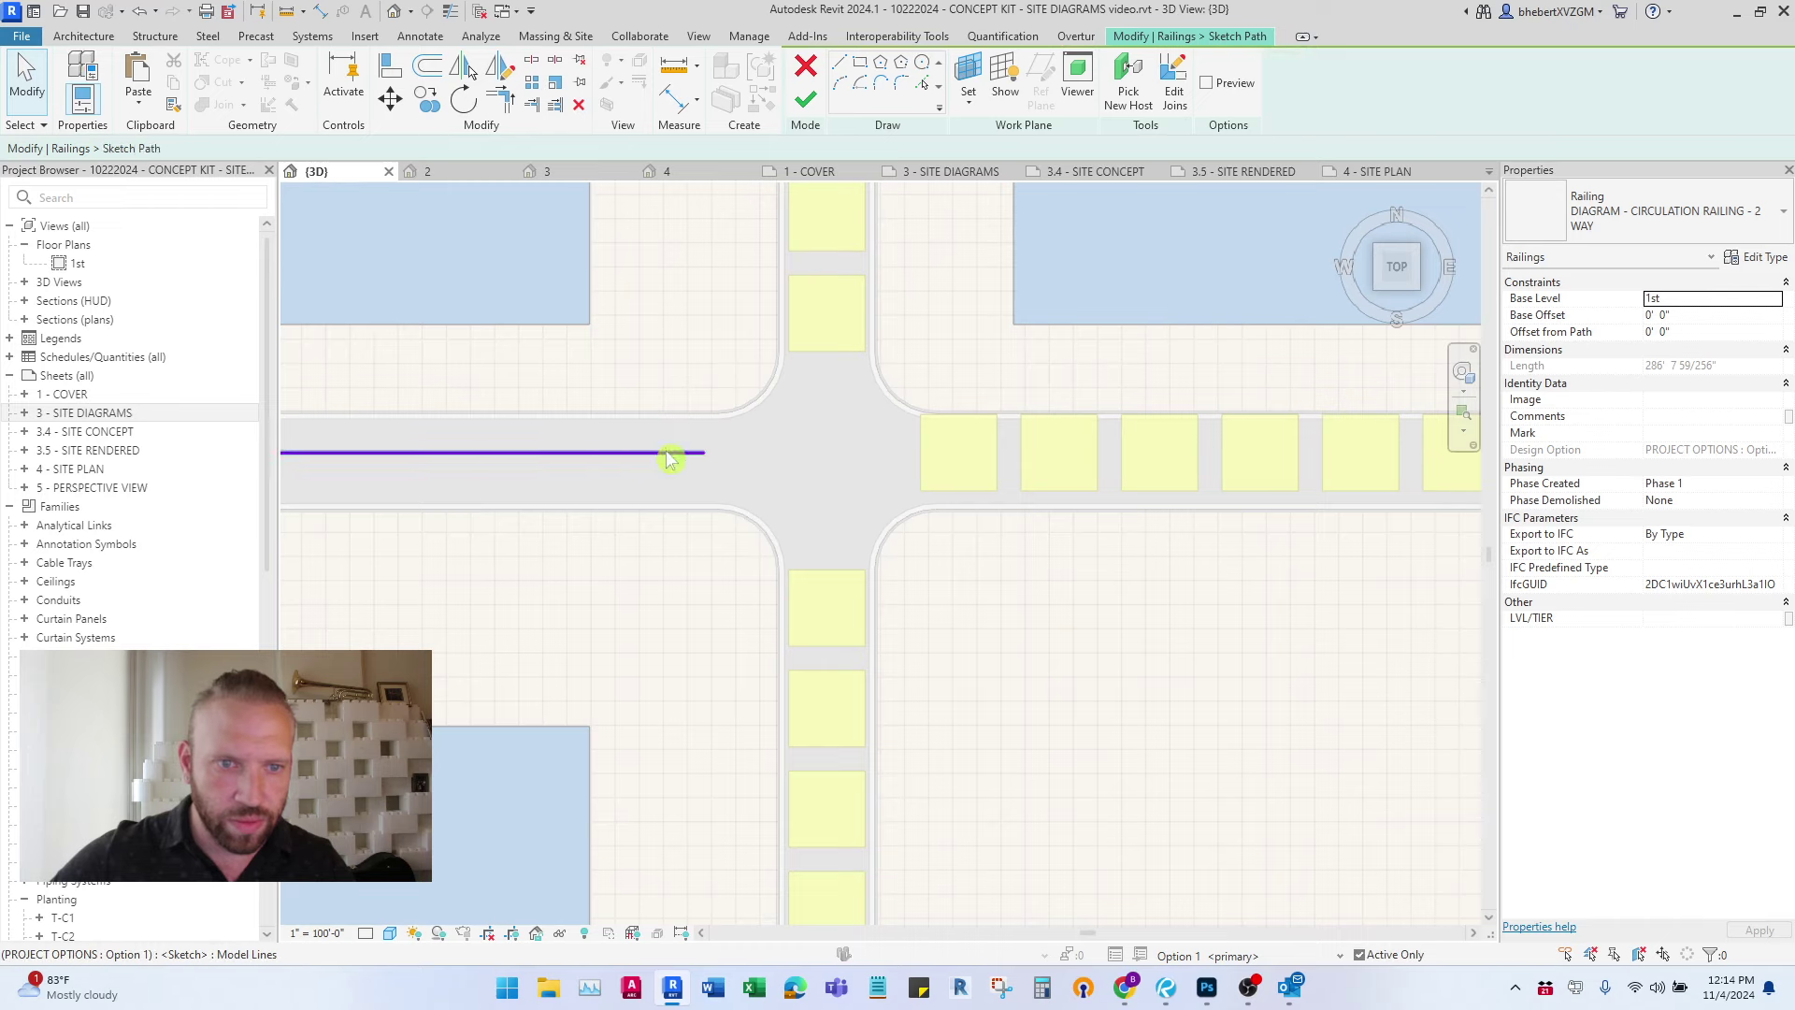
left_click(706, 450)
key("m")
key("v")
left_click(704, 452)
scroll(707, 449, "up", 4)
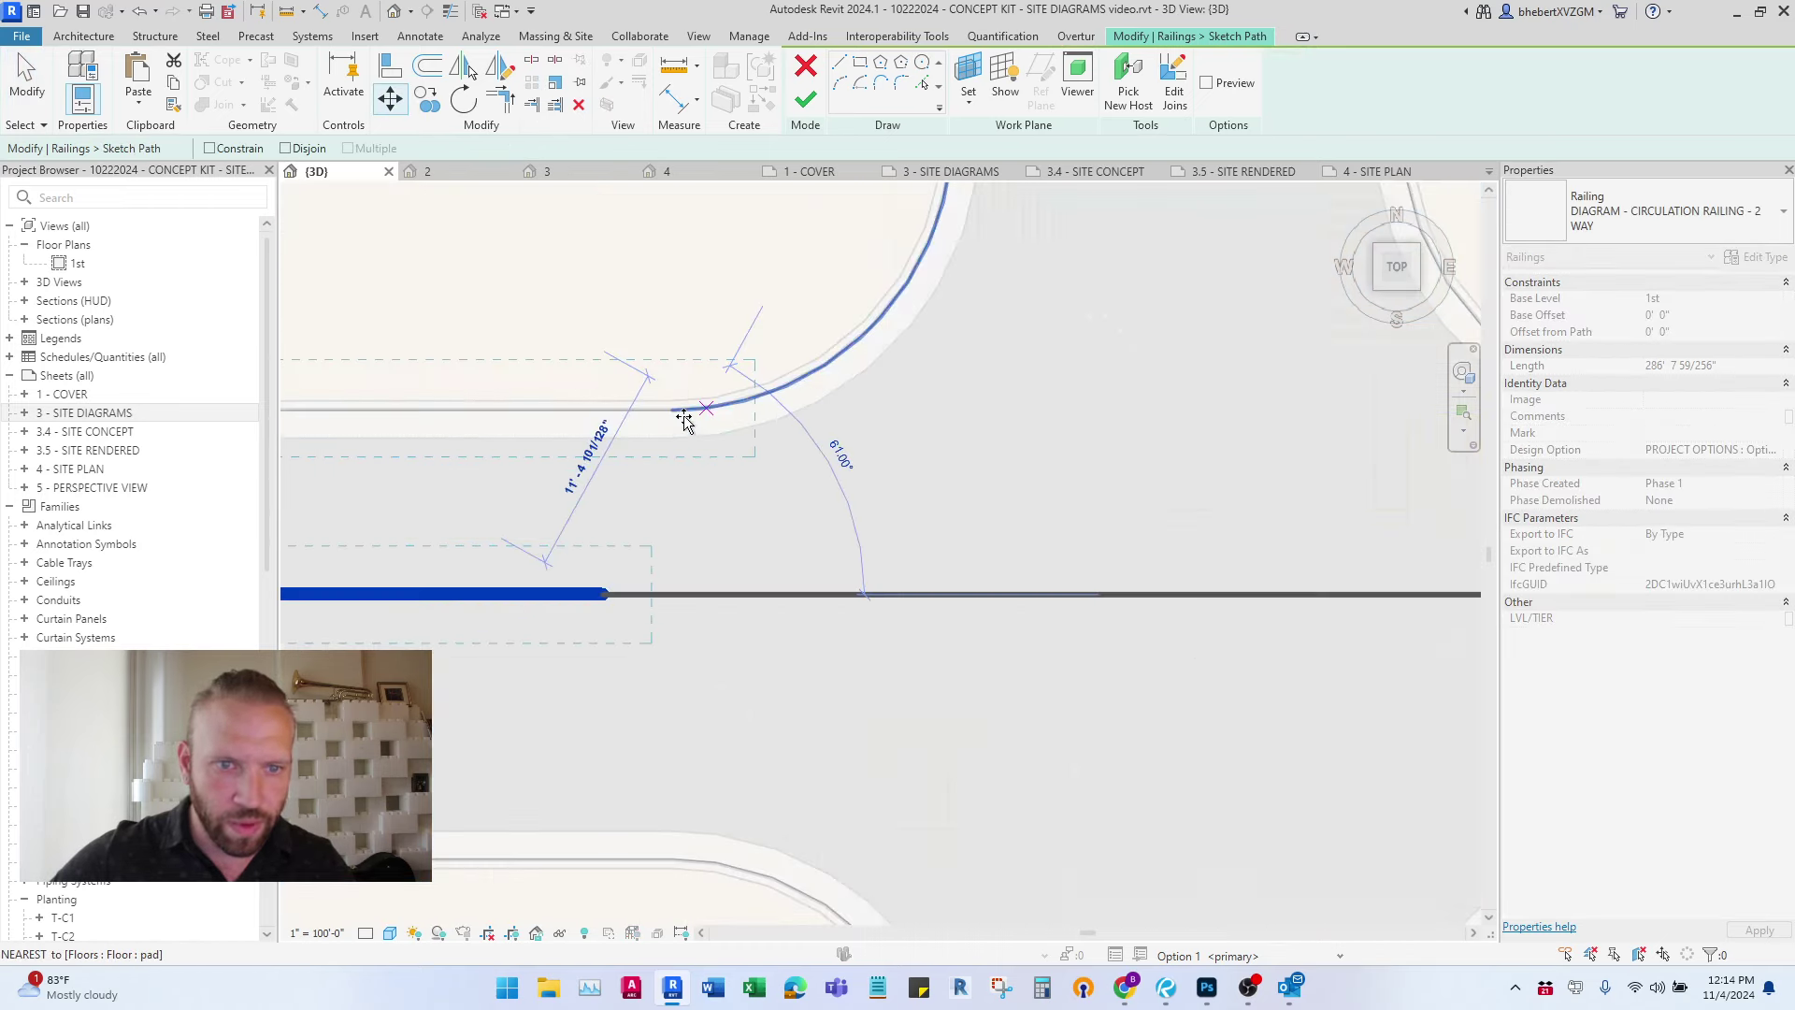
left_click(677, 420)
- Shorten the western path's far end to where the curb's west corner curve starts, making the line about 277' 8" long
scroll(1130, 529, "down", 8)
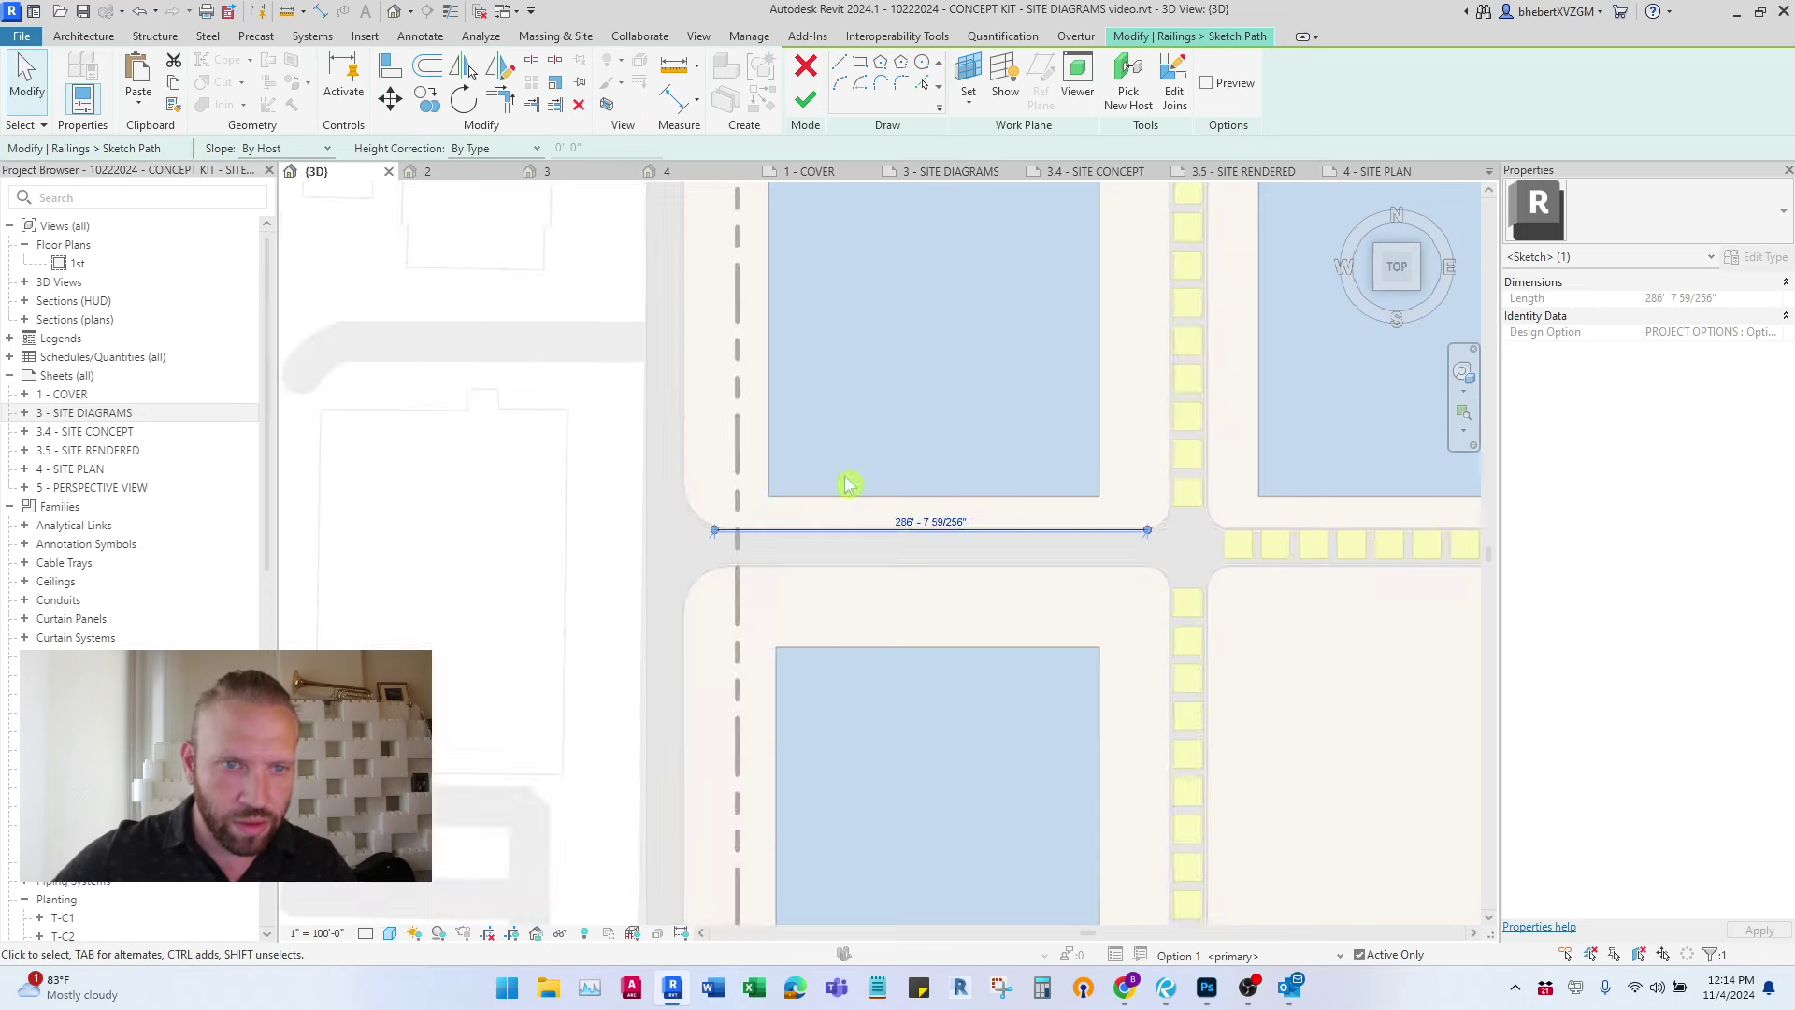
scroll(691, 522, "up", 5)
mouse_move(835, 571)
left_mouse_down()
mouse_move(1030, 565)
mouse_move(905, 564)
left_mouse_up()
scroll(971, 482, "down", 2)
middle_click_drag(970, 482, 625, 490)
scroll(625, 490, "down", 1)
left_click(799, 93)
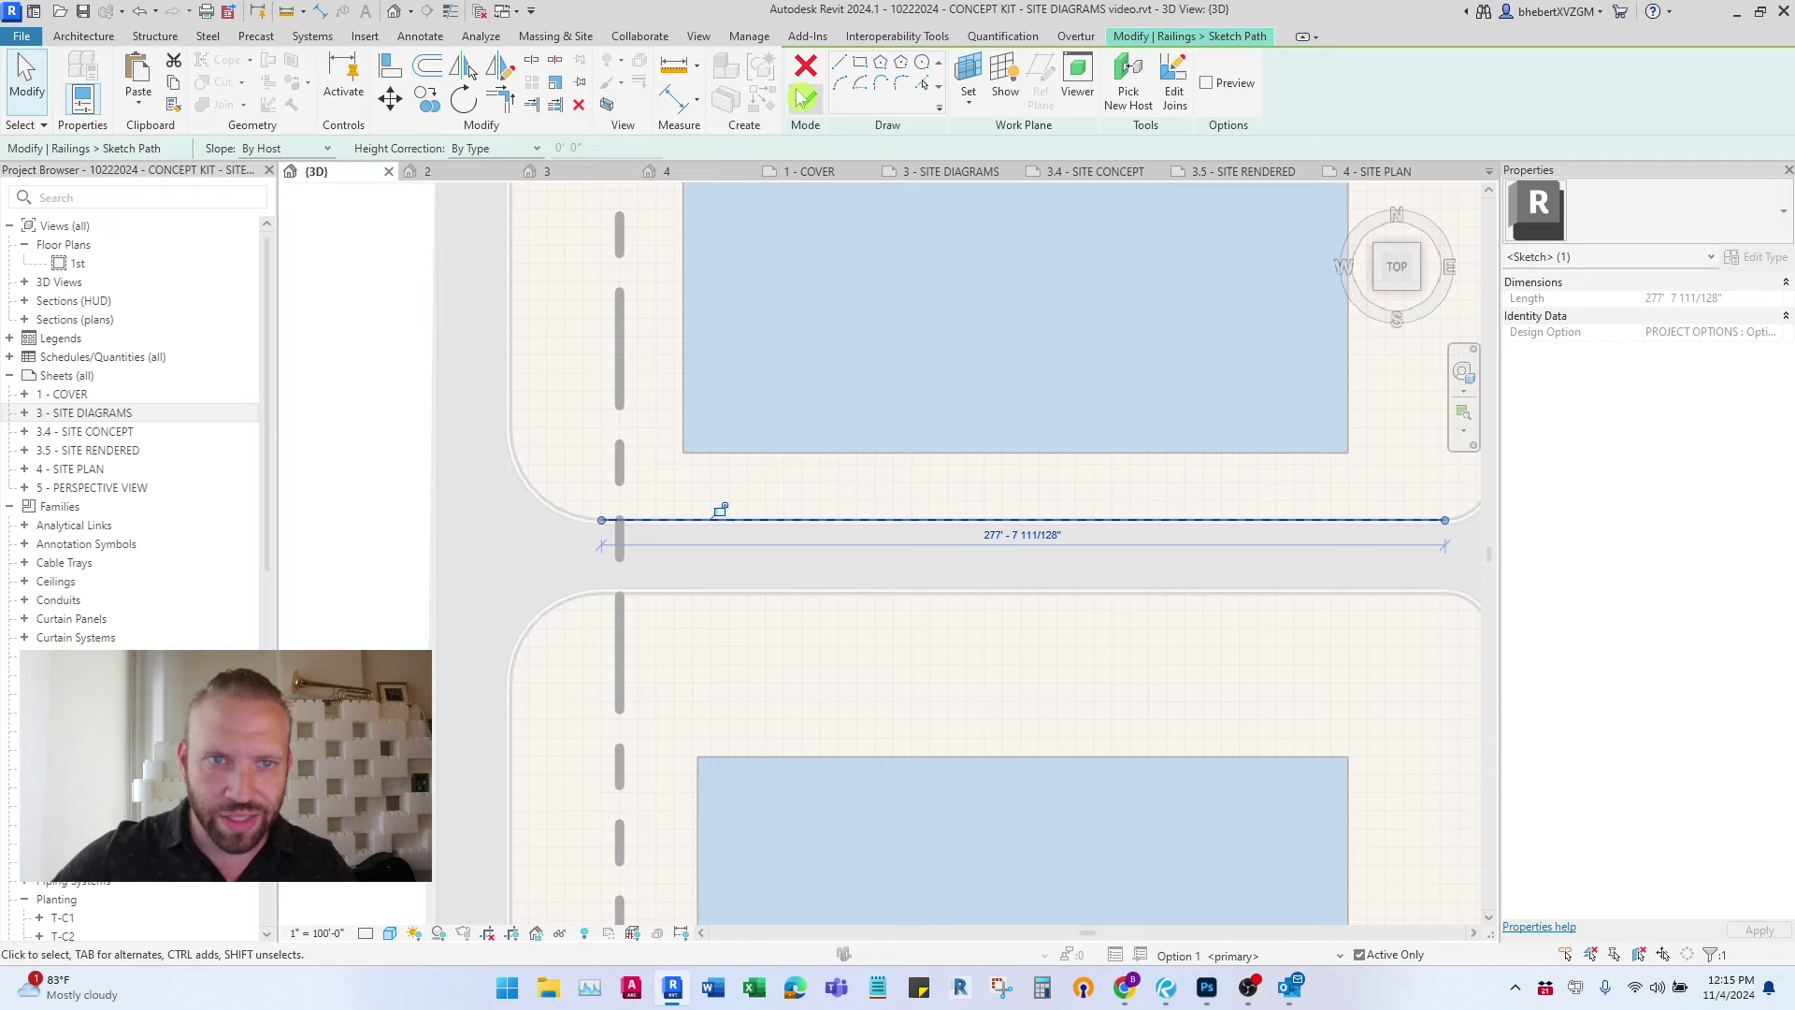
- Offset the western railing's path 12' 0" southward to the street's centre without a copy and finish the path sketch
left_click(425, 69)
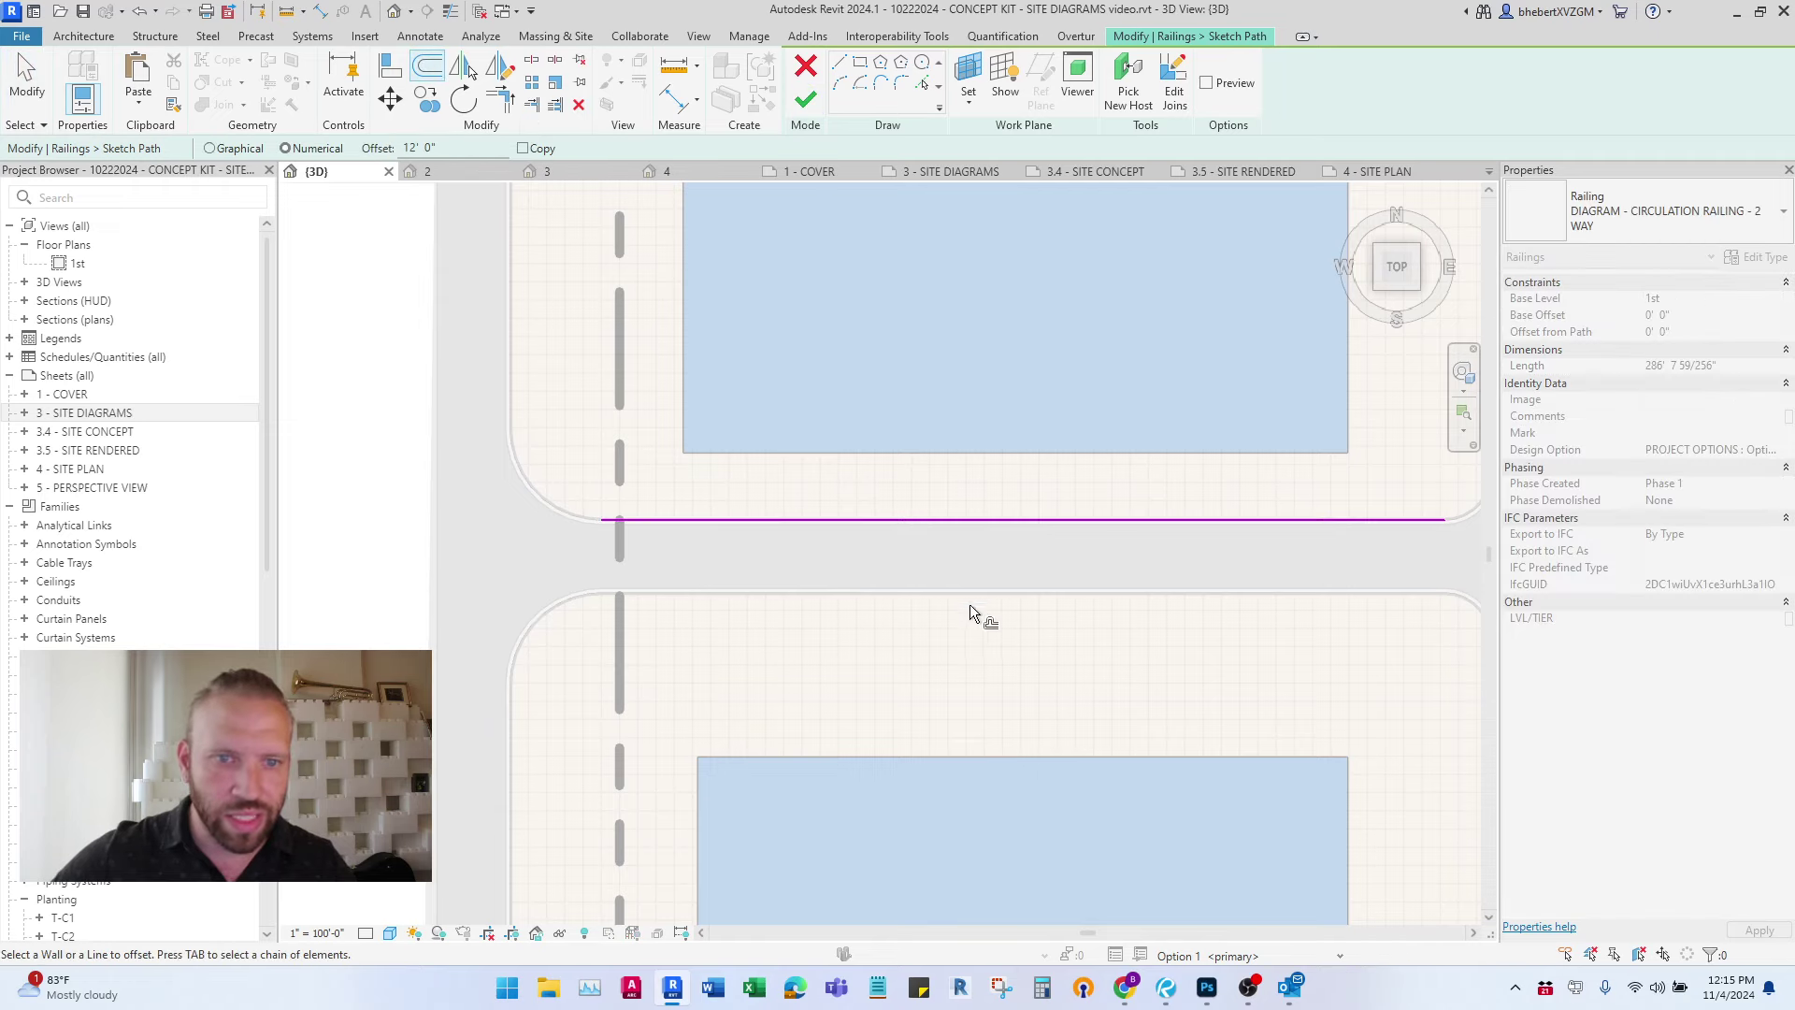
left_click(947, 538)
scroll(947, 538, "down", 2)
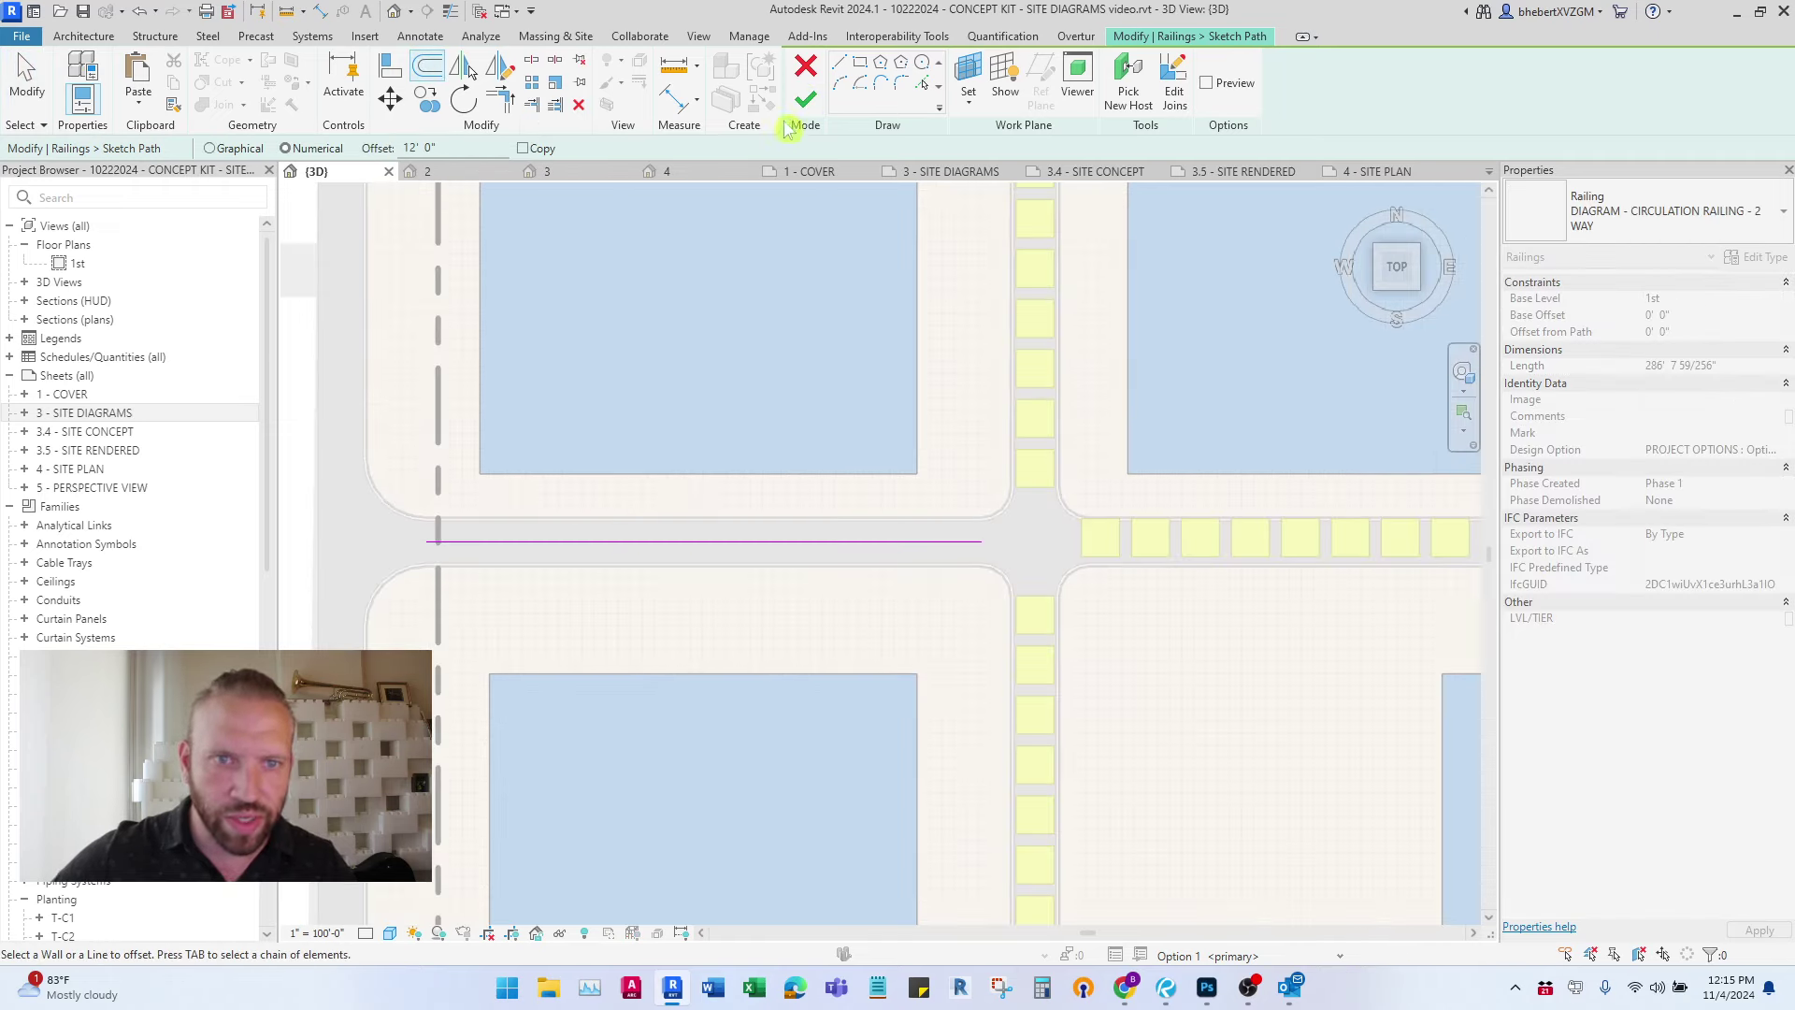
left_click(804, 101)
- Edit the eastern railing's path and move its line onto the street's north curb, with the west end where the corner curve begins
scroll(1013, 627, "down", 1)
middle_click_drag(1013, 627, 340, 559)
scroll(339, 558, "down", 2)
left_click(541, 505)
scroll(544, 505, "down", 1)
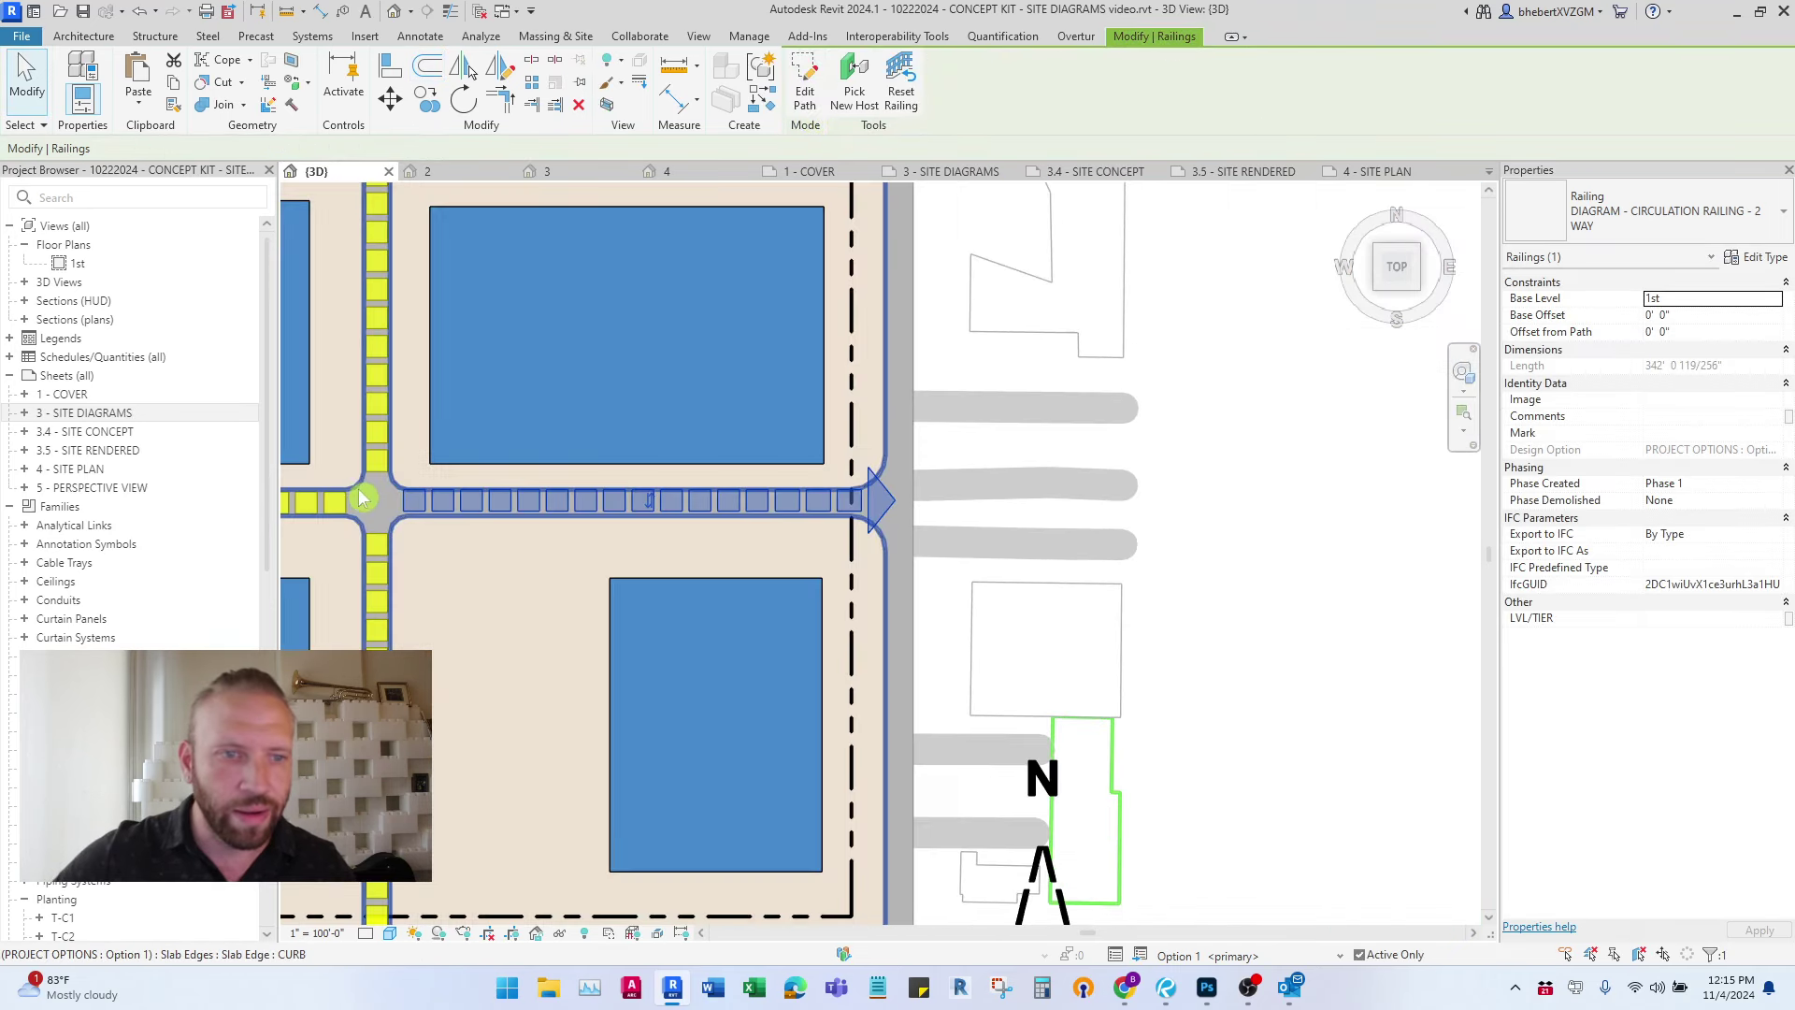
left_click(805, 99)
scroll(473, 506, "up", 3)
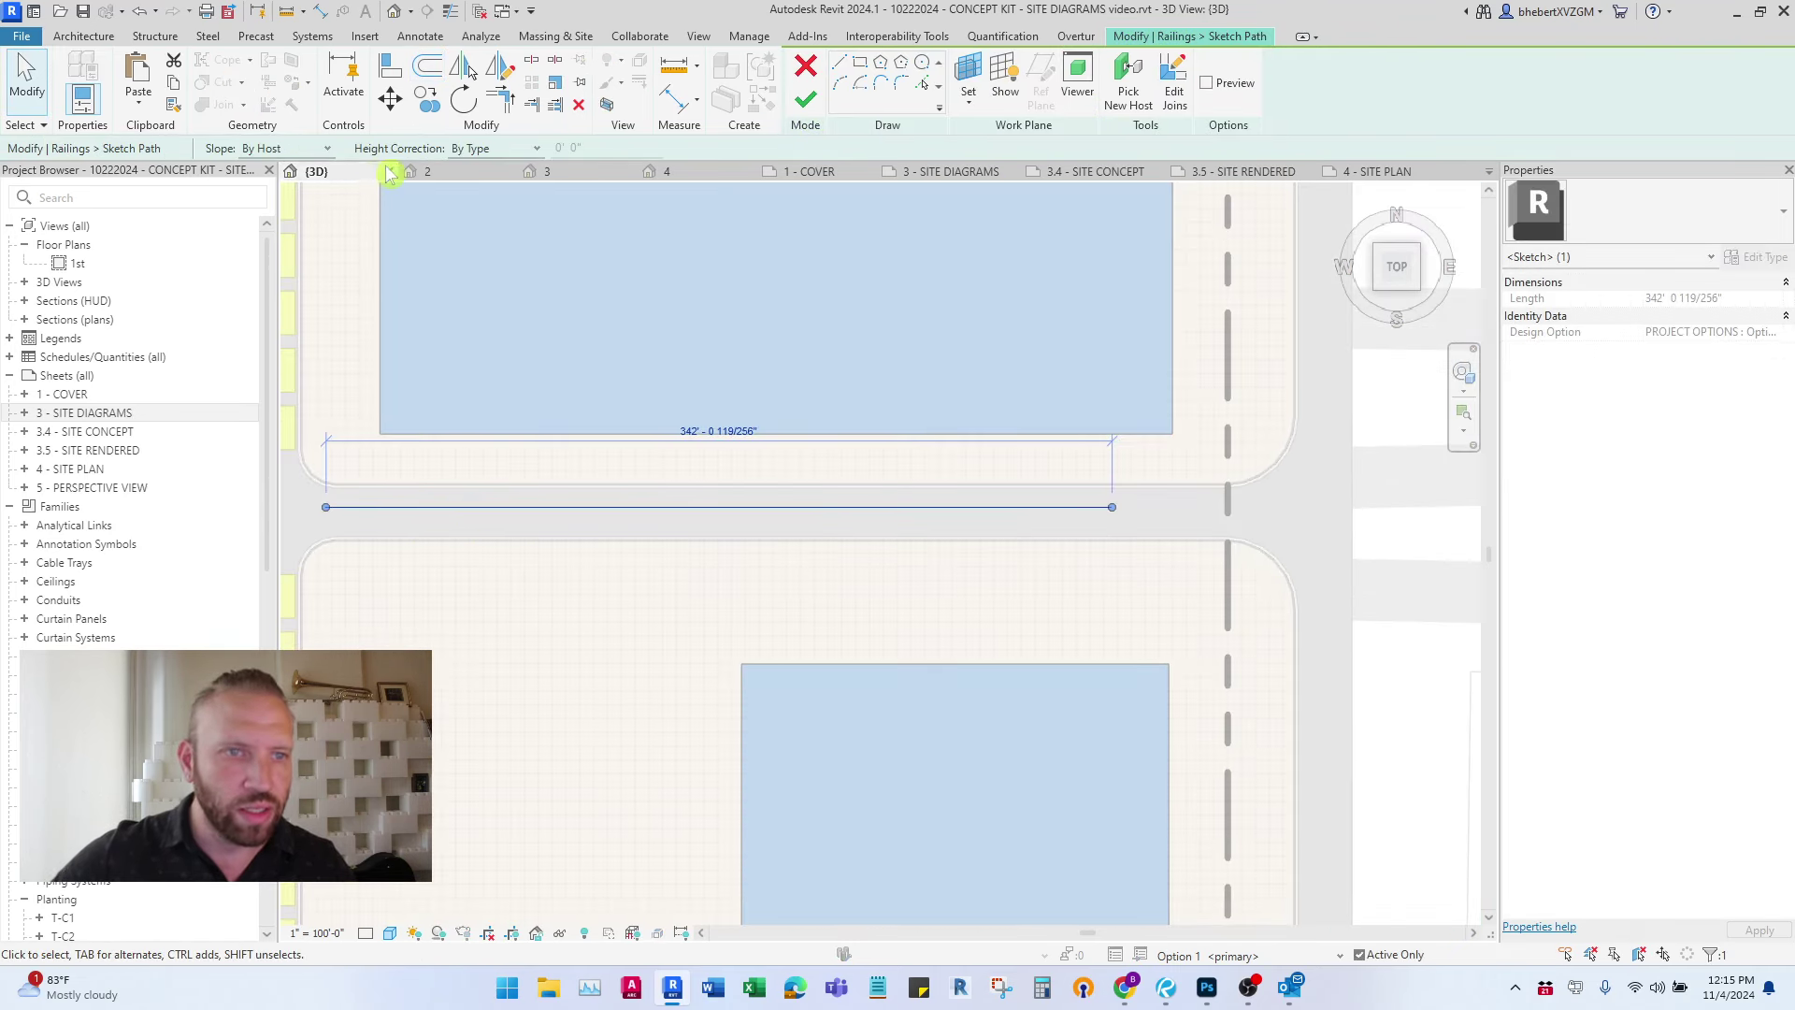
left_click(390, 98)
scroll(355, 524, "up", 3)
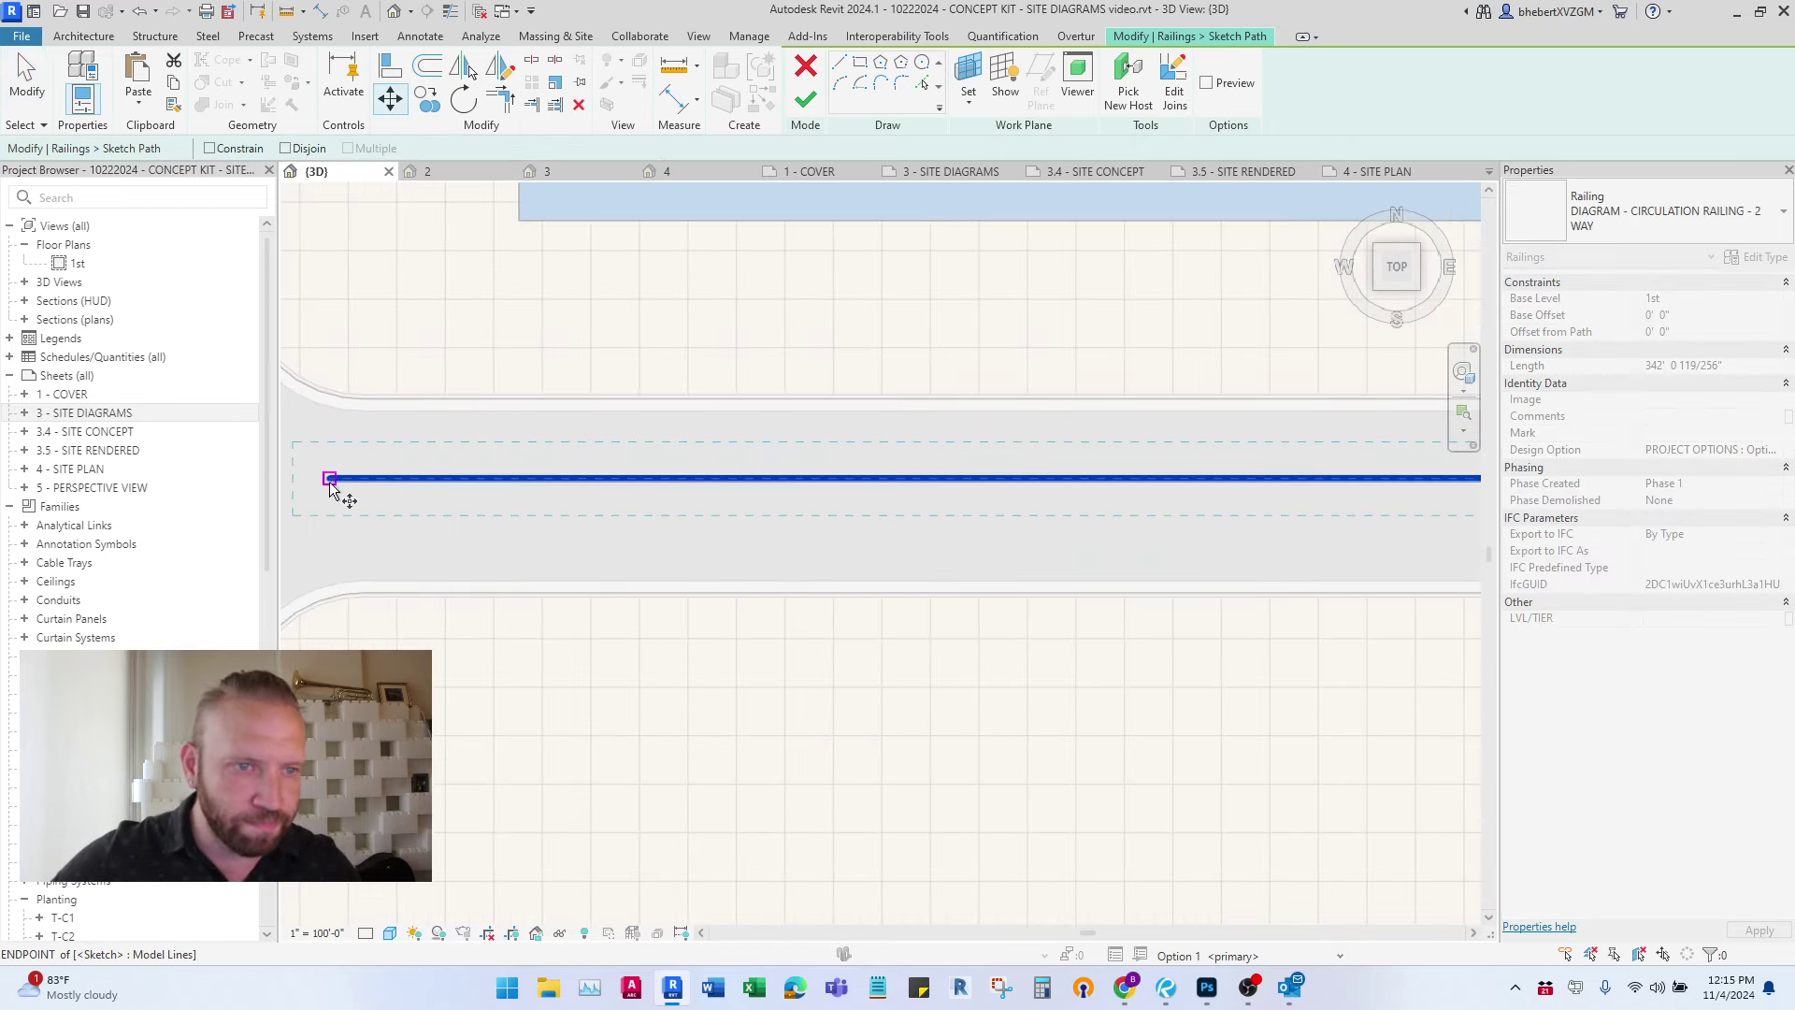
scroll(365, 394, "up", 2)
left_click(345, 436)
- Stretch the eastern path's far end to where the curb's east corner curve starts, making the line about 387' 6" long
scroll(360, 541, "down", 6)
middle_click_drag(879, 569, 495, 556)
scroll(494, 557, "down", 1)
mouse_move(1030, 528)
left_mouse_down()
mouse_move(1180, 528)
mouse_move(1158, 528)
left_mouse_up()
scroll(1167, 526, "up", 5)
scroll(1158, 528, "down", 4)
middle_click_drag(882, 475, 976, 455)
scroll(976, 455, "down", 1)
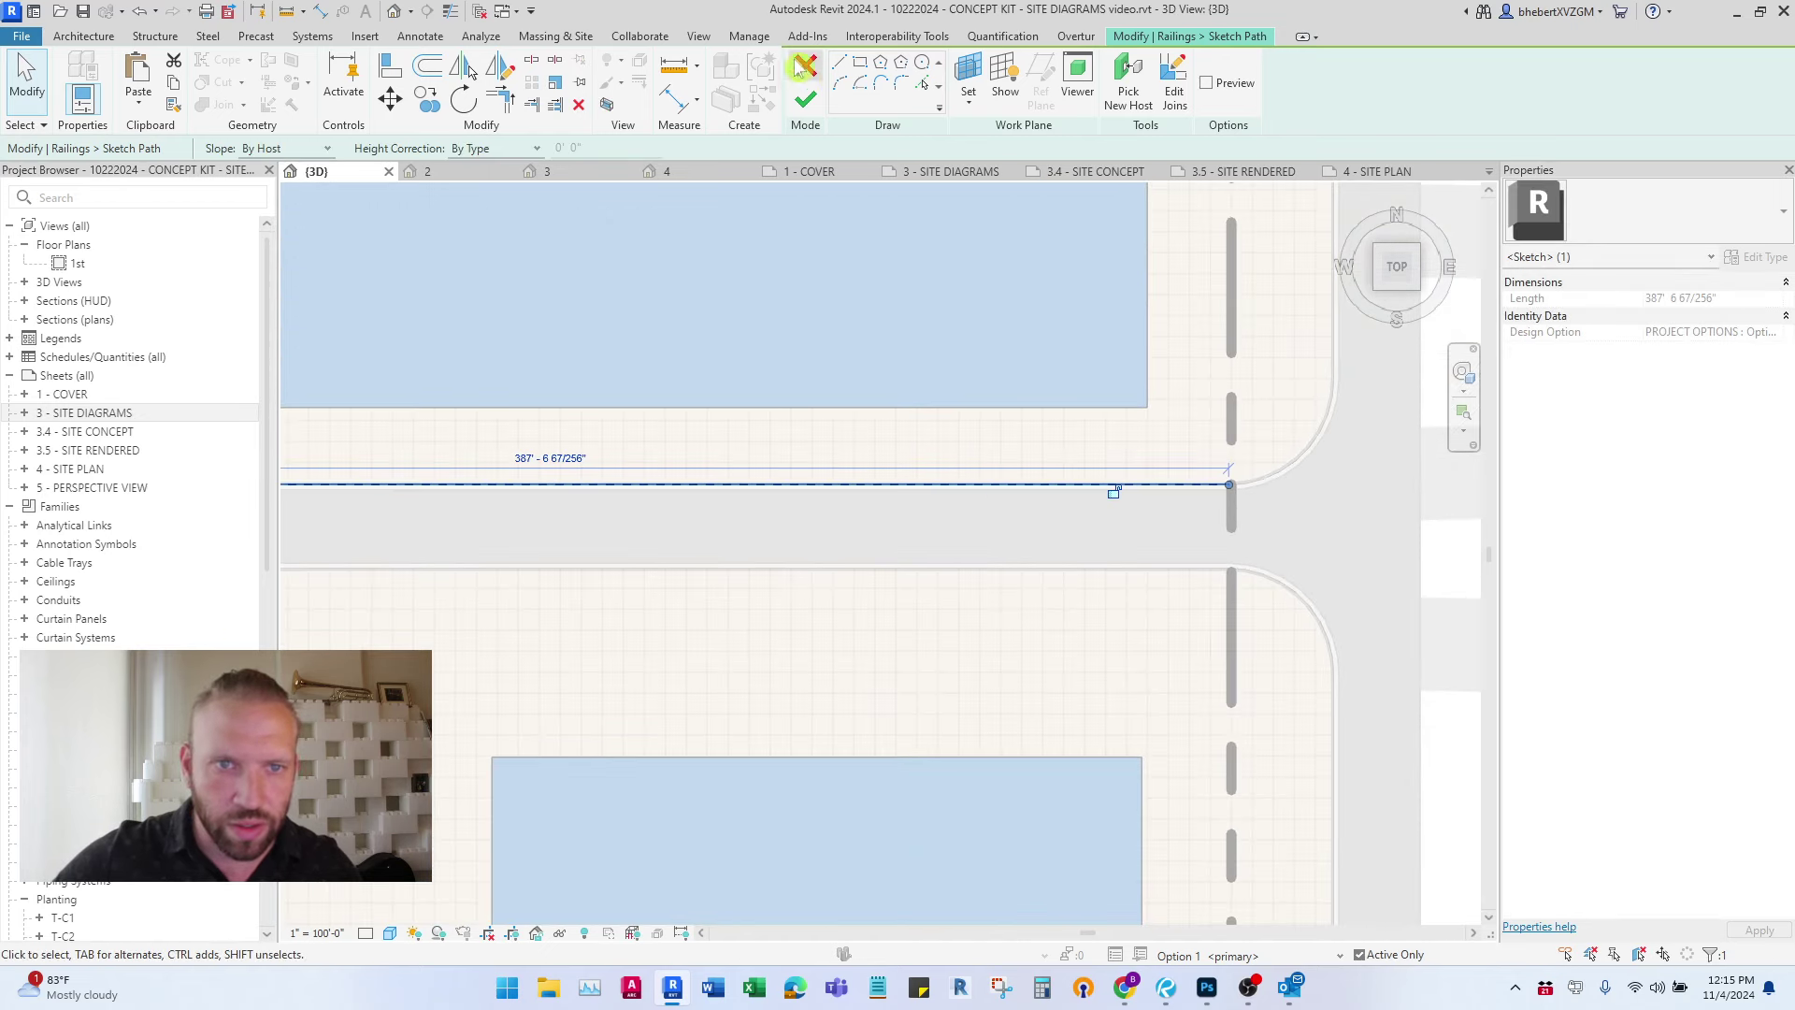
- Offset the eastern railing's path 12' 0" southward to the street's centre without a copy and finish the path sketch
left_click(438, 66)
left_click(847, 488)
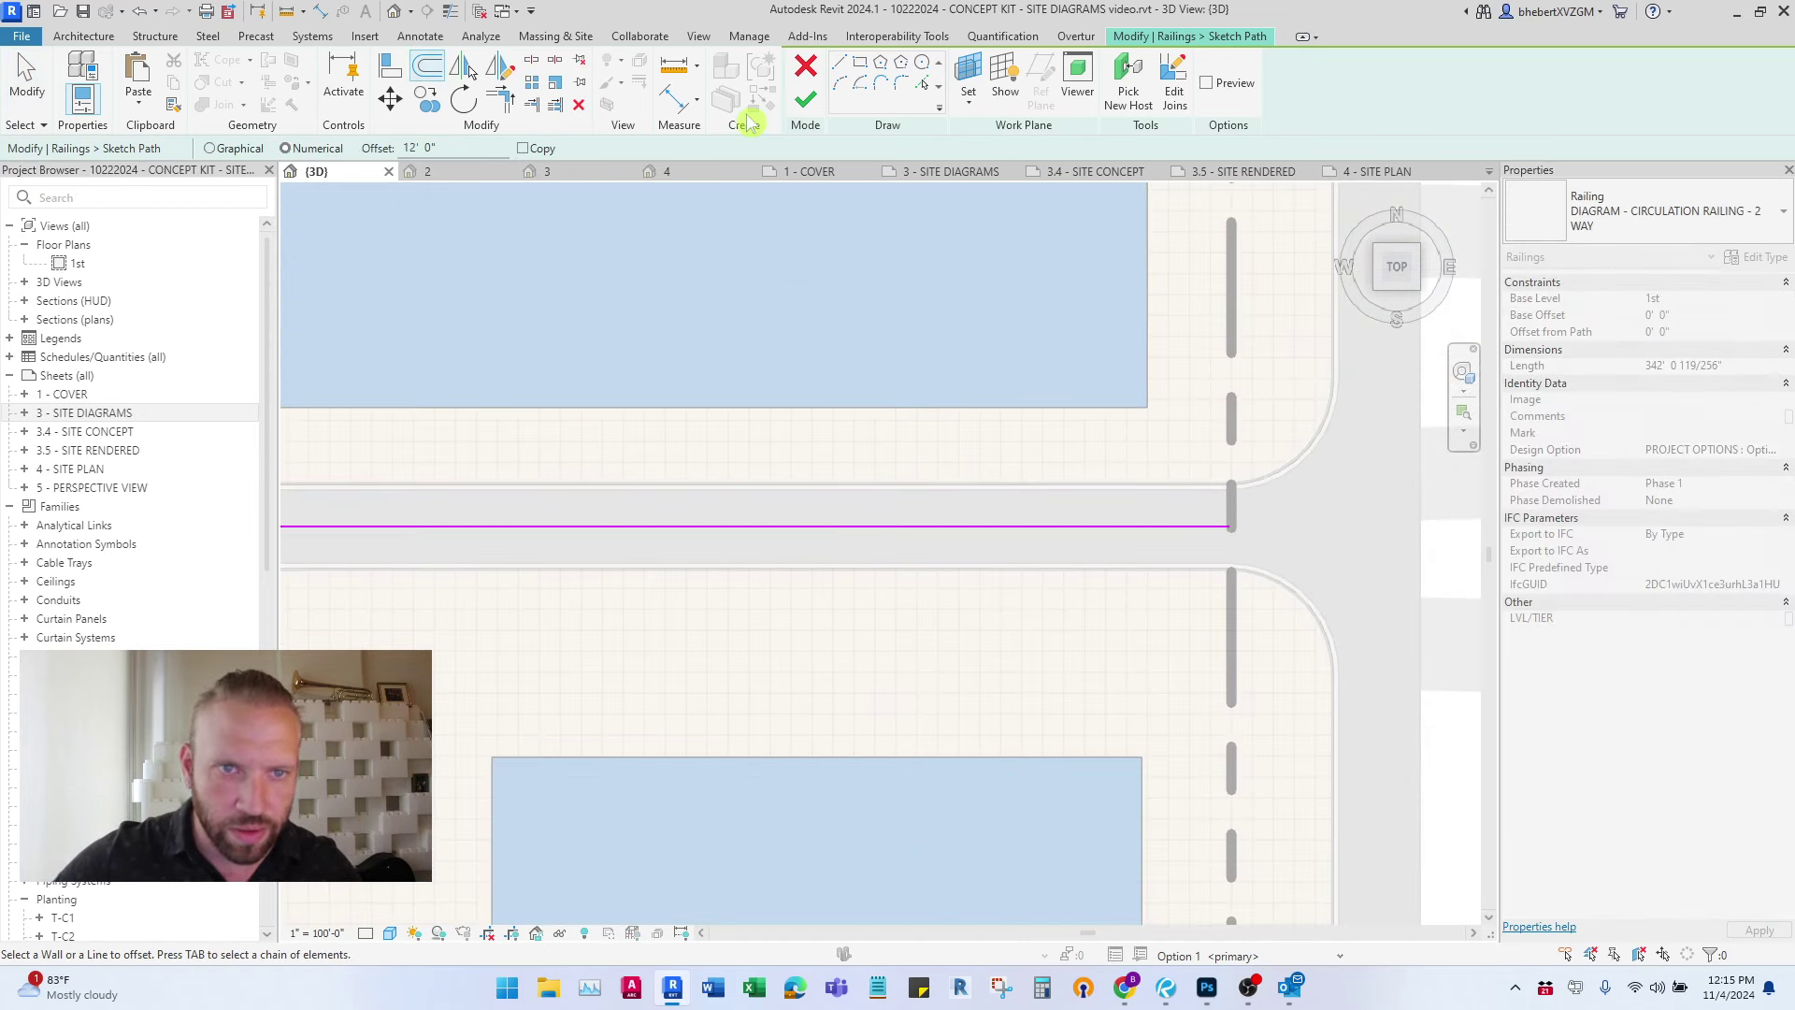
left_click(806, 99)
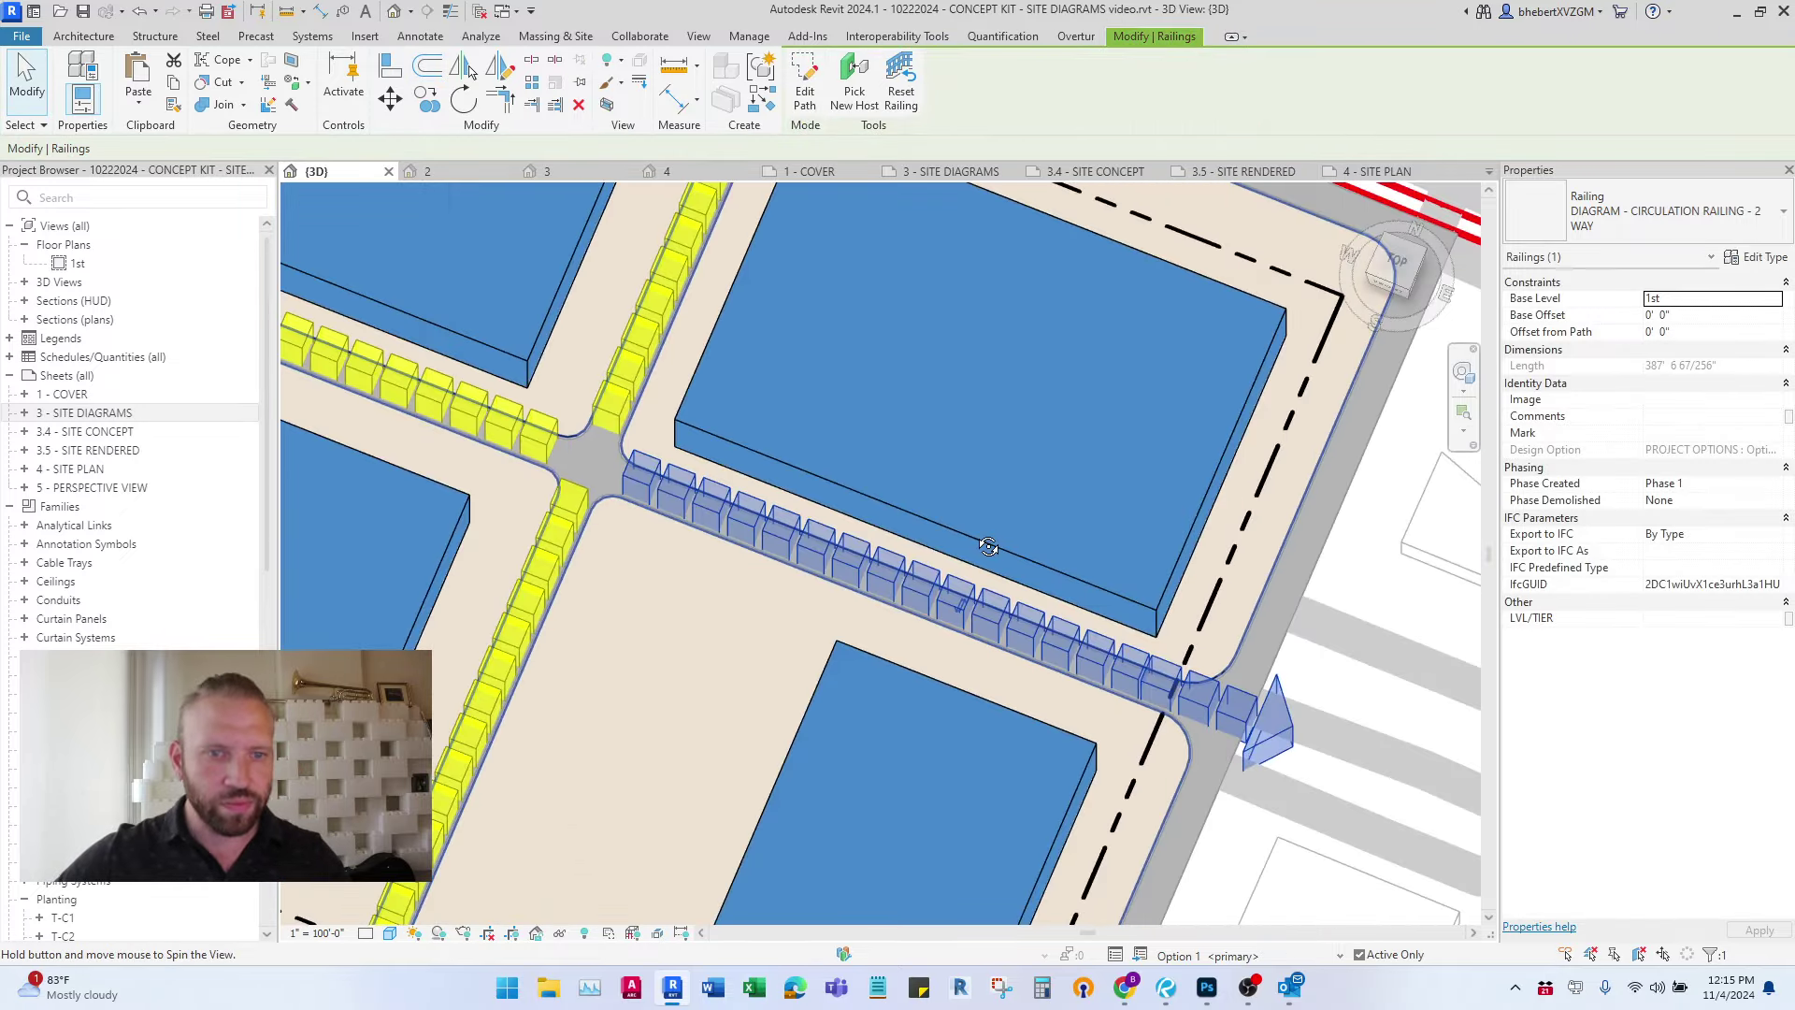
scroll(879, 562, "down", 4)
key("Escape")
- Examine the four circulation railings around the site's central intersection in 3D
middle_click_drag(894, 509, 974, 423)
scroll(961, 515, "up", 1)
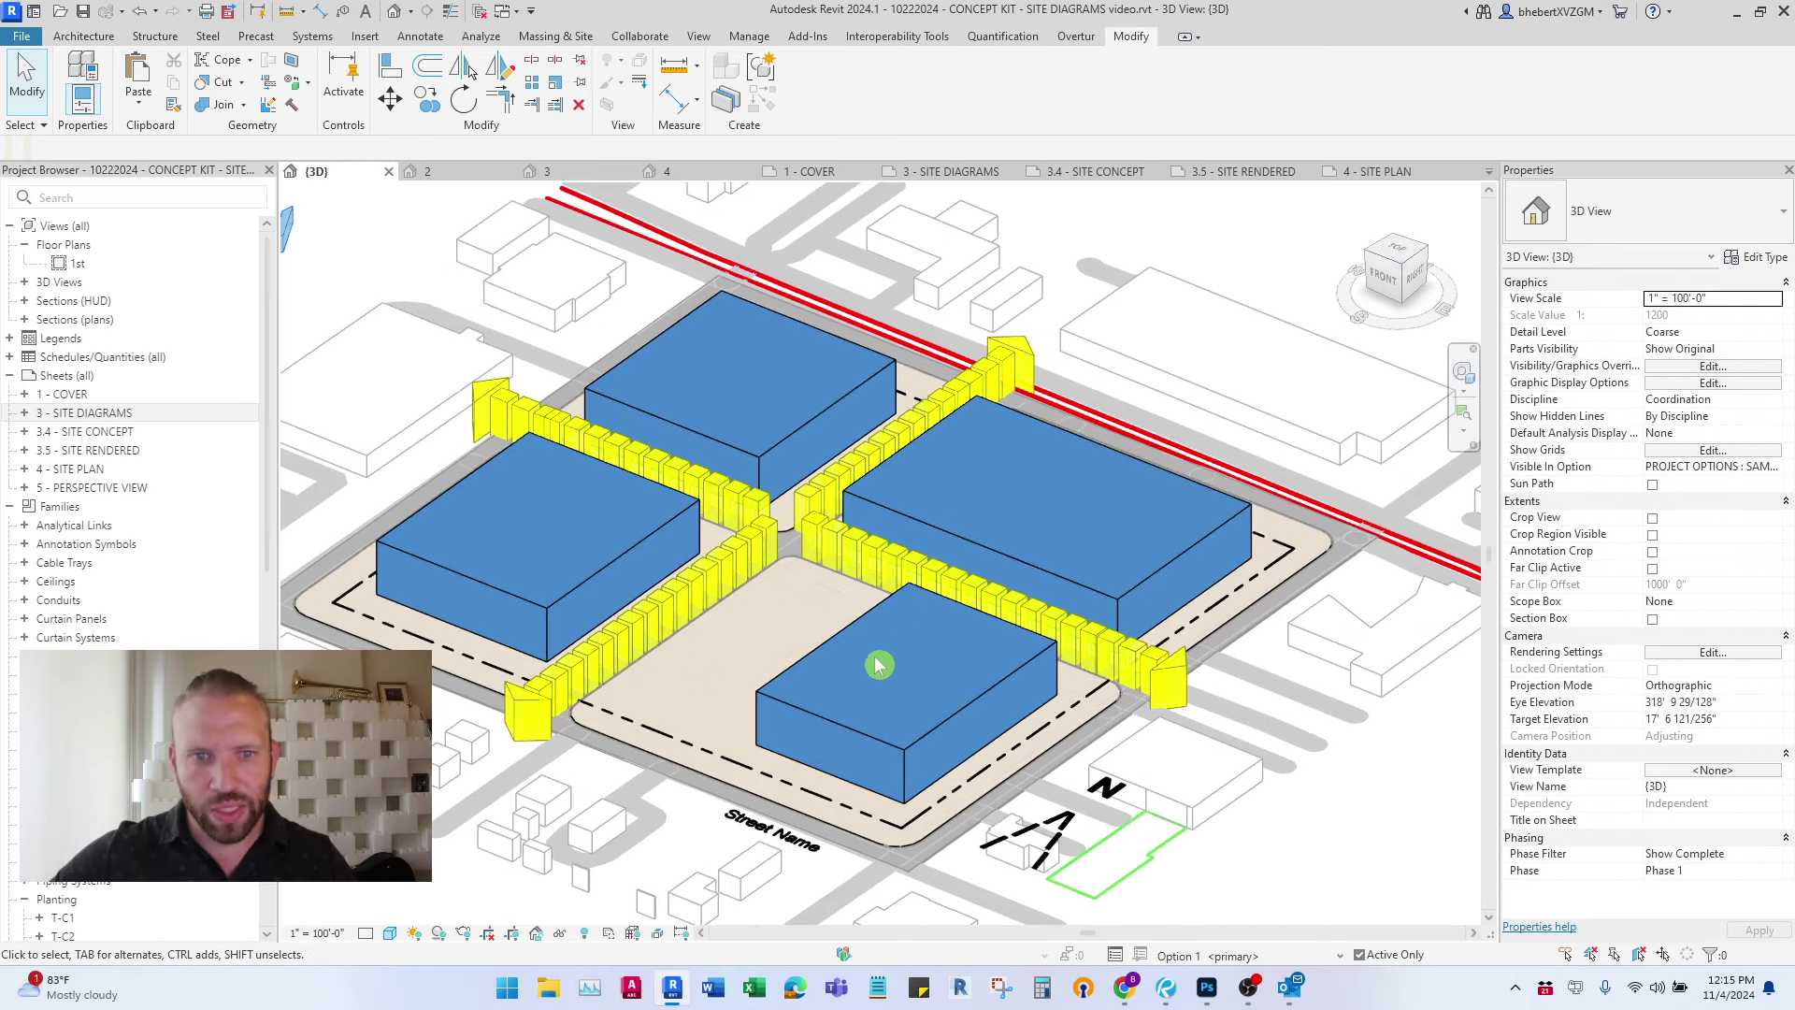
middle_click_drag(879, 664, 836, 615, "shift")
middle_click_drag(529, 426, 894, 486, "shift")
middle_click_drag(1179, 703, 1224, 700, "shift")
scroll(1247, 712, "down", 1)
scroll(1187, 687, "down", 1)
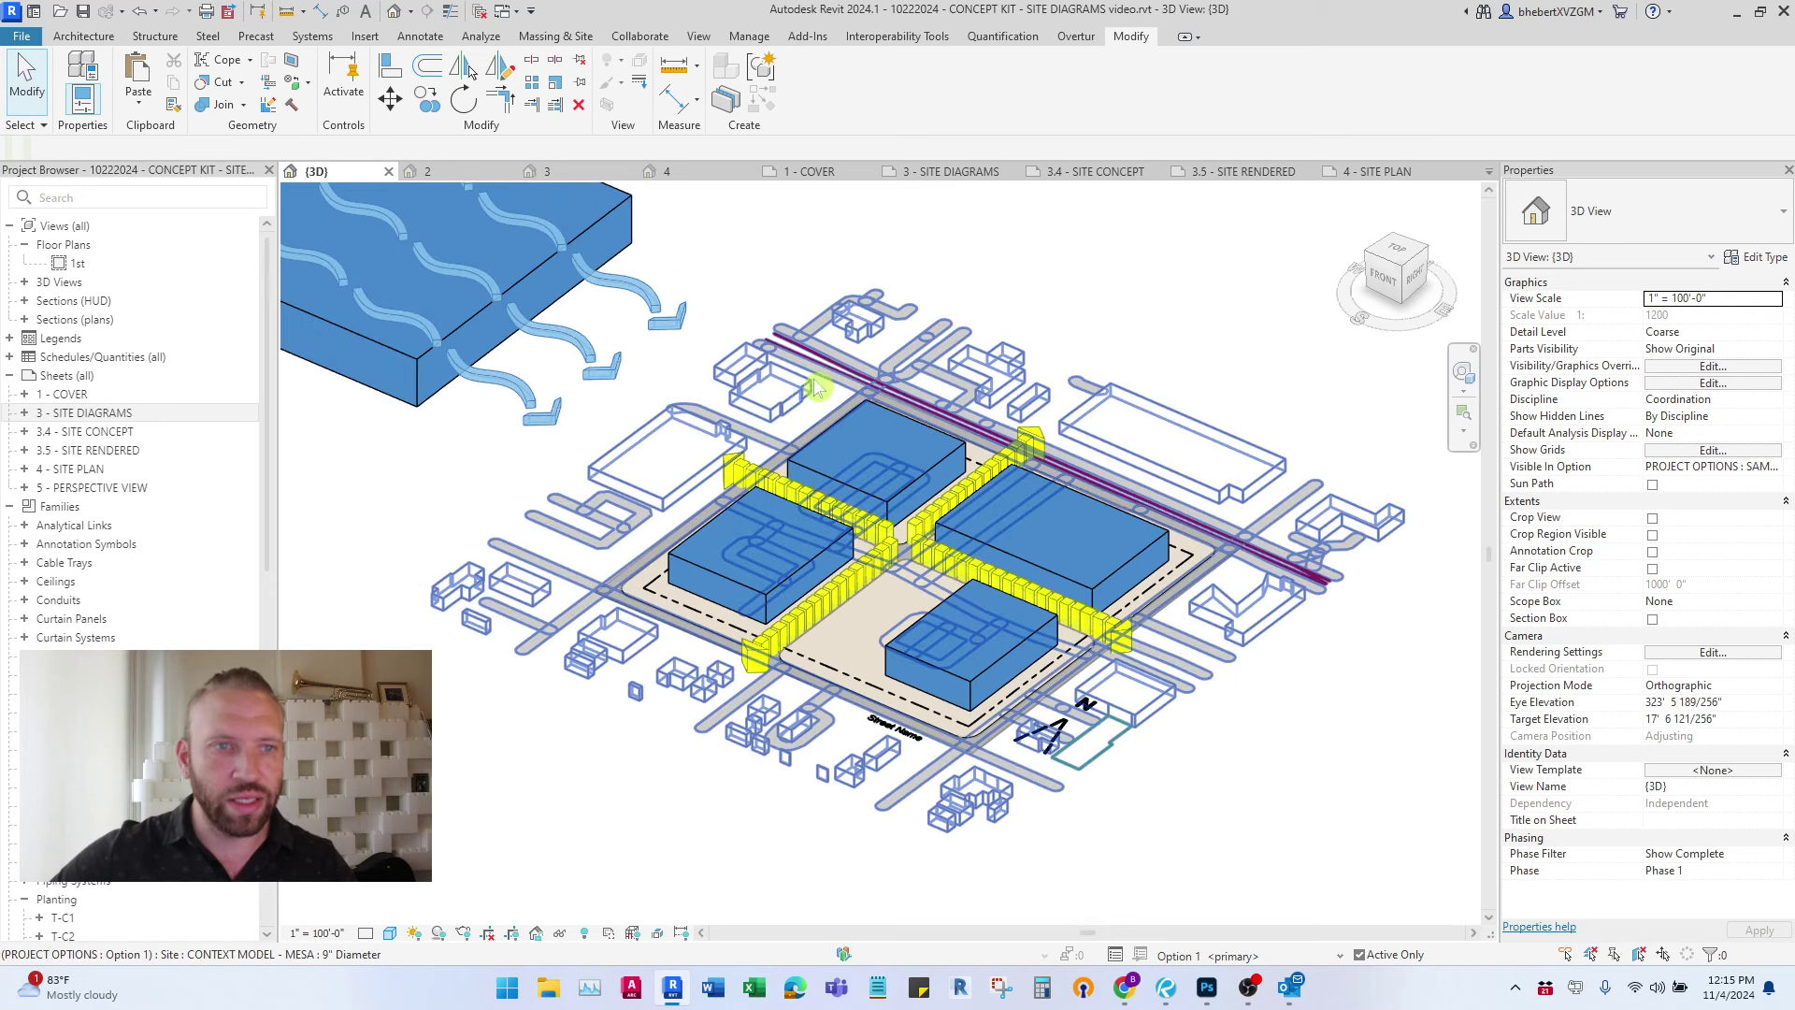
- On the SITE DIAGRAMS sheet, activate the Buildable Volume viewport and move the stray blue mass with its wavy arrows off the sheet
left_click(959, 174)
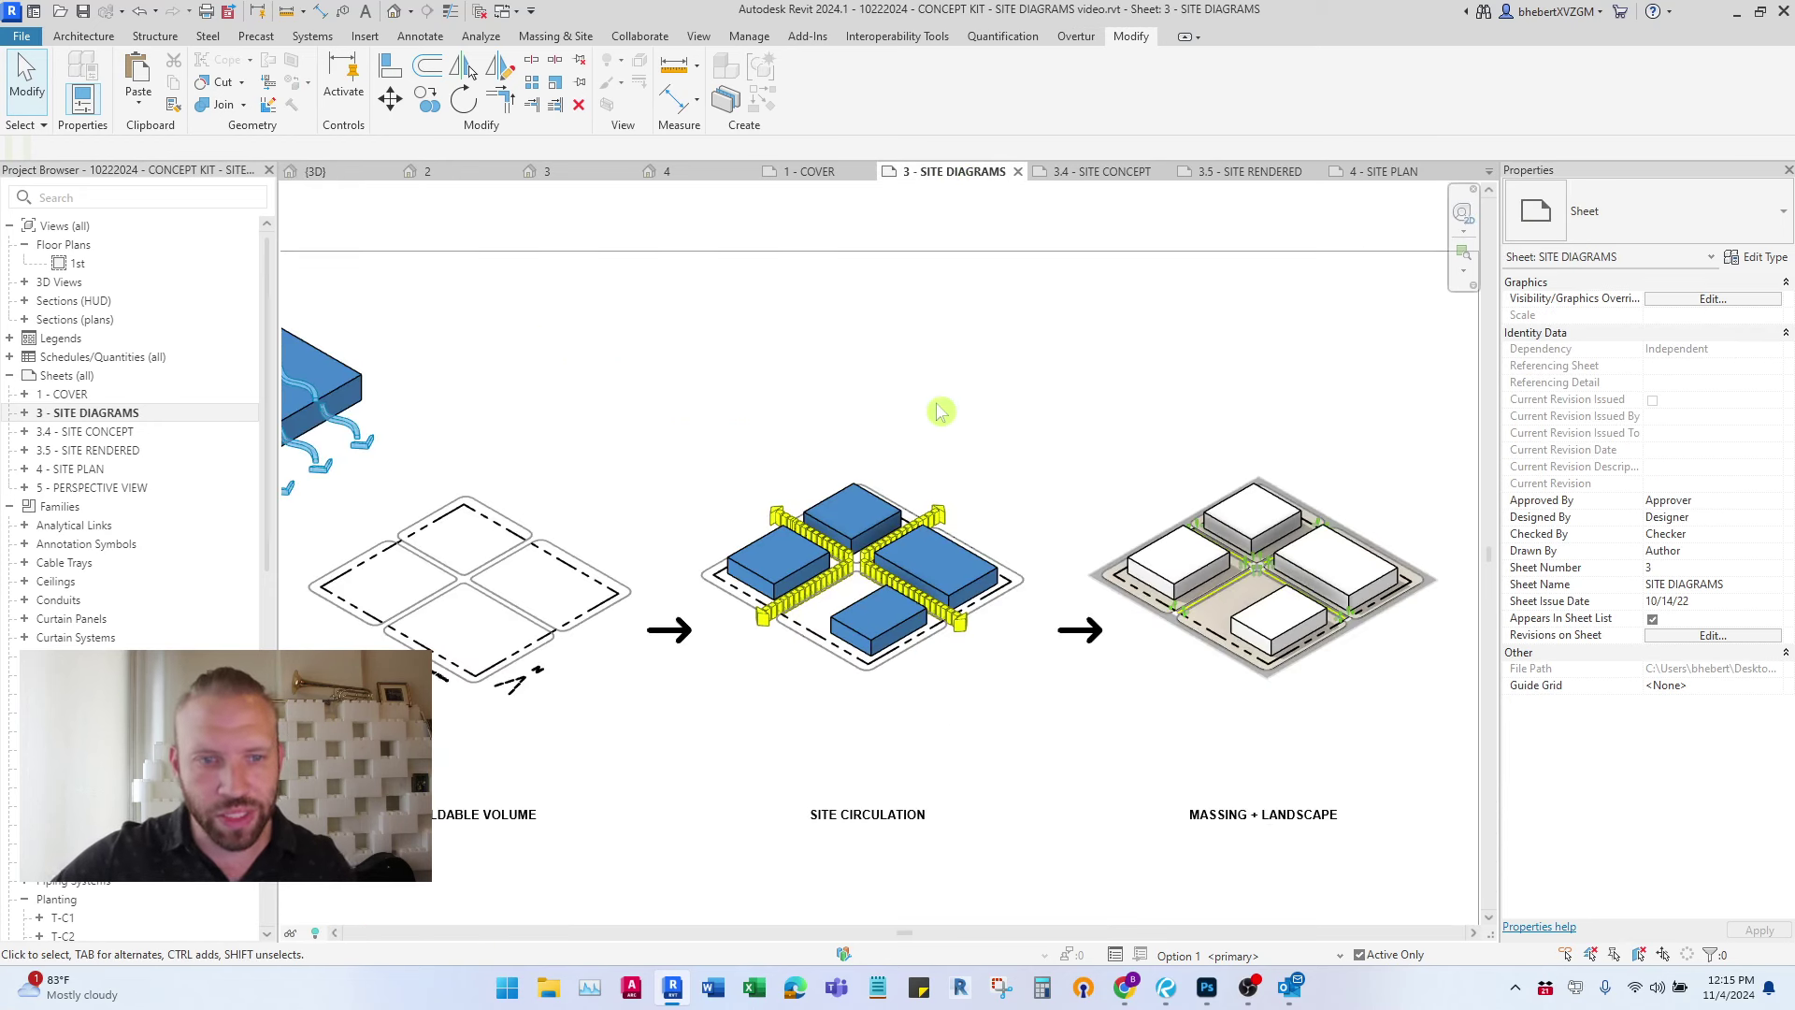
scroll(940, 412, "down", 2)
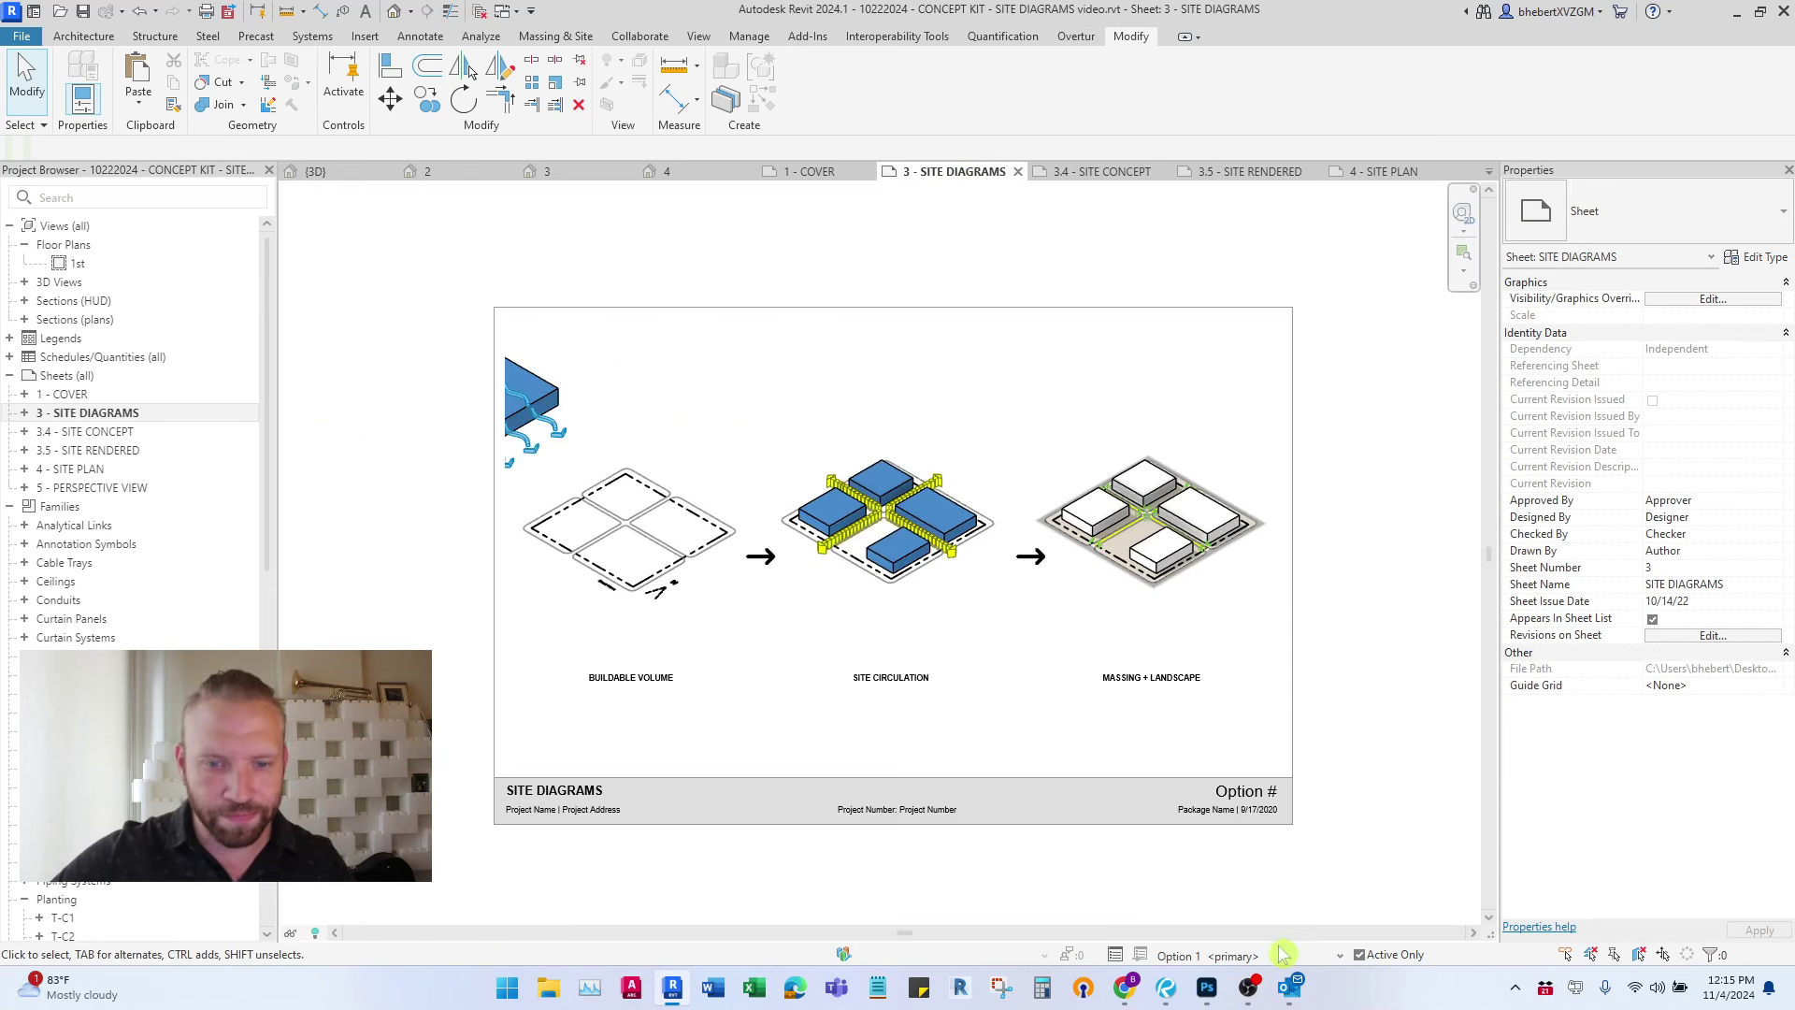
double_click(657, 433)
left_click_drag(612, 357, 437, 430)
left_click(622, 368)
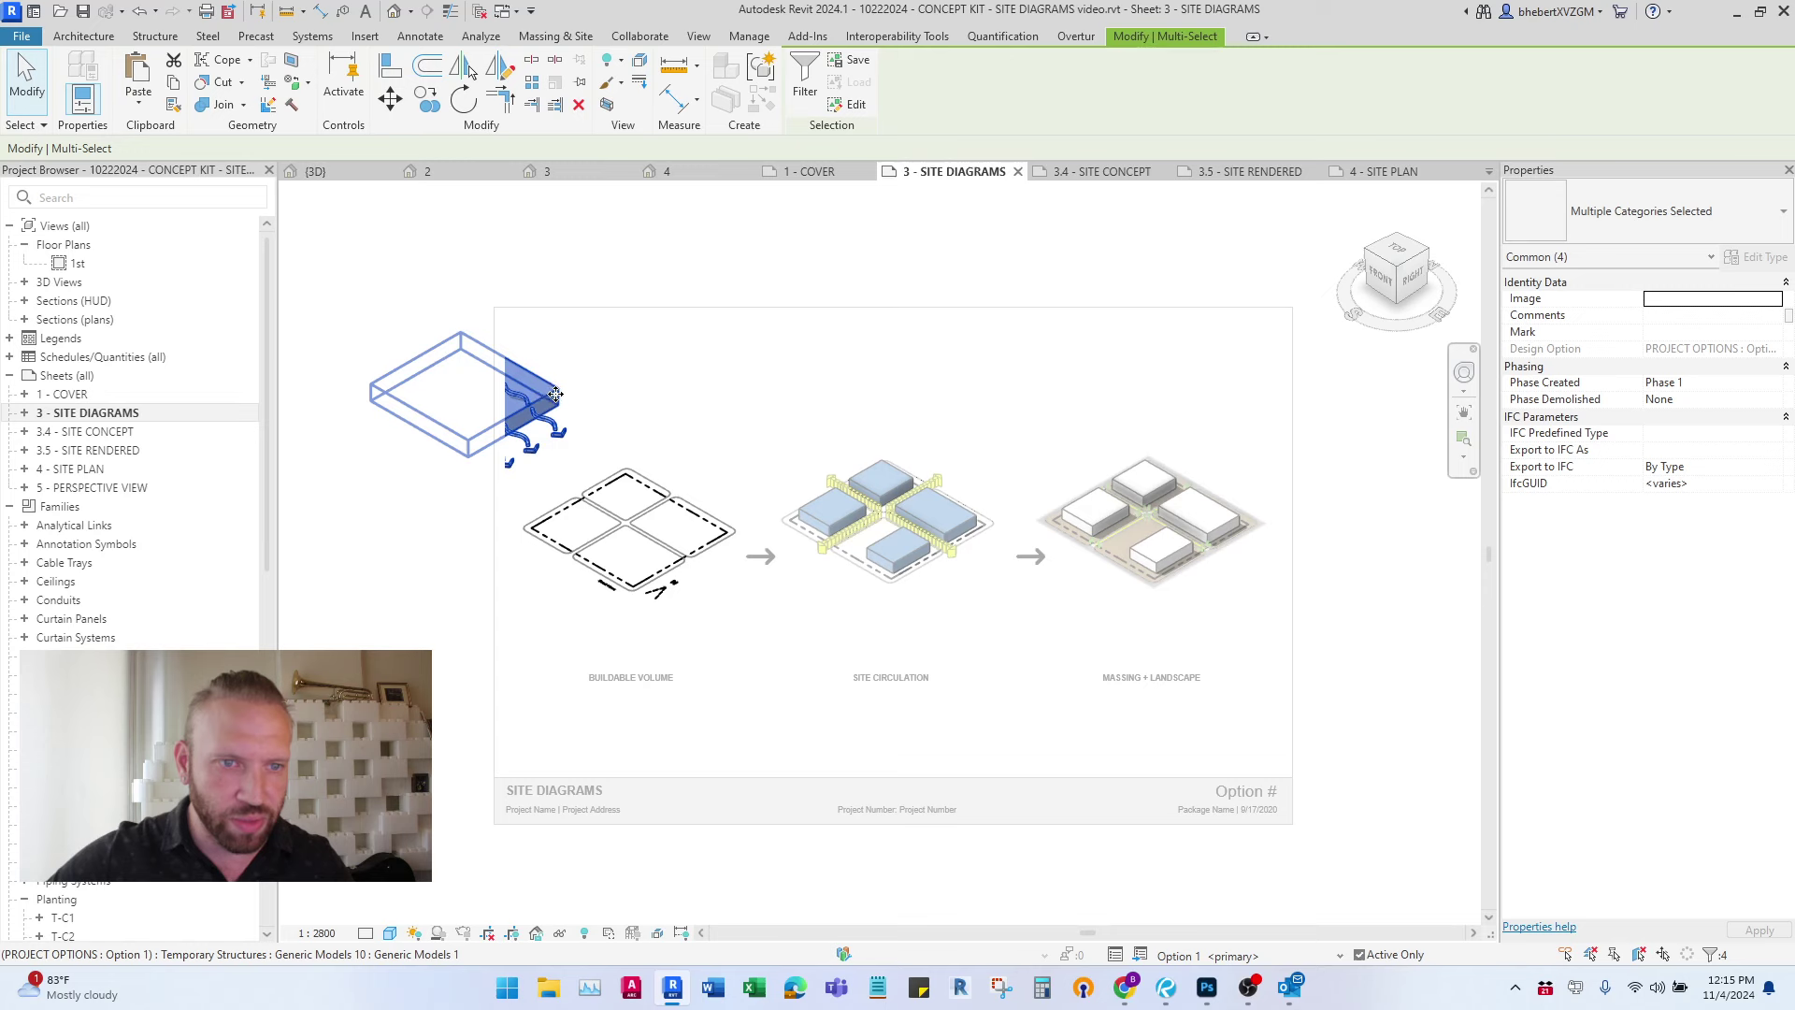
left_click_drag(444, 351, 407, 342)
left_click(821, 226)
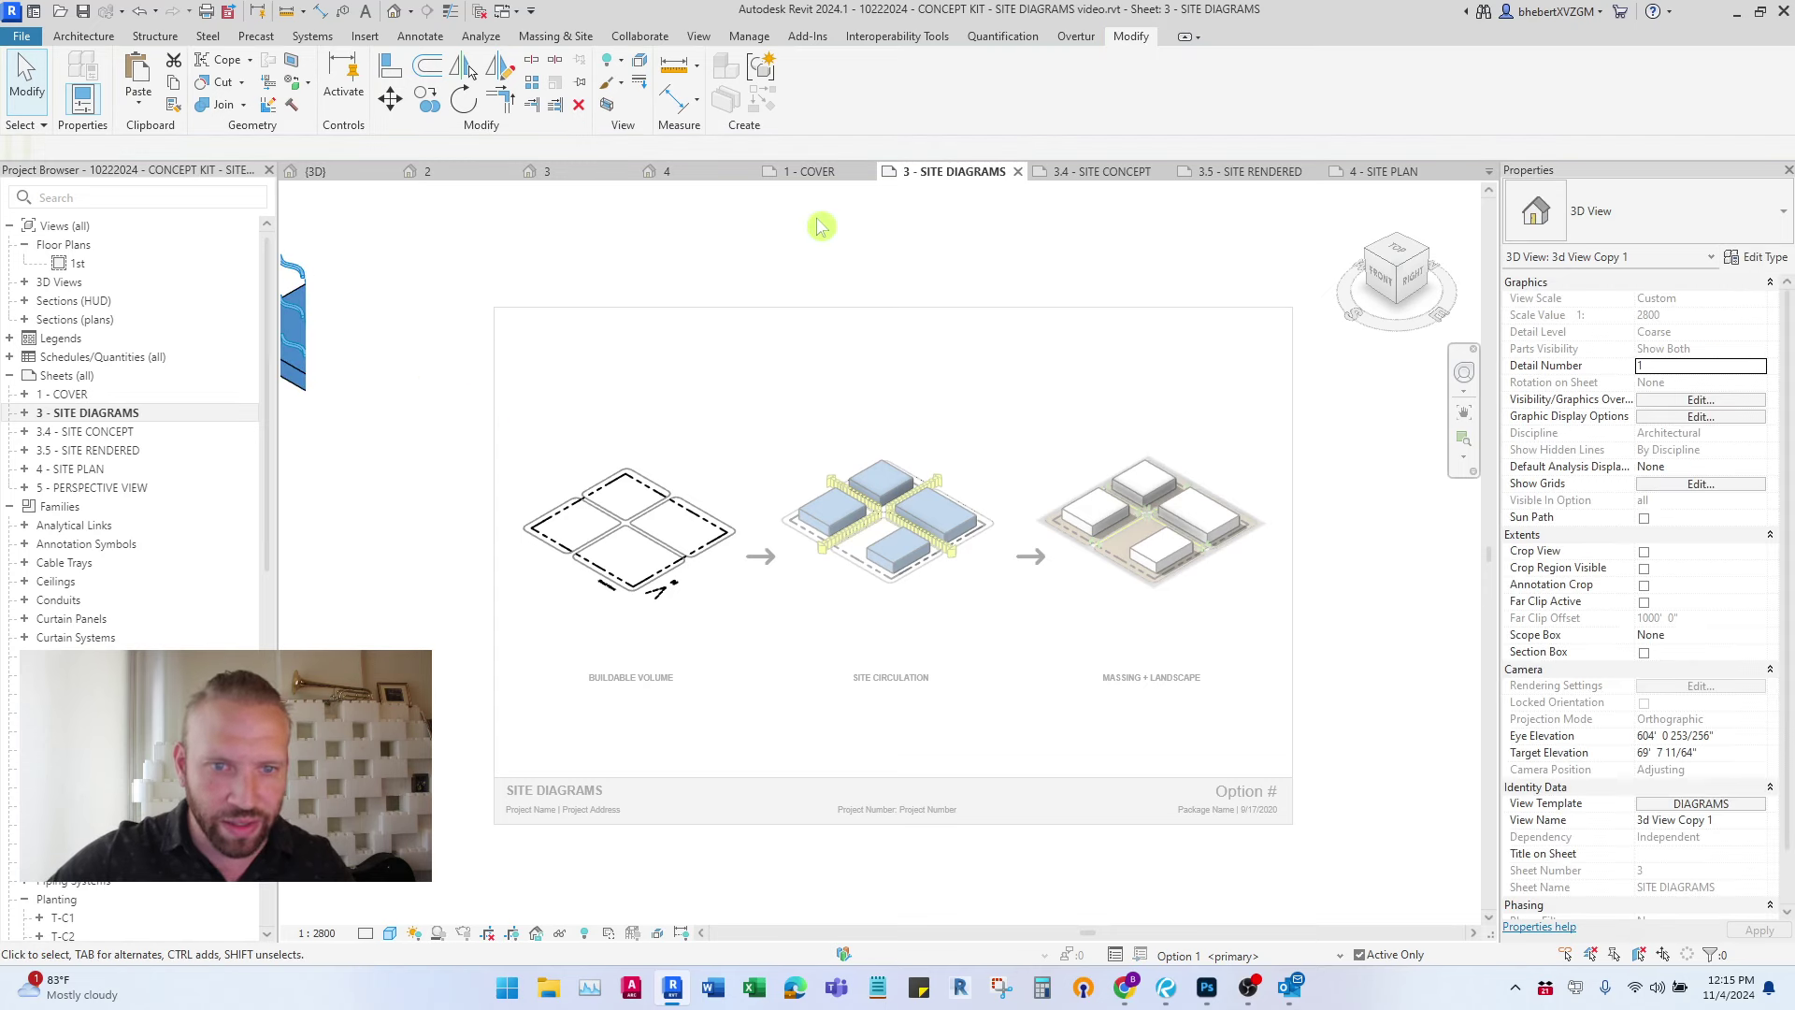
double_click(882, 218)
scroll(938, 586, "up", 3)
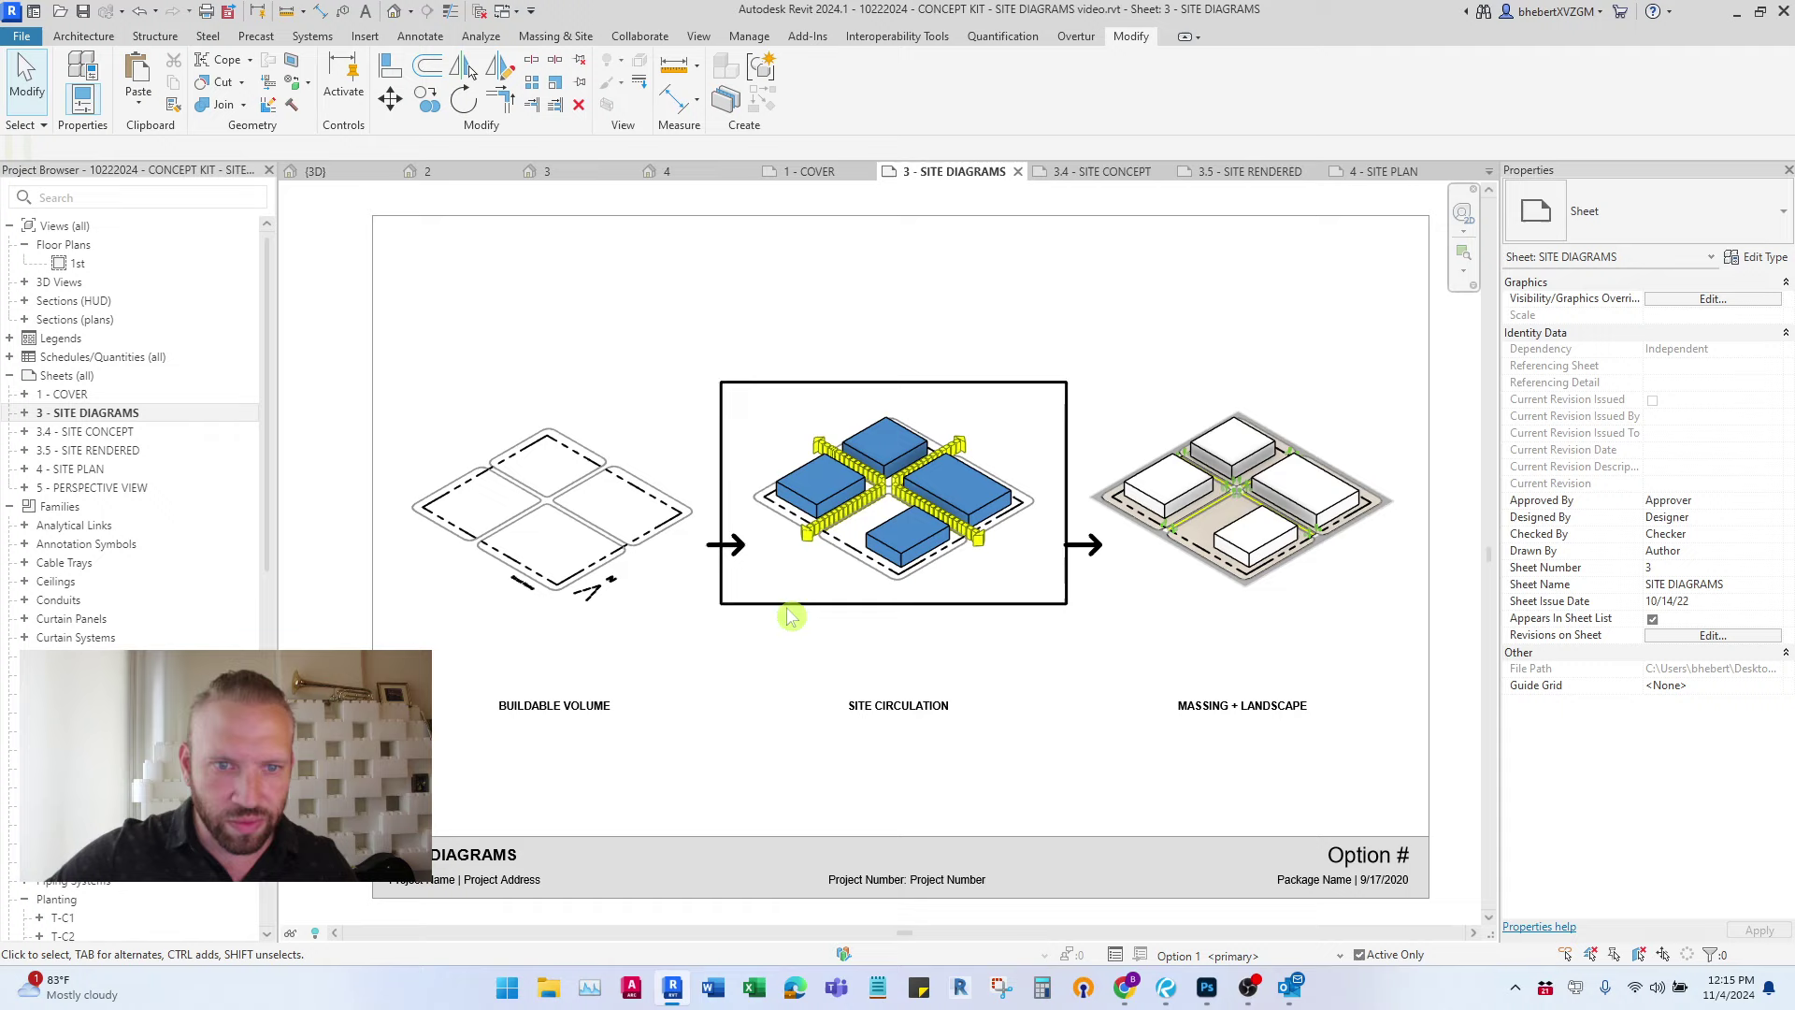
scroll(729, 599, "down", 1)
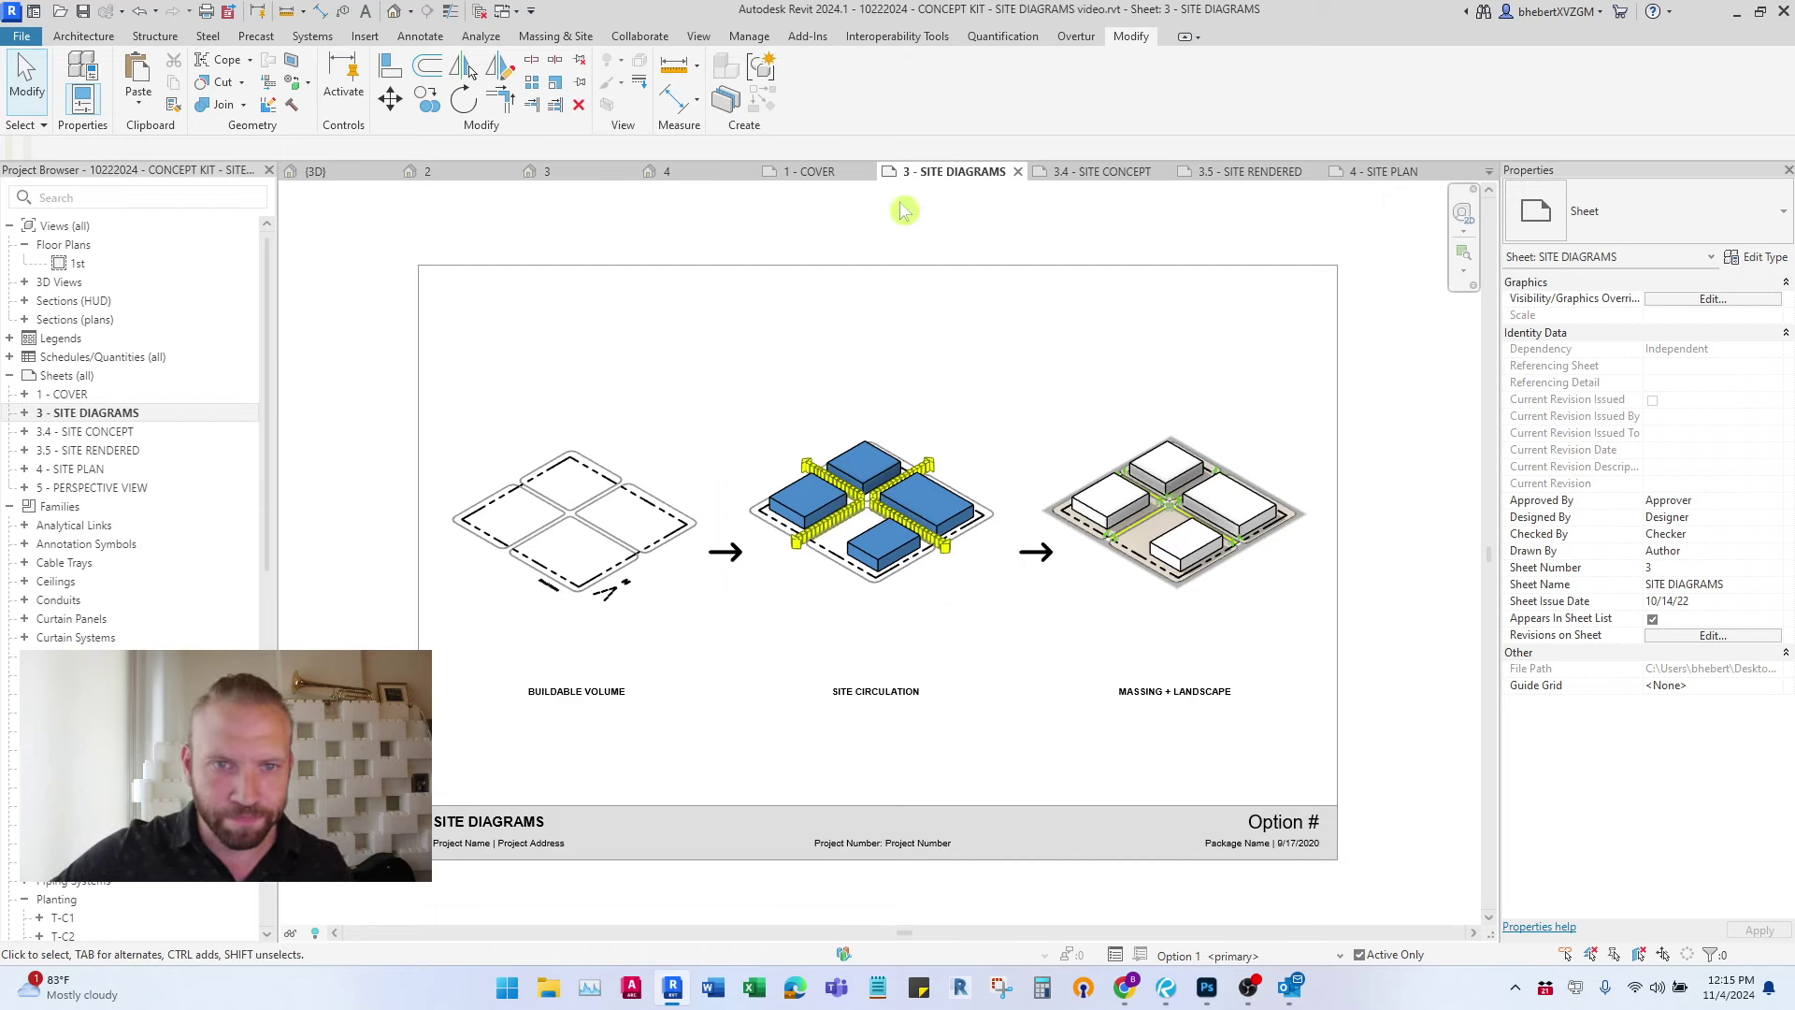
- Return to the {3D} view and inspect the circulation railings, selecting the northern one
left_click(339, 178)
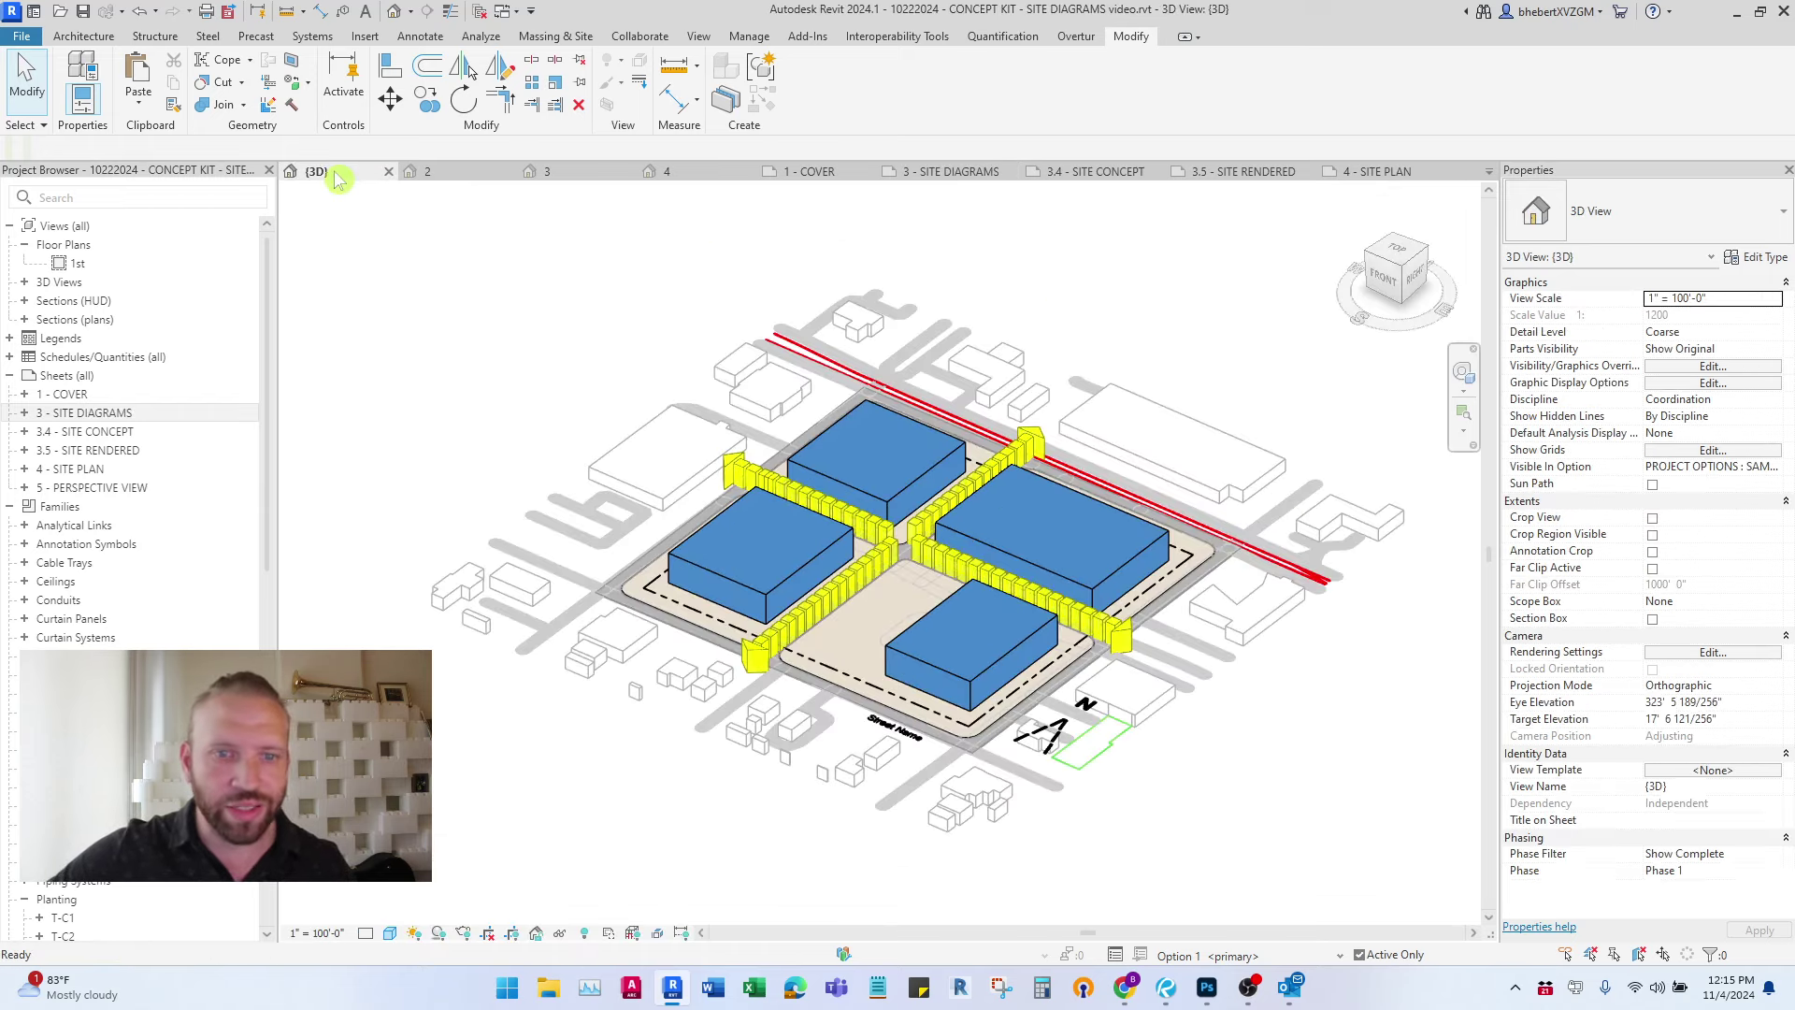
middle_click_drag(599, 608, 701, 514, "shift")
scroll(804, 508, "up", 2)
left_click(859, 486)
middle_click_drag(889, 463, 839, 501, "shift")
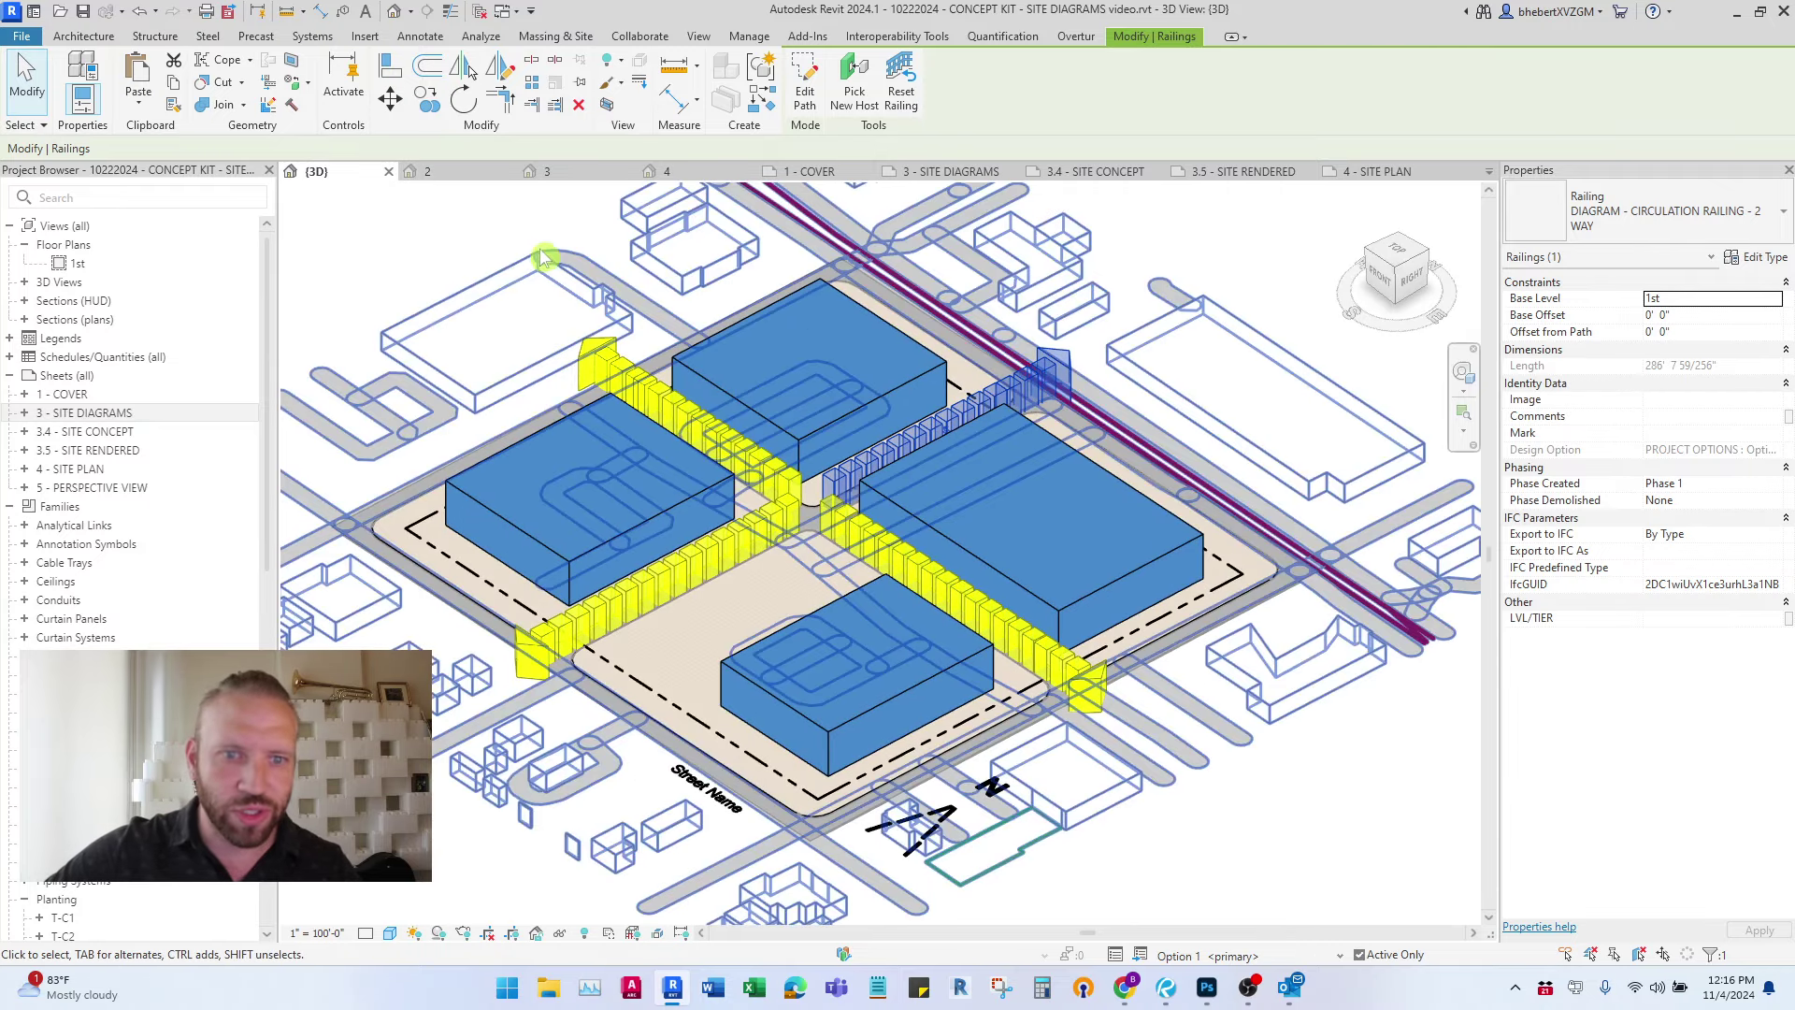
- Open 3D view 2 and examine the two-way railings' balusters, end arrows and street markings at the intersection and the northern end
left_click(427, 171)
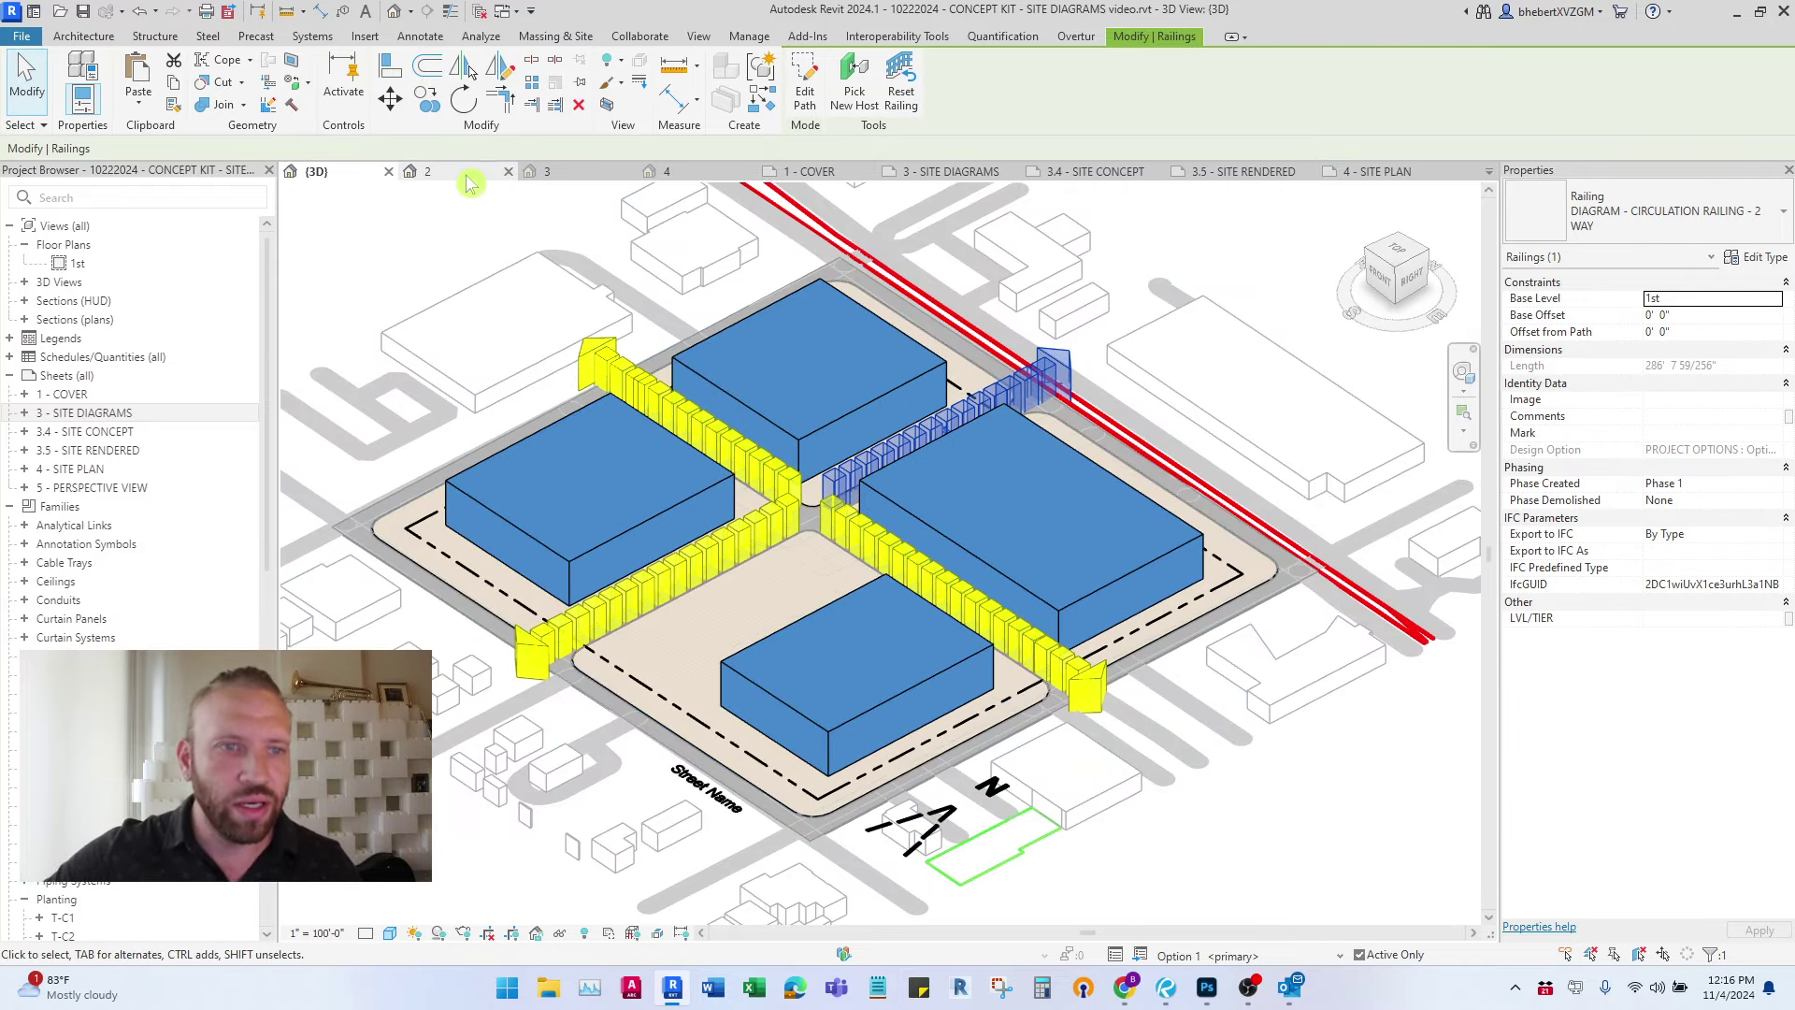
scroll(942, 505, "up", 5)
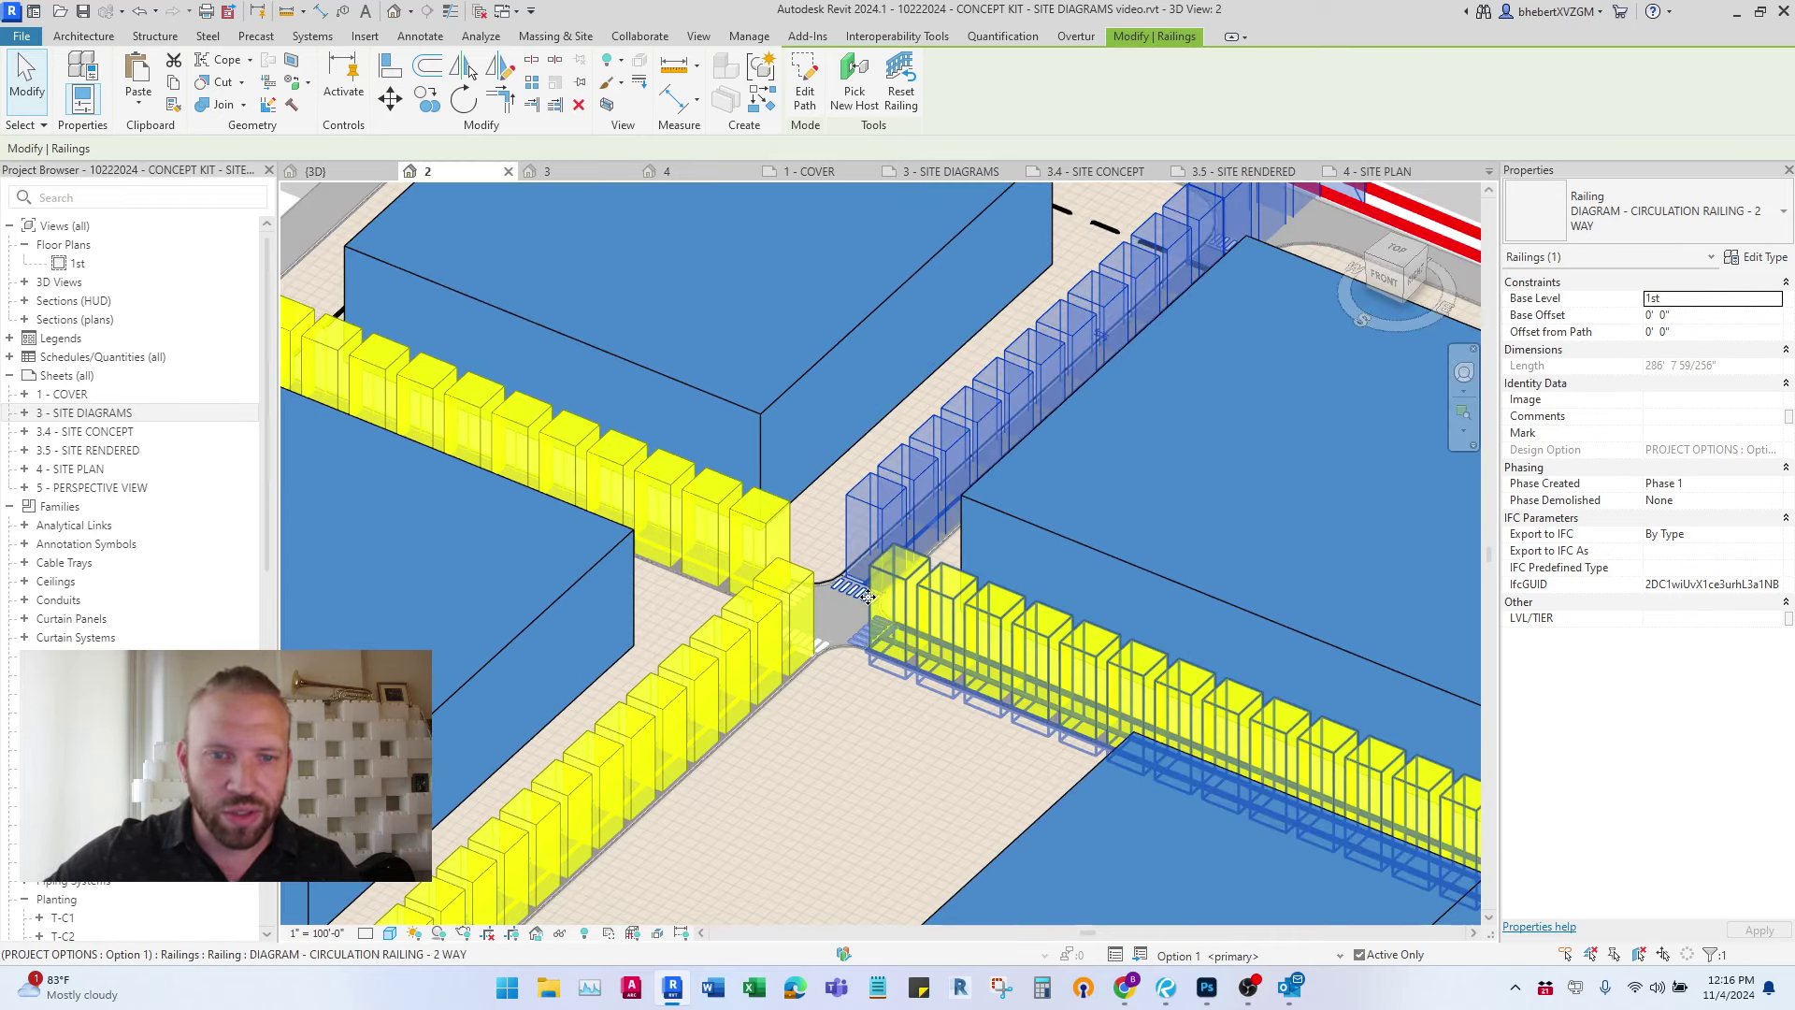
scroll(853, 624, "up", 6)
left_click(846, 625)
scroll(846, 619, "down", 2)
left_click(859, 540)
left_click(859, 541)
middle_click_drag(859, 541, 1170, 758, "shift")
scroll(1145, 668, "up", 4)
left_click(1087, 583)
scroll(1084, 509, "down", 5)
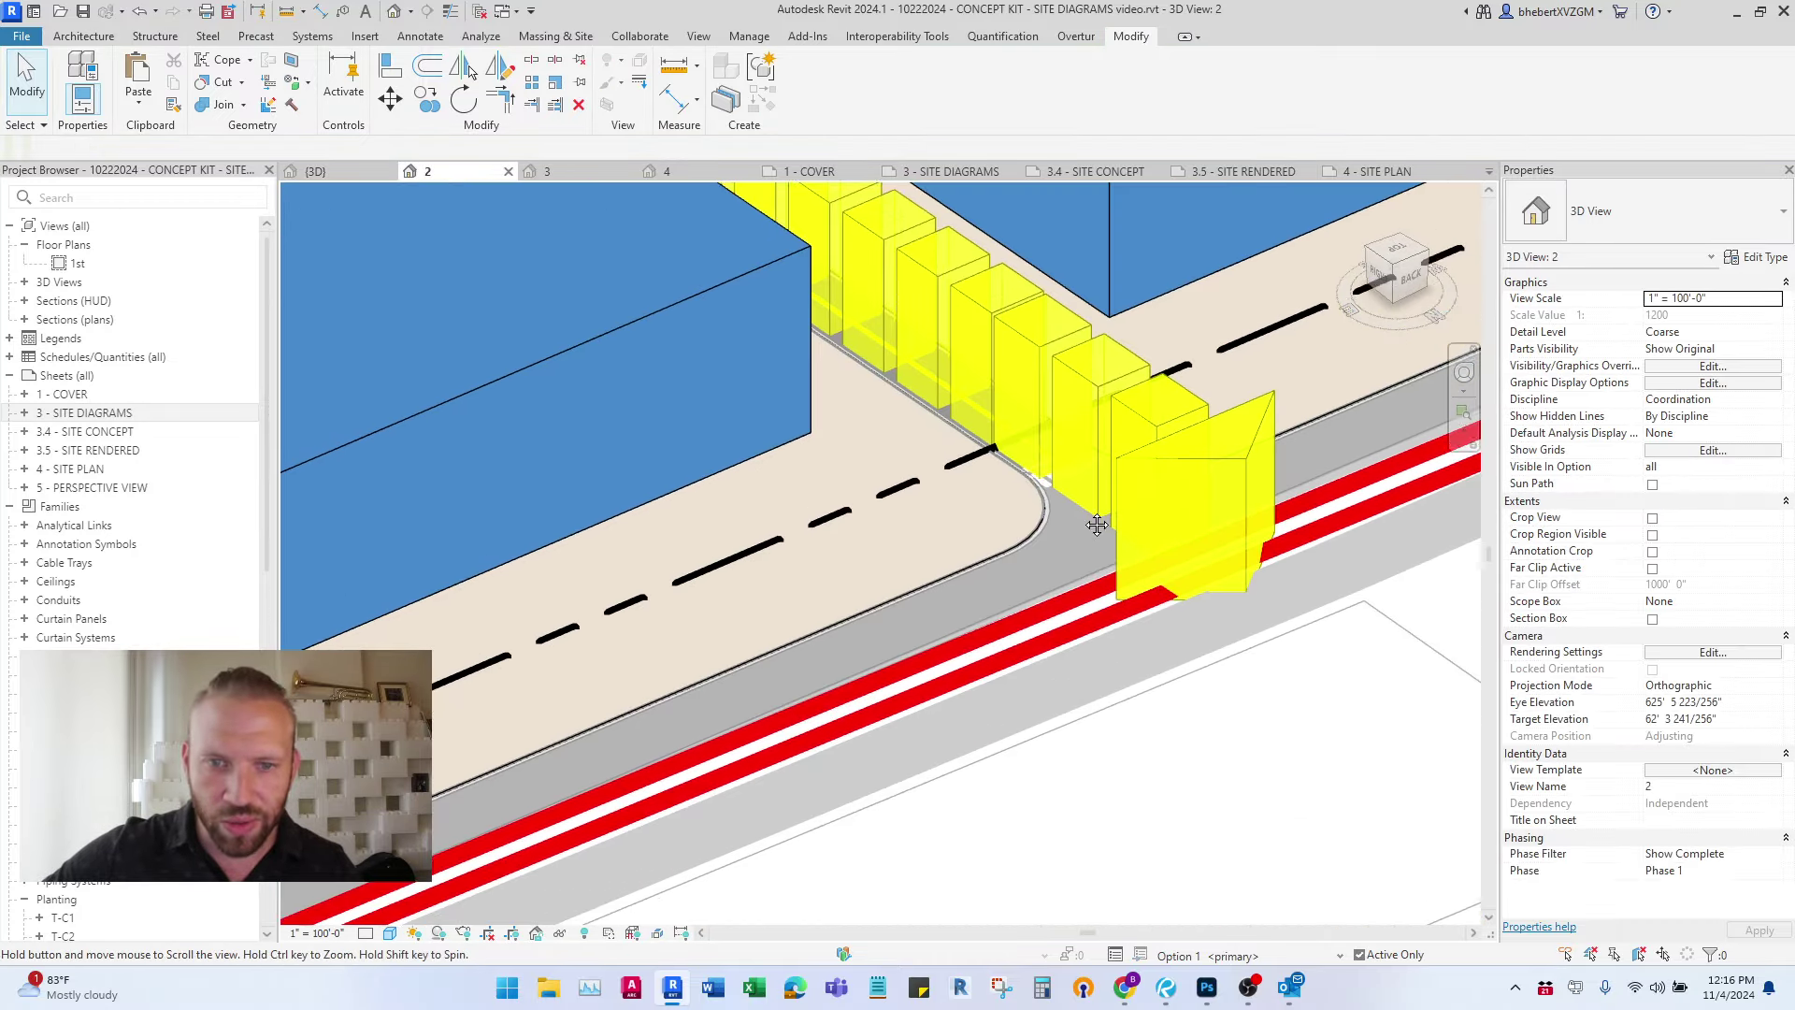
middle_click_drag(1098, 514, 1394, 617, "shift")
middle_click_drag(888, 505, 1163, 445, "shift")
scroll(711, 666, "up", 3)
middle_click_drag(711, 665, 1265, 452, "shift")
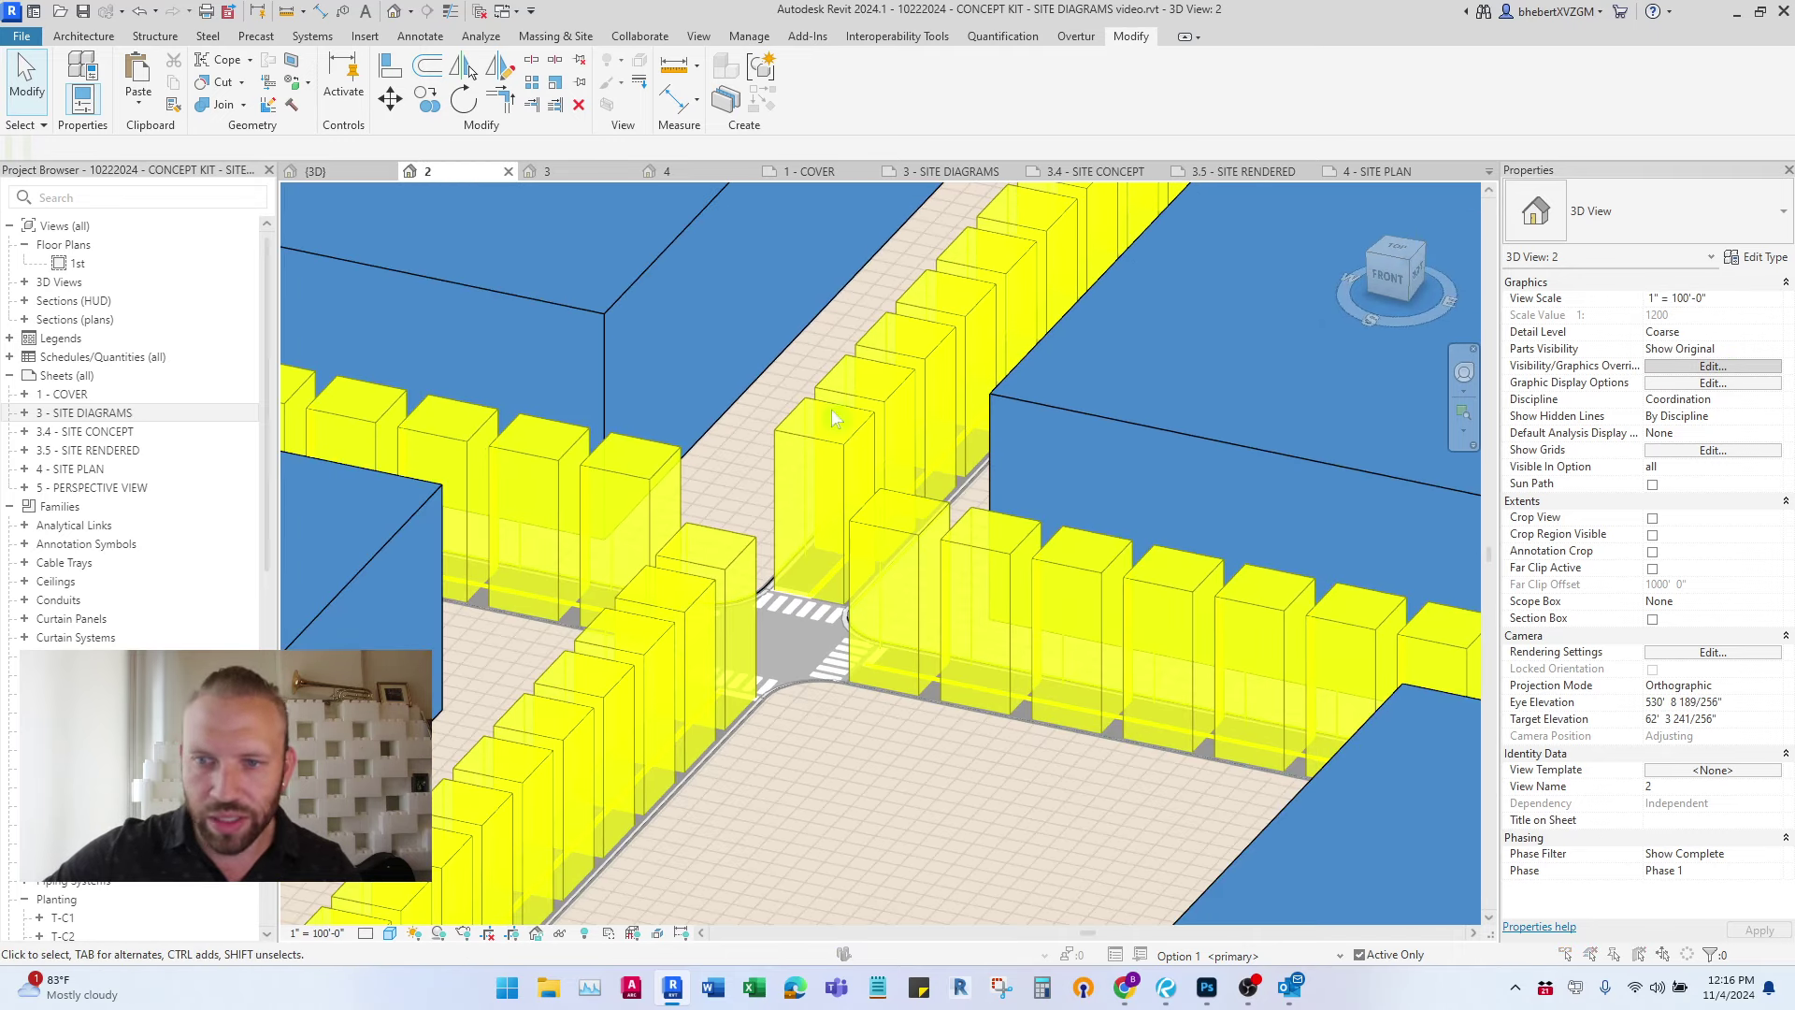
- Hide the Balusters subcategory of Railings in view 2's visibility overrides
key("v")
key("g")
scroll(603, 552, "down", 8)
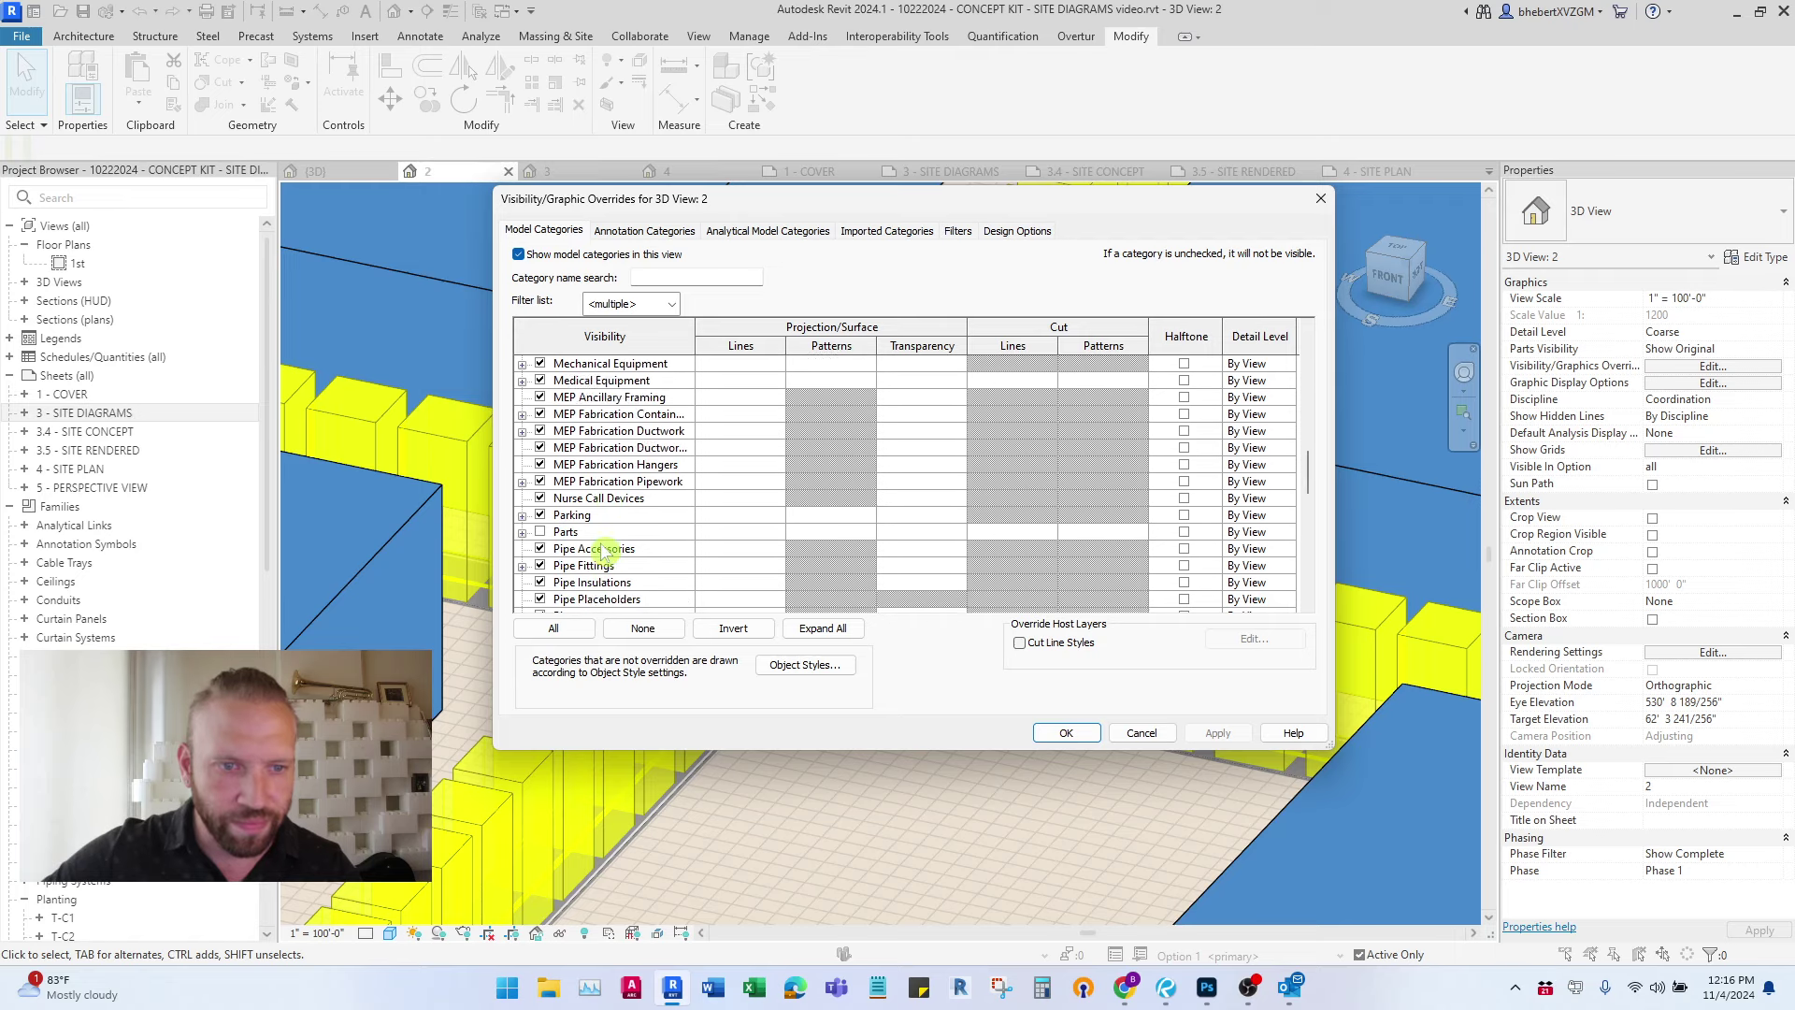
scroll(603, 552, "down", 1)
scroll(577, 582, "down", 3)
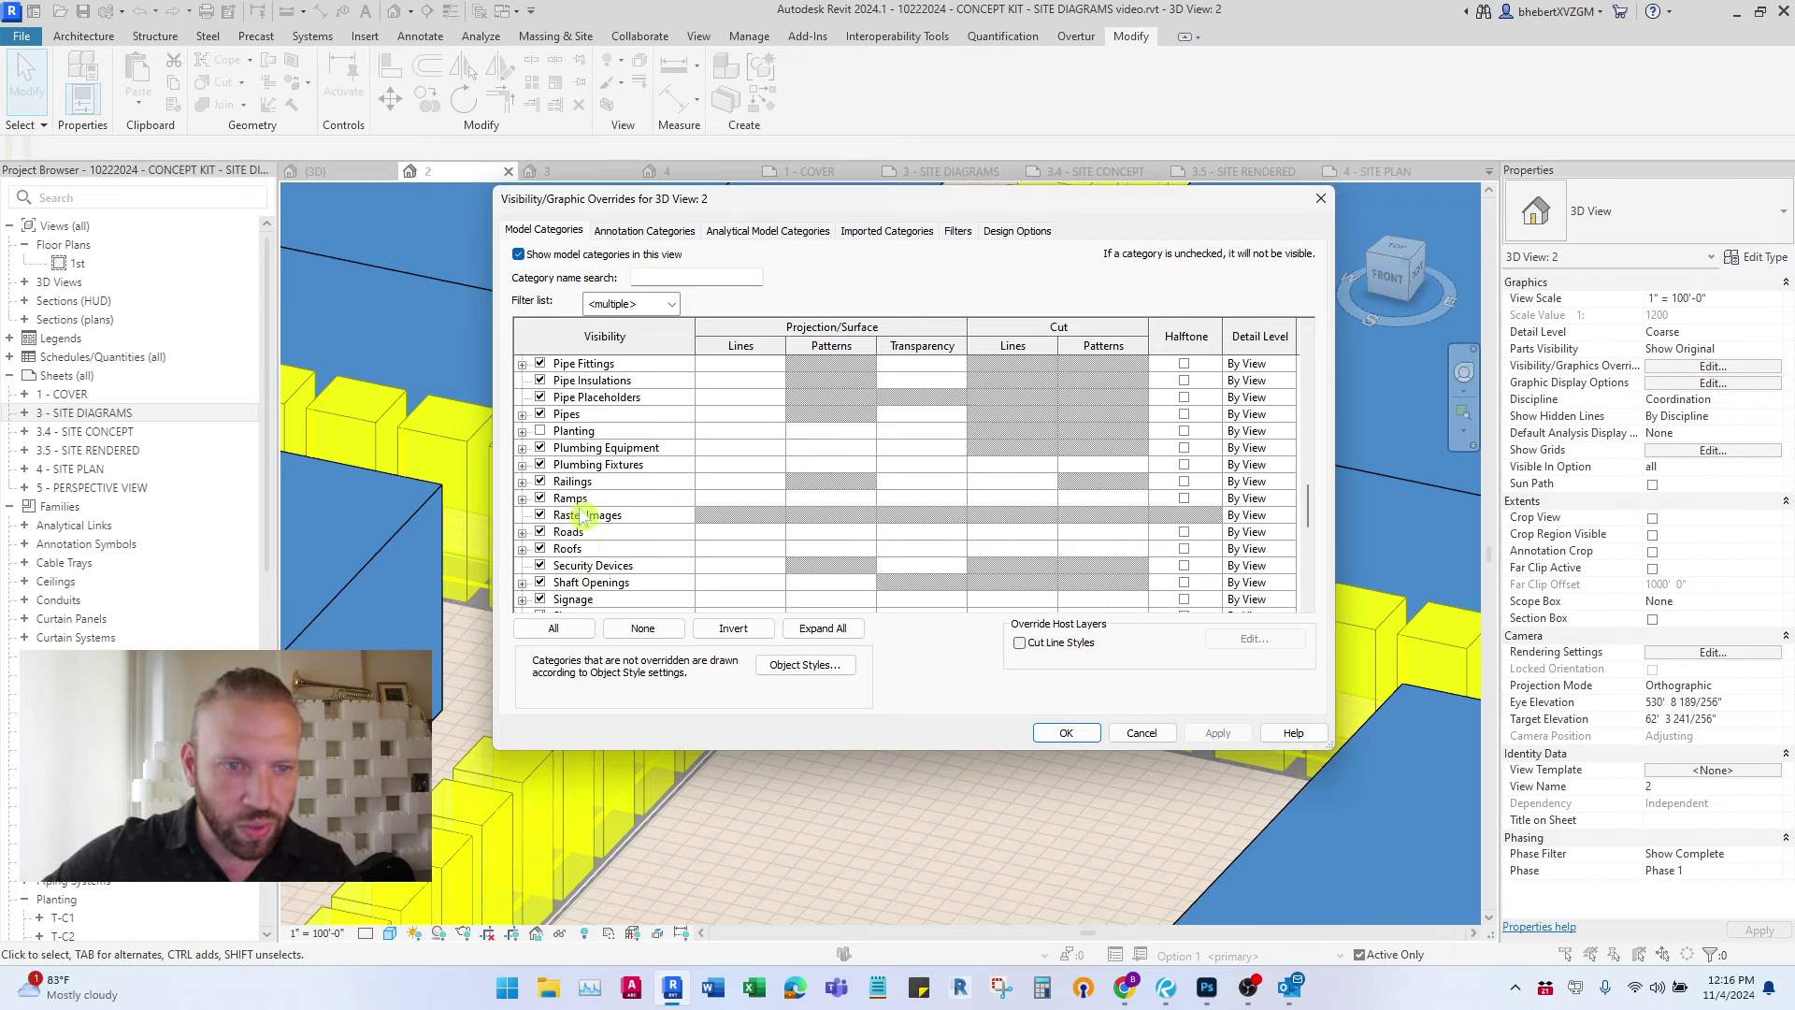
left_click(522, 481)
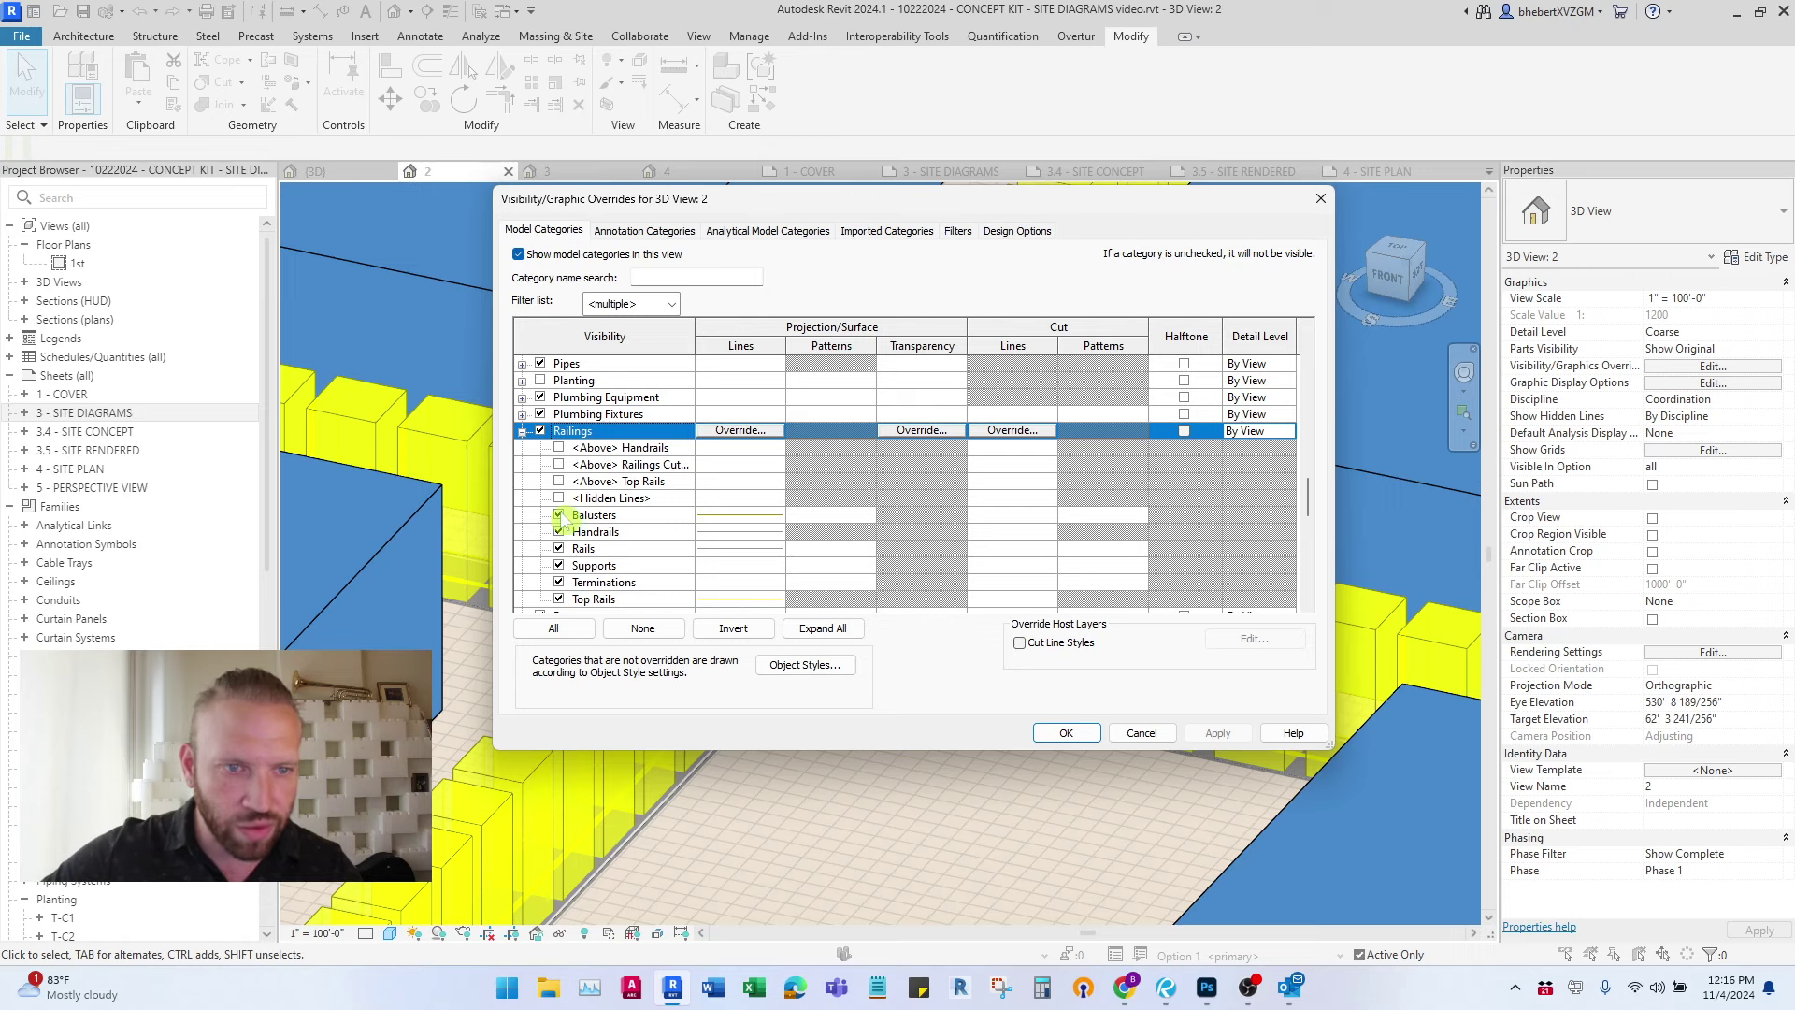
scroll(926, 633, "up", 3)
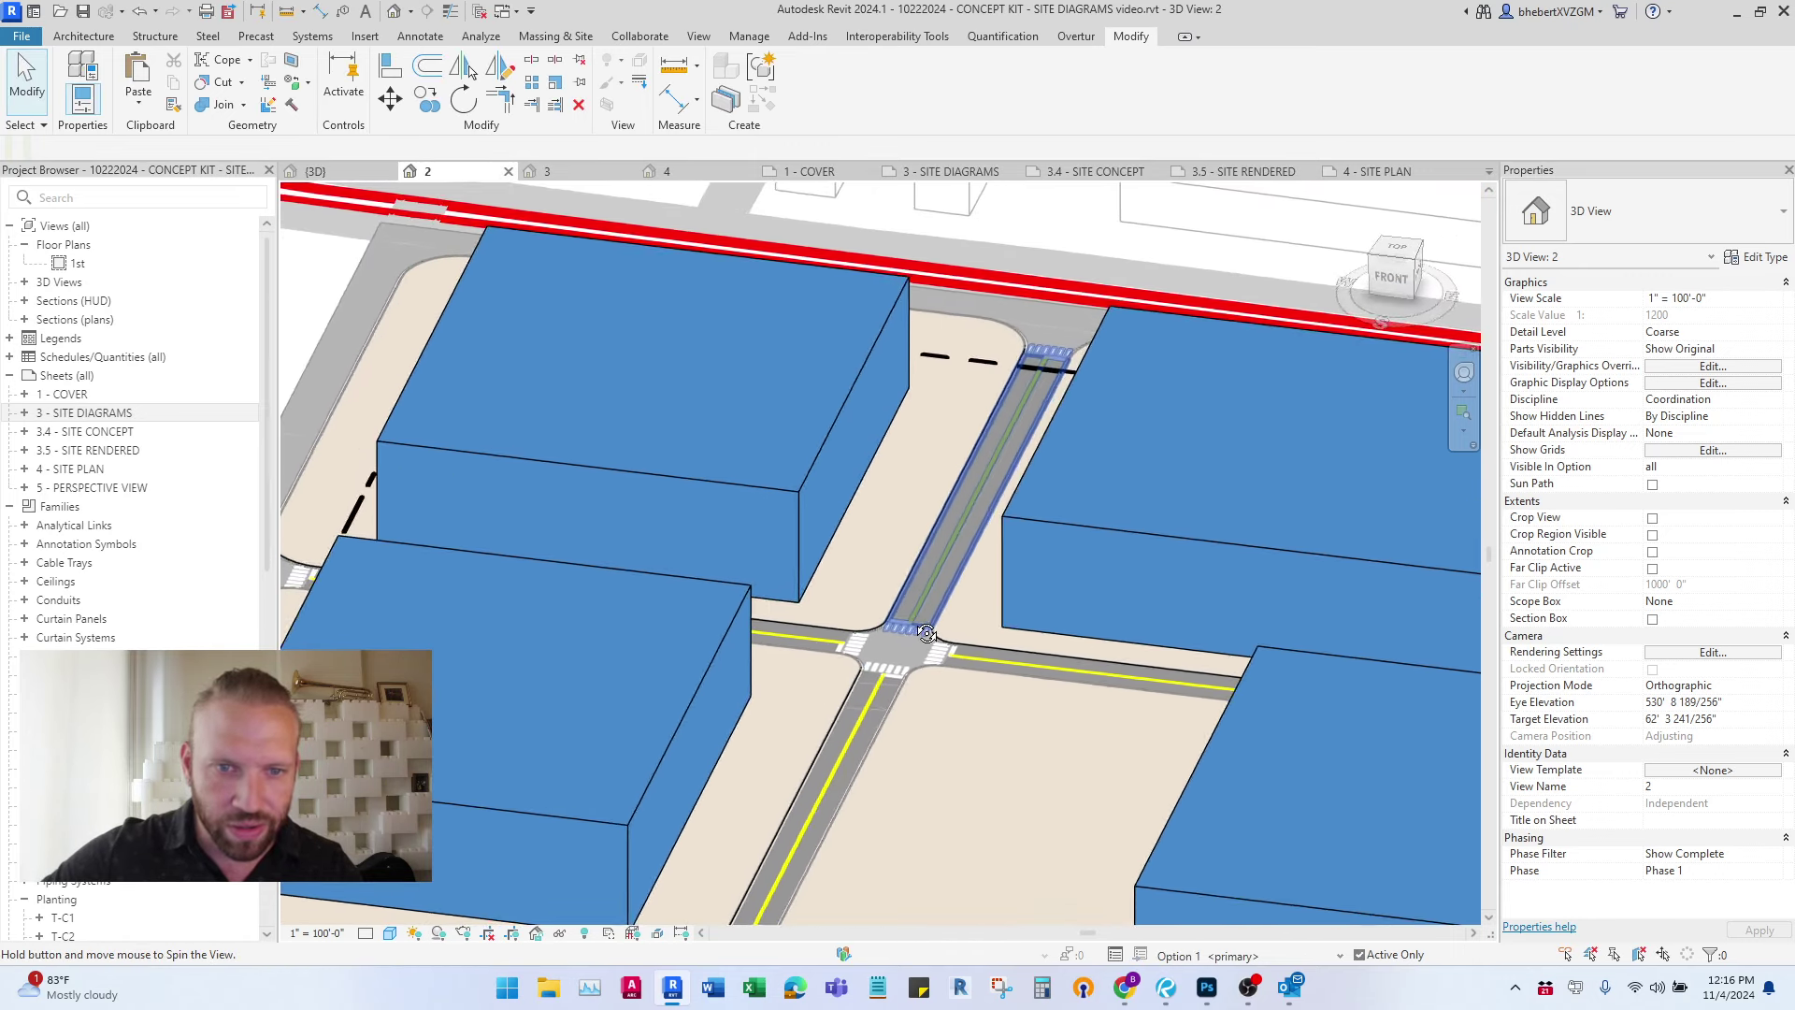
- Examine the crosswalks and yellow centre lines on the street railings at the intersection and along the northern arm
scroll(926, 633, "up", 5)
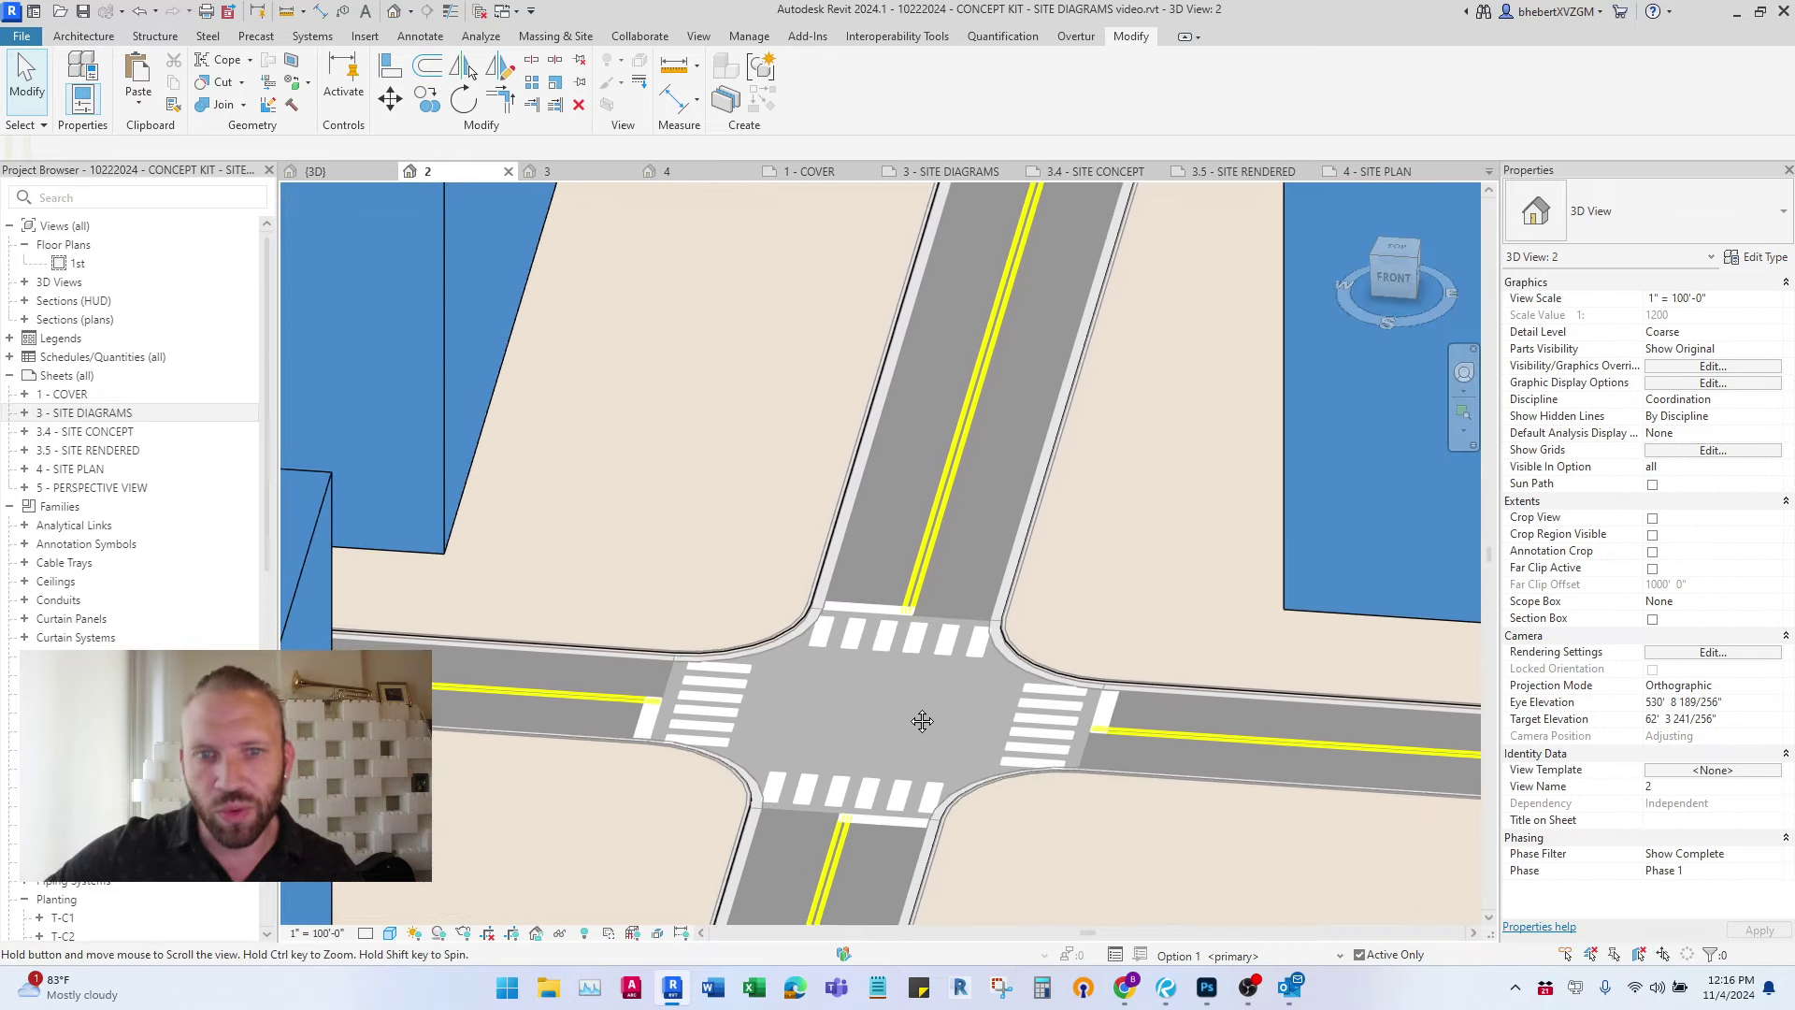
middle_click_drag(922, 720, 900, 793)
scroll(914, 641, "down", 1)
scroll(942, 553, "up", 1)
middle_click_drag(941, 552, 860, 730)
scroll(866, 654, "down", 2)
middle_click_drag(939, 355, 925, 552)
scroll(937, 499, "down", 2)
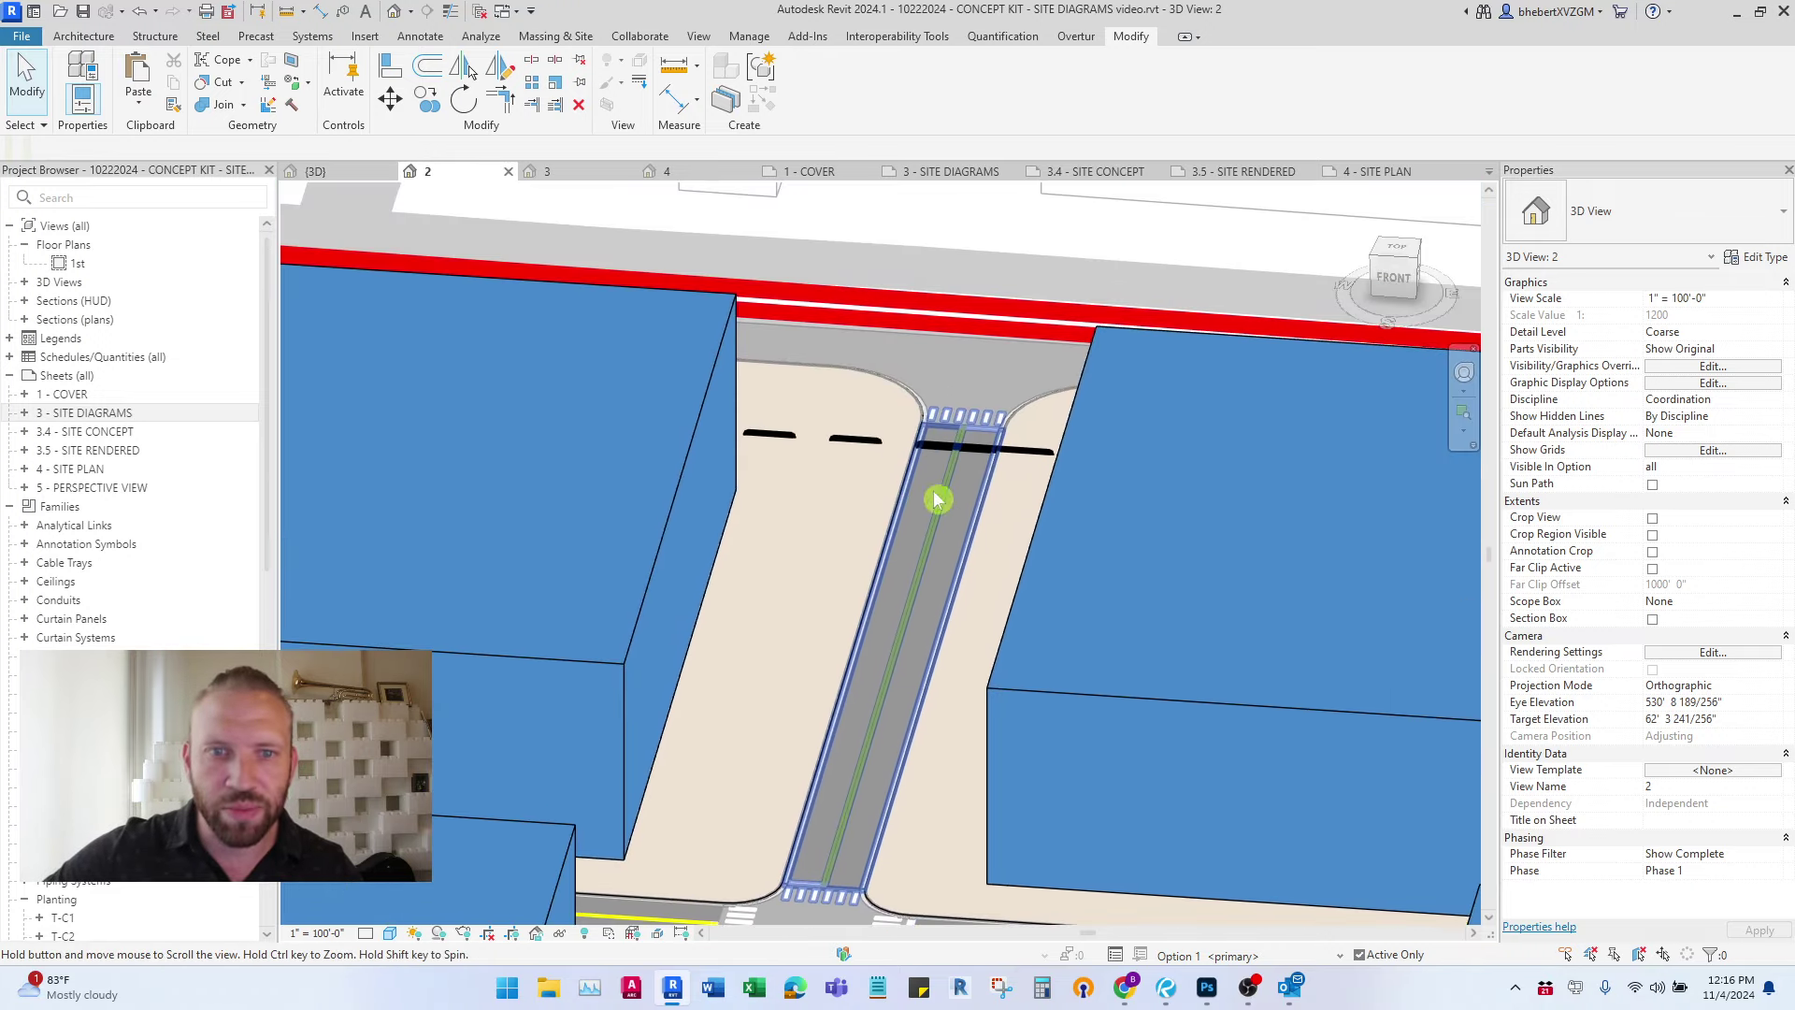
scroll(954, 408, "up", 3)
scroll(989, 286, "down", 3)
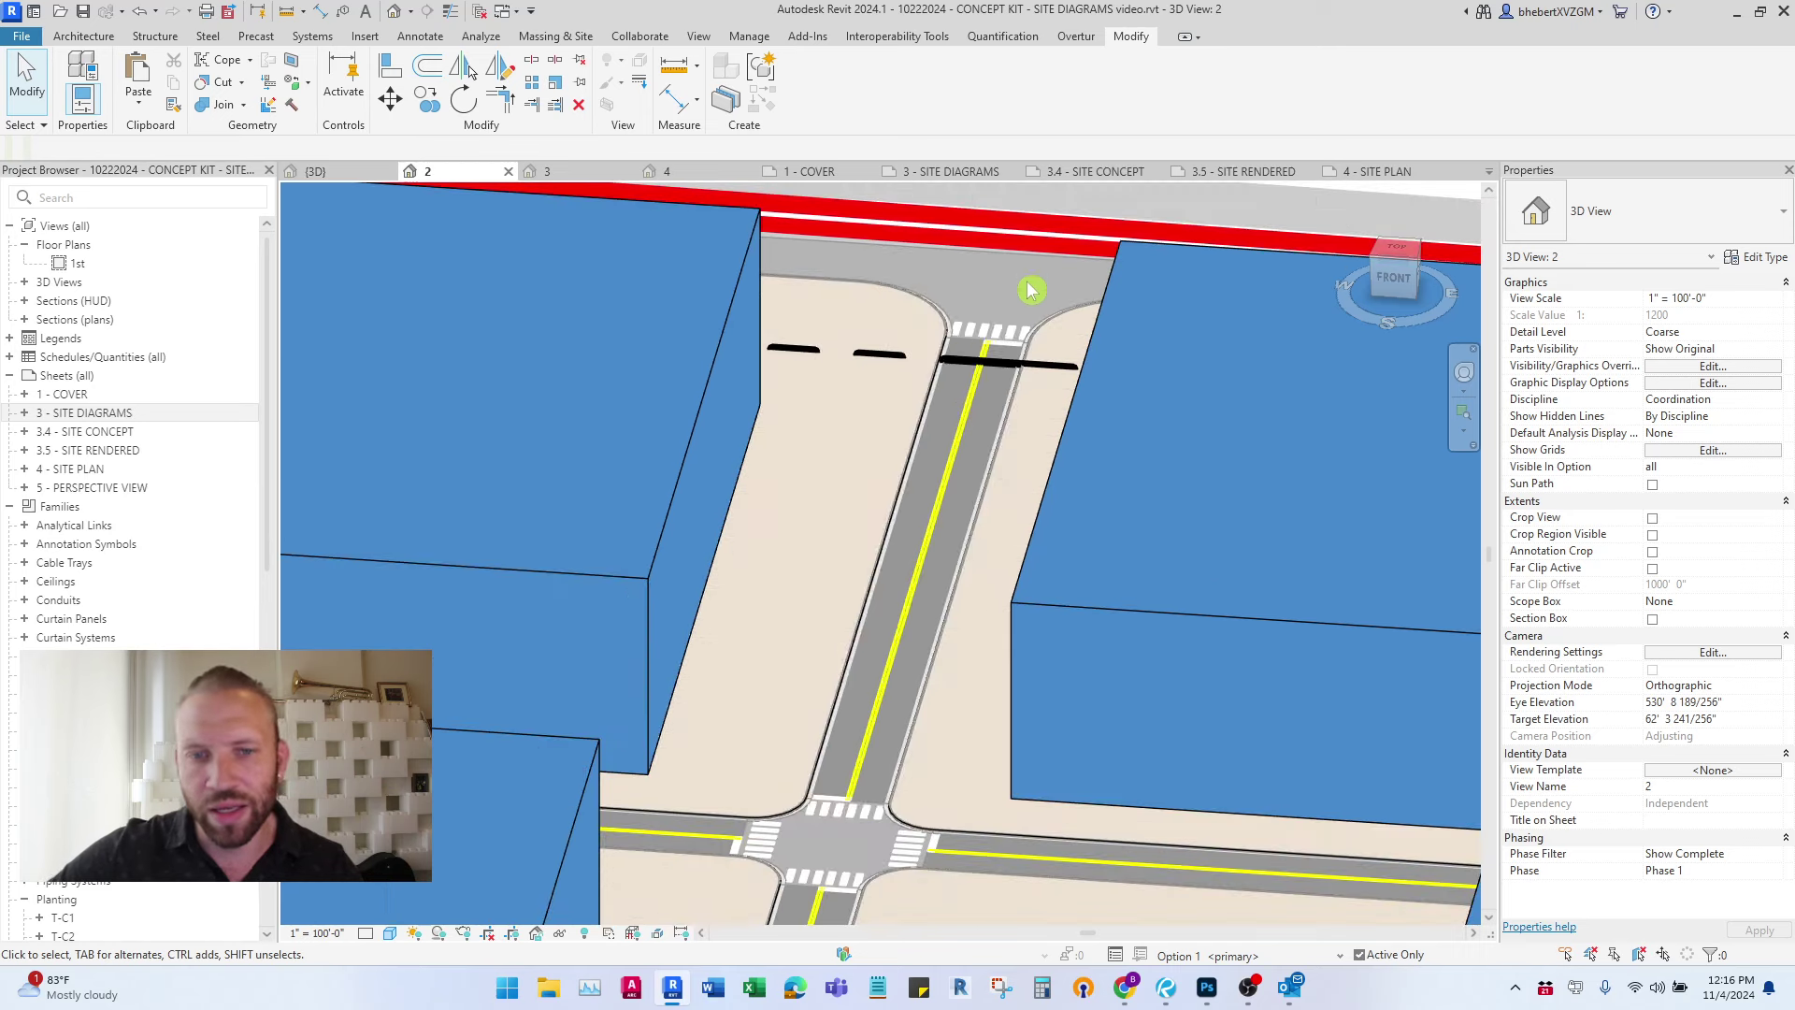
middle_click_drag(1031, 289, 960, 599, "shift")
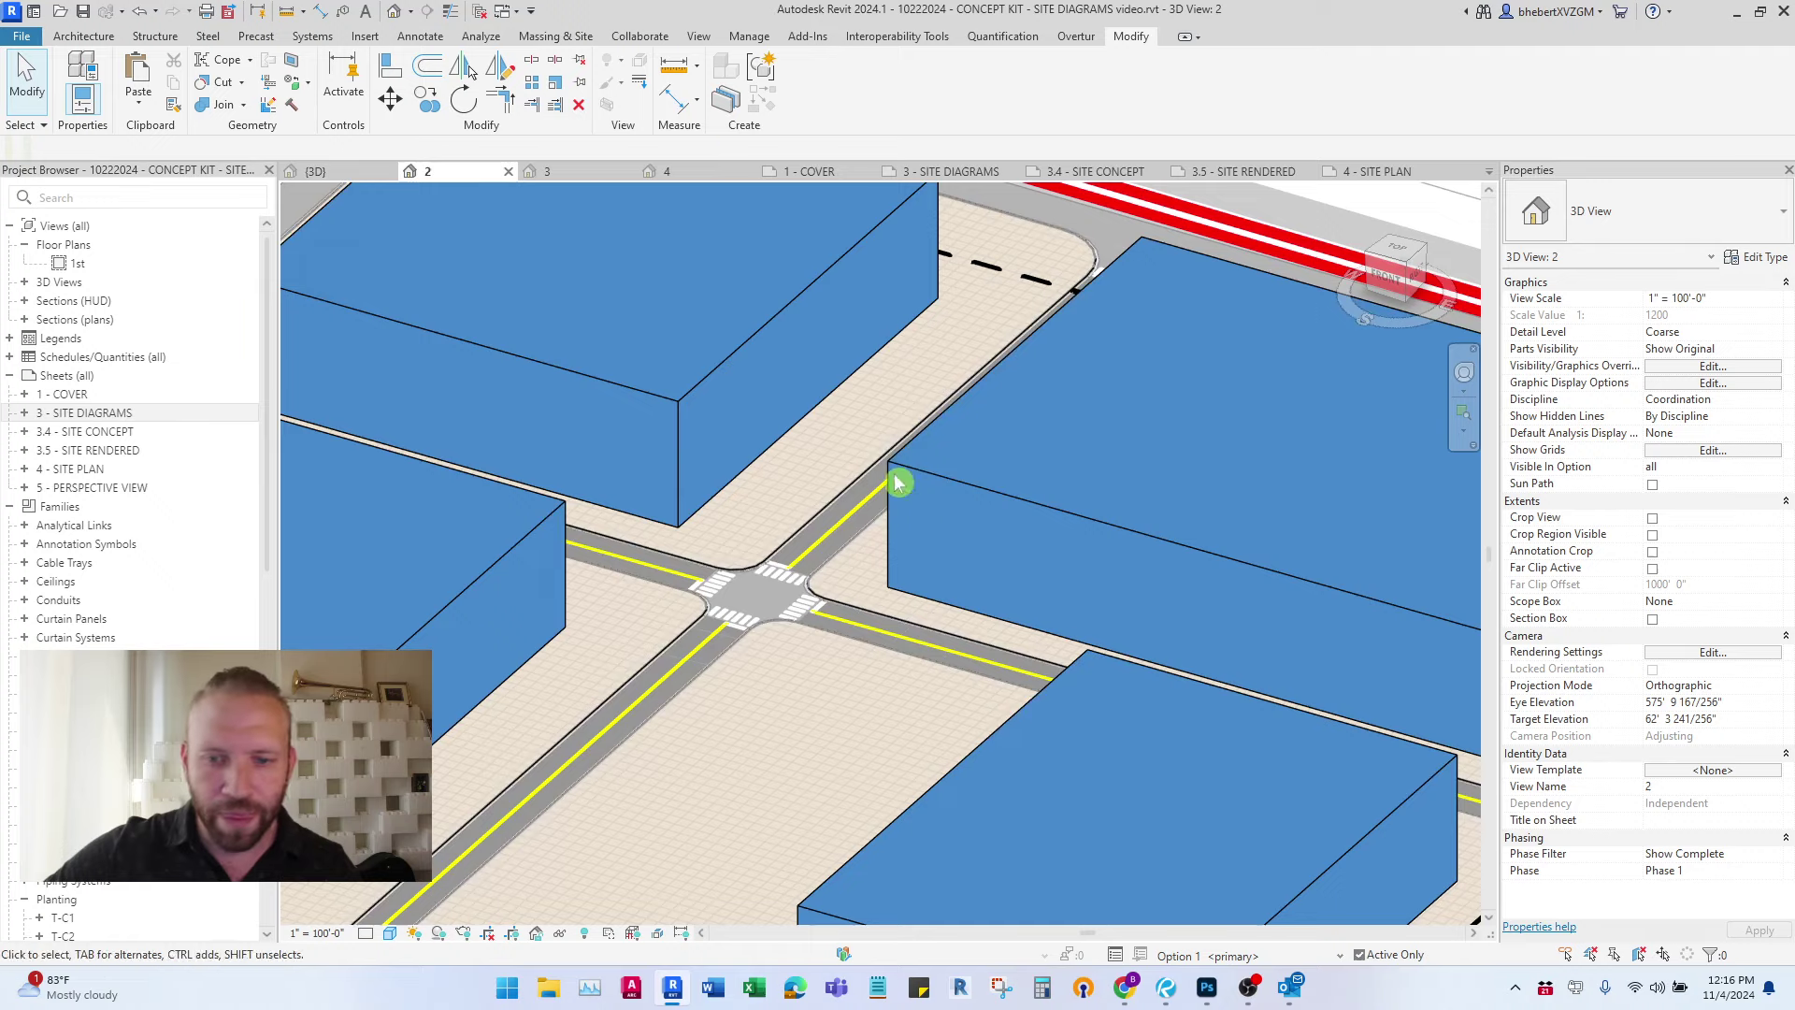
- Open 3D view 3 and examine the trees, crosswalks and circulation blocks around the central intersection
left_click(547, 171)
scroll(636, 412, "up", 10)
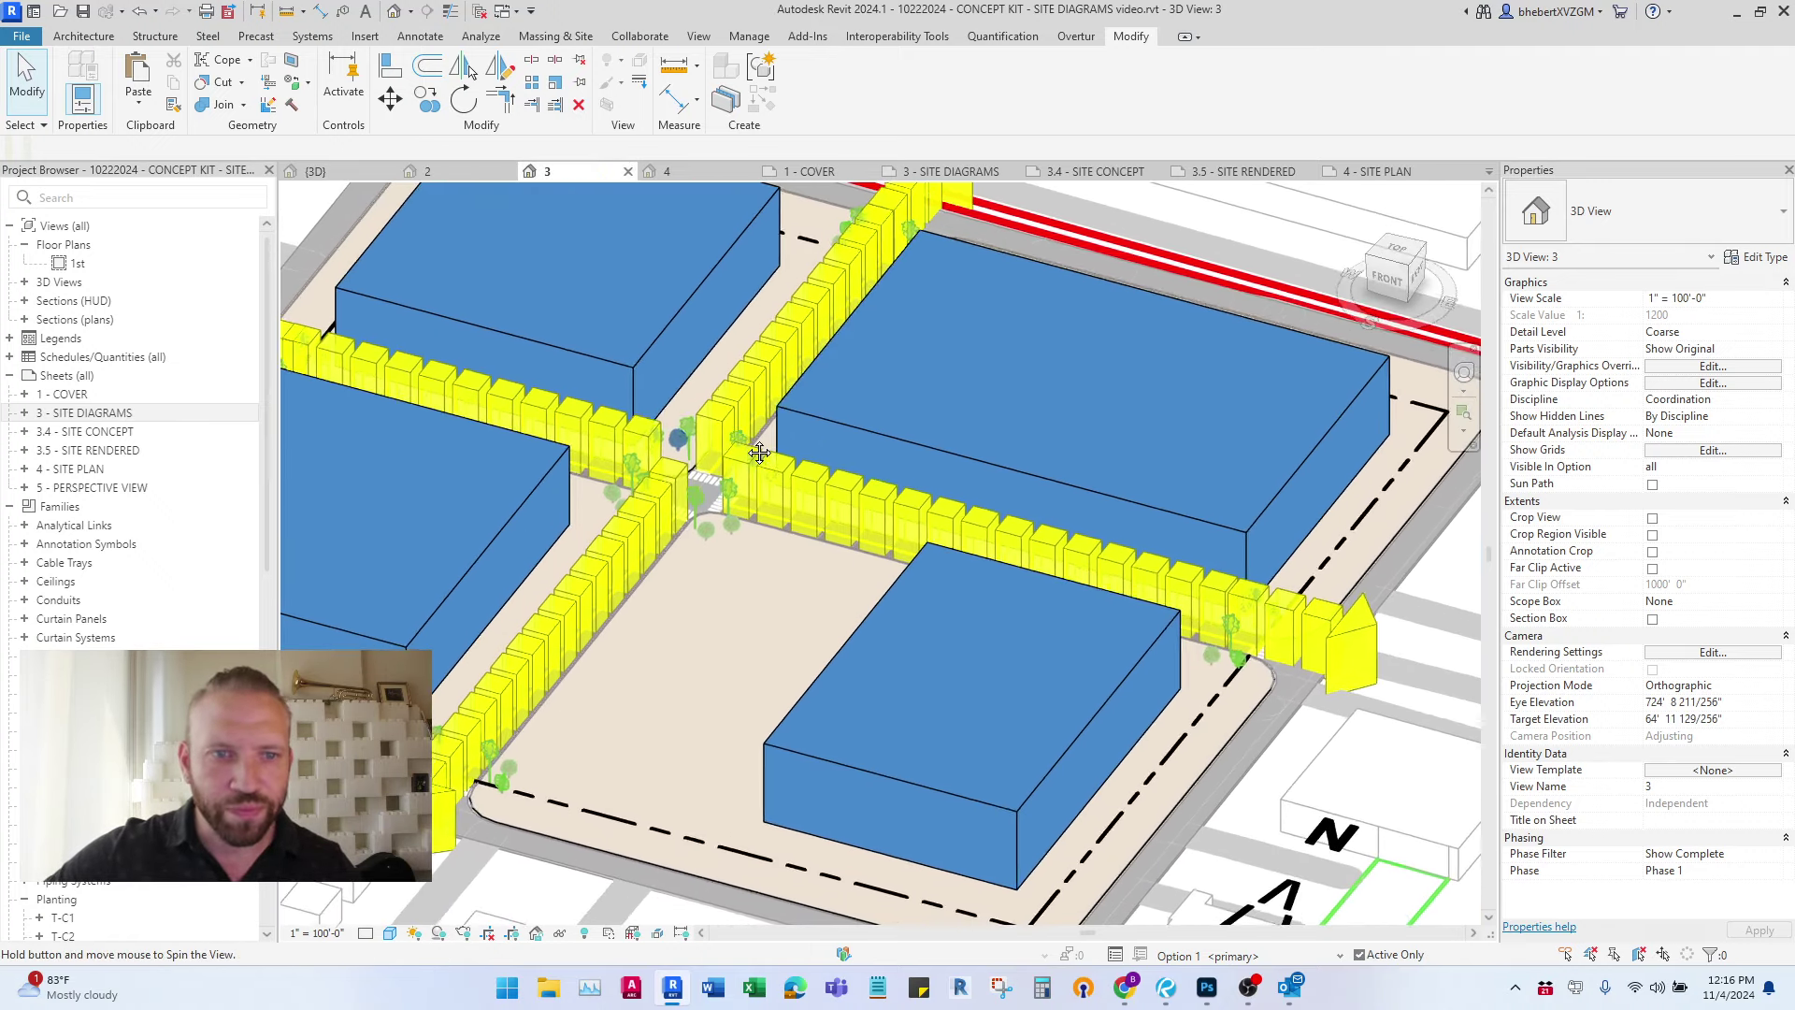
scroll(748, 493, "down", 1)
middle_click_drag(781, 506, 846, 701)
middle_click_drag(846, 701, 874, 660, "shift")
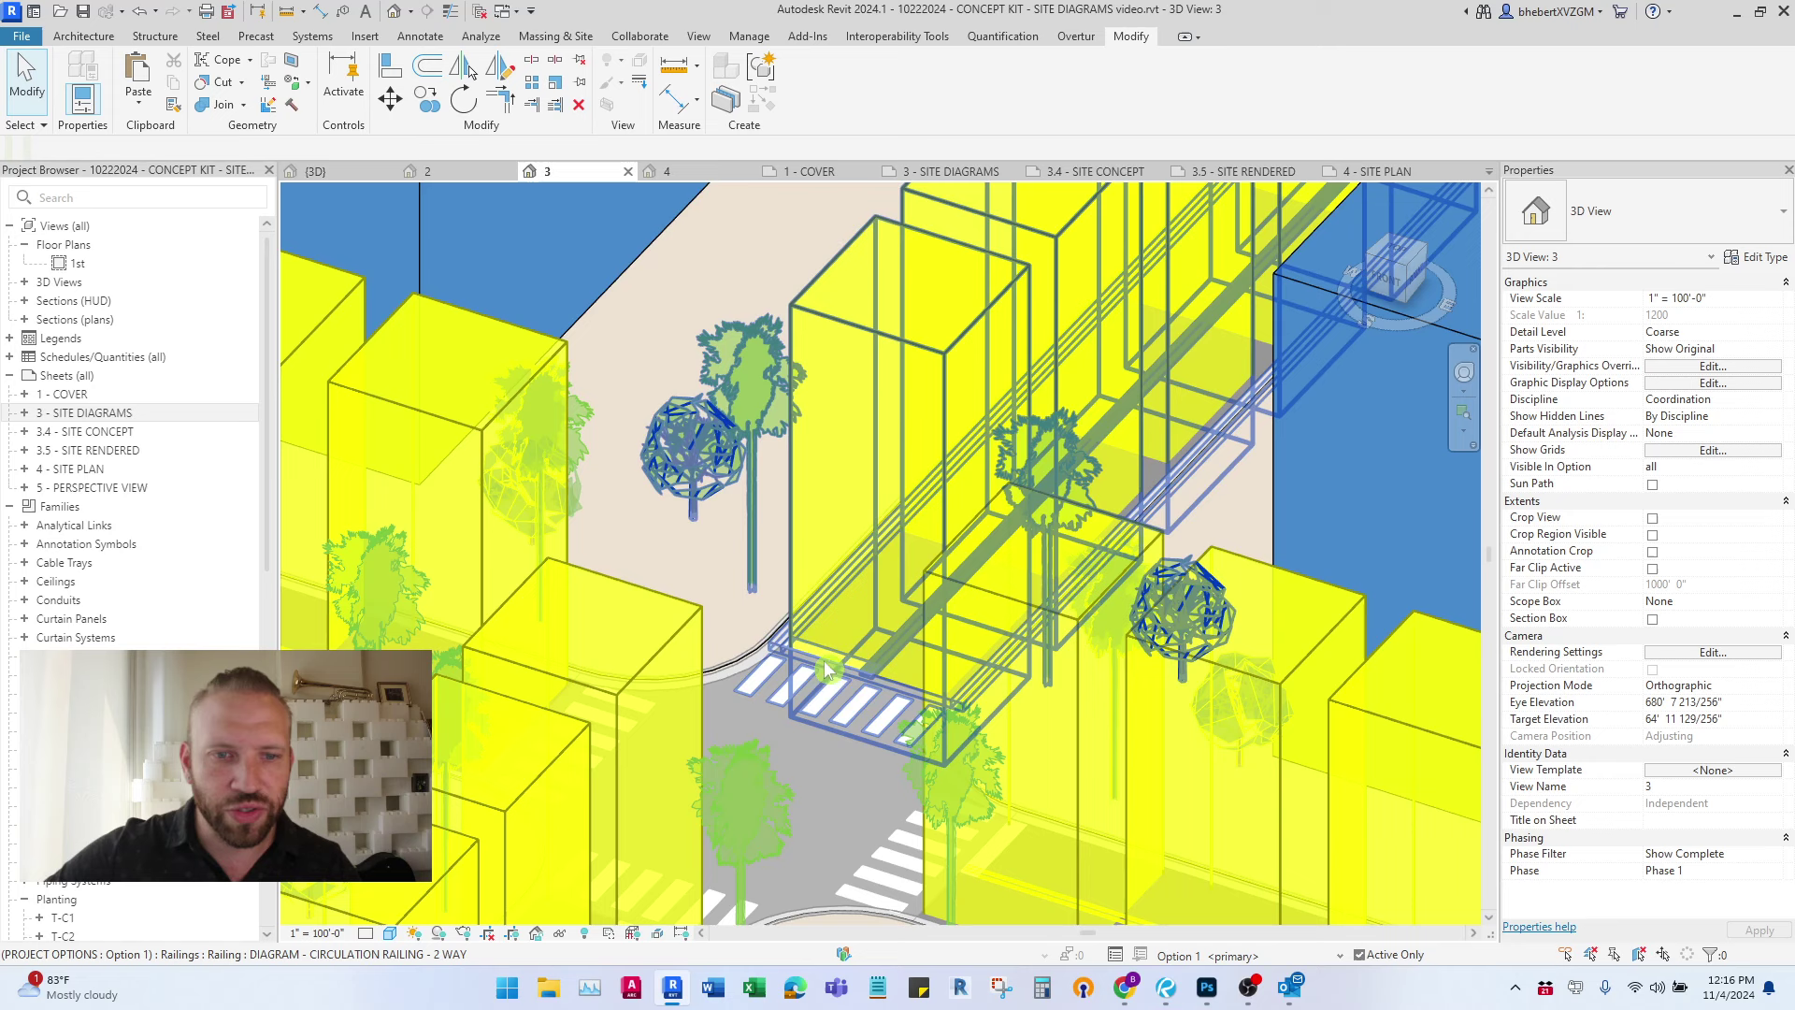
scroll(691, 547, "down", 3)
middle_click_drag(800, 547, 820, 500, "shift")
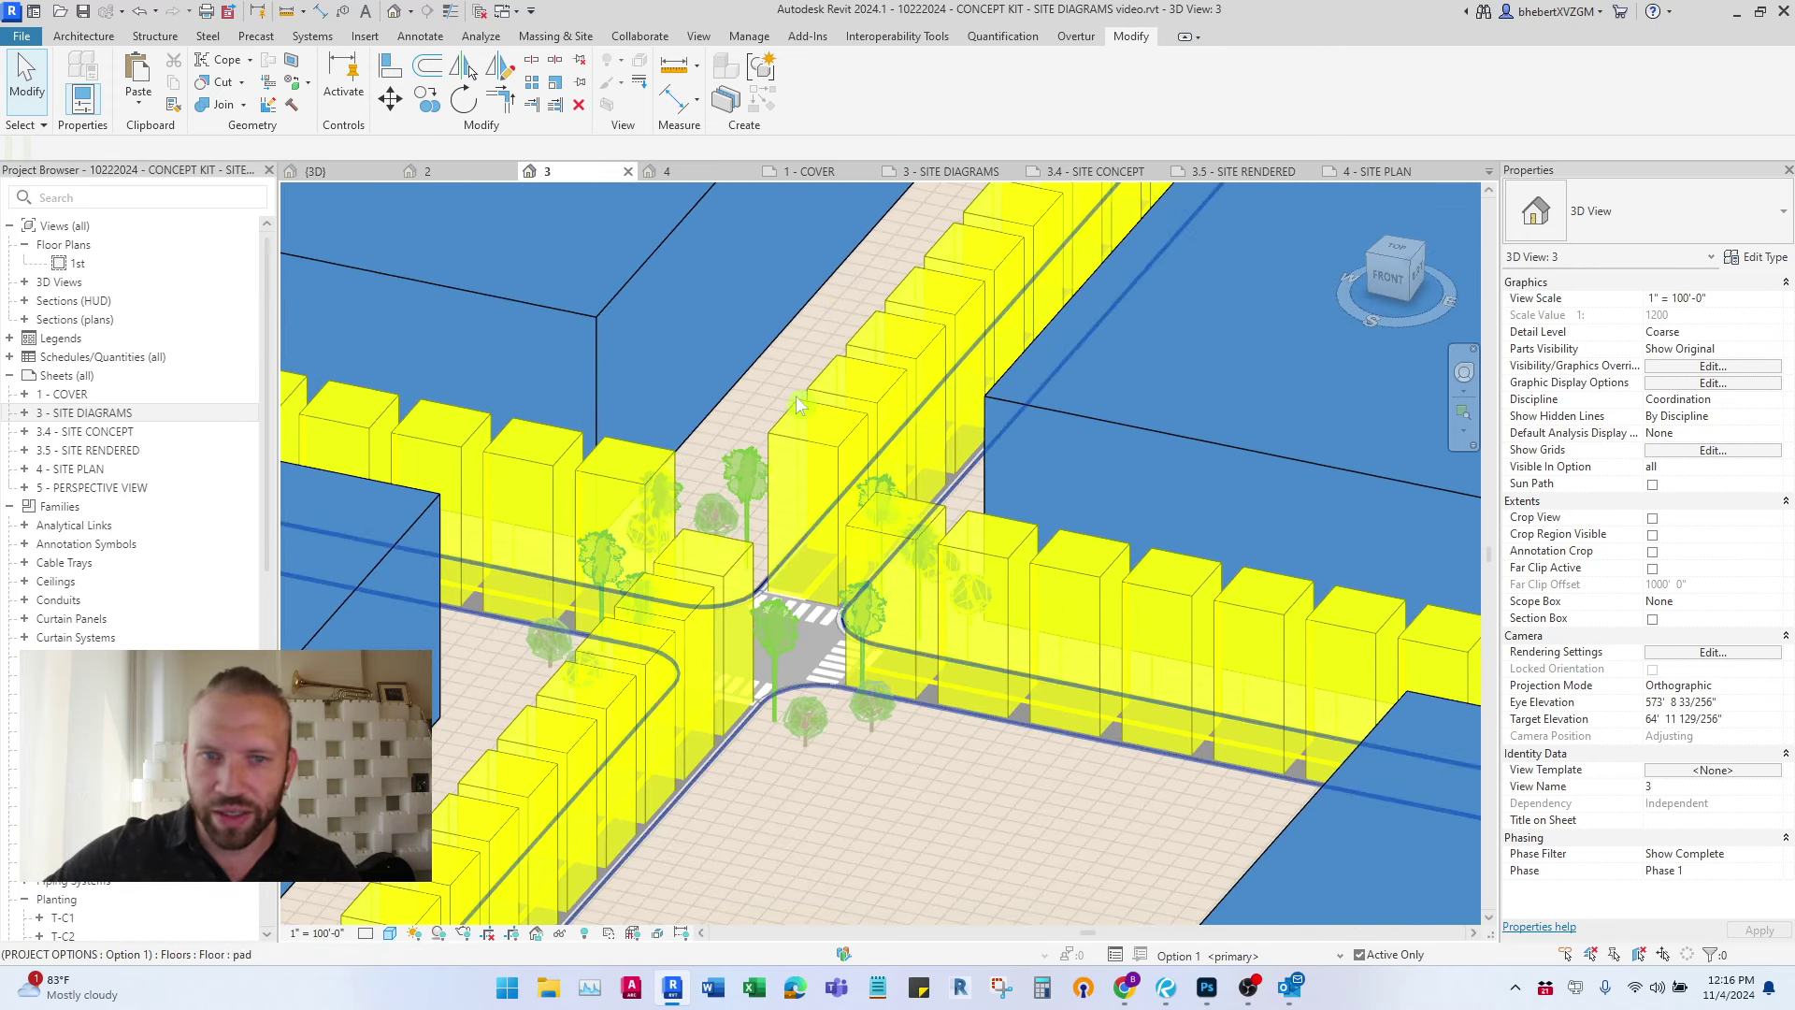
scroll(797, 404, "down", 4)
scroll(797, 404, "up", 5)
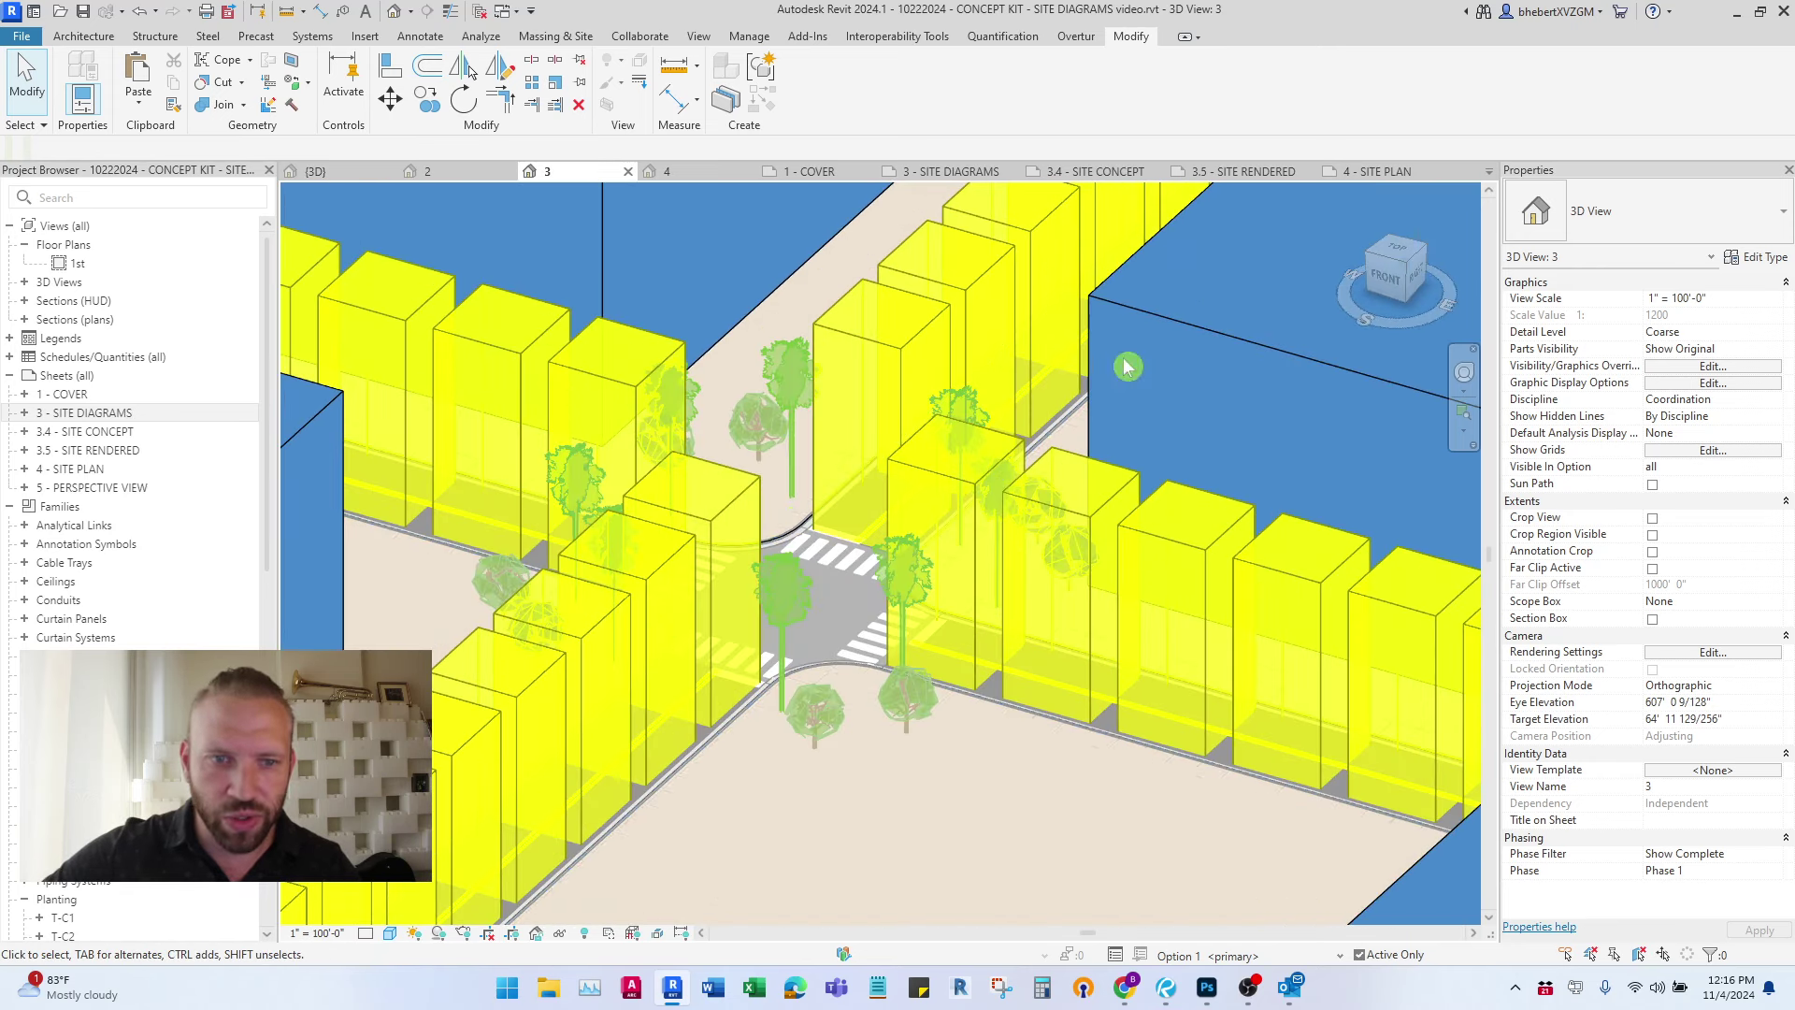
- Hide the Balusters subcategory of Railings in view 3's visibility overrides
left_click(1718, 367)
scroll(619, 565, "down", 5)
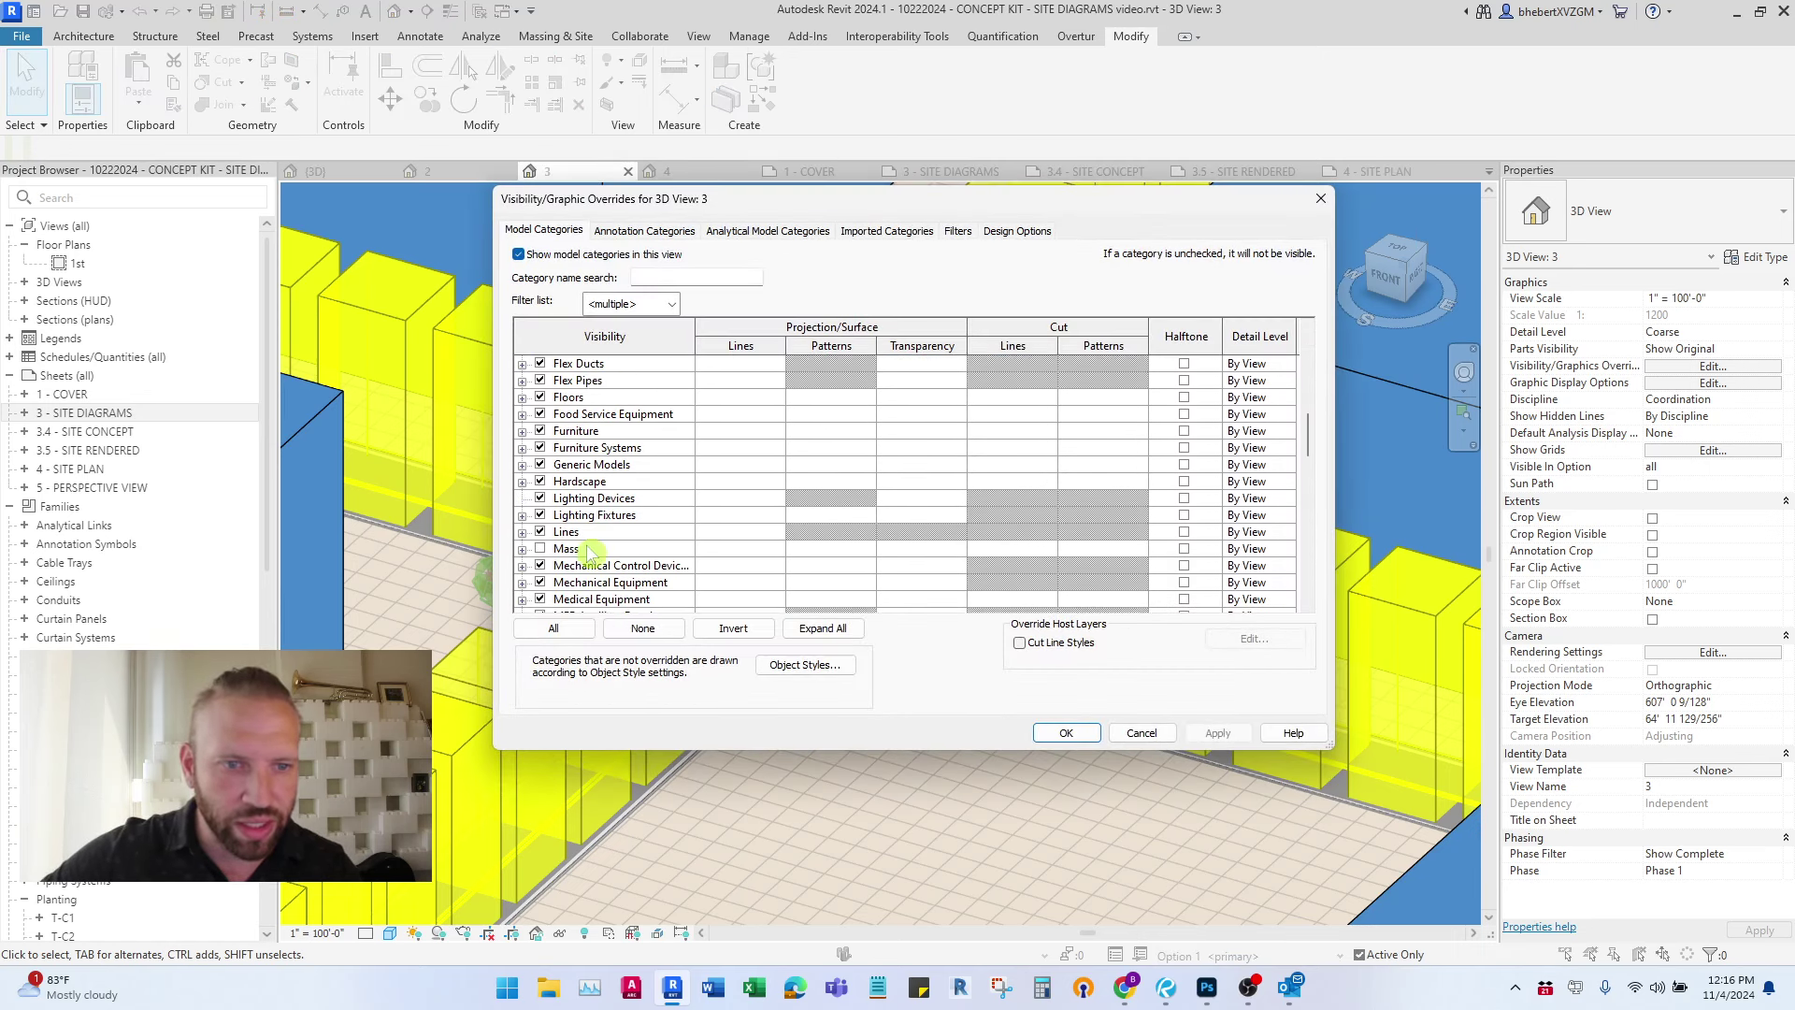
scroll(586, 539, "down", 5)
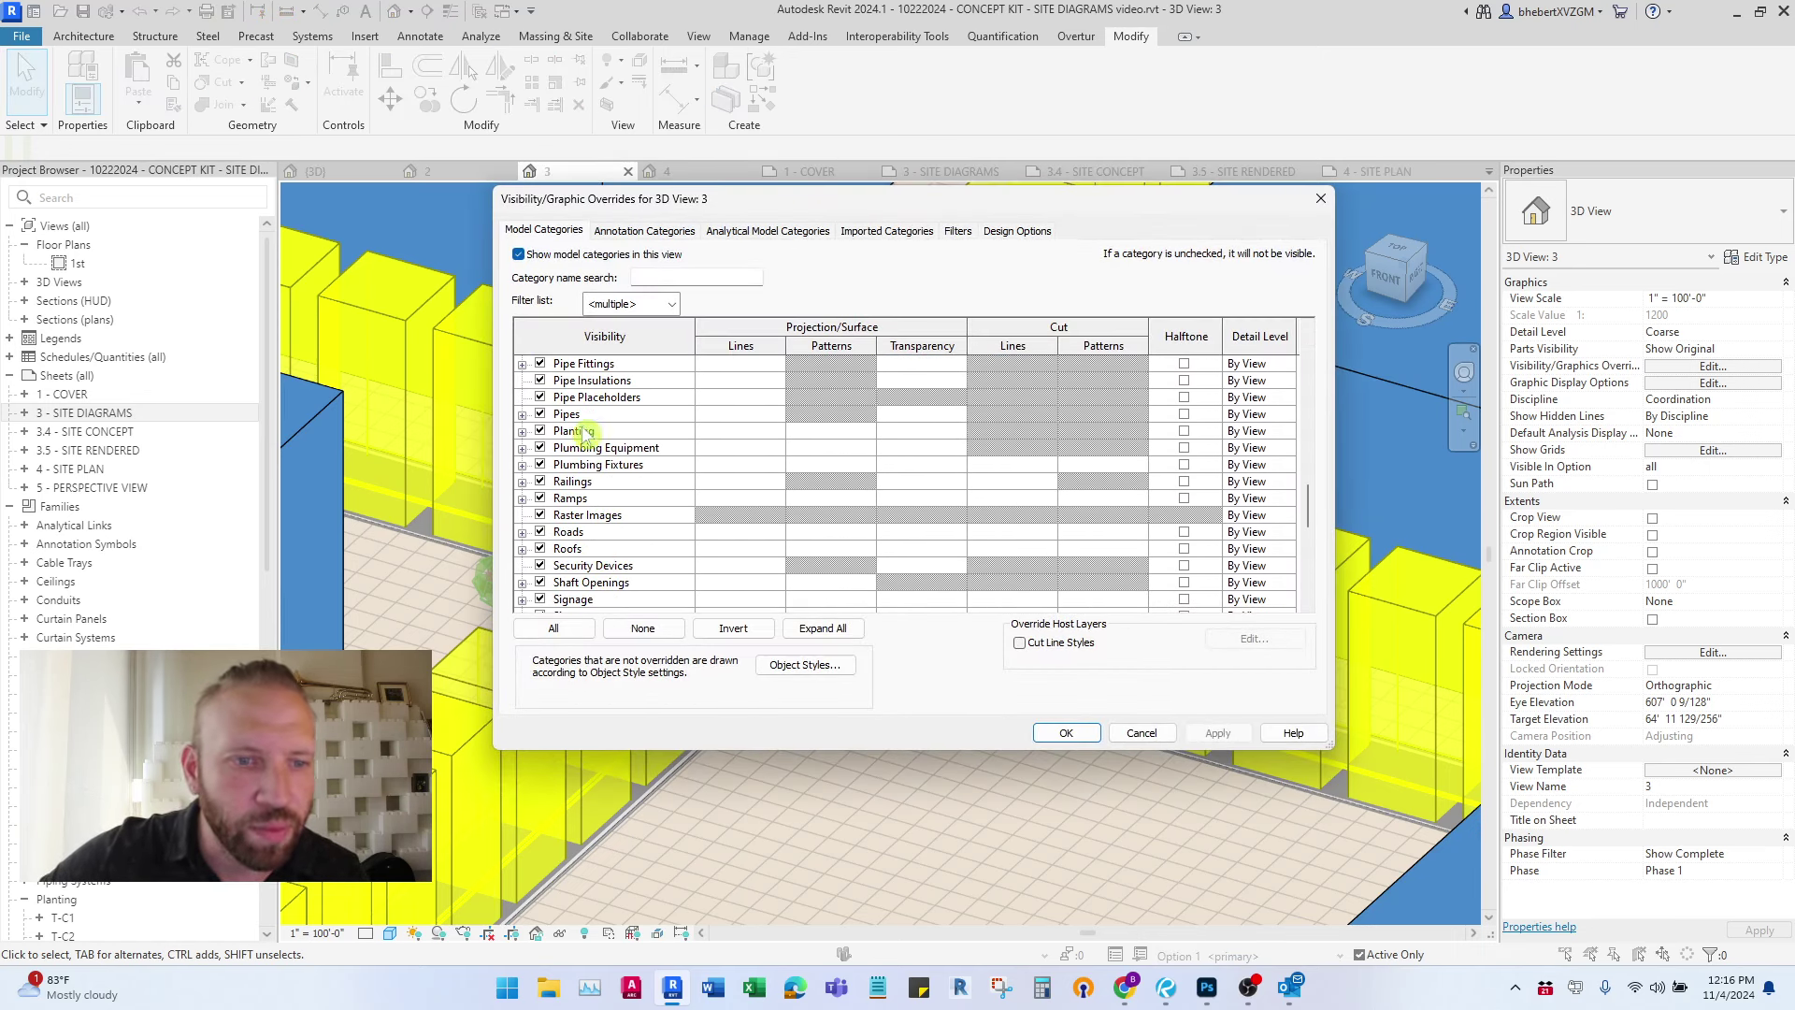
left_click(522, 481)
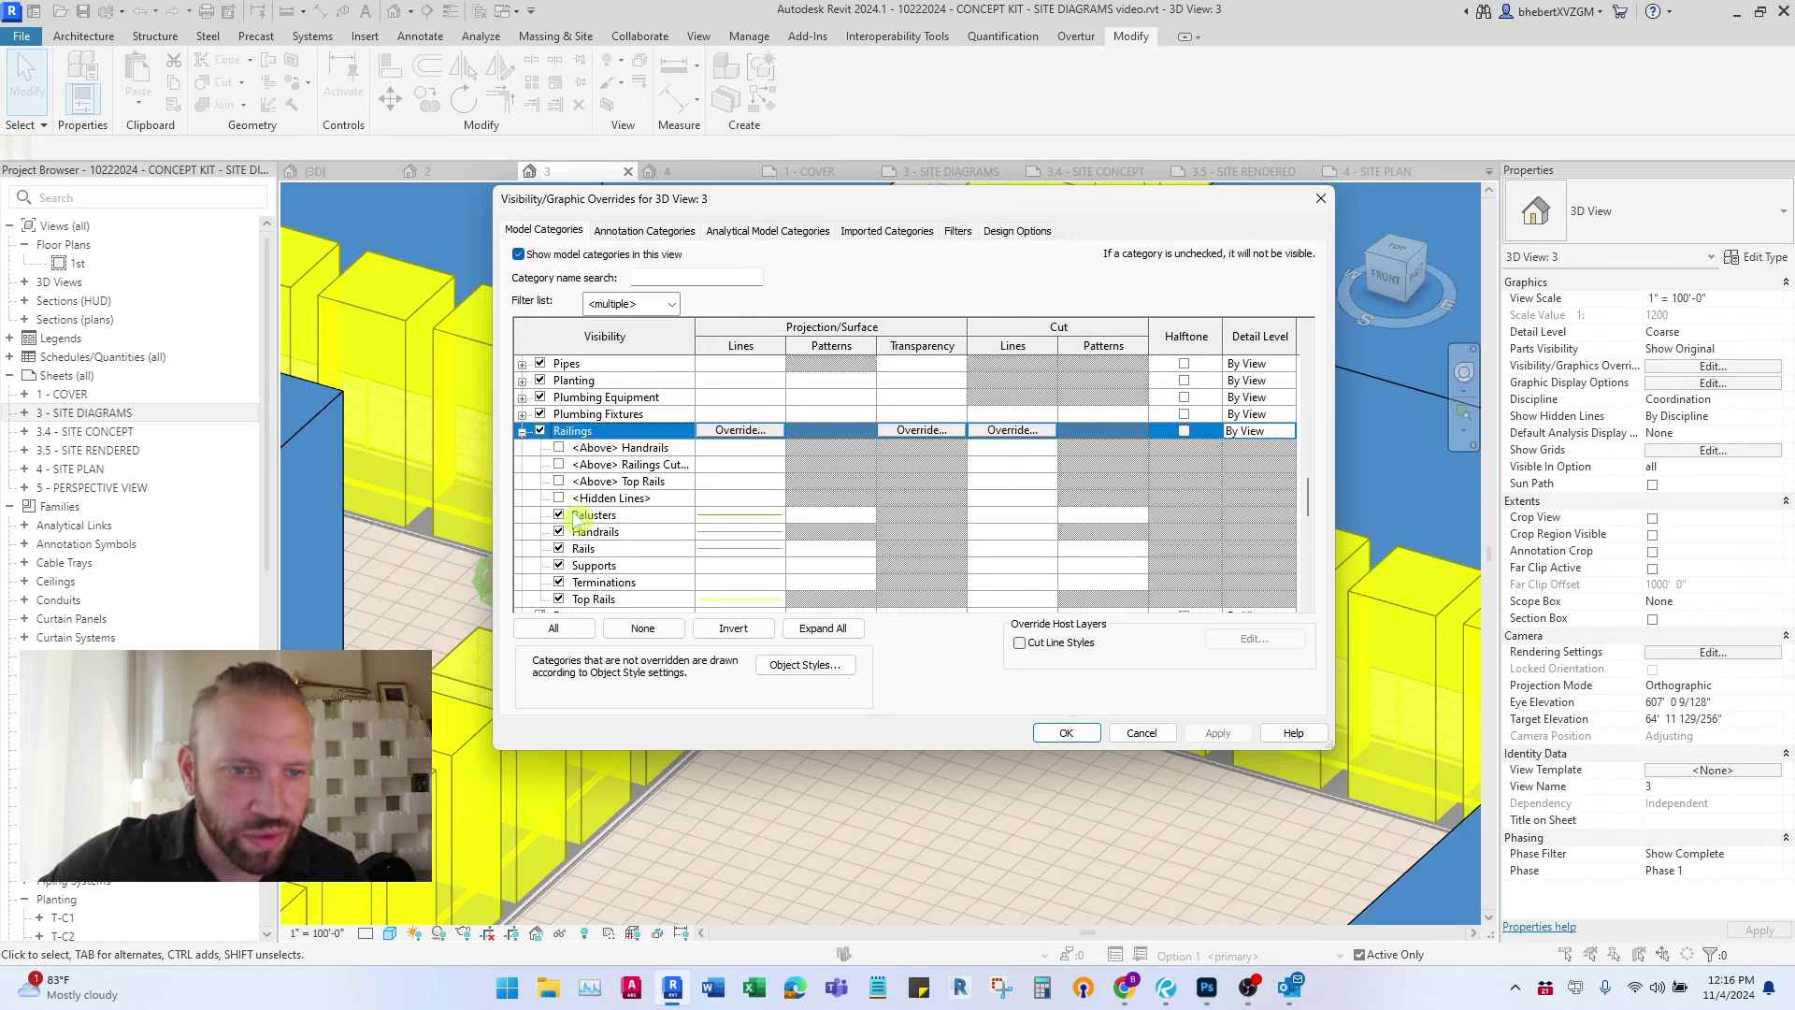
left_click(1083, 733)
scroll(813, 592, "up", 6)
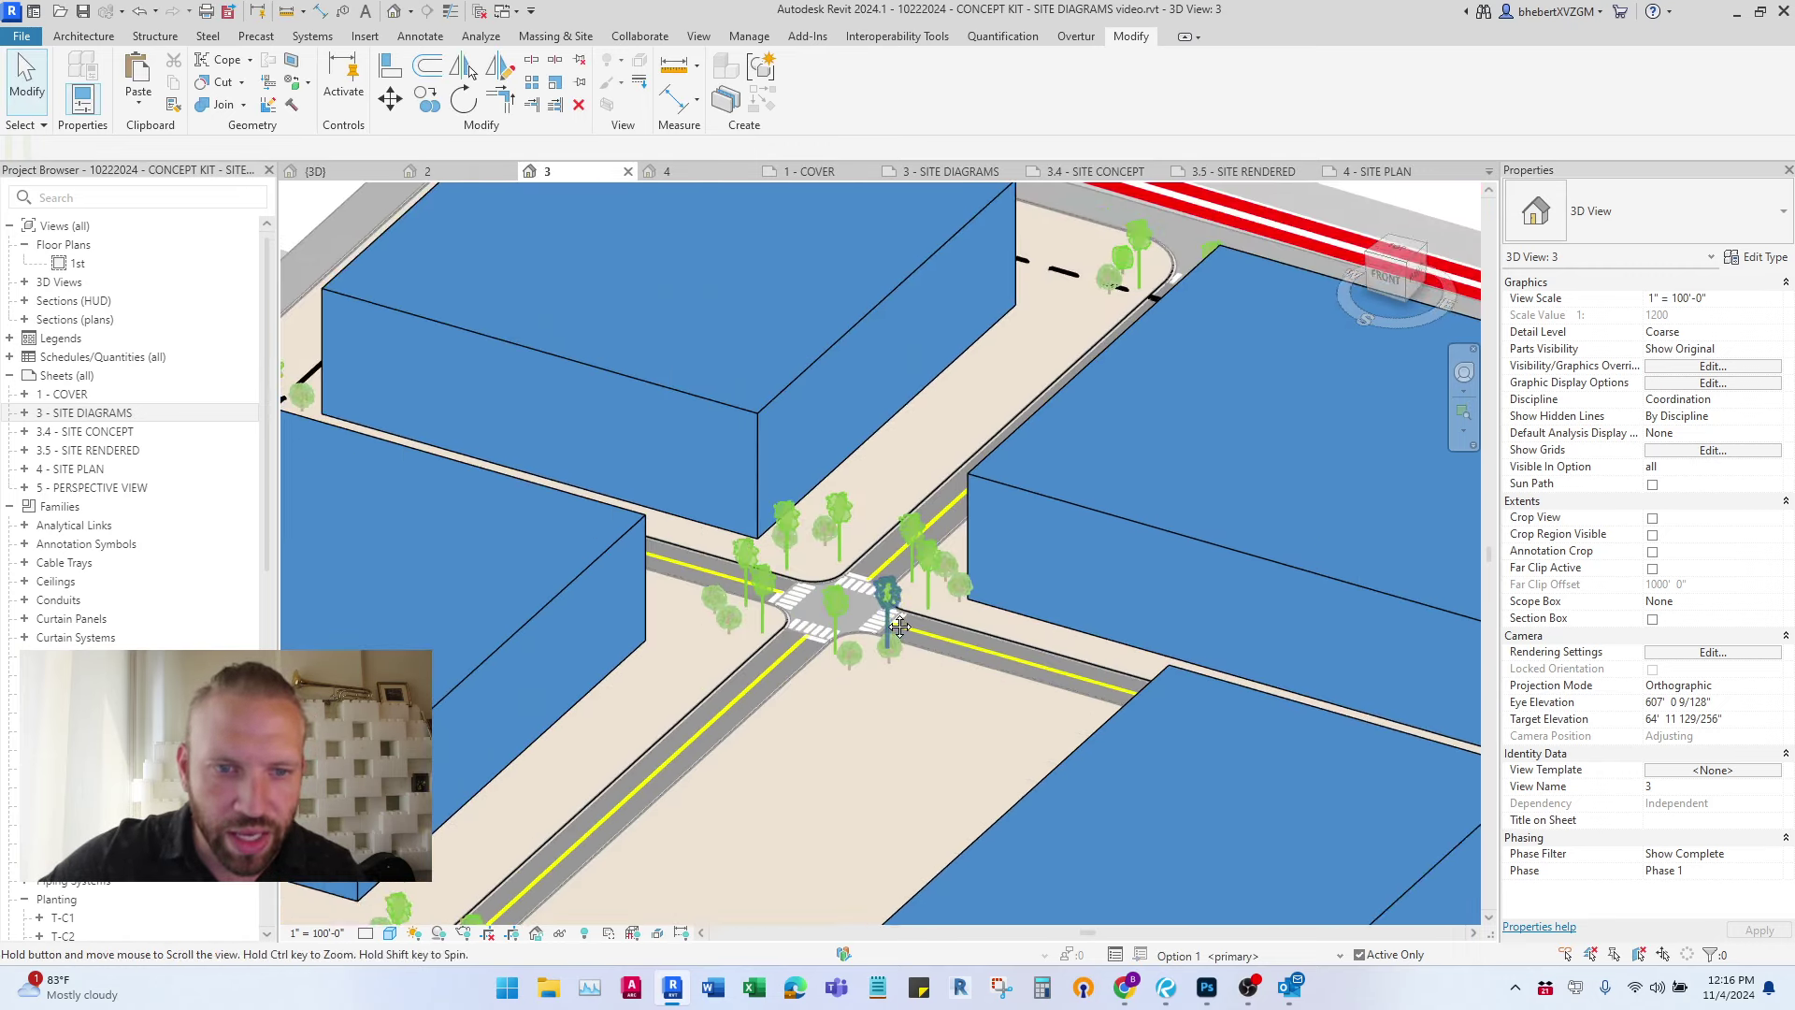
scroll(813, 592, "down", 5)
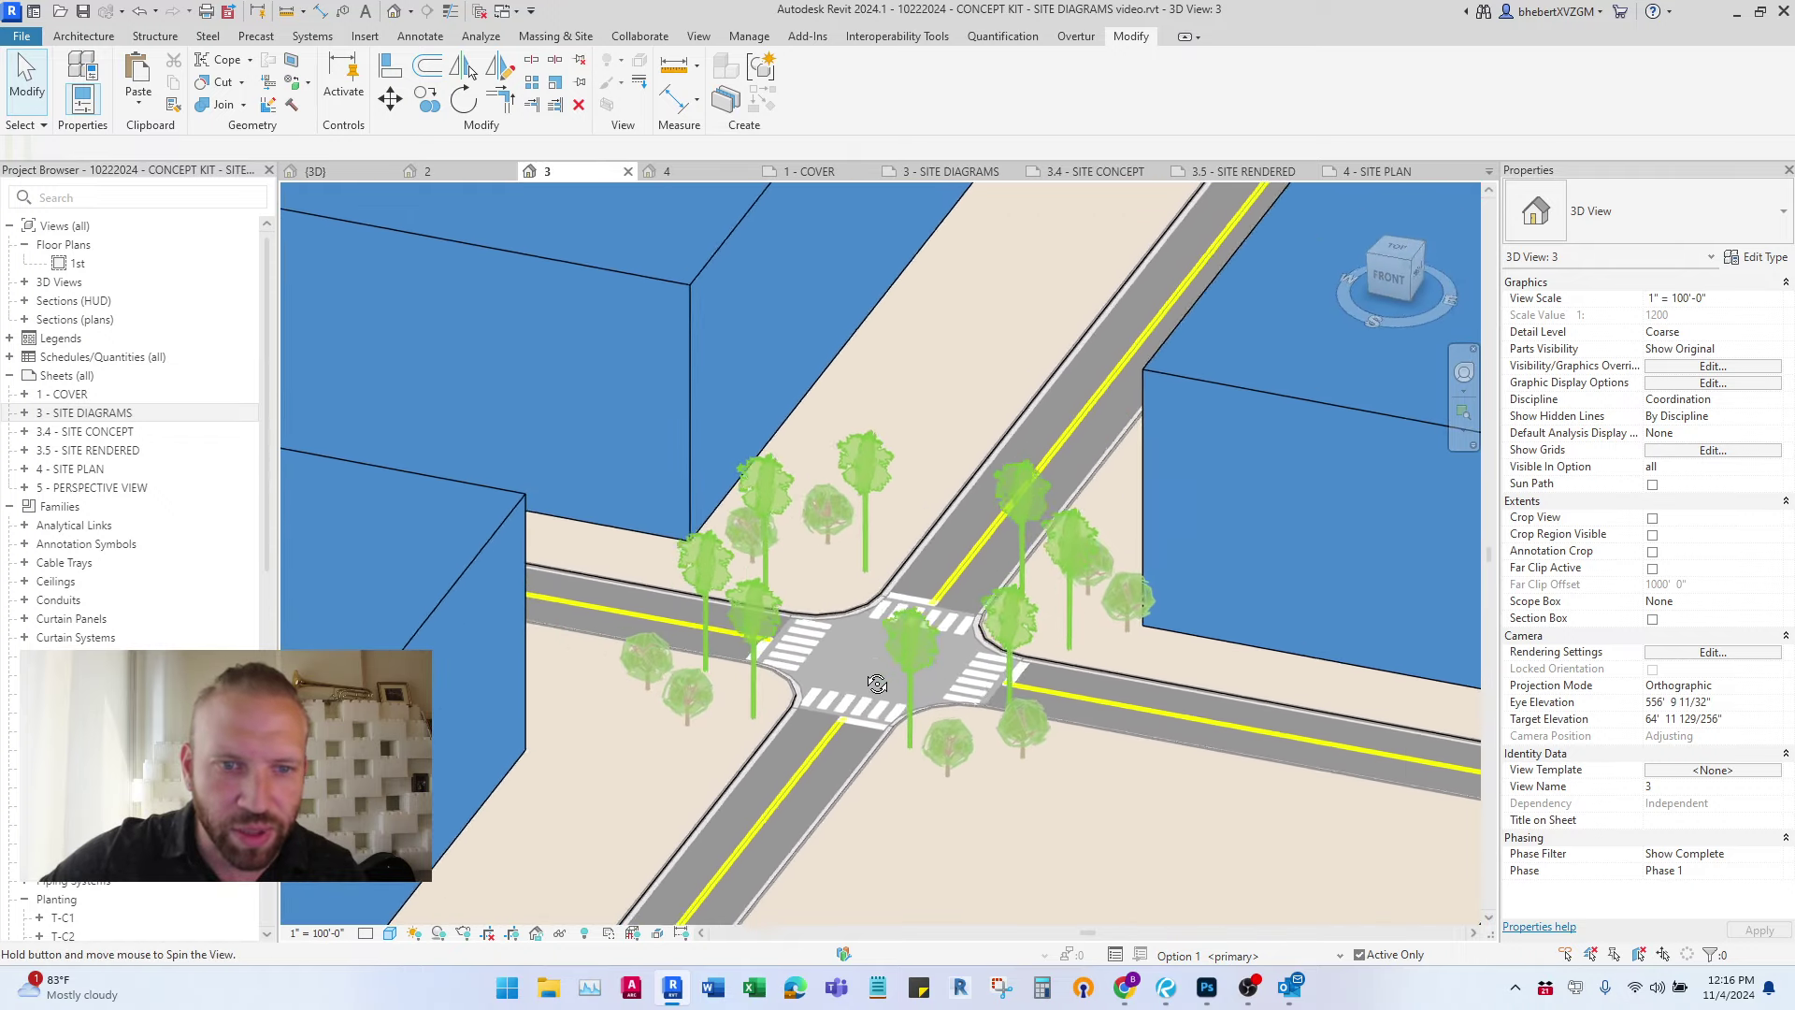
- Preview view 3's intersection trees at the Fine detail level and return the view to Coarse
middle_click_drag(813, 592, 662, 691, "shift")
left_click(367, 934)
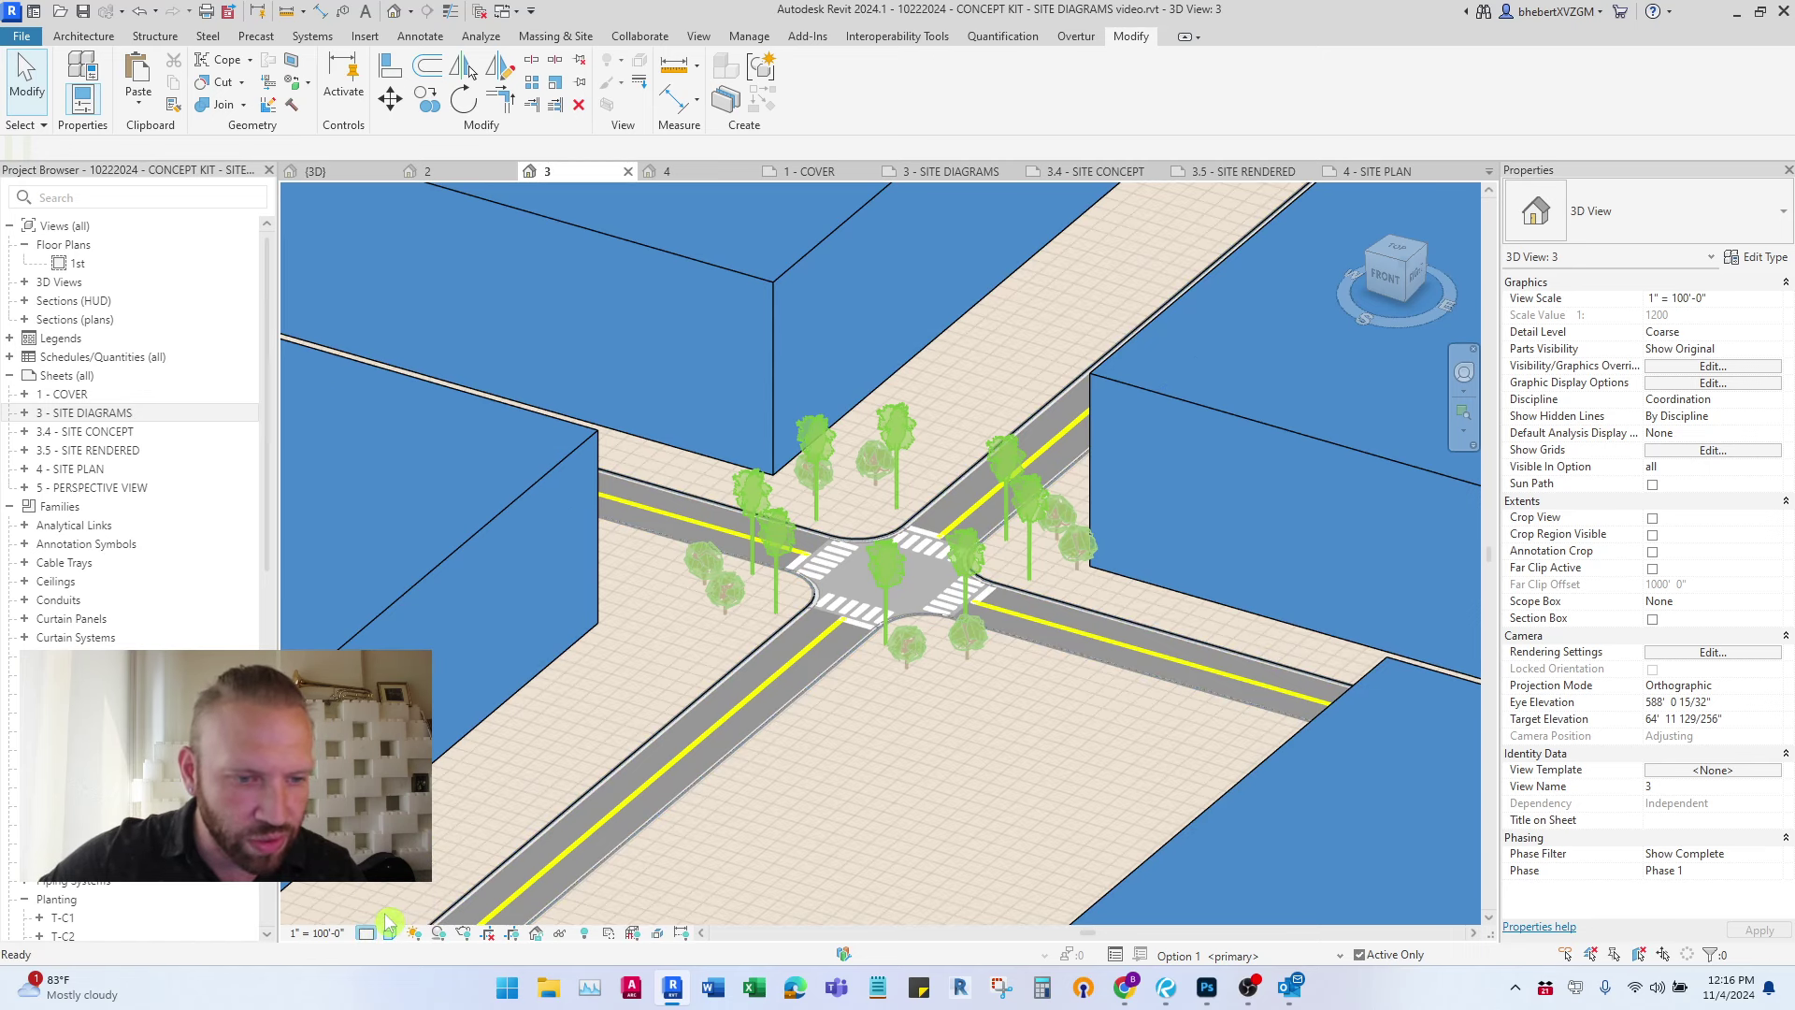
left_click(388, 923)
scroll(634, 617, "up", 5)
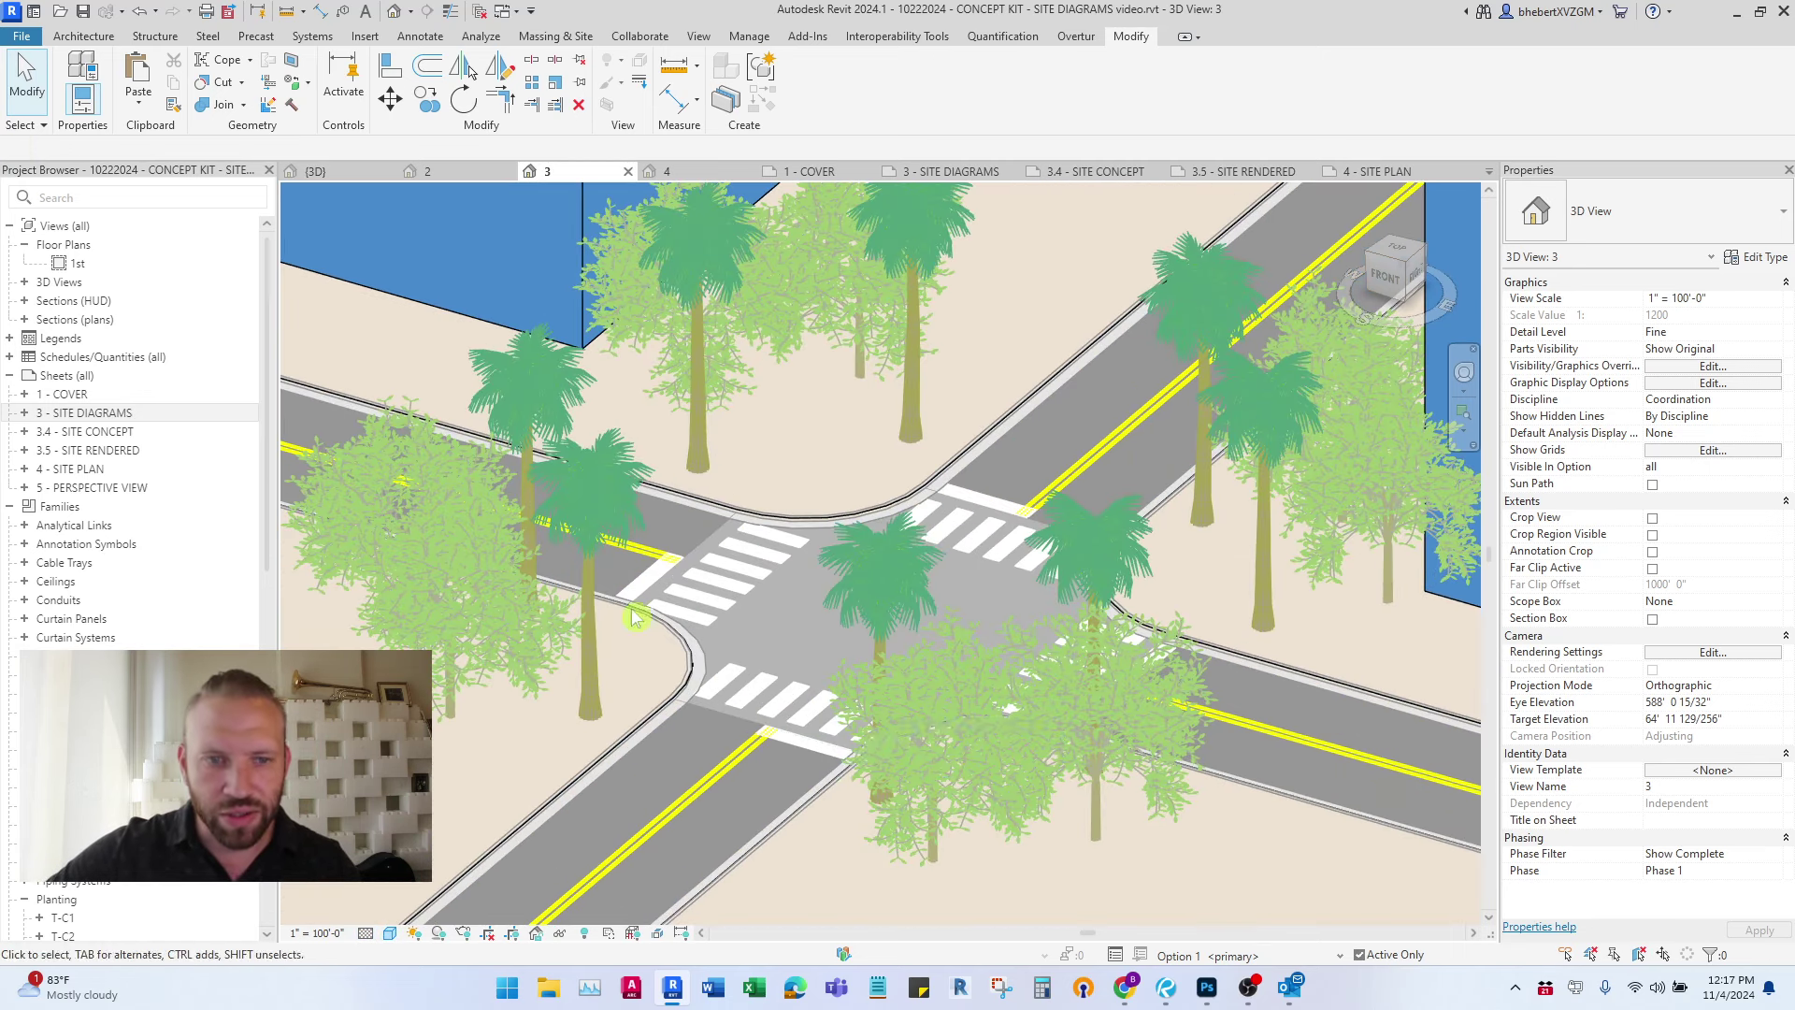
left_click(368, 933)
left_click(392, 875)
scroll(871, 606, "down", 5)
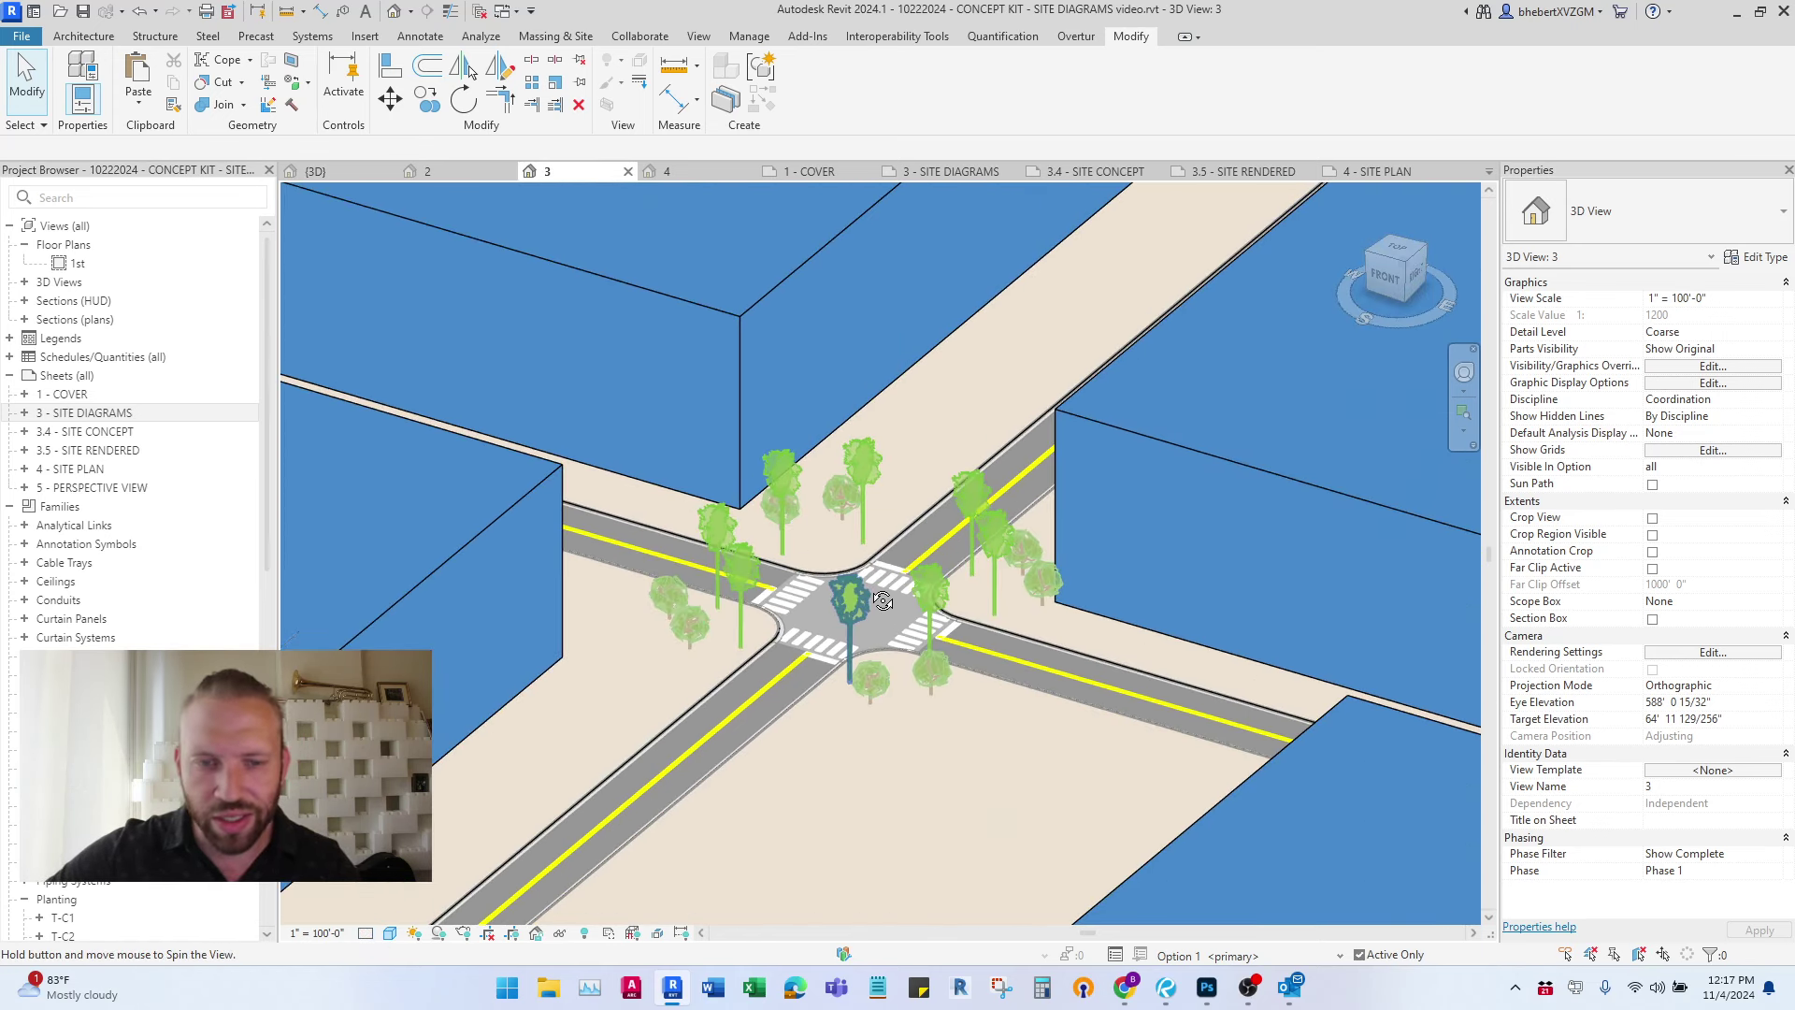
- Open 3D view 4 and examine the pedestrians, cars and signs among the circulation blocks at the intersection
left_click(703, 176)
scroll(736, 343, "down", 2)
middle_click_drag(711, 519, 810, 520, "shift")
scroll(580, 468, "up", 8)
scroll(810, 520, "down", 2)
scroll(810, 520, "up", 6)
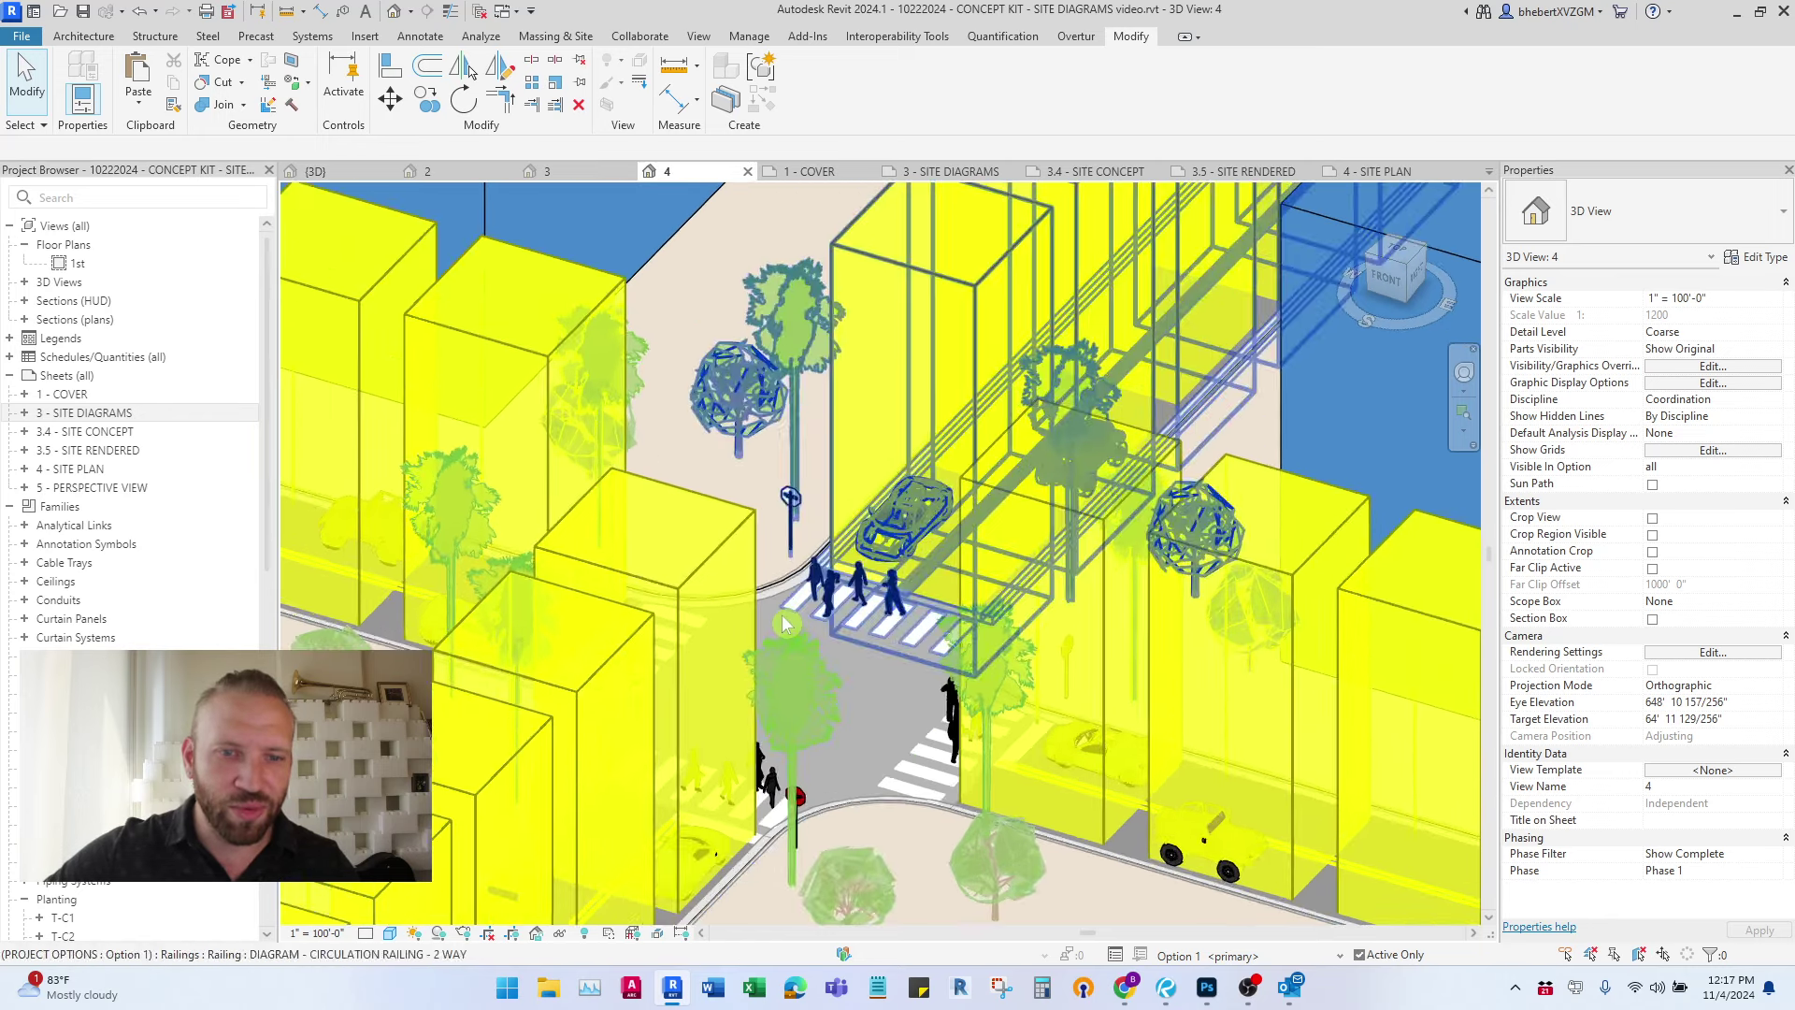
middle_click_drag(816, 661, 794, 615, "shift")
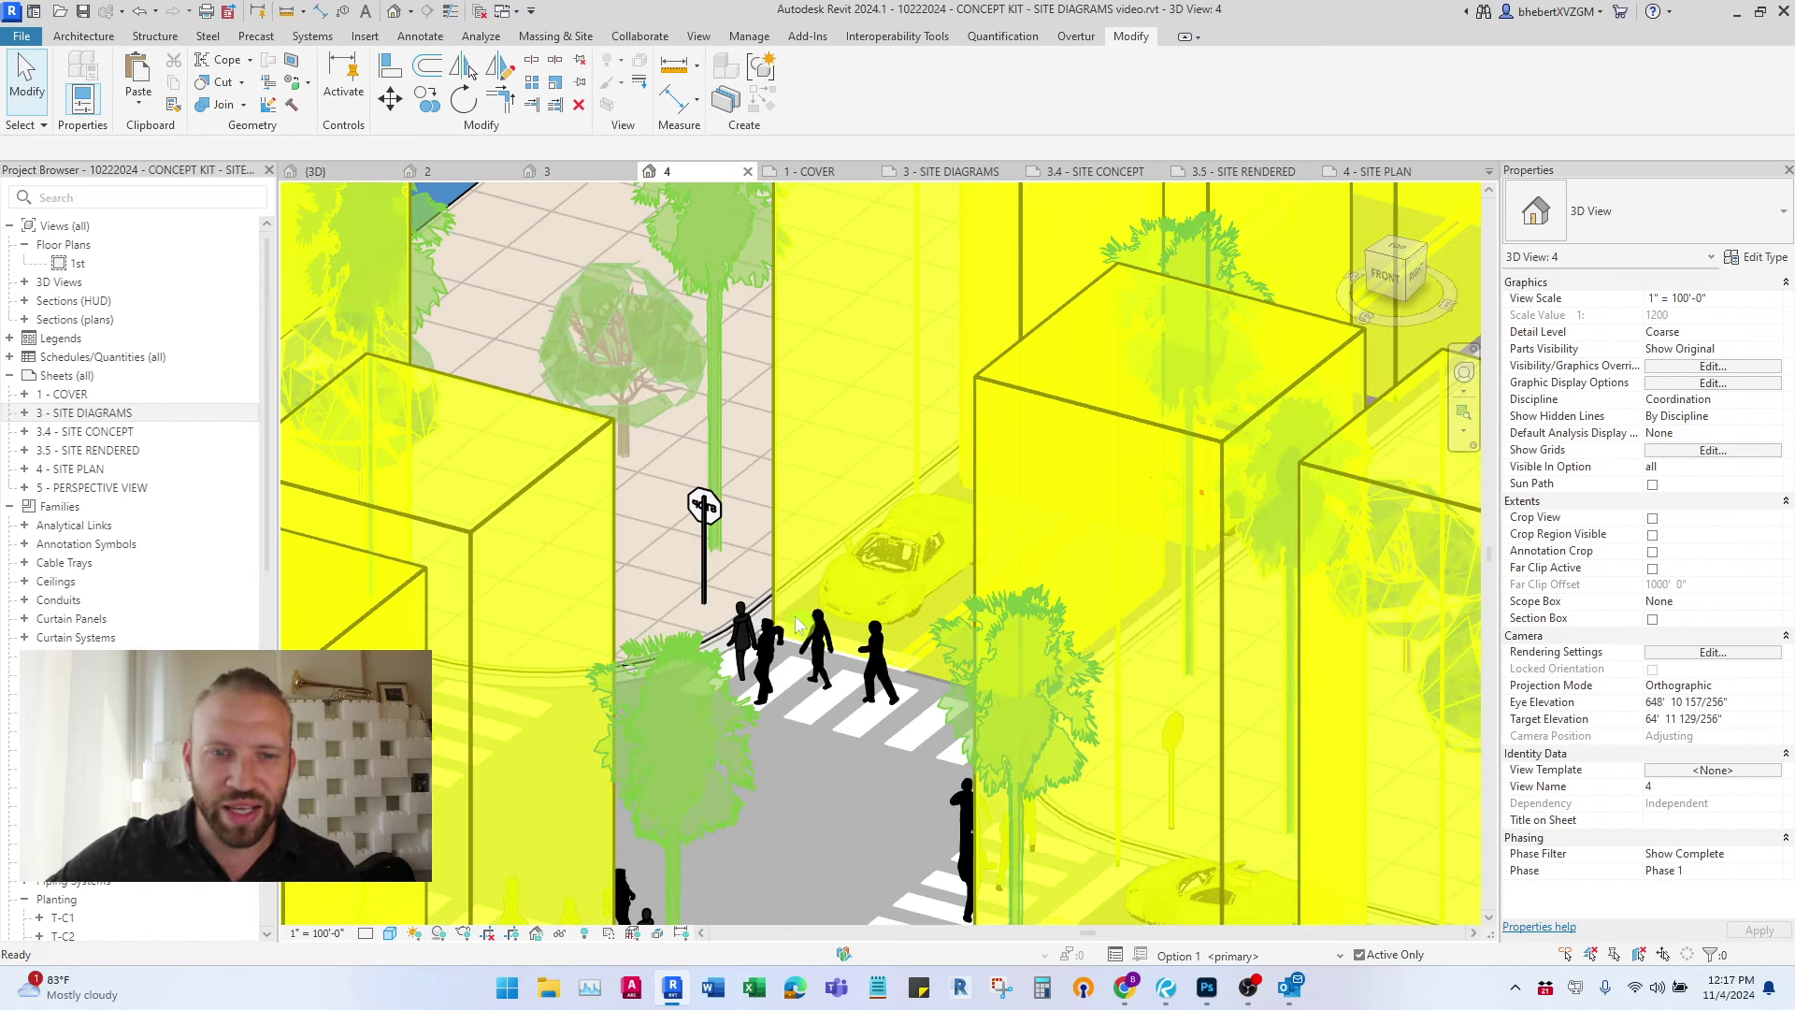
scroll(841, 515, "down", 2)
middle_click_drag(841, 515, 855, 495, "shift")
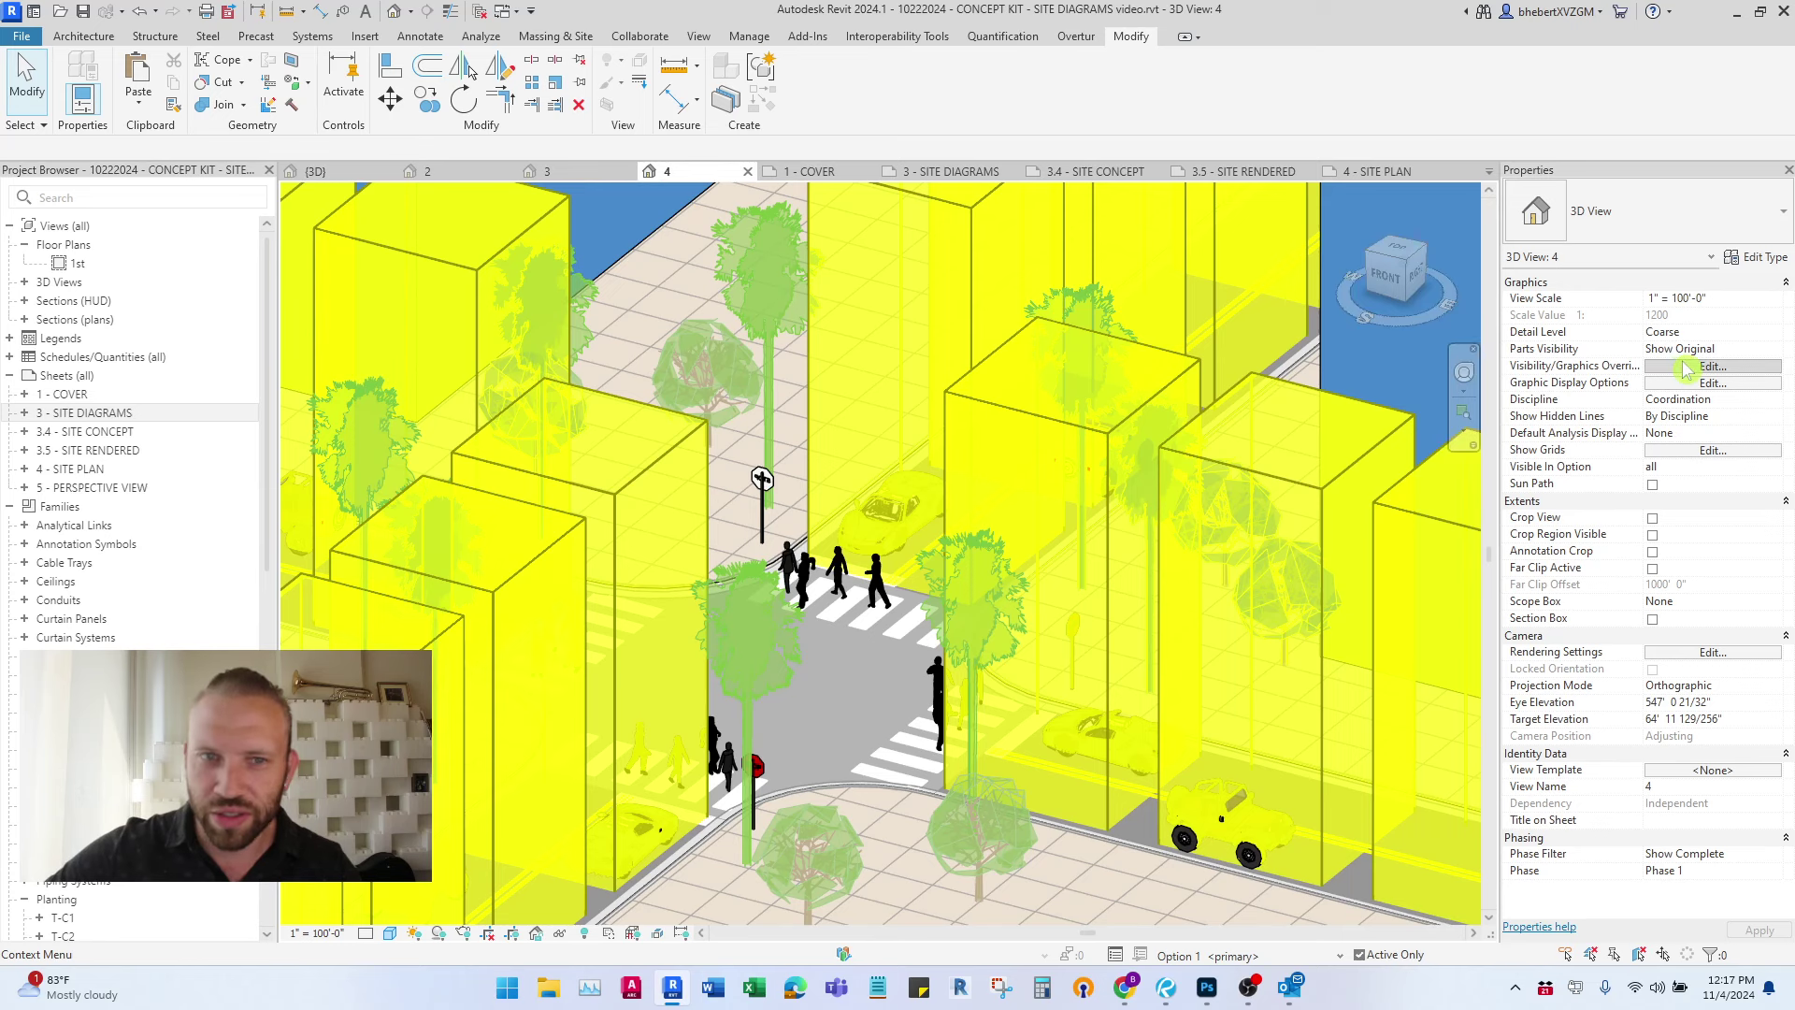
- Hide the Balusters subcategory of Railings in view 4's visibility overrides
left_click(1686, 366)
scroll(606, 545, "down", 6)
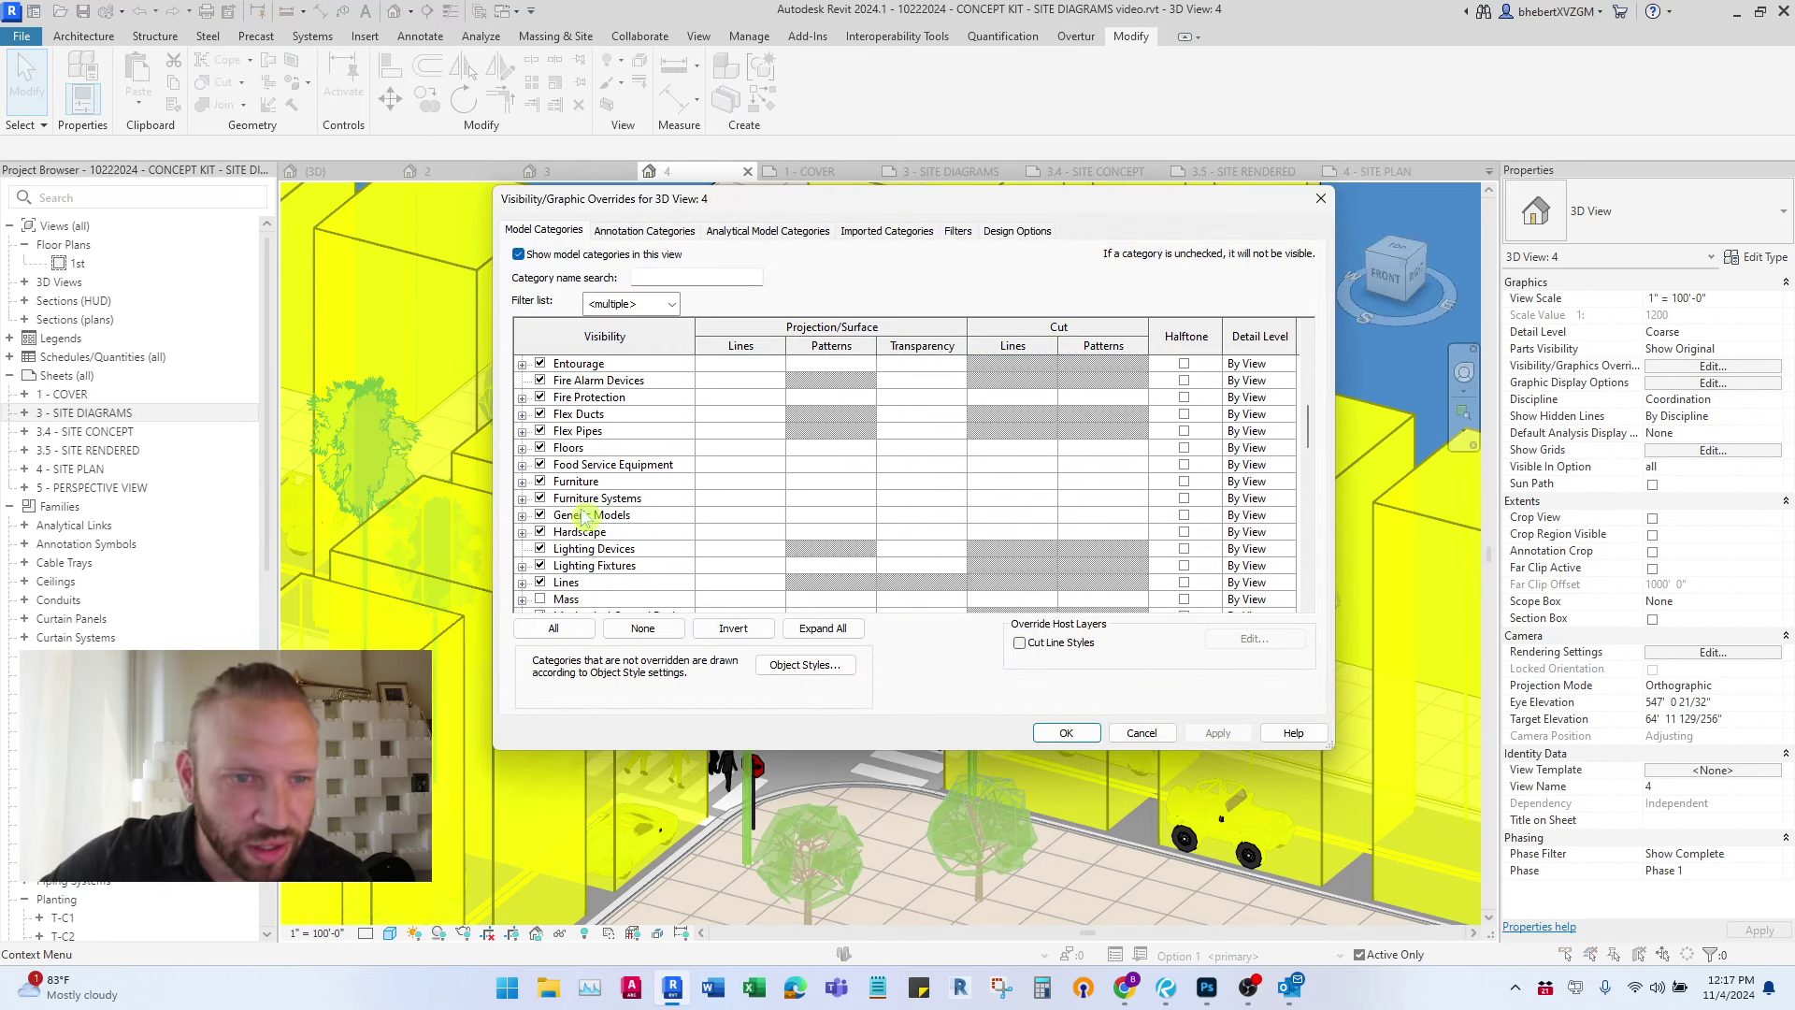
scroll(585, 523, "down", 6)
scroll(578, 506, "down", 3)
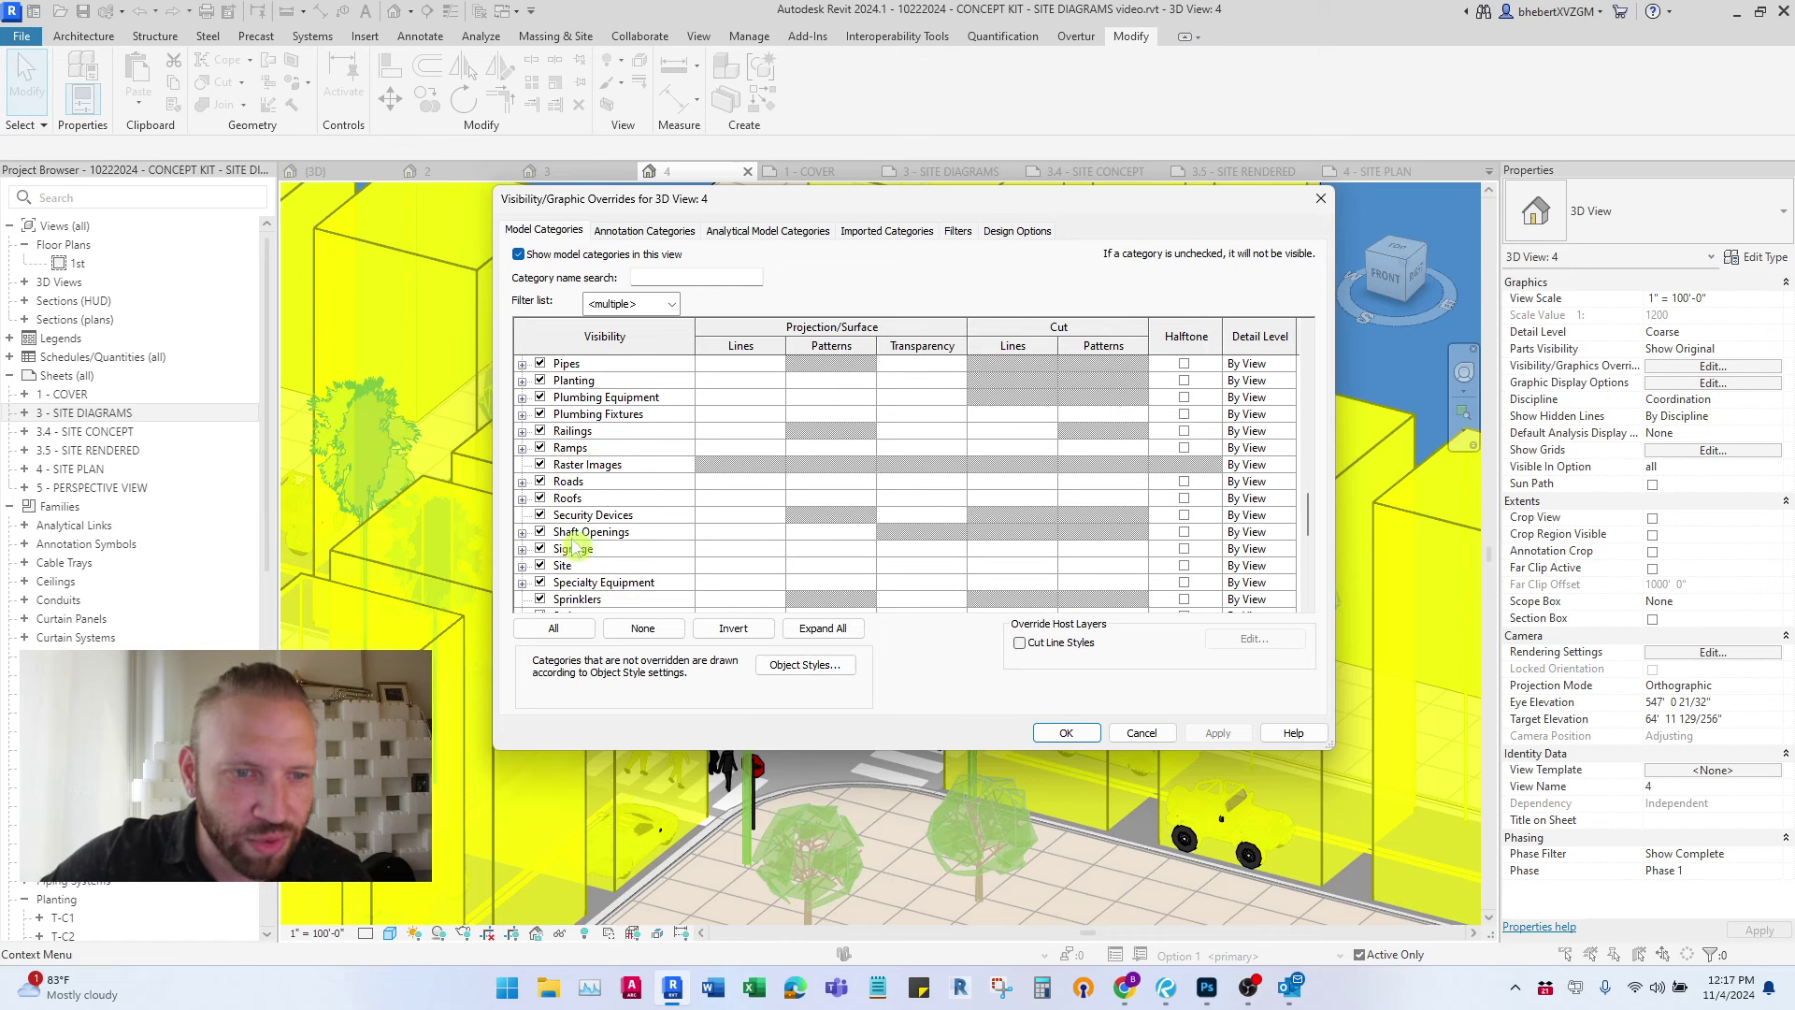
left_click(523, 432)
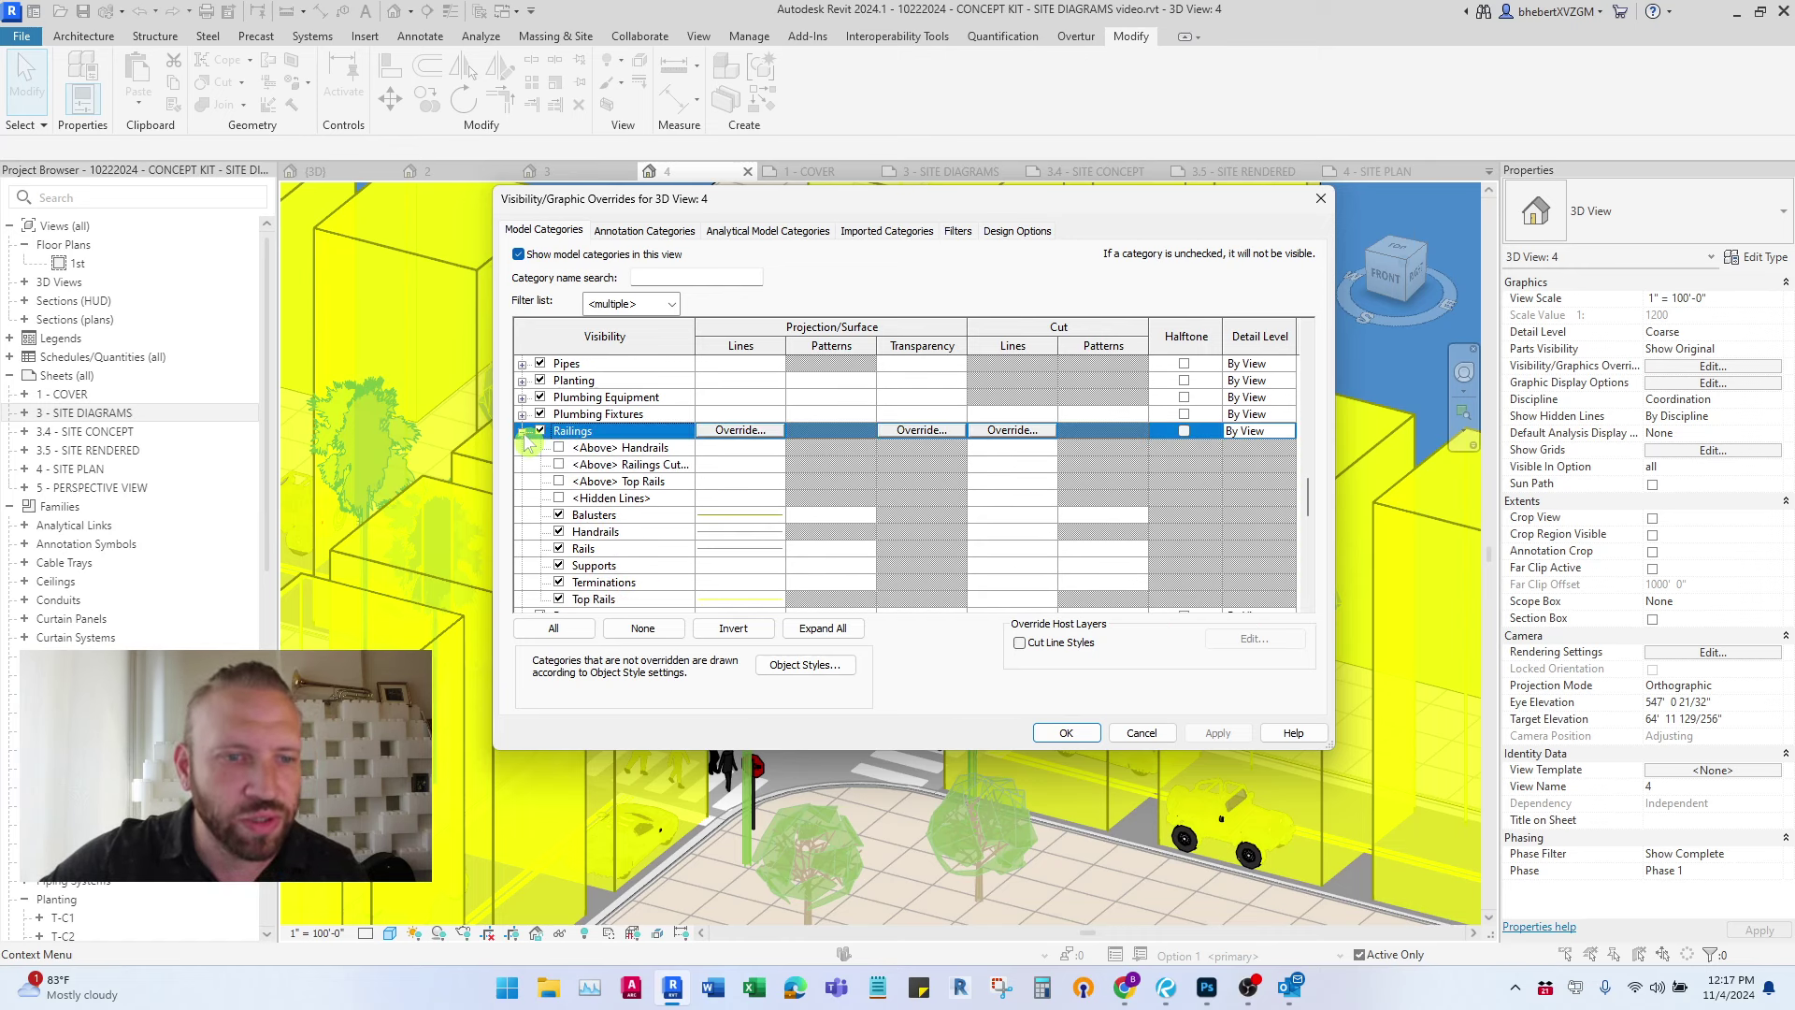
left_click(1064, 732)
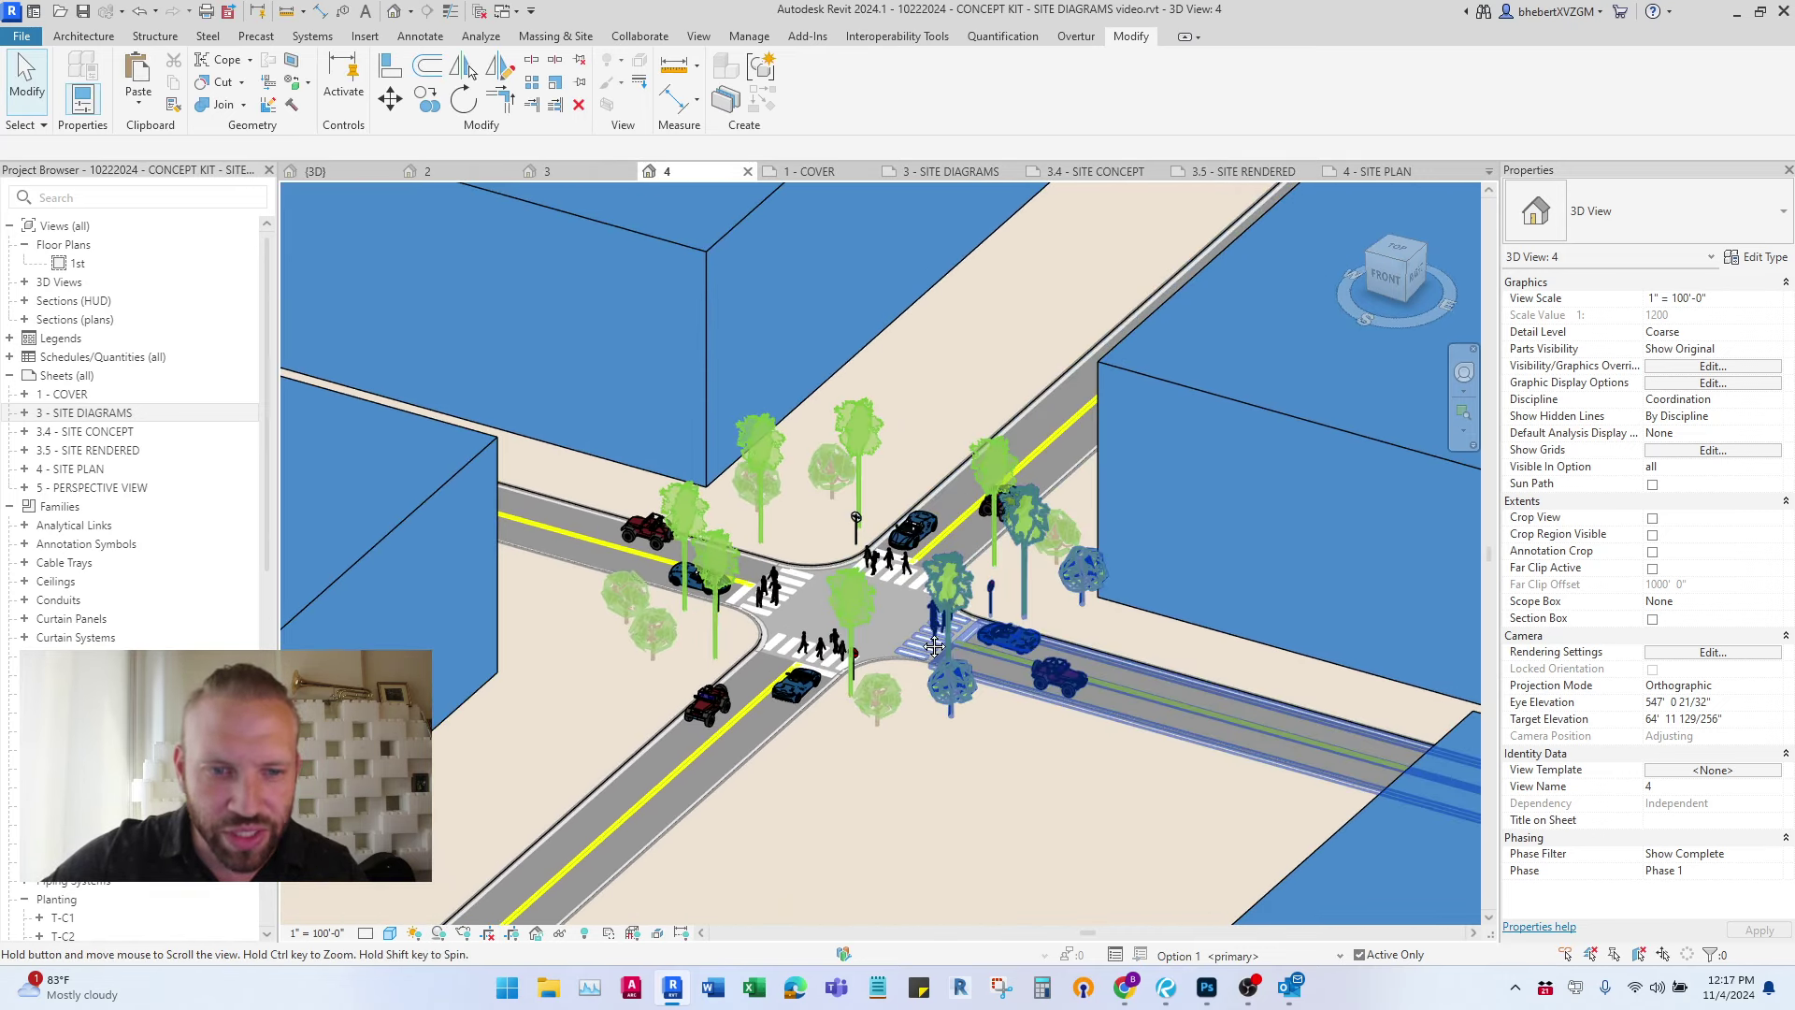
- Examine the cars, pedestrians, signs, trees and crosswalks around the intersection and across the whole site in view 4
scroll(821, 608, "up", 5)
scroll(783, 573, "down", 5)
middle_click_drag(784, 573, 967, 550, "shift")
scroll(865, 552, "down", 4)
scroll(967, 550, "up", 5)
scroll(897, 561, "down", 4)
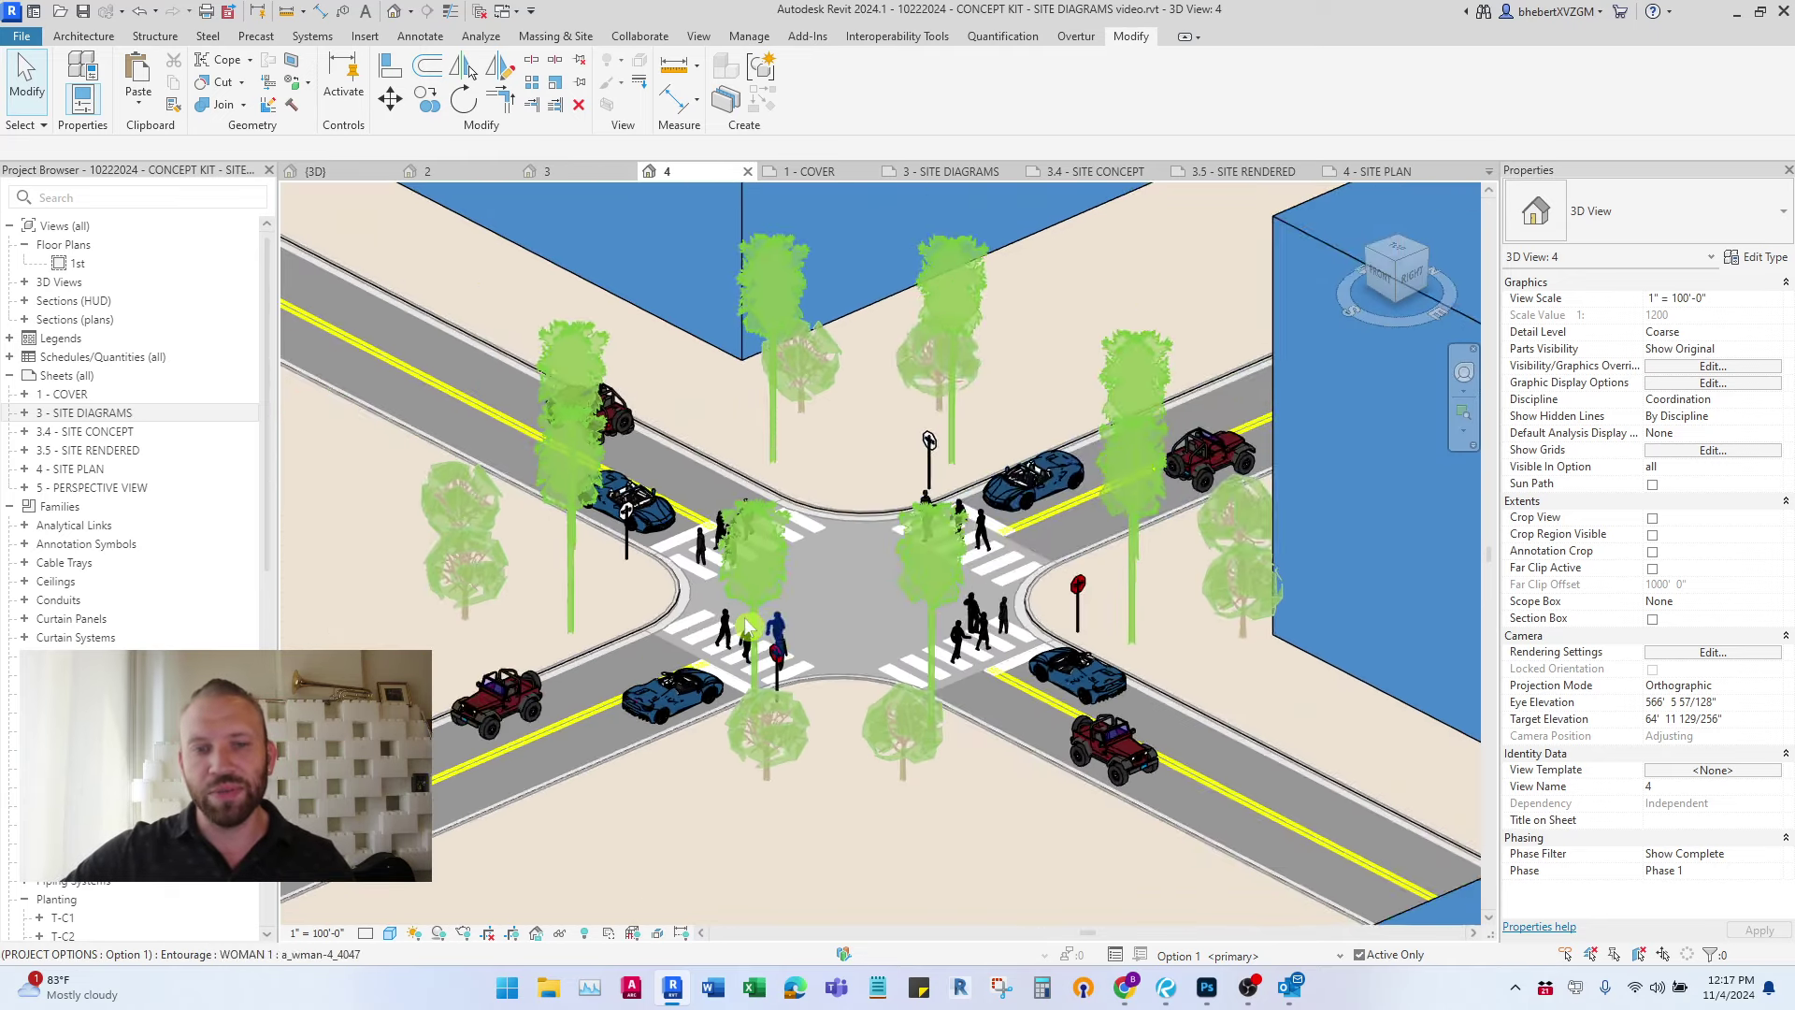
scroll(834, 568, "up", 4)
scroll(835, 567, "down", 4)
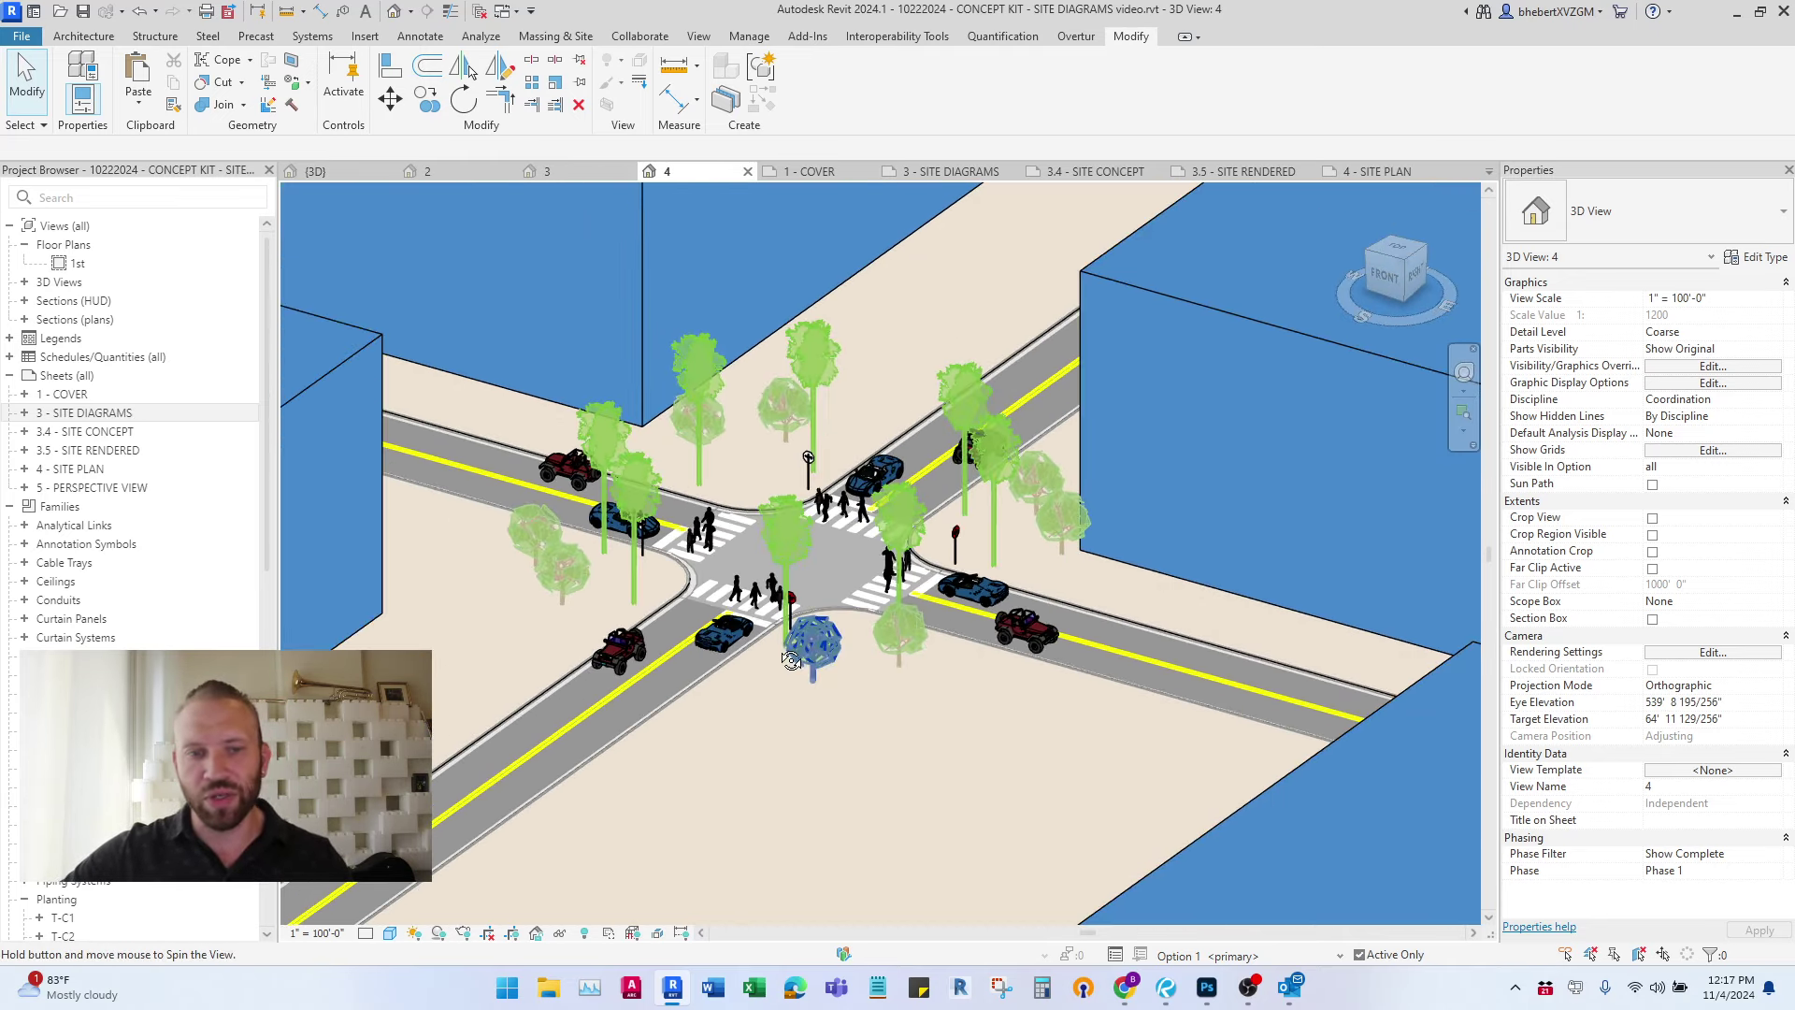
scroll(863, 562, "up", 2)
scroll(863, 562, "down", 6)
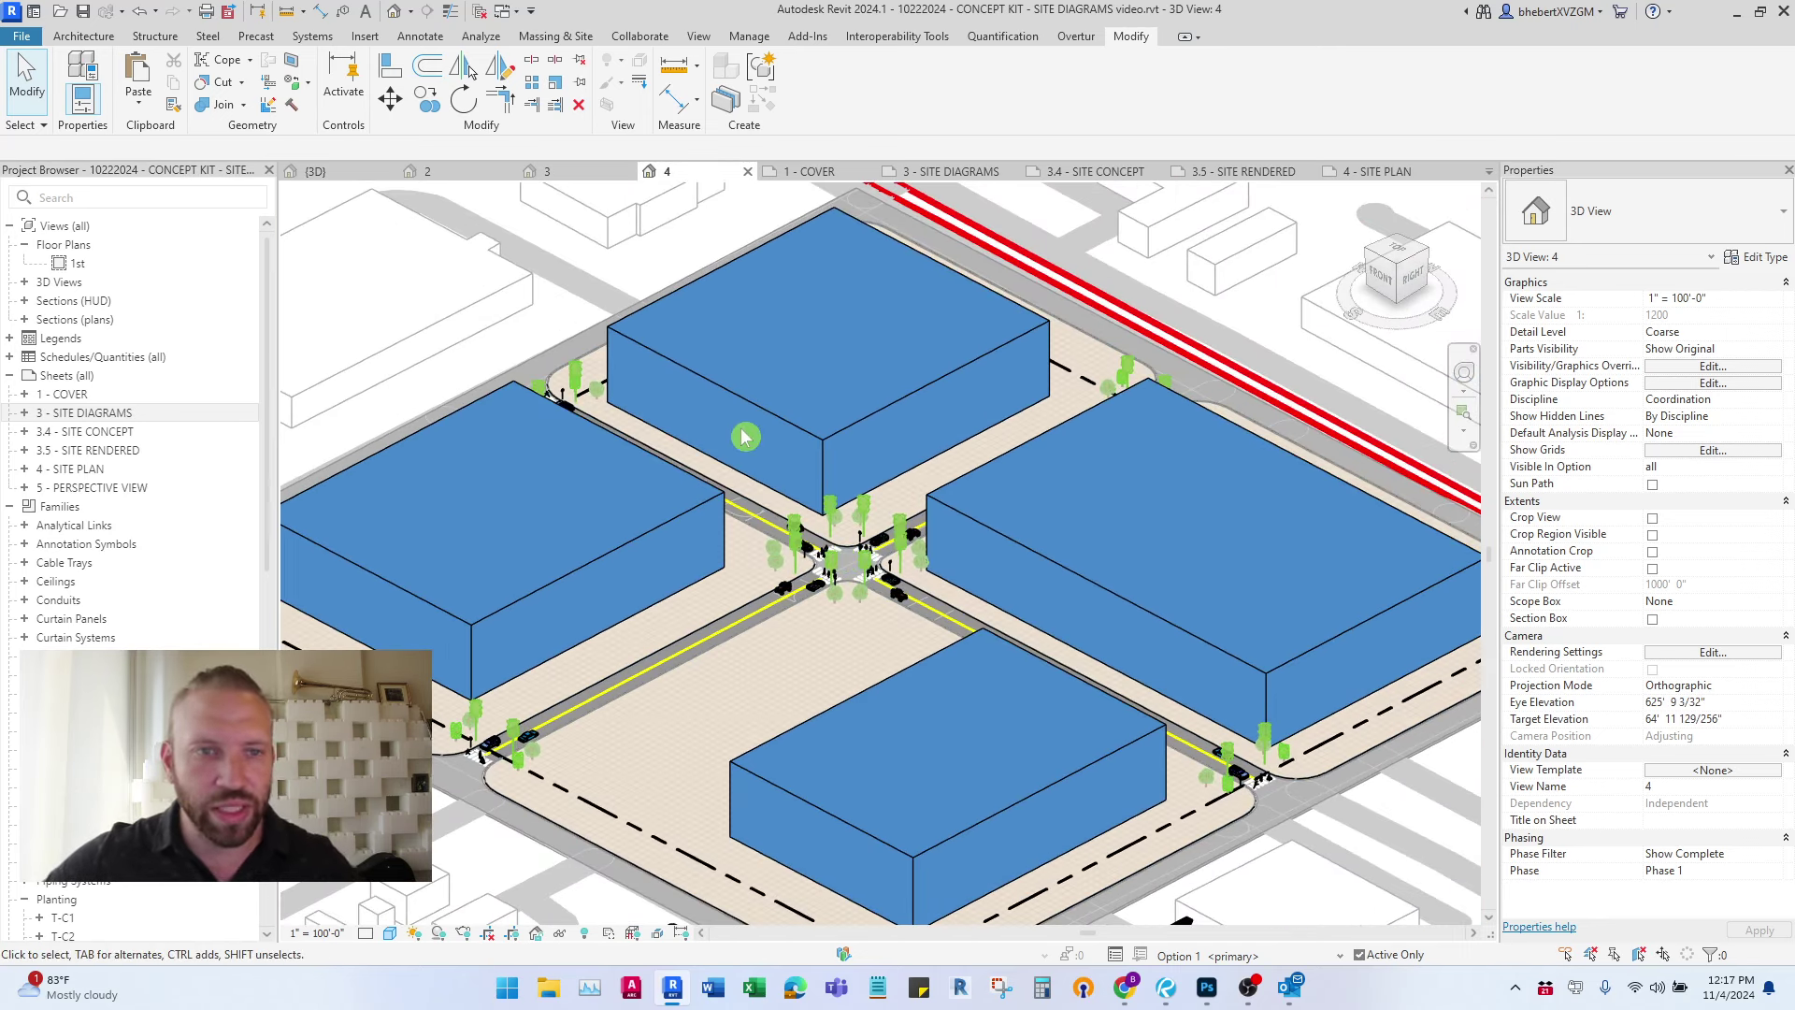
mouse_move(621, 471)
middle_mouse_down("shift")
mouse_move(645, 480)
mouse_move(549, 400)
mouse_move(637, 481)
middle_mouse_up("shift")
scroll(636, 482, "down", 2)
- In the {3D} view, select the blue buildable volume with its wind railings and move them over the site from the top view
left_click(341, 173)
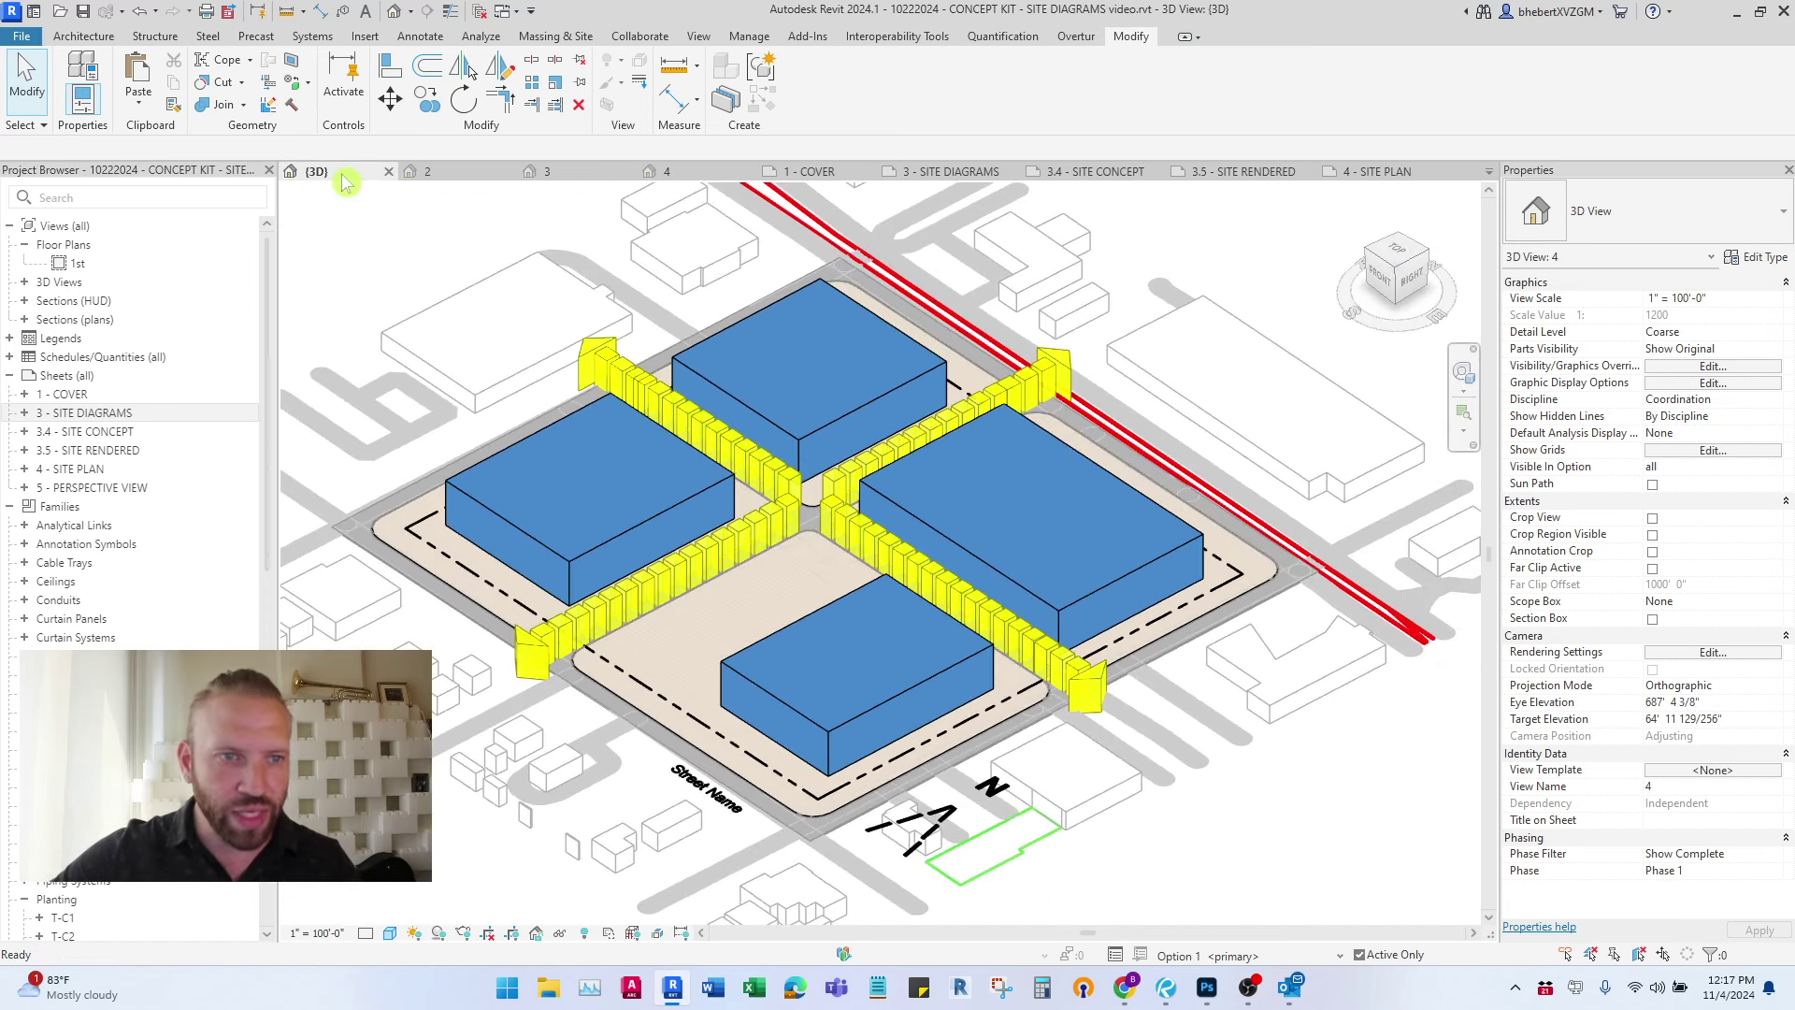
scroll(748, 472, "down", 1)
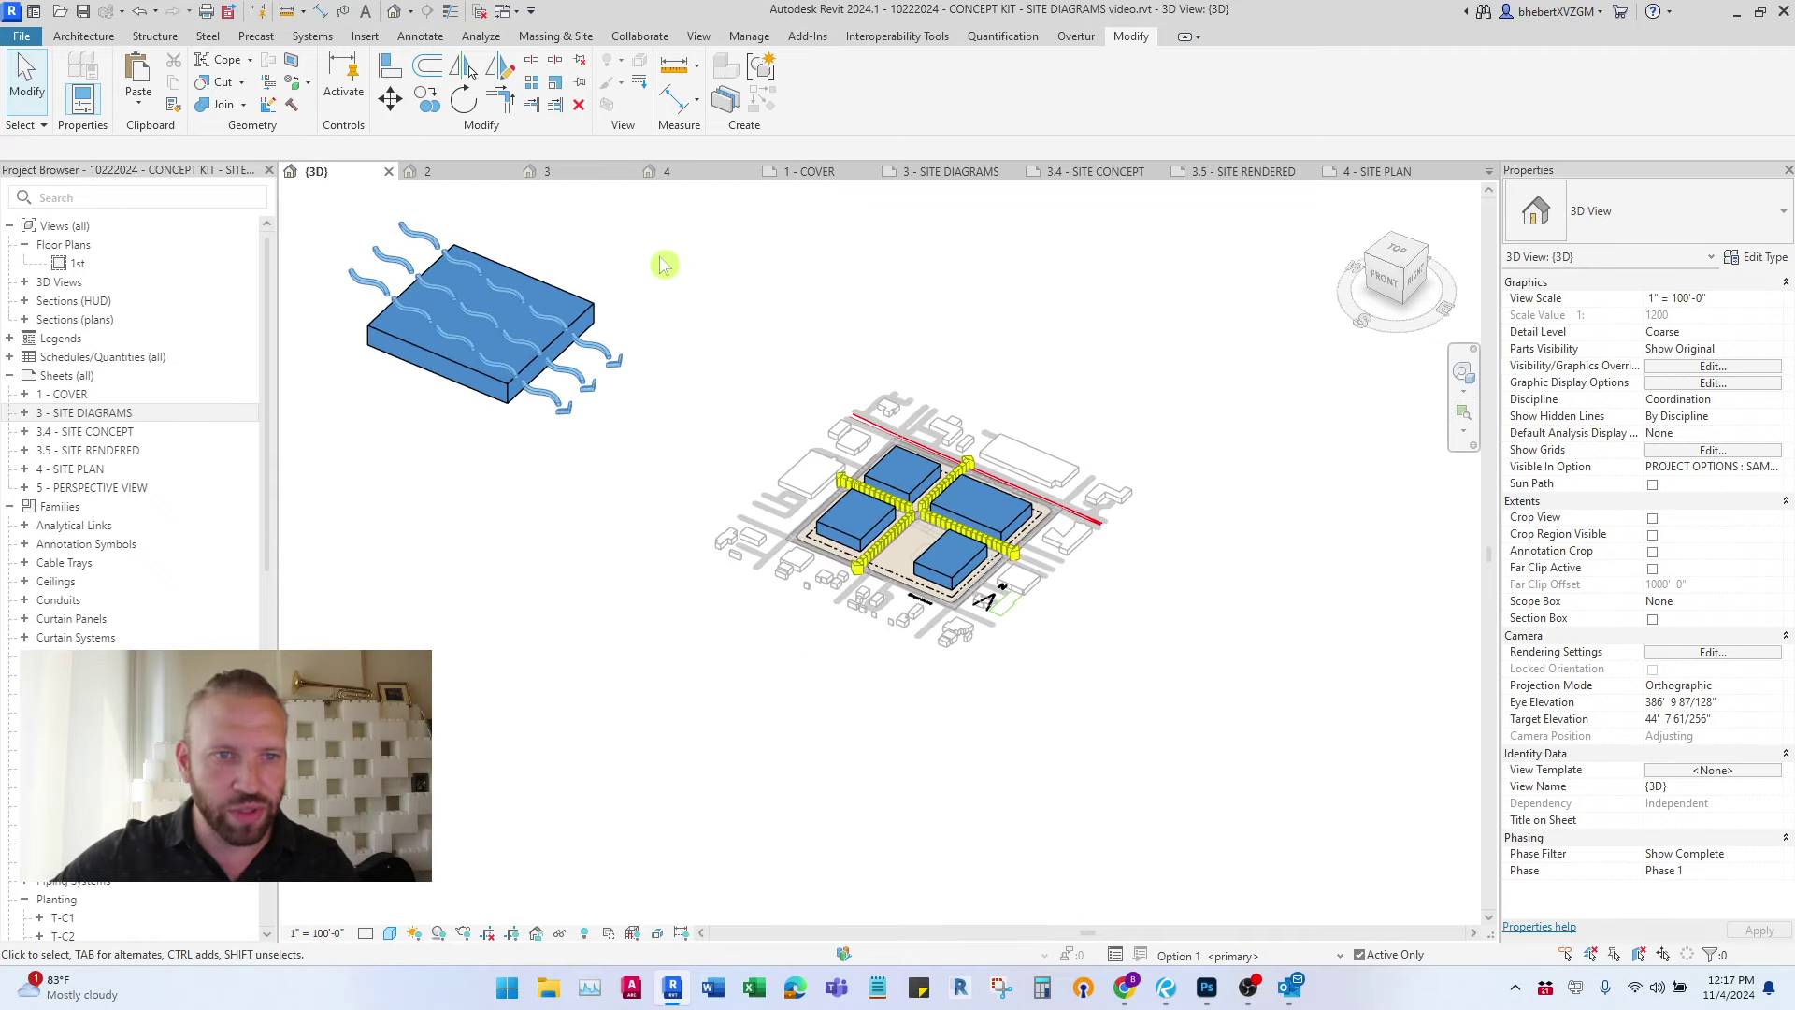
left_click_drag(665, 263, 523, 411)
left_click(1400, 259)
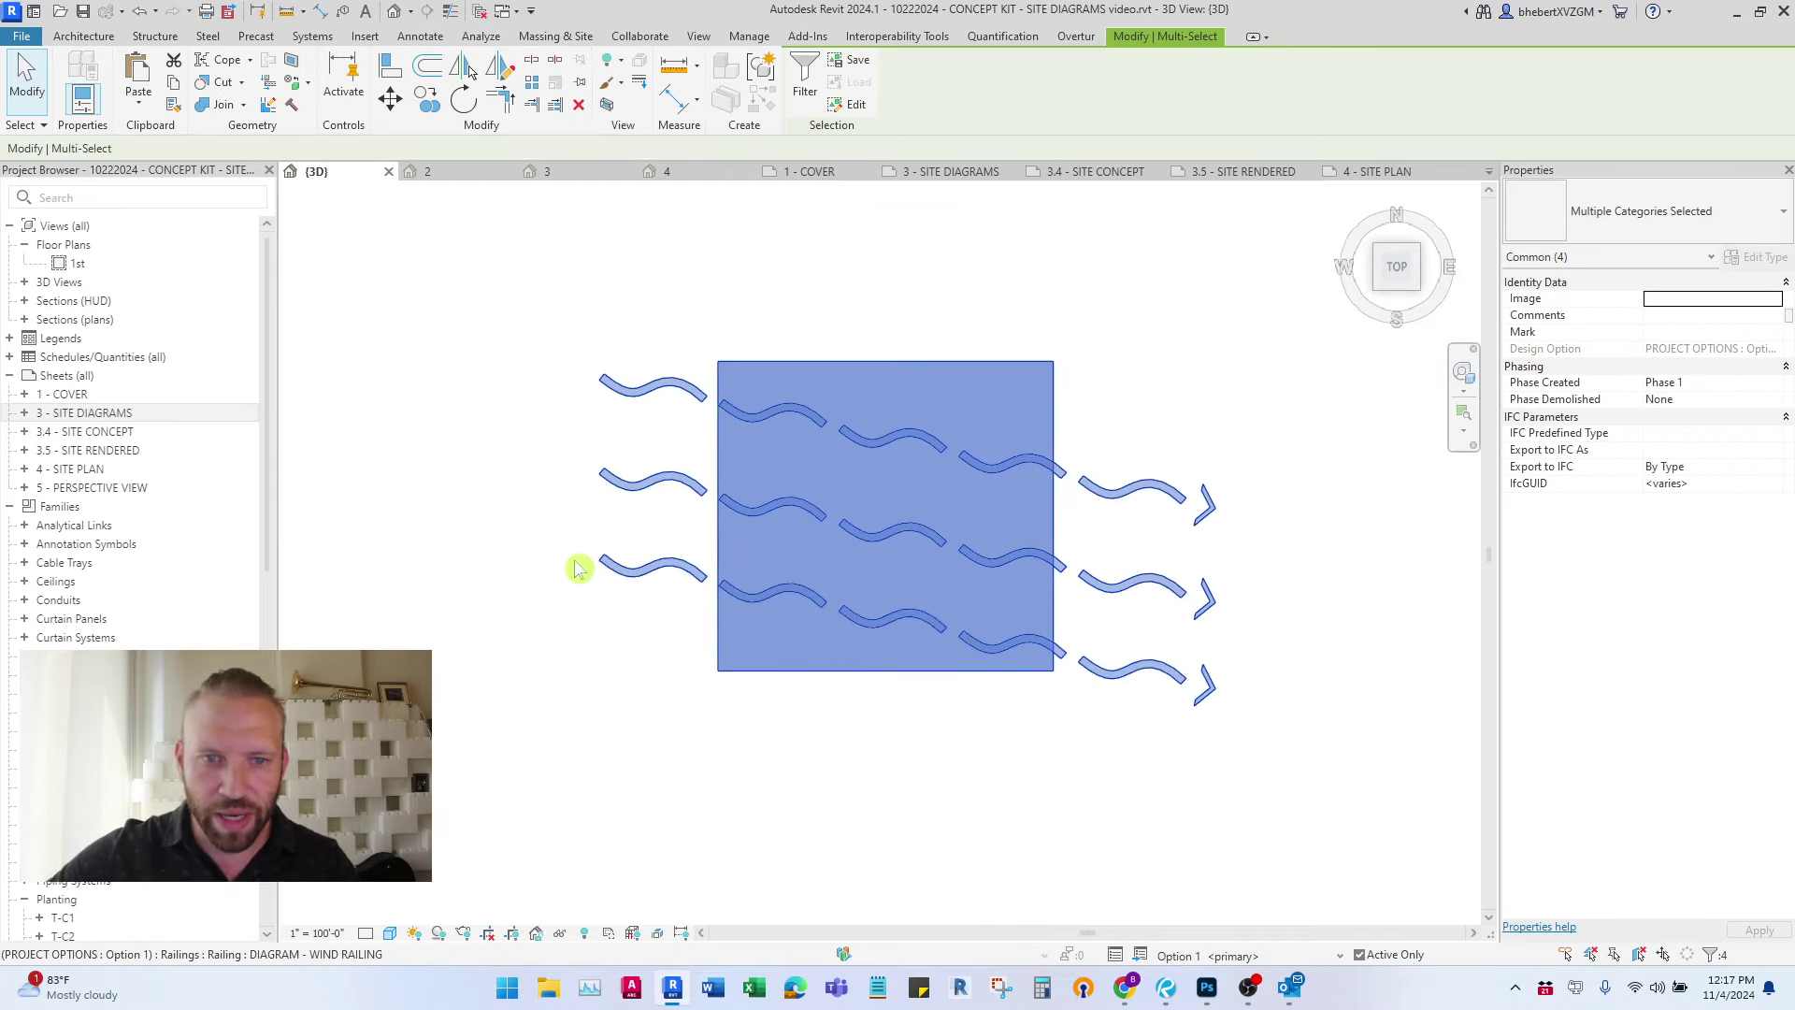
scroll(440, 561, "up", 1)
left_click_drag(440, 561, 996, 573)
scroll(893, 463, "up", 3)
scroll(905, 467, "up", 3)
left_click_drag(860, 563, 734, 525)
scroll(646, 486, "down", 3)
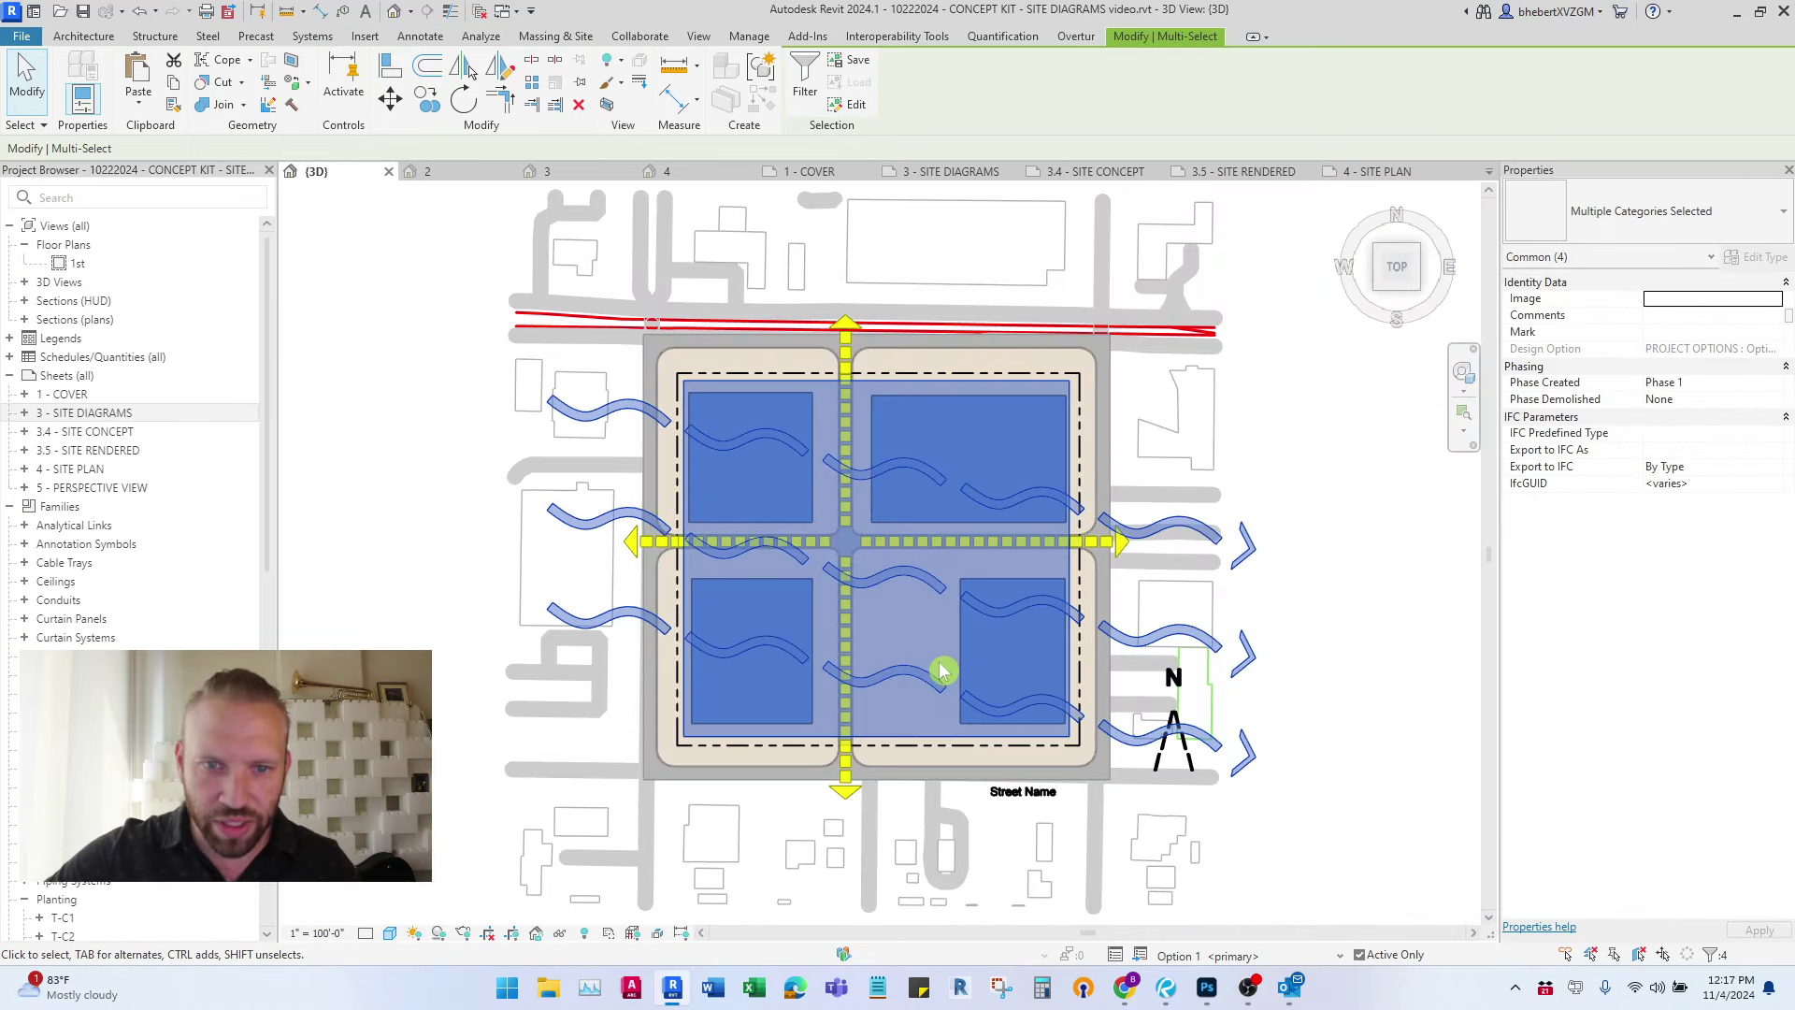
scroll(893, 669, "up", 1)
scroll(902, 645, "down", 1)
- Examine the blue volume and wind railings placed over the site from an isometric angle in the {3D} view
middle_click_drag(903, 641, 589, 299, "shift")
left_click(589, 299)
middle_click_drag(925, 677, 1522, 675, "shift")
left_click(1756, 764)
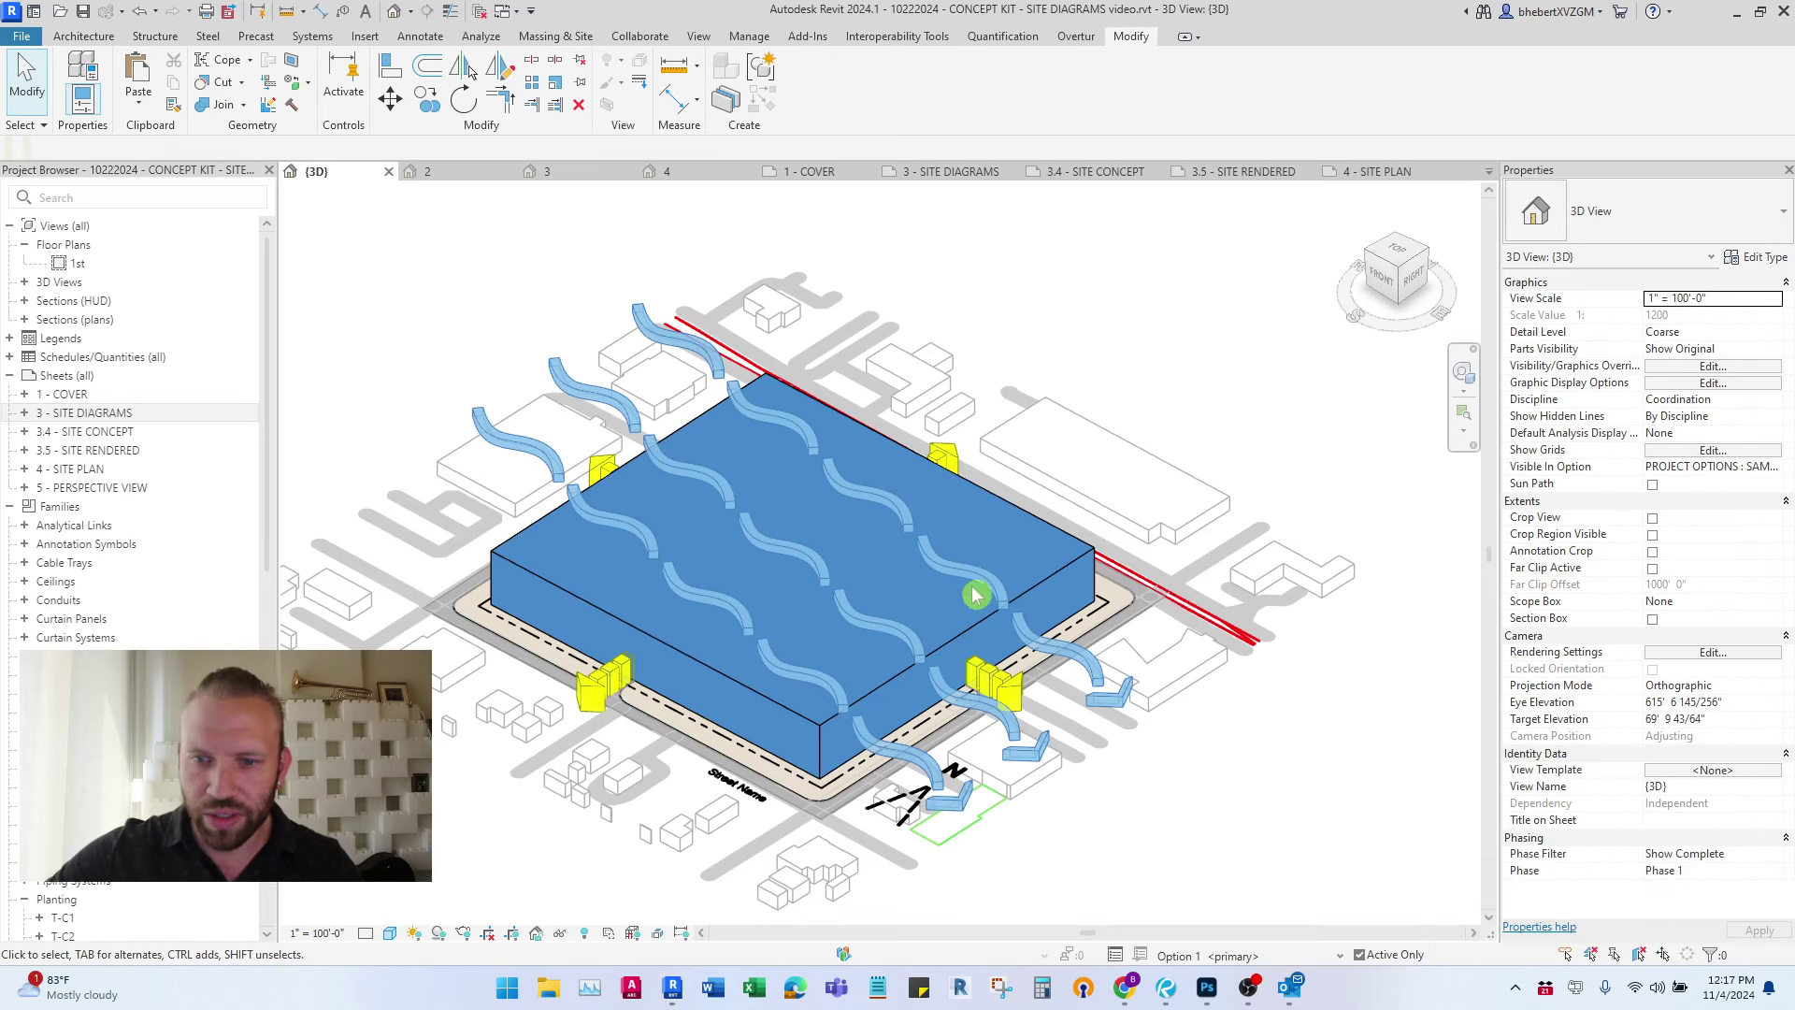
middle_click_drag(1281, 720, 1355, 697)
scroll(1354, 697, "down", 1)
left_click(1755, 763)
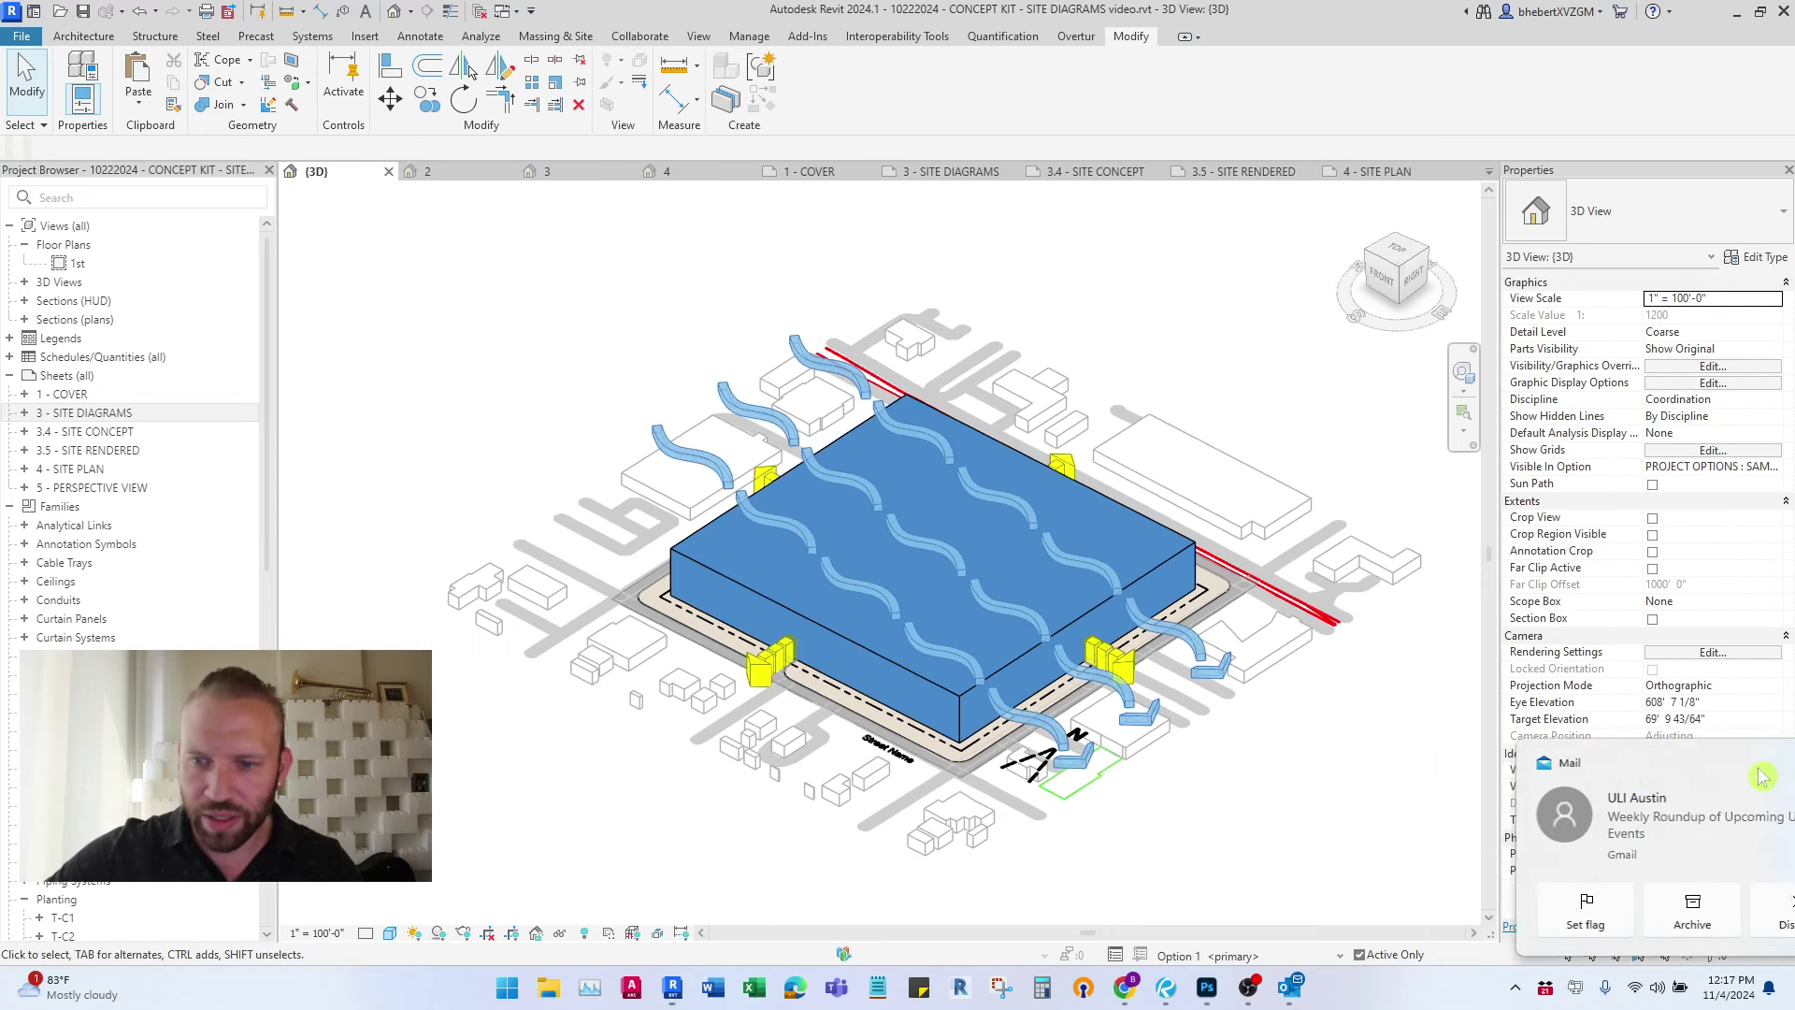
scroll(1122, 515, "up", 1)
middle_click_drag(1122, 514, 1099, 468, "shift")
left_click(1396, 264)
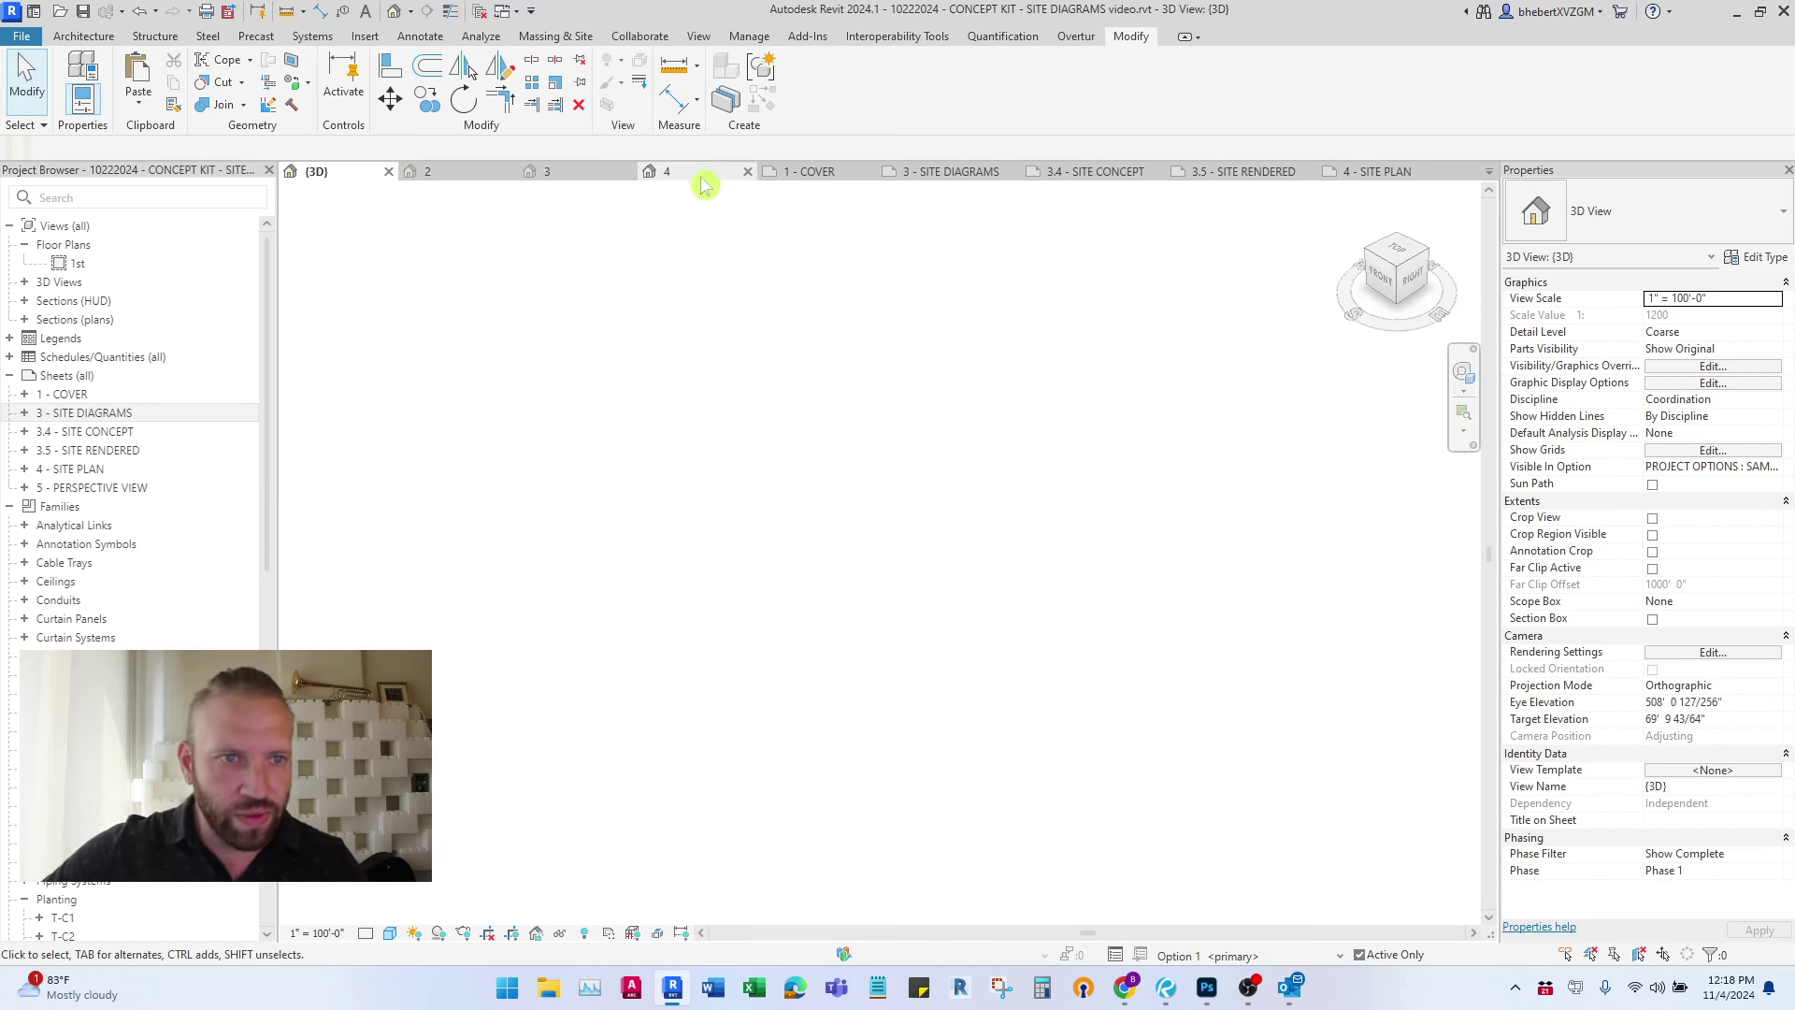
- Keep Option 1 as the active design option and open sheet 1 - COVER to check its site view
left_click(1339, 955)
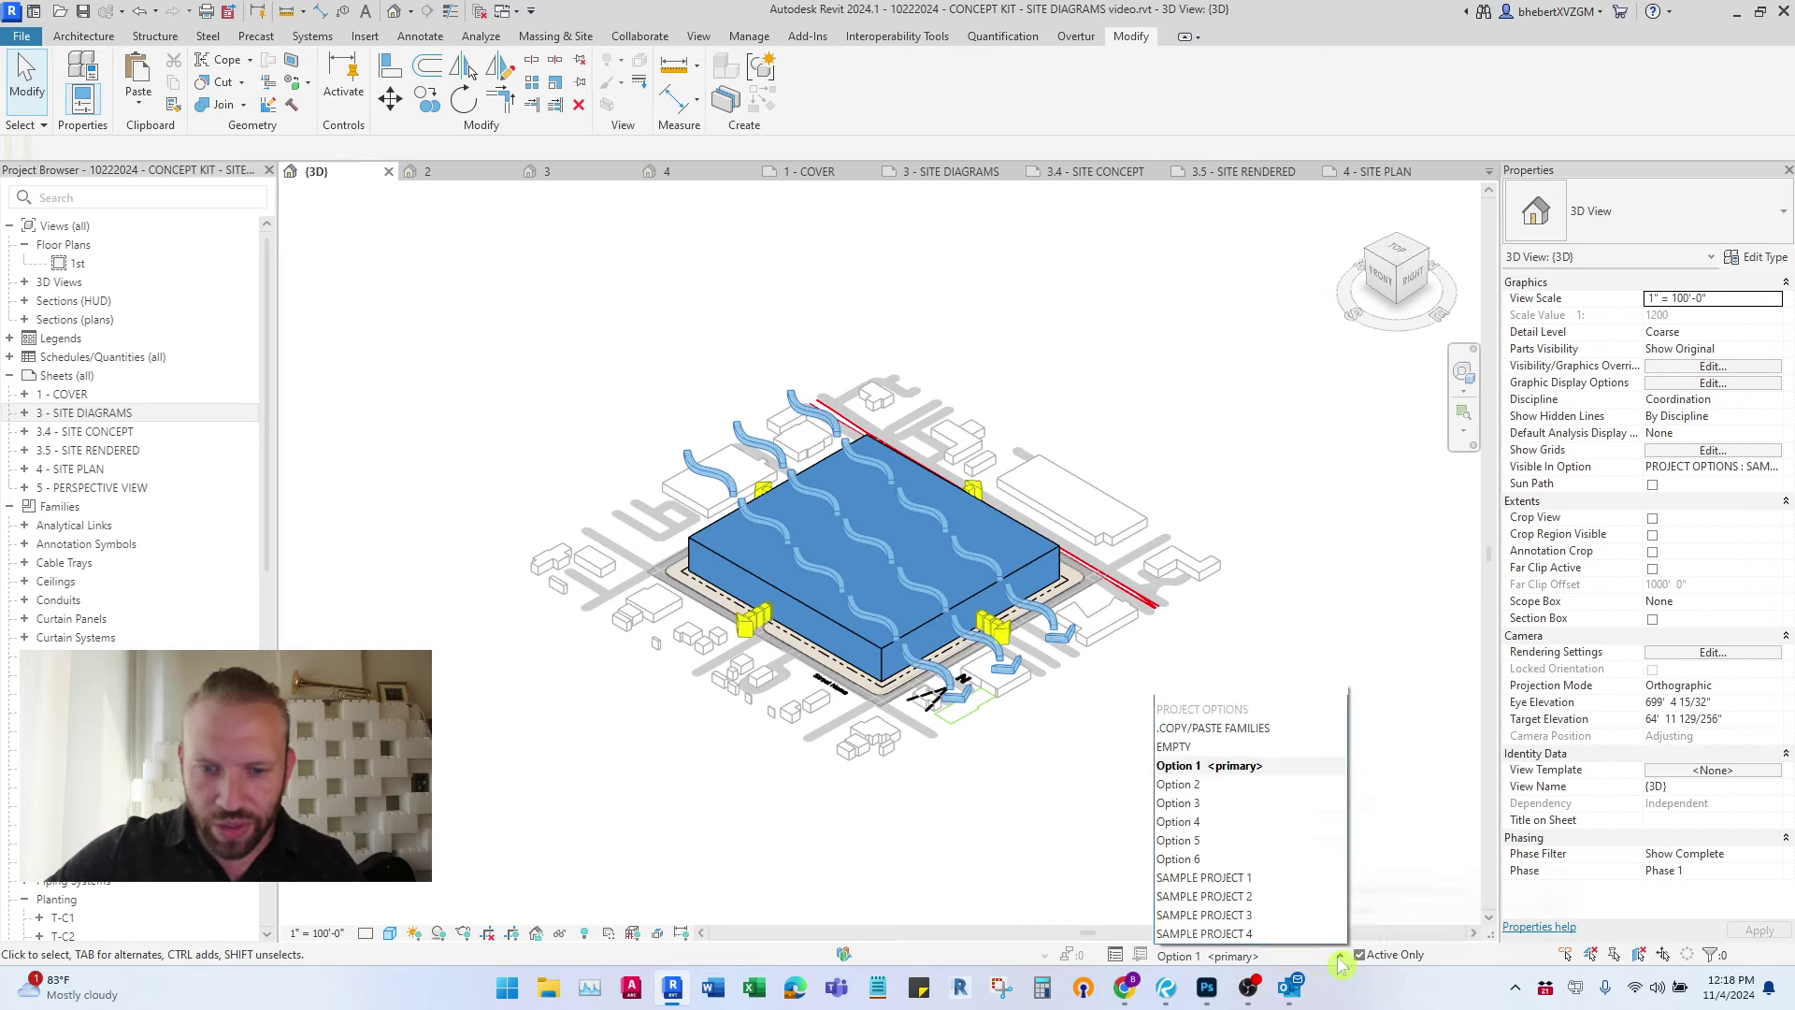
left_click(1234, 762)
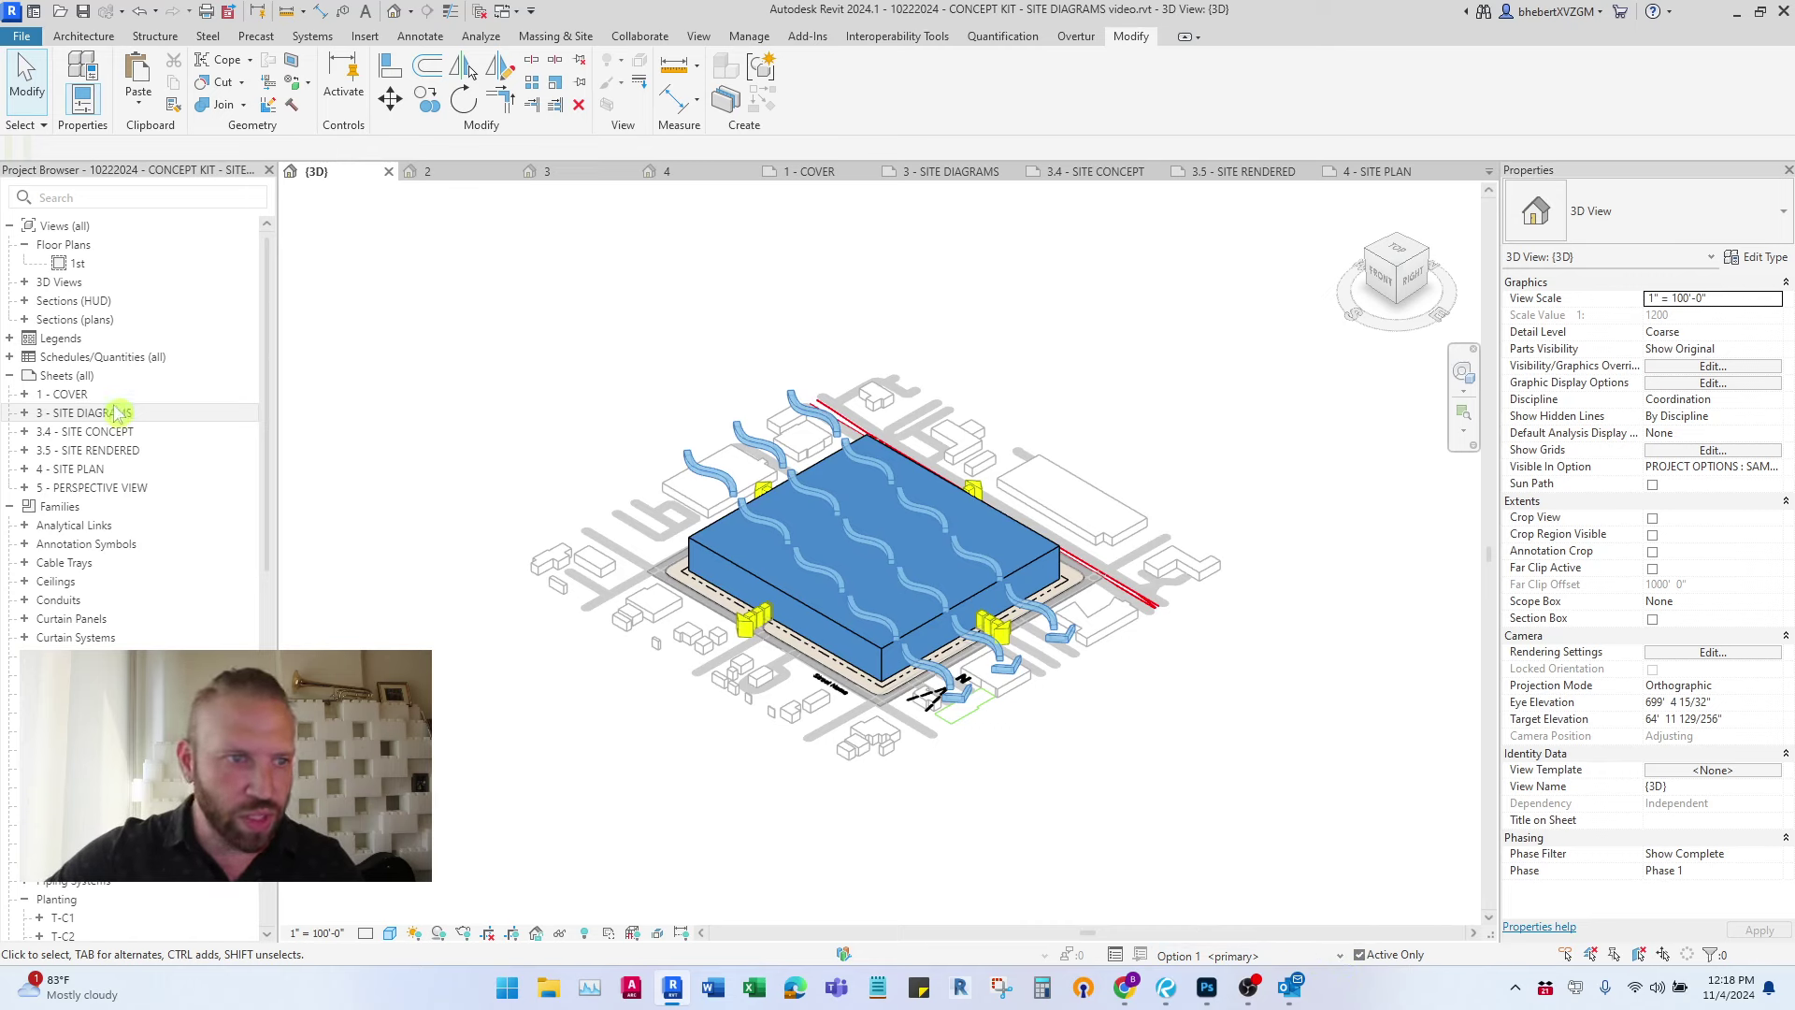
double_click(70, 394)
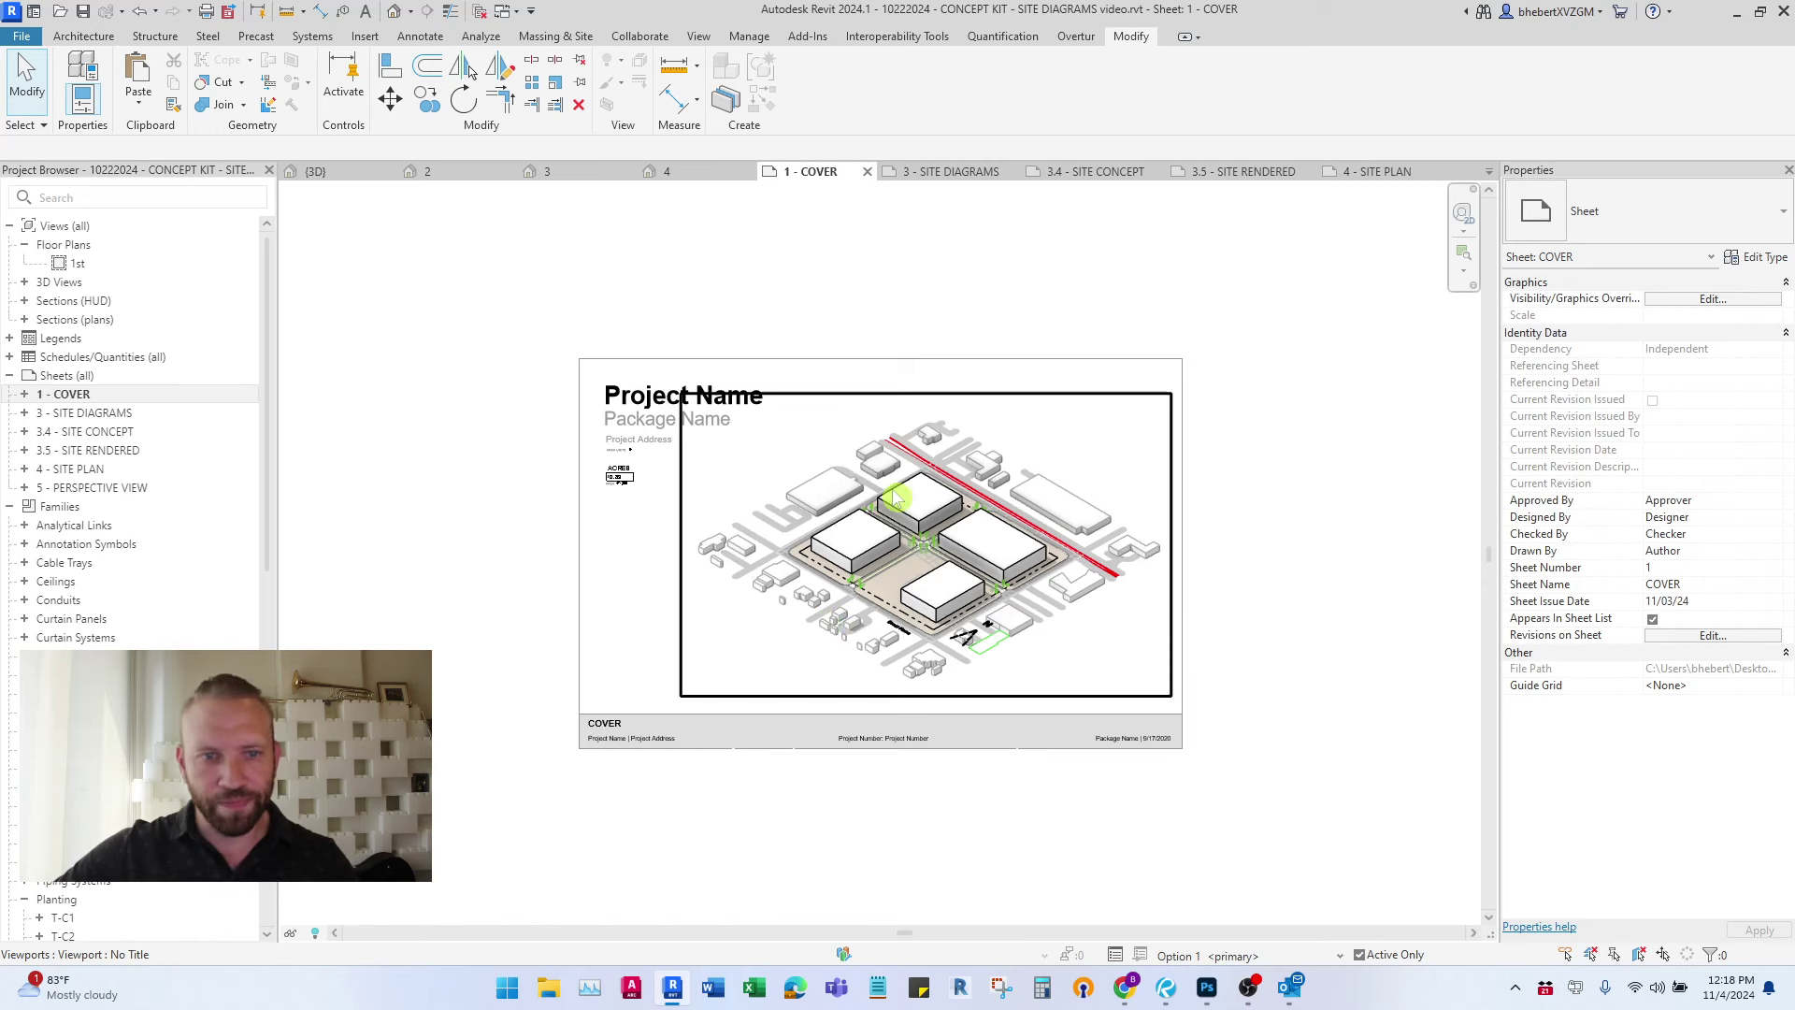
- Open sheet 3 - SITE DIAGRAMS and examine the Massing + Landscape diagram up close
double_click(86, 416)
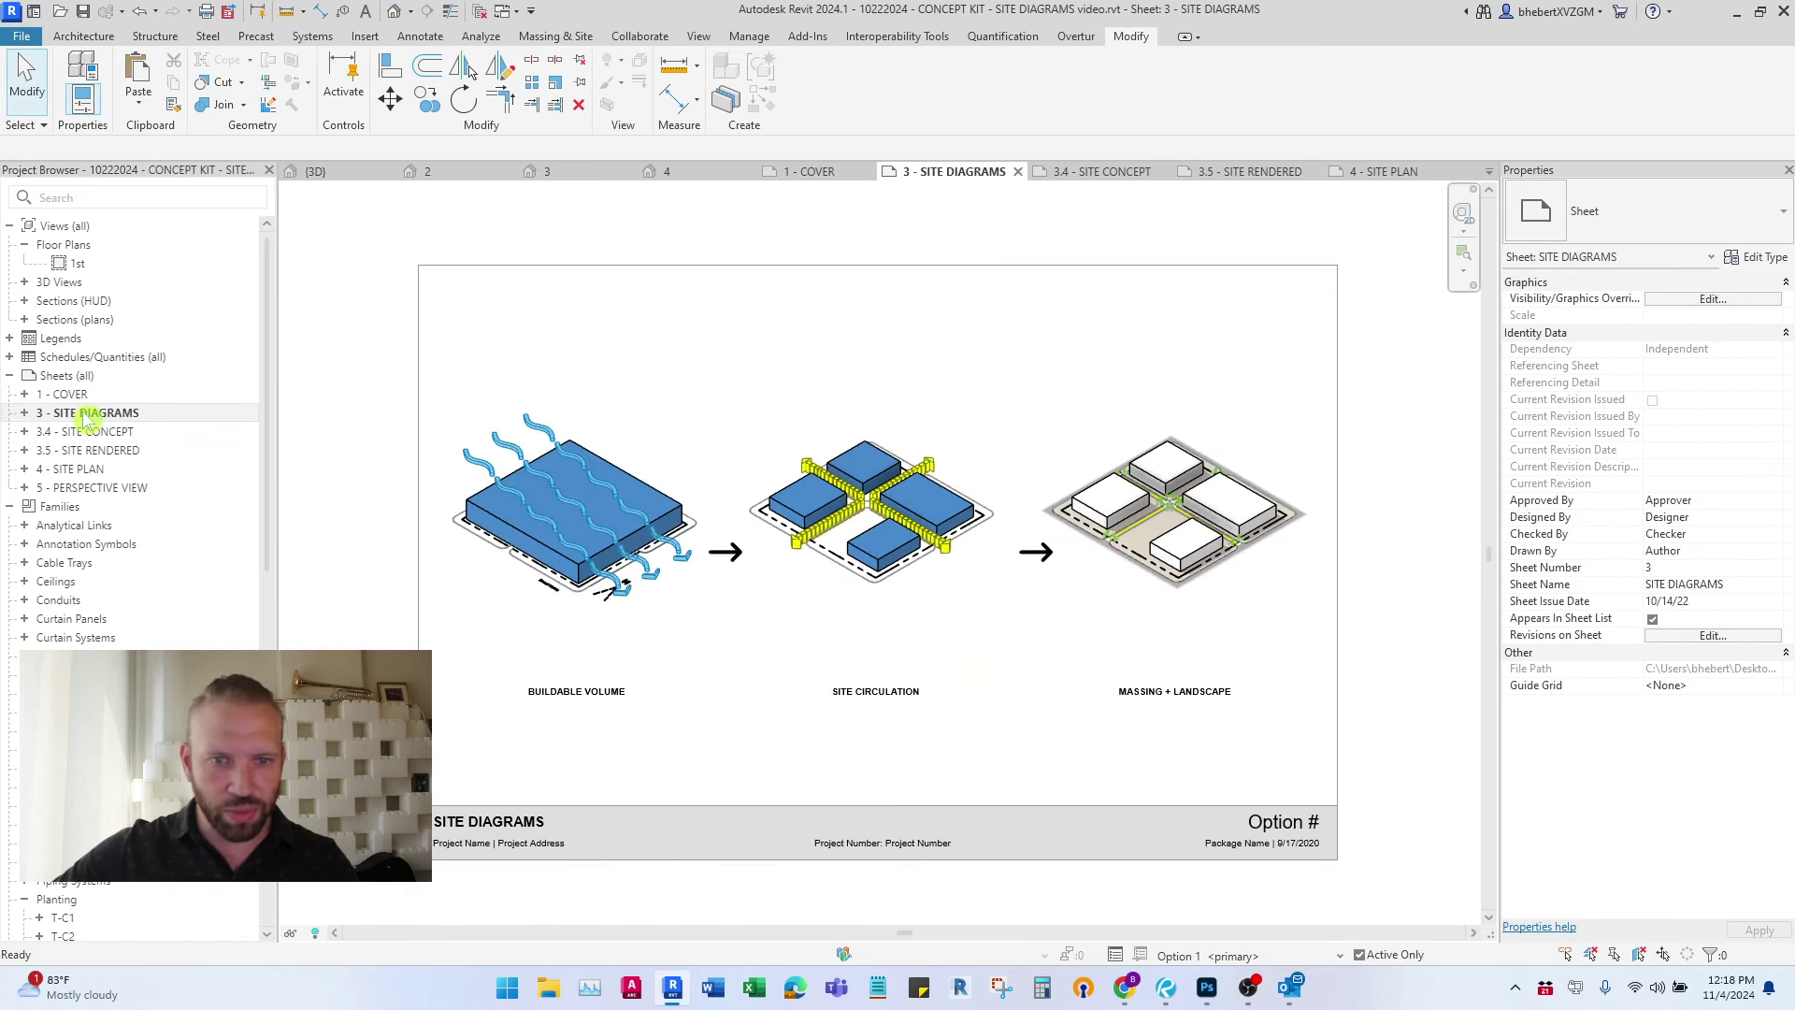
scroll(1232, 522, "up", 5)
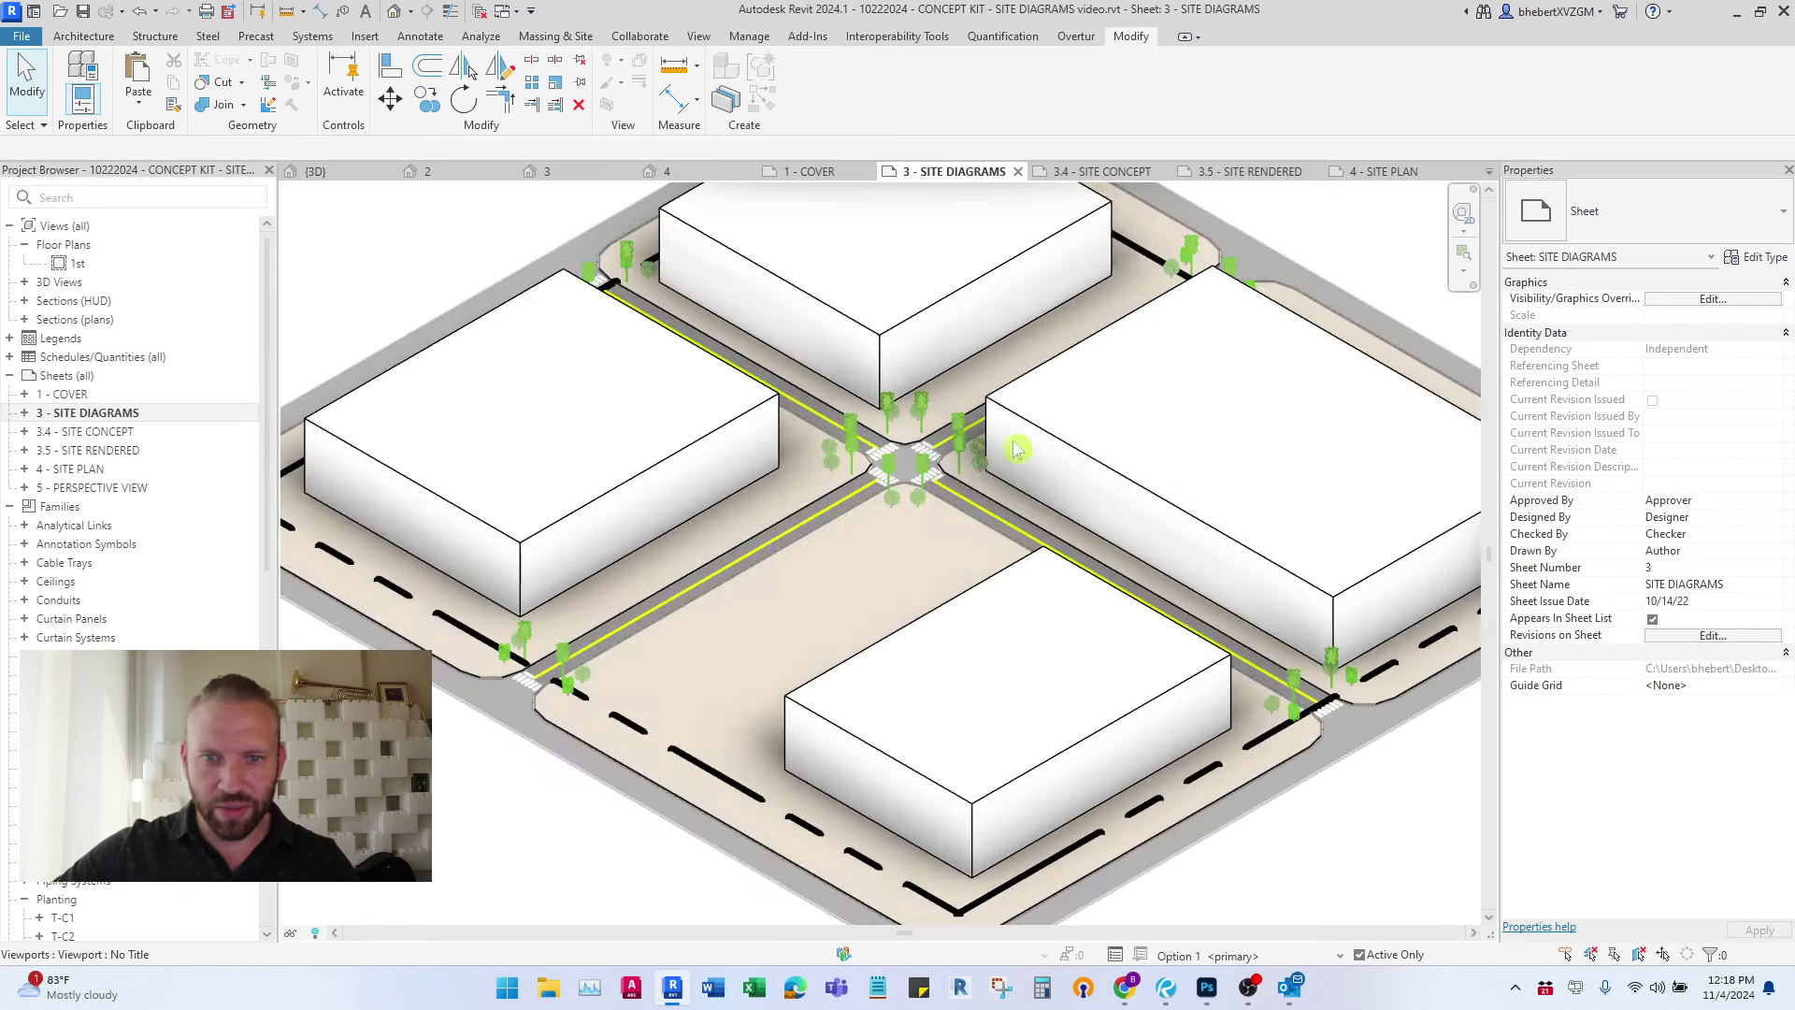
scroll(983, 424, "up", 3)
scroll(983, 424, "down", 8)
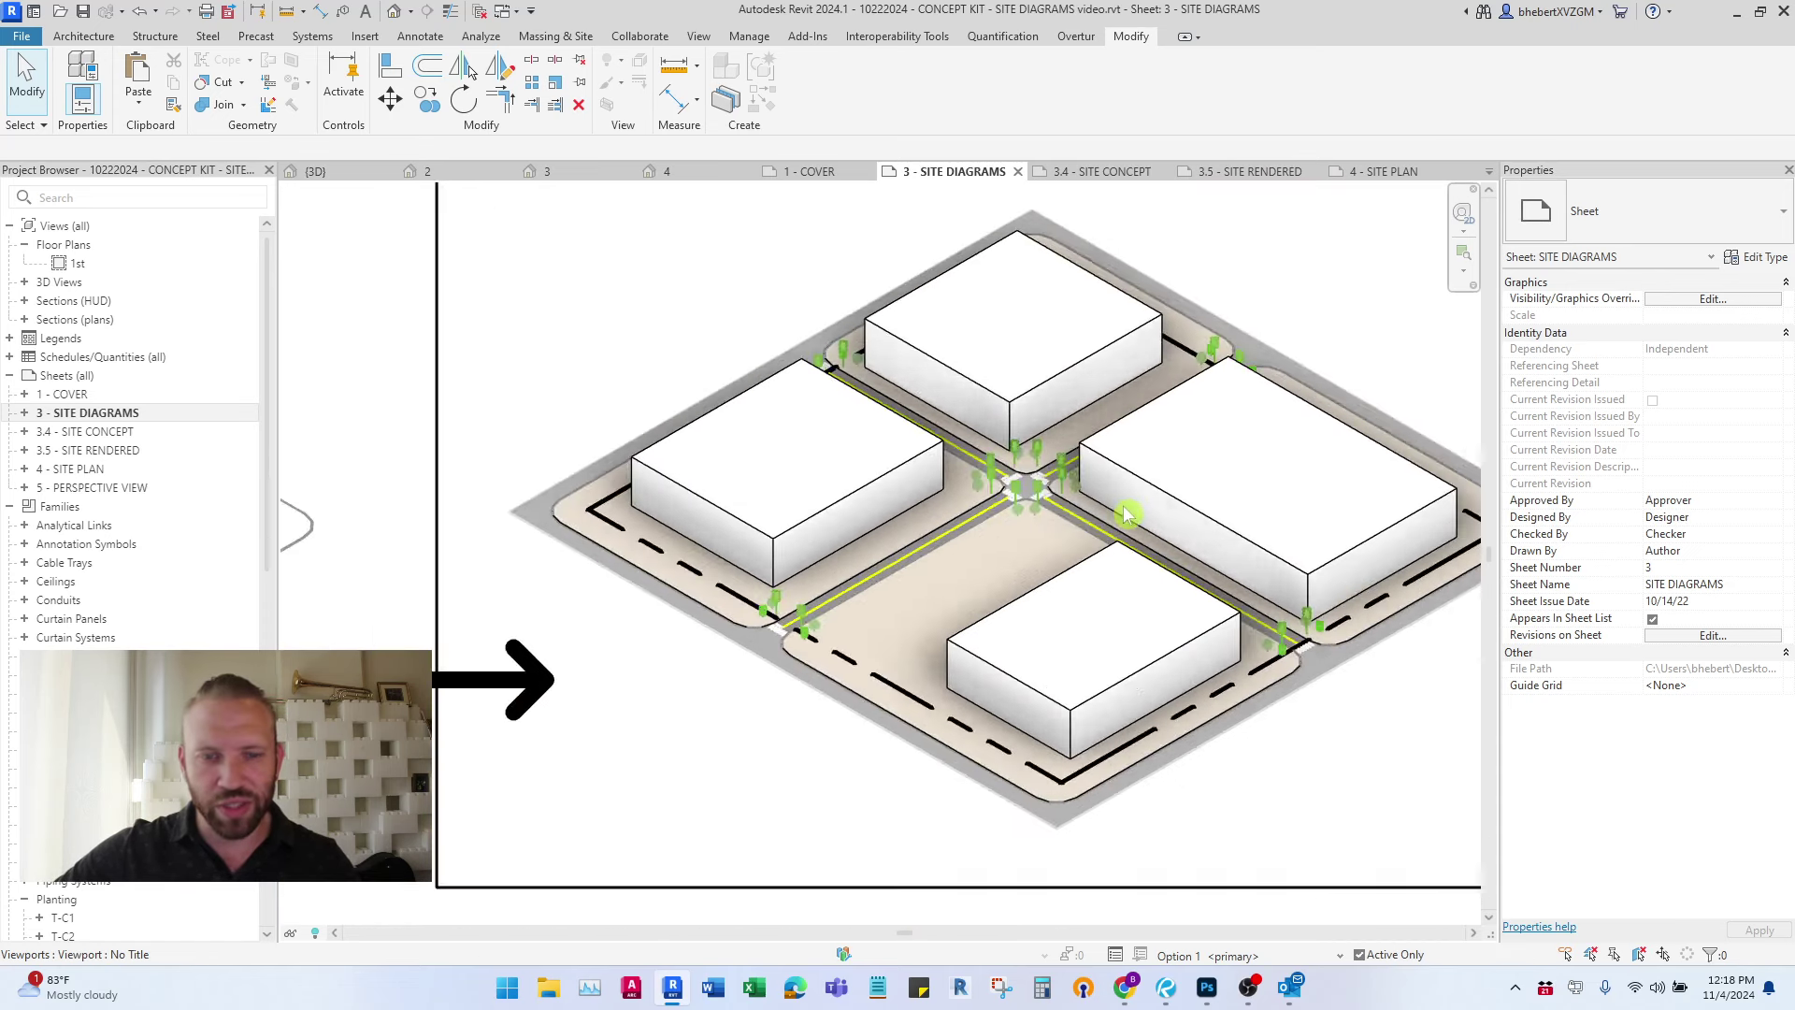
- Open sheets 3.4 - SITE CONCEPT and 3.5 - SITE RENDERED and examine the site view on each
double_click(112, 436)
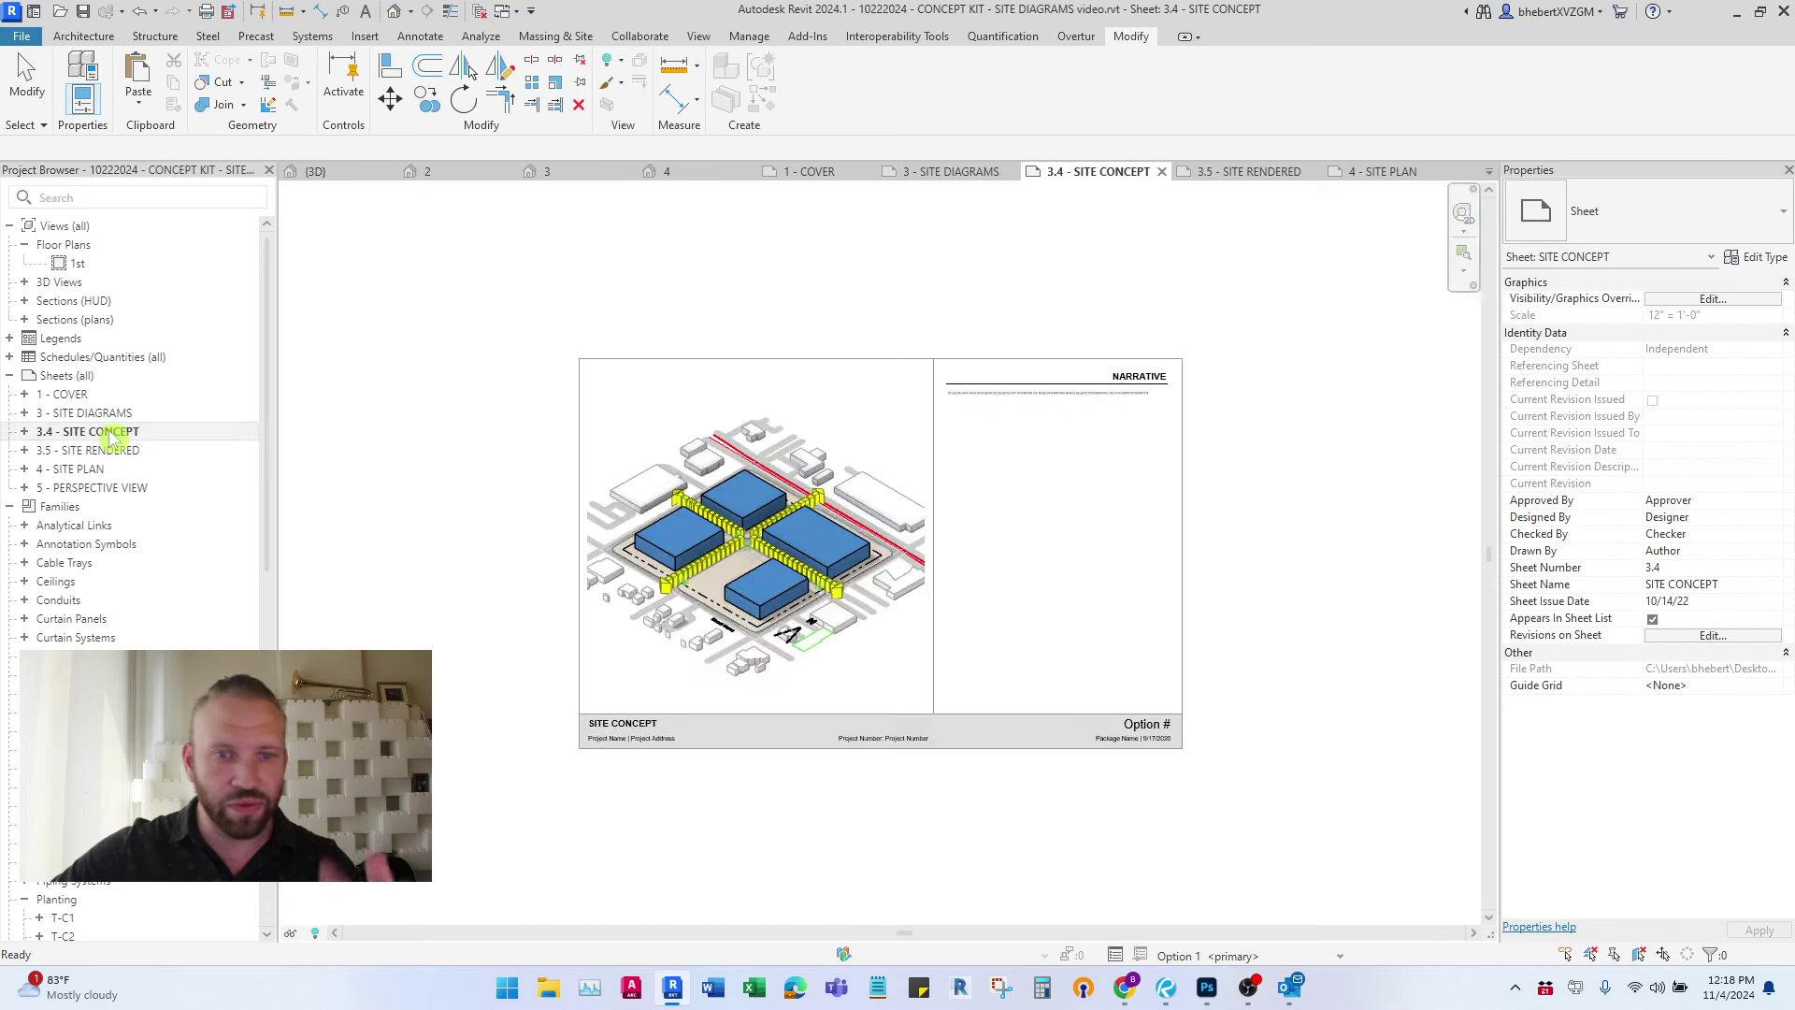
middle_click_drag(856, 526, 803, 534)
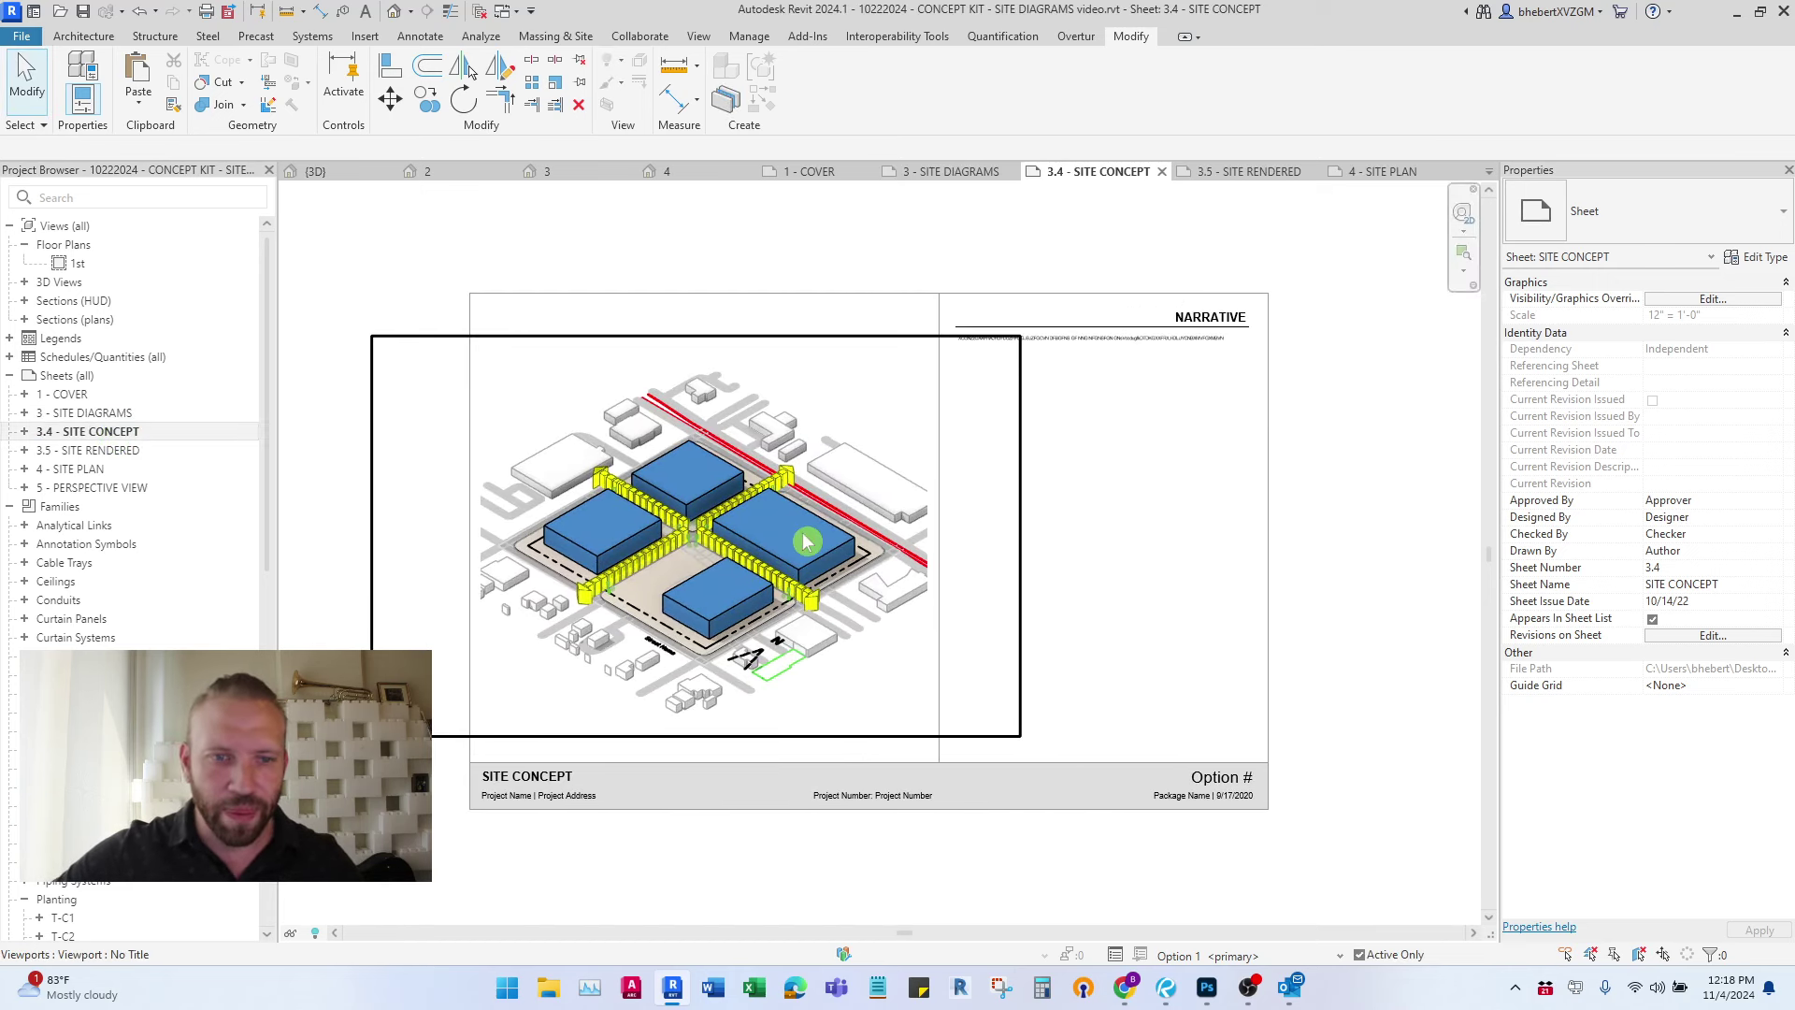
double_click(105, 452)
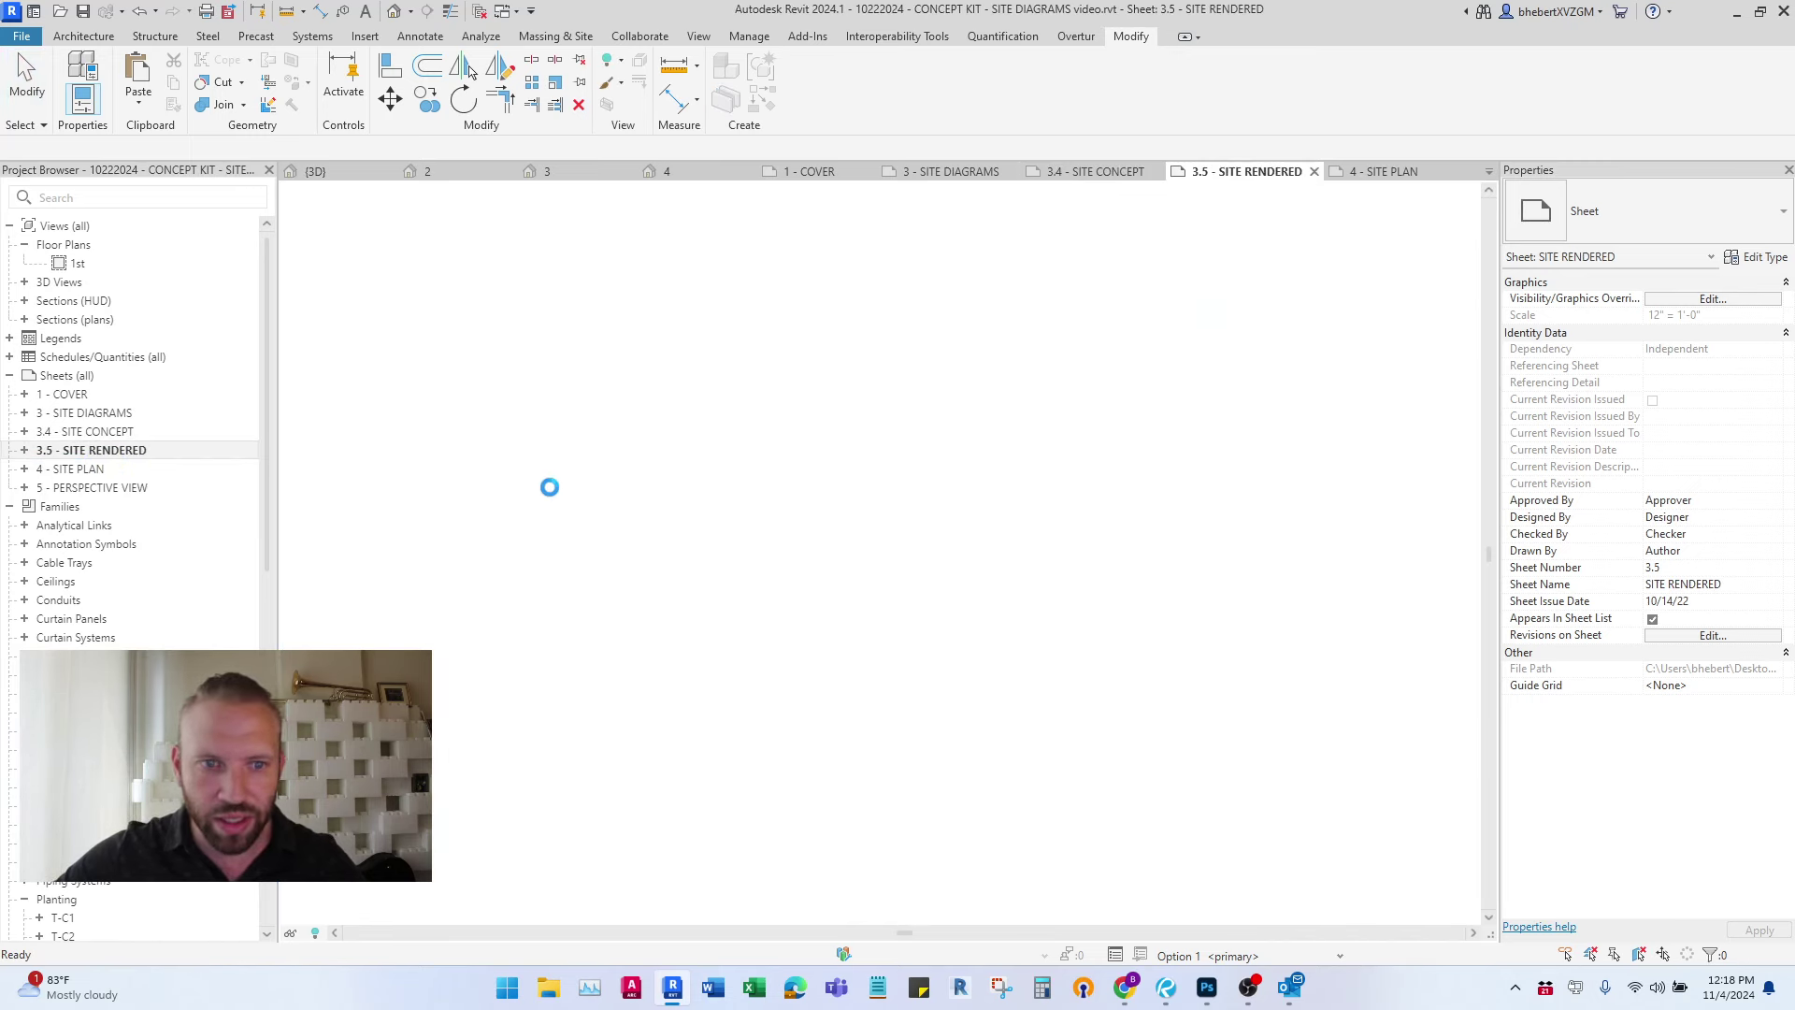
scroll(848, 465, "up", 8)
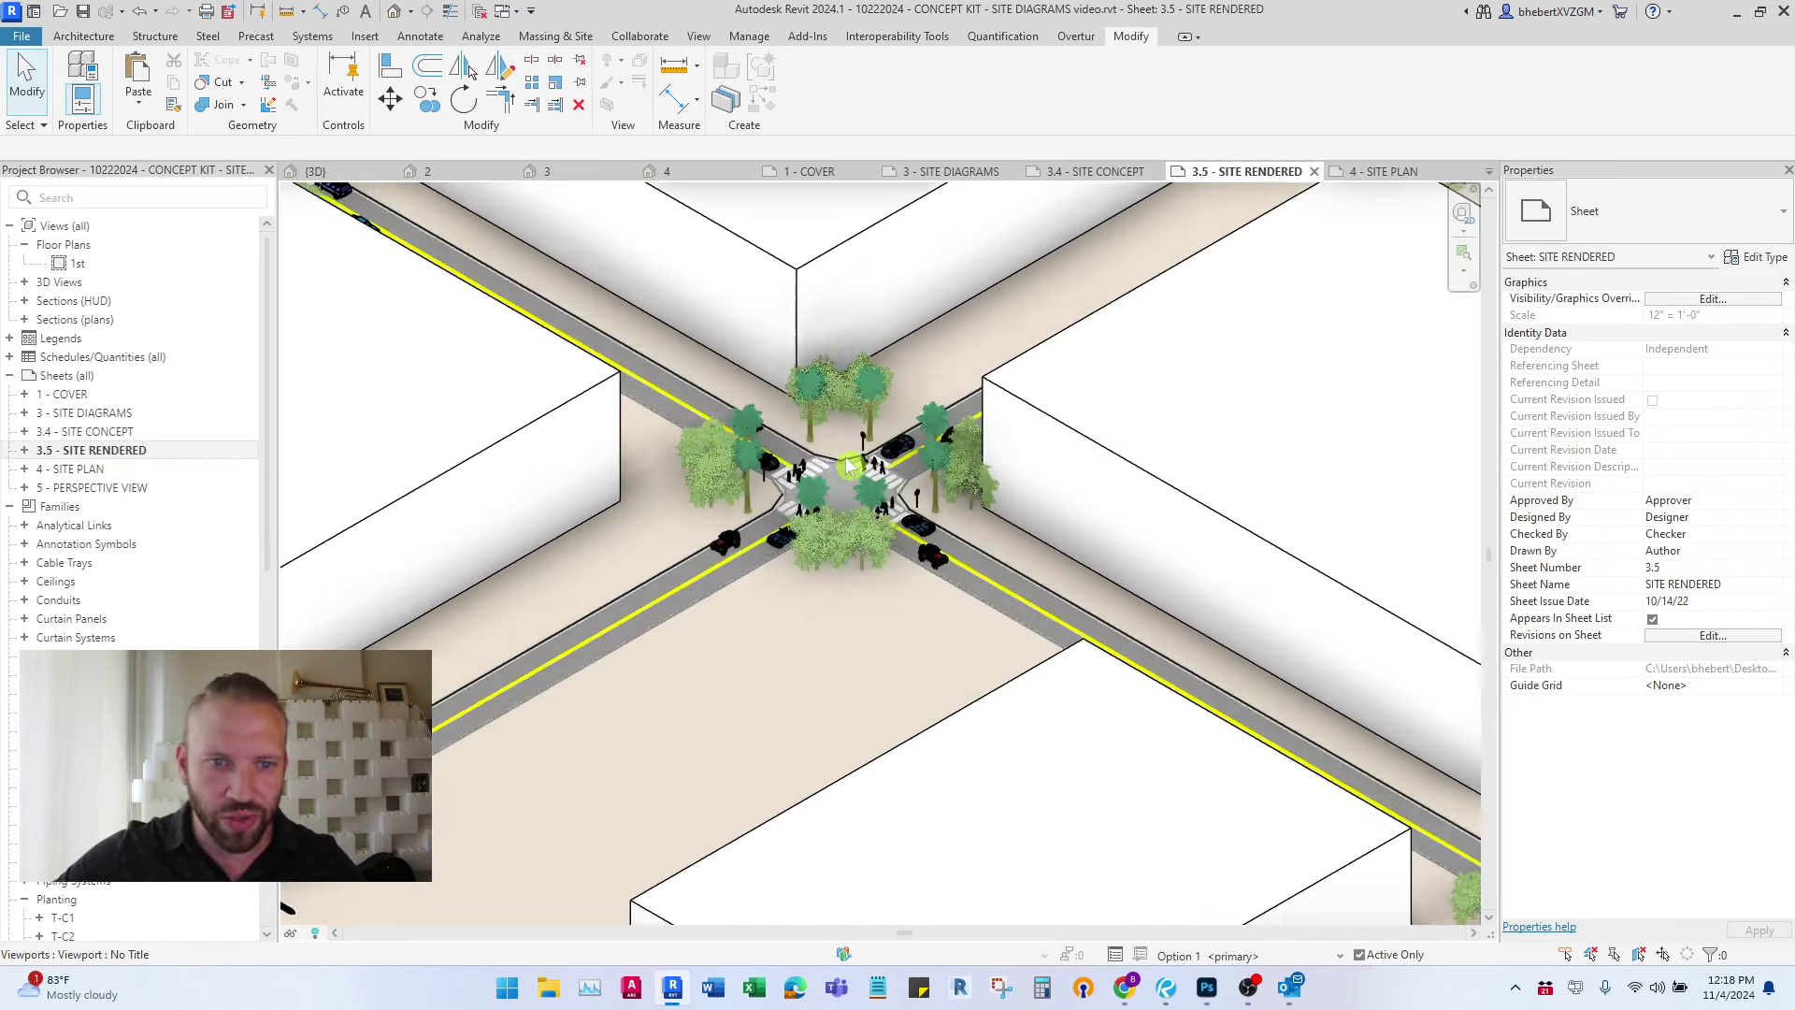
- Examine the trees, cars and pedestrians at the central intersection and the whole site on sheet 3.5 - SITE RENDERED
scroll(849, 465, "up", 3)
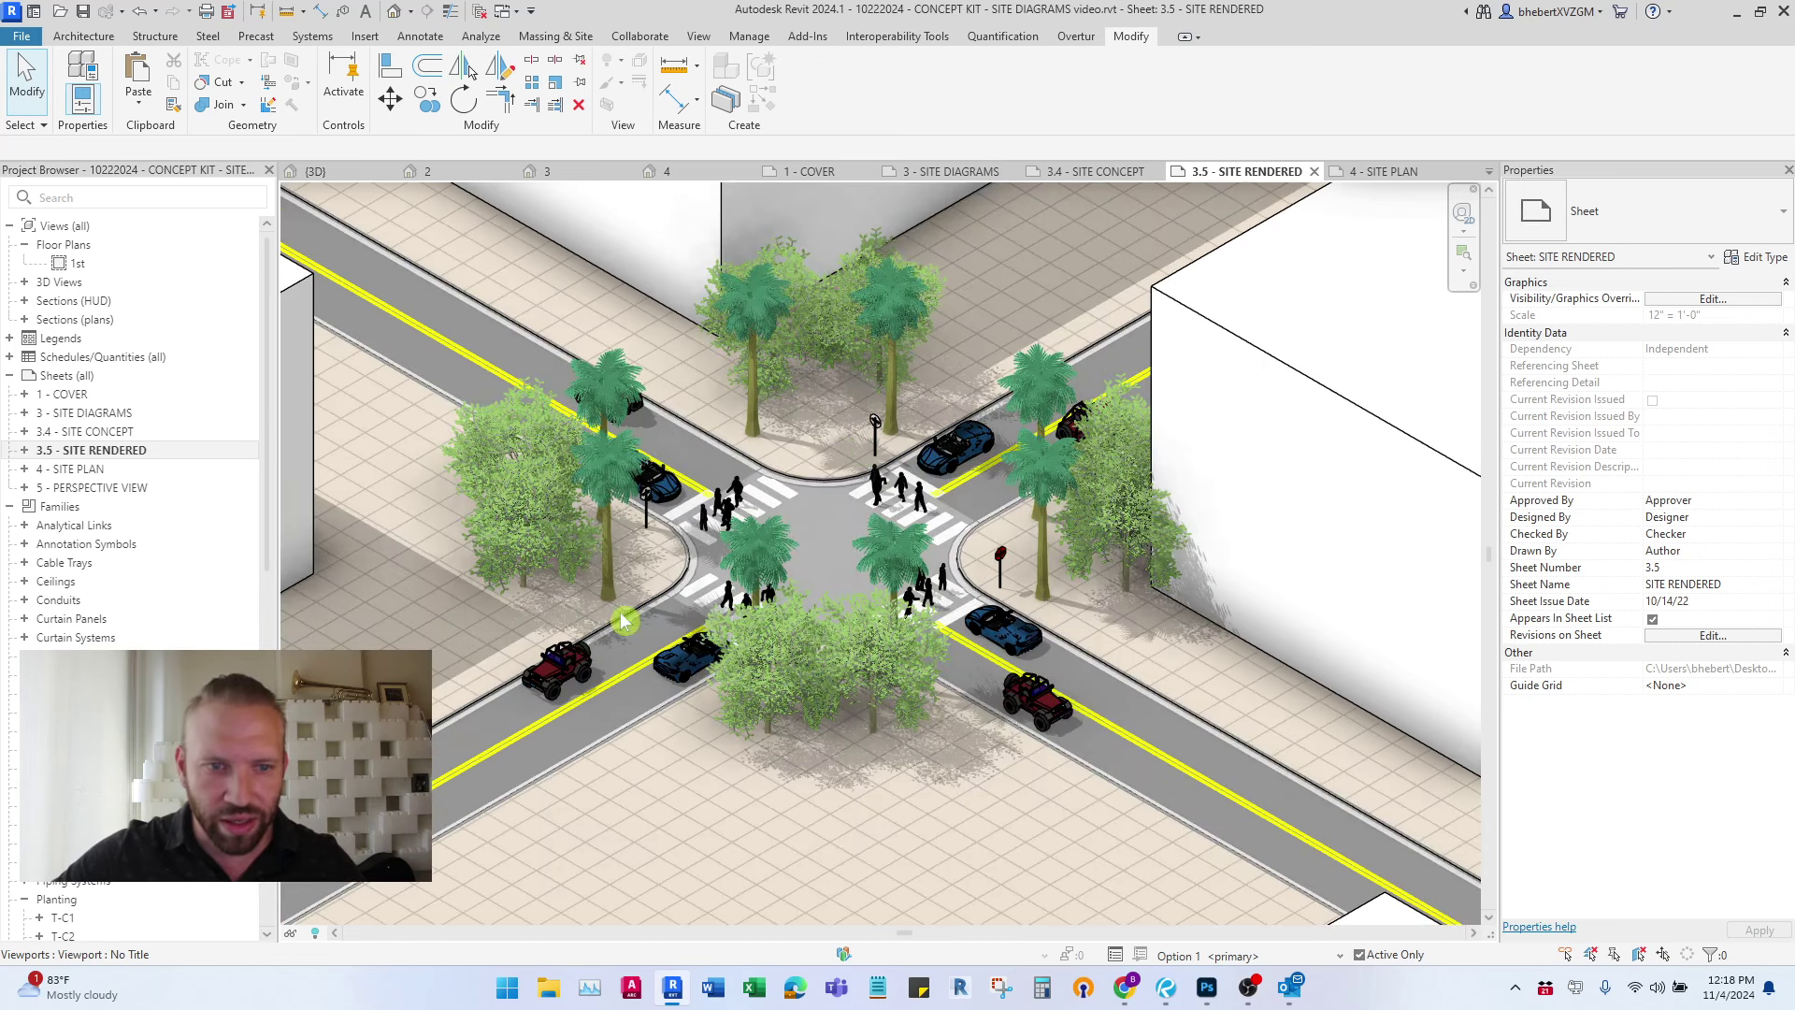
scroll(797, 542, "down", 5)
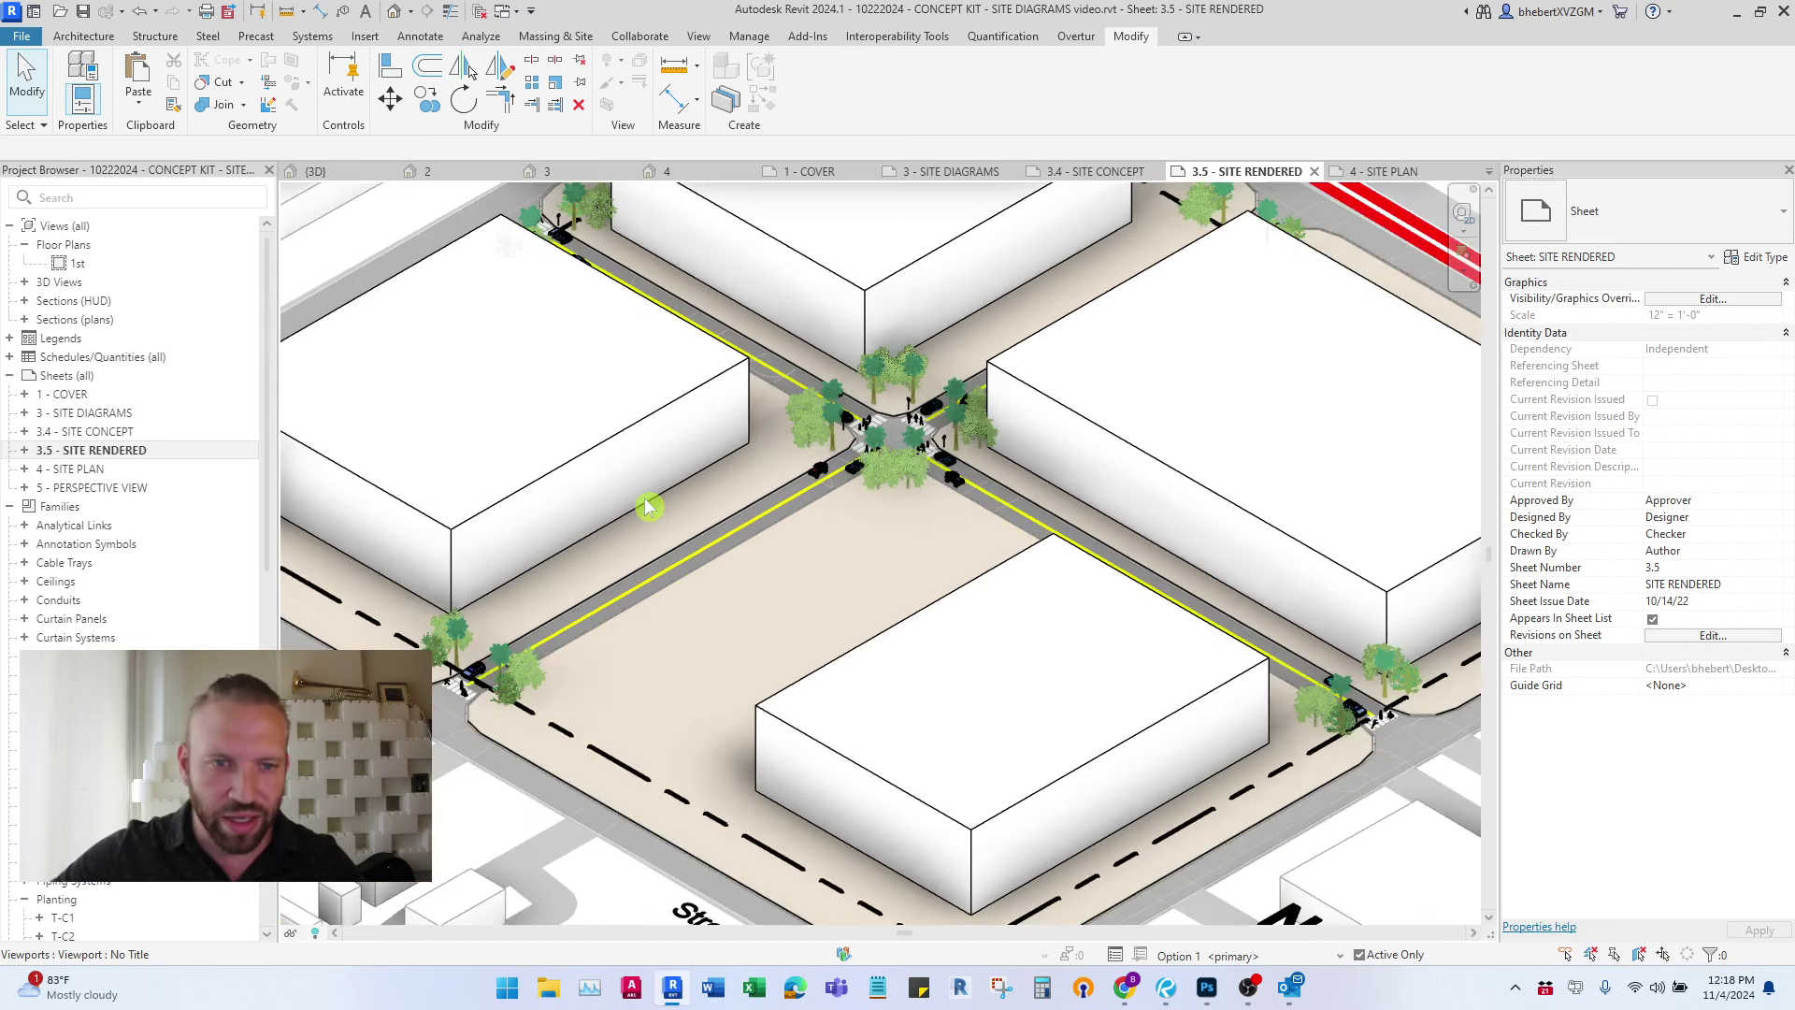
scroll(657, 478, "down", 5)
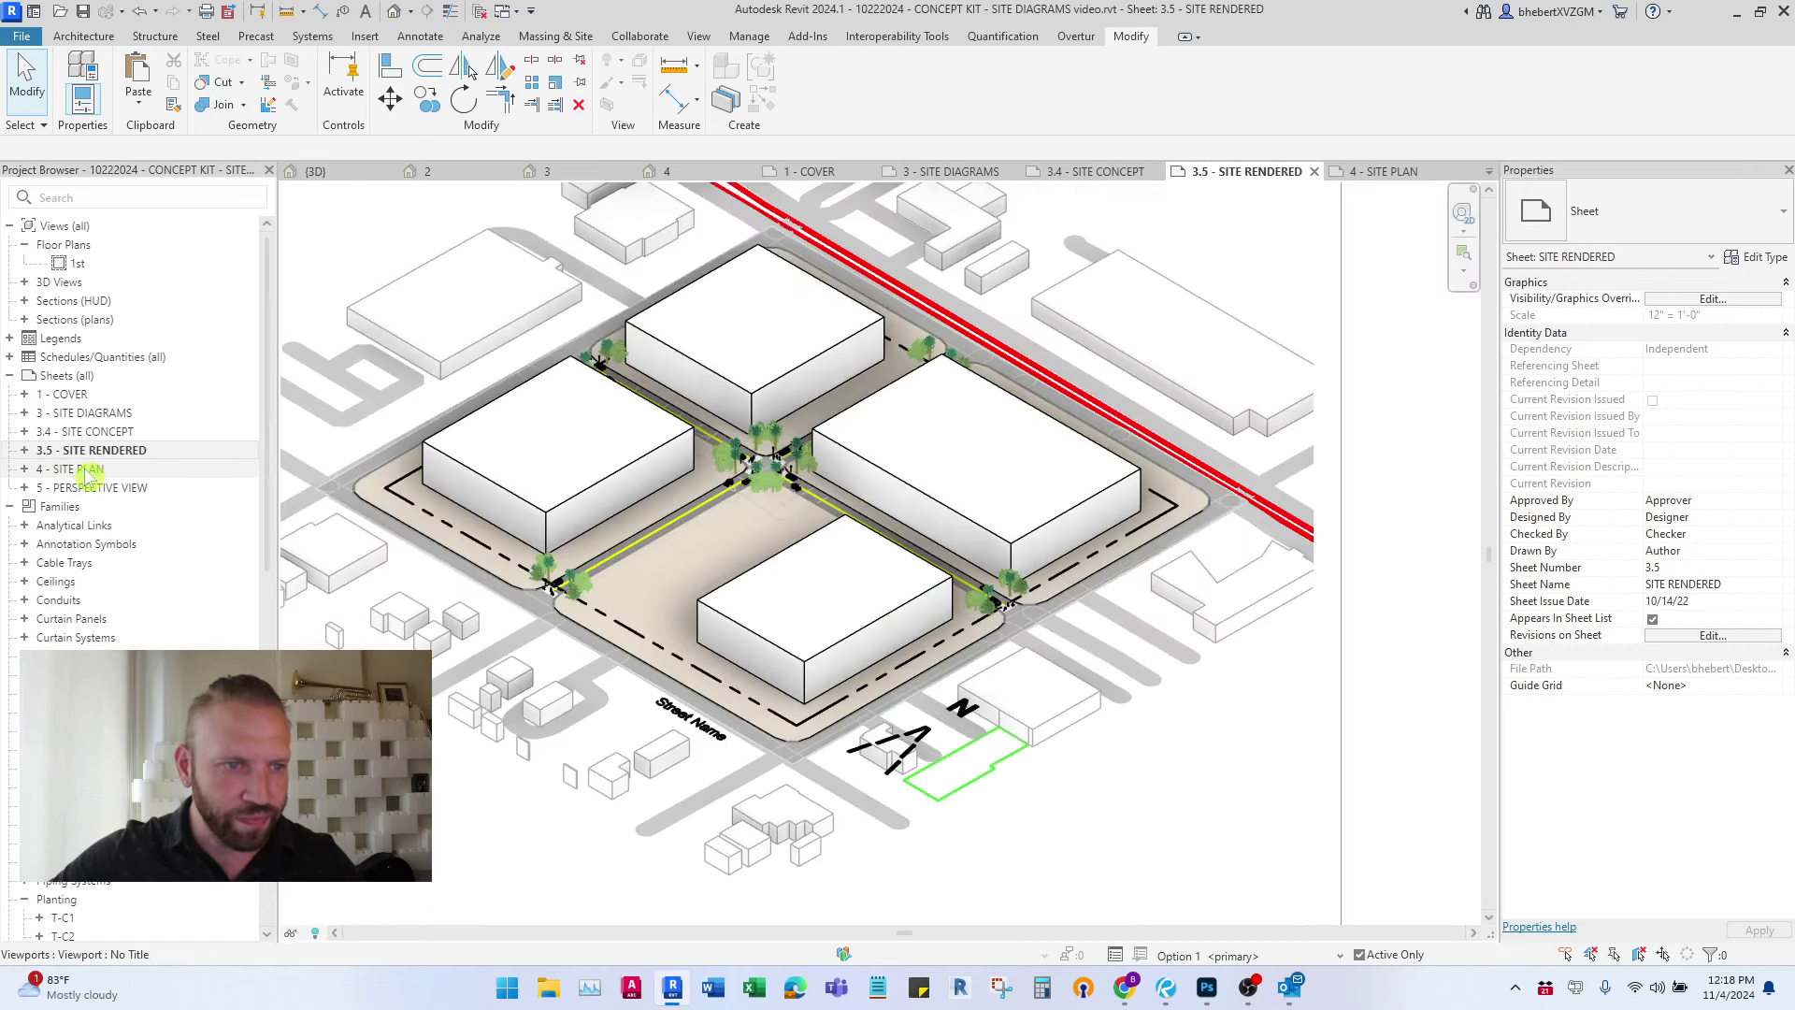
- Open sheet 4 - SITE PLAN and examine the plan's central intersection and the overall sheet layout
double_click(86, 470)
scroll(799, 525, "up", 5)
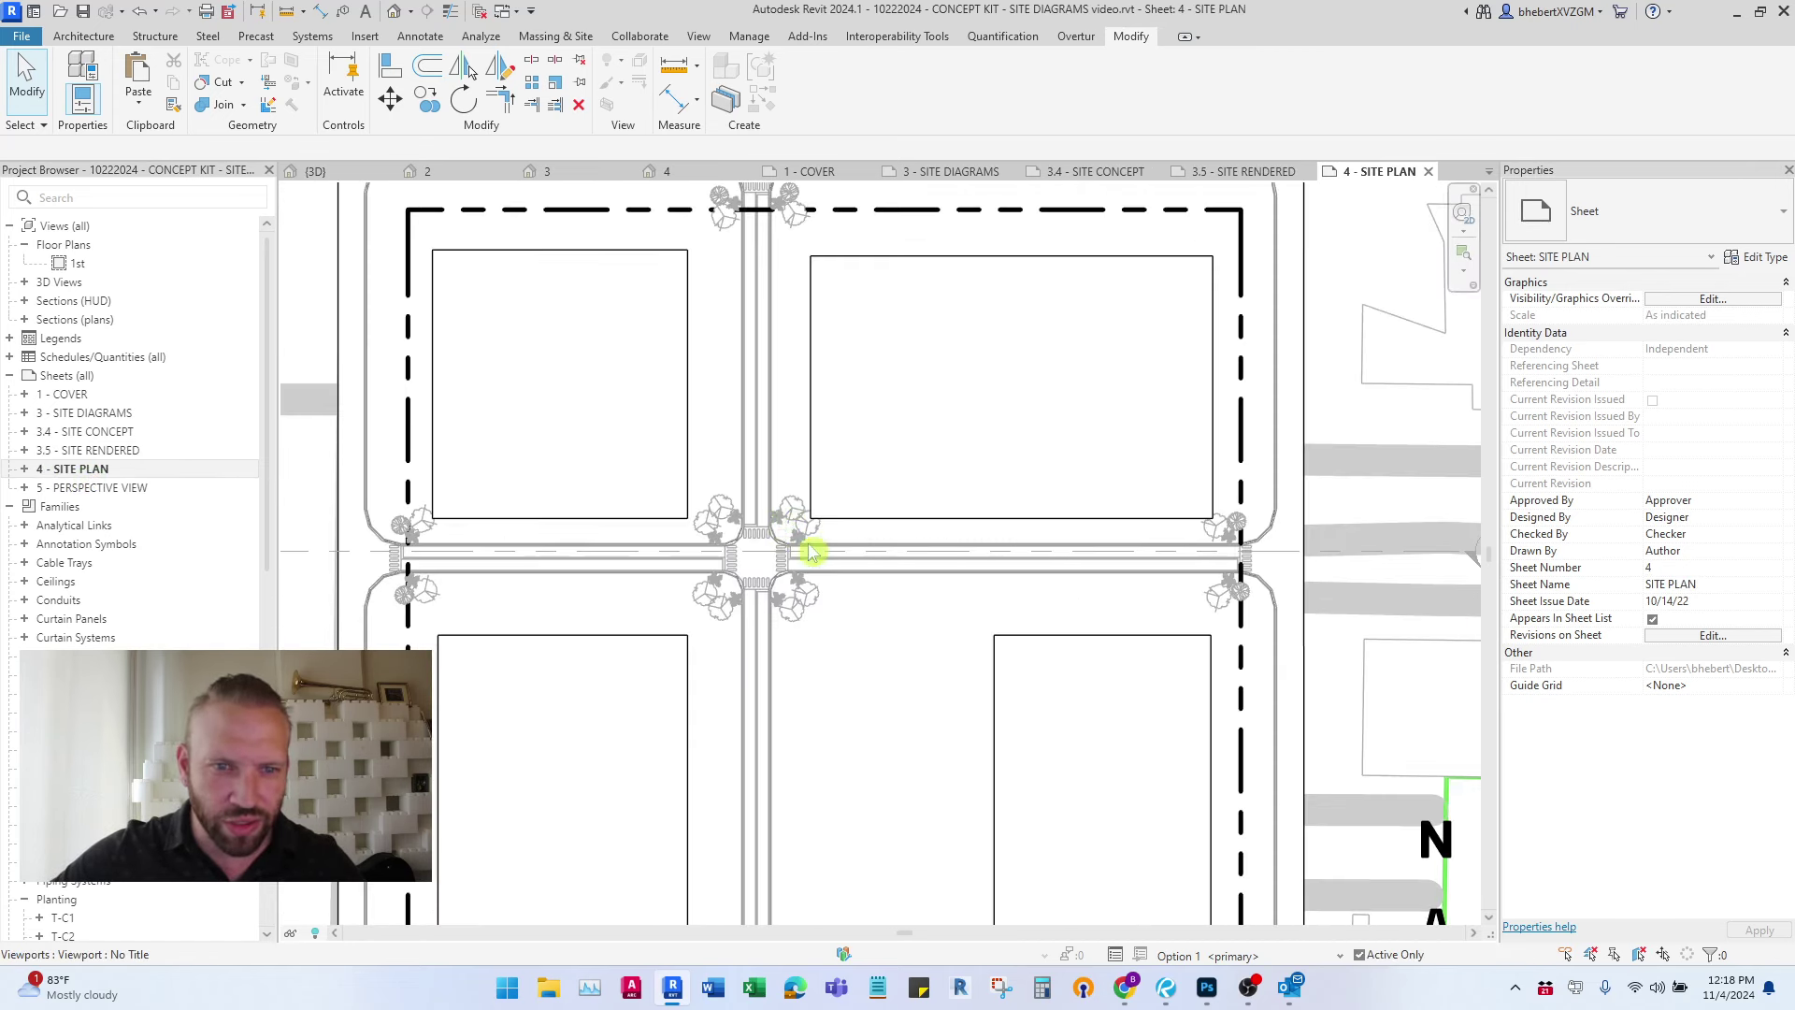
scroll(921, 659, "up", 4)
scroll(588, 426, "down", 6)
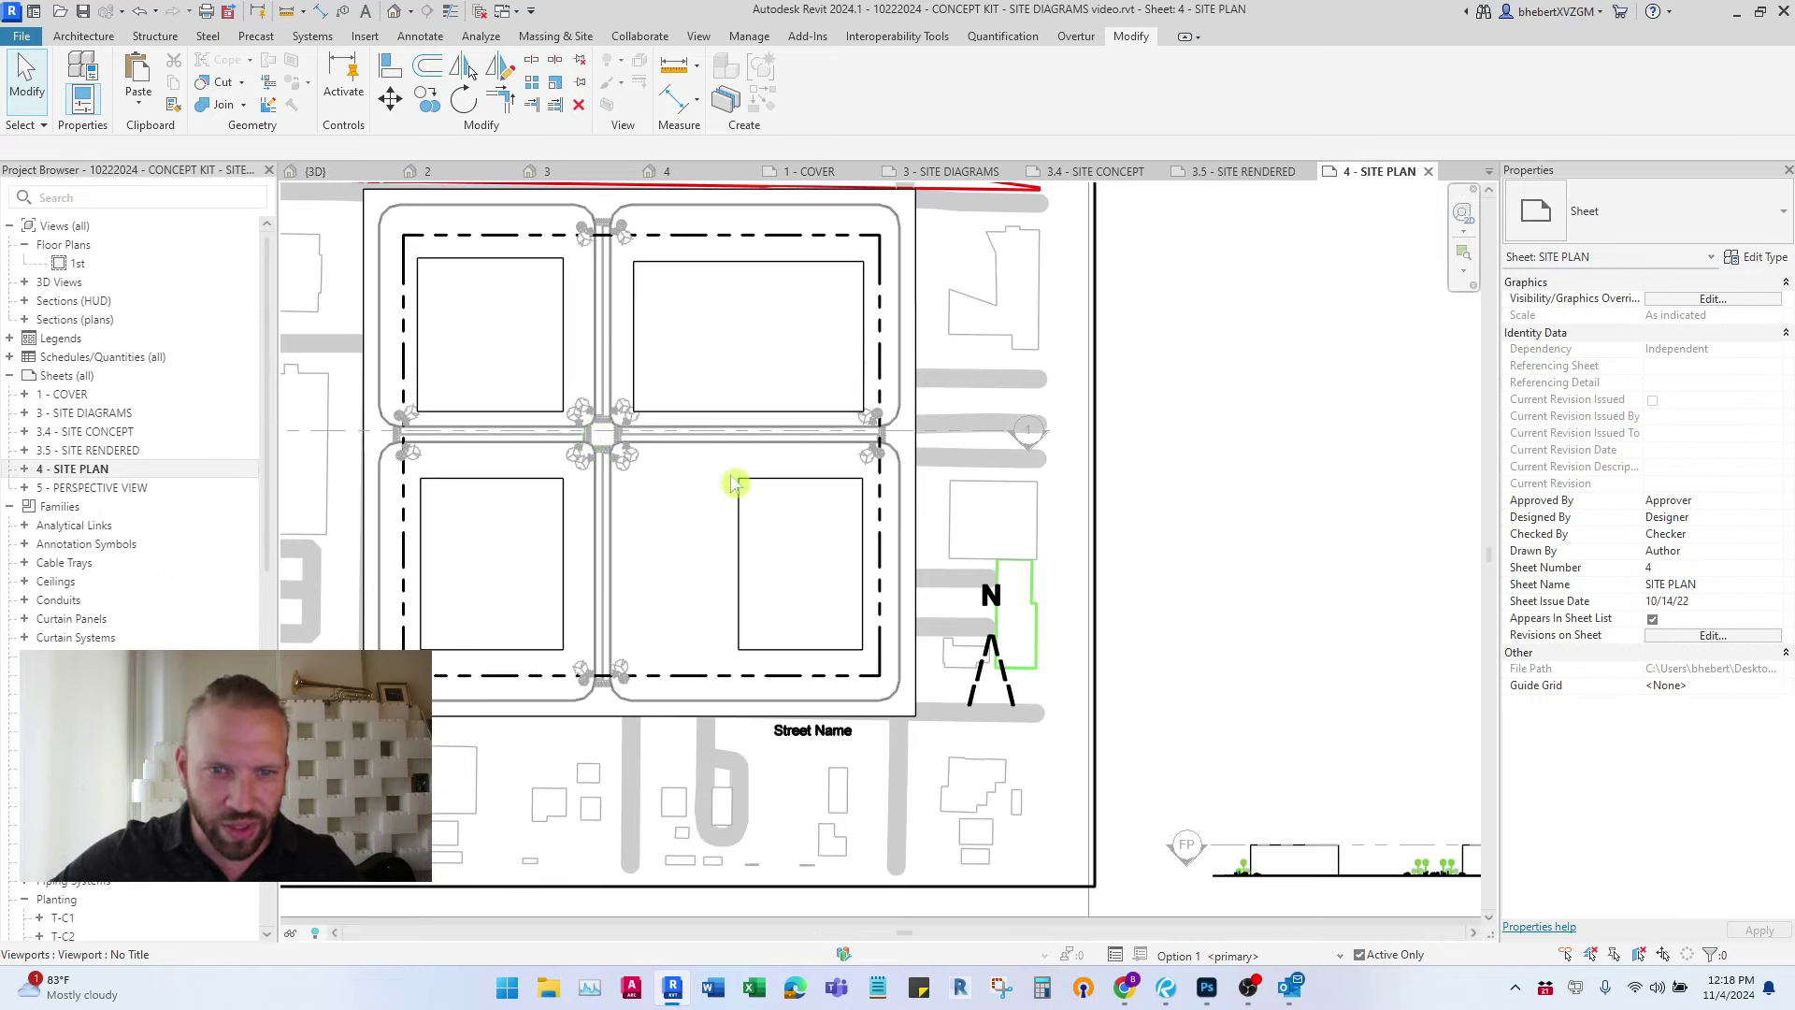
scroll(720, 514, "down", 3)
scroll(761, 525, "up", 2)
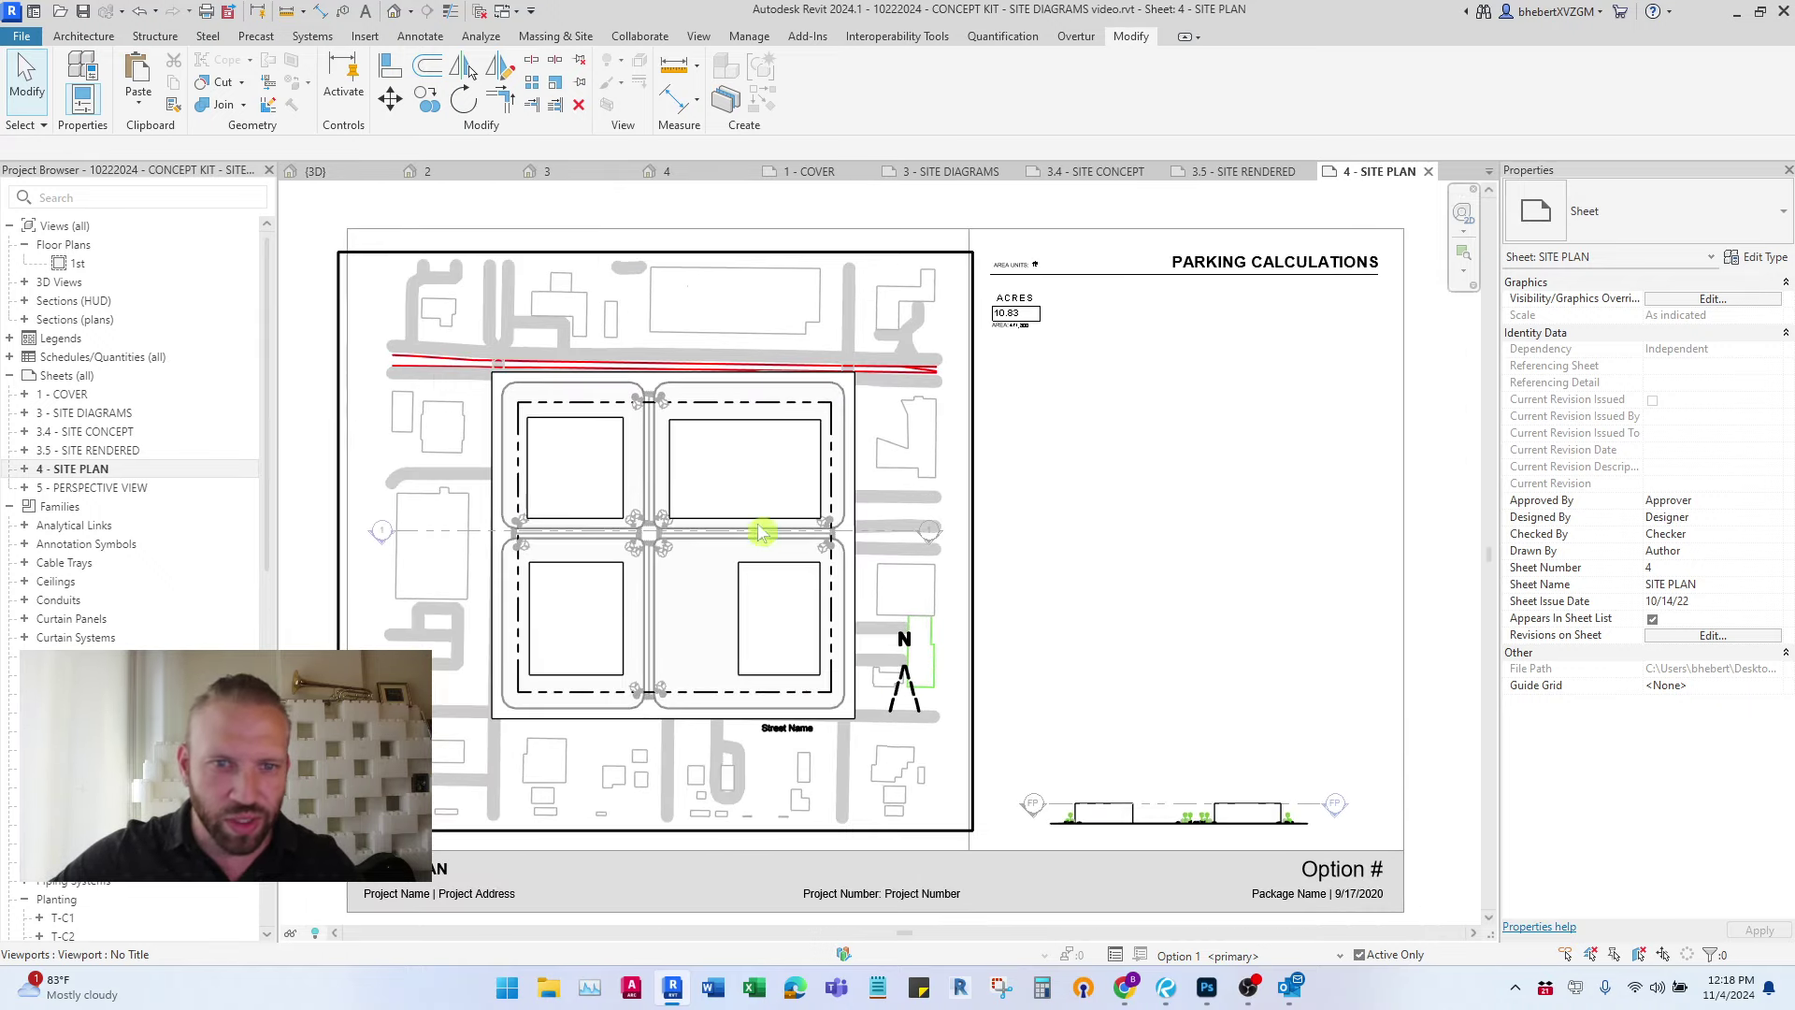
- Review the street scene on sheet 5 - PERSPECTIVE VIEW and return to sheet 1 - COVER
double_click(103, 488)
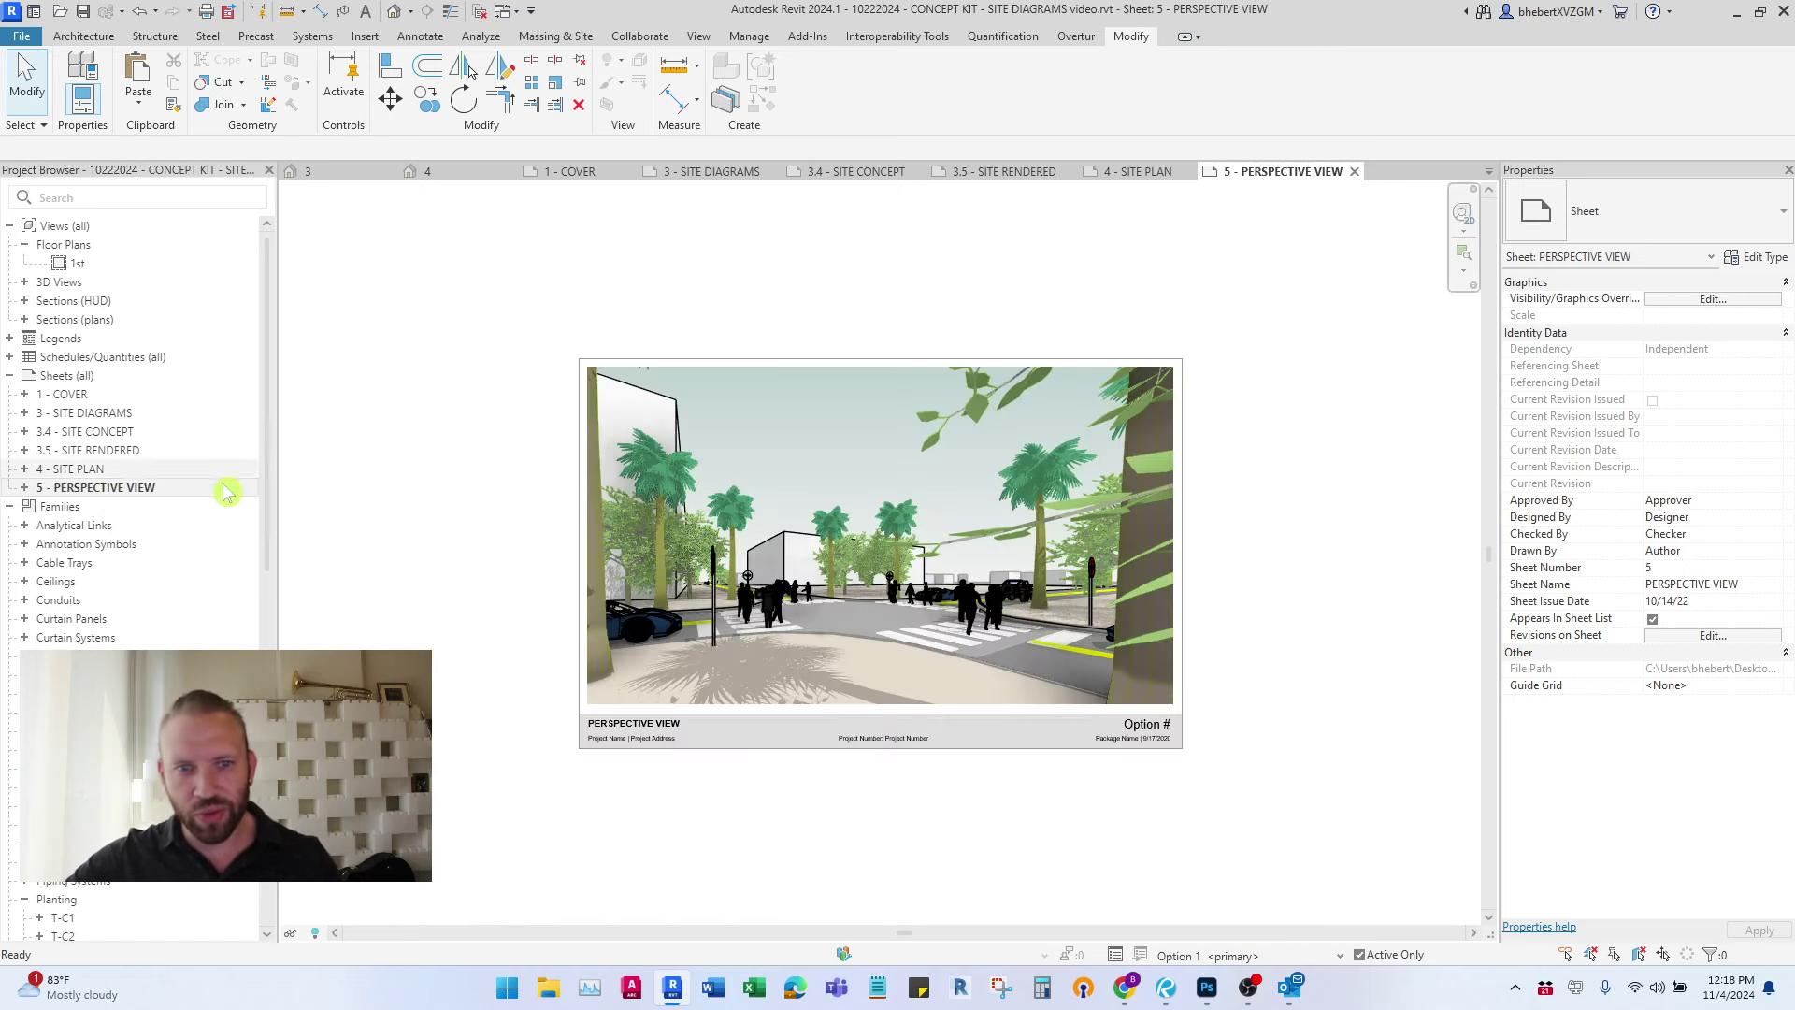
scroll(897, 524, "up", 2)
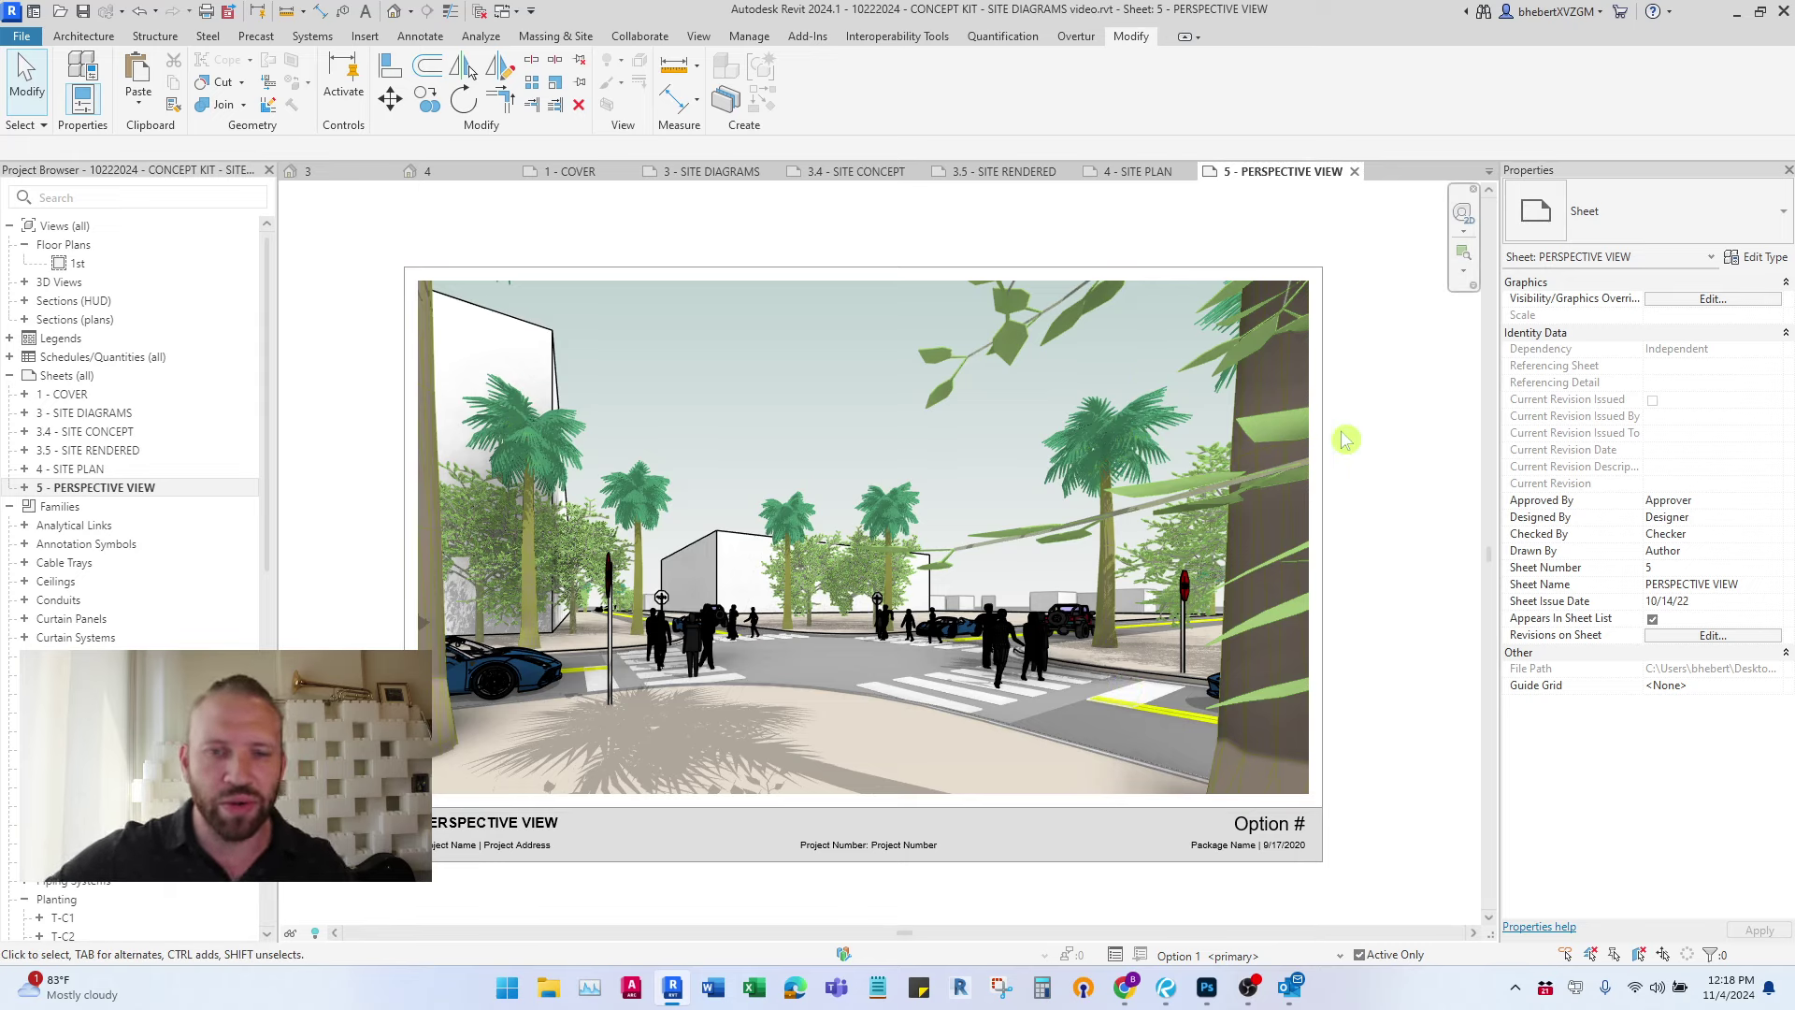
double_click(81, 395)
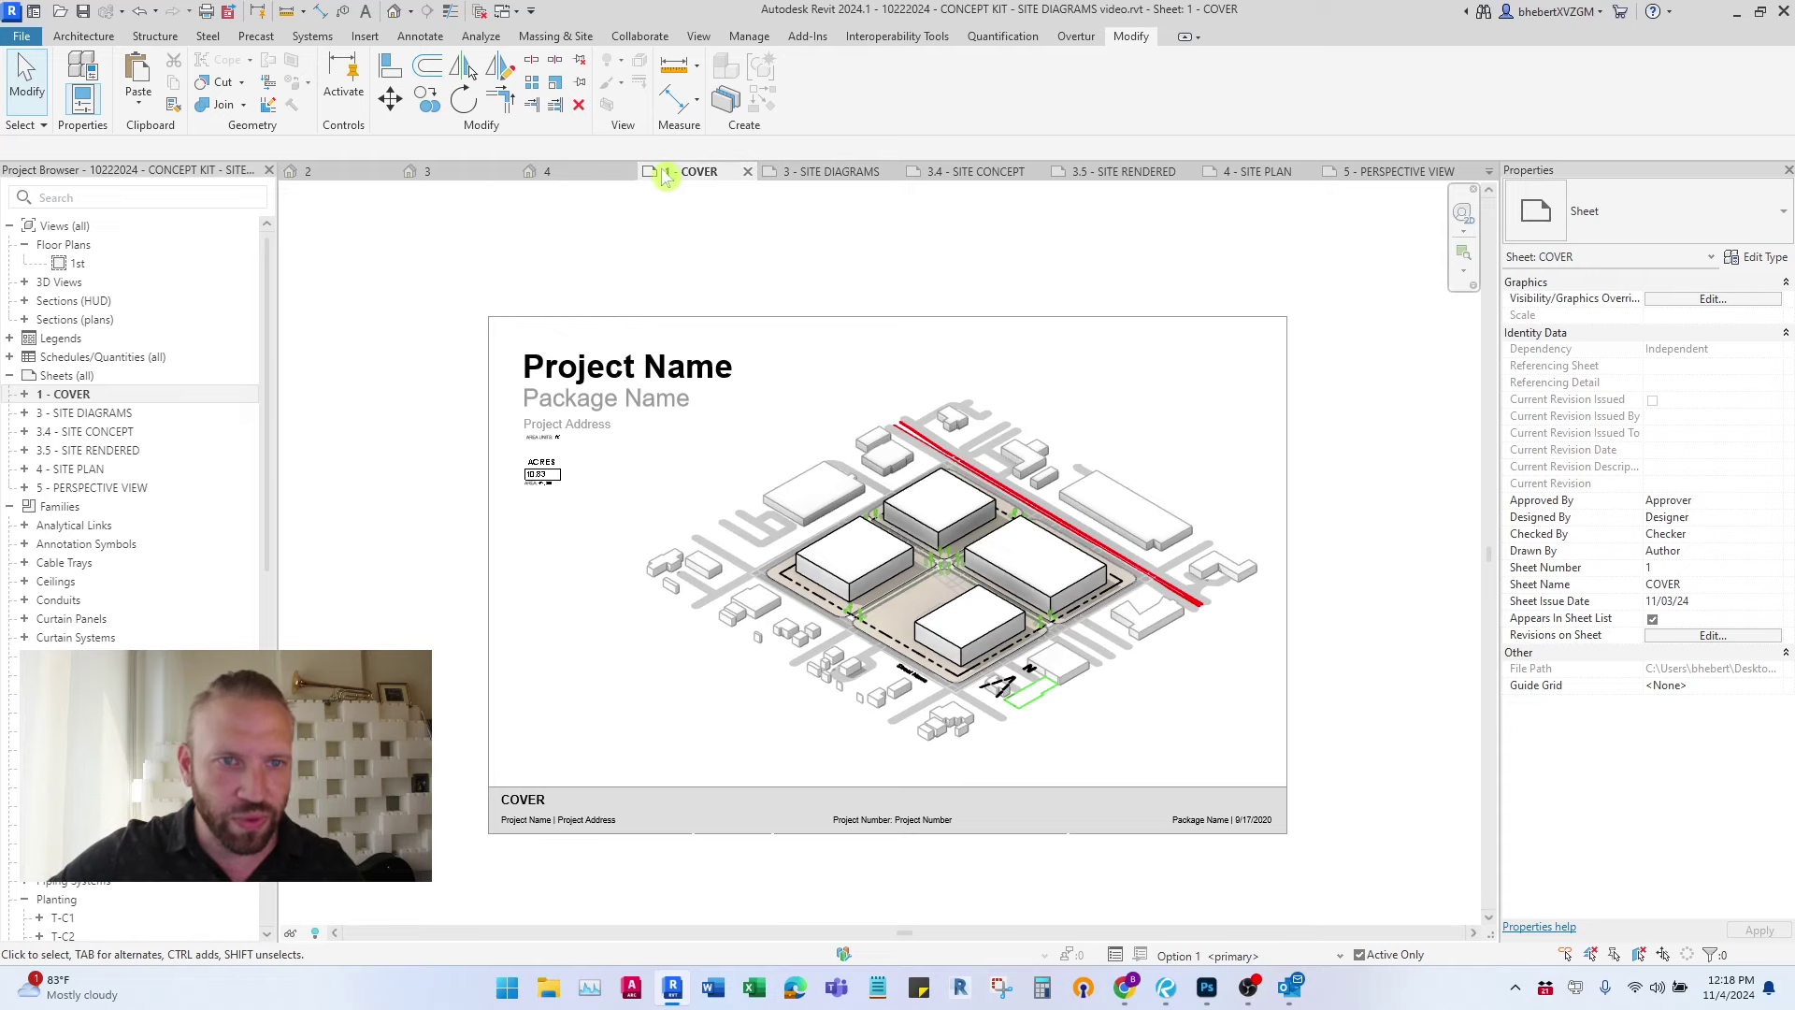
- Reopen the {3D} view and make .COPY/PASTE FAMILIES the active design option
left_click(1488, 173)
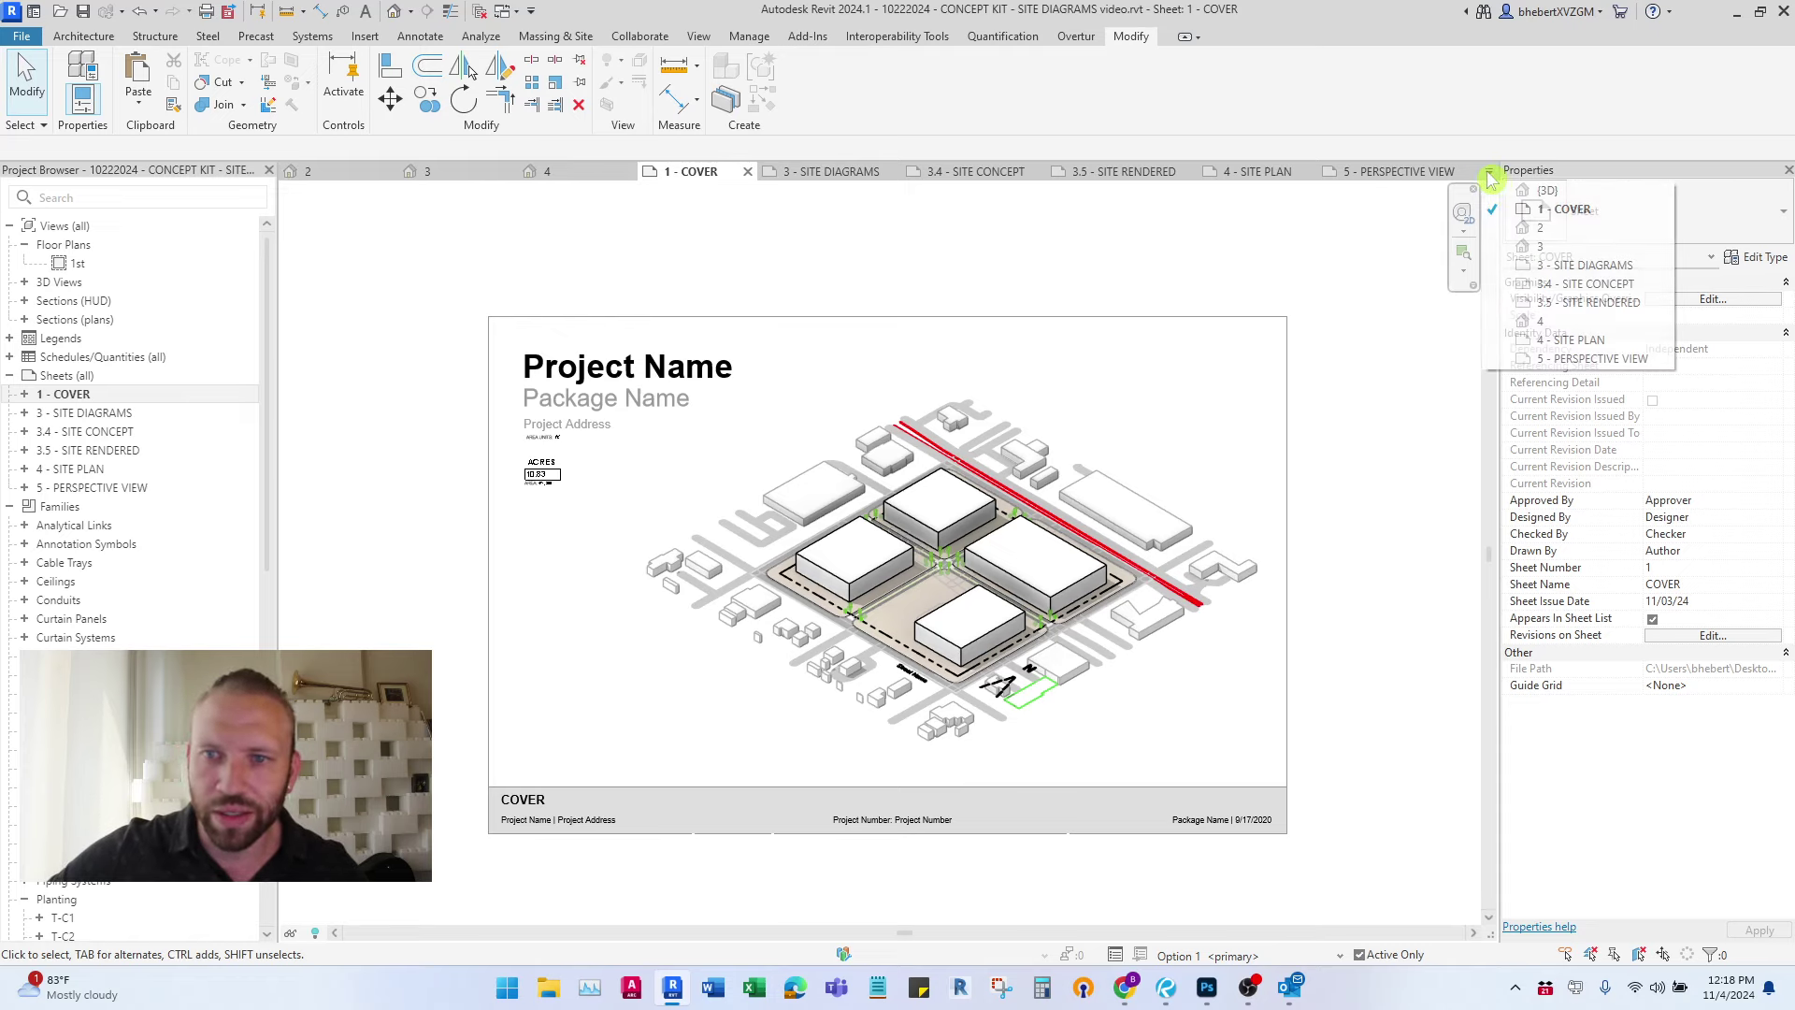
left_click(1538, 188)
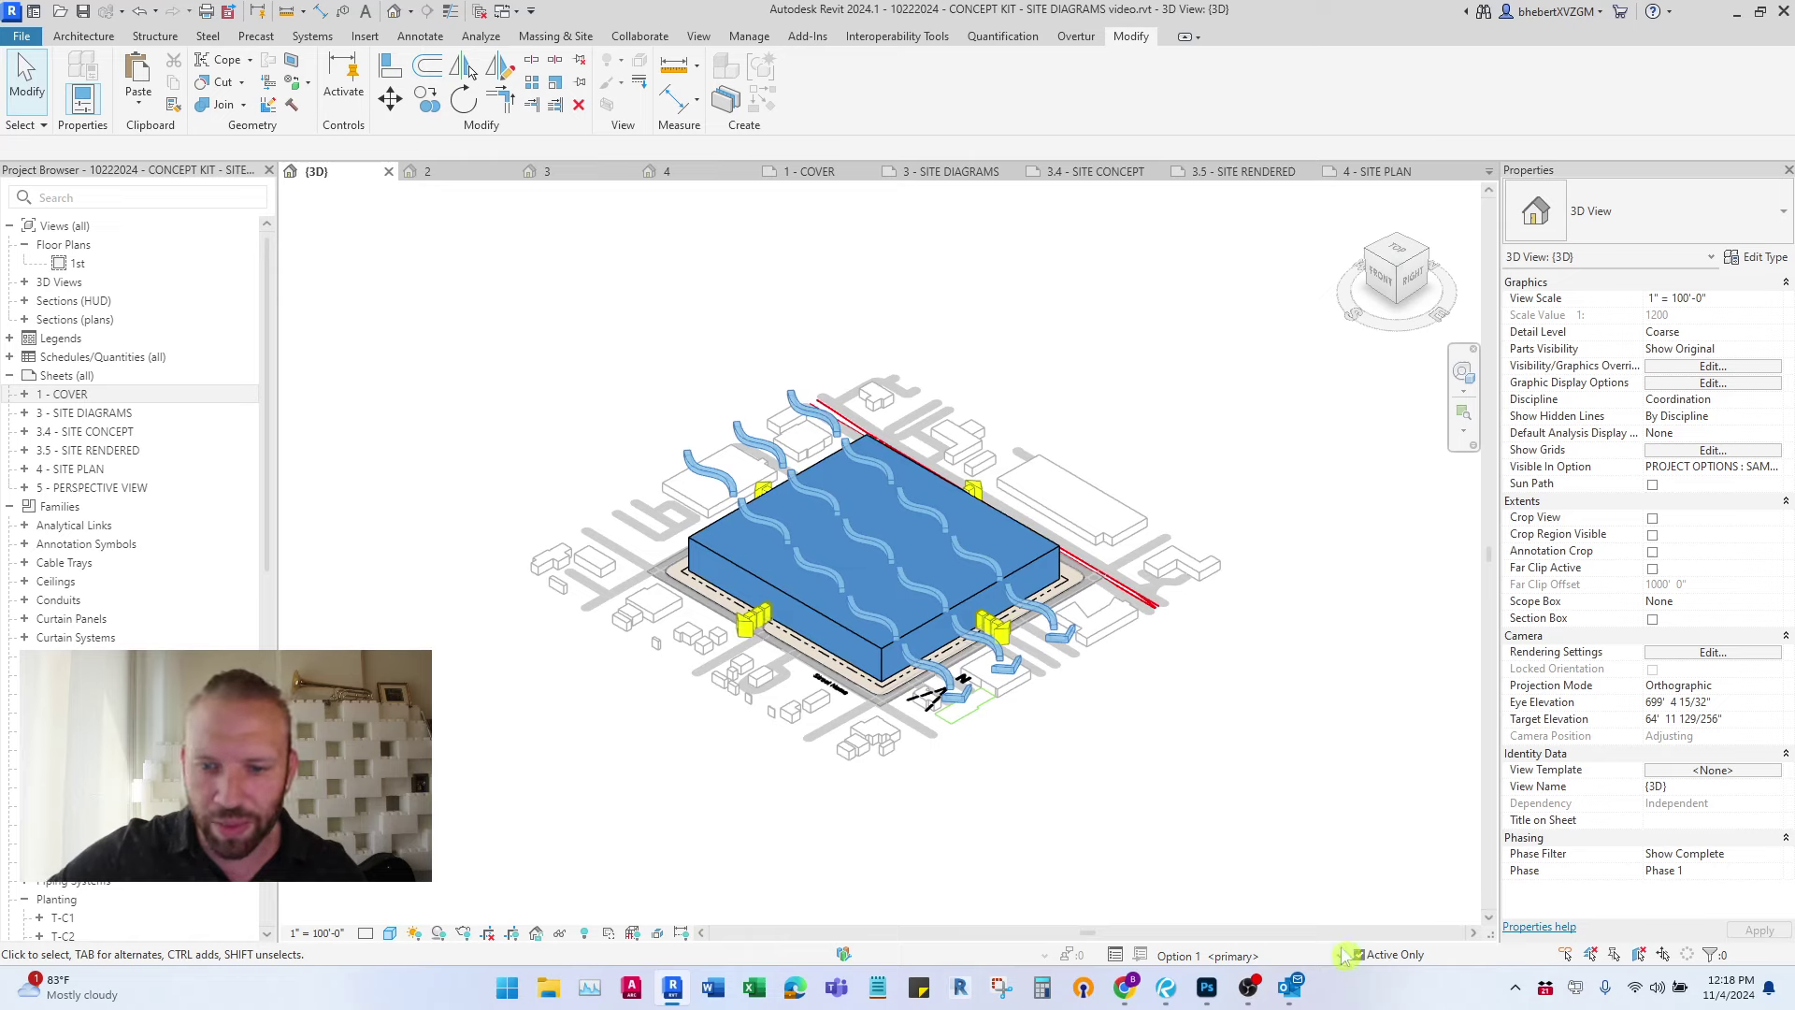
left_click(1340, 955)
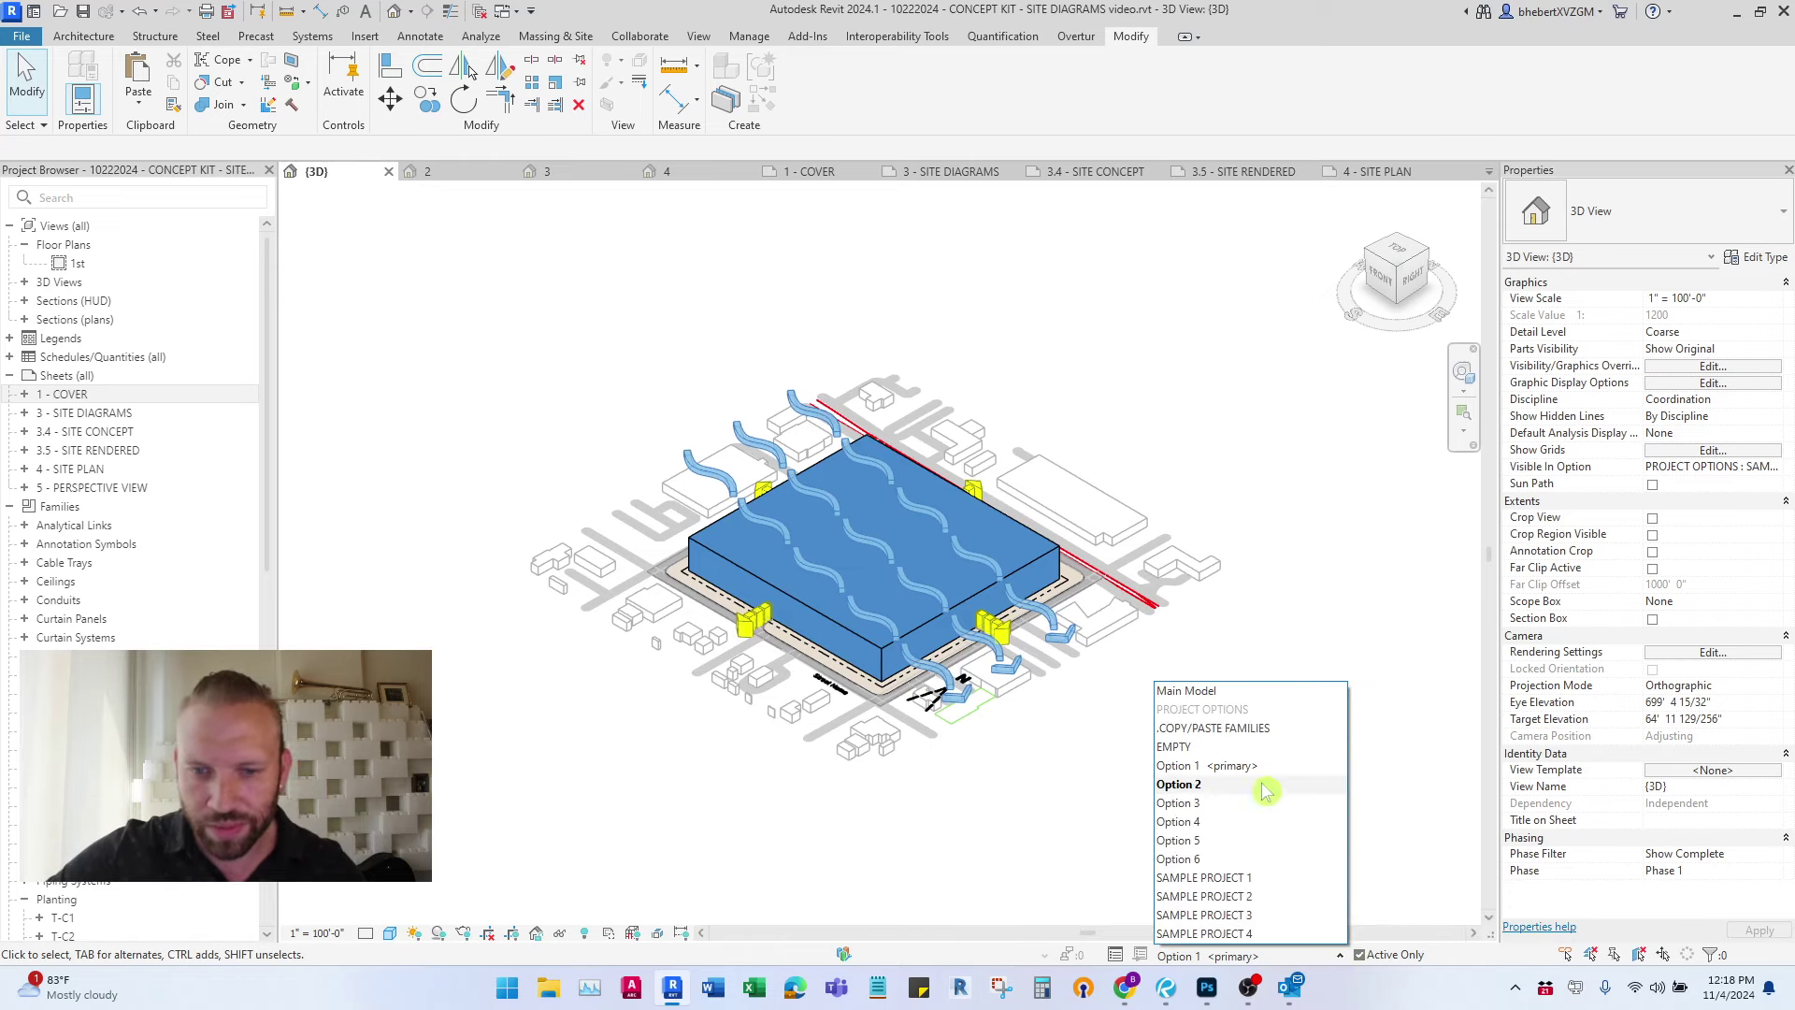
left_click(1253, 727)
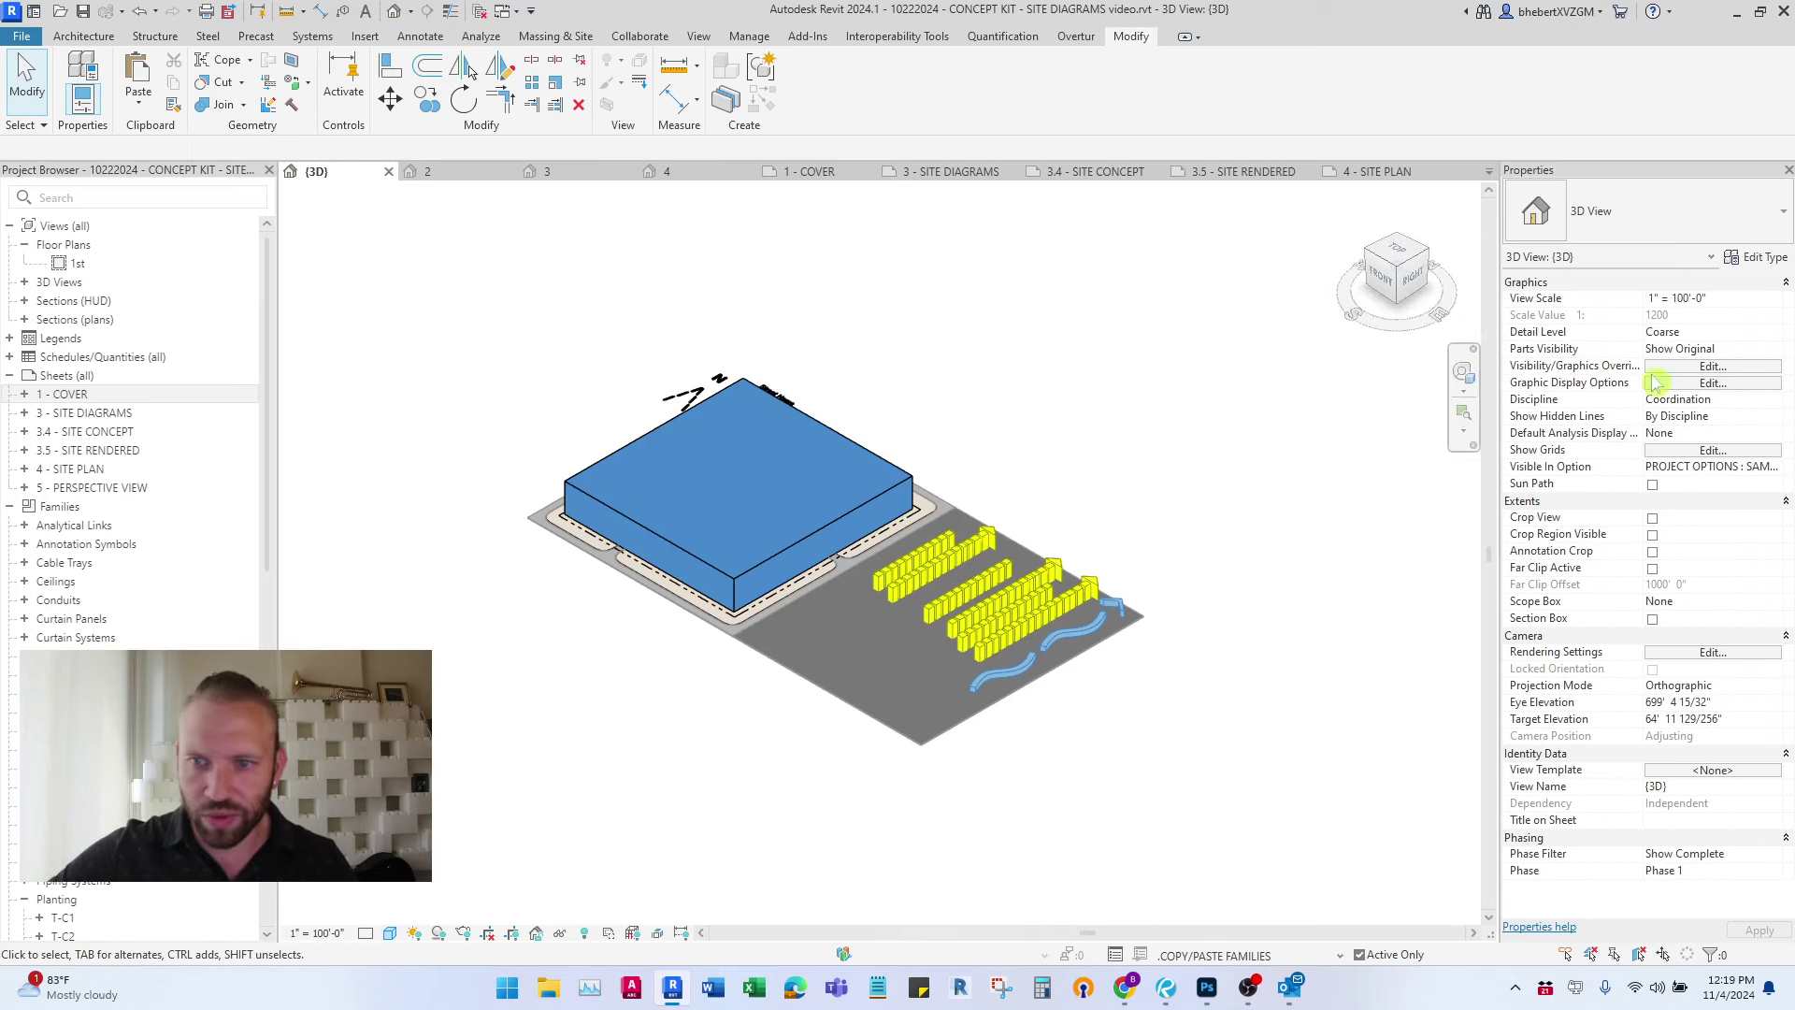
- Open 3D view 4 and copy the Revit Tesla Cybertruck from the row of sample vehicles
left_click(675, 173)
scroll(808, 677, "up", 6)
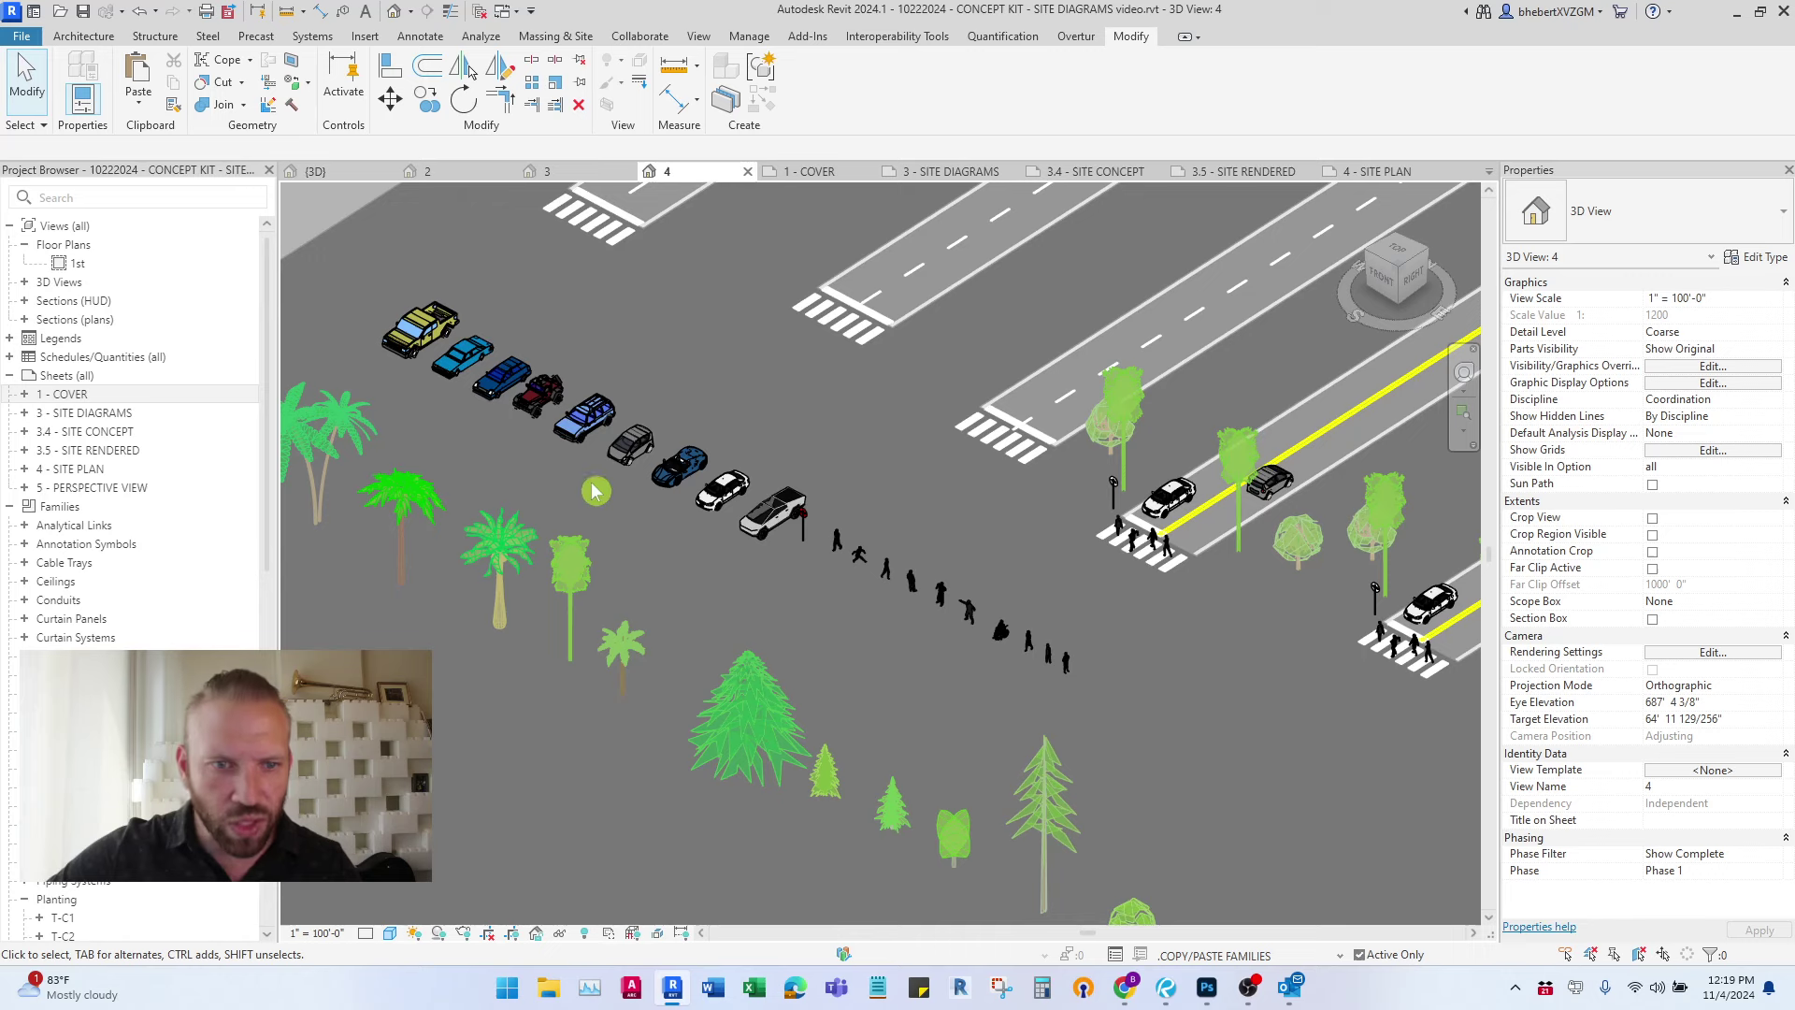
middle_click_drag(477, 280, 927, 498)
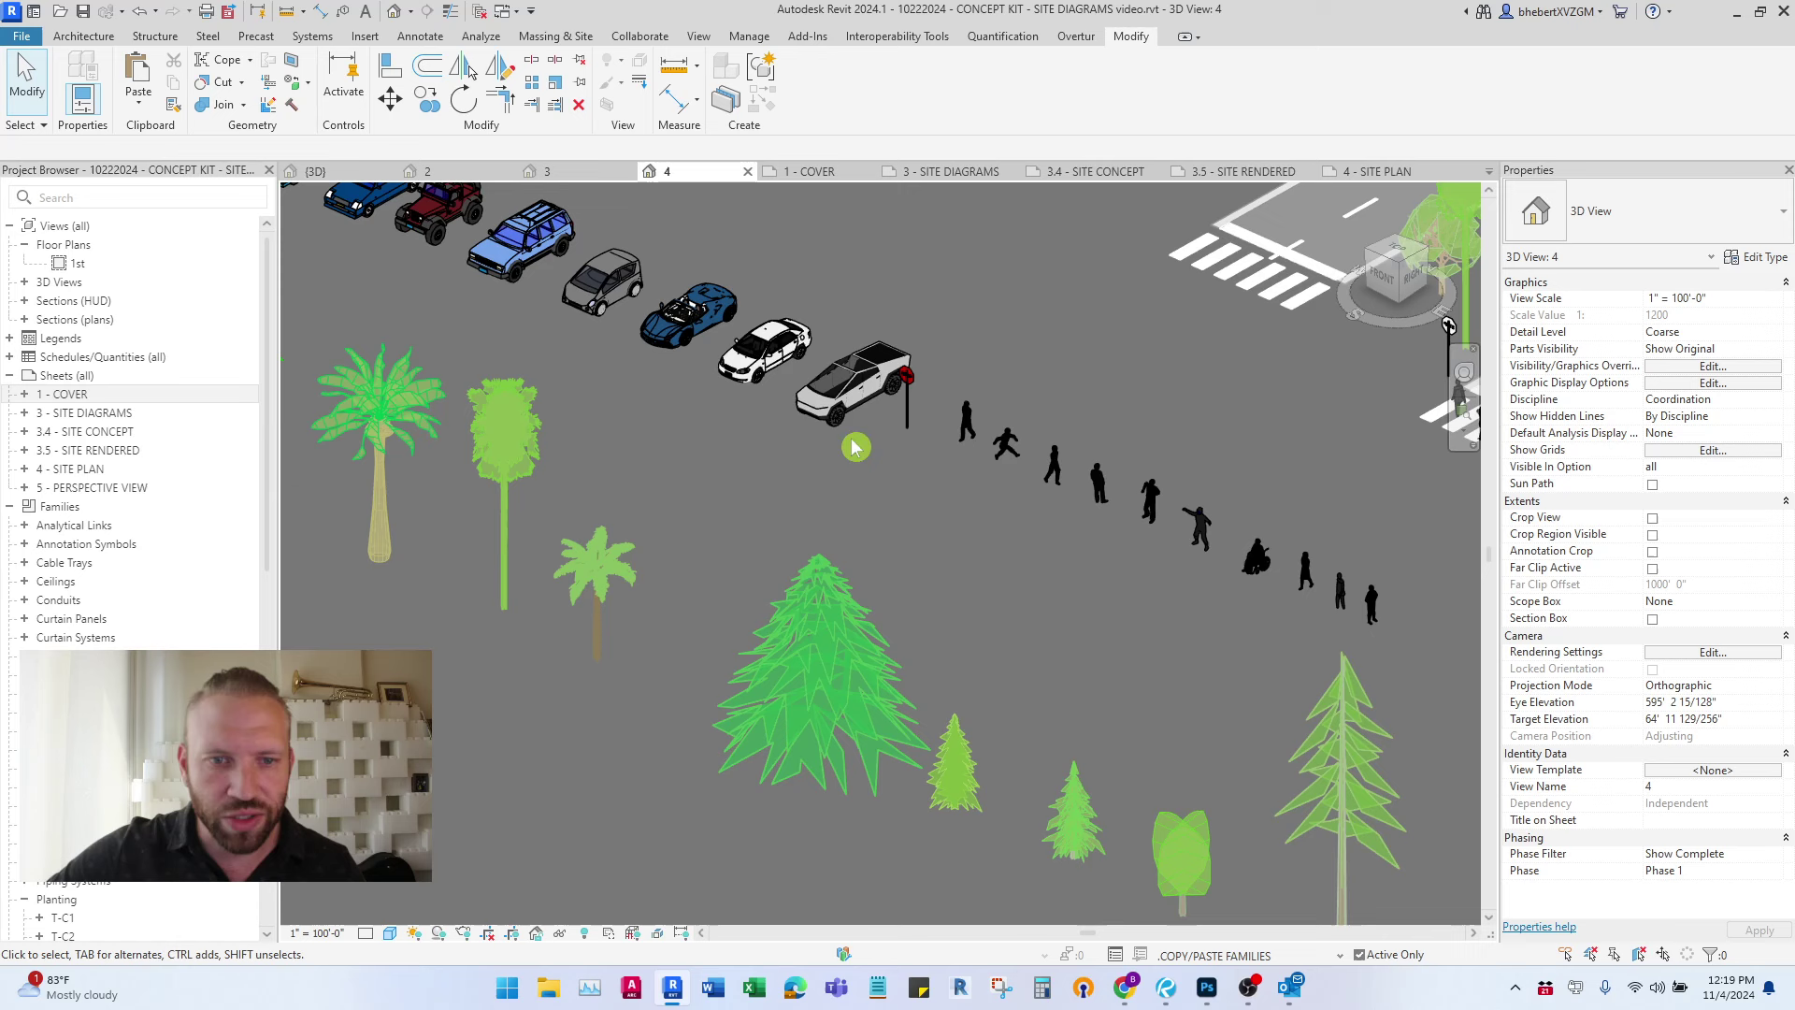
left_click(861, 430)
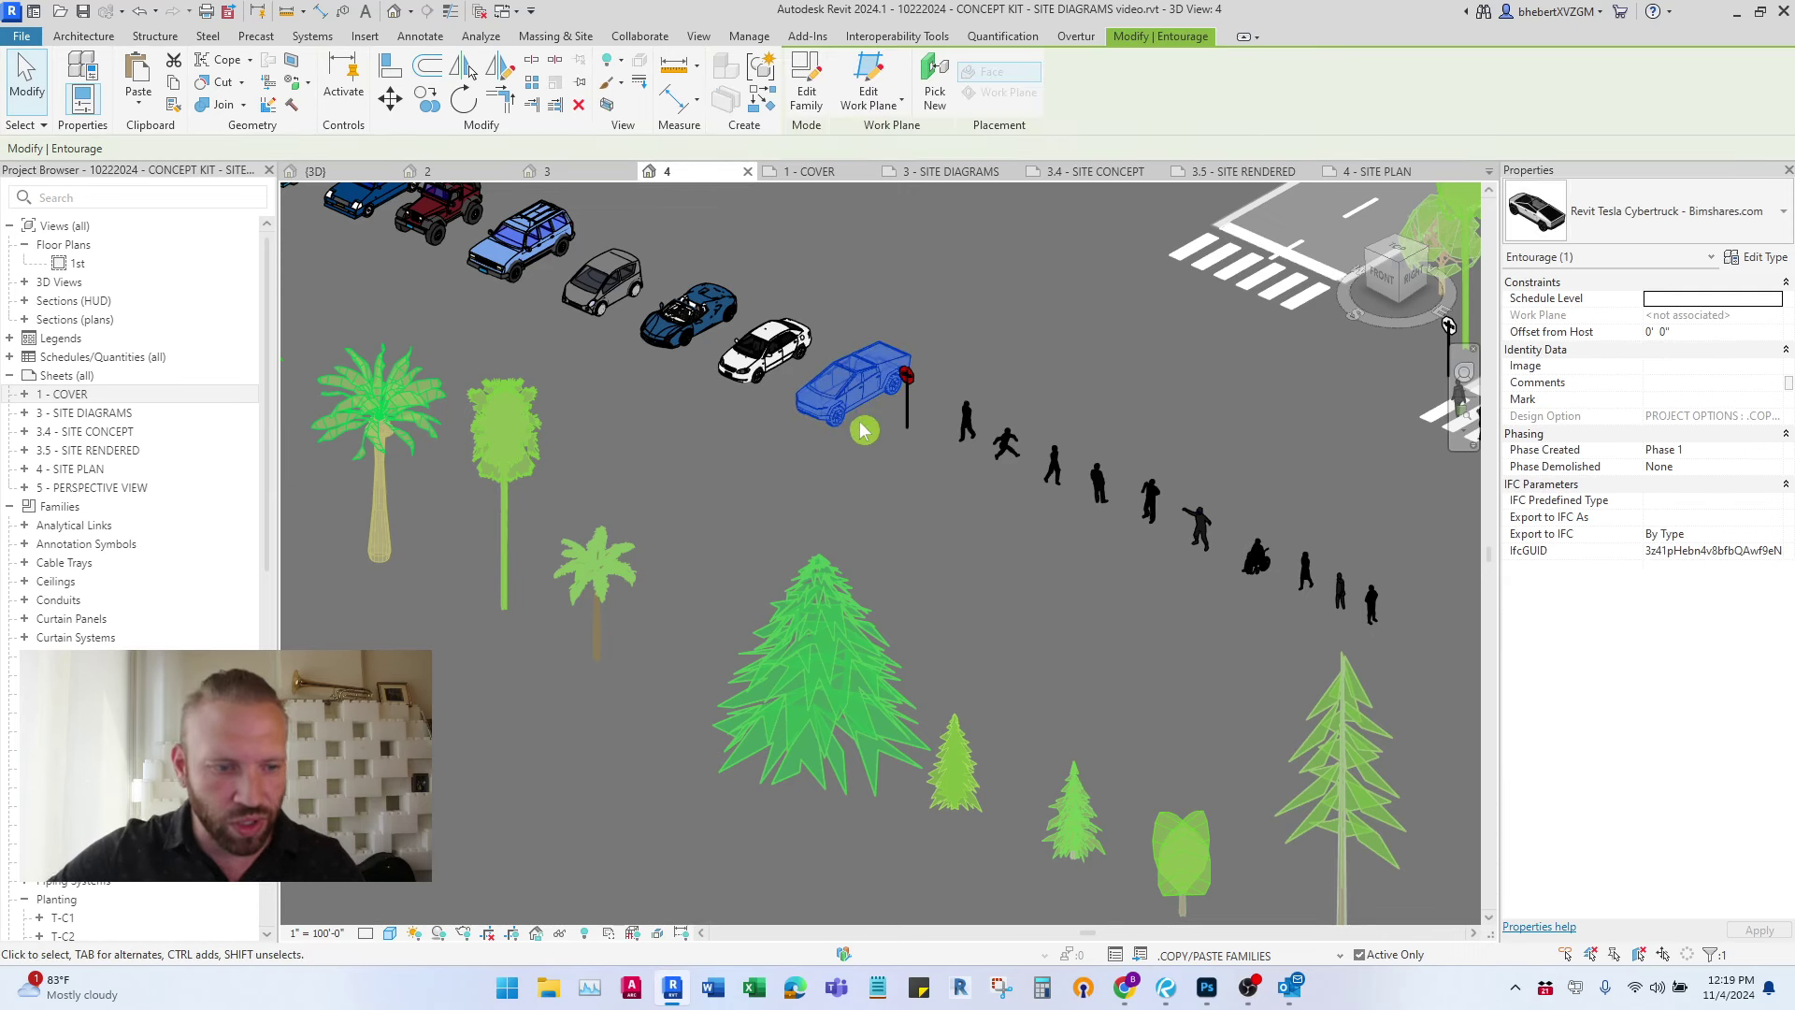
- Make Option 1 active and move the blue volume with its three wind railings off the site blocks
left_click(1342, 957)
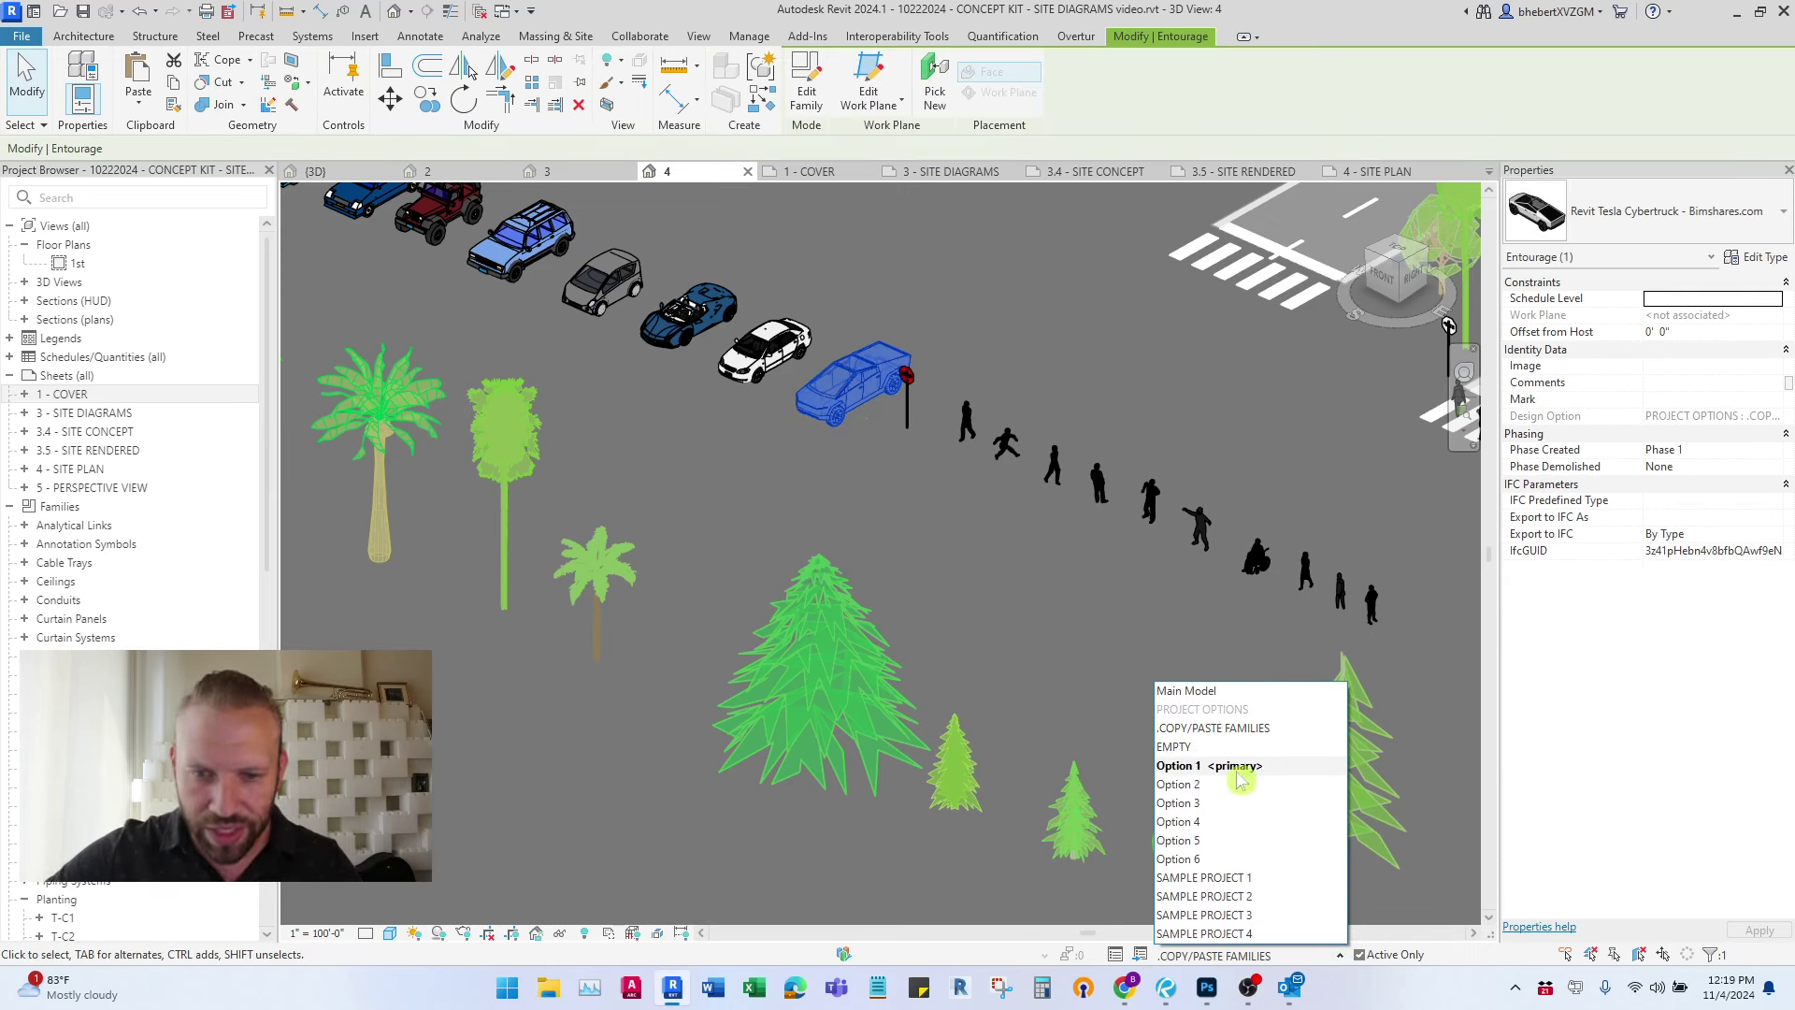
left_click(1239, 782)
scroll(954, 627, "down", 3)
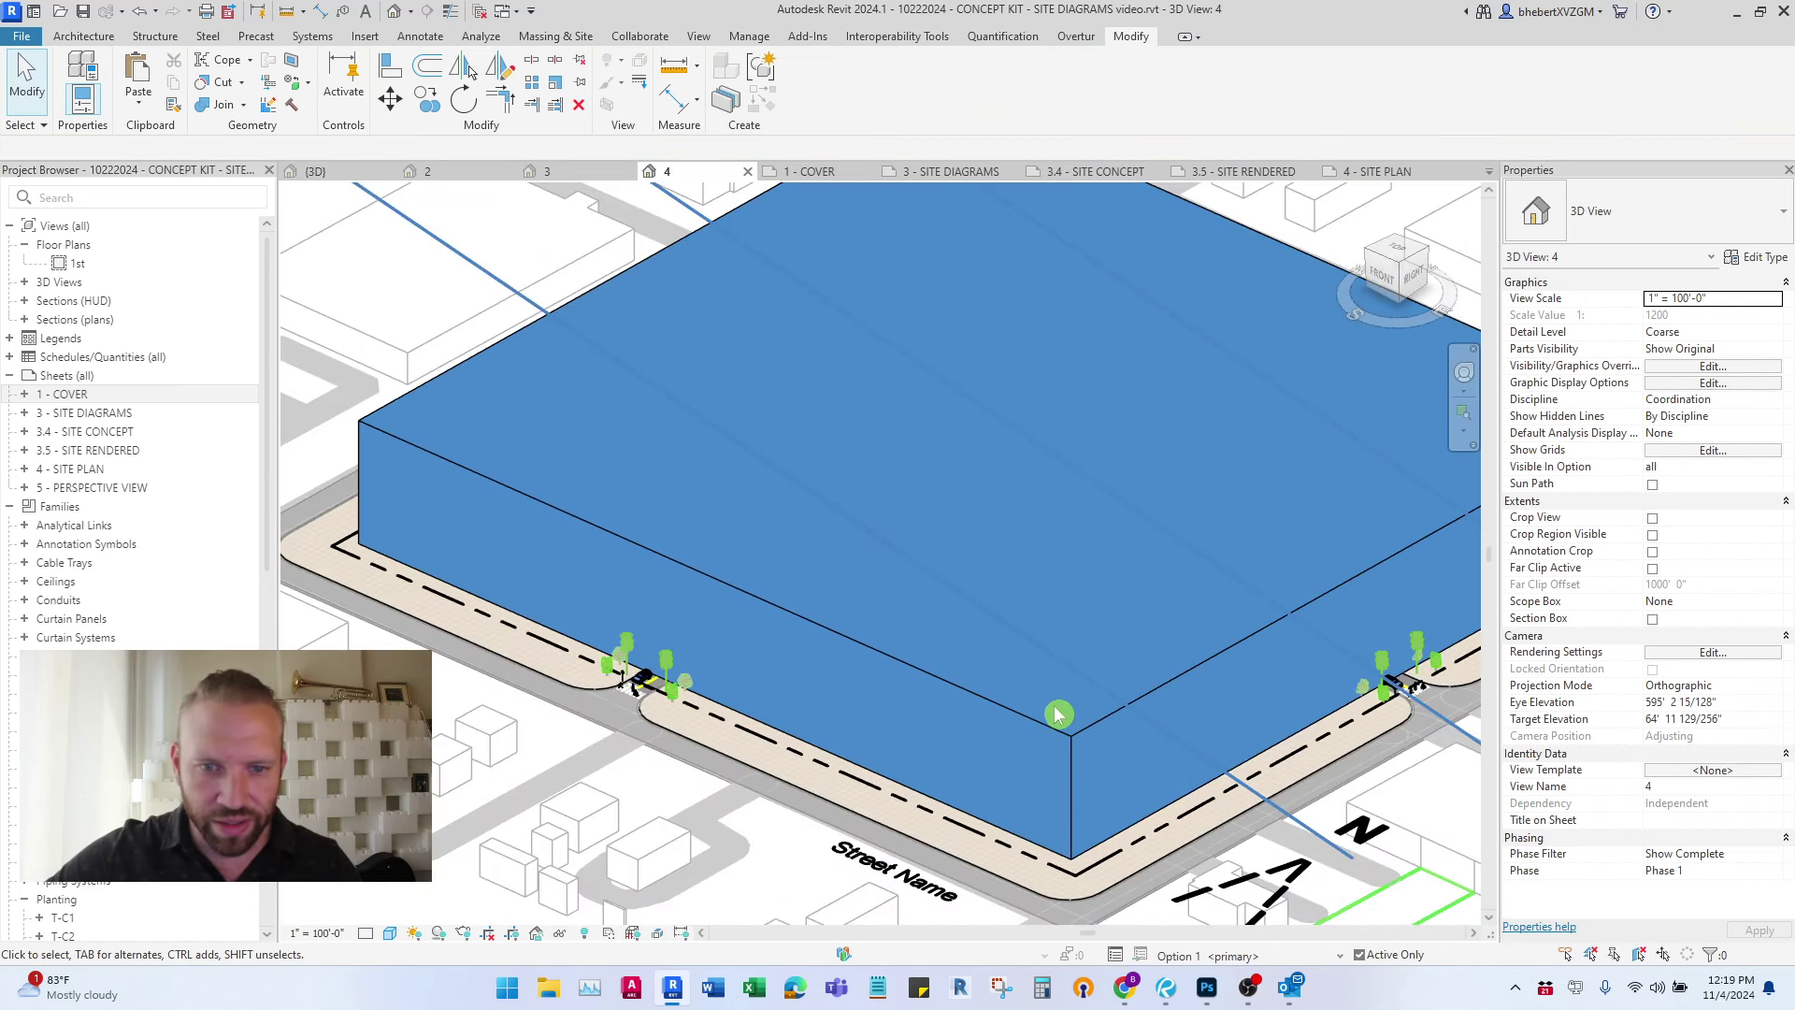
scroll(1058, 716, "down", 5)
left_click(761, 471)
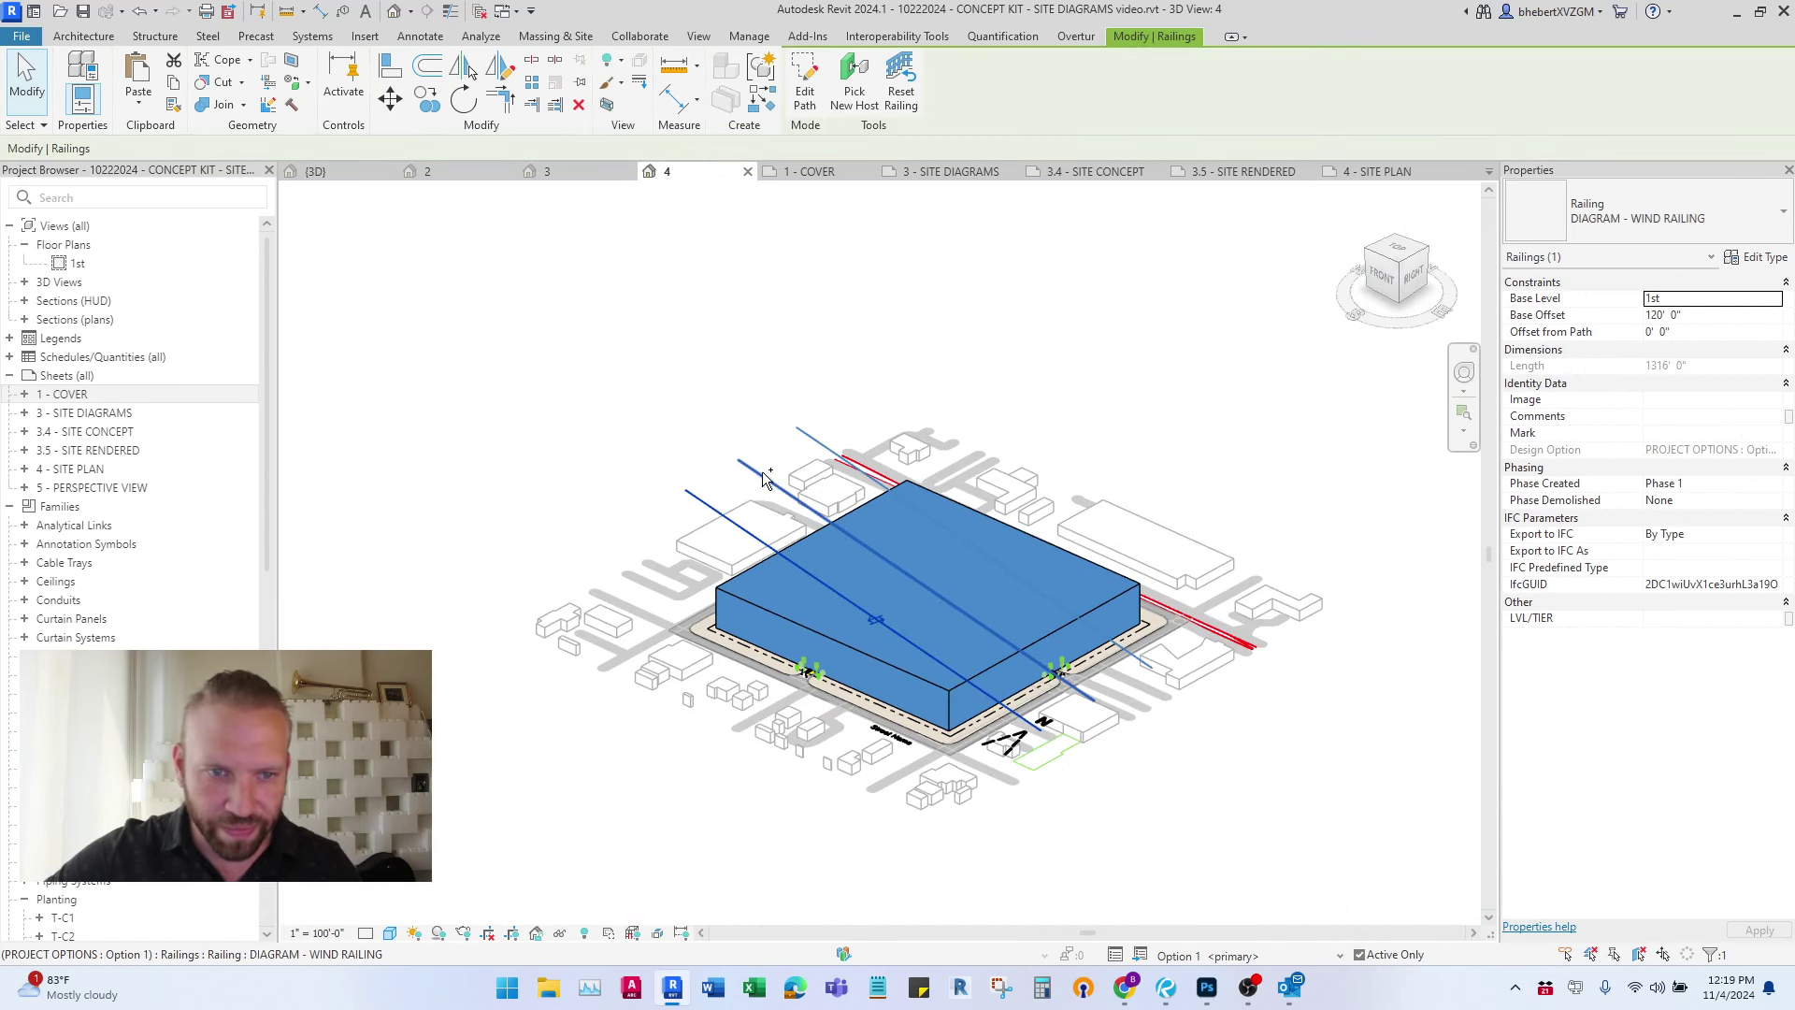
left_click(762, 472, "ctrl")
left_click(811, 435, "ctrl")
left_click_drag(759, 608, 587, 436, "ctrl")
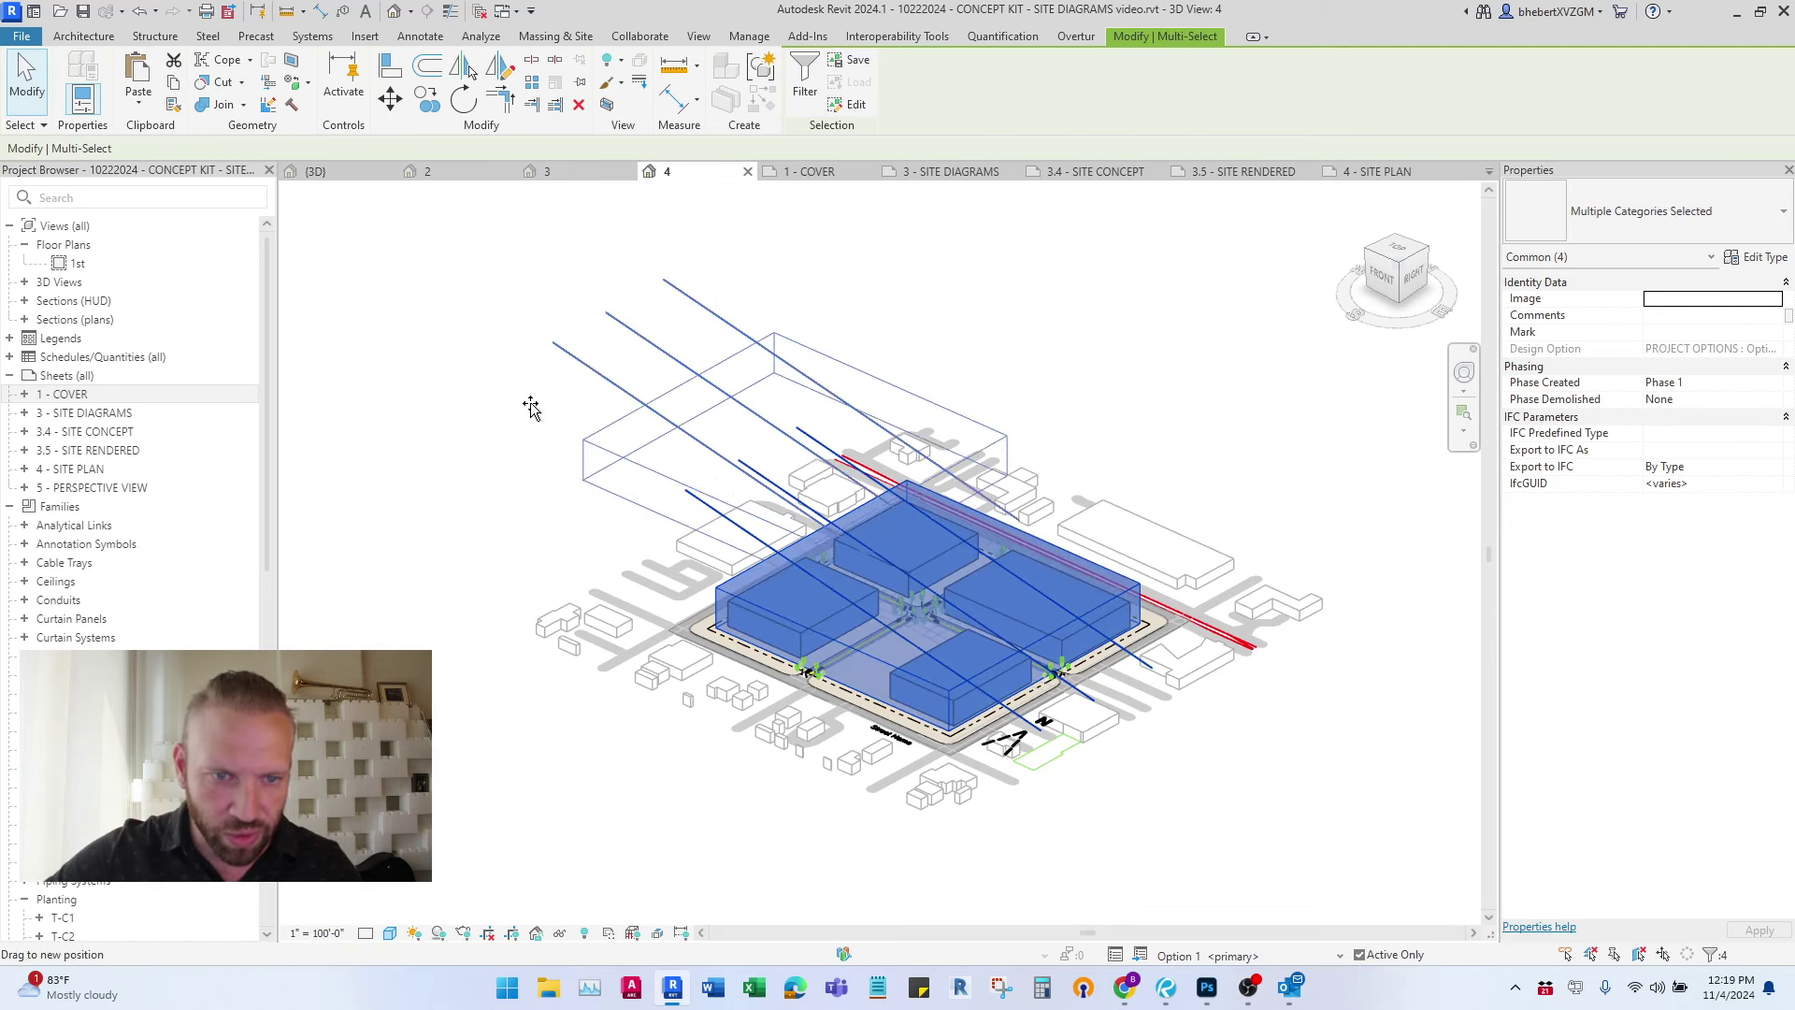
- Paste the Cybertruck into the middle of the central intersection in view 4
scroll(982, 716, "up", 6)
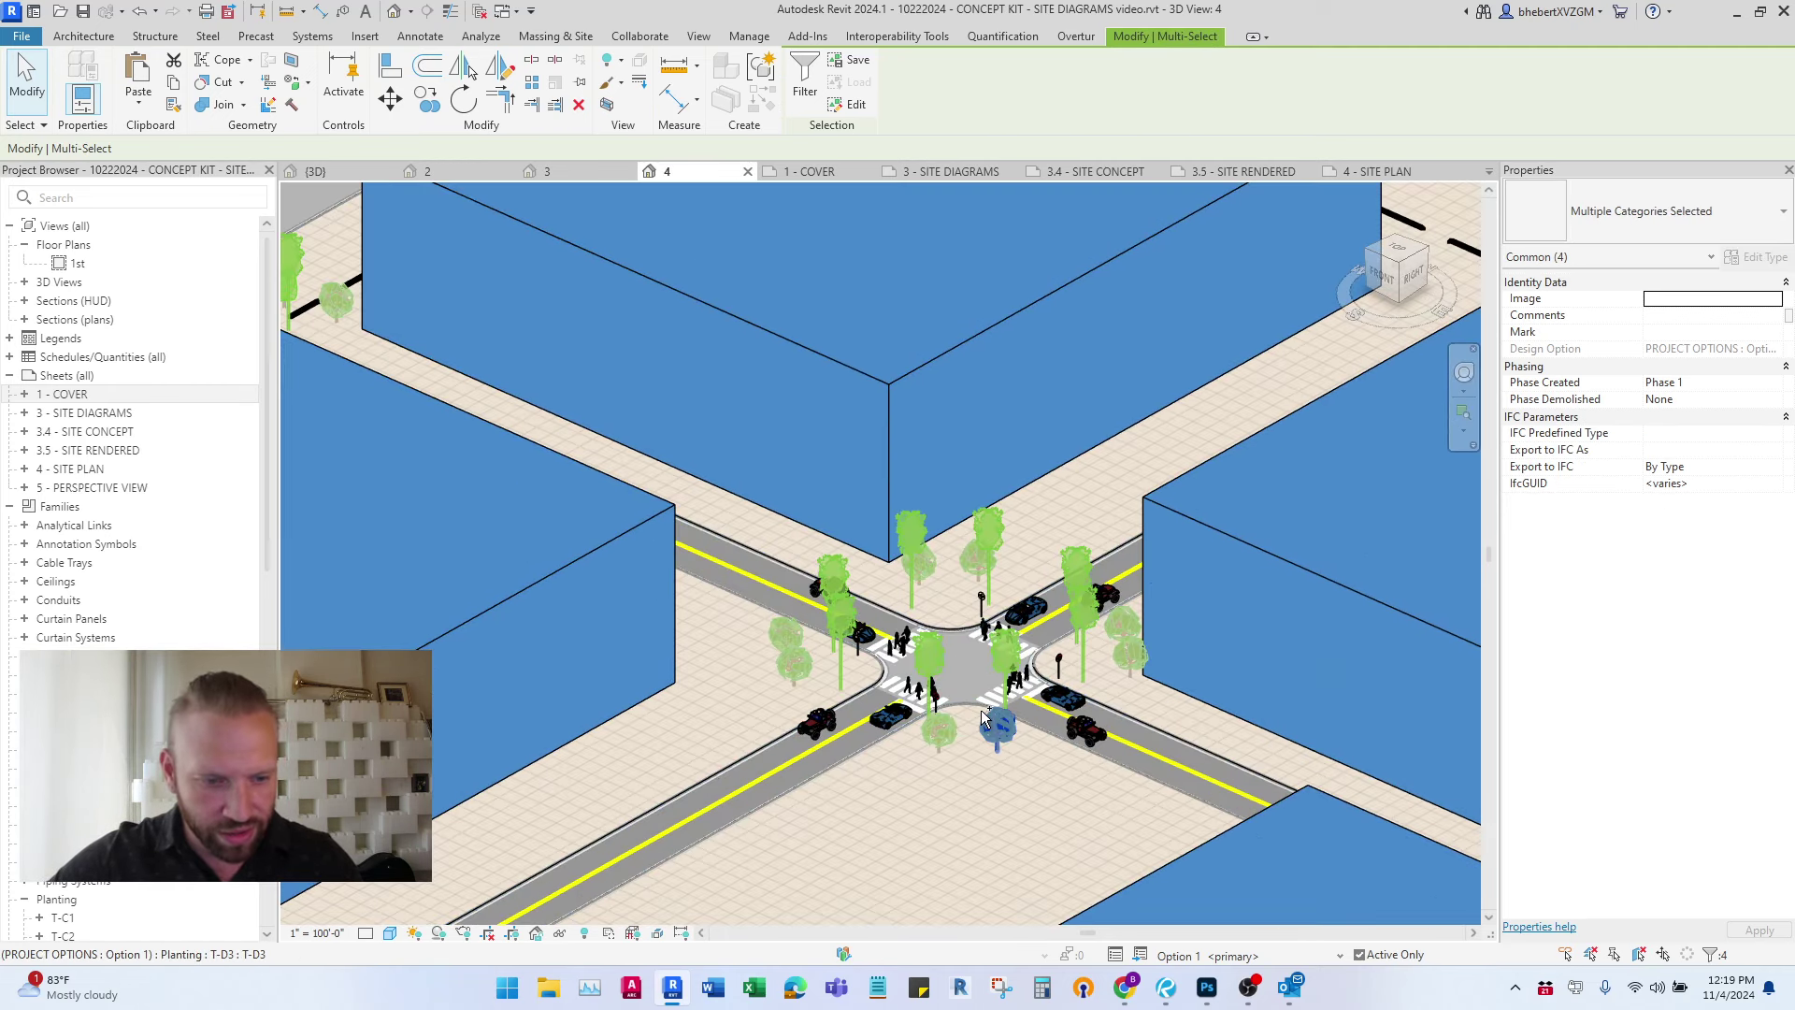
key("ctrl+v")
scroll(963, 692, "up", 1)
left_click(963, 653)
scroll(967, 660, "up", 5)
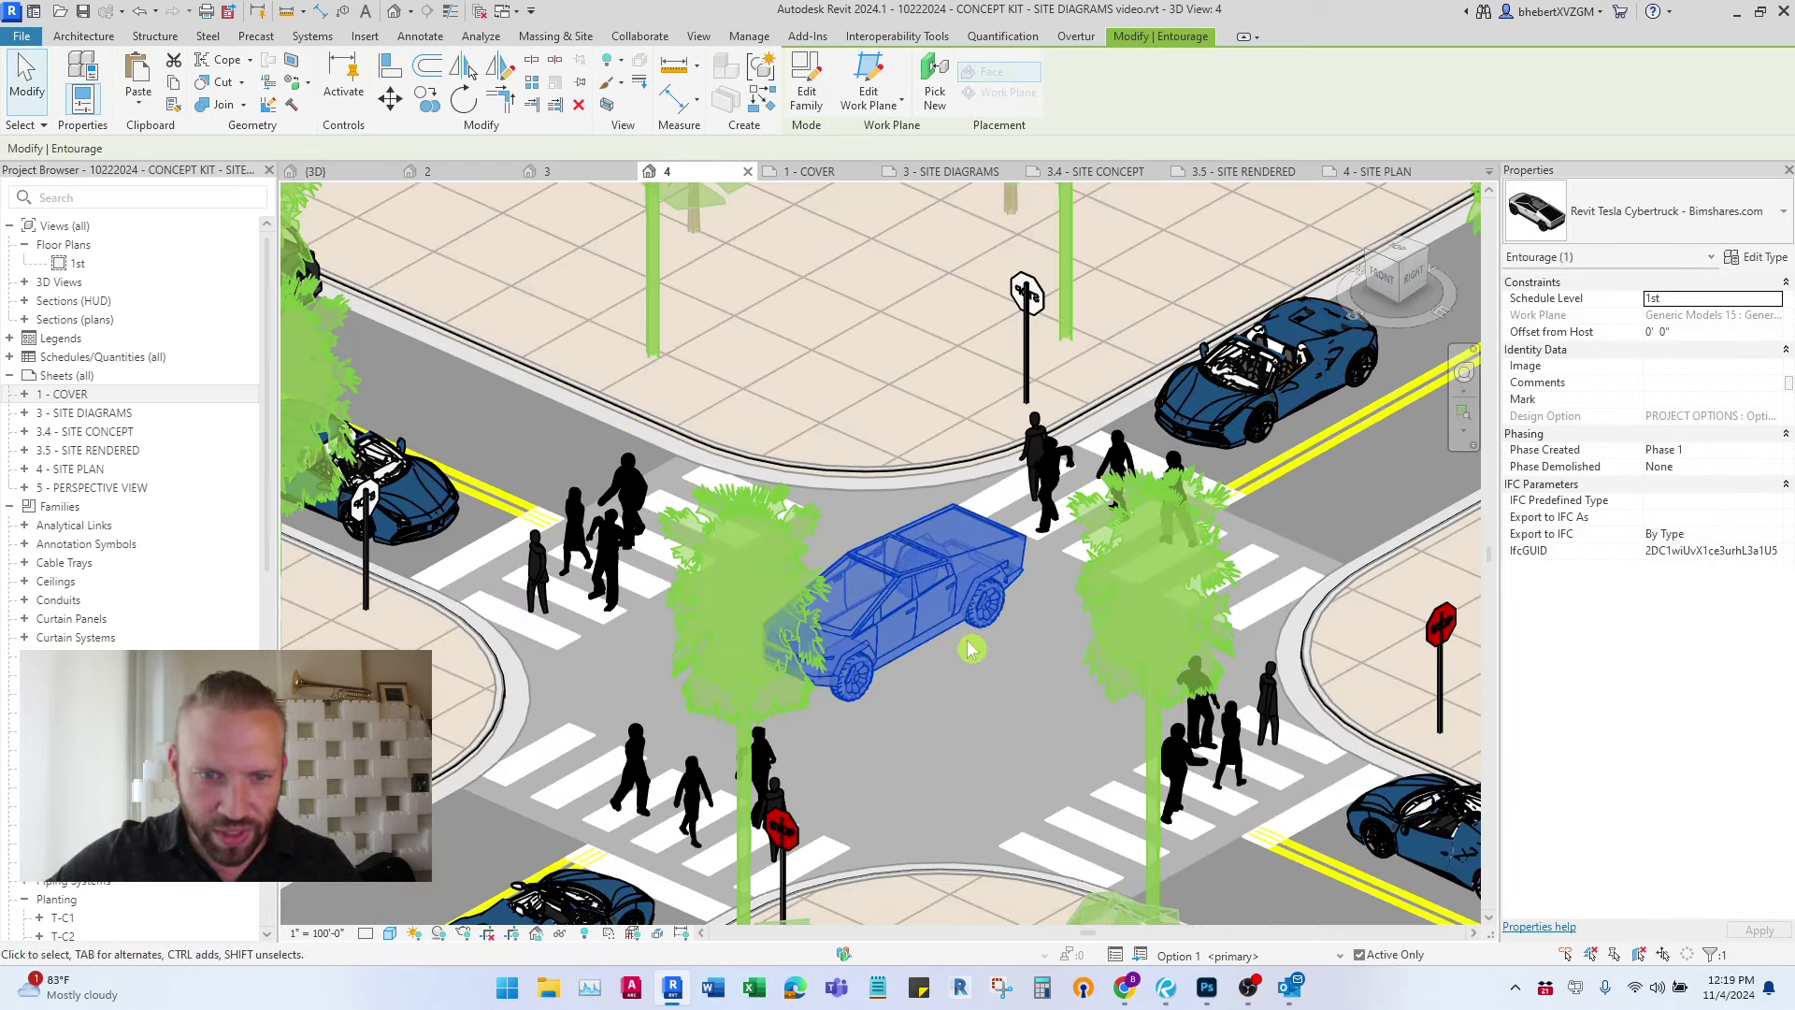
- Move the Cybertruck closer to the crosswalk and rotate a copy of it slightly about its center
scroll(950, 652, "down", 2)
middle_click_drag(949, 653, 962, 701, "shift")
left_click_drag(923, 630, 828, 692)
key("r")
key("o")
left_click(701, 491)
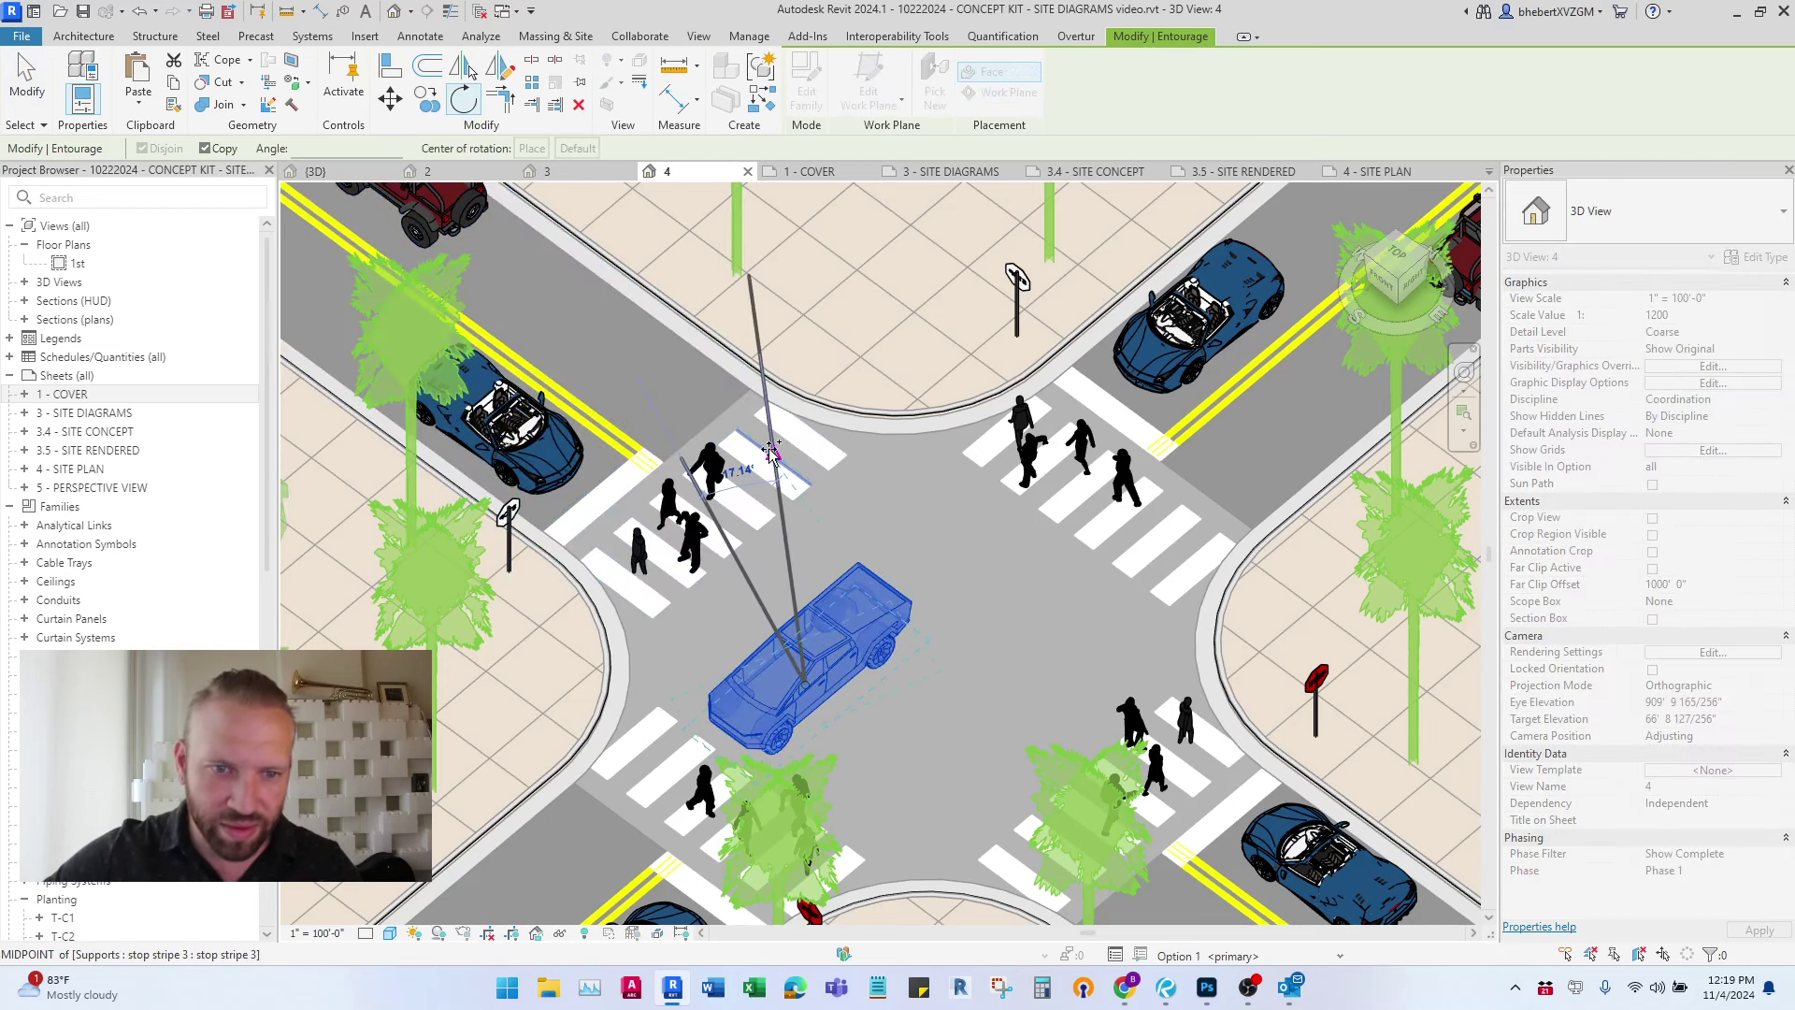
left_click(773, 455)
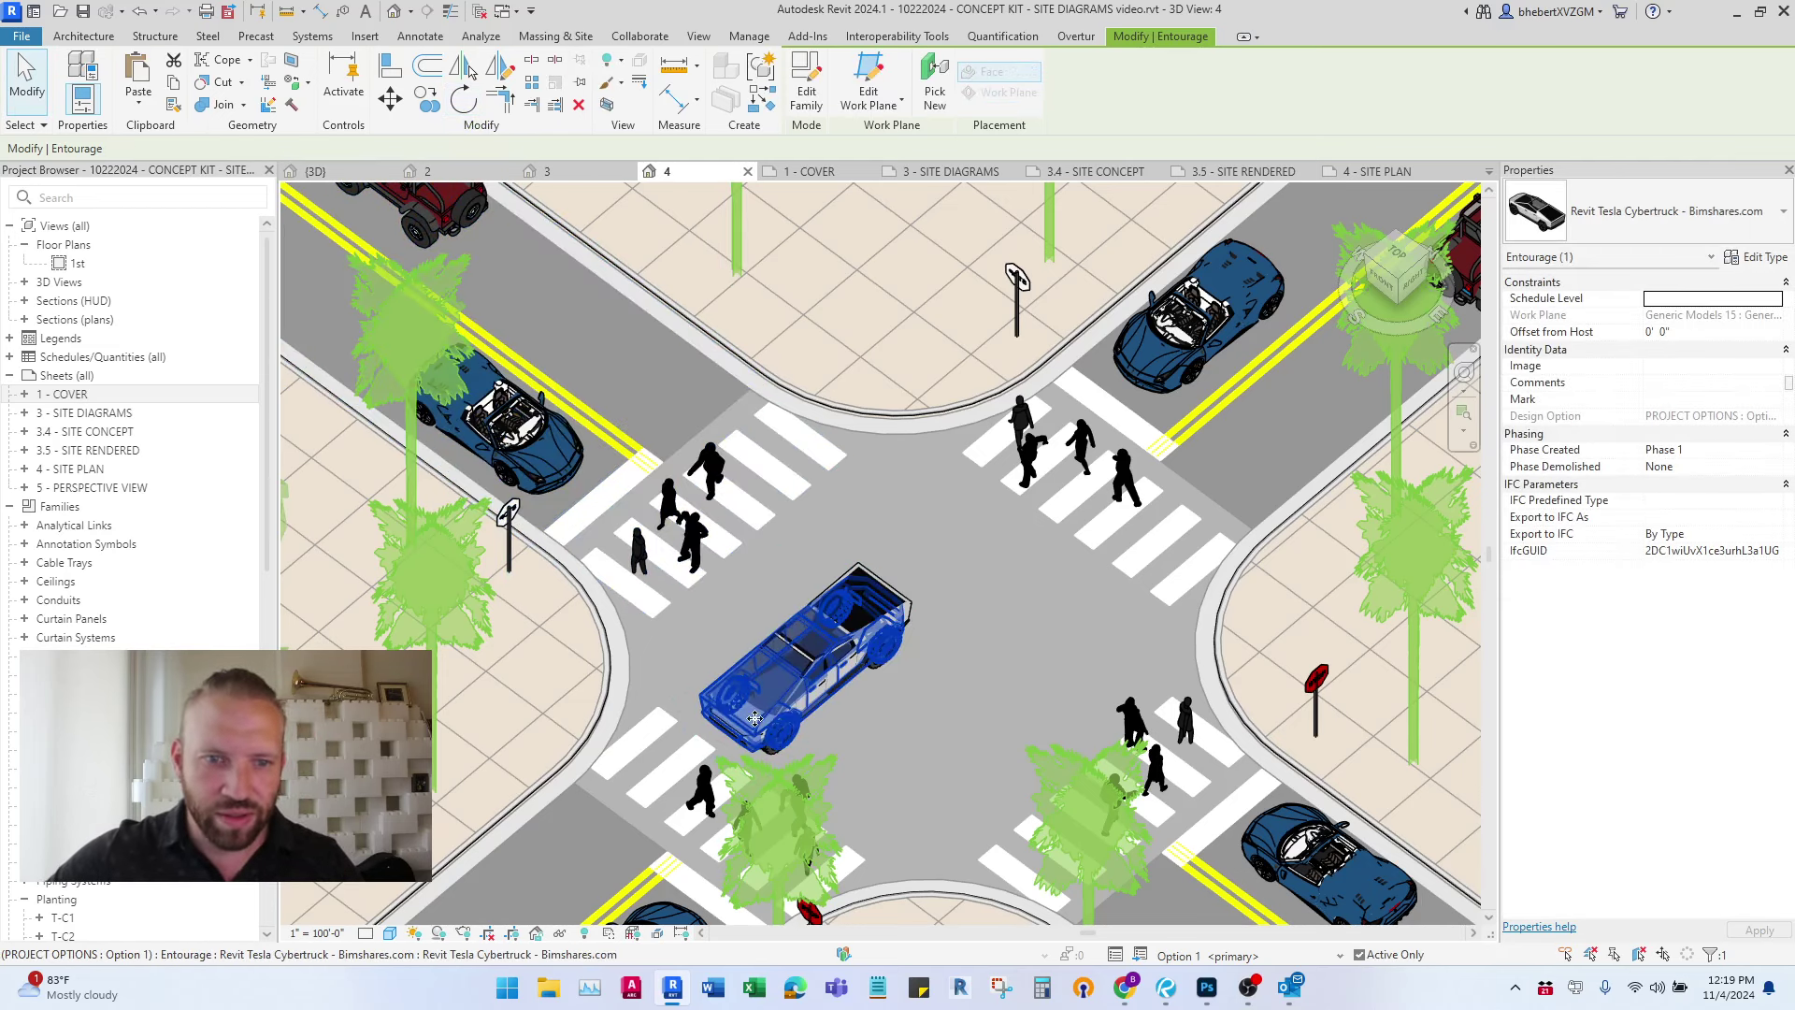
- Remove the overlapping original Cybertruck and rotate a copy of the remaining one to face across the intersection
scroll(756, 710, "up", 5)
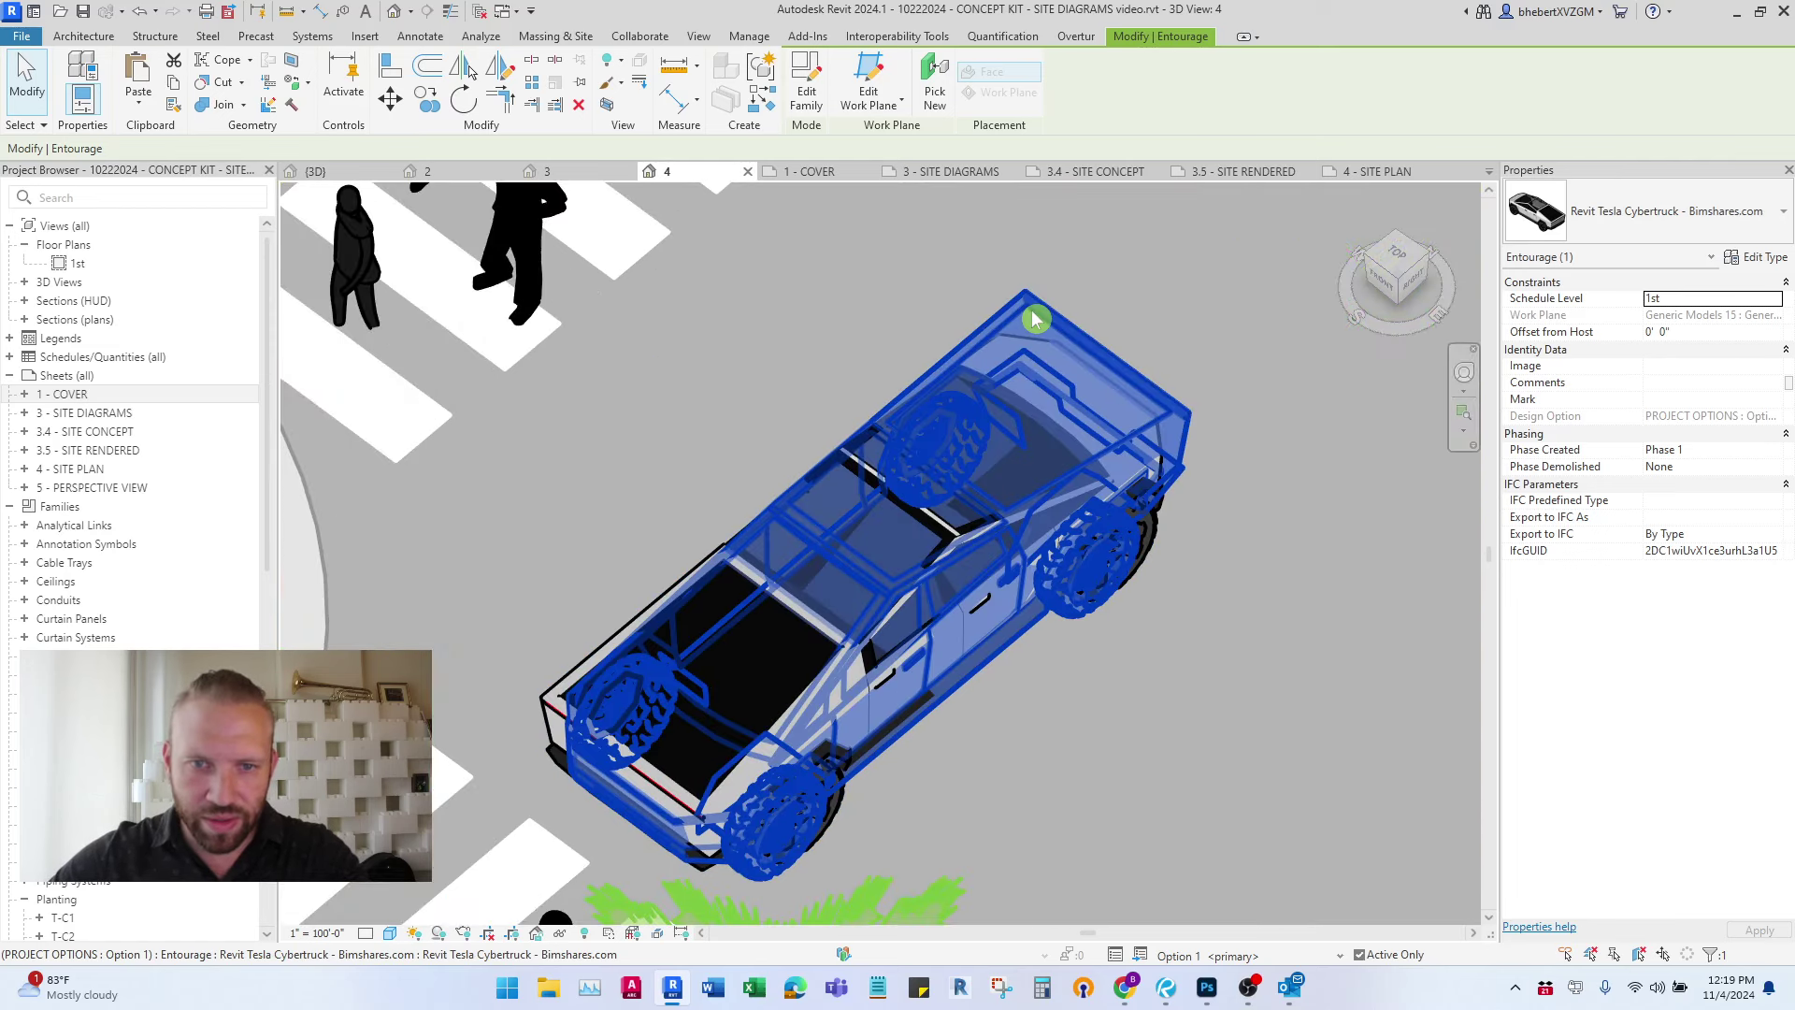
scroll(1035, 318, "down", 5)
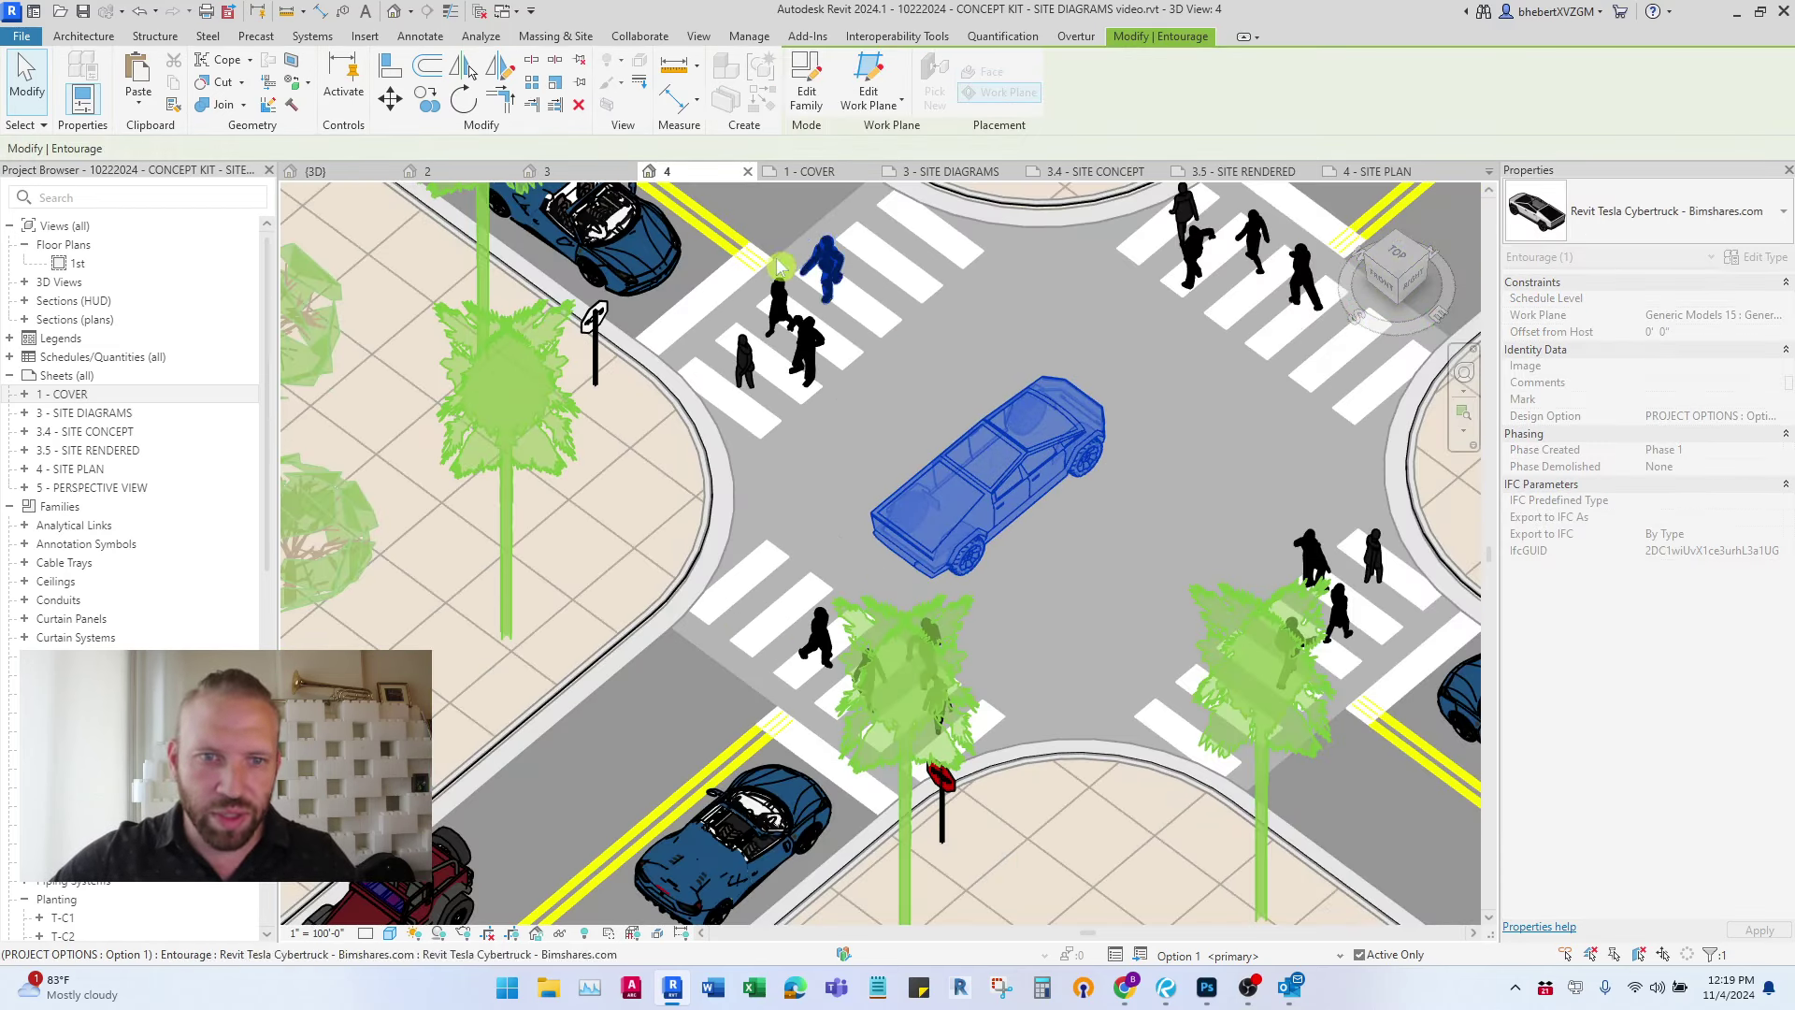
left_click(468, 99)
left_click(1150, 609)
left_click(1185, 456, "ctrl")
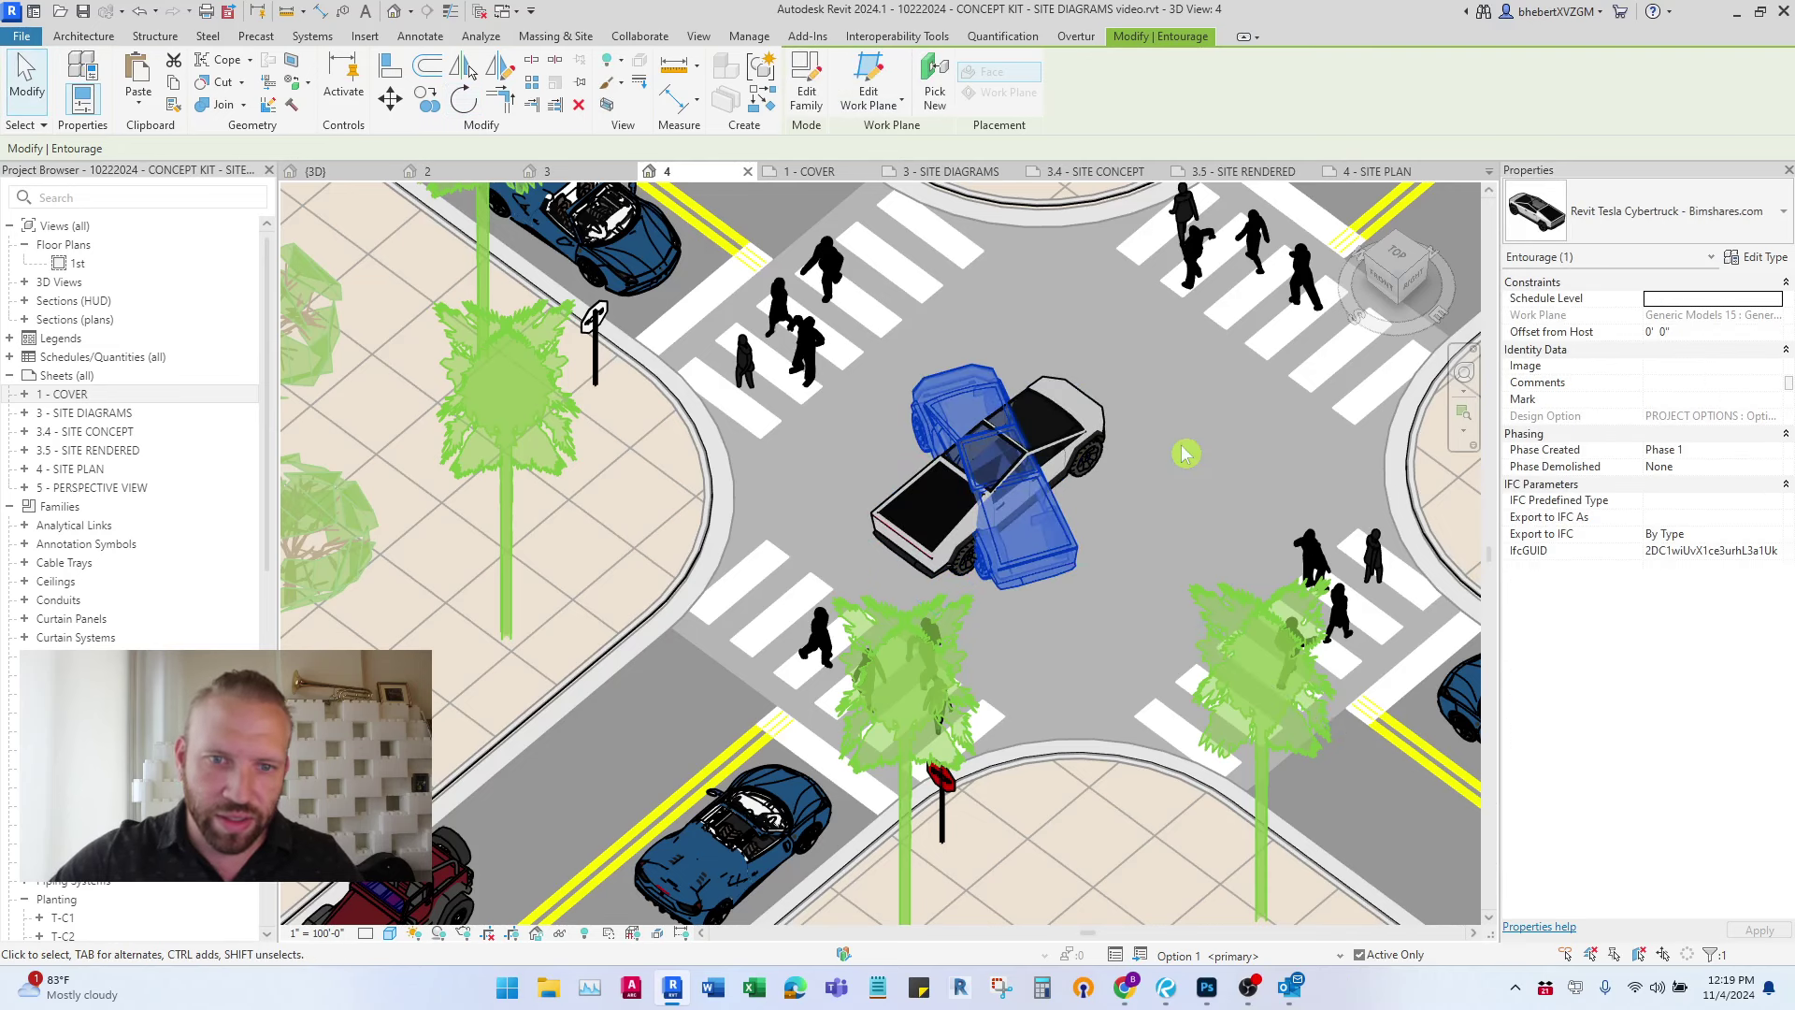
- Delete the unrotated Cybertruck and reposition the rotated one within the intersection
key("Escape")
scroll(961, 555, "down", 3)
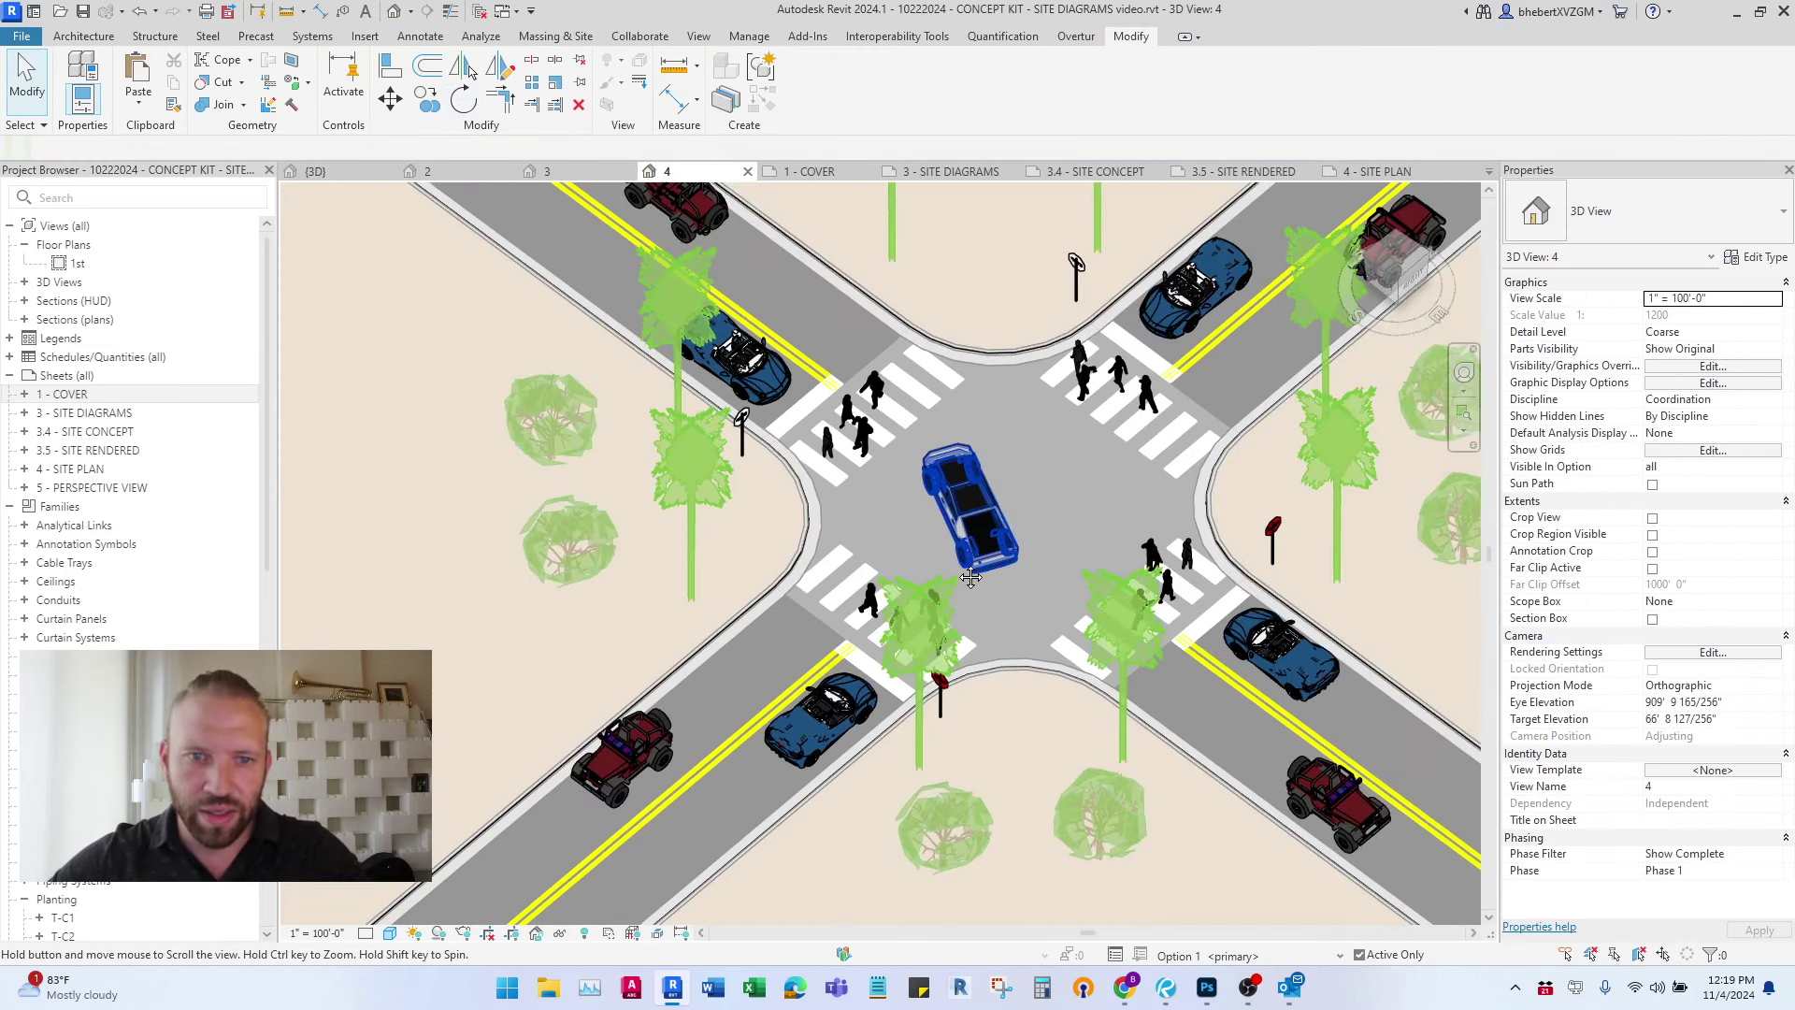
middle_click_drag(961, 554, 983, 608)
left_click_drag(983, 608, 989, 484)
- Open sheet 5 - PERSPECTIVE VIEW and check the Cybertruck in the street scene
double_click(98, 487)
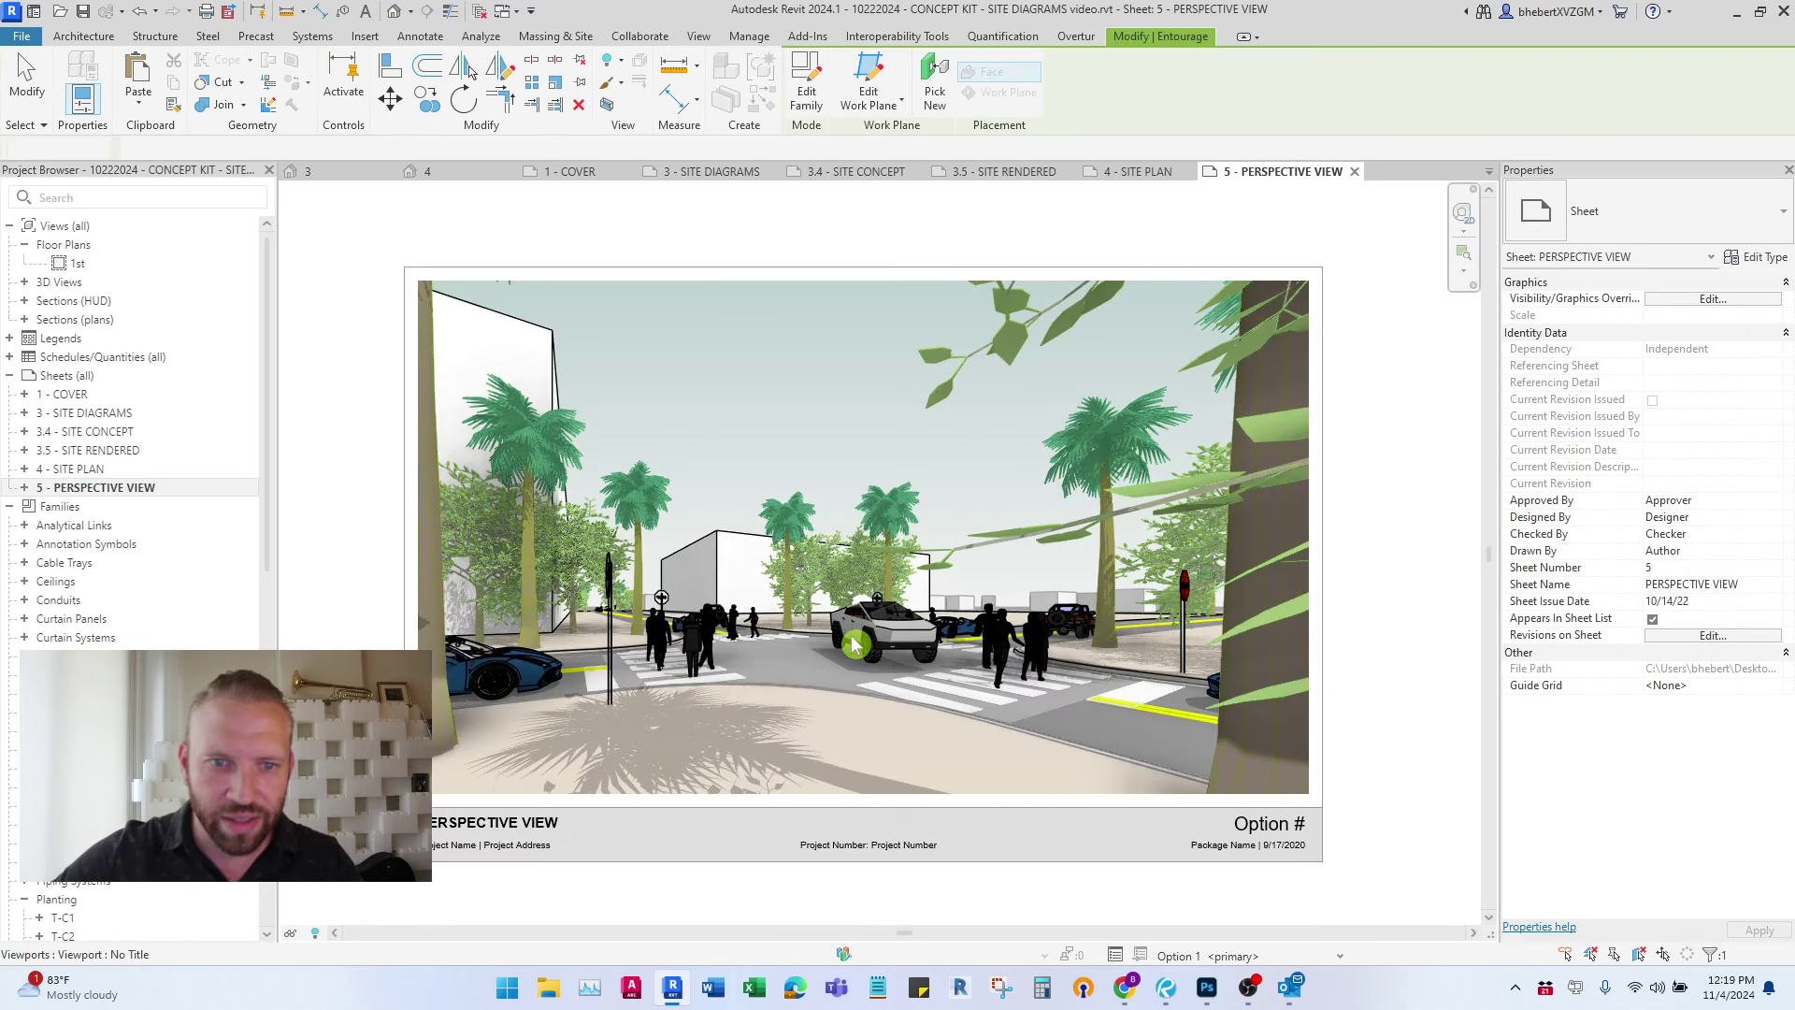
double_click(1230, 804)
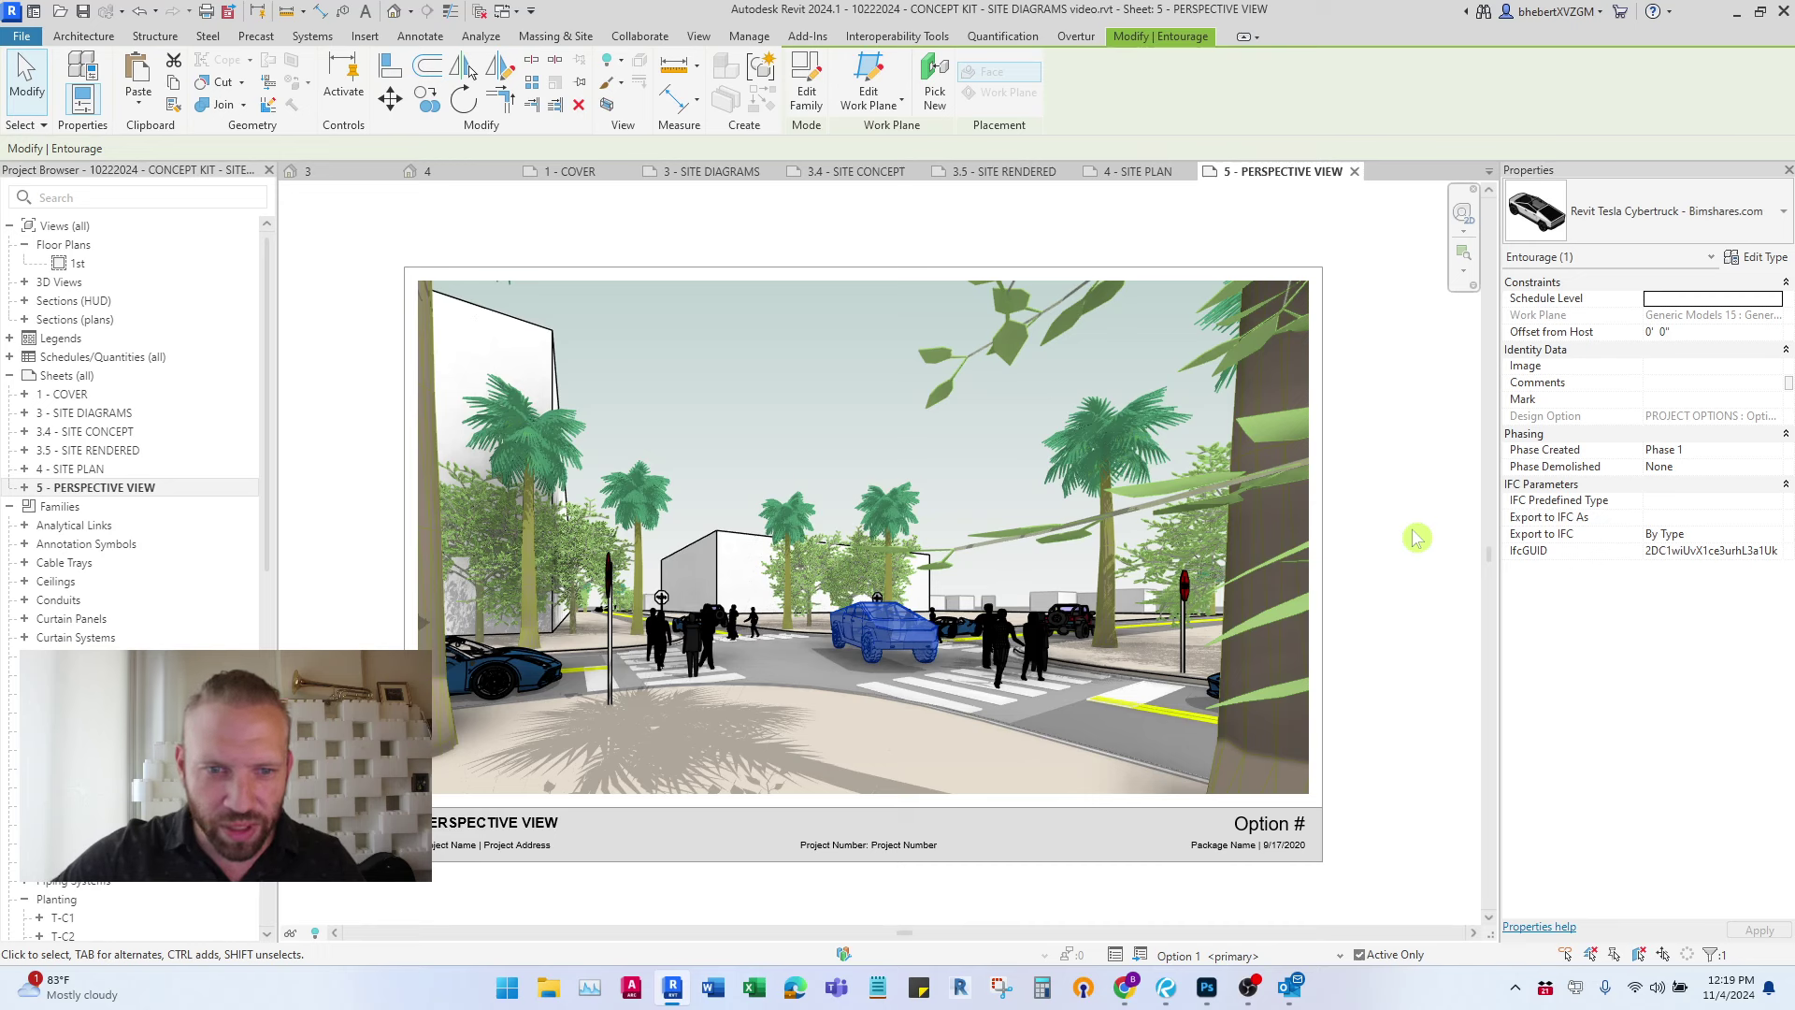
left_click(1420, 565)
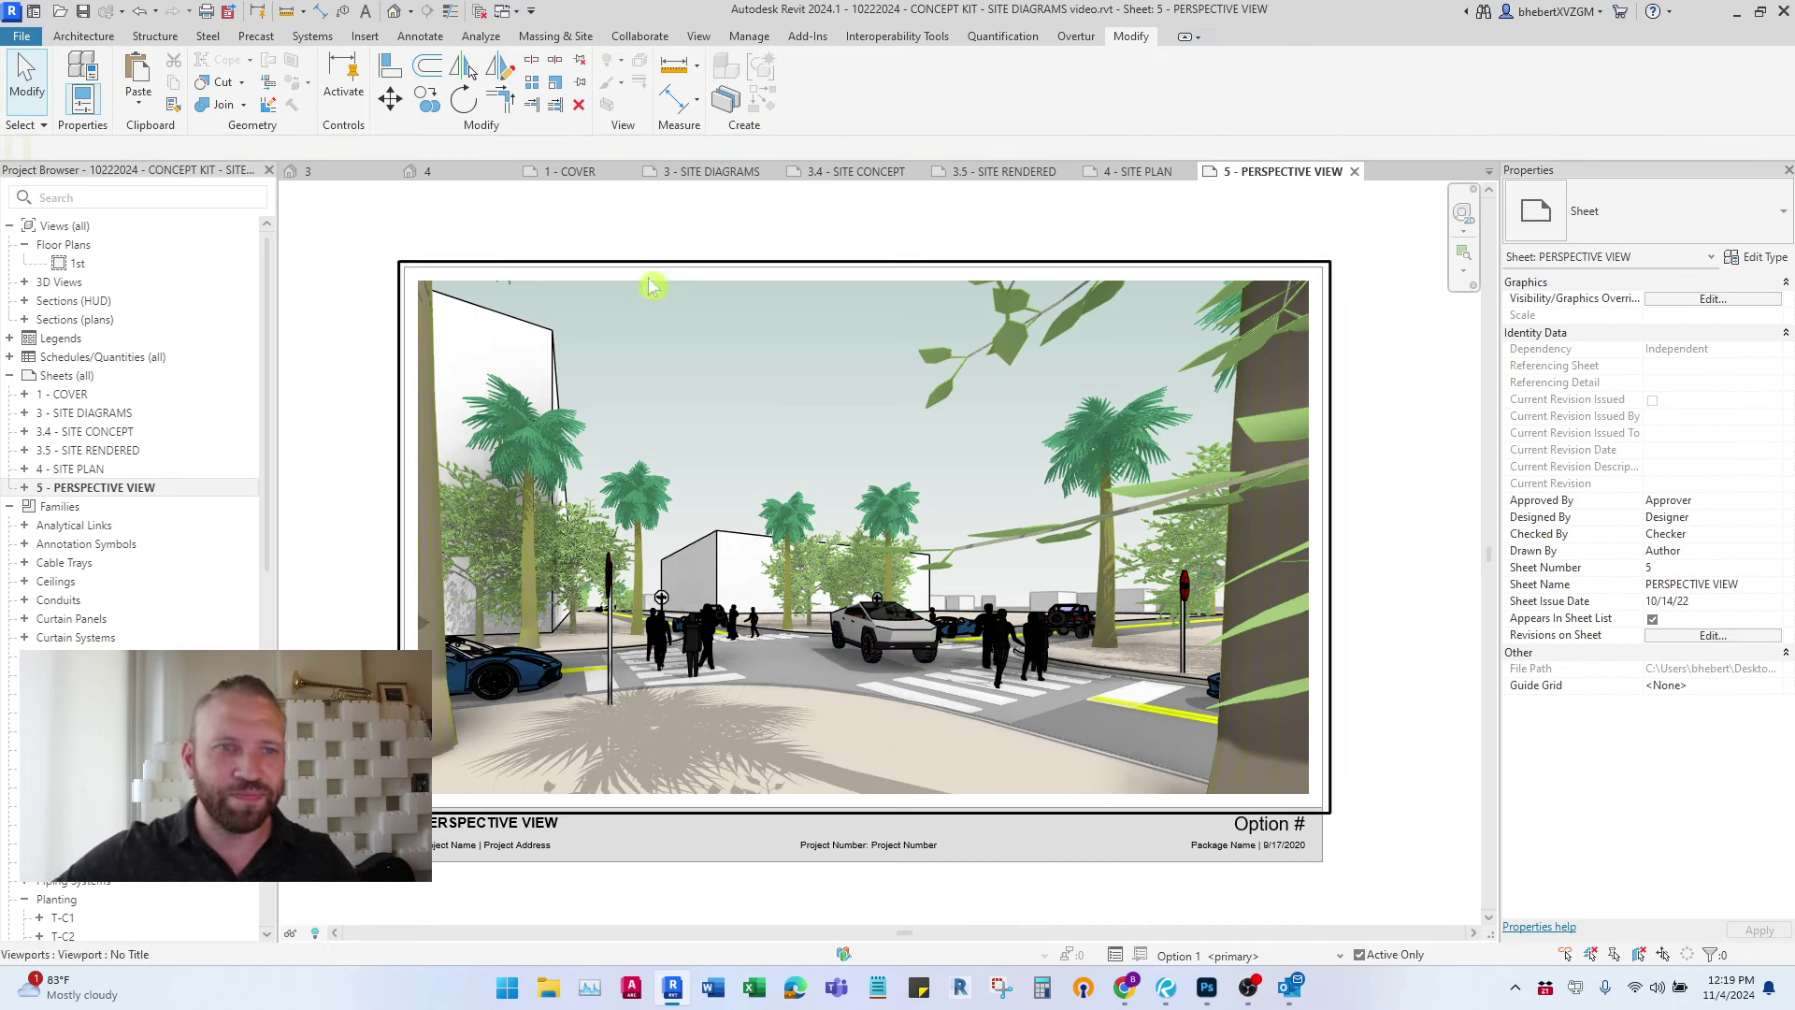